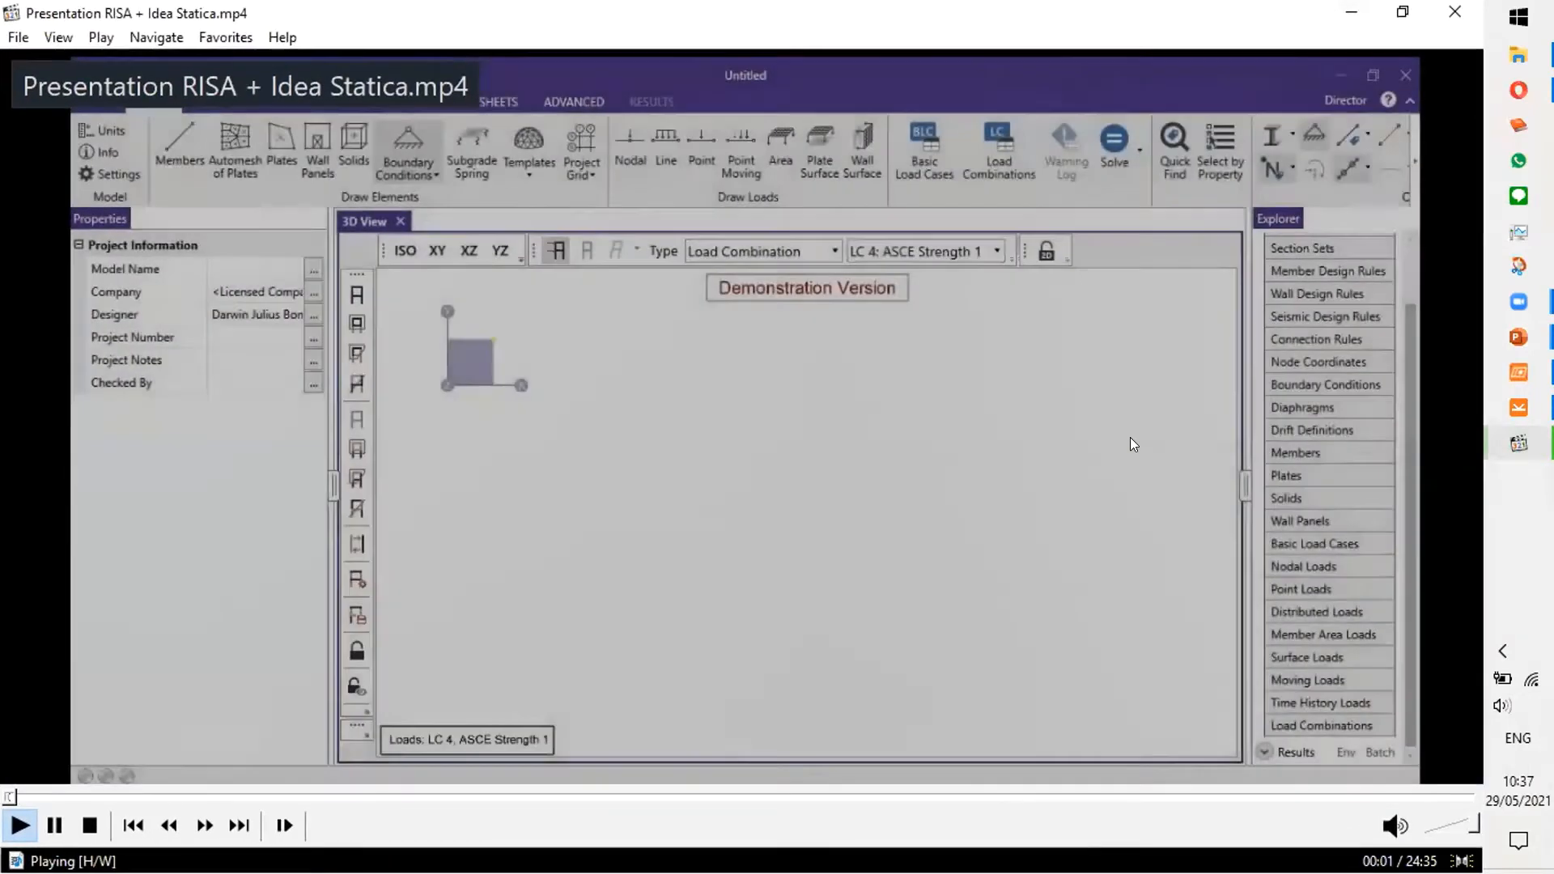
Play the presentation video in full screen at a faster speed
double_click(1132, 441)
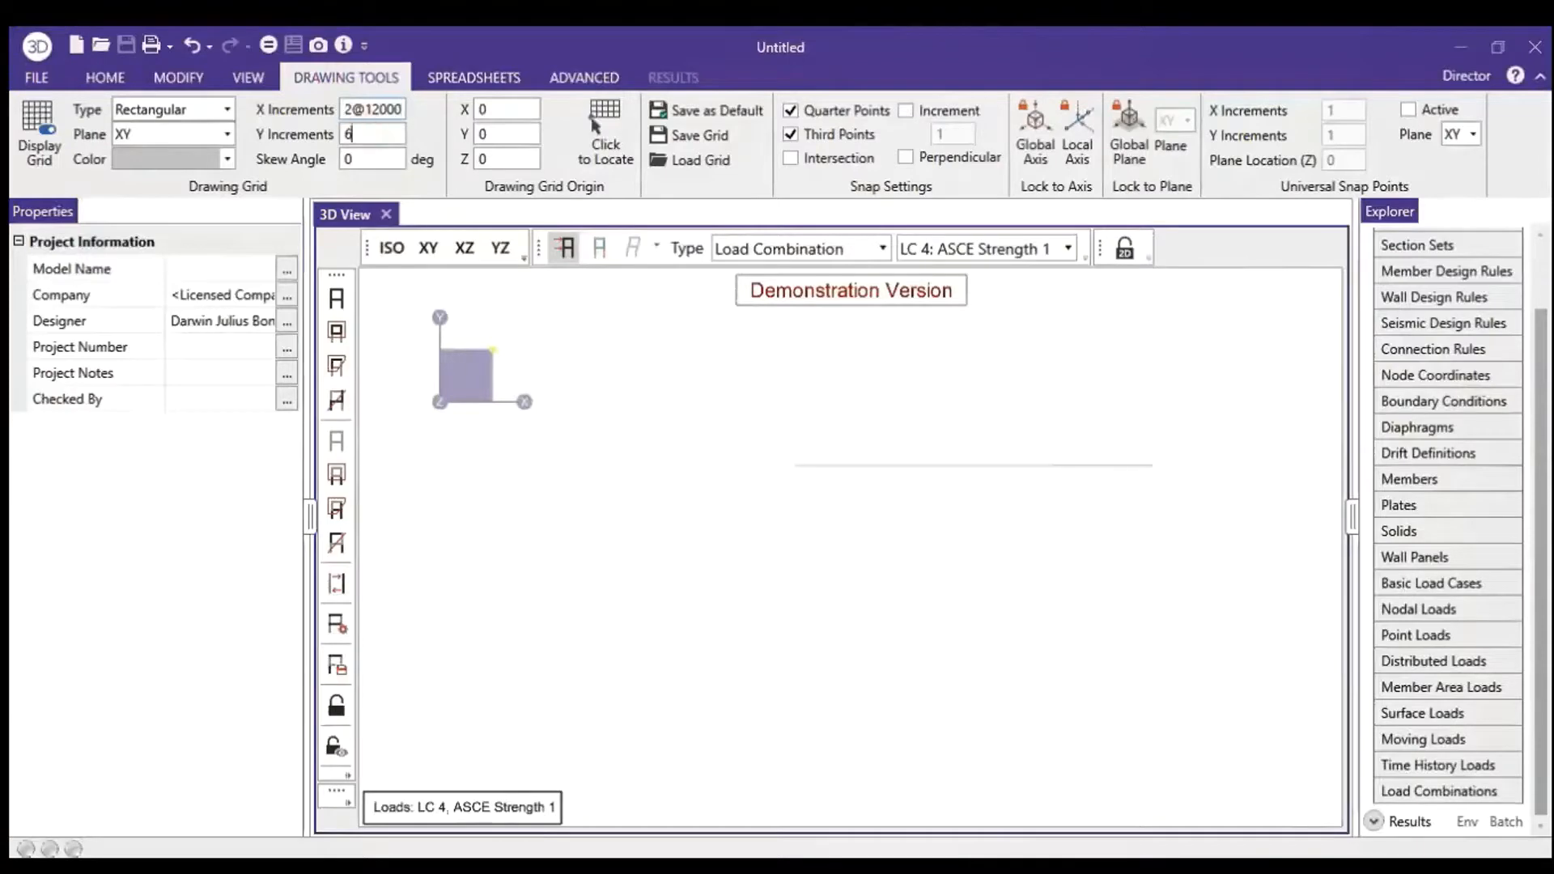
key(plus)
key(plus)
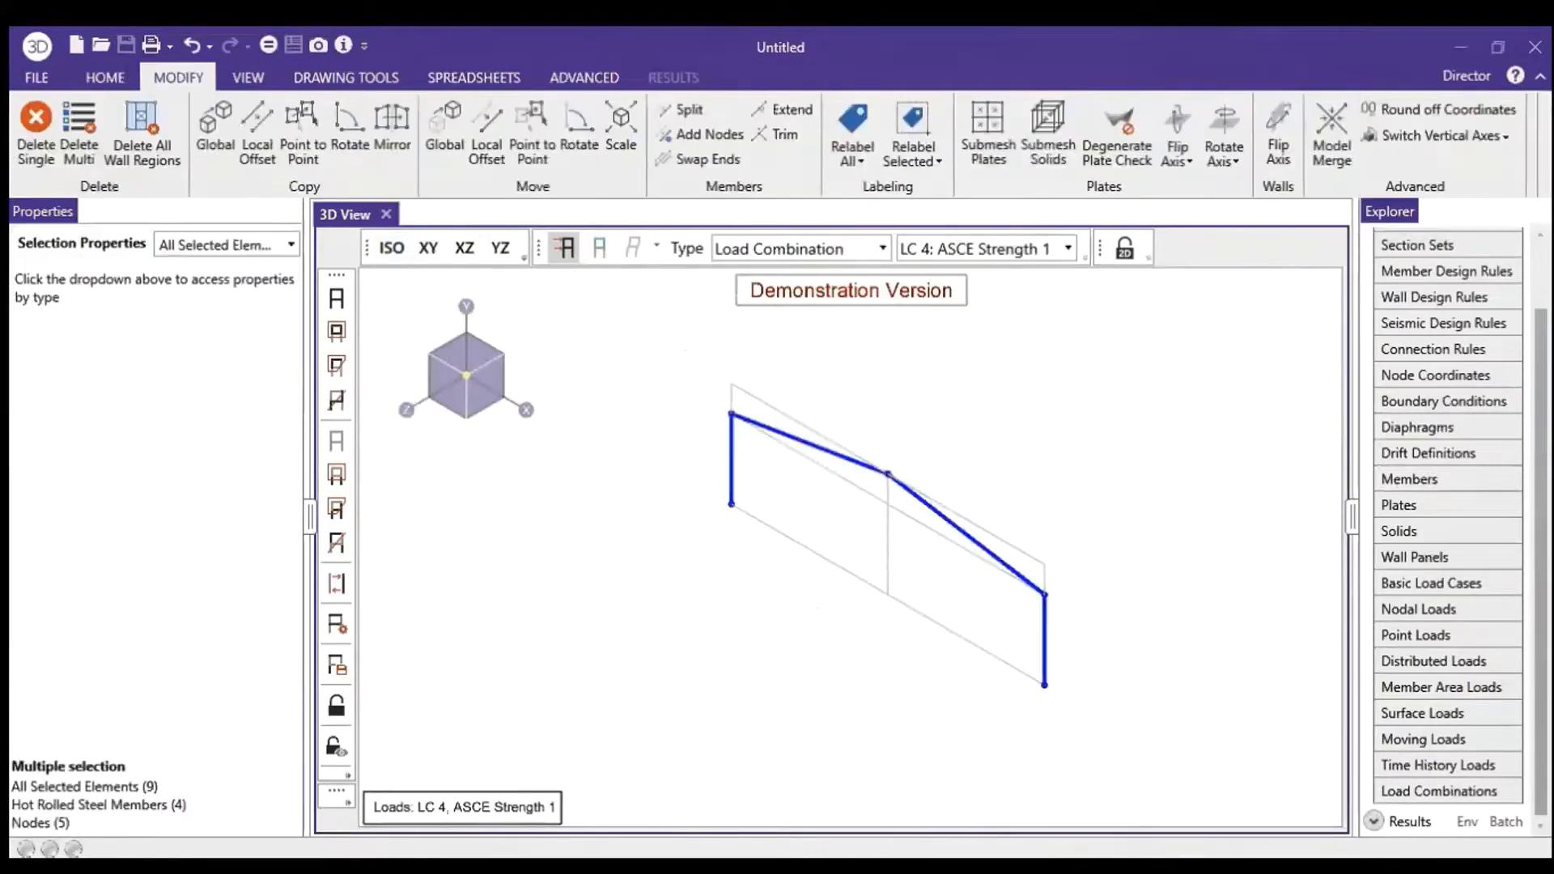
Copy the selected portal frame along Z at 3@8000 mm, connecting the bays with fixed end struts
click(232, 398)
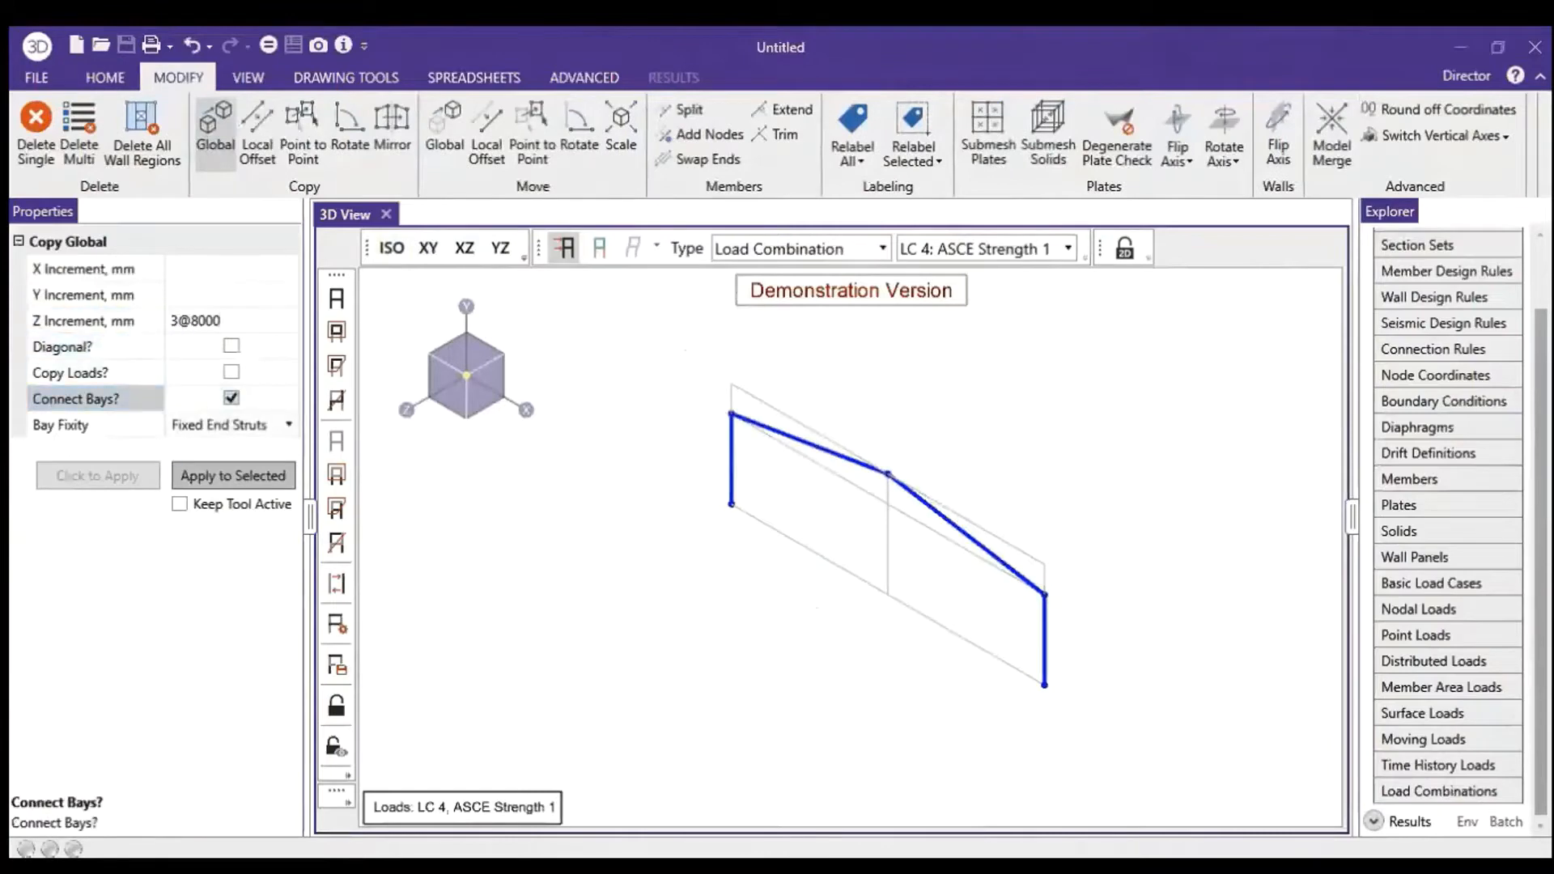
click(241, 474)
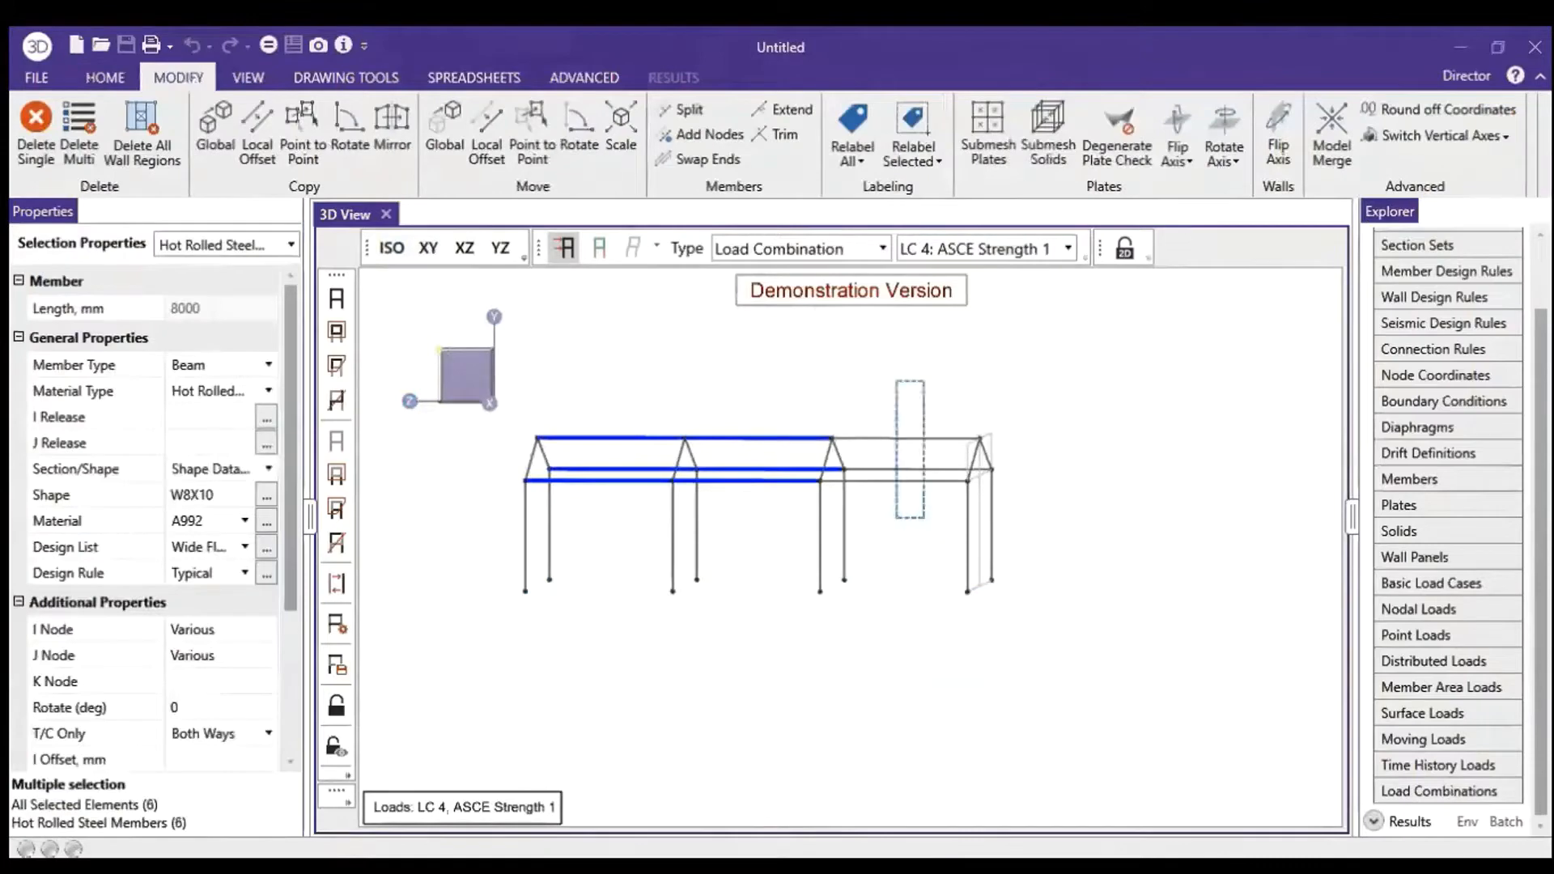
Assign section set WF250(B) to the selected longitudinal beams and define their end releases
click(268, 469)
click(208, 488)
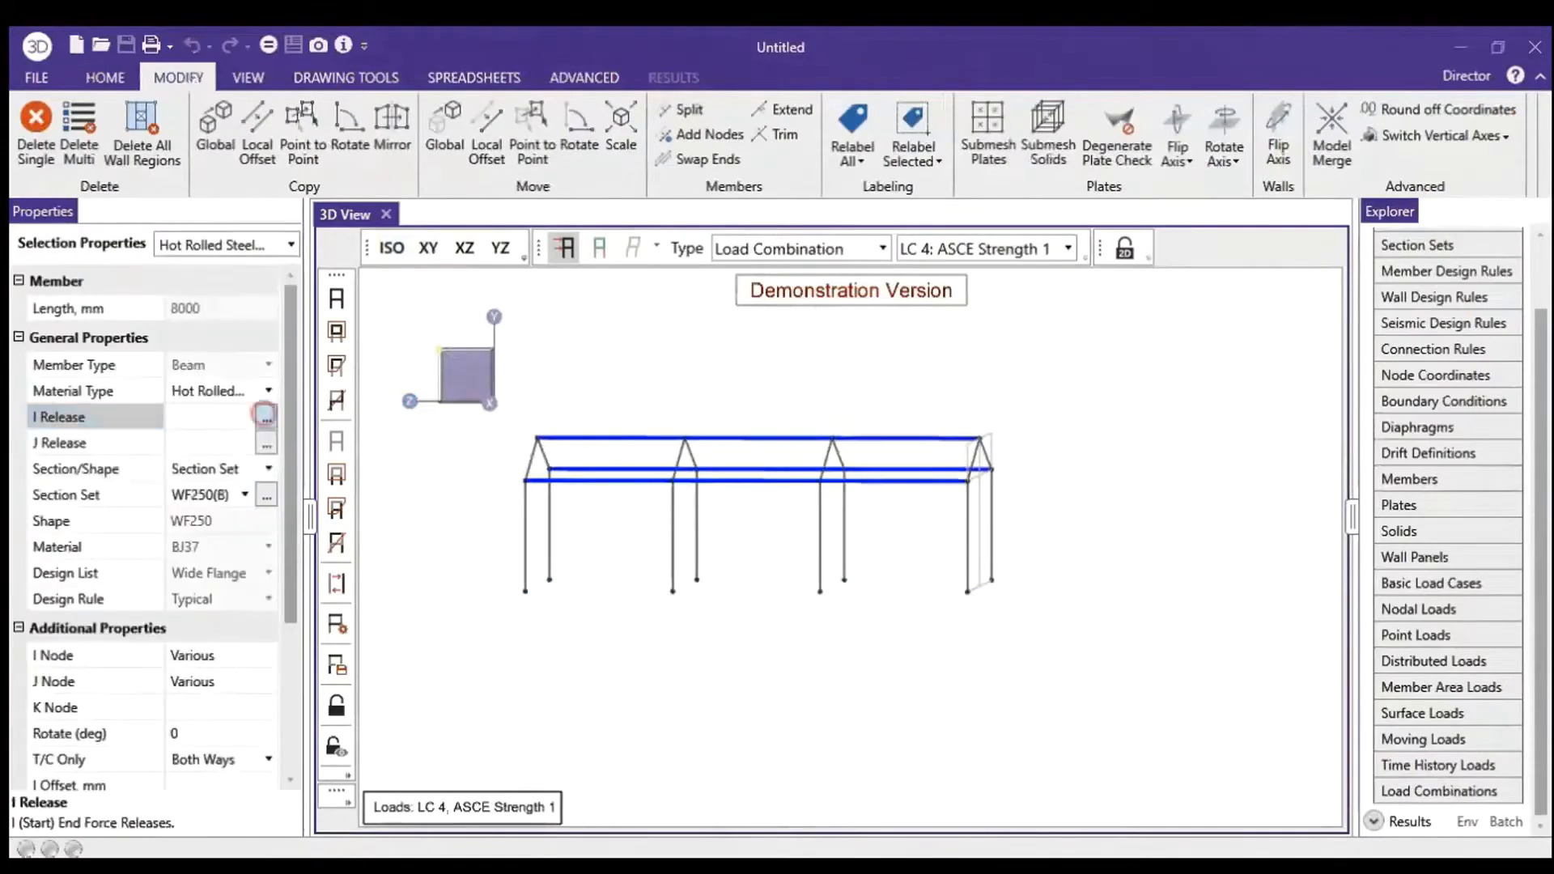
click(266, 417)
click(982, 731)
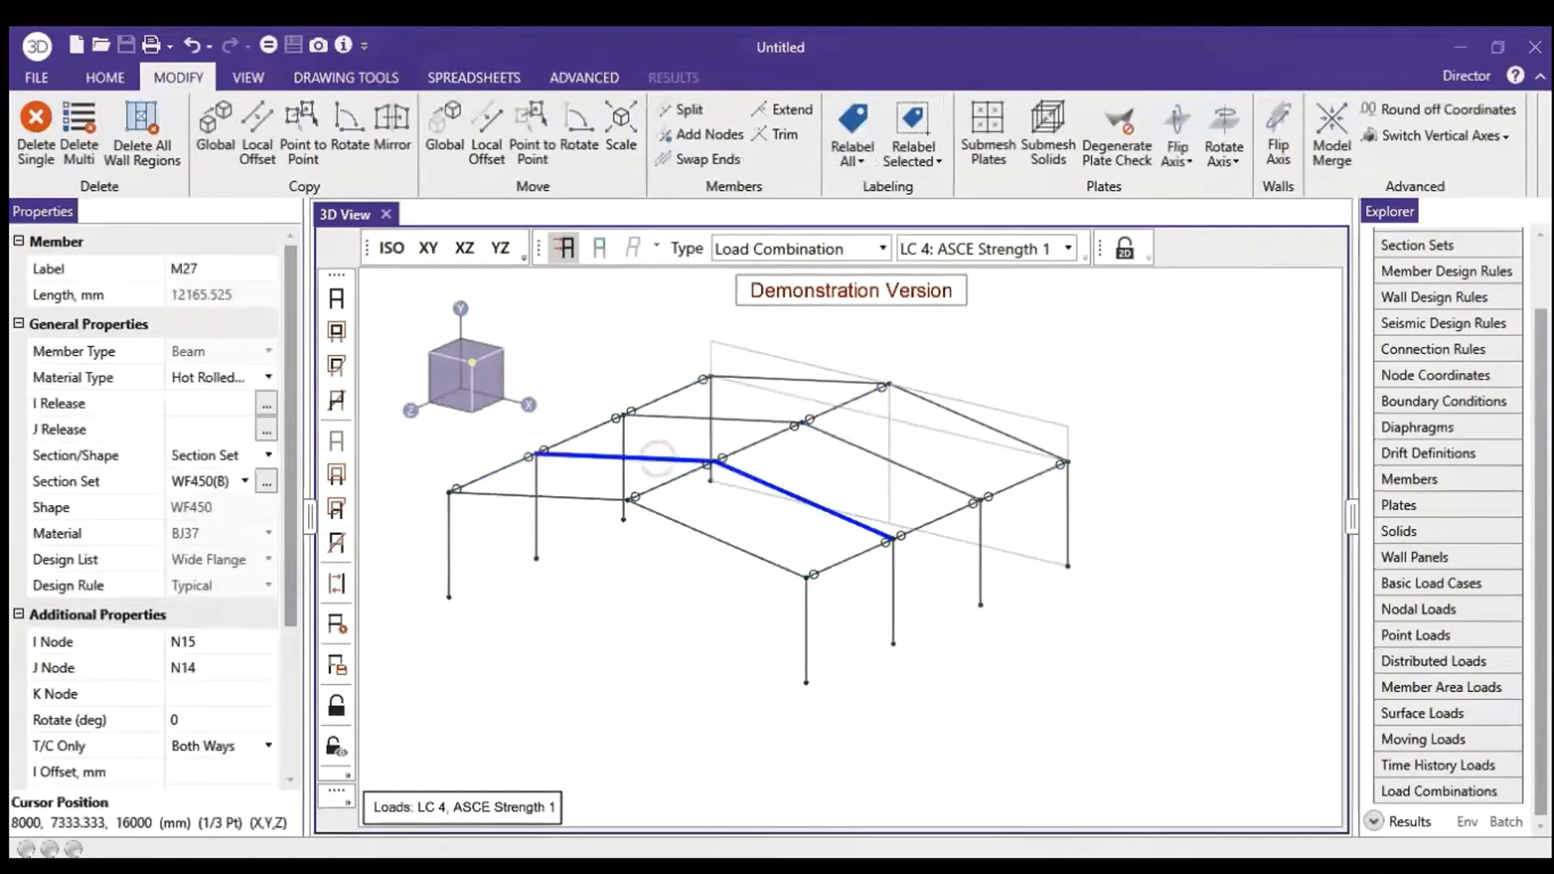
Assign section set WF500(B) to the four rafters of the two inner frames
click(677, 418)
click(668, 460)
click(850, 443)
click(244, 494)
click(199, 578)
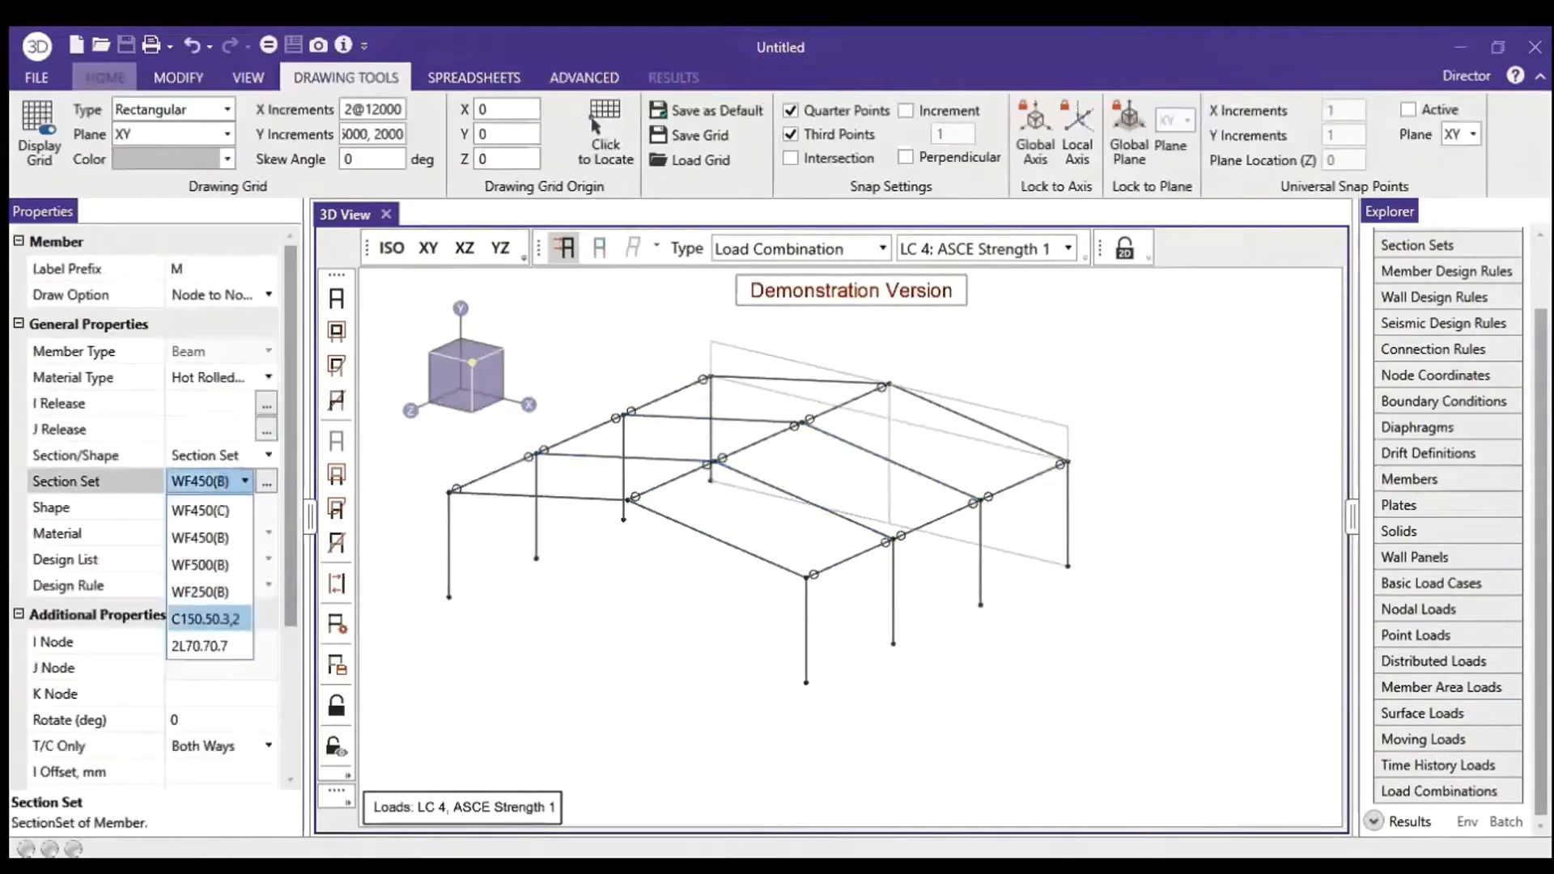
Draw cross braces with section set 2L70.70.7 between the columns of the middle bay on the side walls
click(202, 642)
click(893, 643)
click(977, 502)
click(980, 605)
click(624, 416)
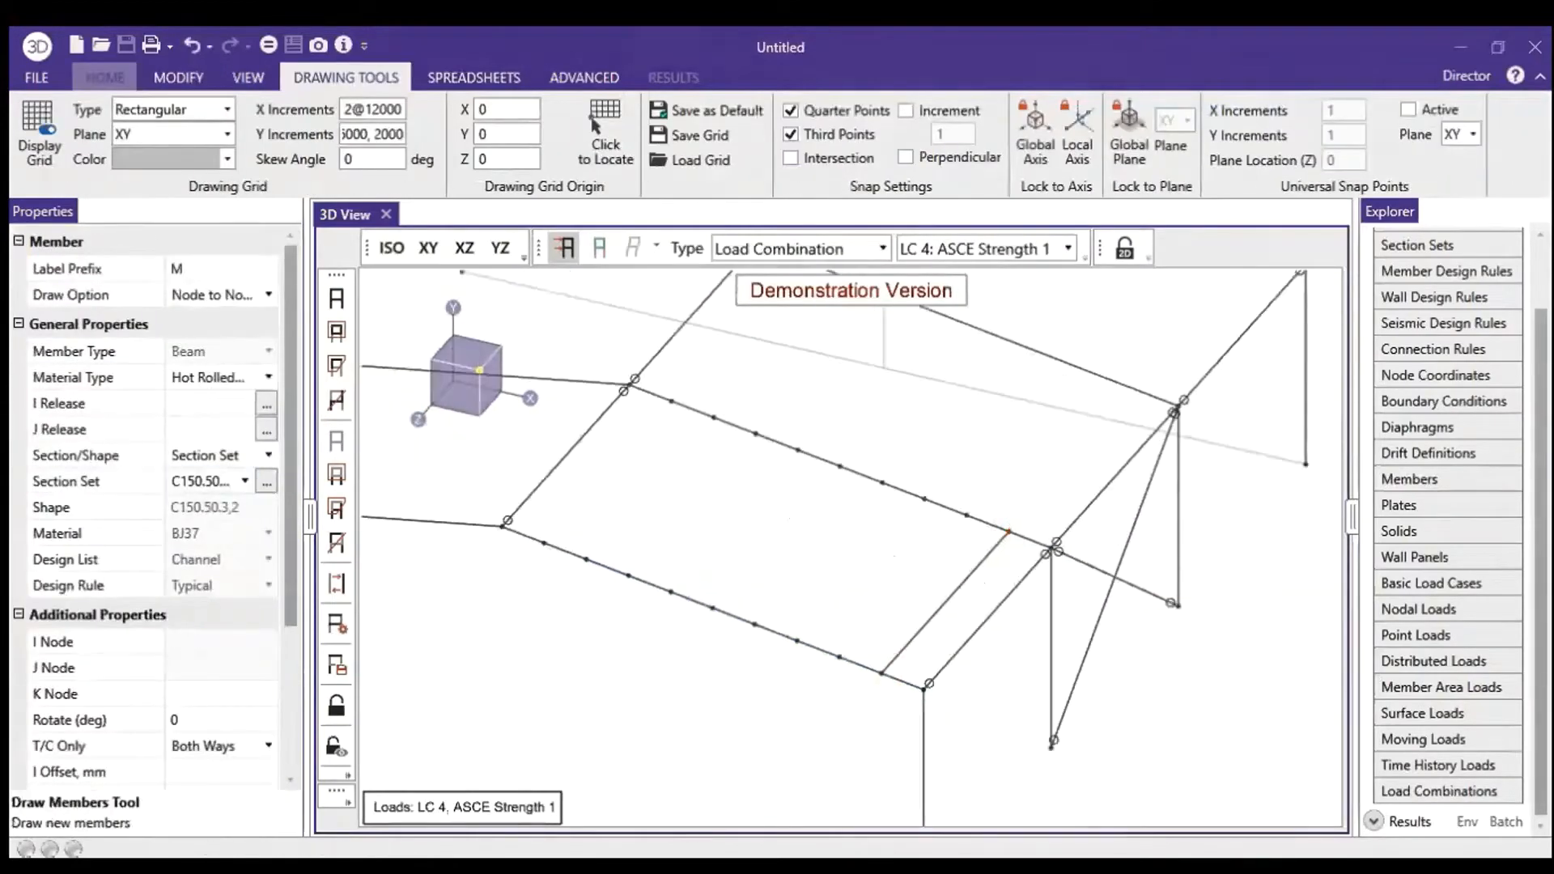
Draw the remaining C150.50.3,2 purlins between the matching nodes of the two rafters in the front bay's near slope
click(839, 656)
click(967, 515)
click(797, 640)
click(924, 499)
click(713, 609)
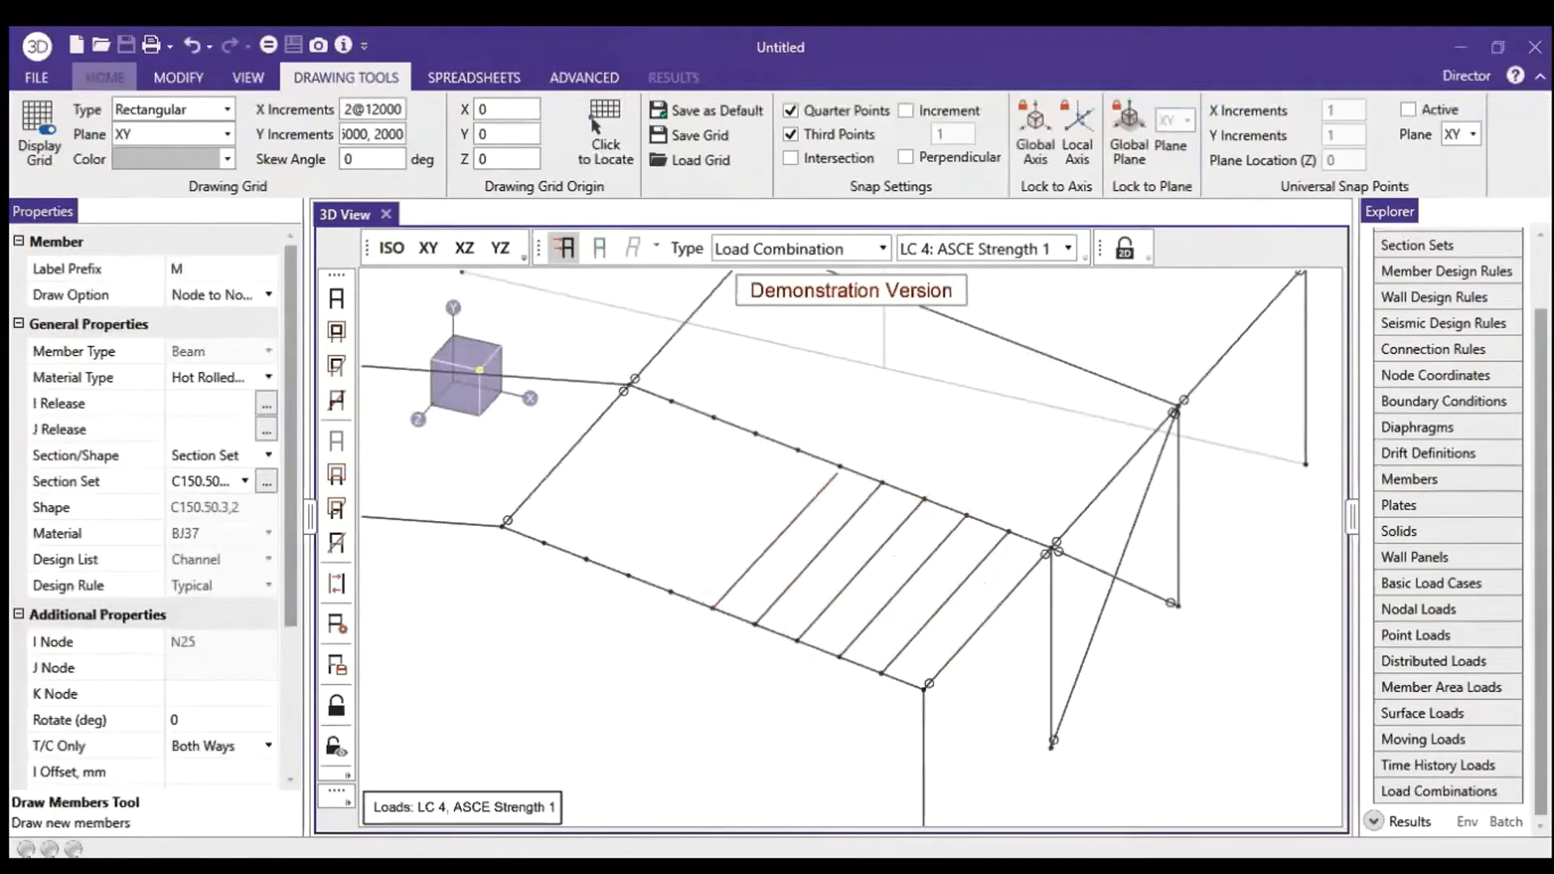
click(798, 450)
click(628, 575)
click(755, 433)
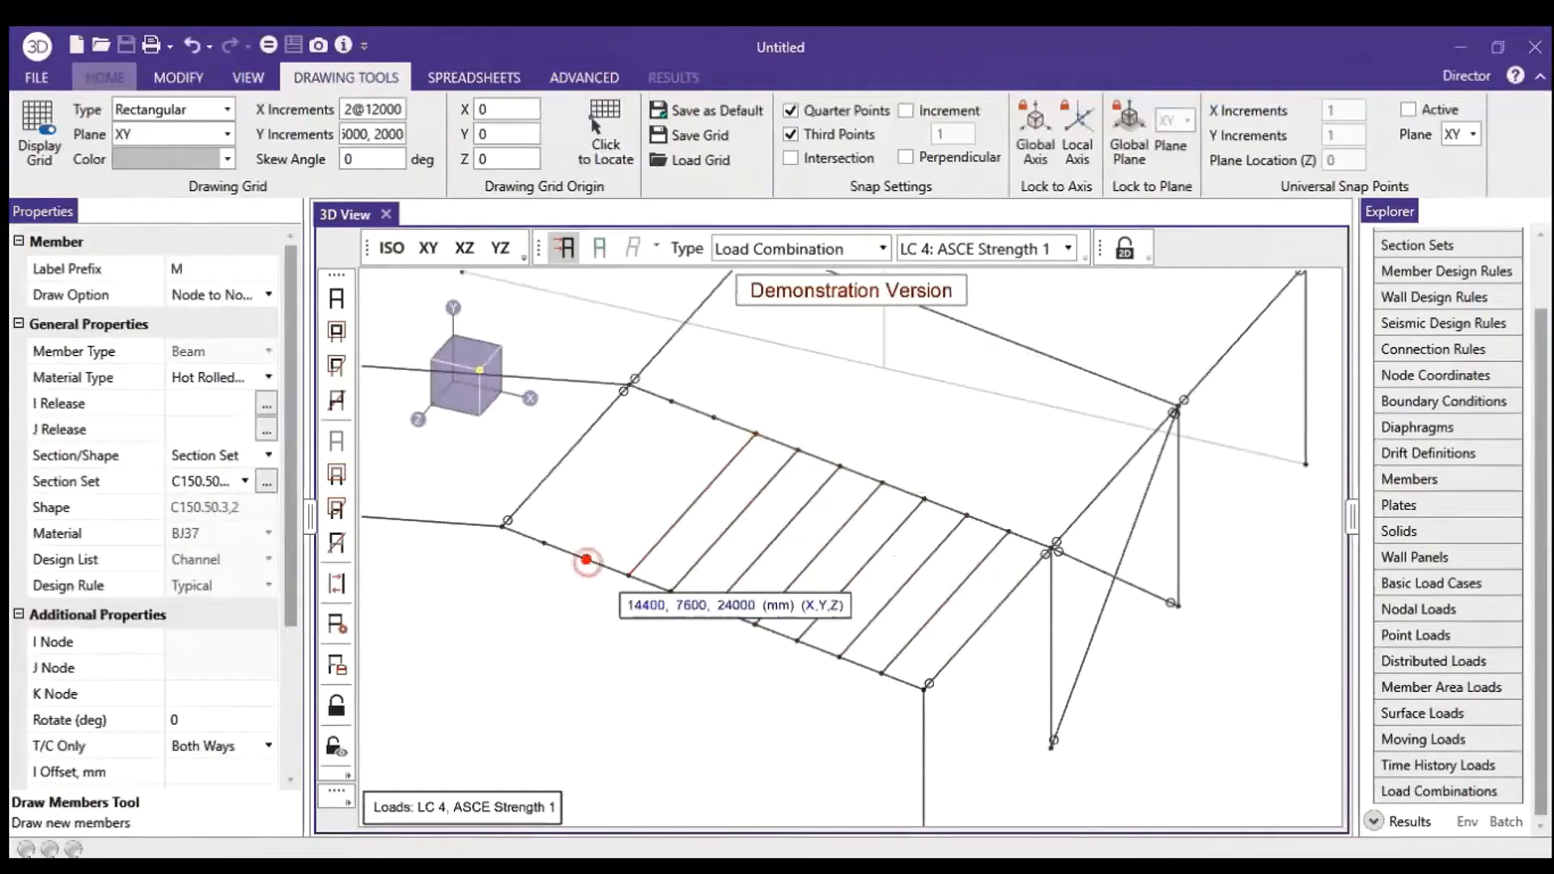
click(587, 559)
click(714, 418)
click(545, 543)
click(671, 401)
key(Escape)
Select the front-bay purlins and mirror-copy them about the YZ plane through the ridge onto the other slope
middle_drag(891, 413, 857, 469)
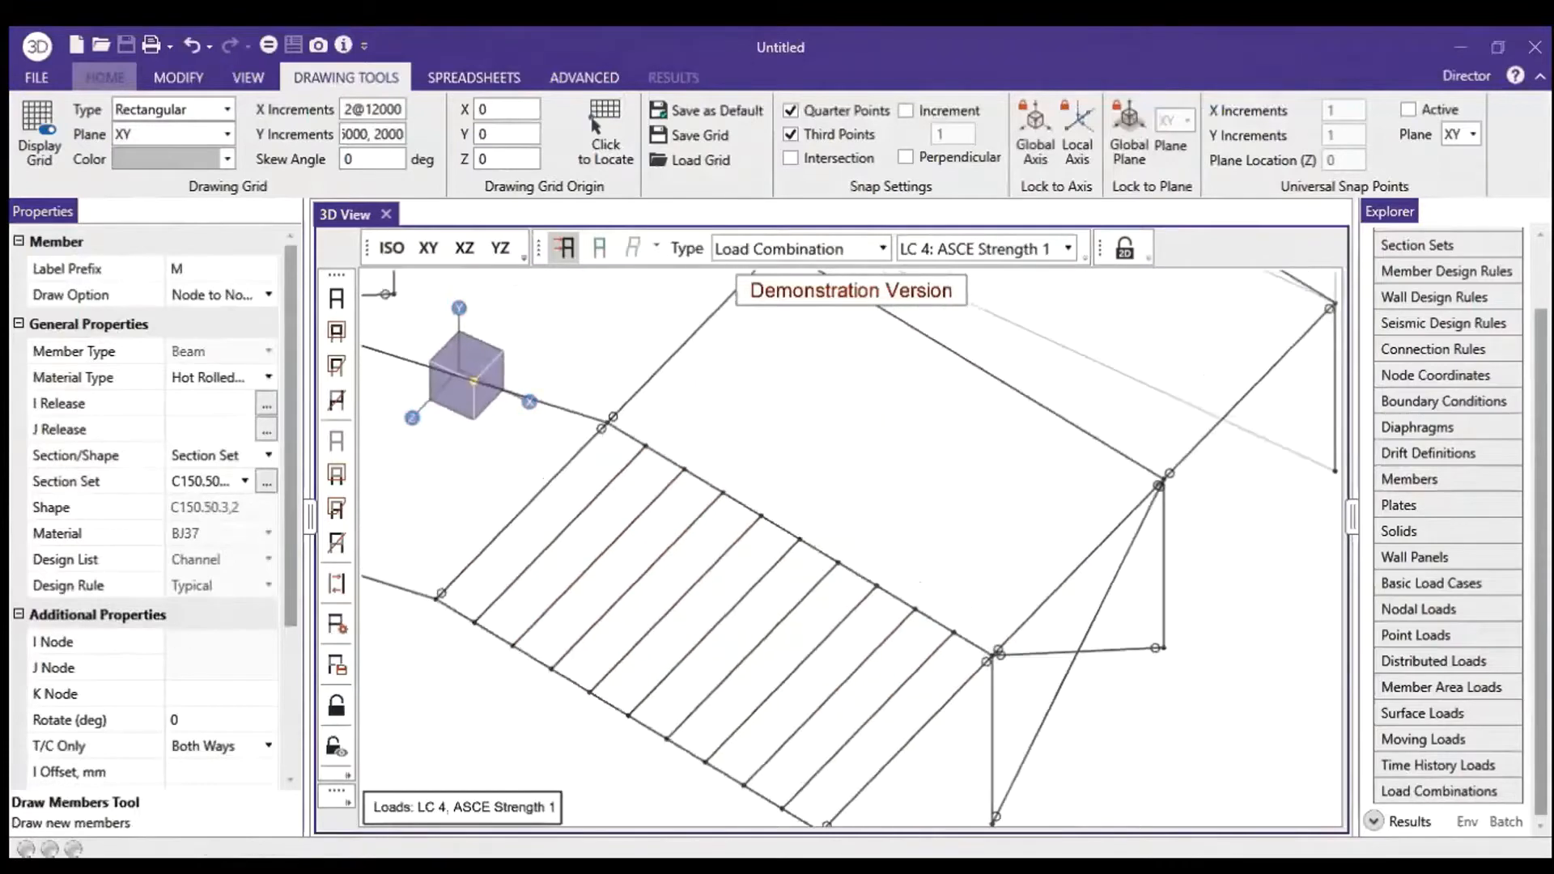
key(Escape)
drag(931, 647, 732, 688)
drag(740, 615, 506, 582)
scroll(1029, 688, down, 3)
click(392, 133)
click(228, 266)
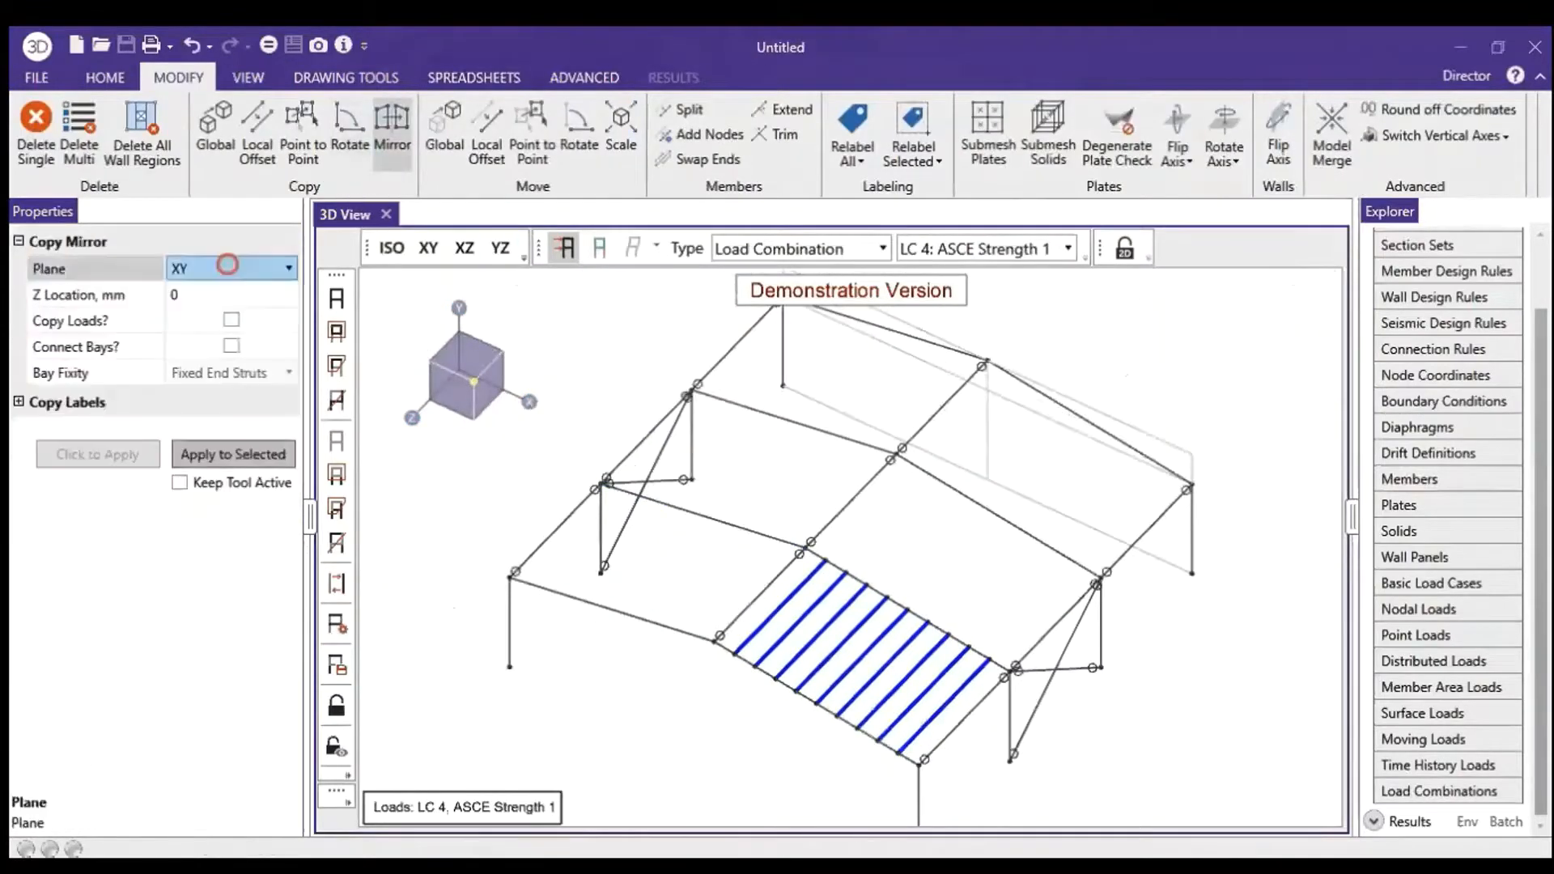
click(231, 351)
click(231, 295)
text(120)
click(275, 461)
Copy the front-bay purlins of both slopes along Z at 2@-8000 mm without connecting bays, and hide the drawing grid
middle_drag(582, 324, 696, 380)
drag(696, 380, 624, 590)
middle_drag(625, 591, 680, 535)
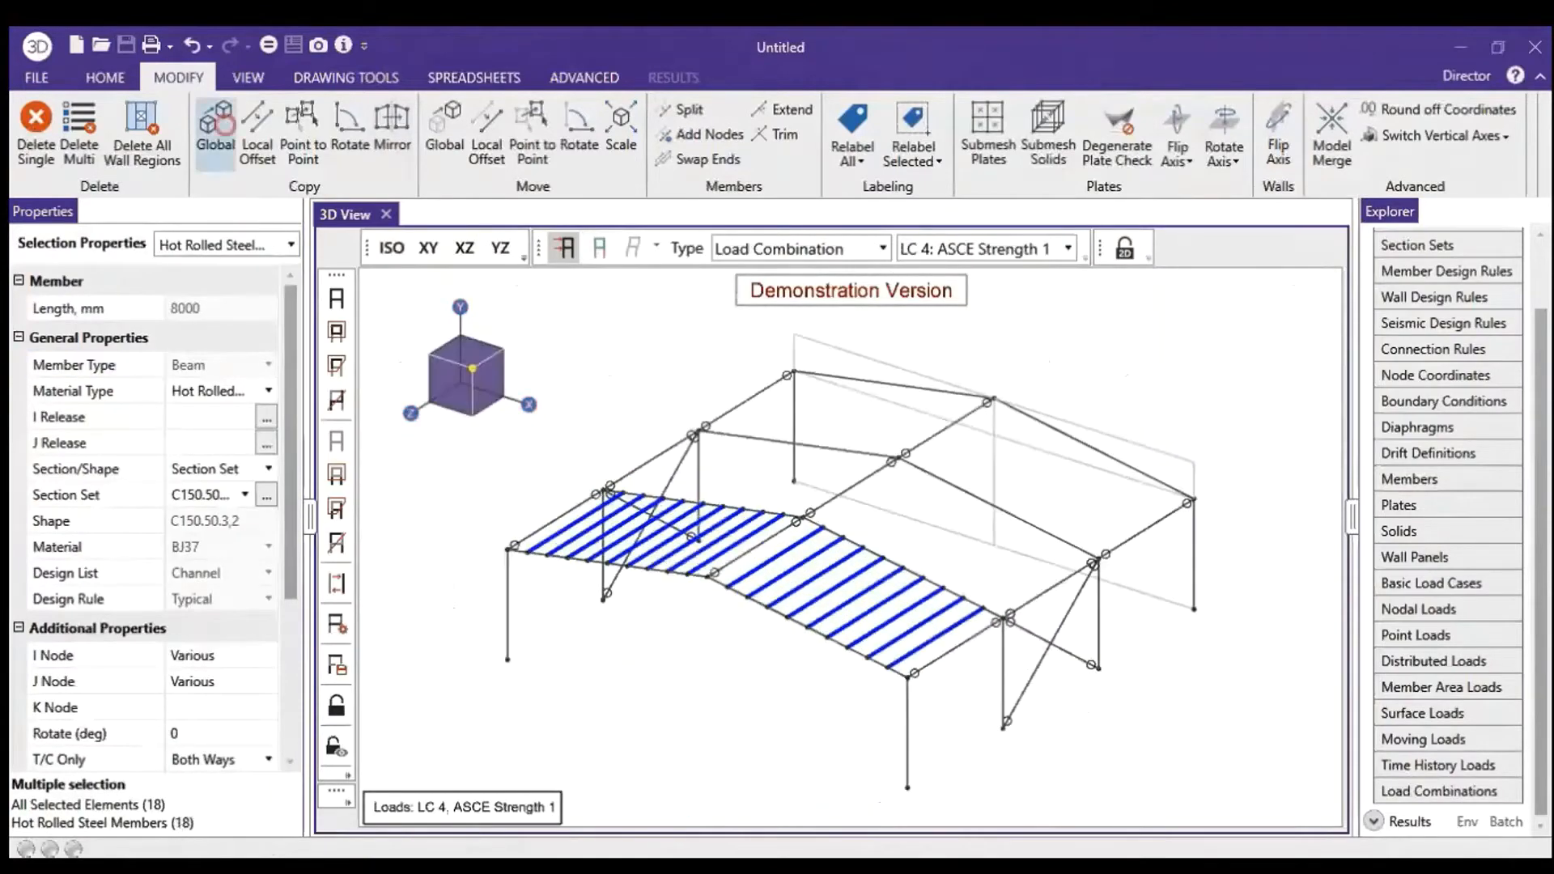
click(215, 134)
text(2@-8000)
click(230, 396)
click(232, 475)
mouse_move(922, 615)
middle_down()
mouse_move(935, 605)
mouse_move(907, 591)
middle_up()
click(345, 77)
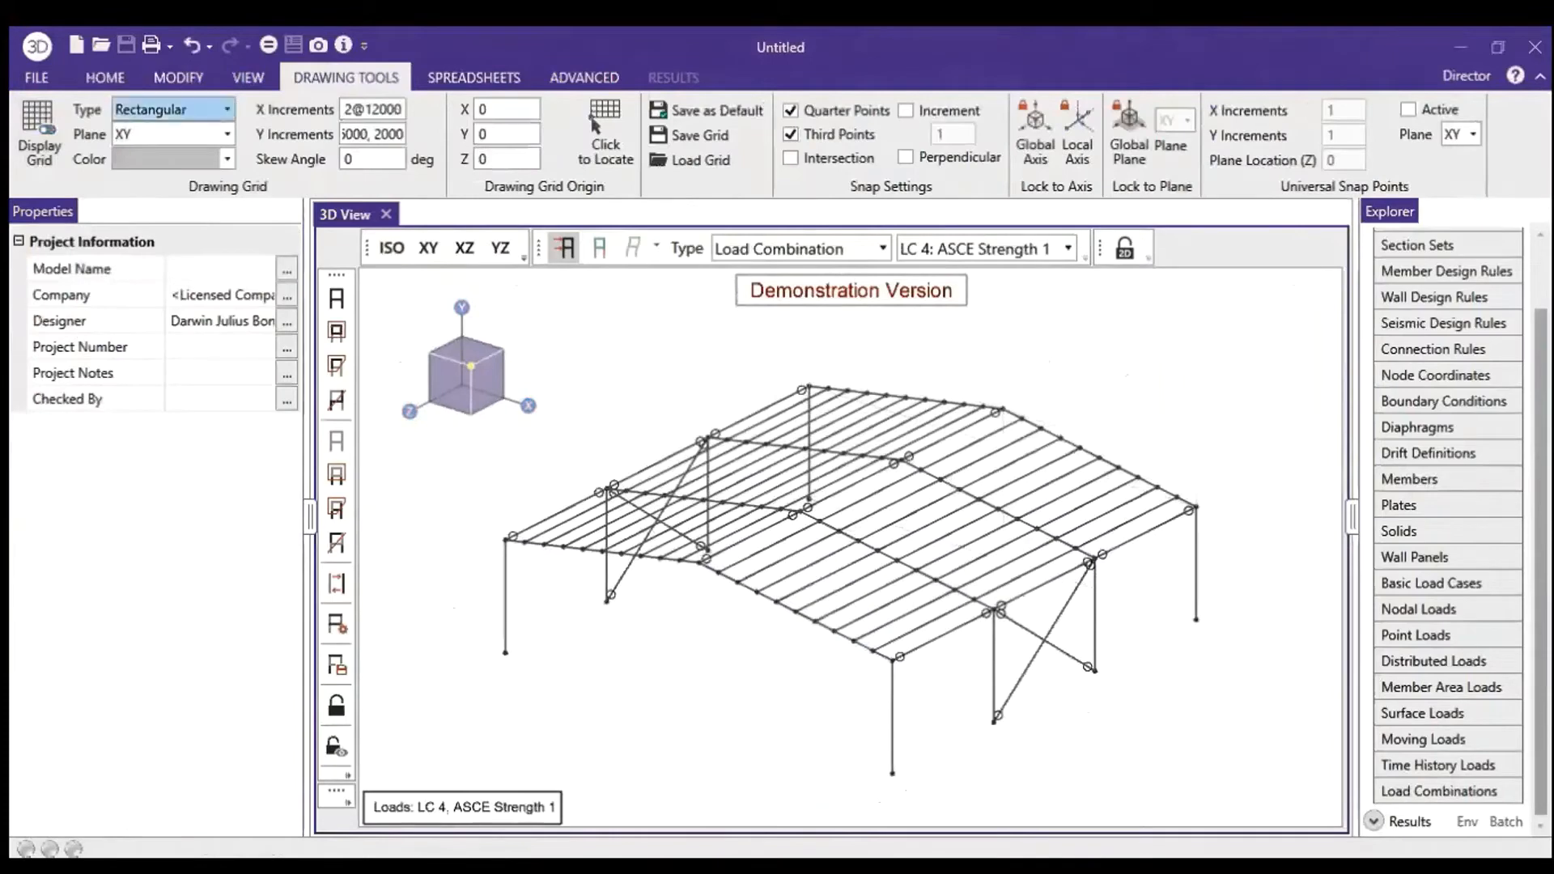
Apply -15 kg/m² area loads in direction Y, load case 2: ADL, distributed A-B, to both roof slopes
click(227, 451)
click(288, 425)
click(190, 509)
click(227, 451)
click(265, 399)
click(208, 455)
click(226, 451)
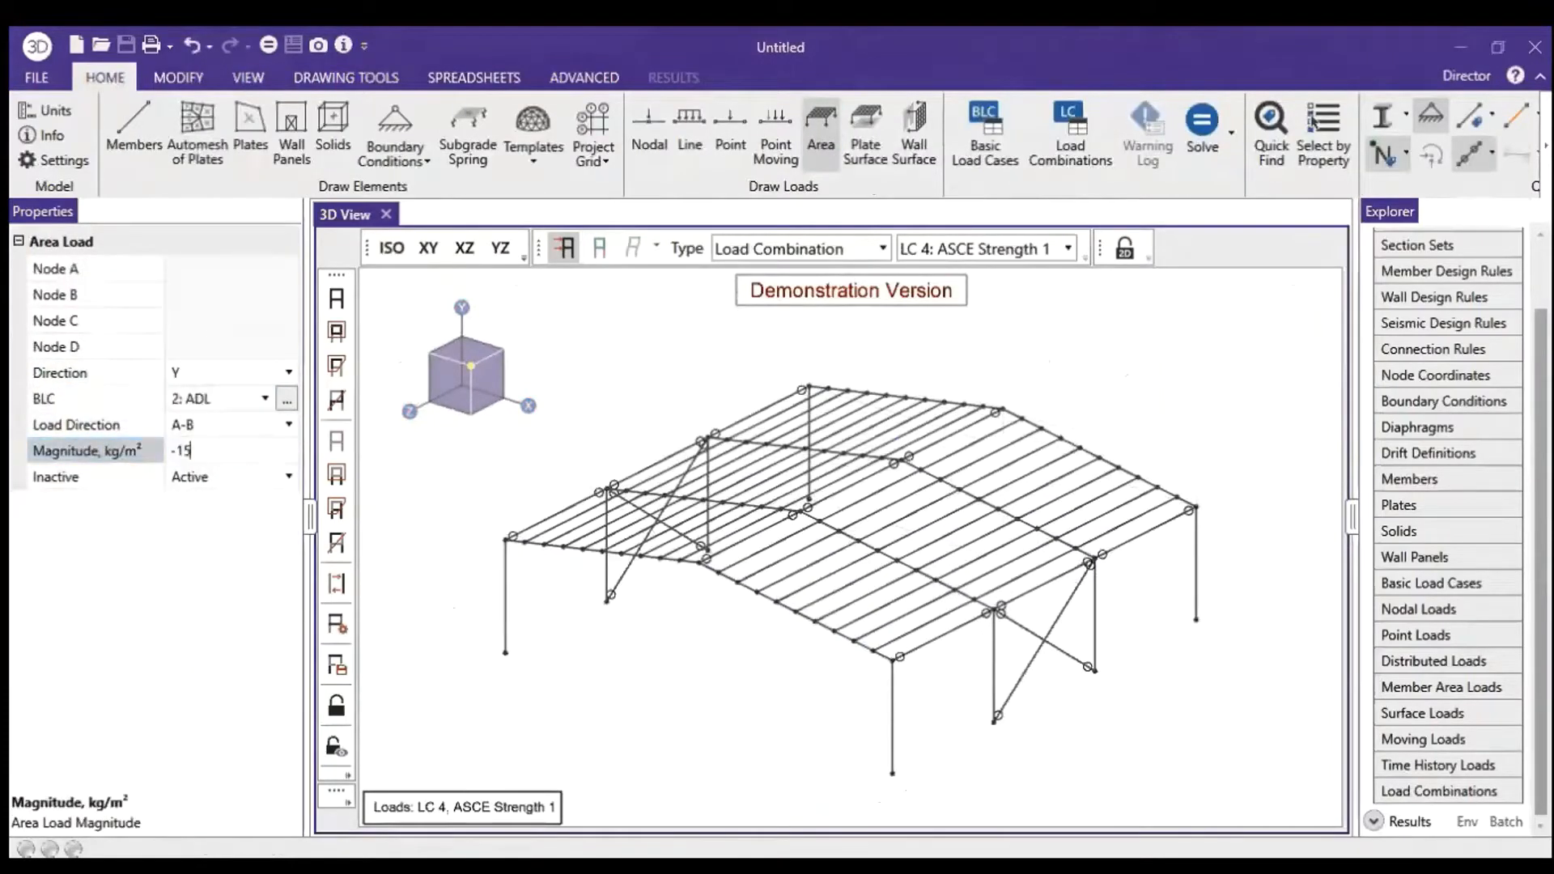
text(-15)
click(898, 657)
click(1189, 510)
click(704, 557)
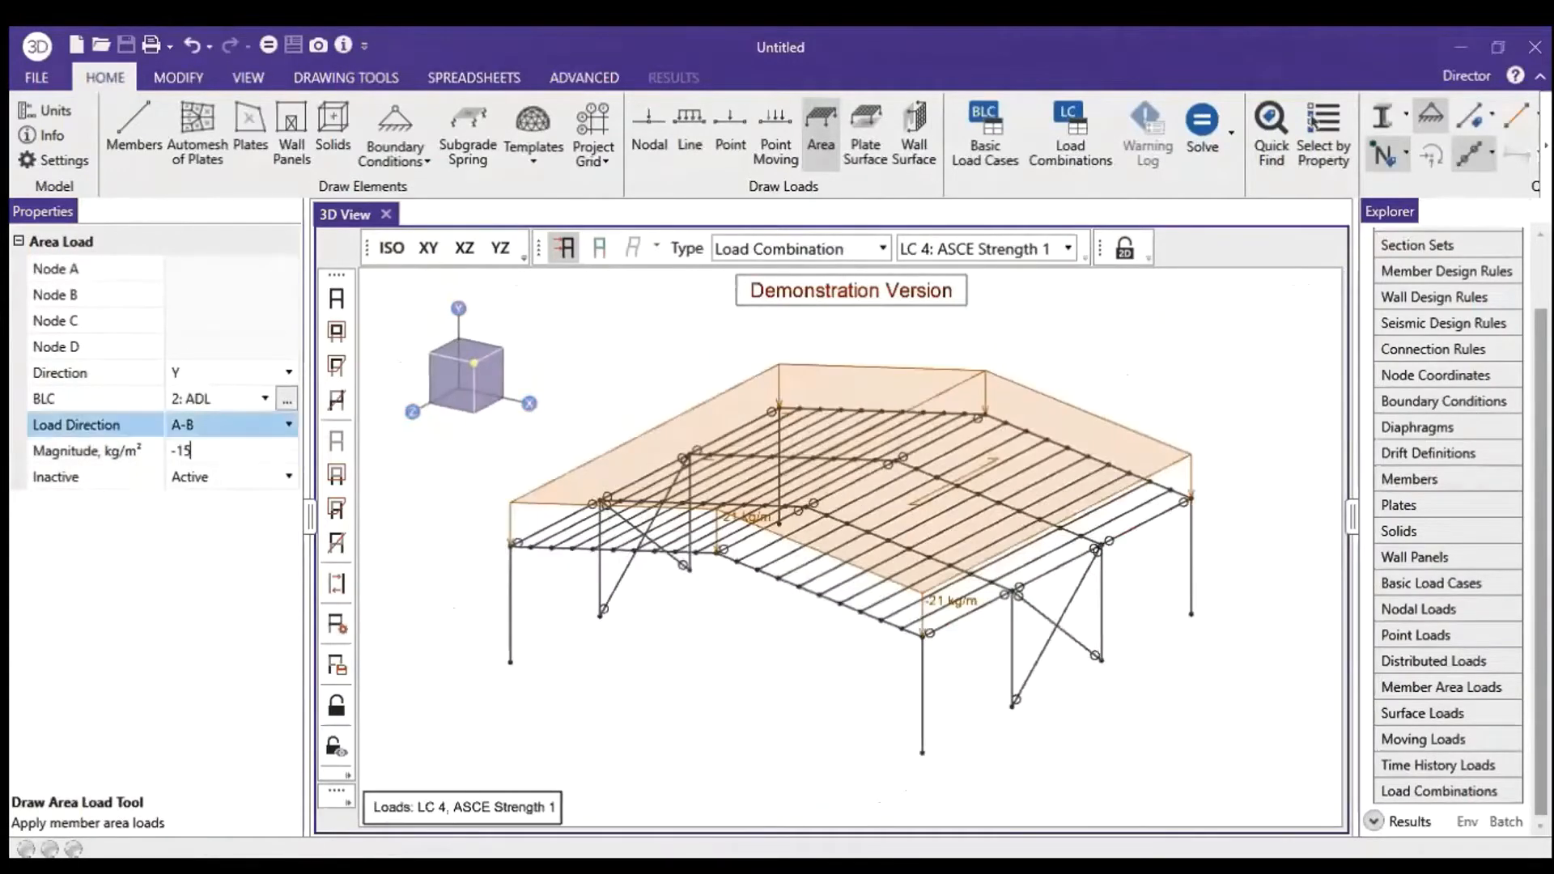
Apply -20 kg/m² area loads in direction Y under load case 3: LL to both roof slopes
click(263, 399)
click(211, 473)
click(226, 451)
text(-20)
click(922, 636)
click(1191, 498)
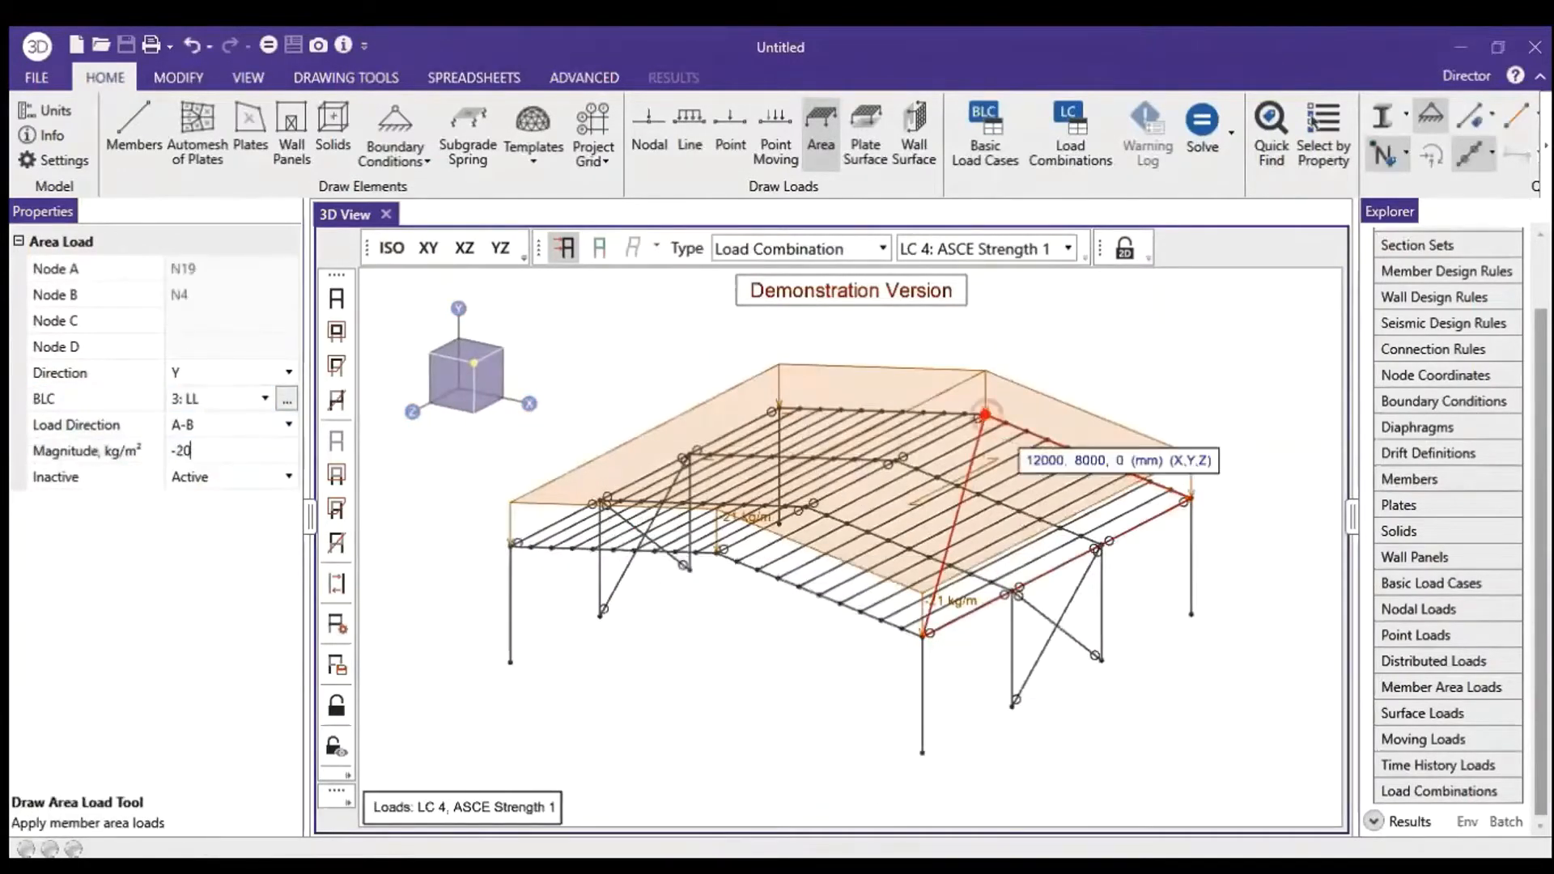
click(718, 550)
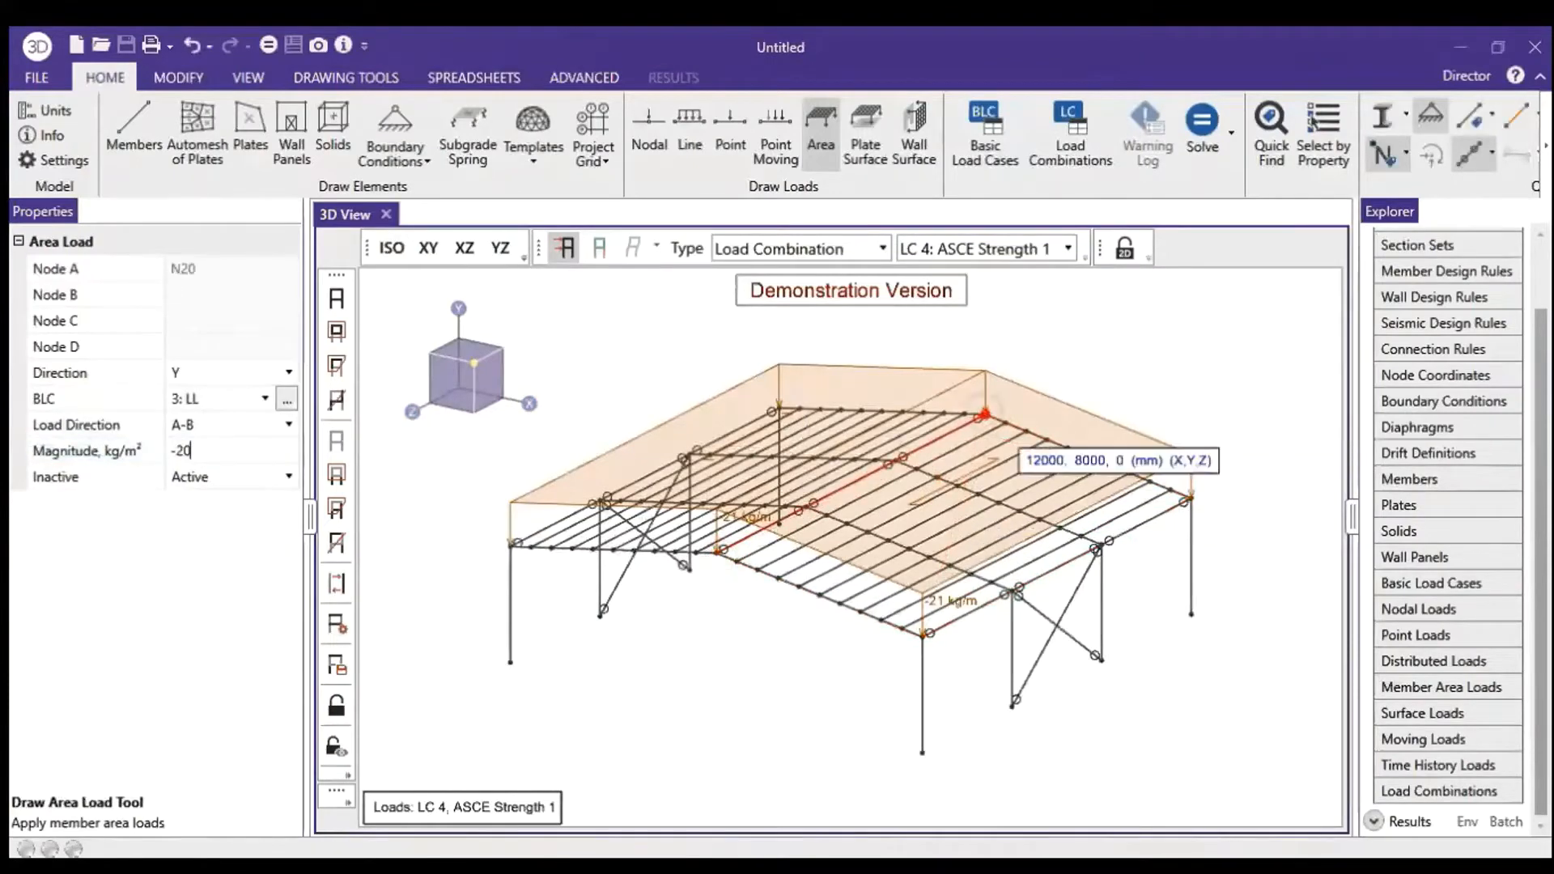
Display the loads of basic load case BLC 2: ADL in the 3D view
click(881, 248)
click(780, 277)
click(1067, 248)
click(996, 305)
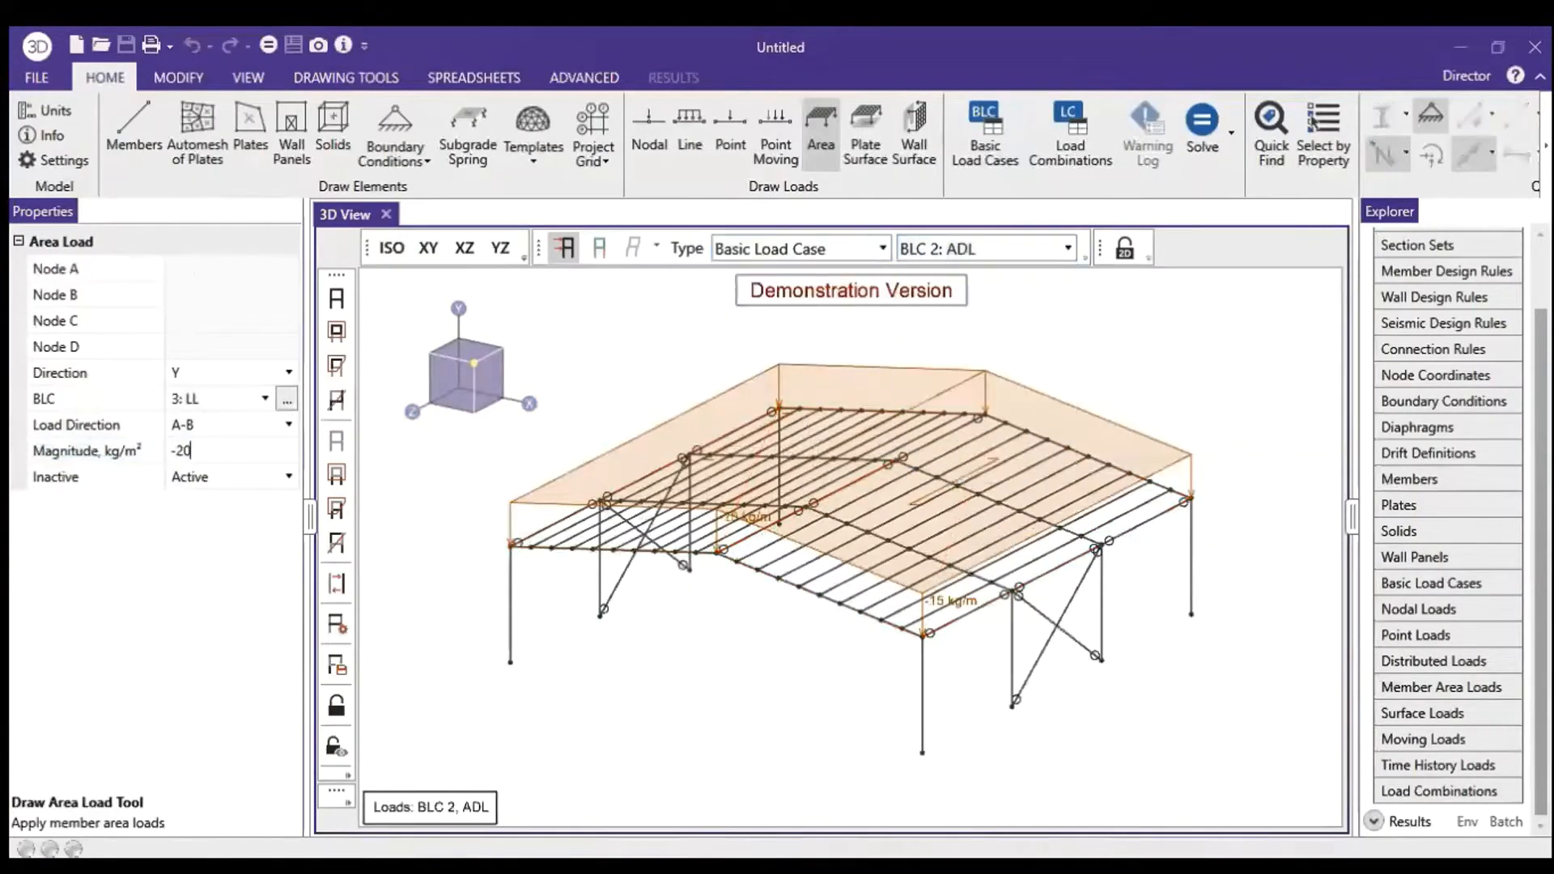
Apply a -54 kg/m² area load in direction Y under load case 4: WX to the near roof slope
click(265, 398)
click(208, 469)
click(229, 450)
text(-54)
click(929, 632)
click(1186, 499)
click(979, 417)
click(718, 551)
Apply a 24 kg/m² area load under load case 4: WX to the far roof slope
click(229, 450)
text(24)
click(718, 550)
click(979, 417)
click(772, 411)
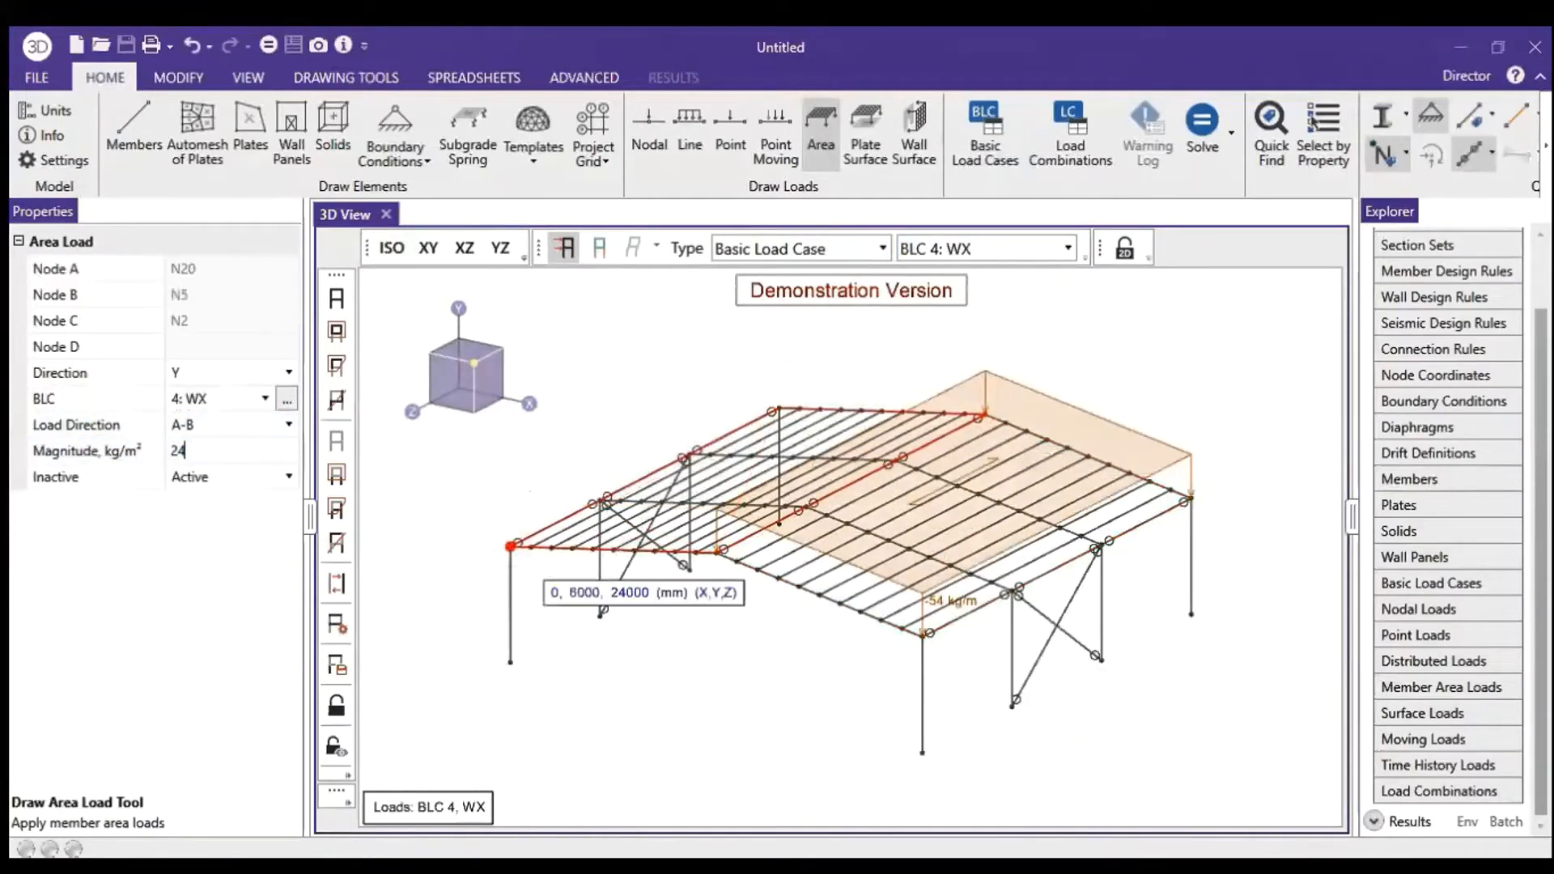
click(511, 546)
key(Escape)
Assign pinned boundary conditions, with reactions in X, Y and Z, to all column base nodes
middle_drag(477, 648, 496, 593)
drag(494, 590, 1266, 705)
click(104, 77)
click(394, 154)
click(394, 198)
click(232, 437)
key(Escape)
Solve the model and close the node reactions table
middle_drag(846, 658, 798, 663)
scroll(850, 538, down, 2)
click(104, 77)
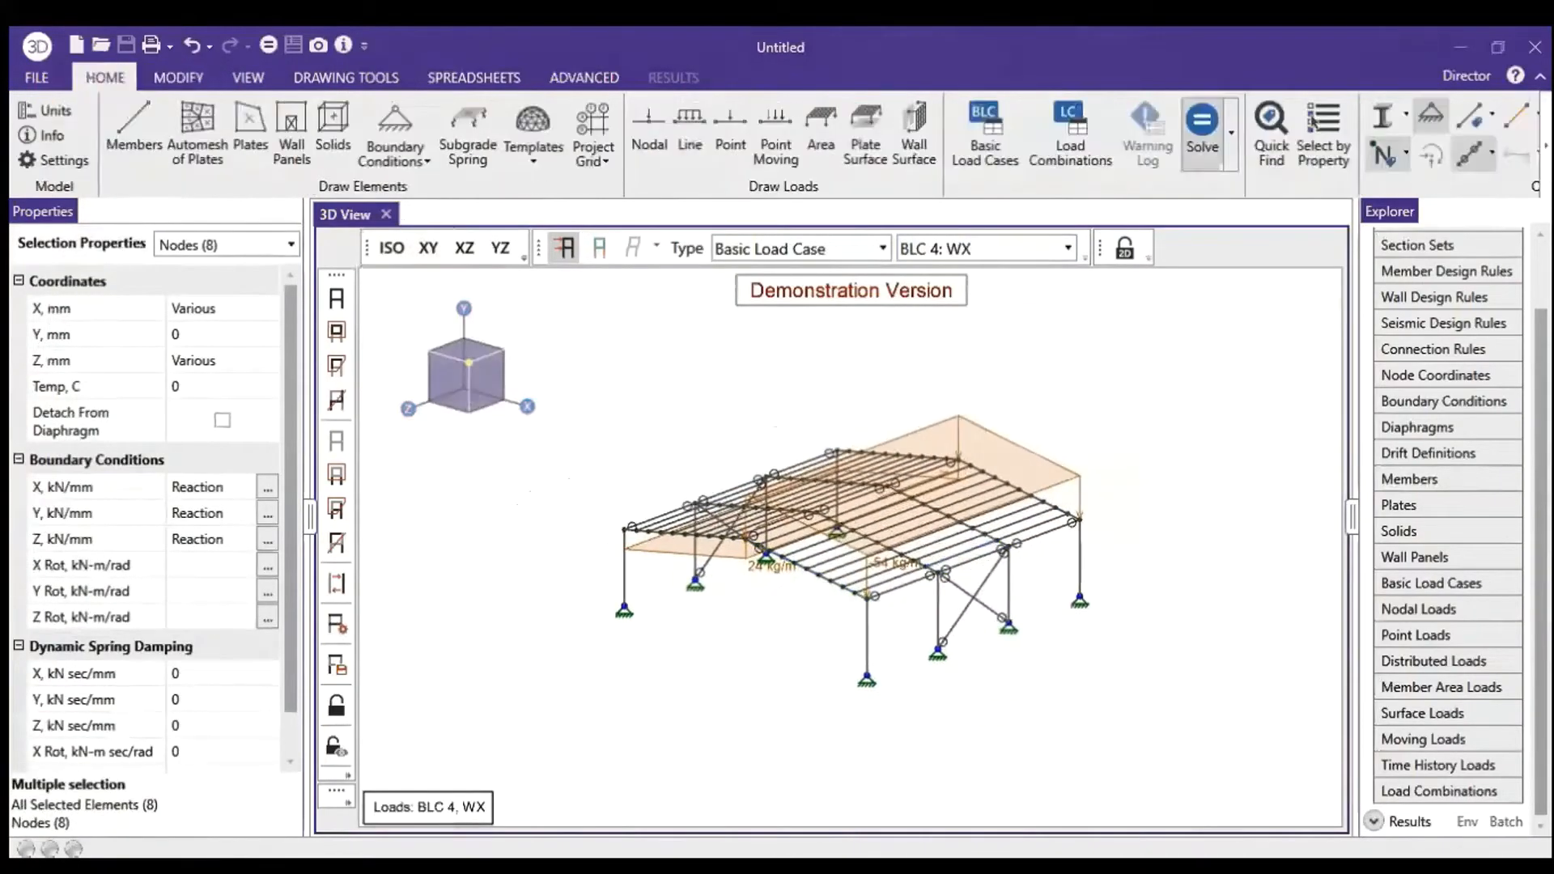
click(1202, 128)
key(Return)
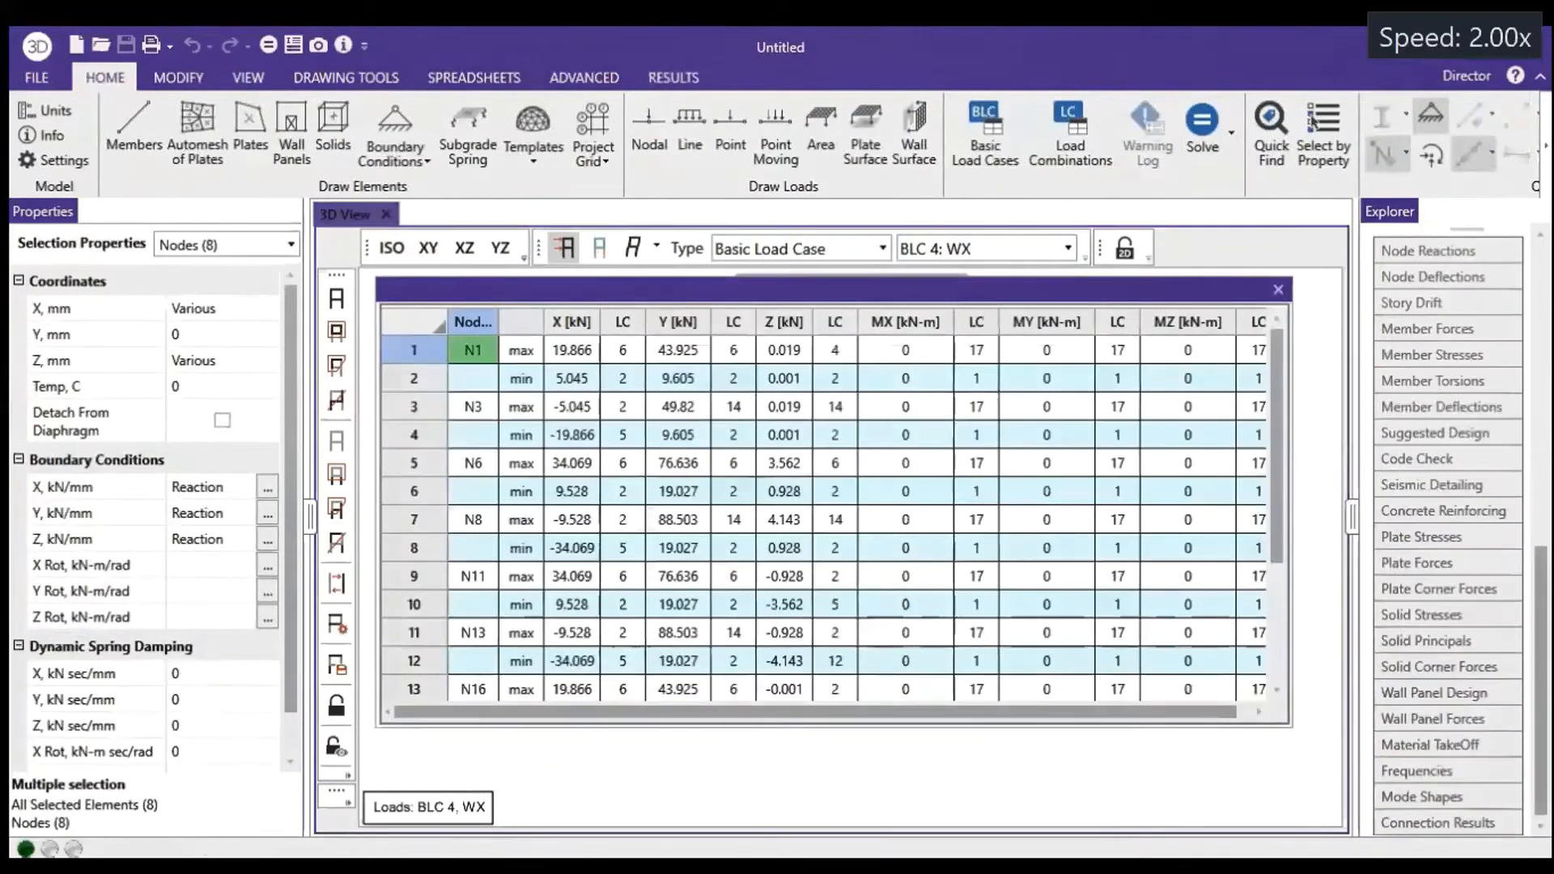
click(1277, 289)
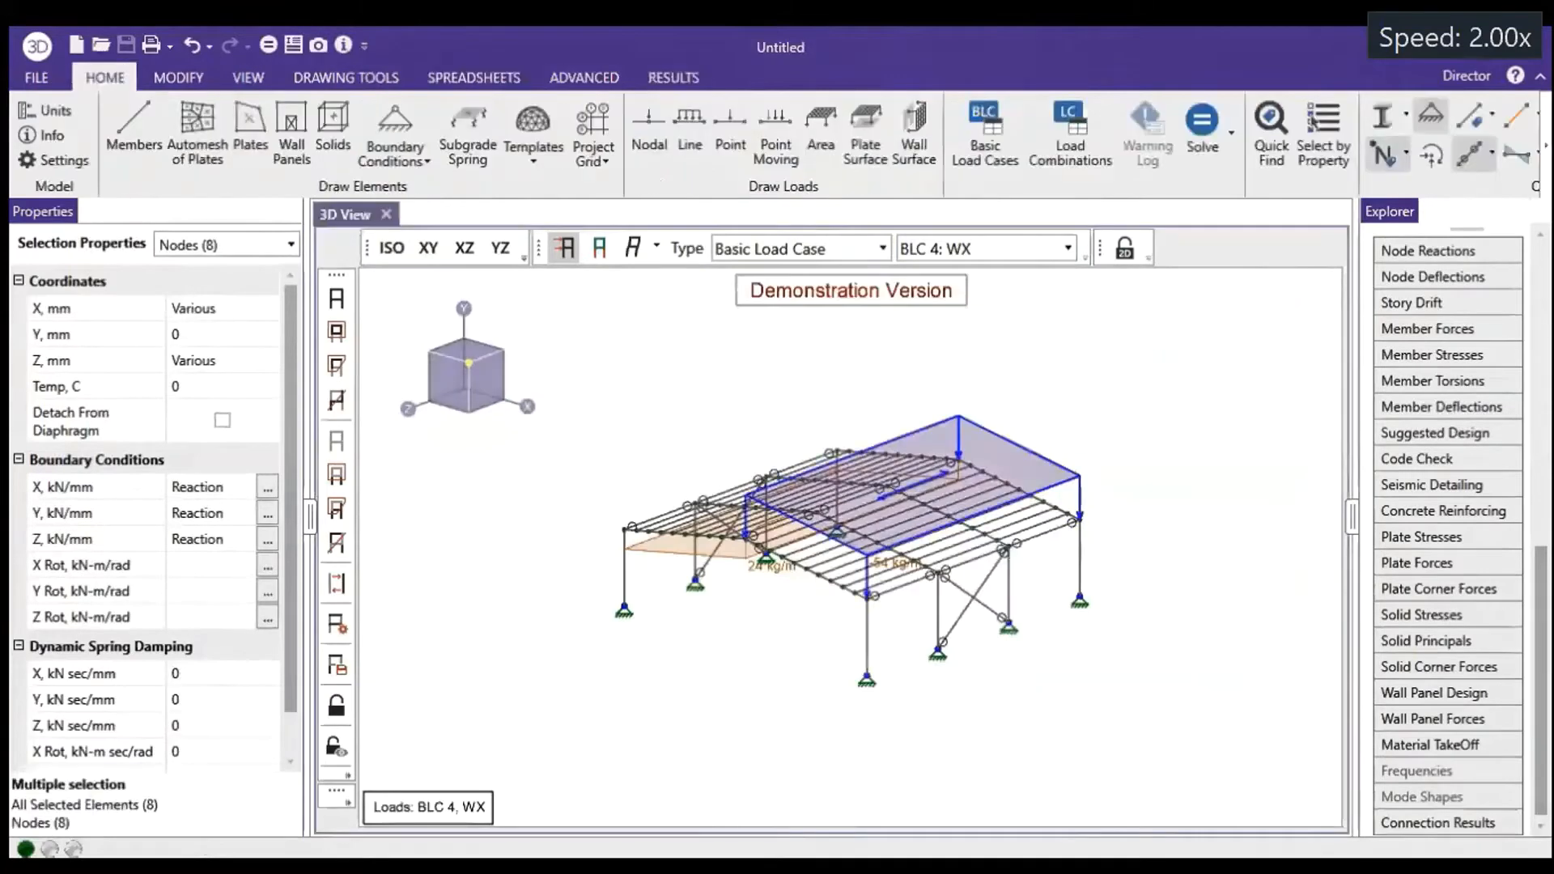
Display the Mzz bending moment diagrams on the members
scroll(777, 144, down, 5)
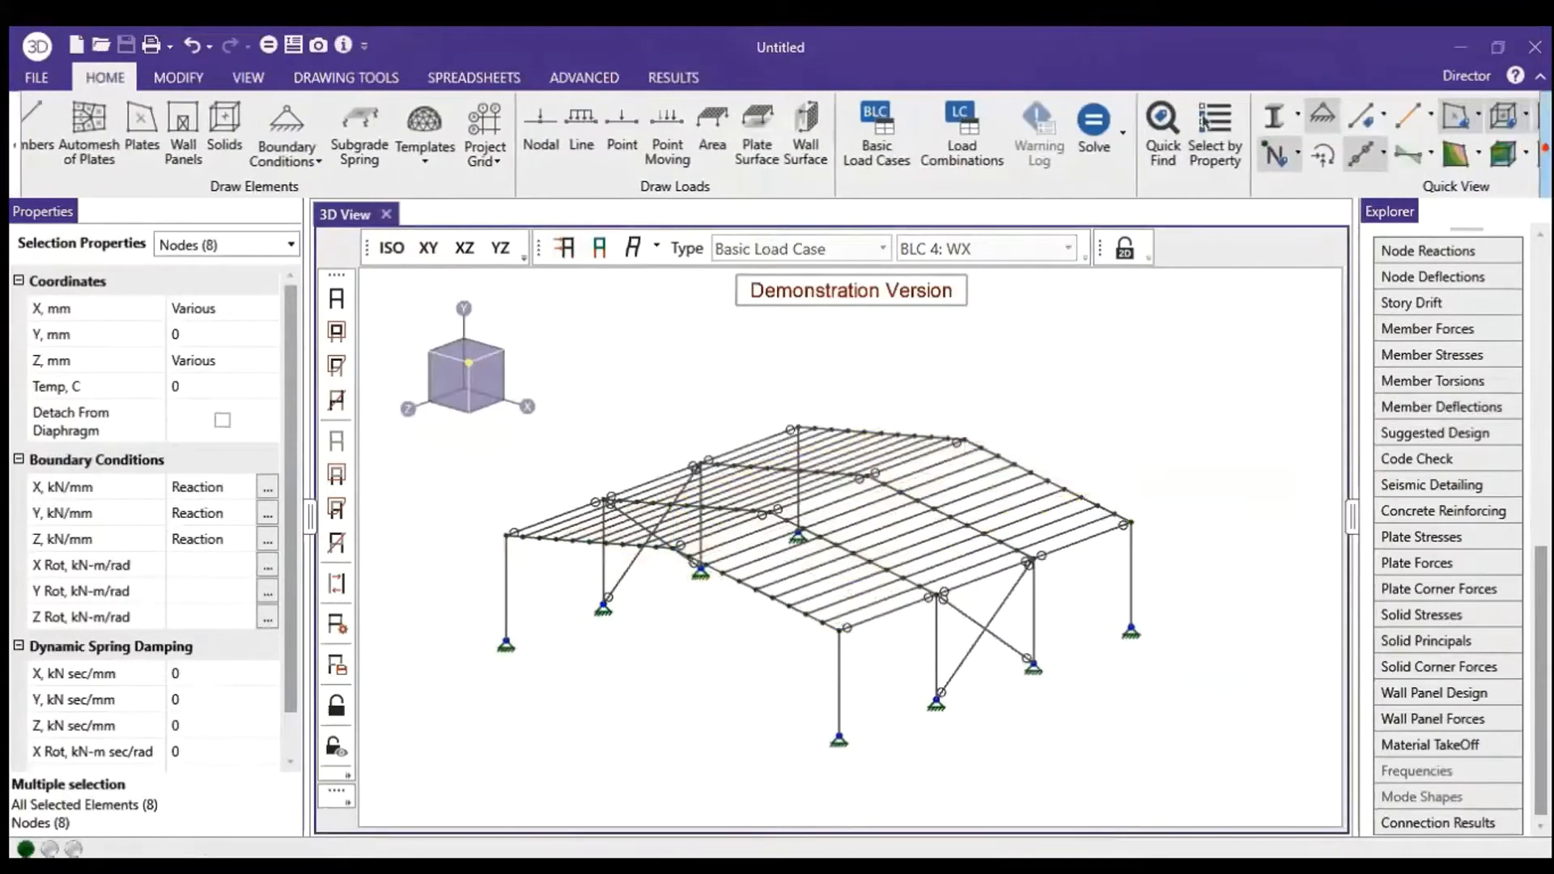
click(1321, 155)
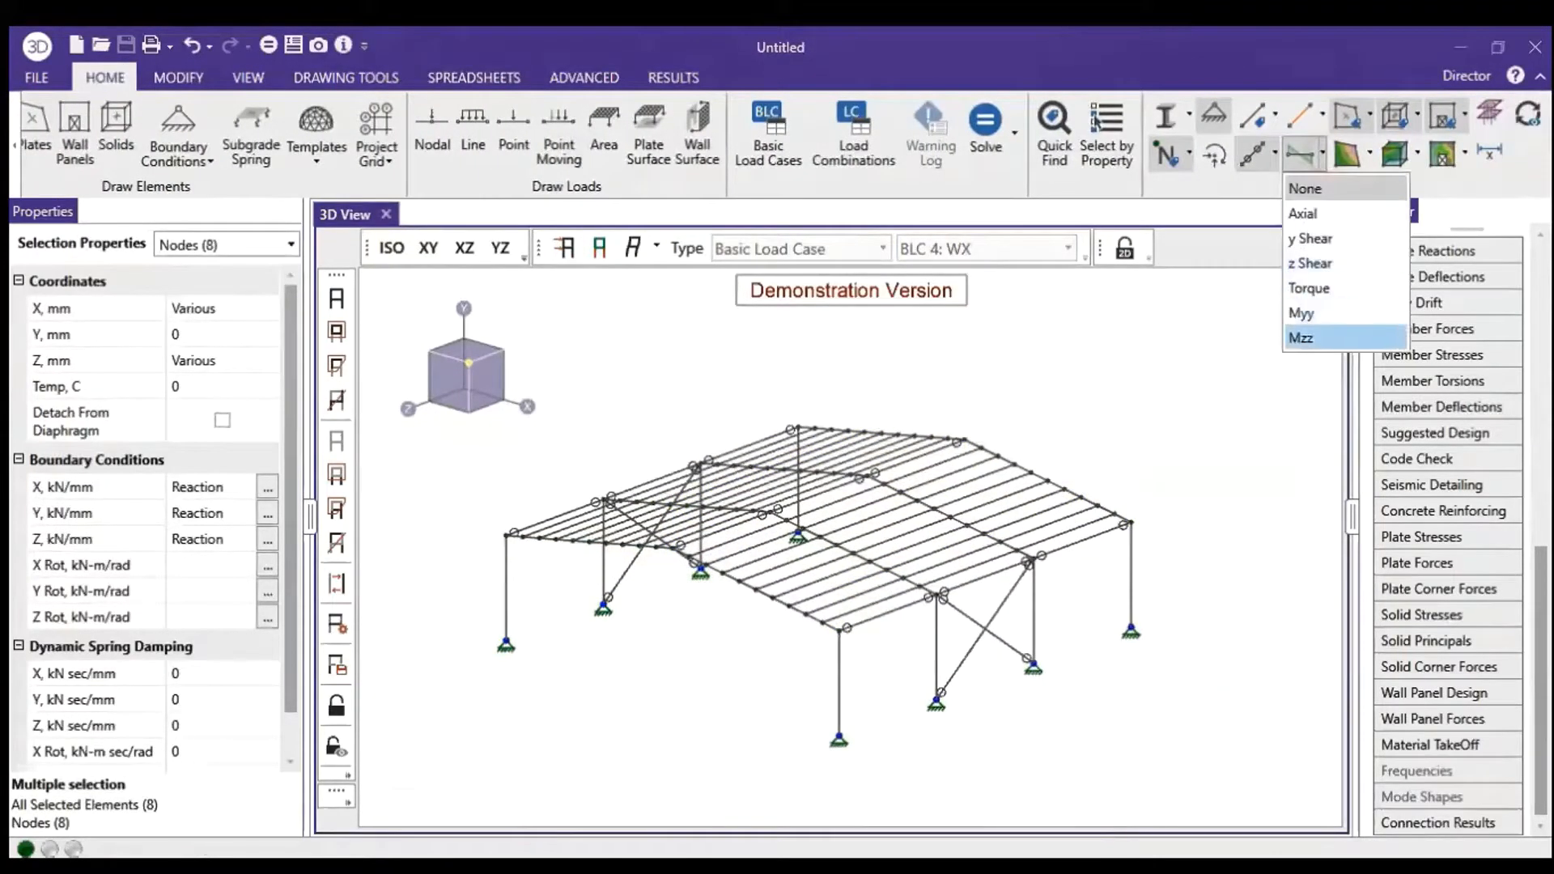
click(1300, 338)
scroll(788, 565, up, 7)
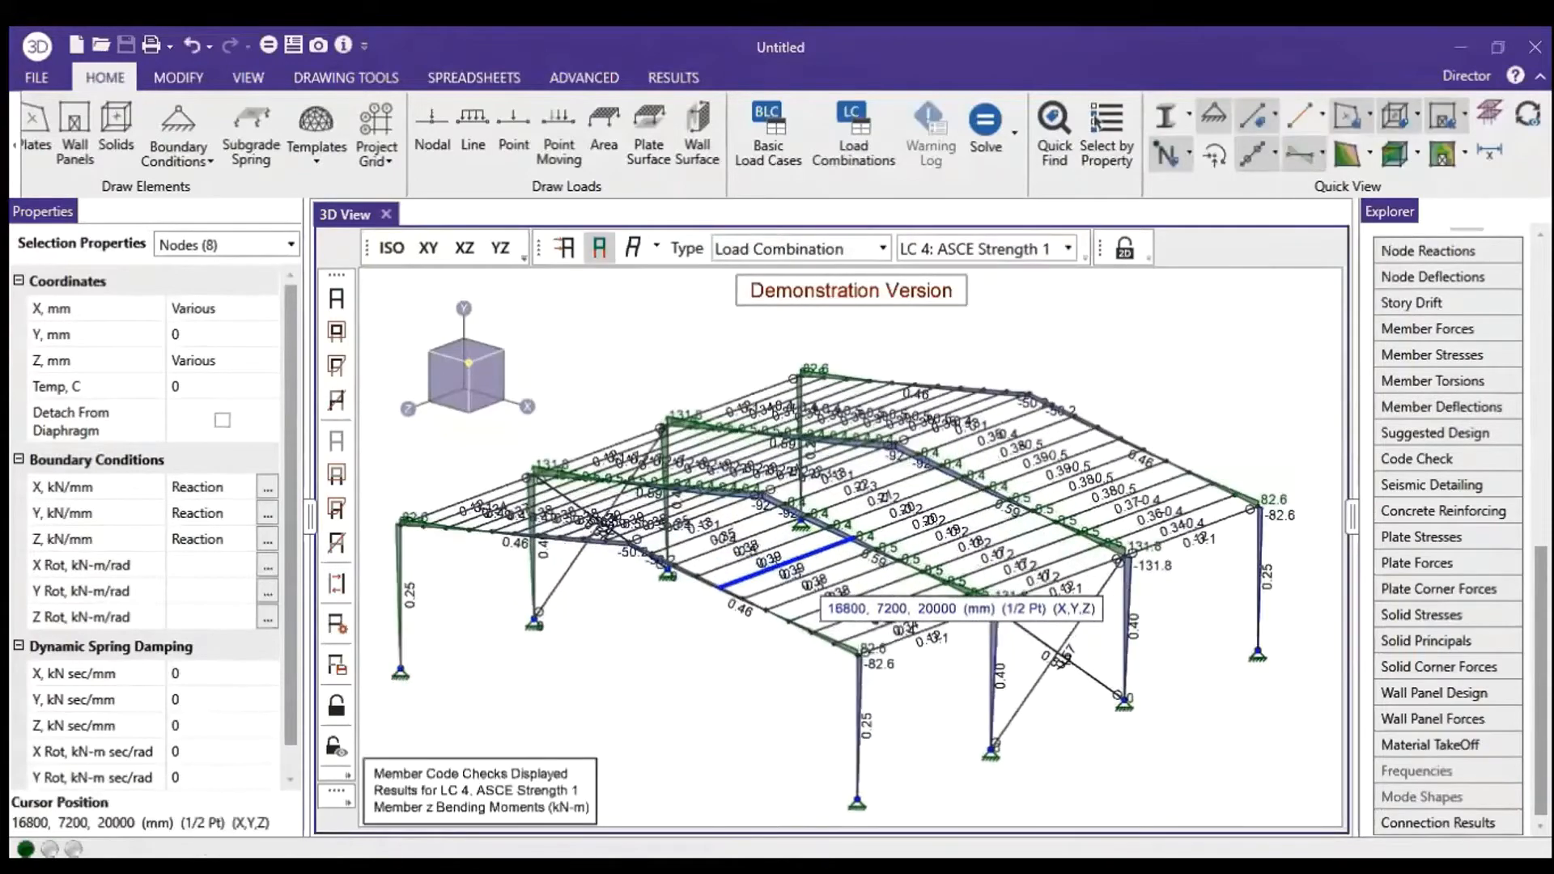
Switch the displayed moment and code check results to load combination LC 6: ASCE Strength 2 (b)
click(1068, 249)
click(987, 392)
click(1068, 249)
click(1001, 420)
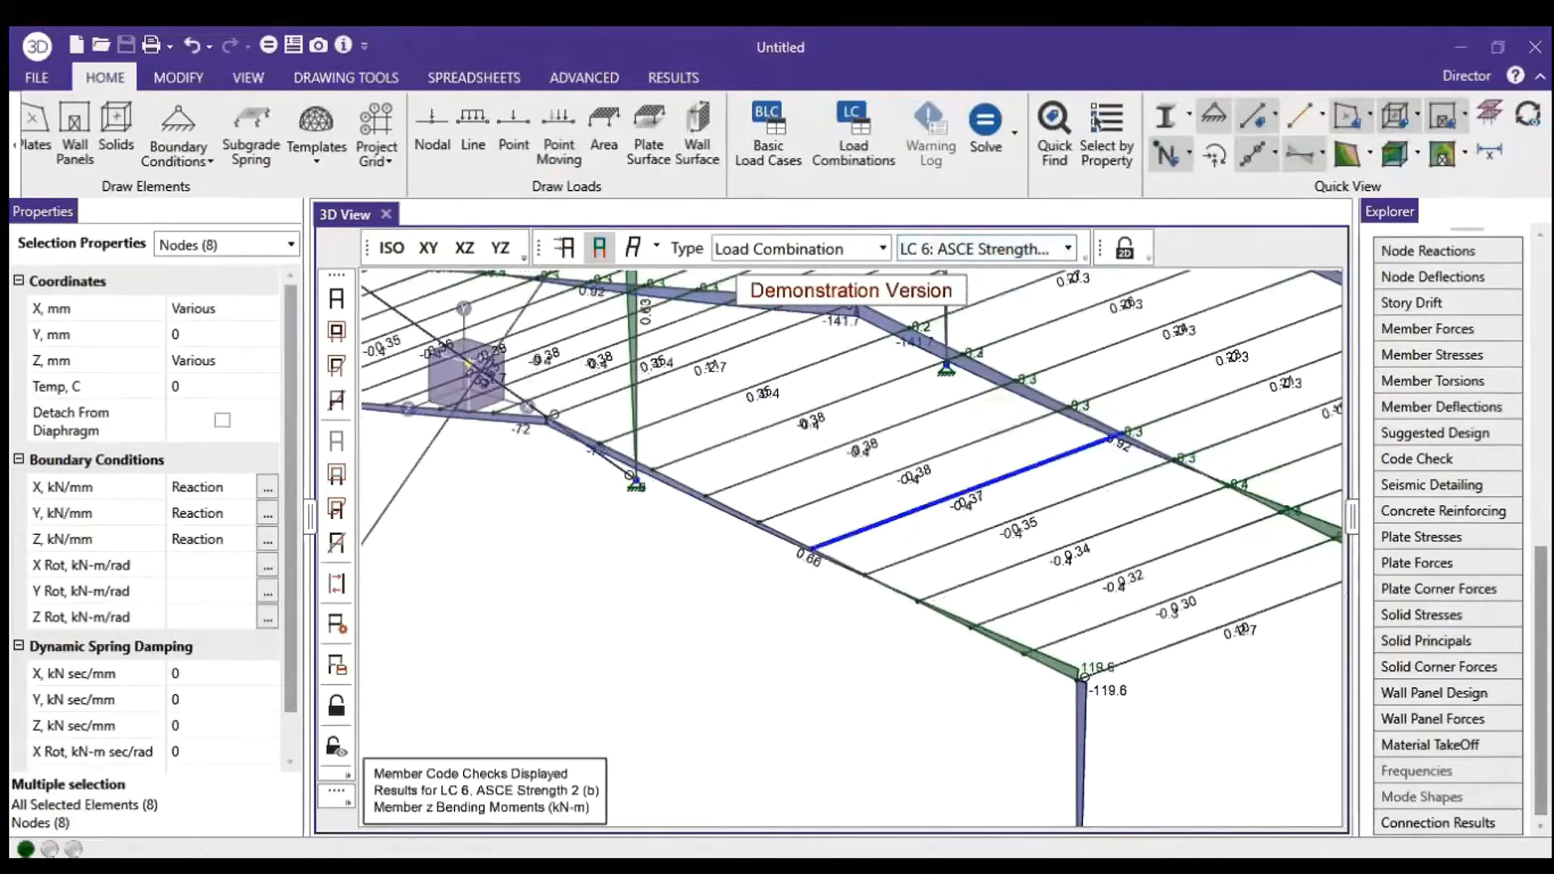
Hide the bending moment diagrams and color the members by Unity Check
scroll(1004, 429, down, 8)
click(1300, 154)
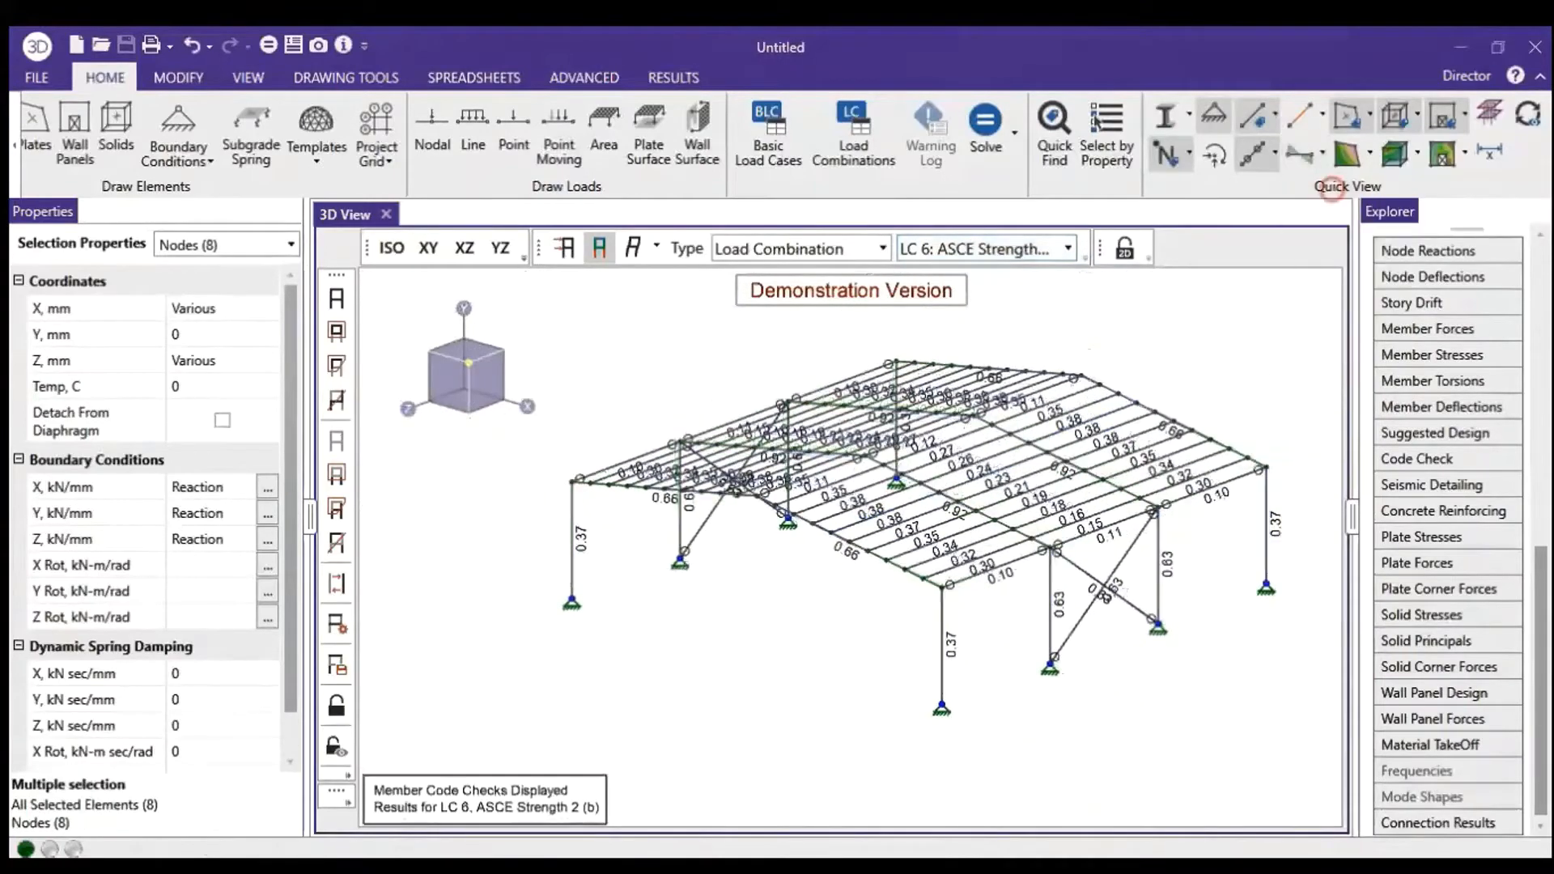
click(1277, 116)
click(1321, 117)
click(1321, 116)
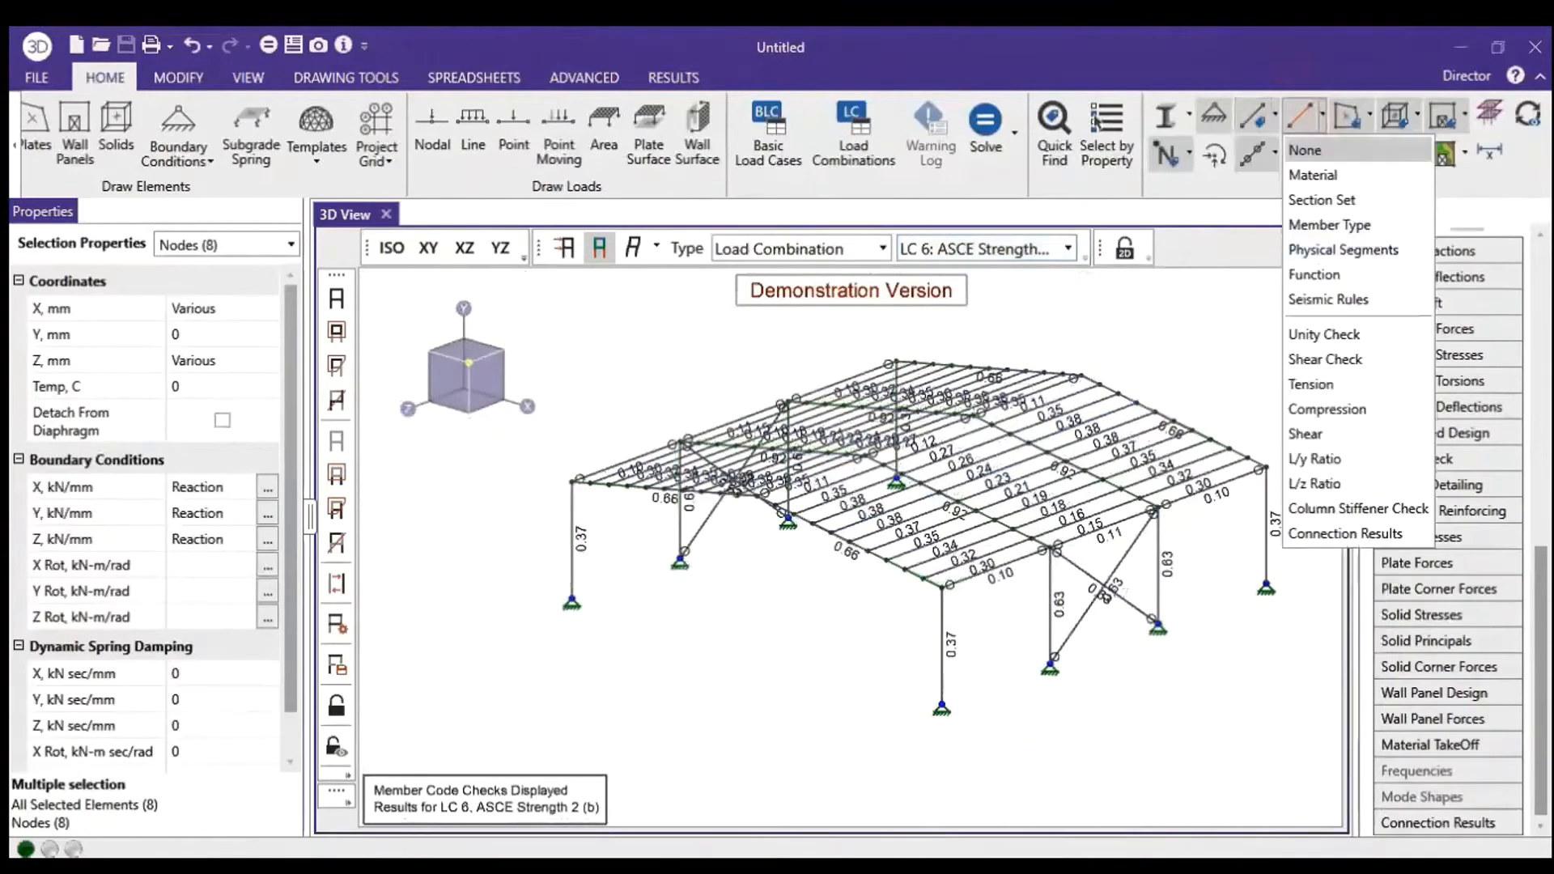
click(1319, 333)
scroll(1019, 503, up, 3)
middle_drag(1019, 503, 983, 540)
scroll(950, 534, down, 2)
Review the member code checks for load combinations from LC 4: ASCE Strength 1 through LC 8
click(1044, 249)
click(1042, 364)
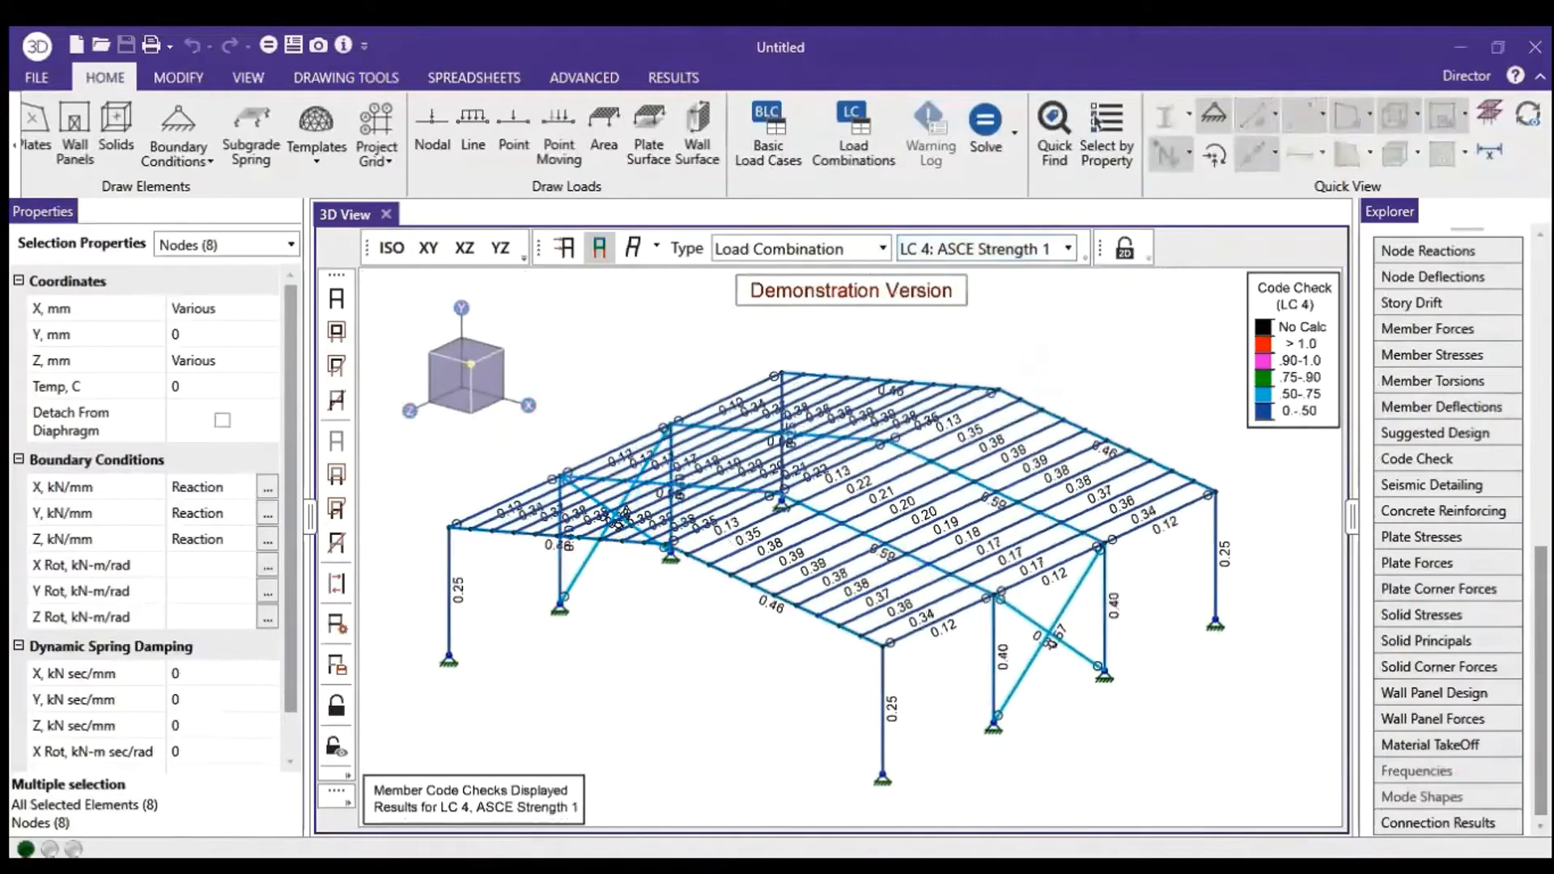
key(Down)
key(Down)
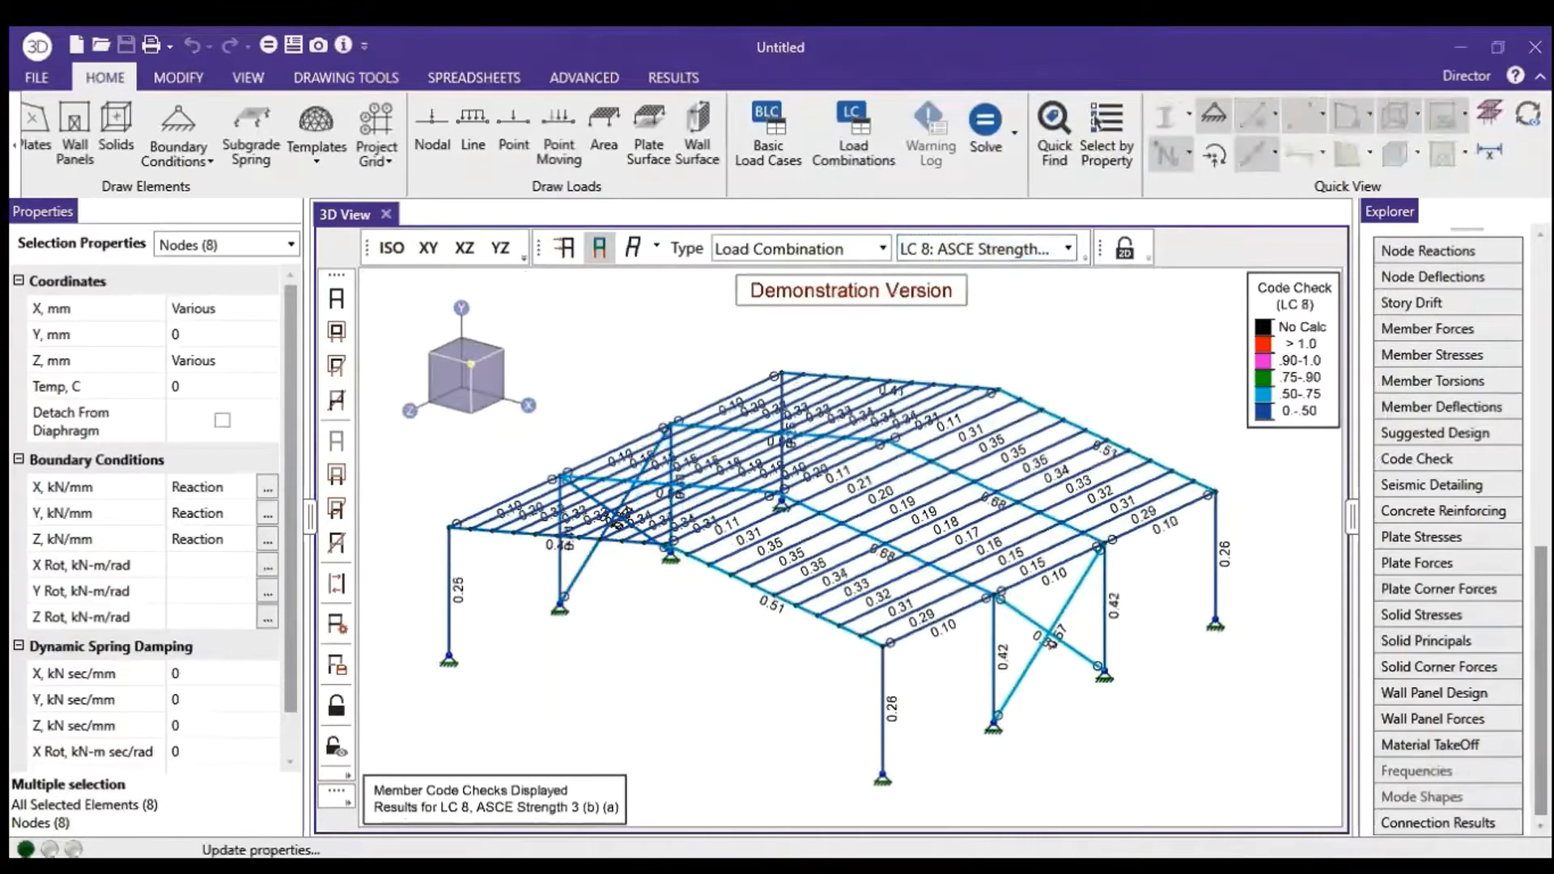
Show the enveloped member code checks and clear the current node selection
click(849, 241)
click(841, 366)
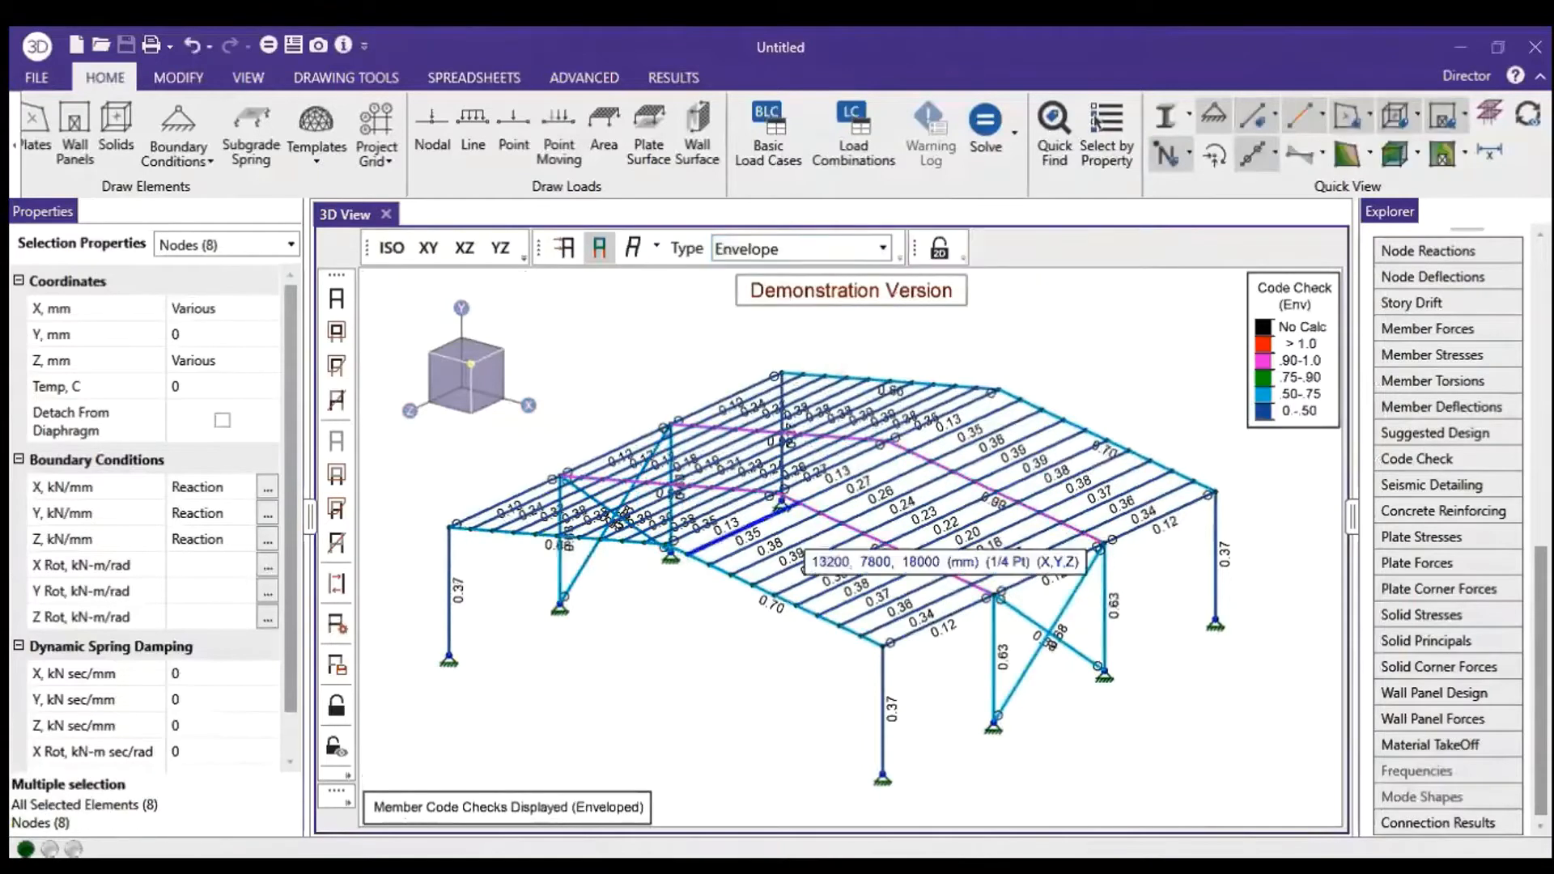
key(Escape)
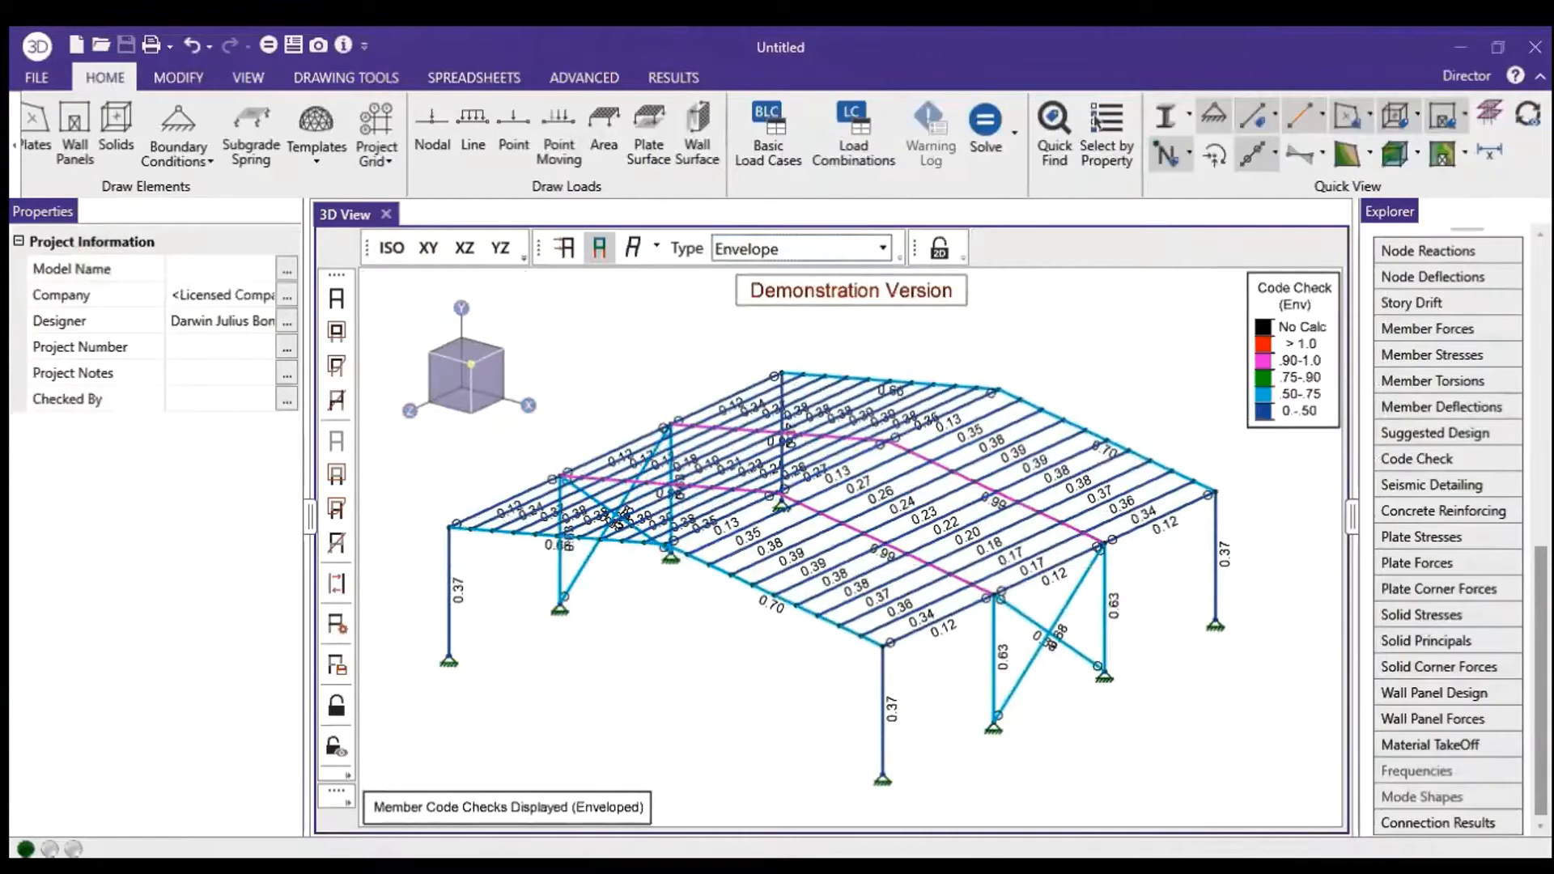
Select the near end-frame rafter and the eave beam that meets it at the corner column
scroll(858, 672, up, 3)
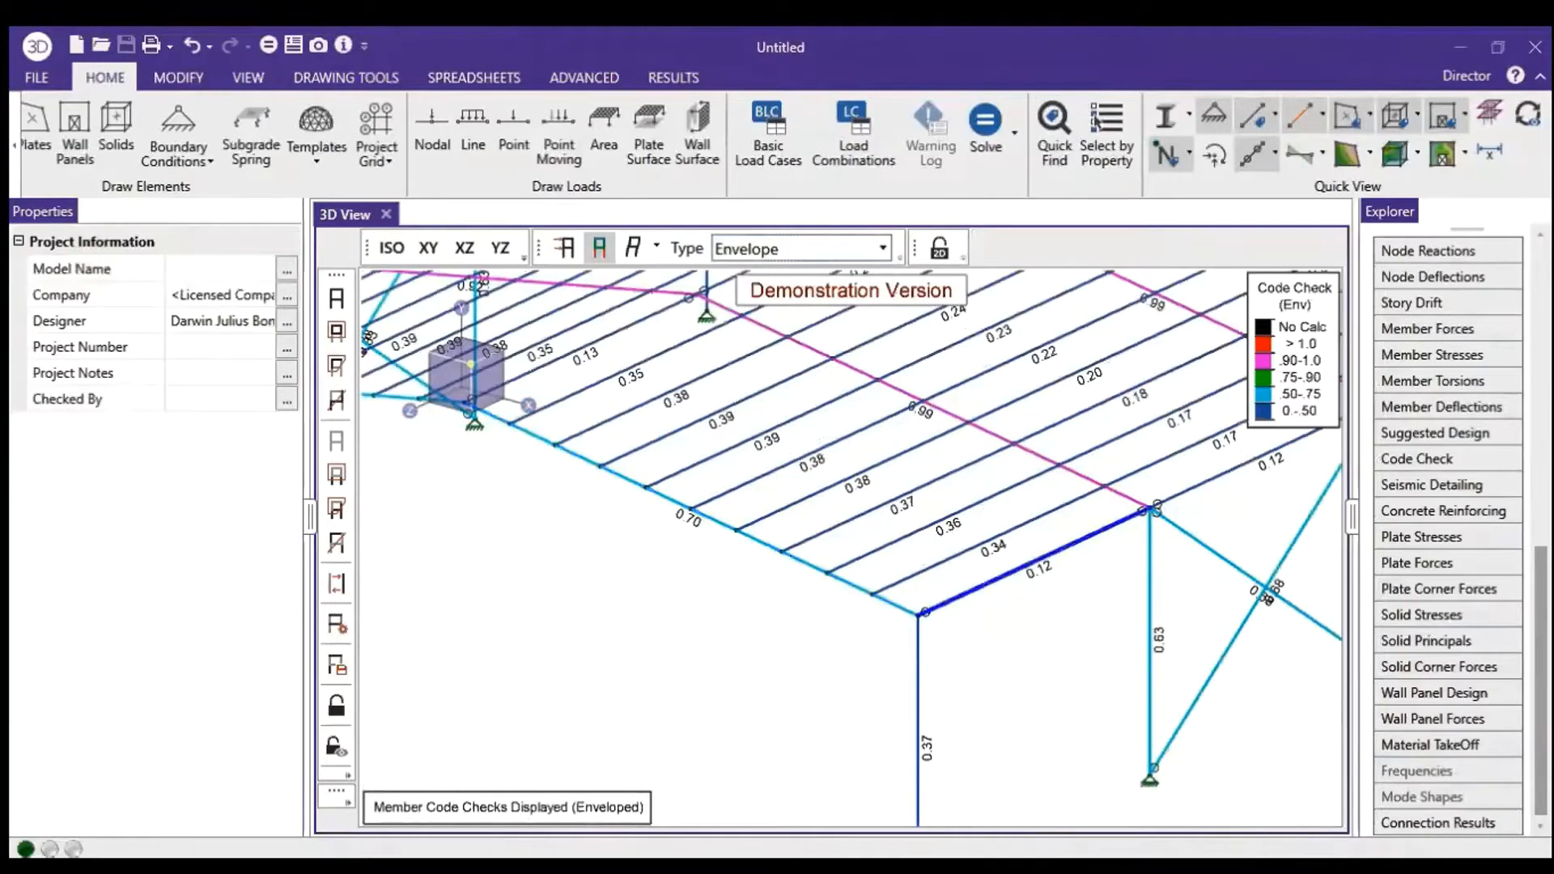
click(849, 583)
click(1001, 578)
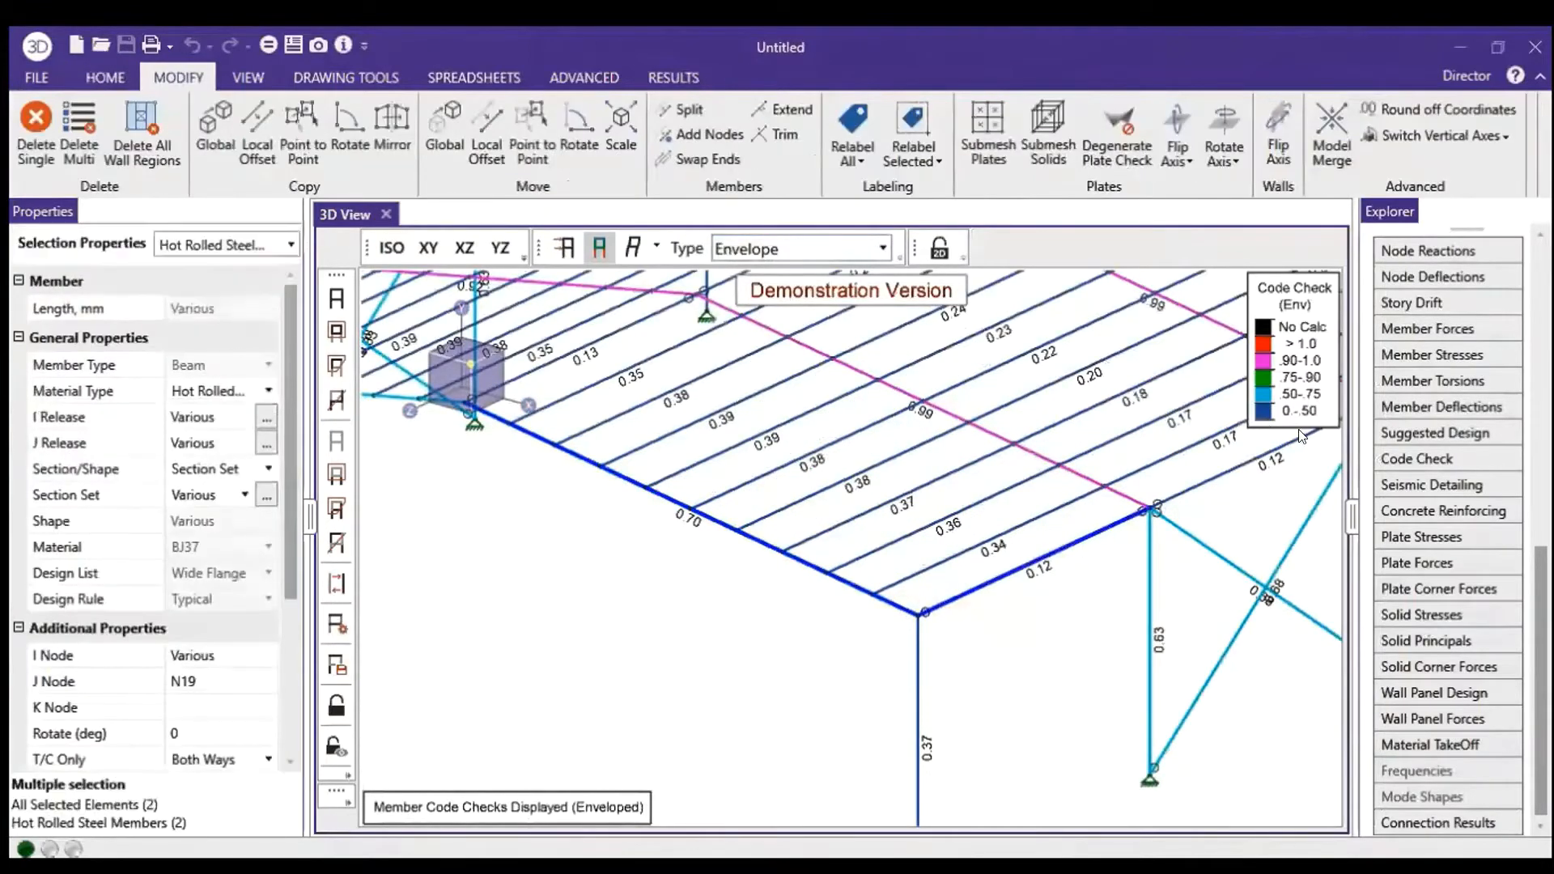
click(672, 76)
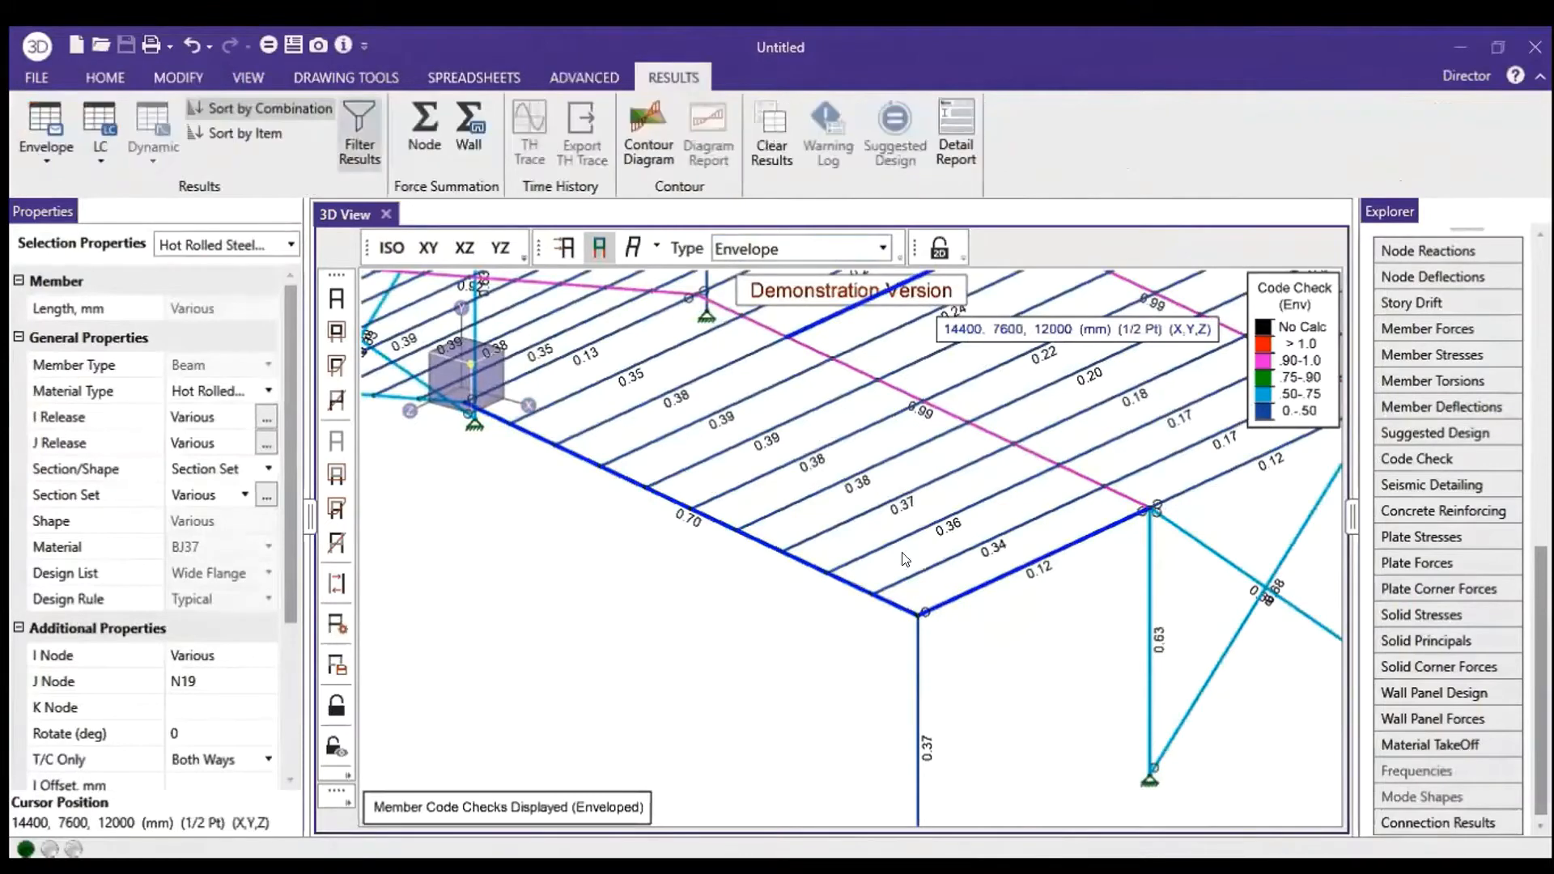
click(359, 133)
key(Return)
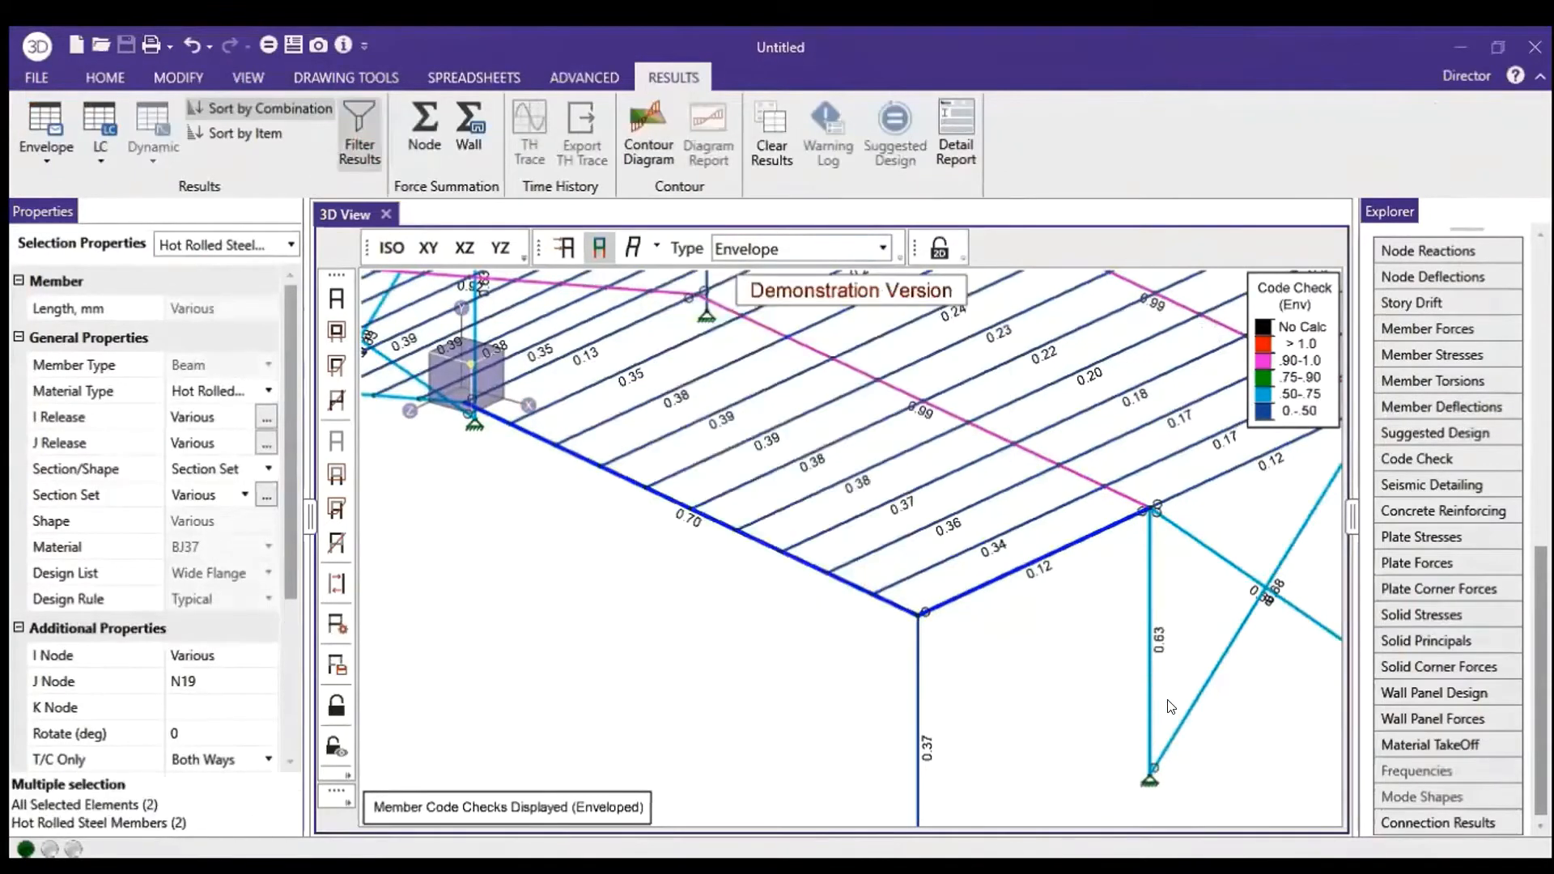
Switch the member annotations from Unity Check to Label in the 3D view
key(alt+h)
click(1274, 153)
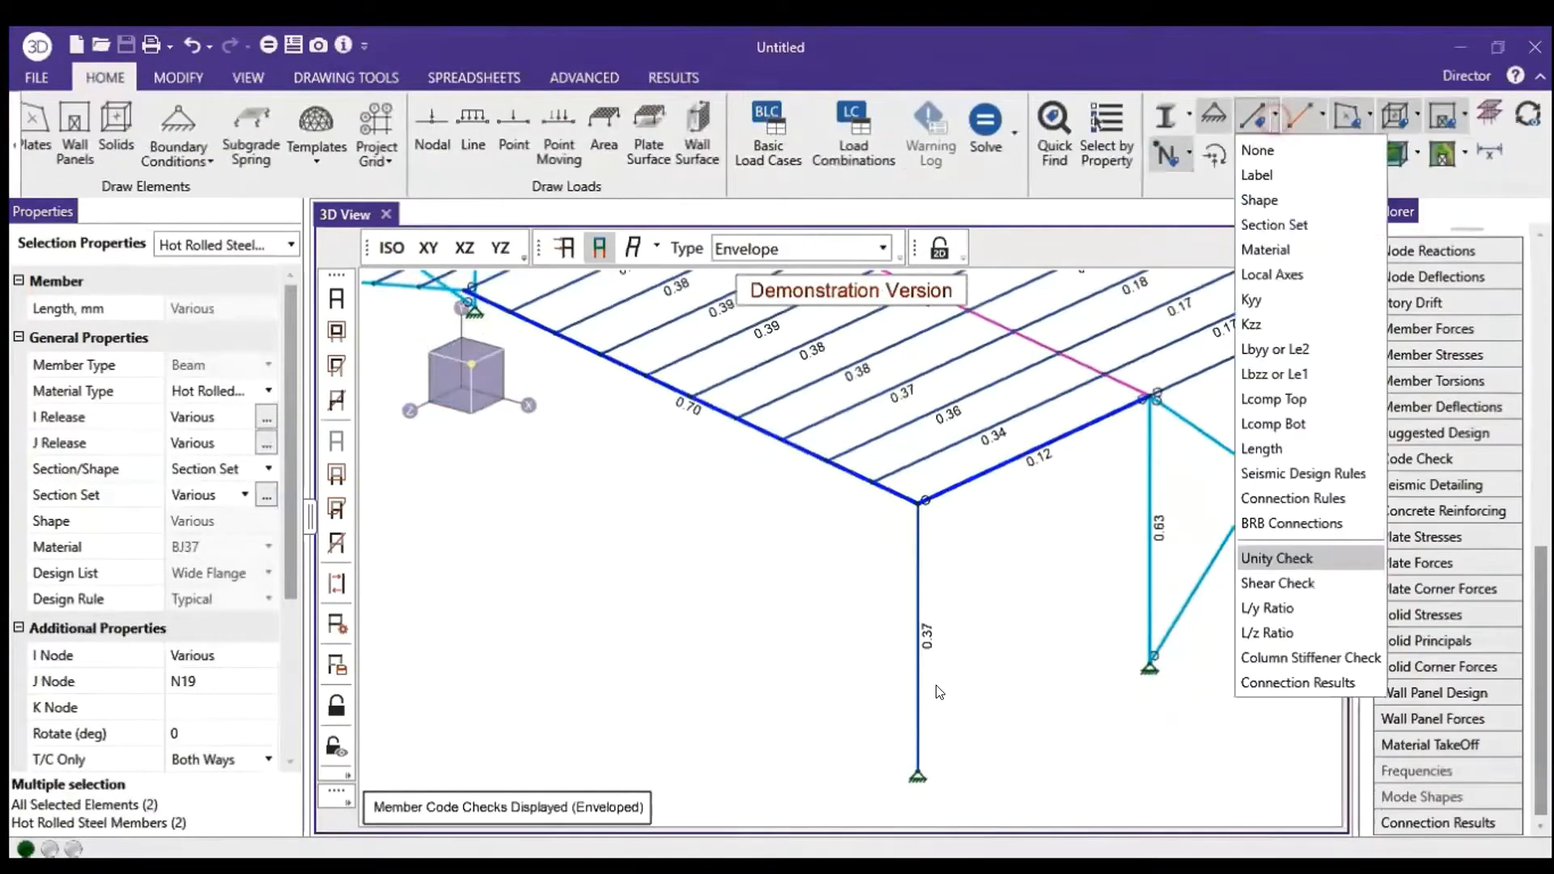
click(1276, 177)
middle_drag(883, 492, 873, 522)
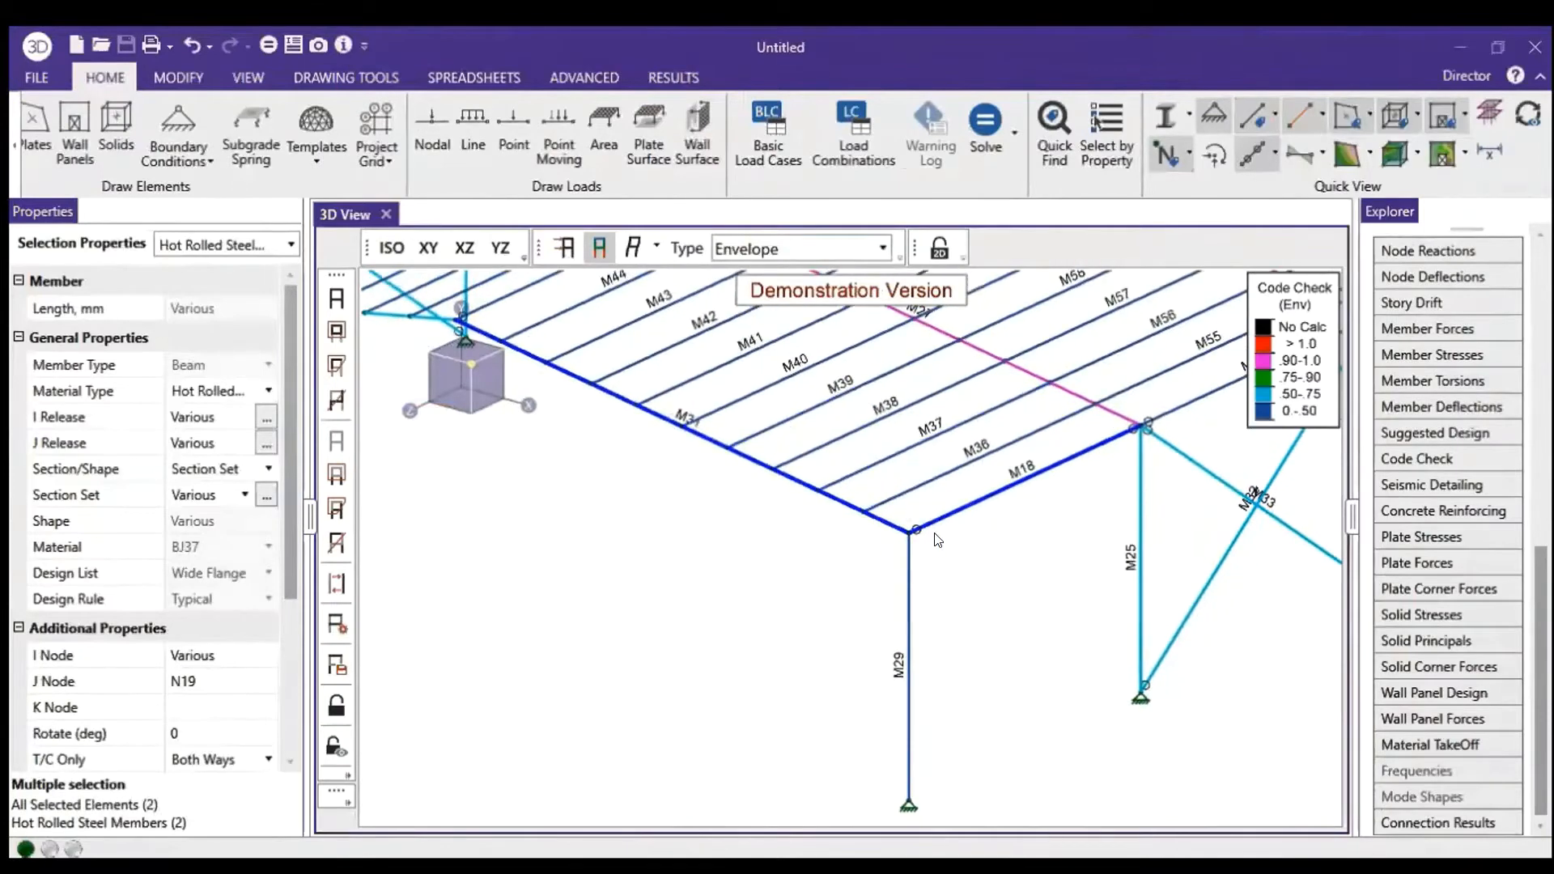
Show the envelope member forces table for the selected members M18 and M31
click(672, 77)
key(alt+r)
key(e)
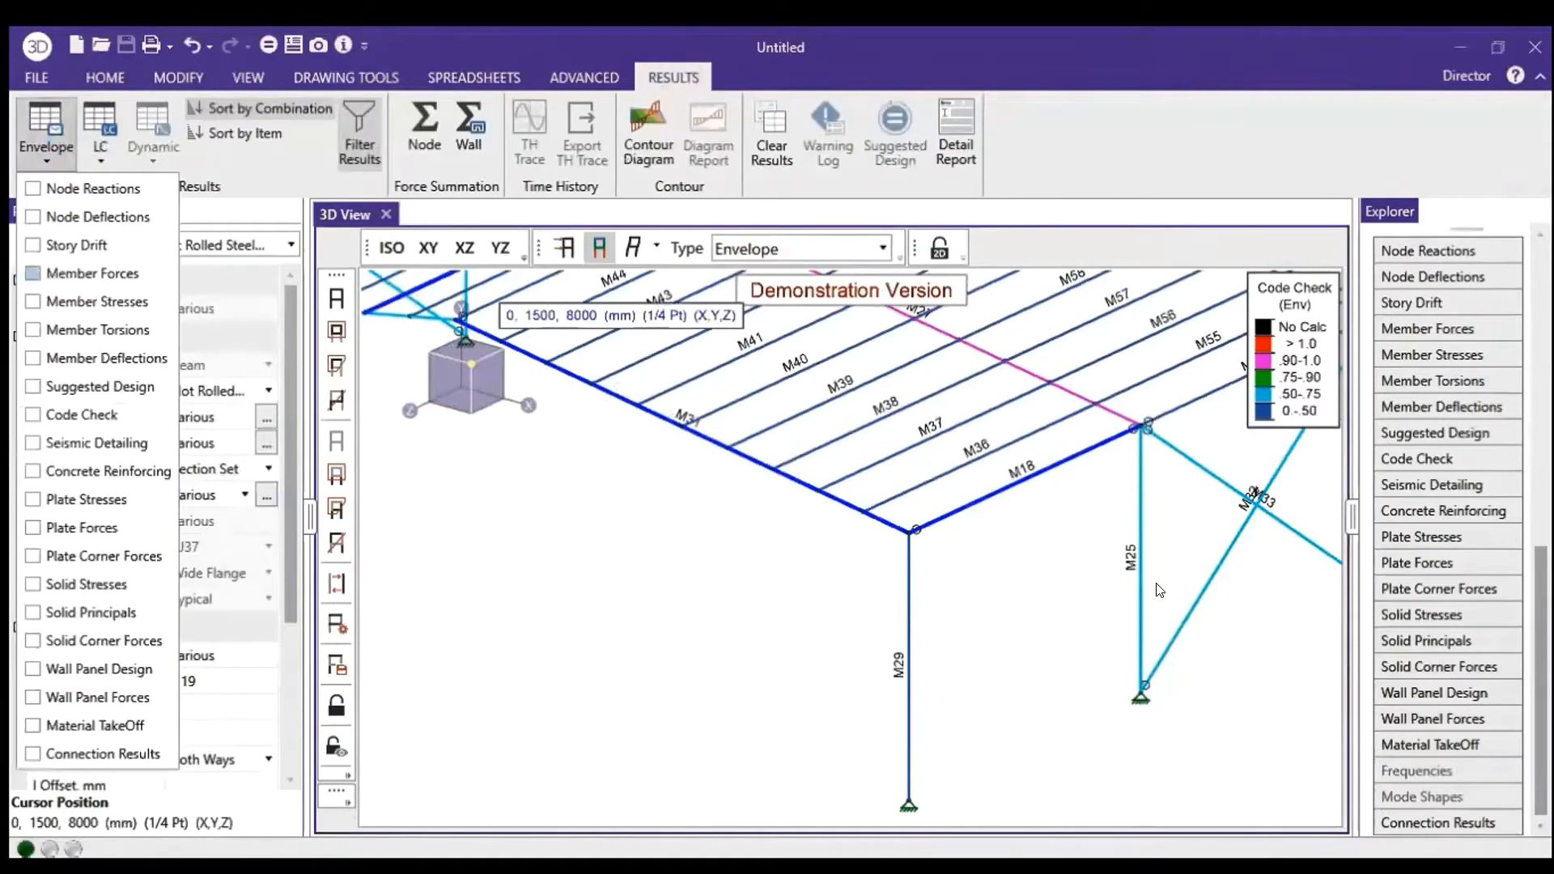
key(m)
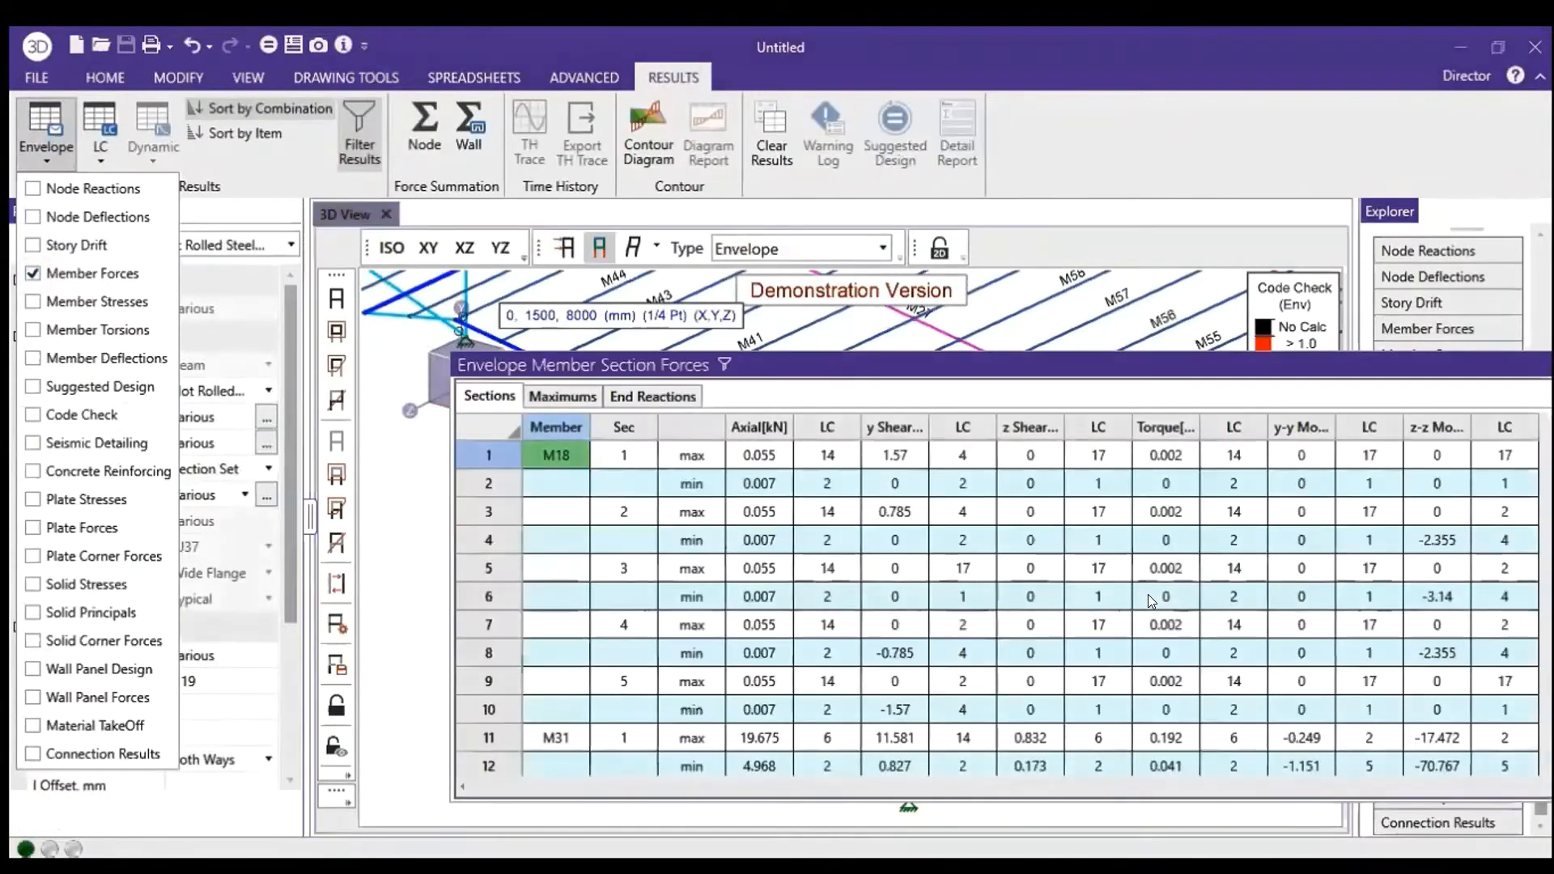
key(Escape)
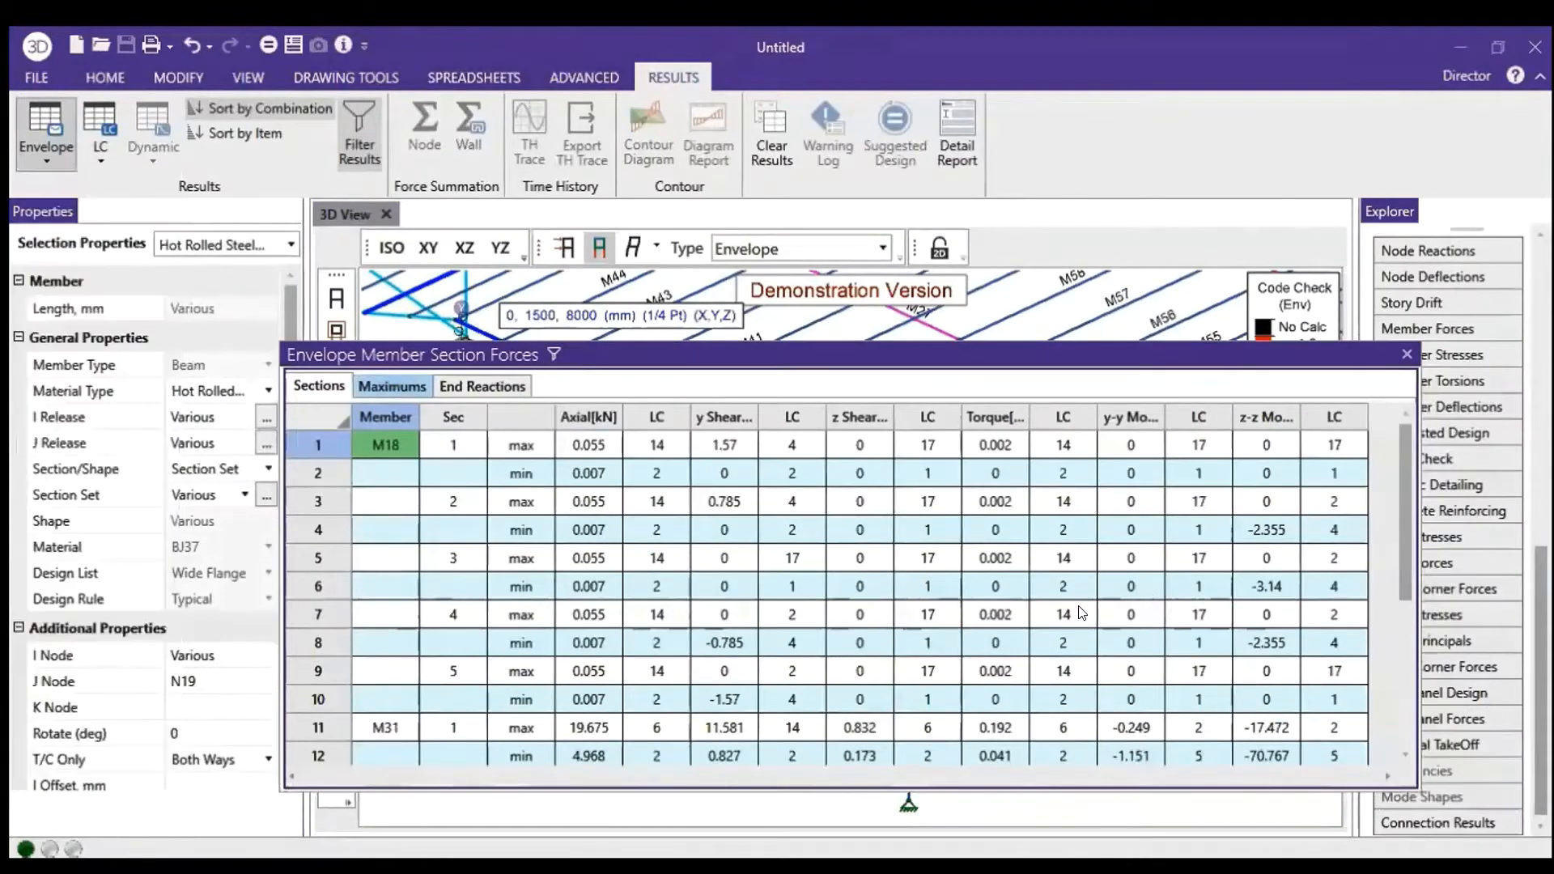
Review the envelope maximum section forces and end reactions of members M18 and M31
key(ctrl+Tab)
key(ctrl+Tab)
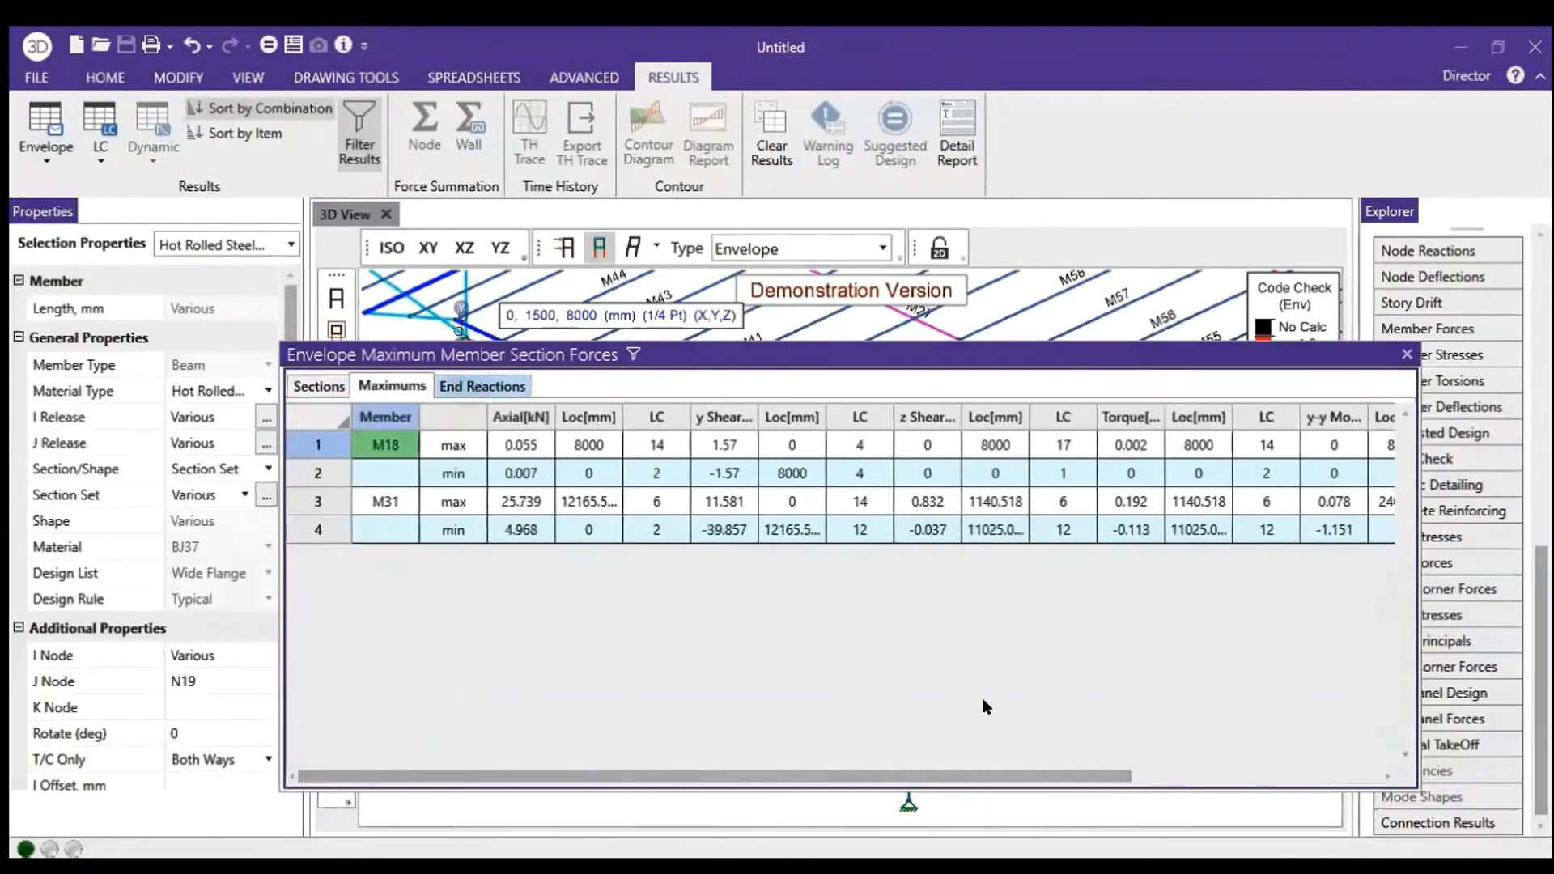
key(ctrl+shift+Tab)
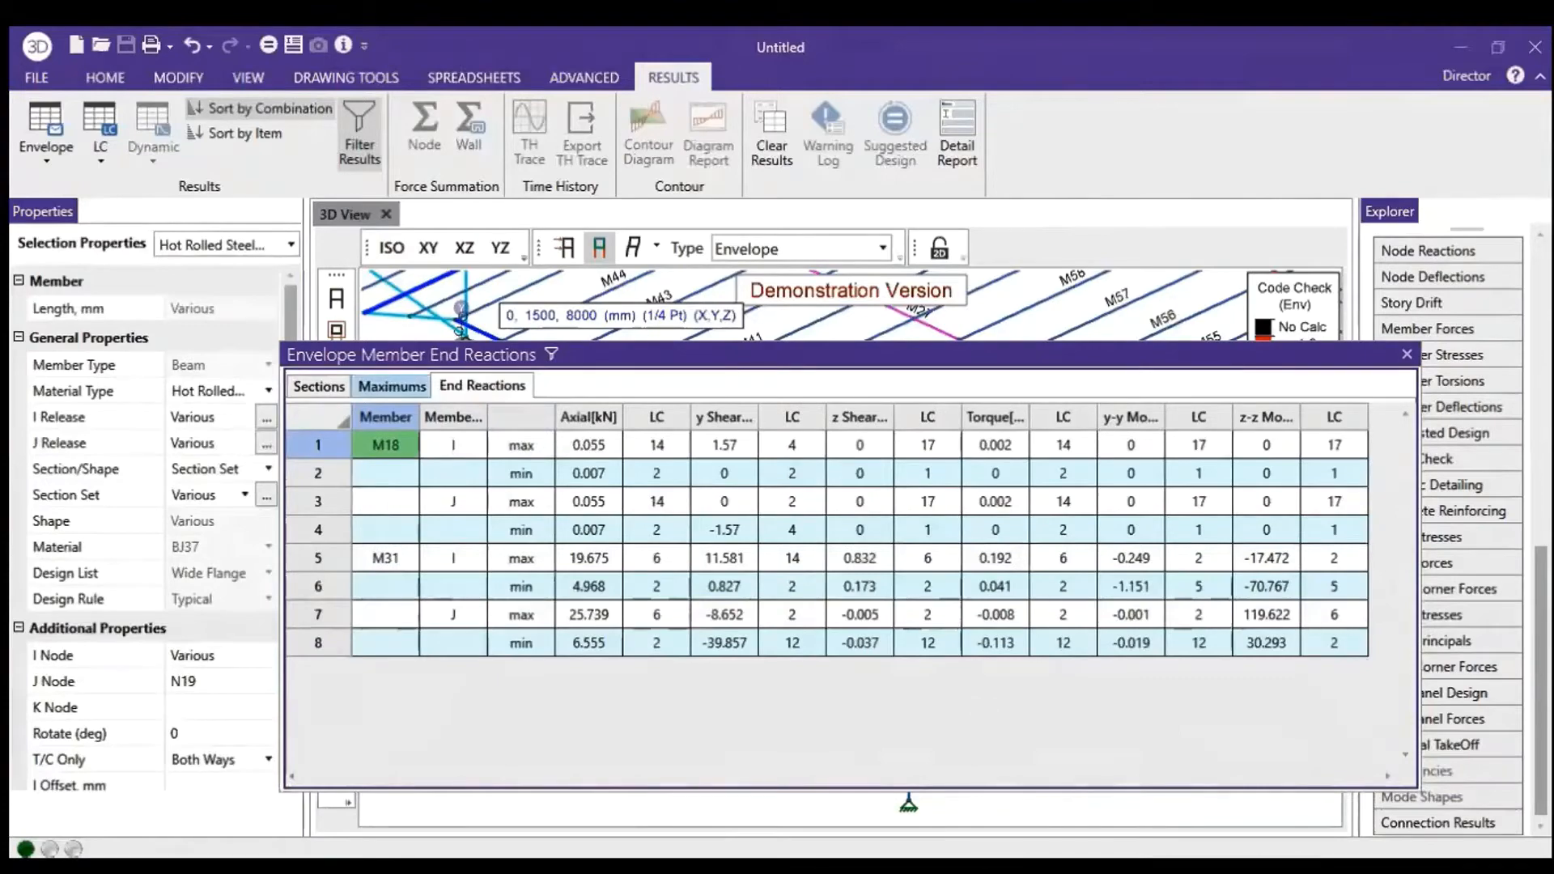
click(391, 386)
drag(786, 354, 830, 535)
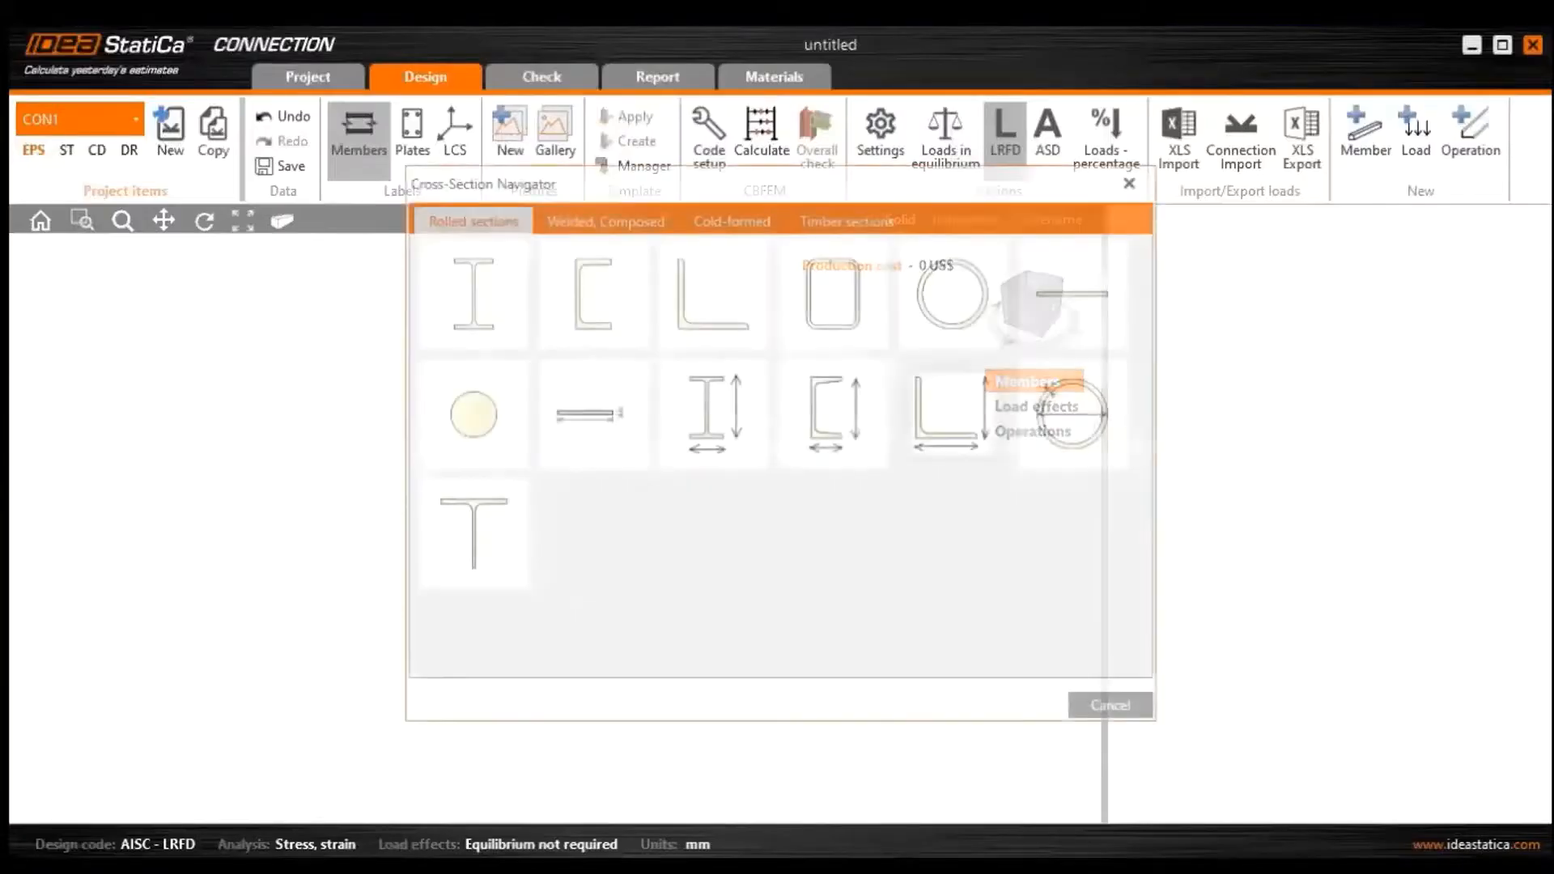
In IDEA StatiCa Connection, create the first member M1 with the rolled H(Japan) section H 450x200x9
click(473, 296)
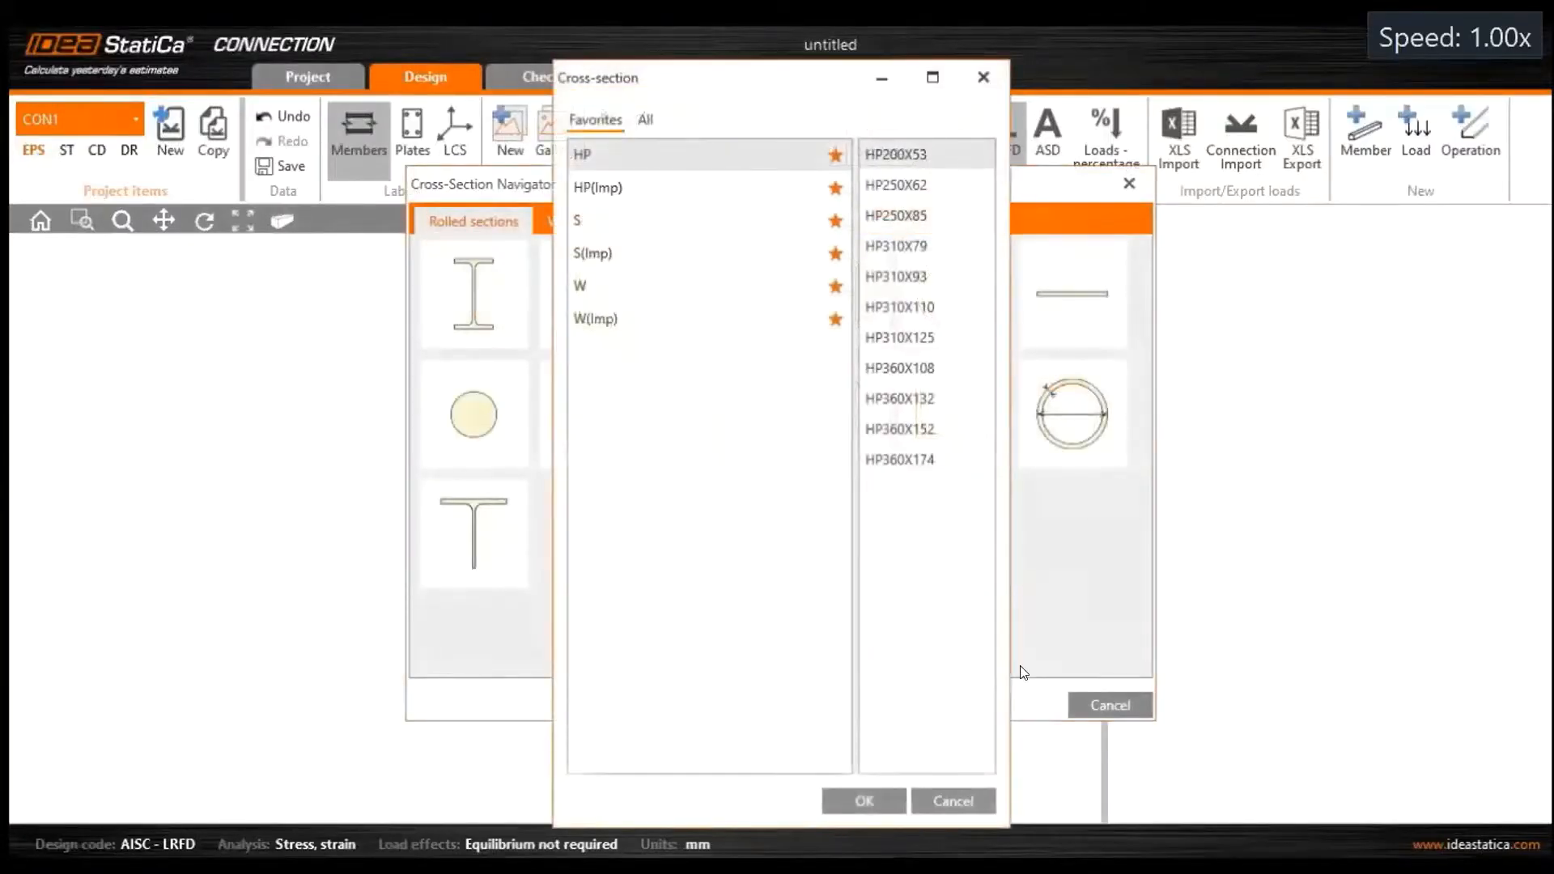
click(642, 120)
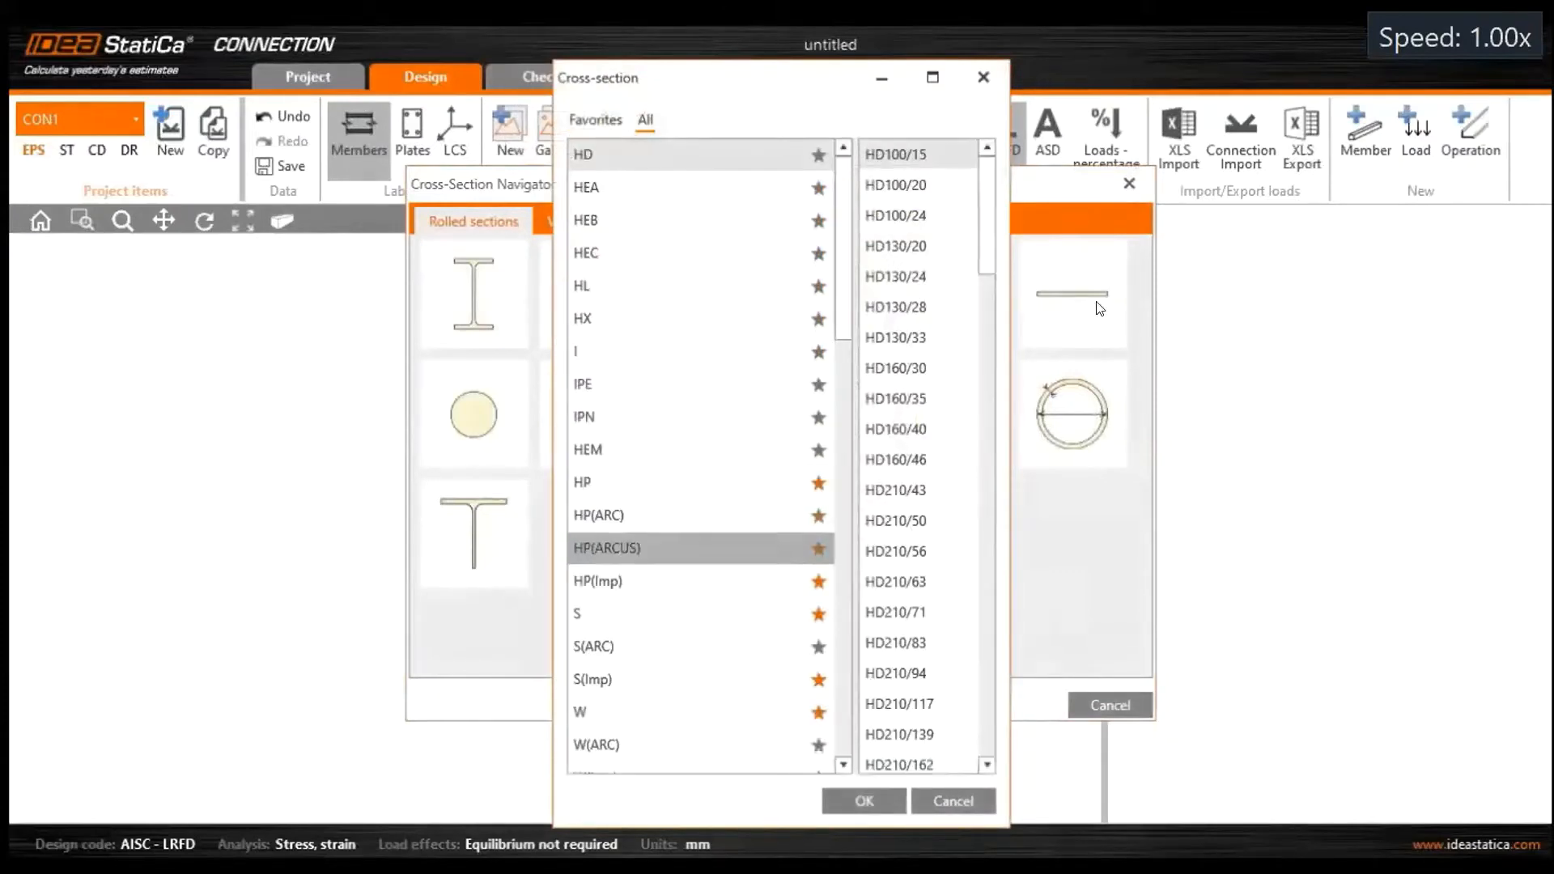
click(1027, 518)
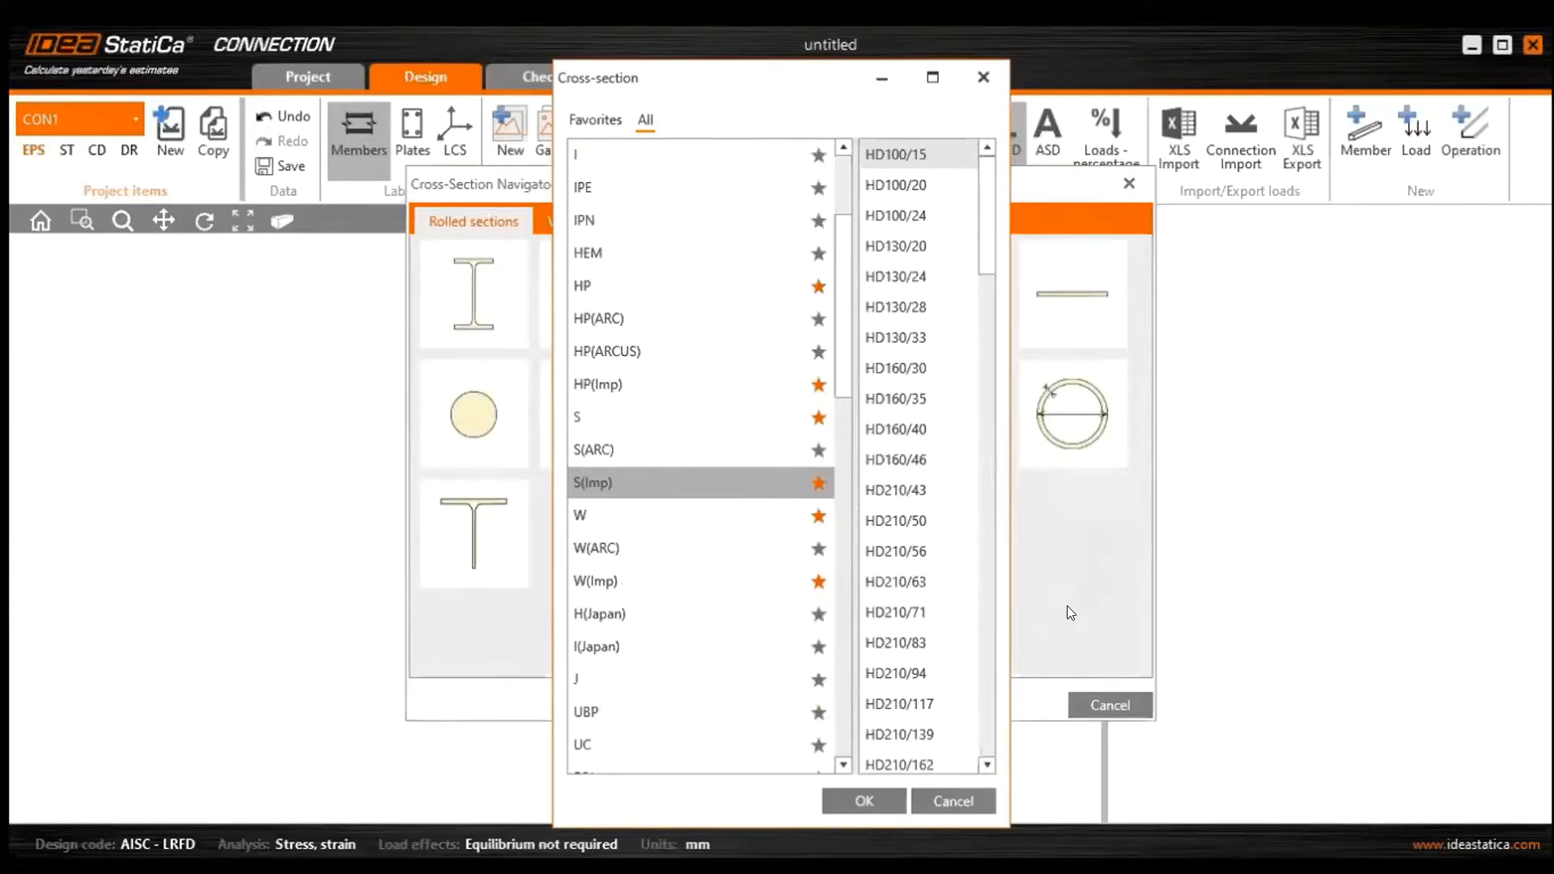
key(Left)
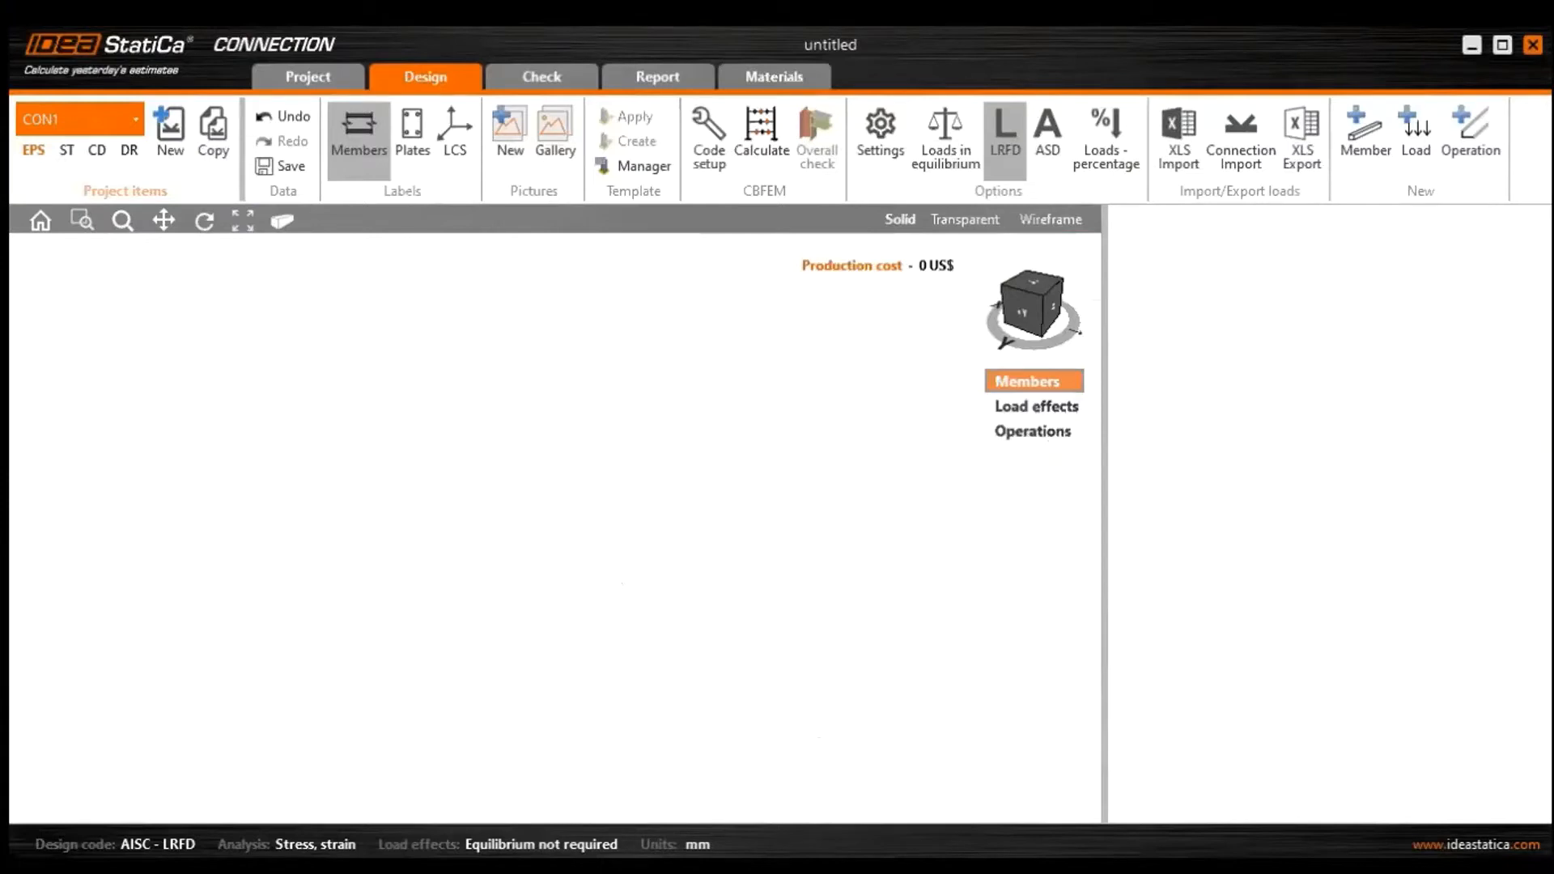
key(space)
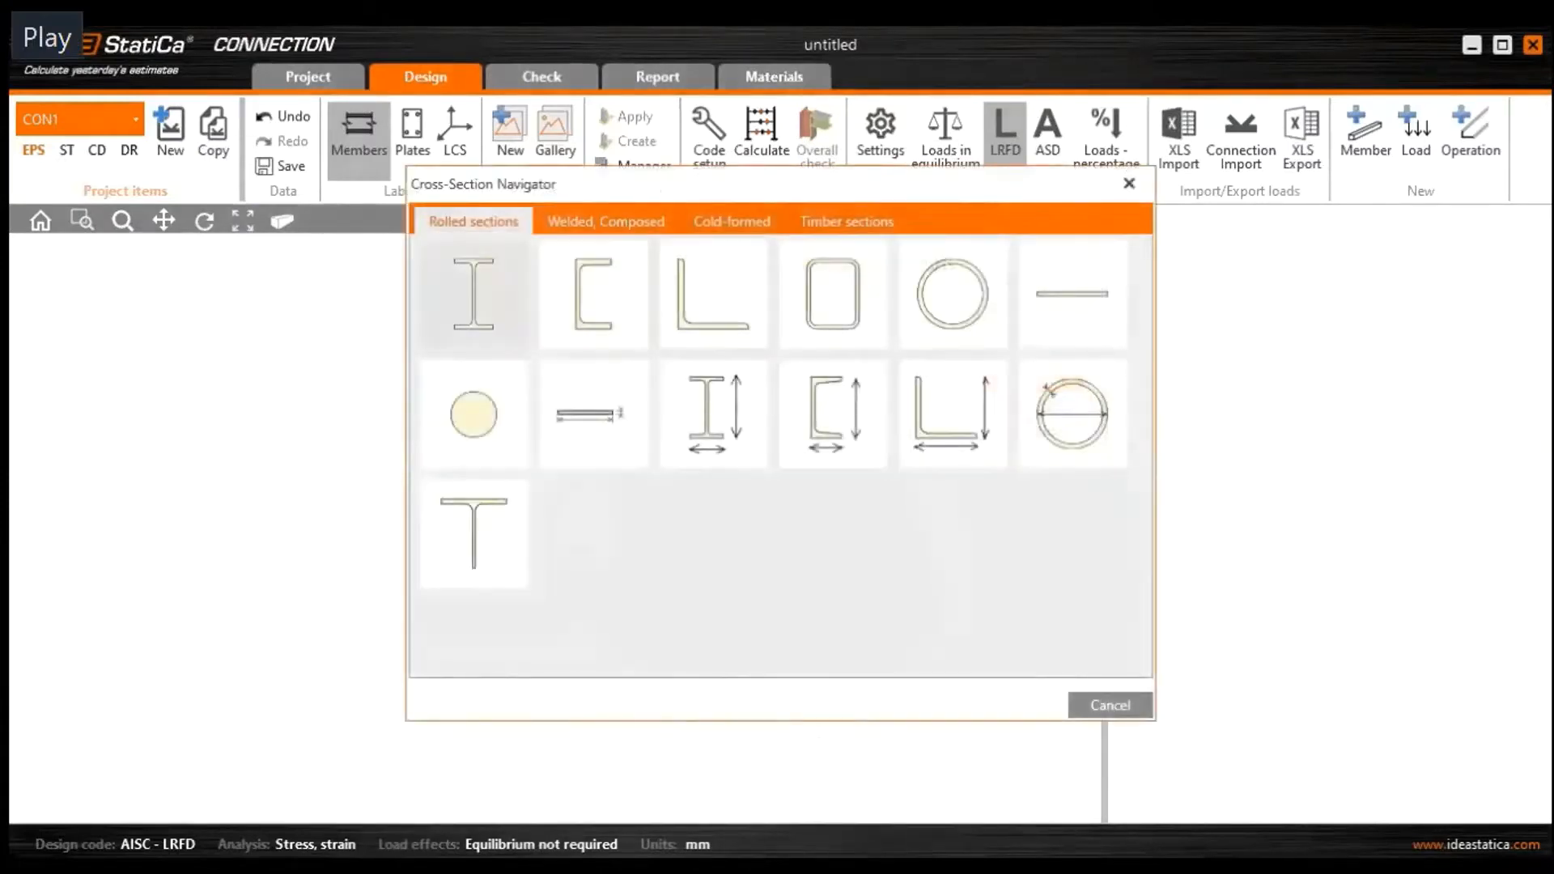
key(space)
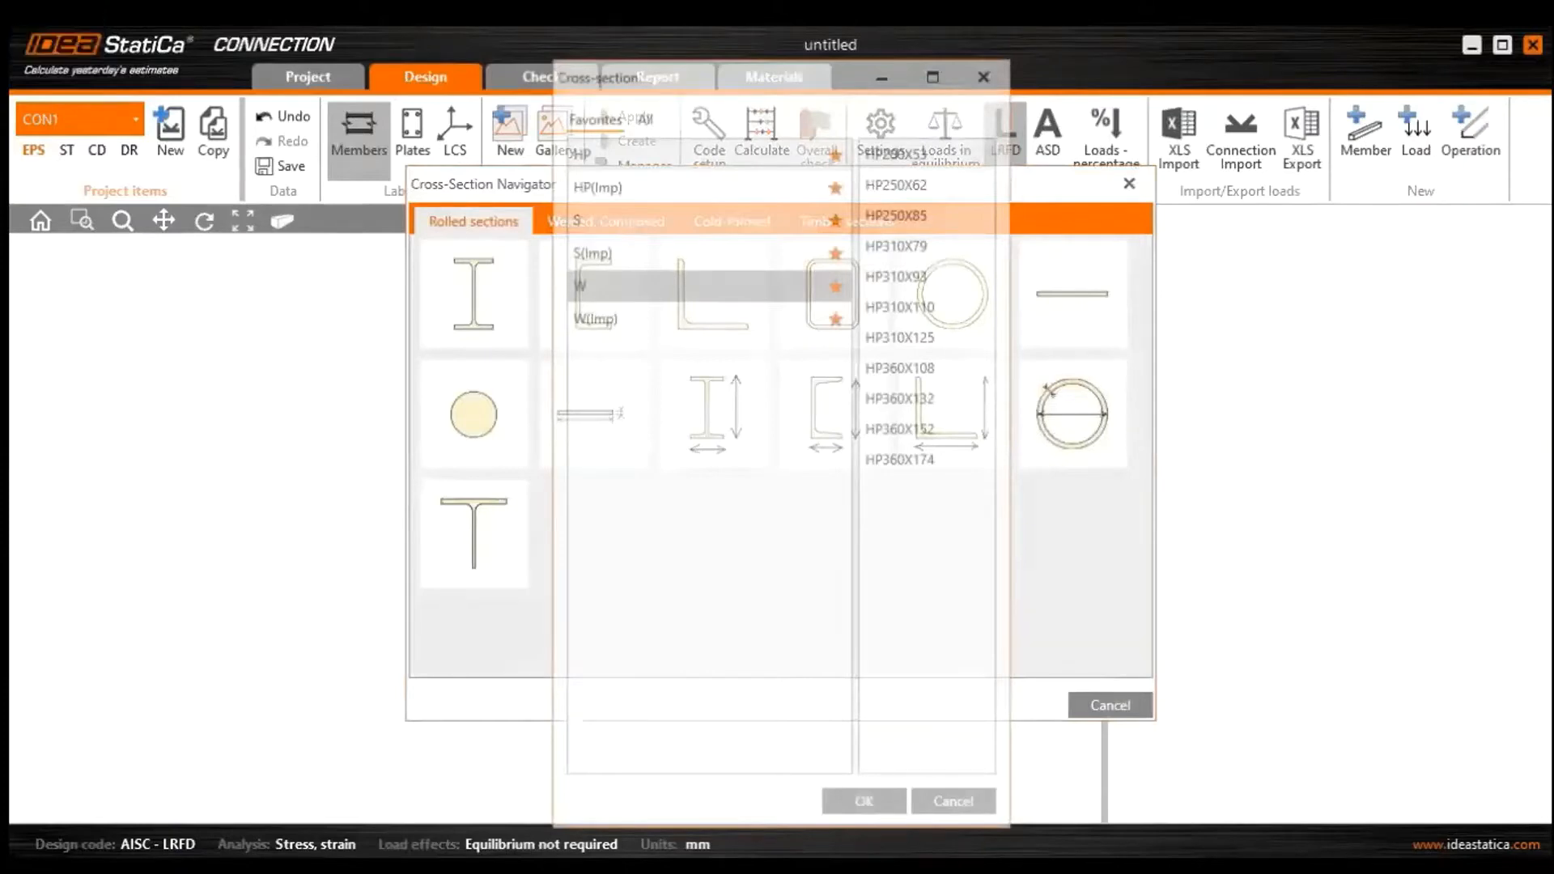
key(space)
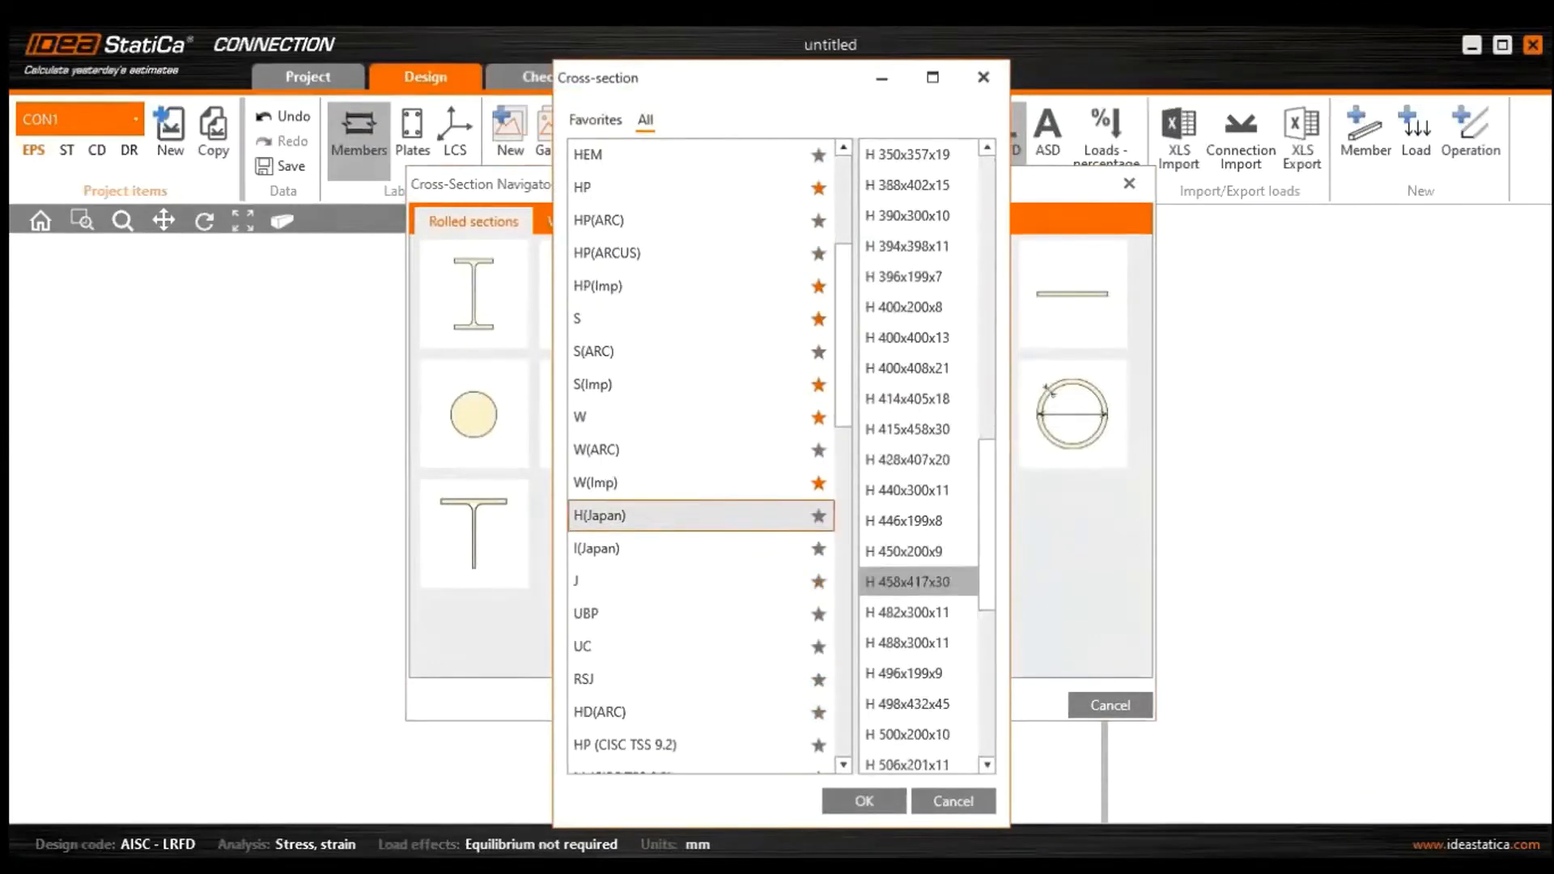
click(863, 801)
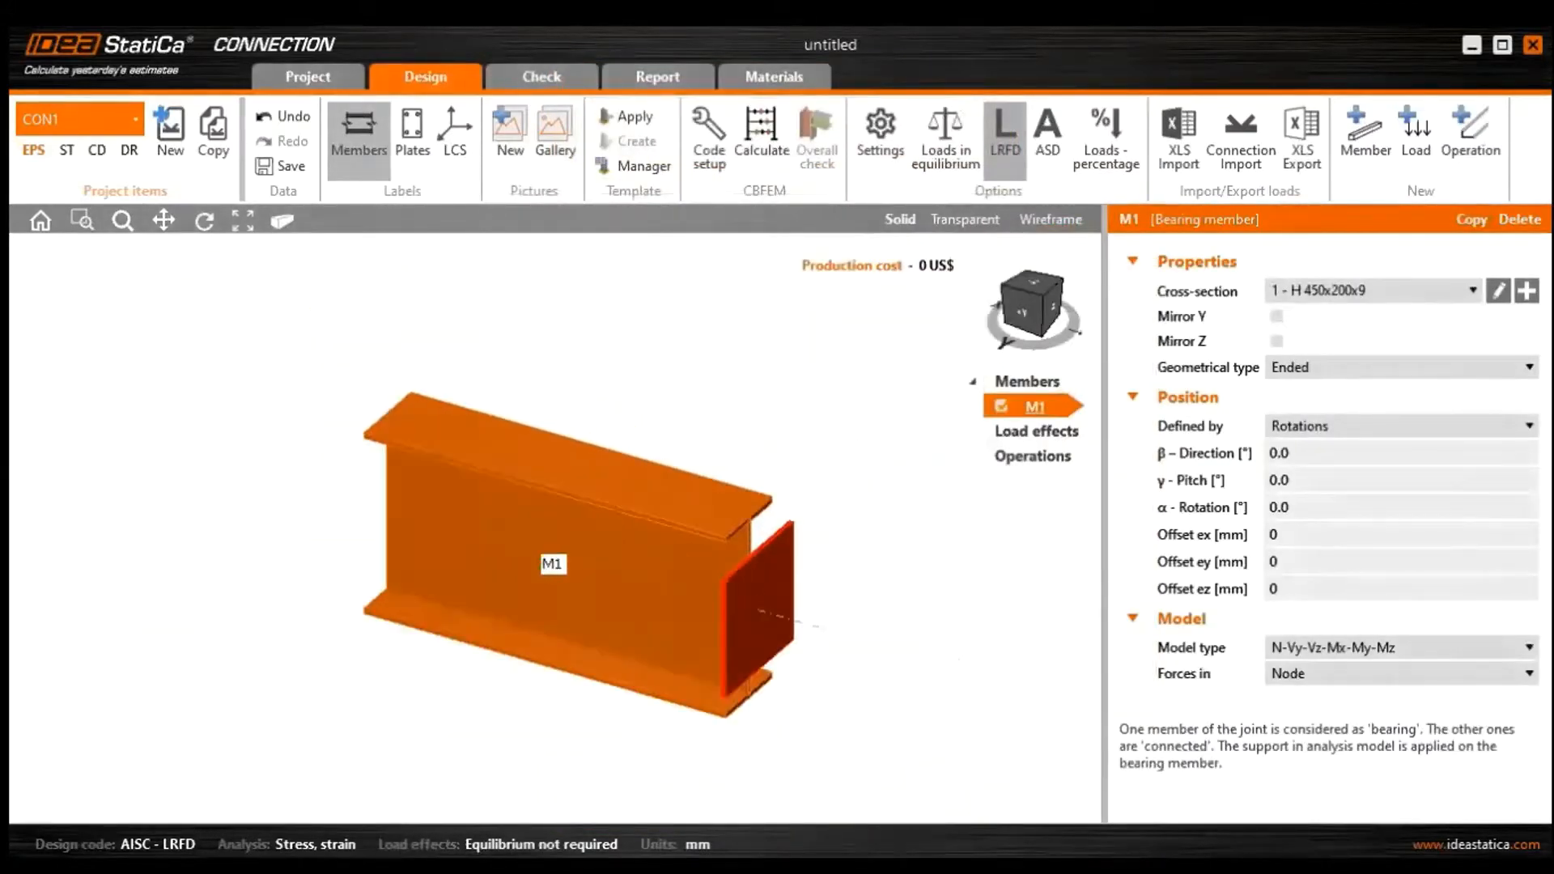
Stand member M1 upright as the column with a γ pitch of -90°
click(1331, 476)
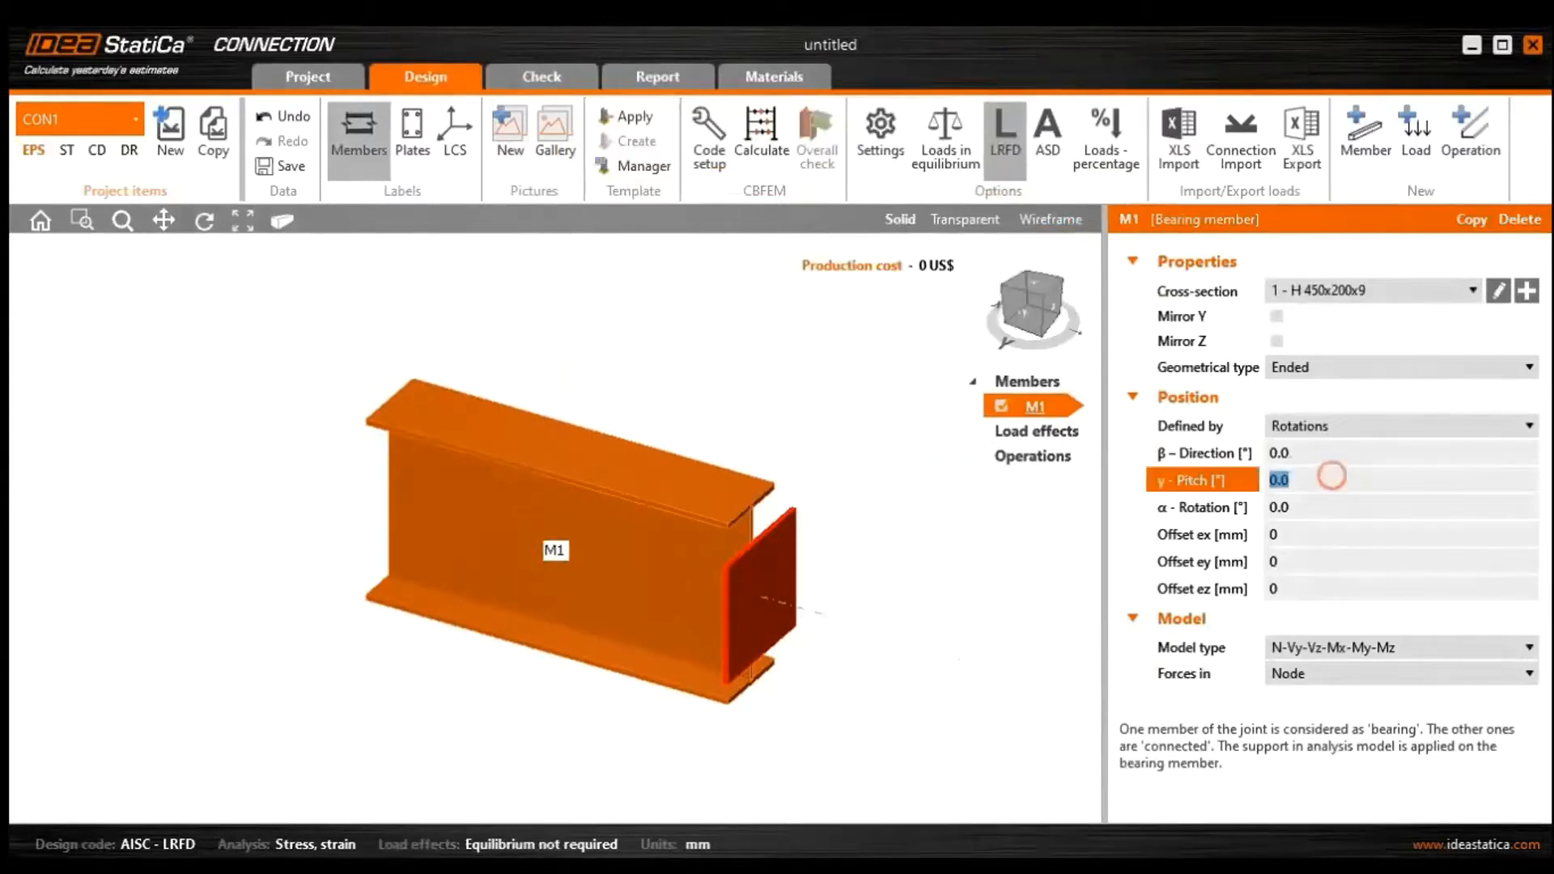
text(0)
key(Tab)
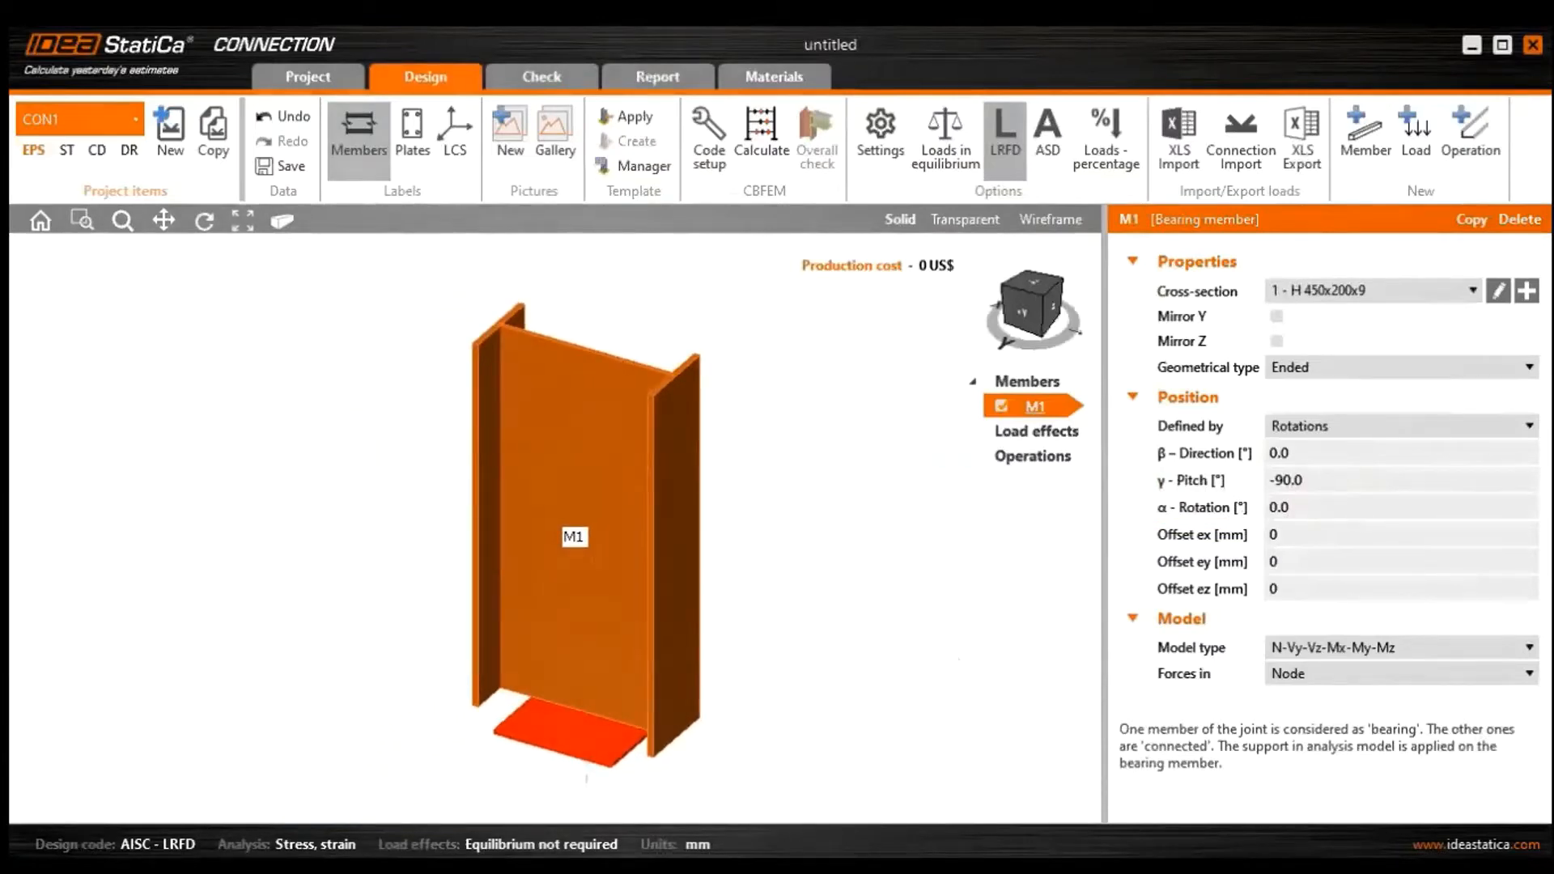
Copy member M1 as M2 and set the copy's γ pitch to 0°
right_click(1034, 407)
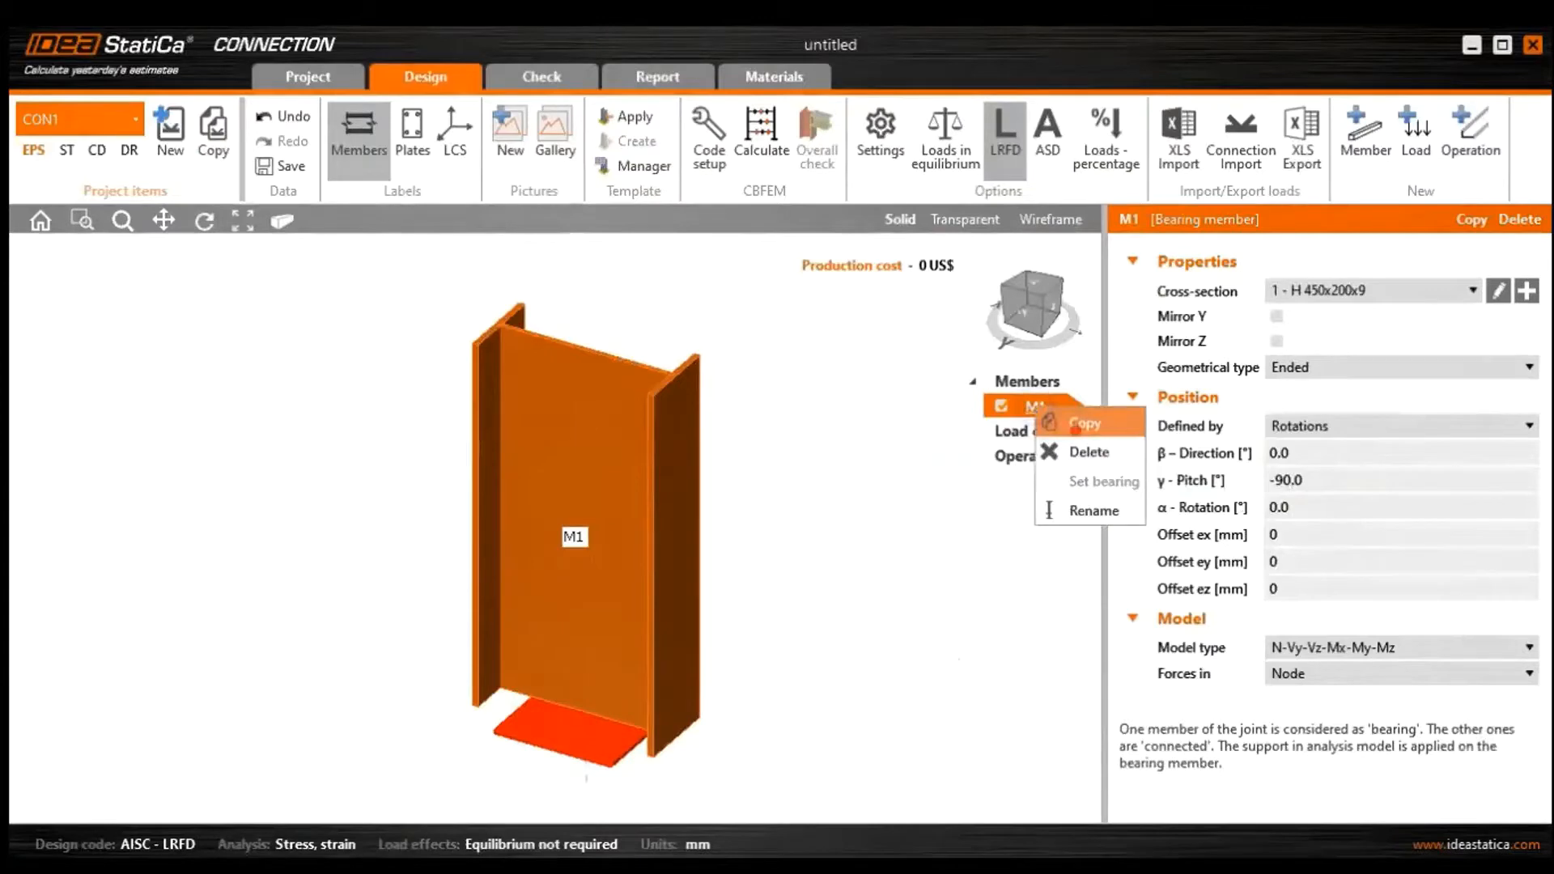
click(1072, 420)
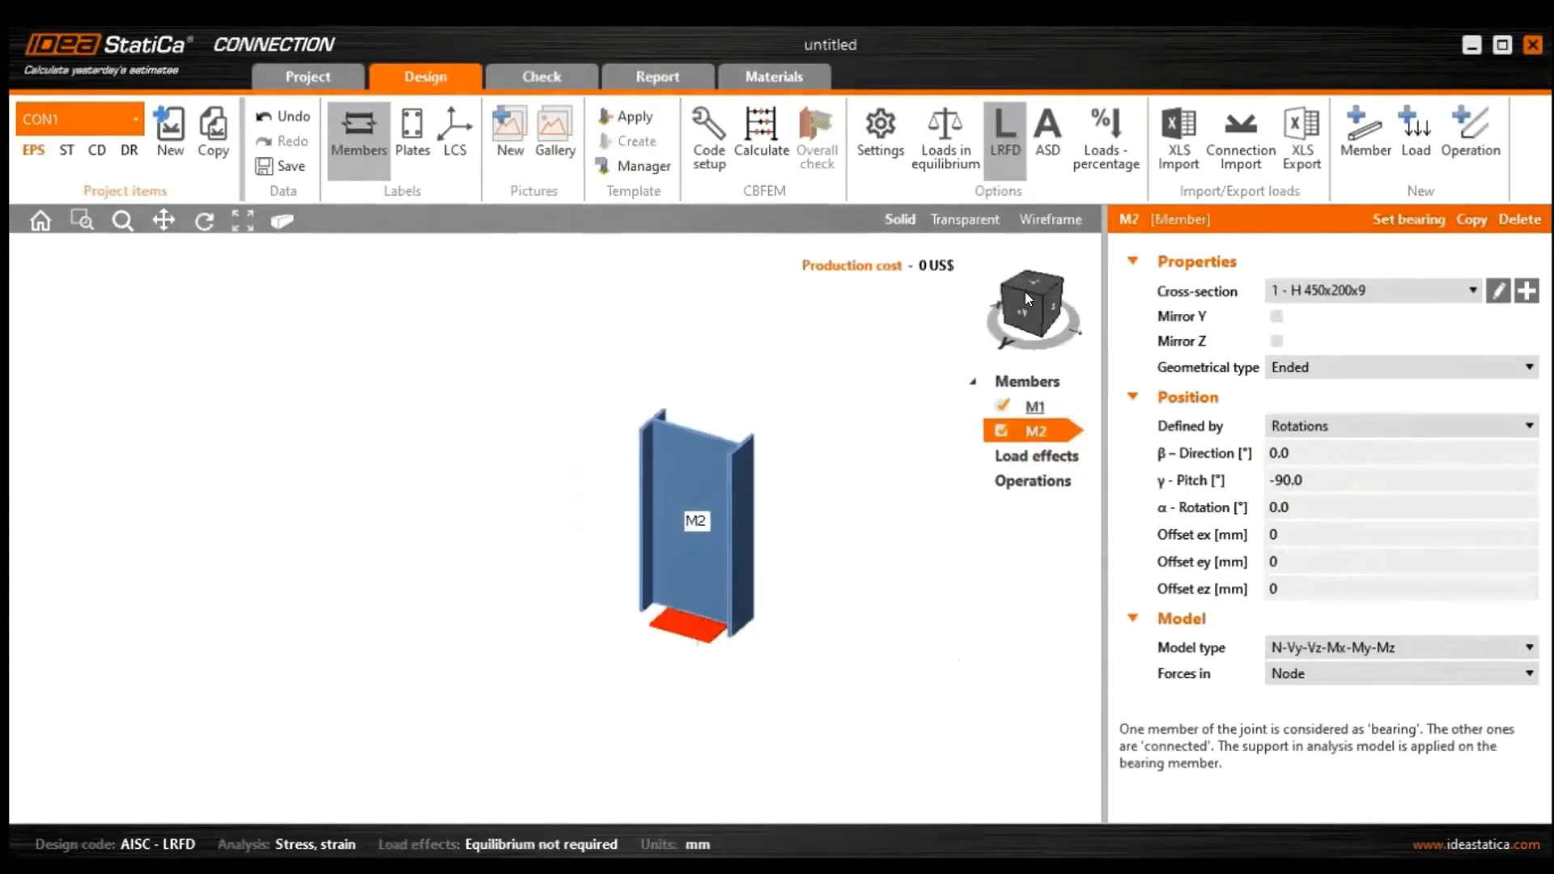
double_click(1339, 483)
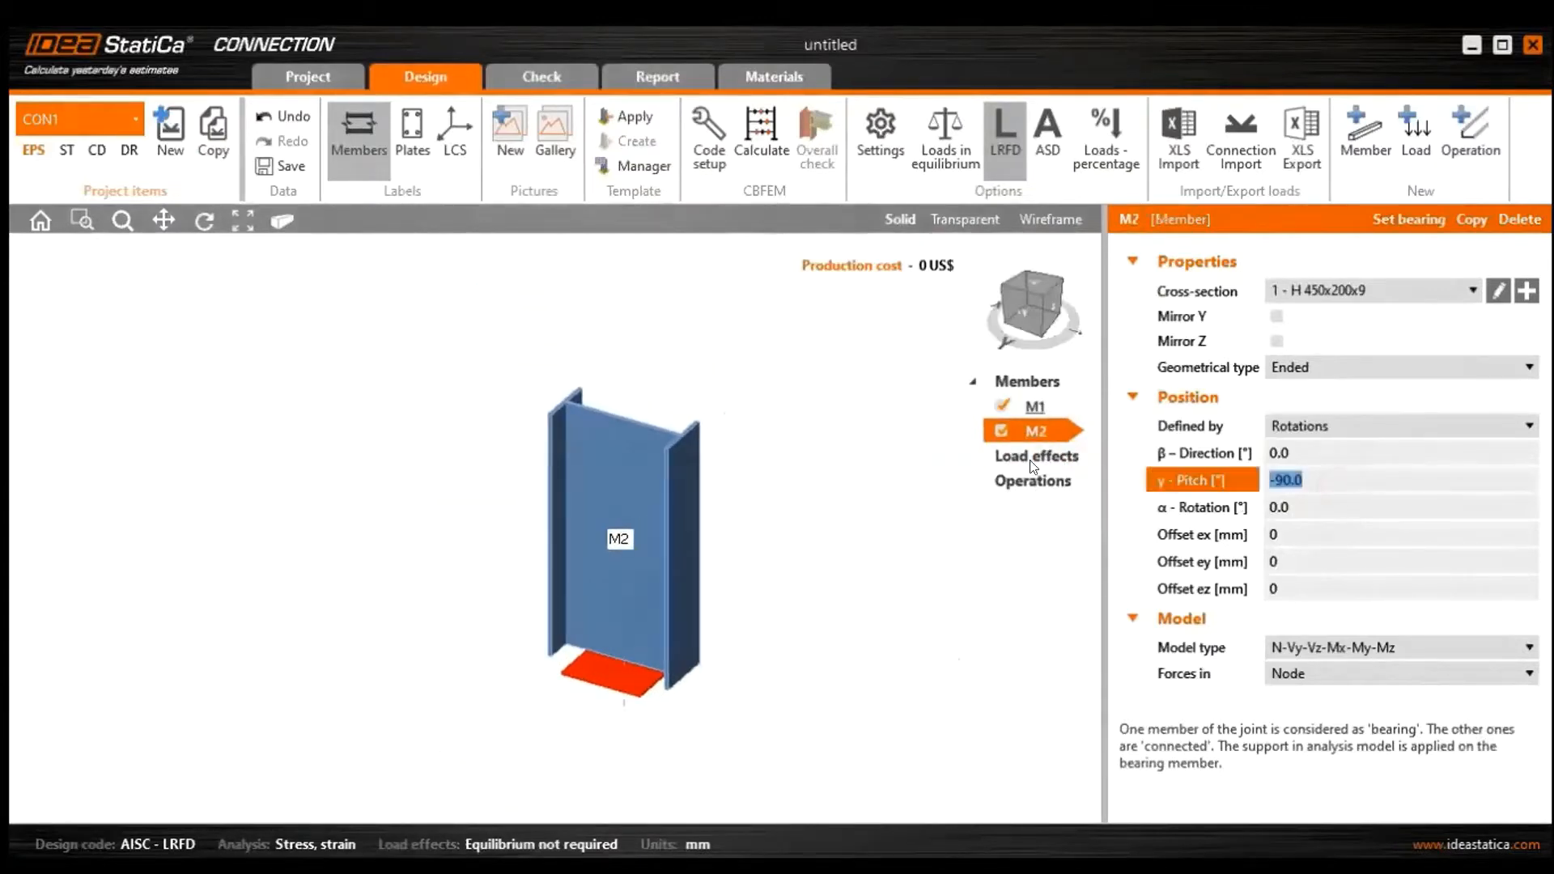
text(0)
click(1330, 453)
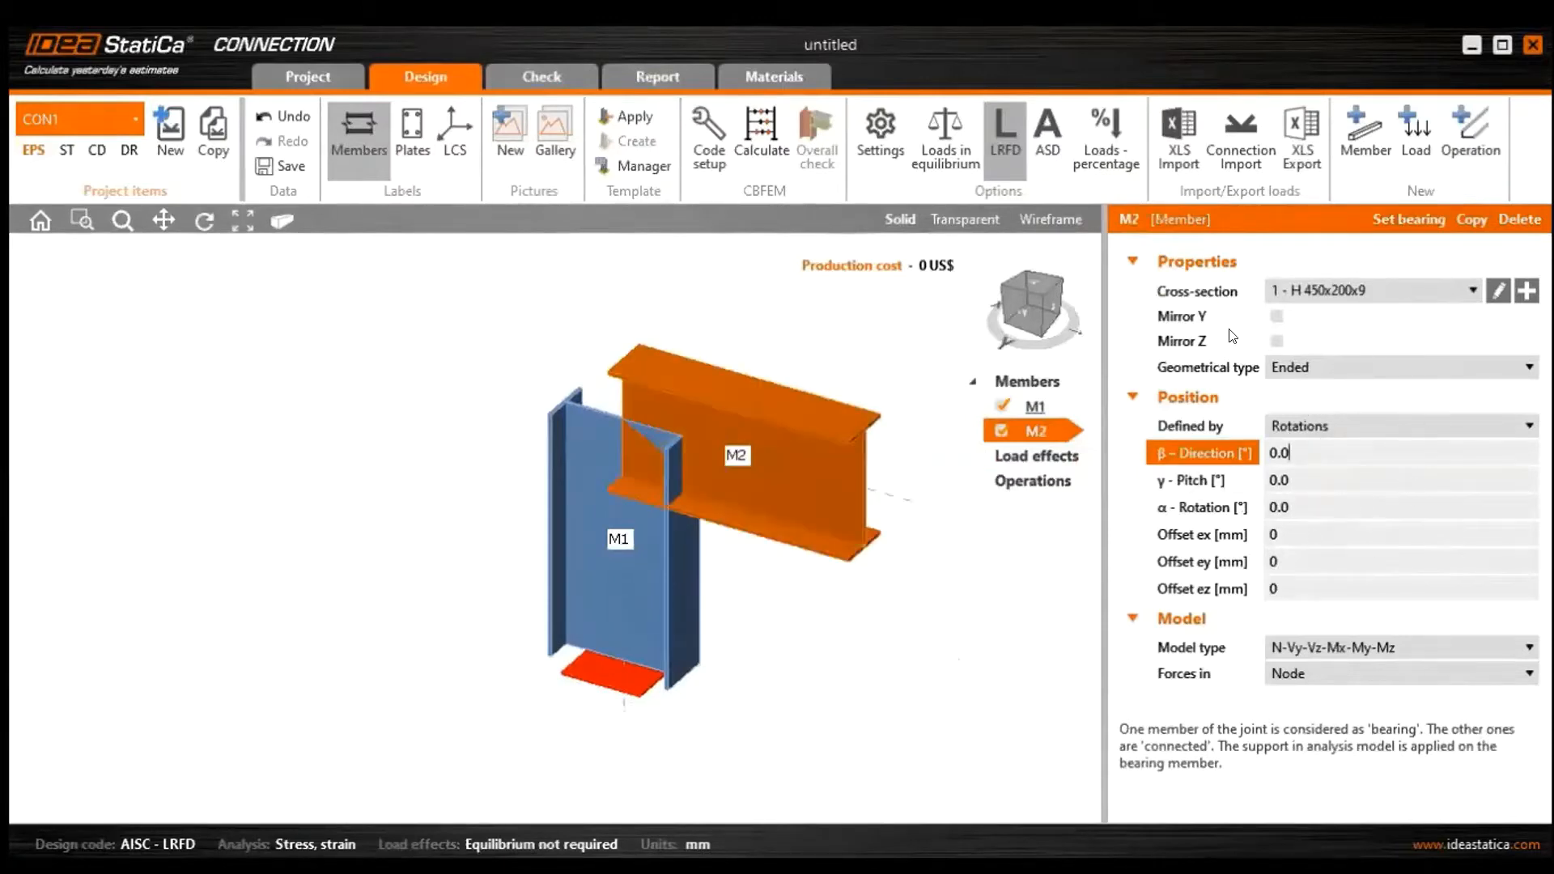
Orient member M2 as the sloped rafter with a β direction of 180° and a γ pitch of 9.5°
click(1351, 452)
key(ctrl+a)
text(180)
click(1351, 479)
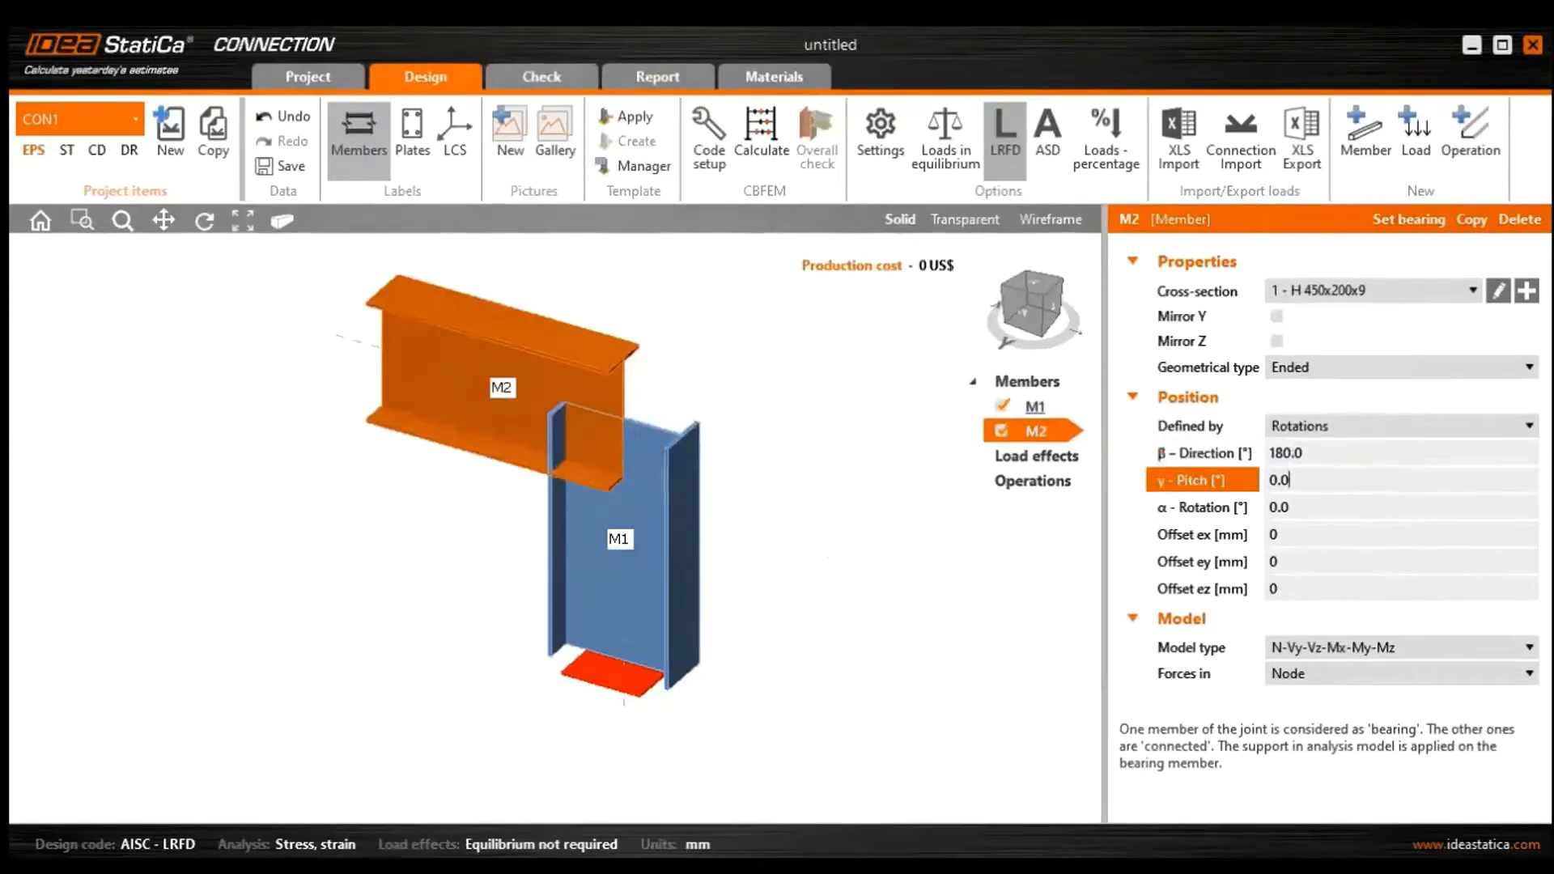
text(9.5)
click(1338, 506)
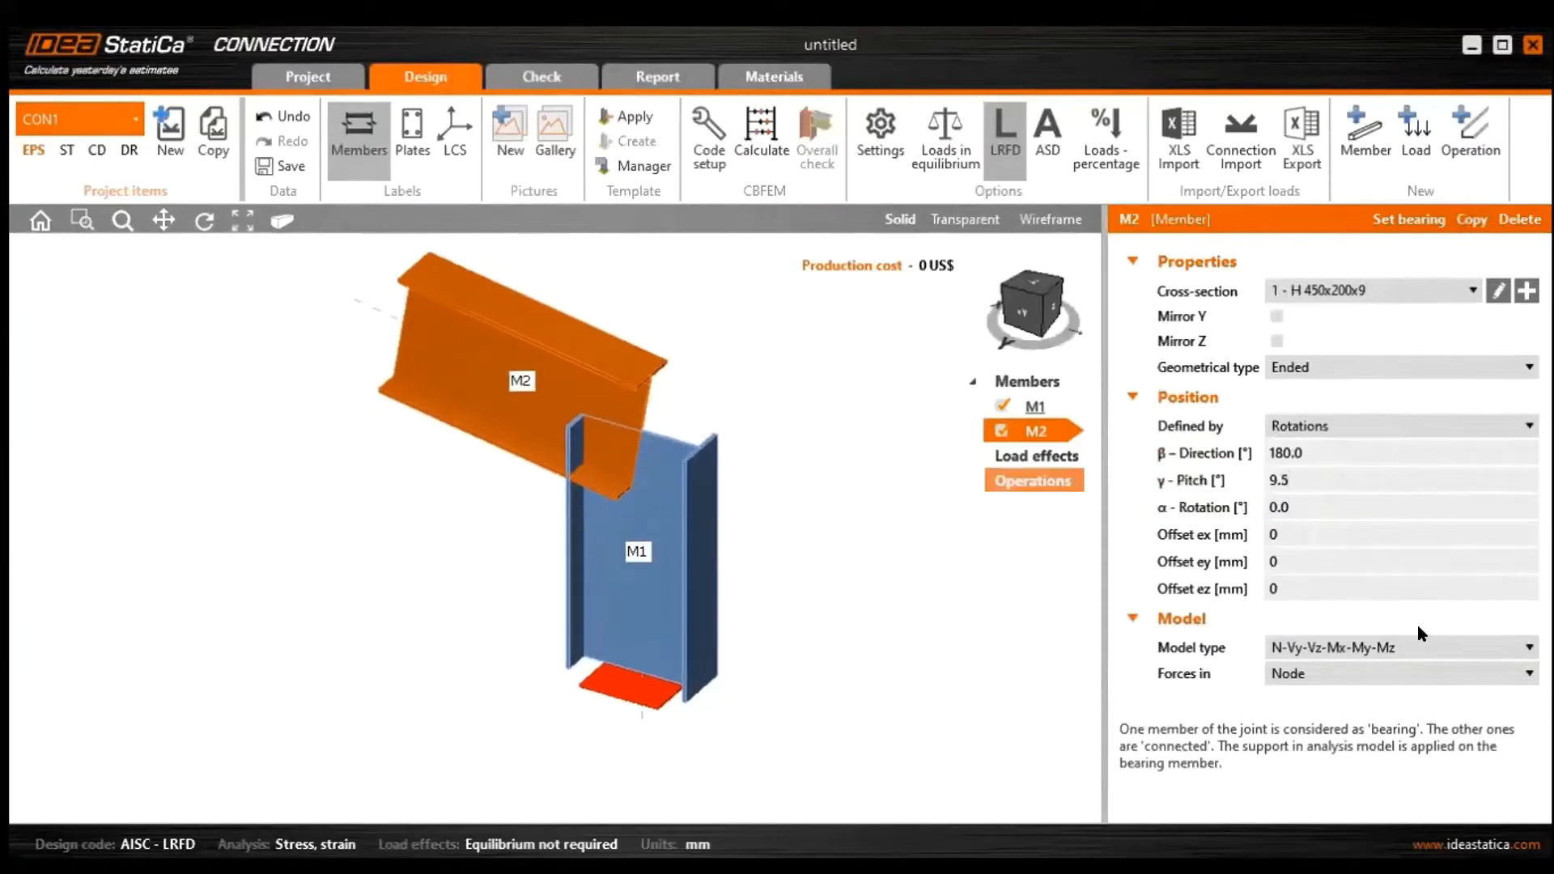
Add a new Cut of member operation to the connection
right_click(1049, 482)
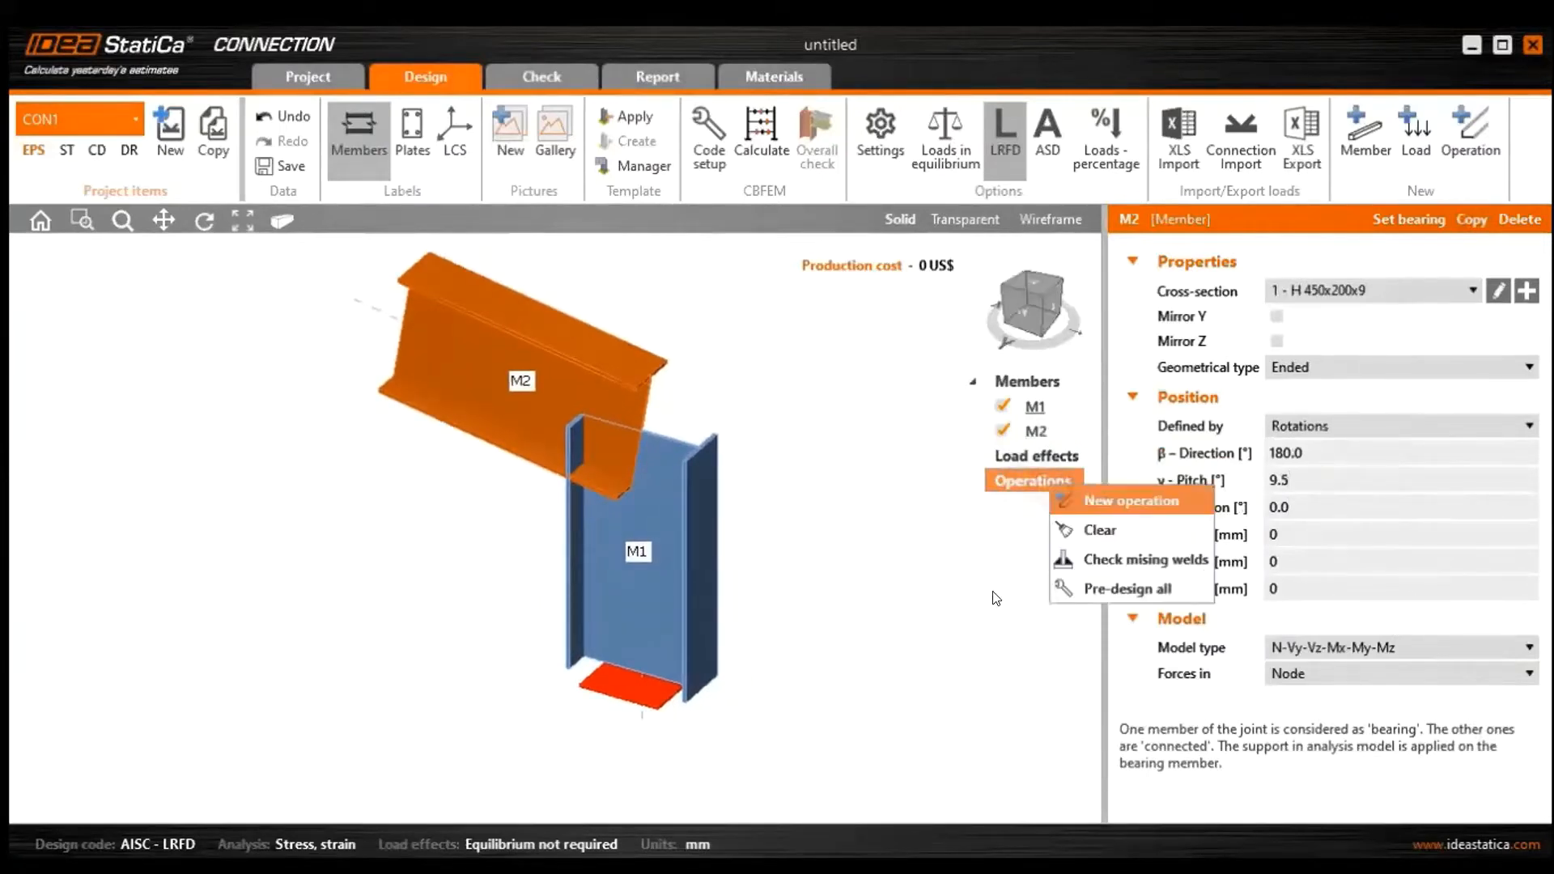
key(Return)
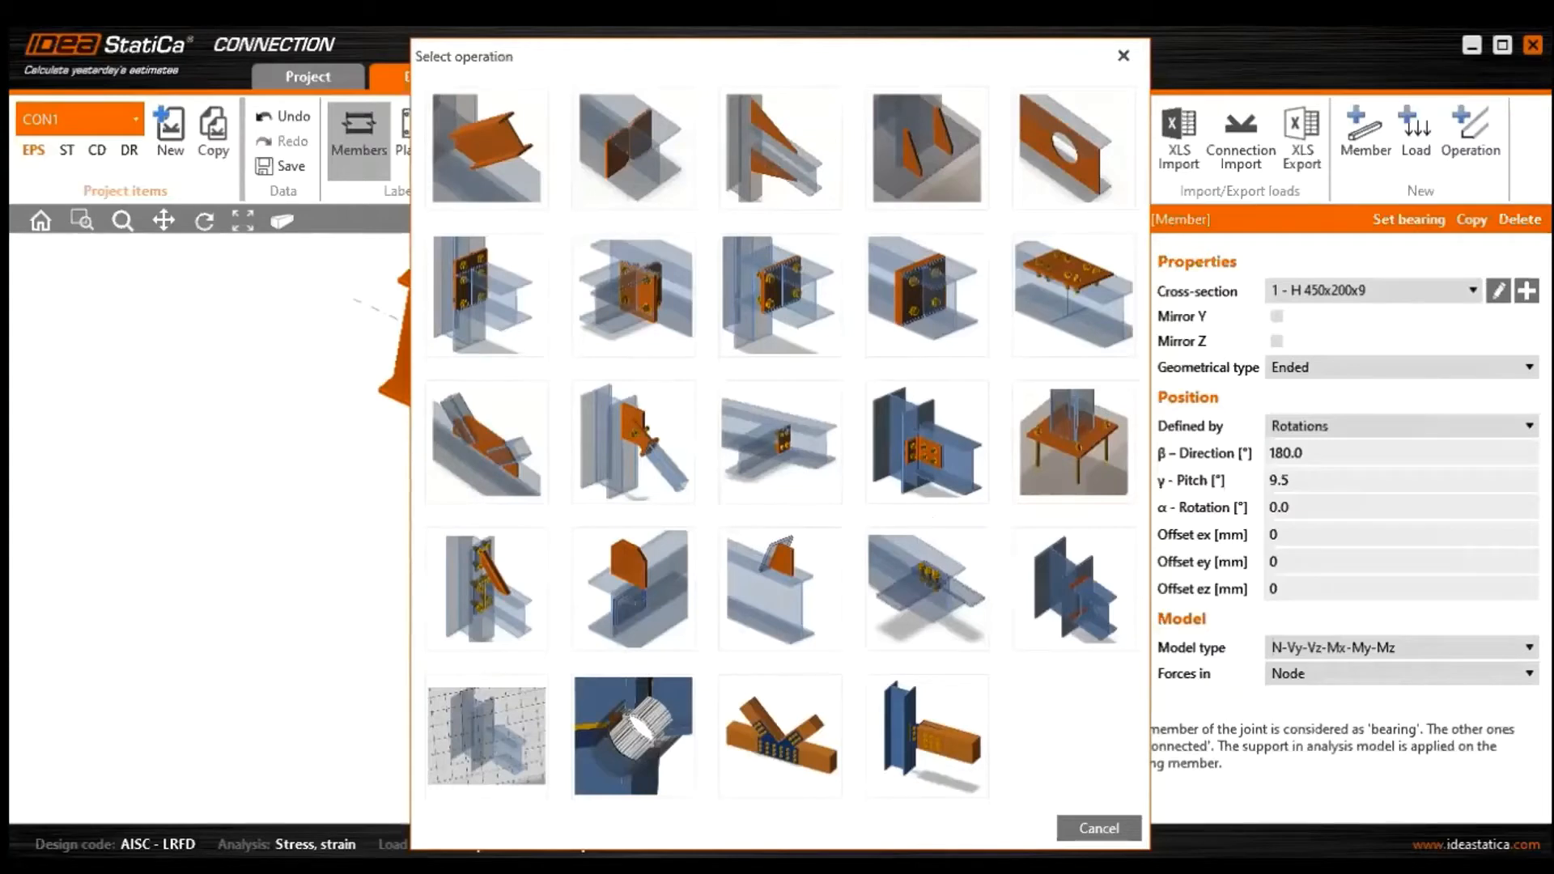
click(518, 164)
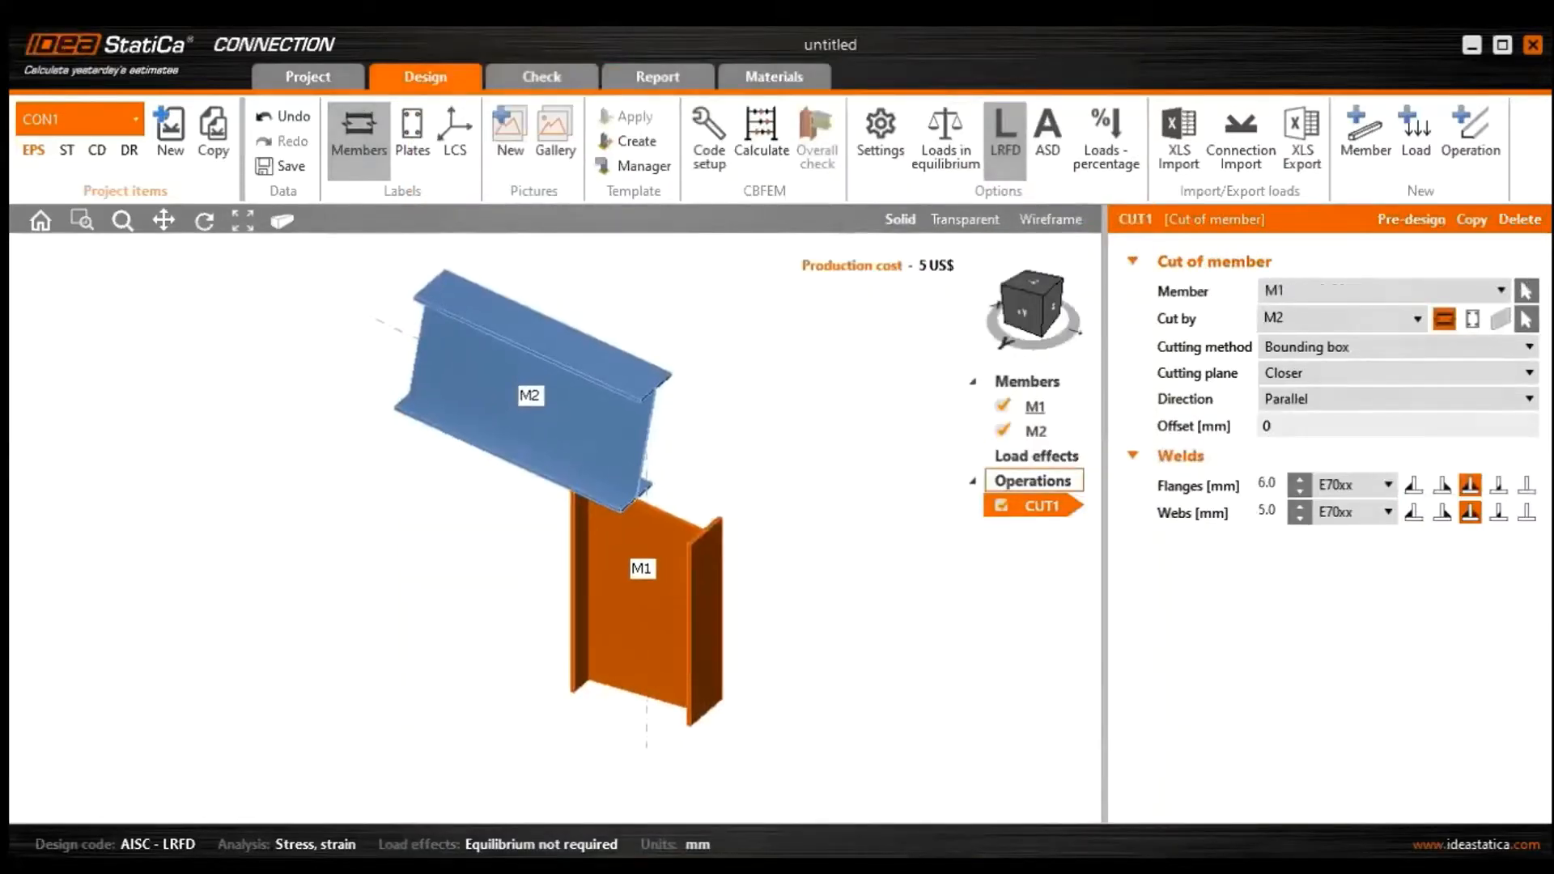
Cut member M1 by M2 using the Bounding box method, the Farther cutting plane and the Perpendicular direction
click(1305, 289)
click(1308, 291)
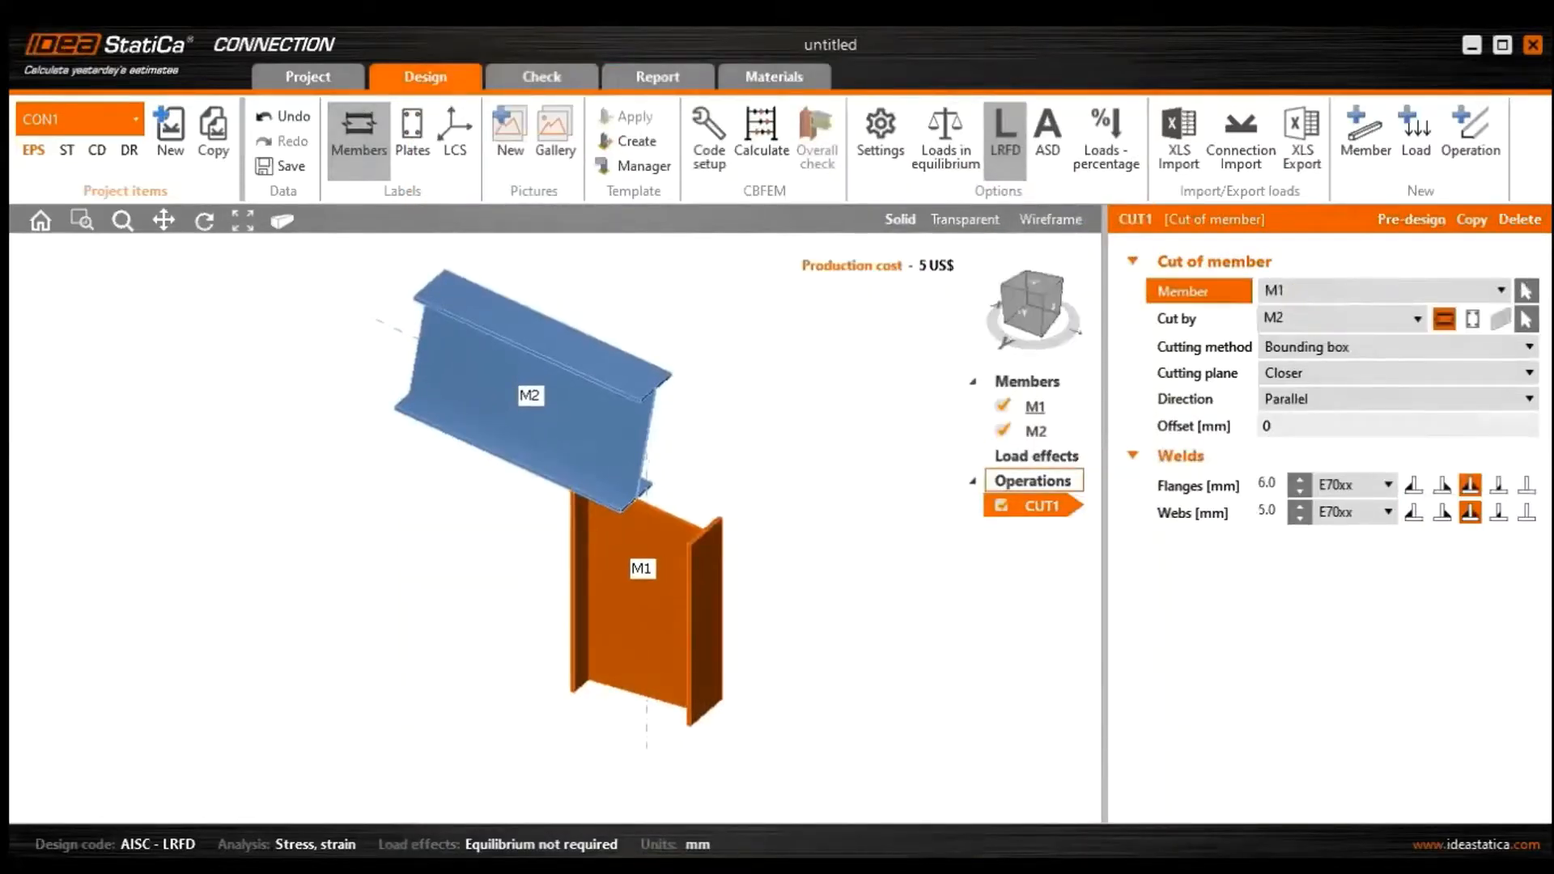
click(1022, 312)
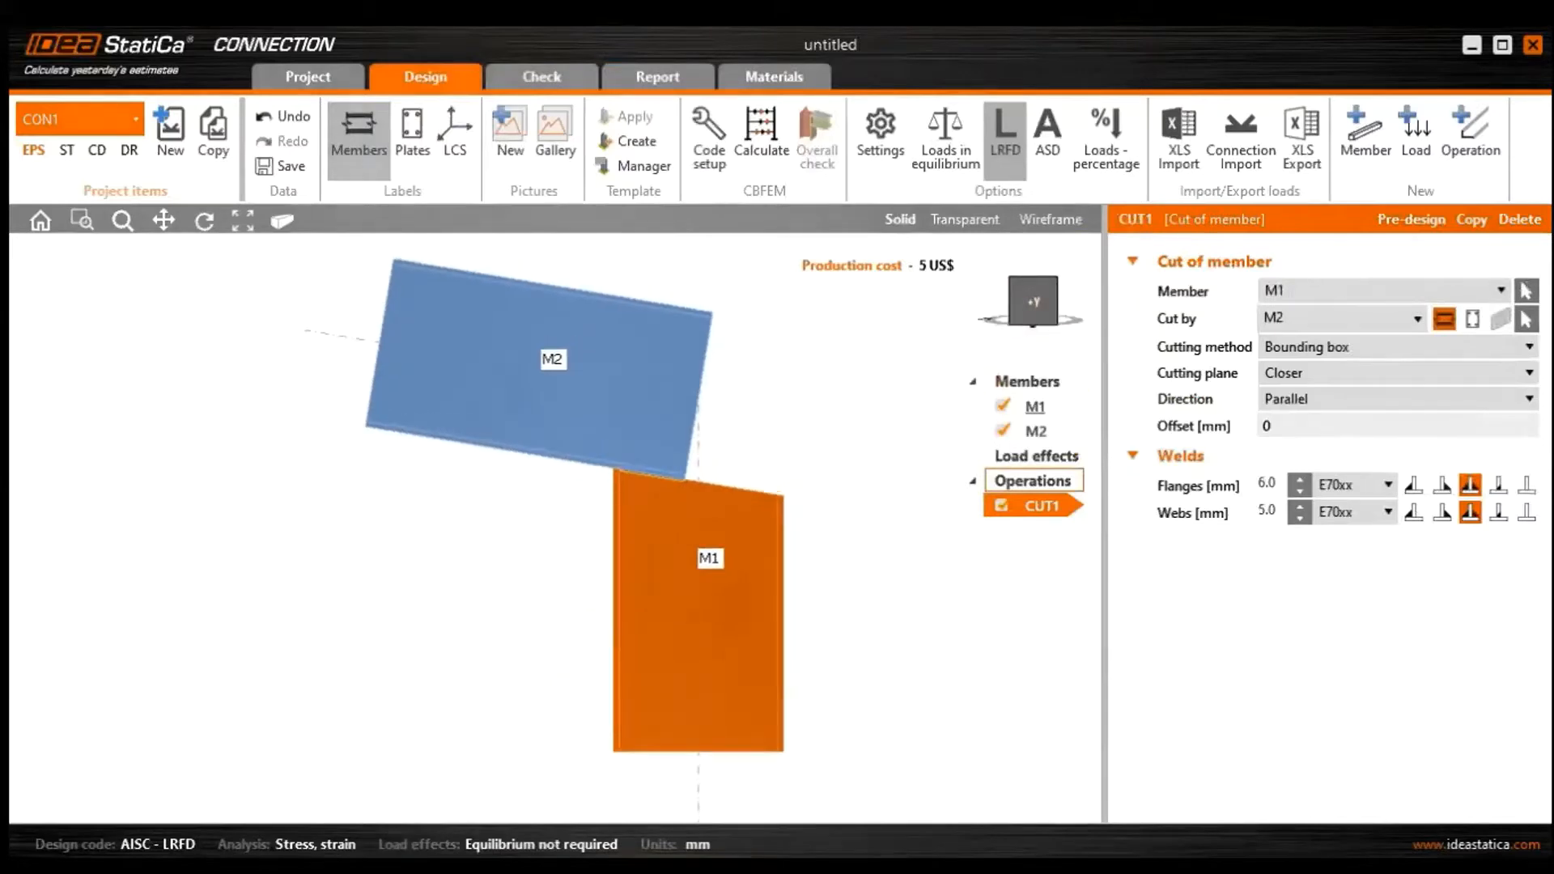
click(1336, 289)
click(1311, 313)
click(1194, 318)
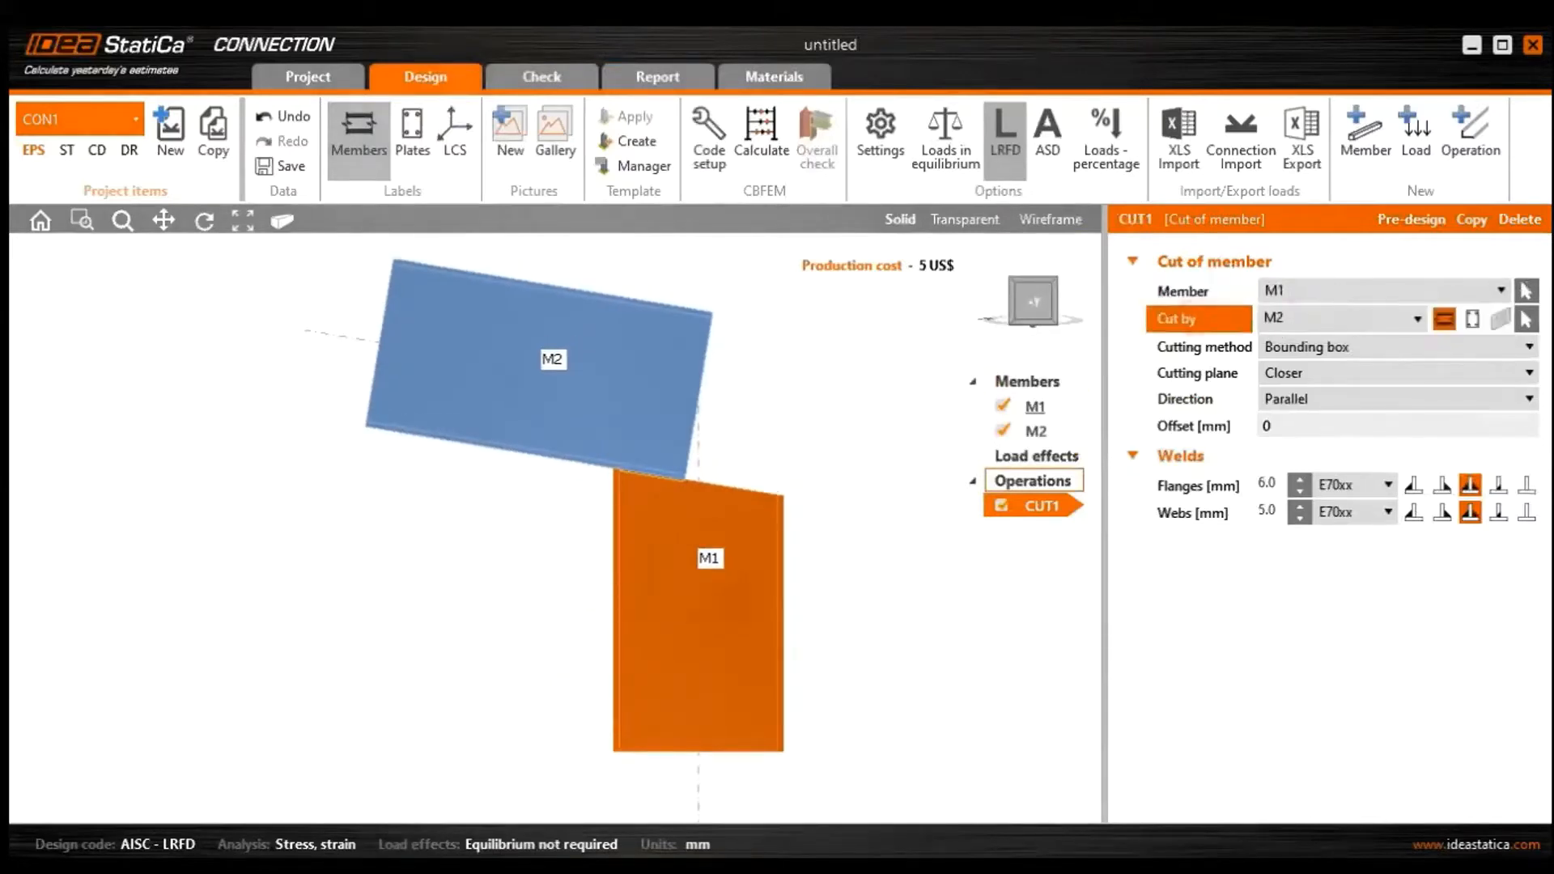
click(1319, 346)
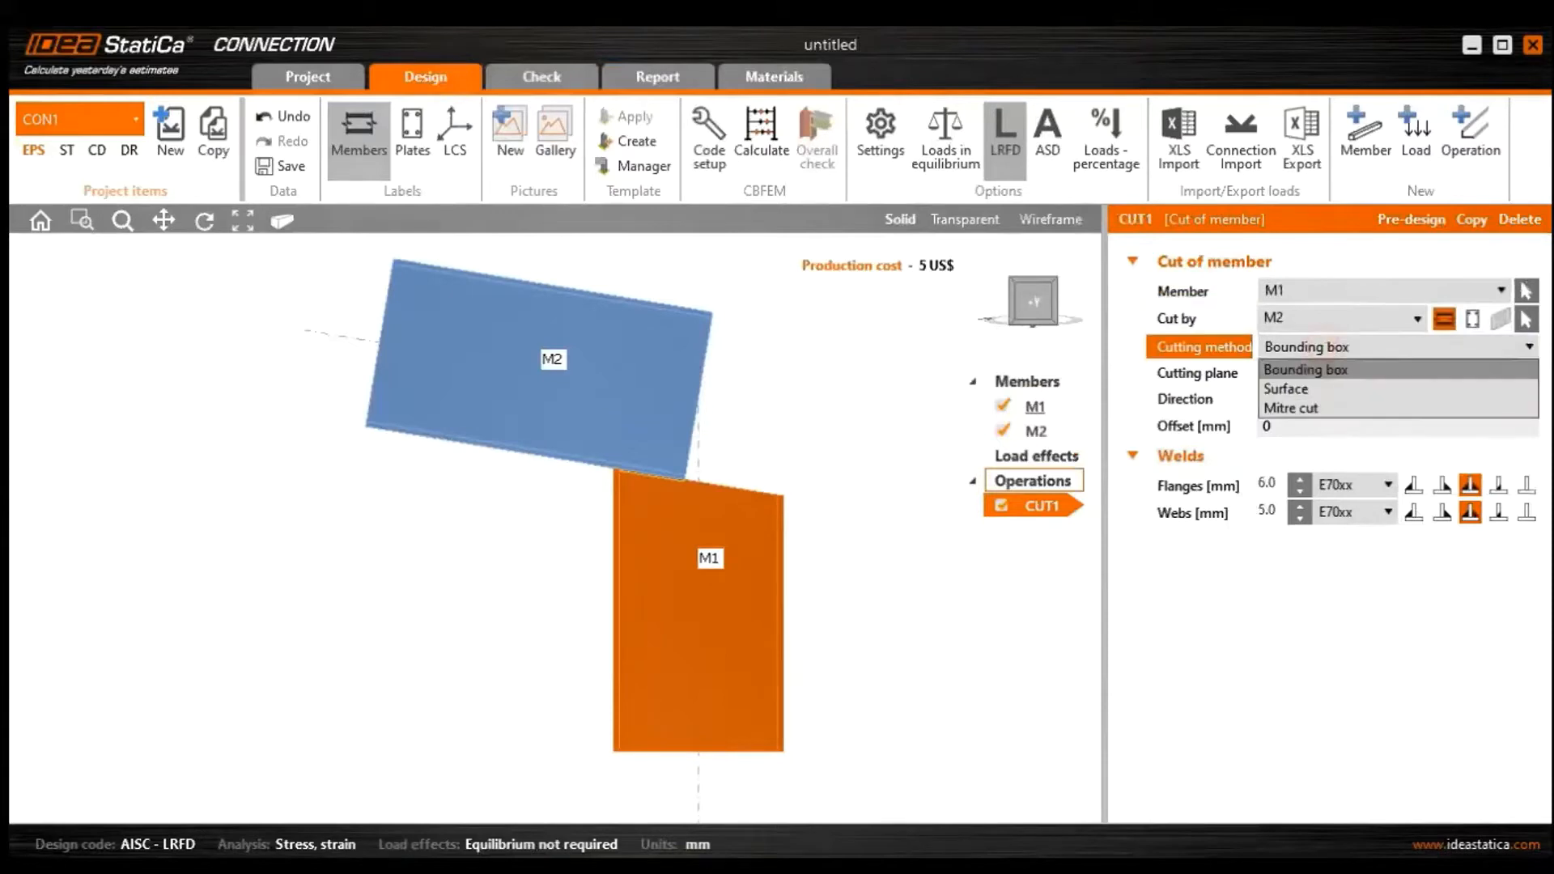
click(1319, 348)
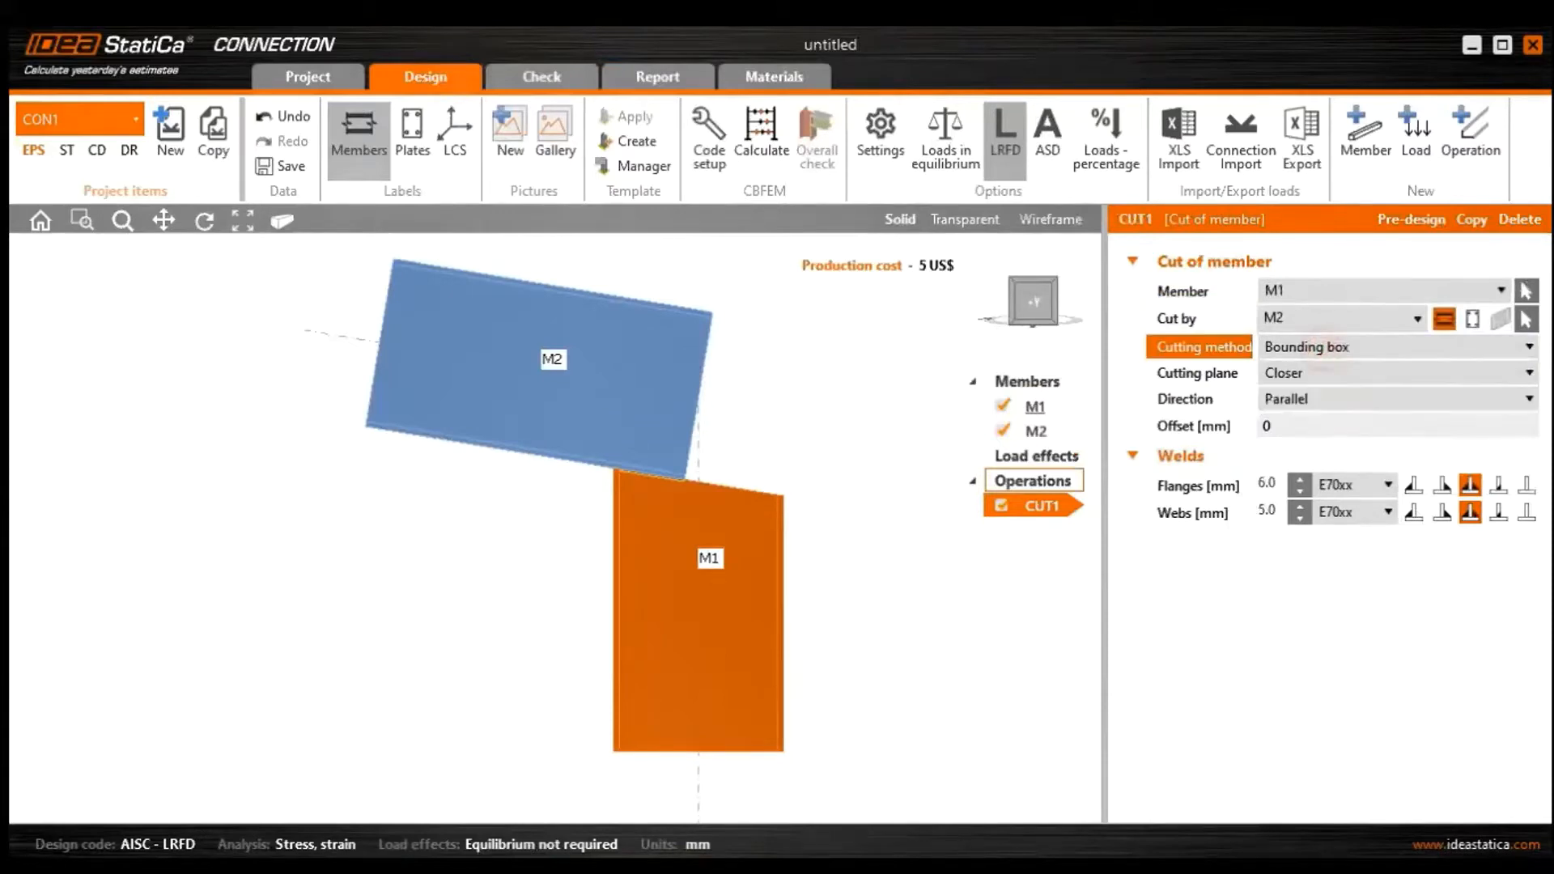
click(1376, 372)
click(1295, 411)
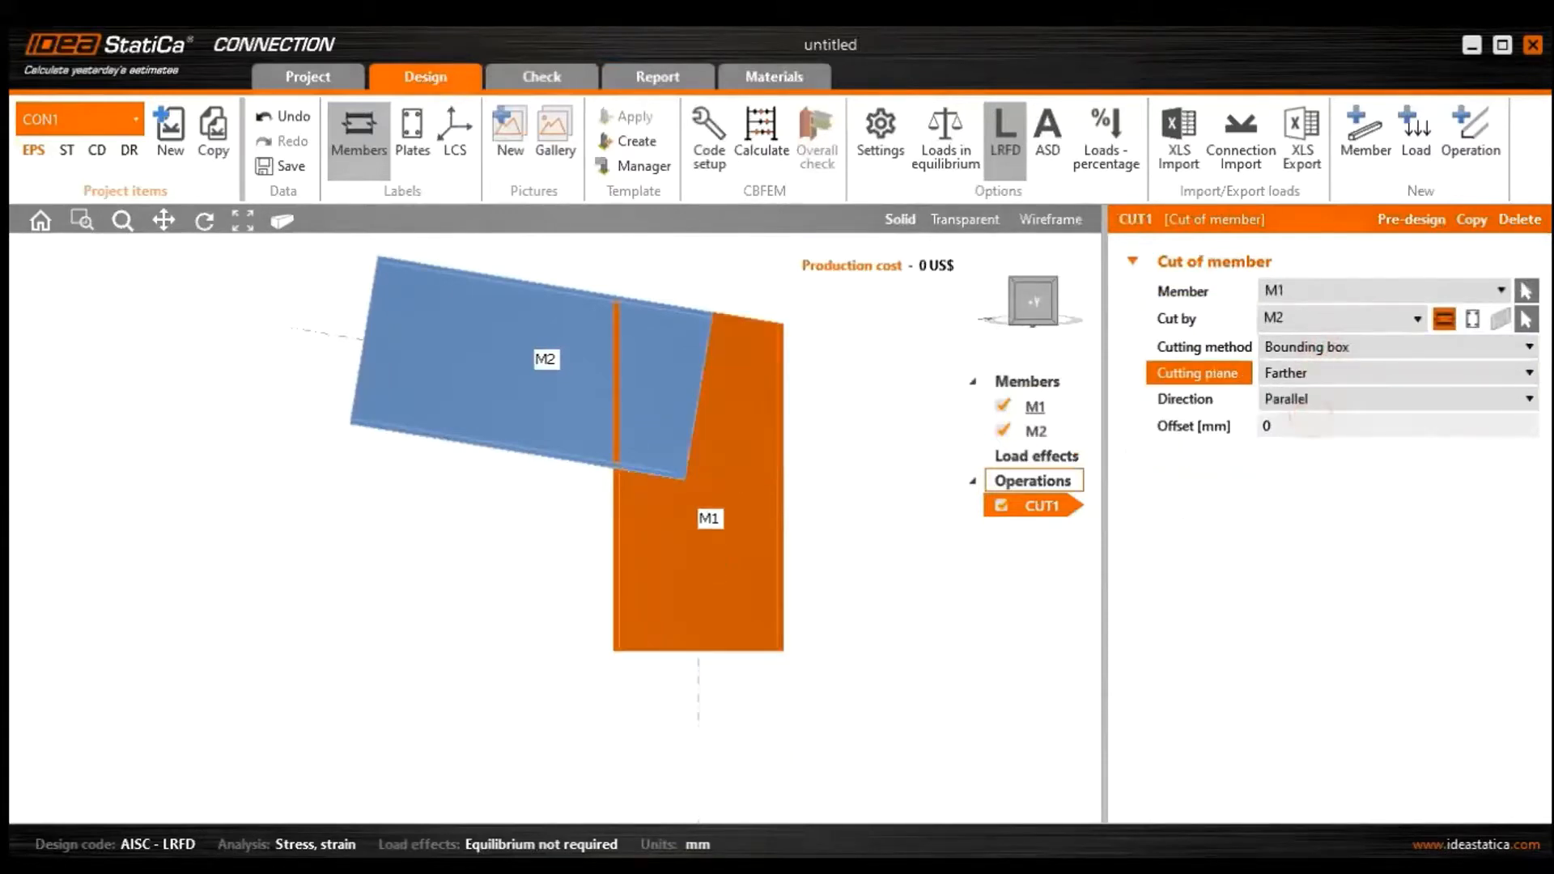
click(1315, 398)
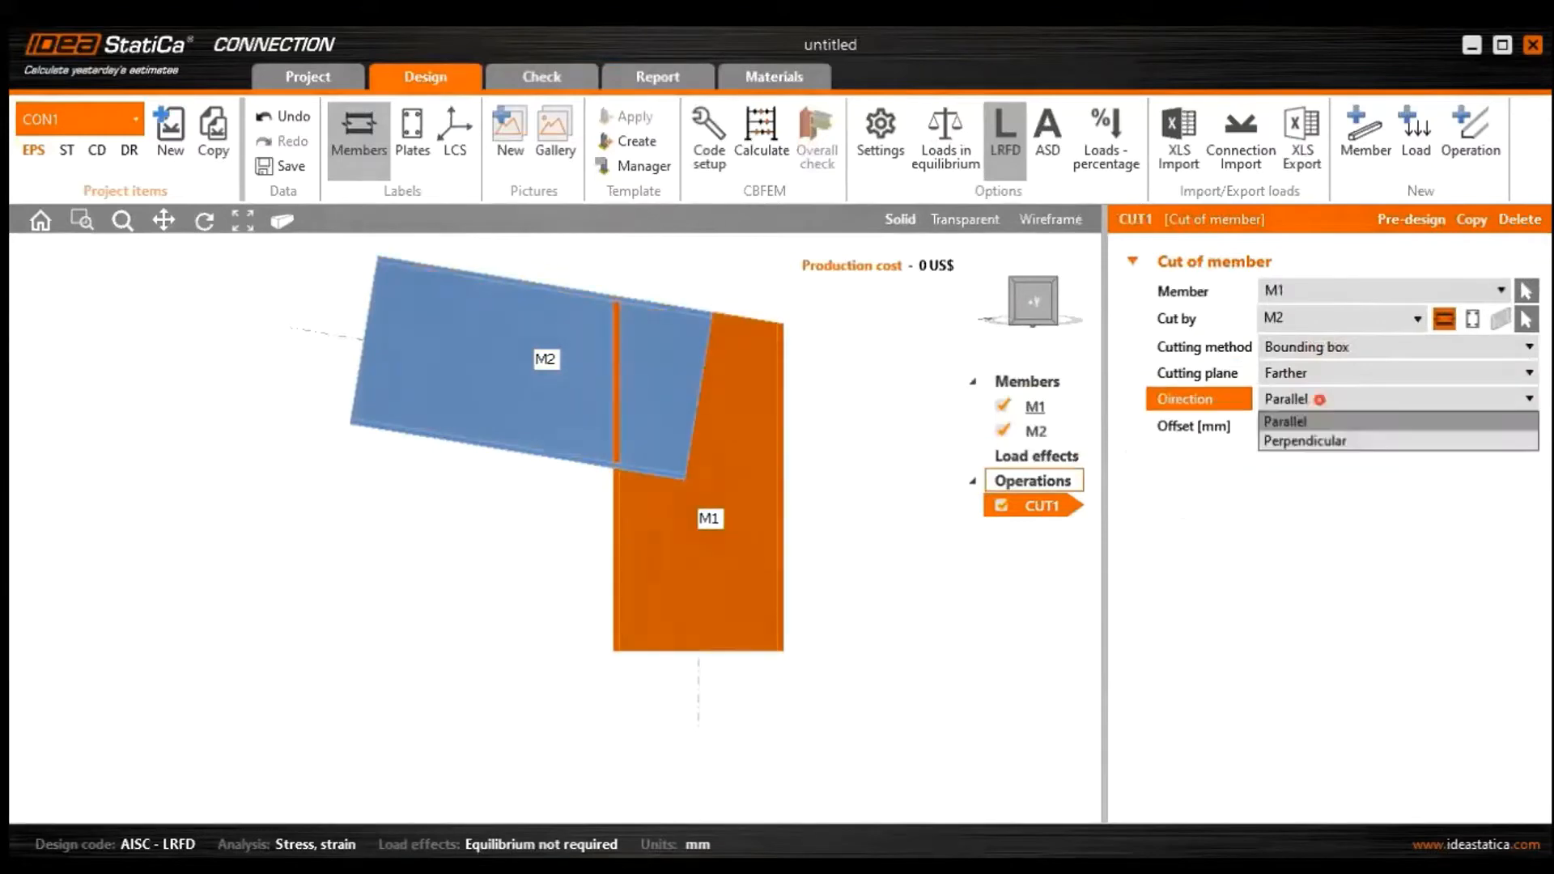
click(1311, 439)
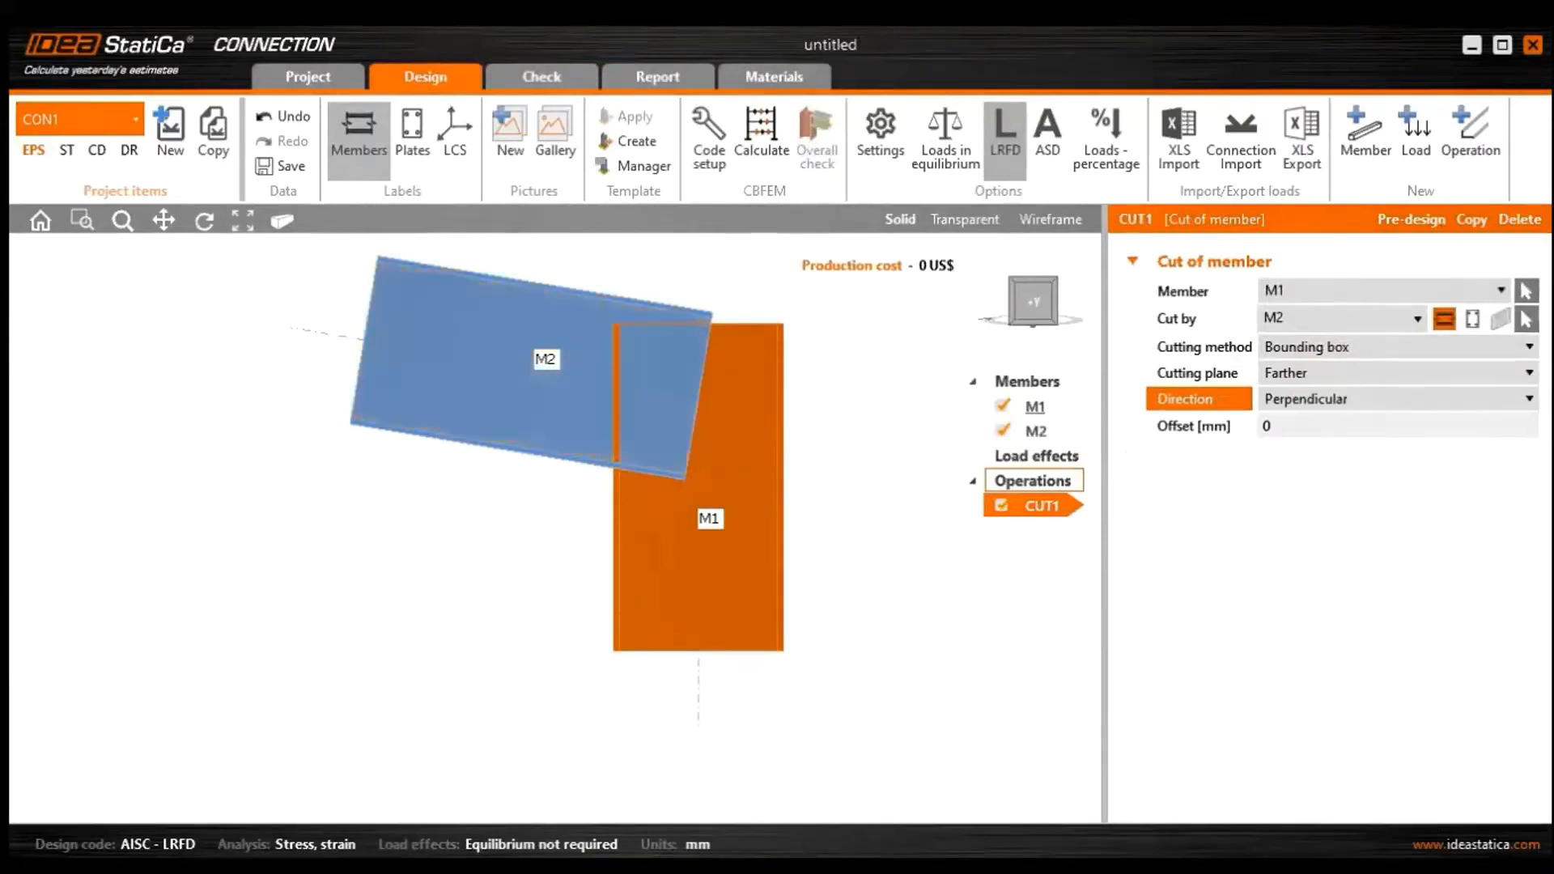
Set the offset of the M1 cut to 90 mm
click(1303, 424)
text(90)
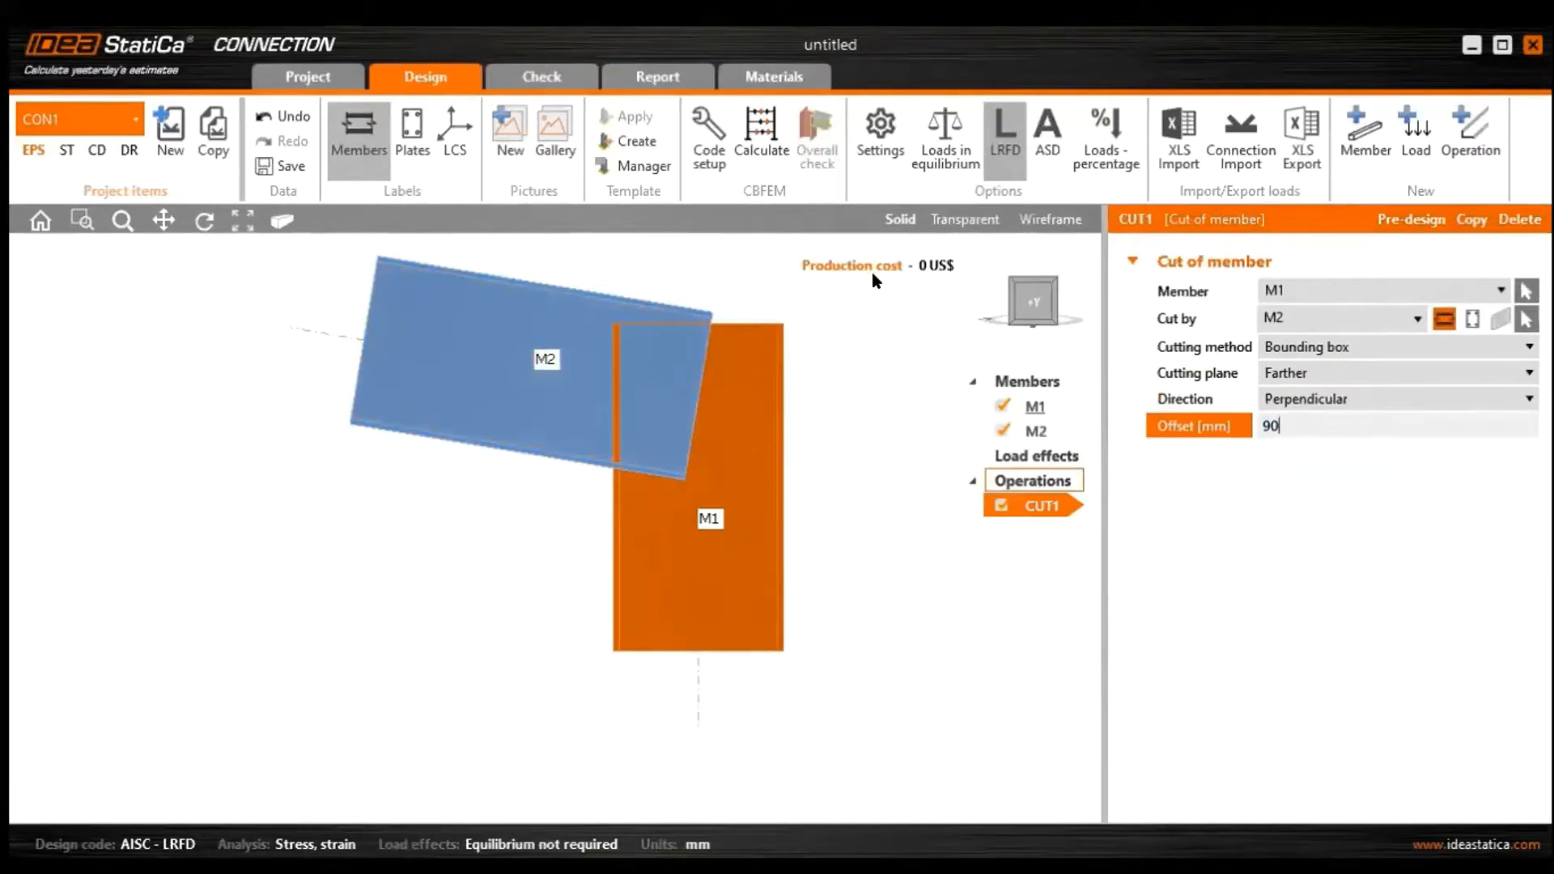
key(Return)
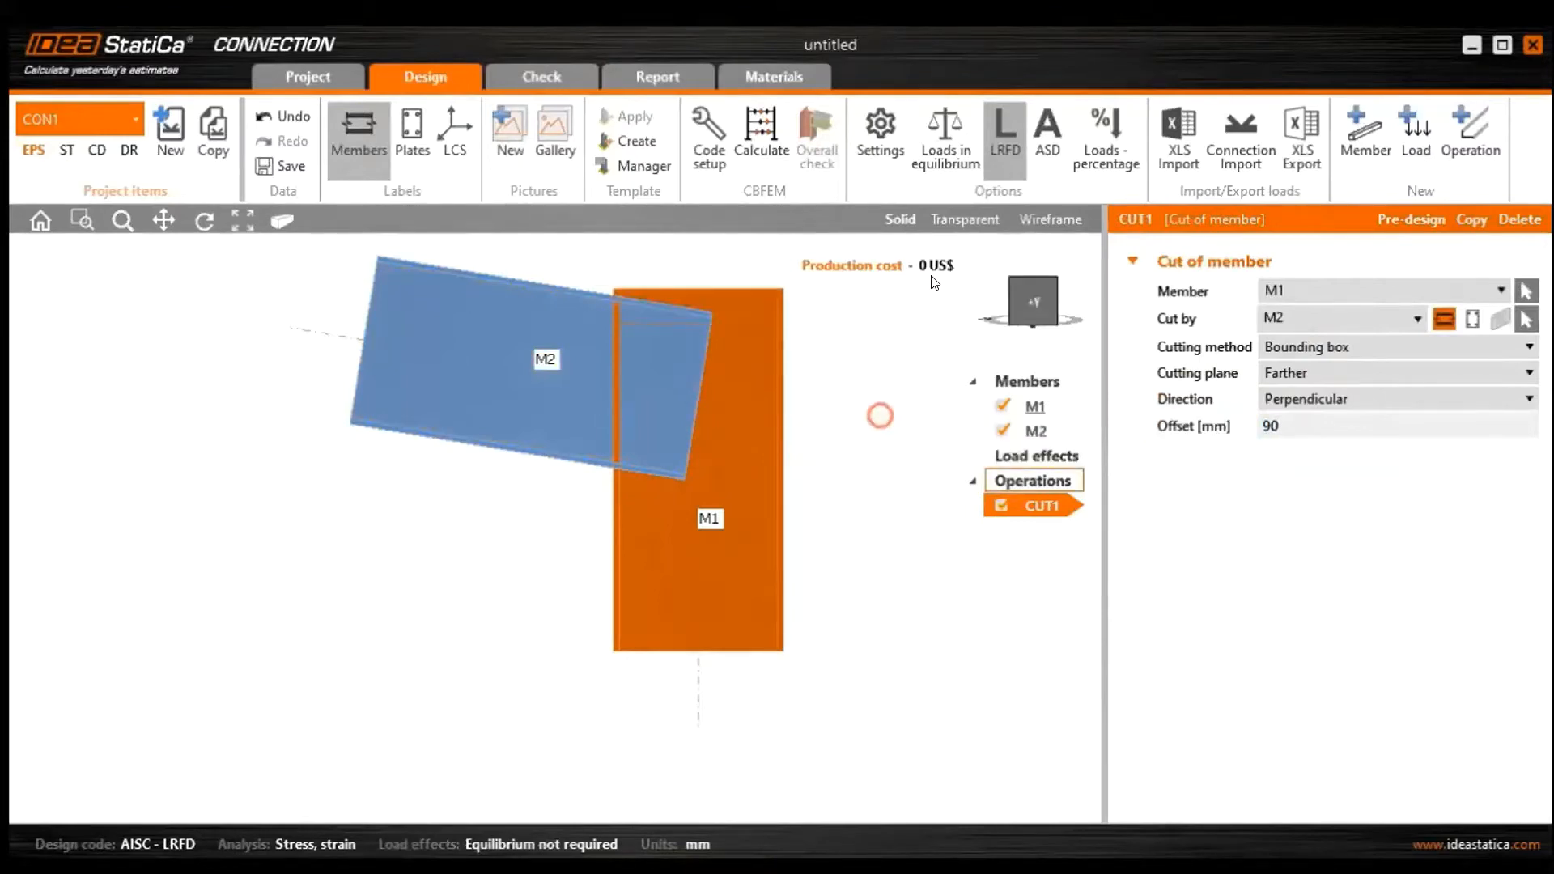
scroll(921, 283, down, 3)
scroll(921, 283, up, 2)
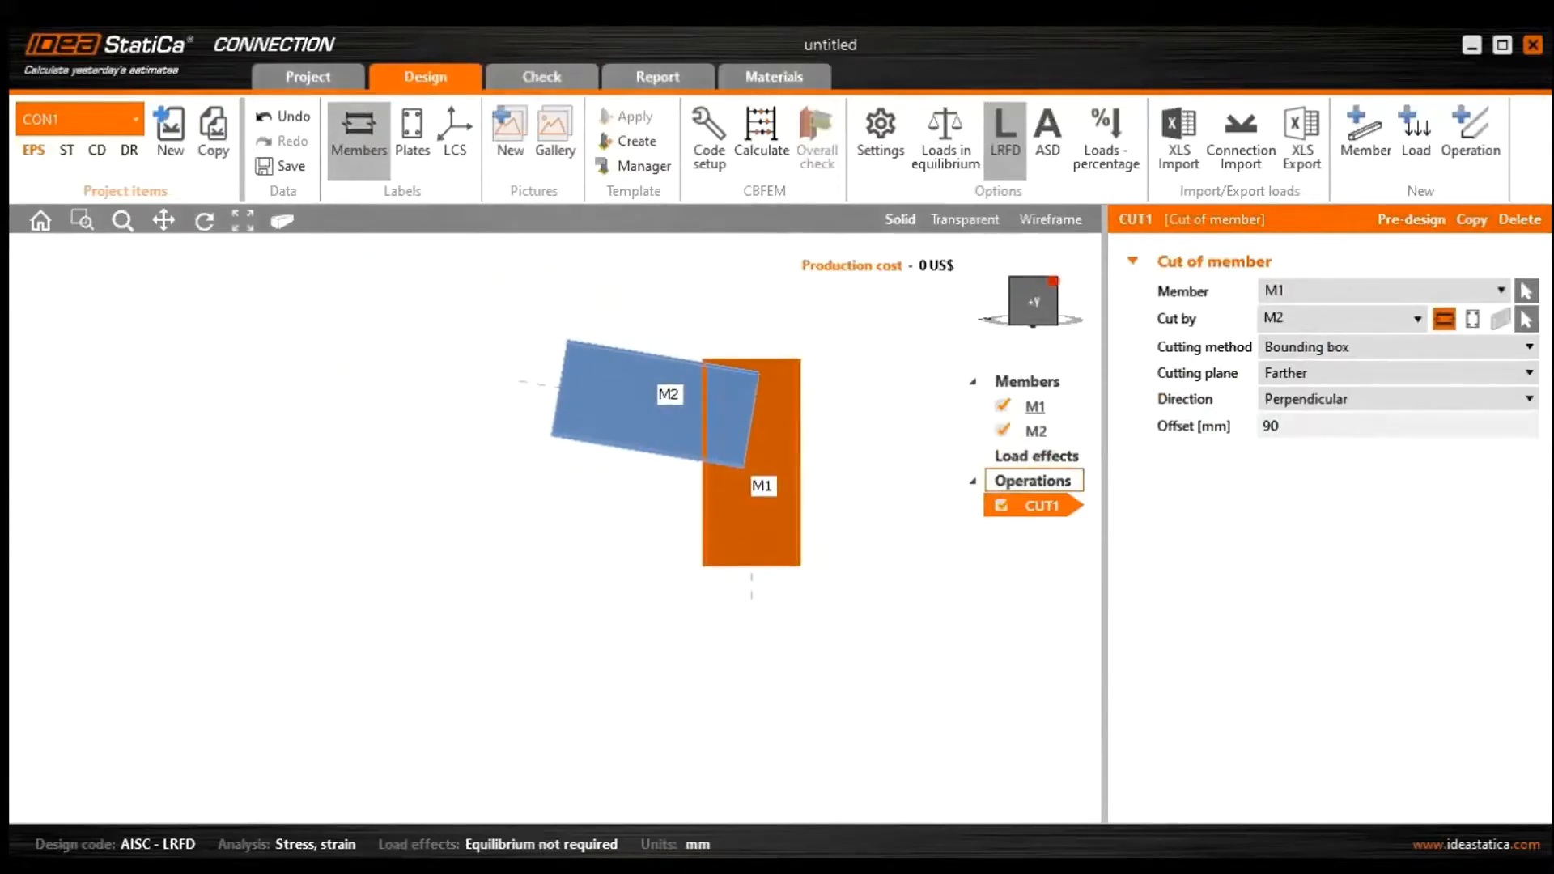
Add an End plate operation to the connection using the 22 A325M bolt assembly
click(1052, 281)
right_click(1021, 479)
click(1065, 491)
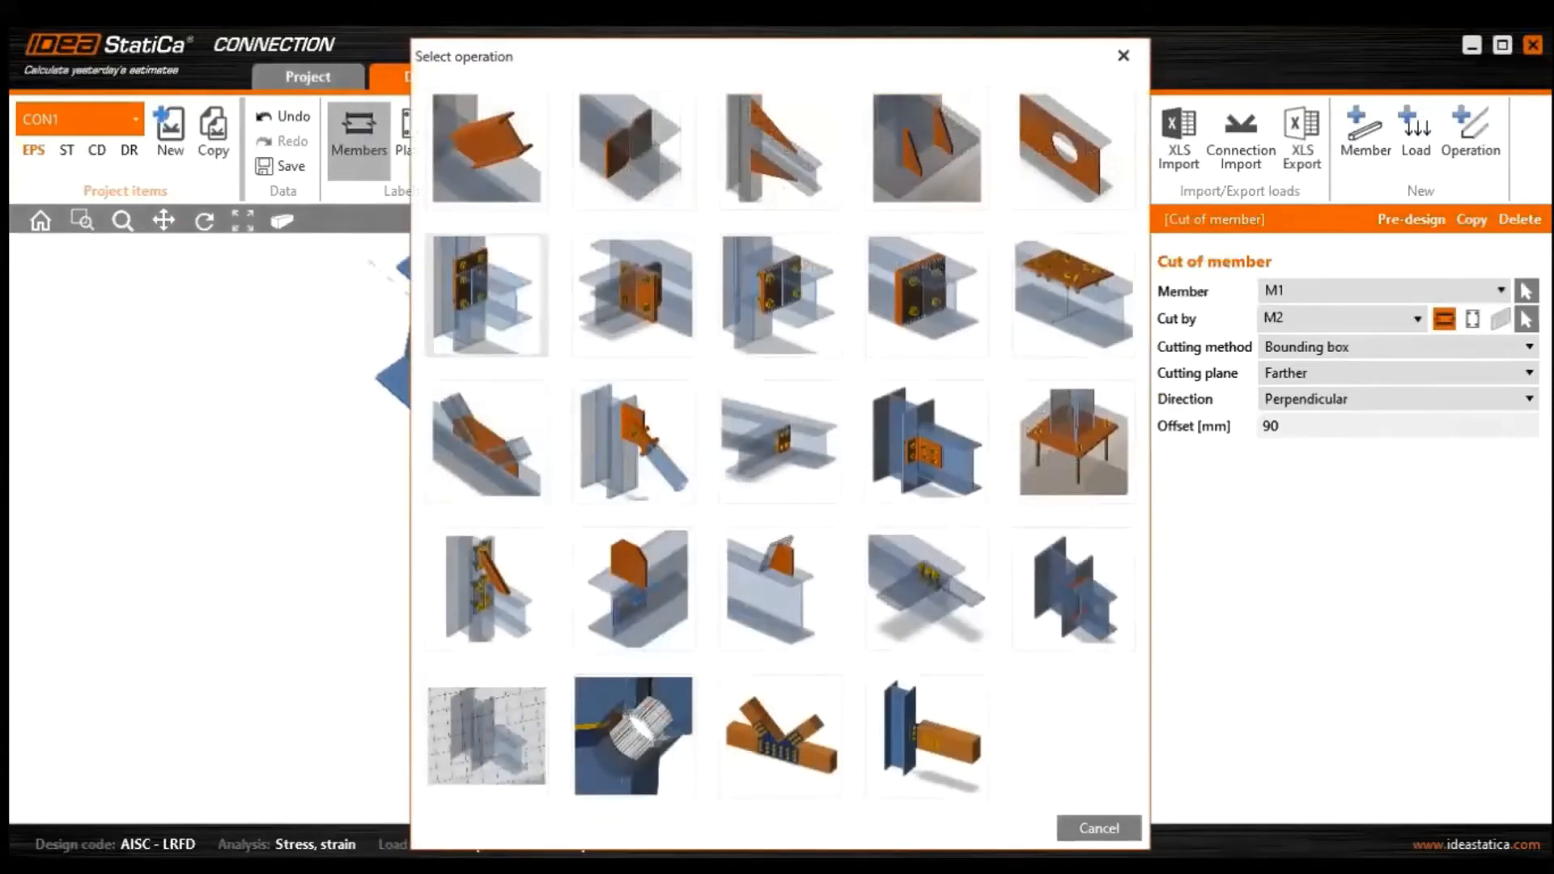
click(486, 295)
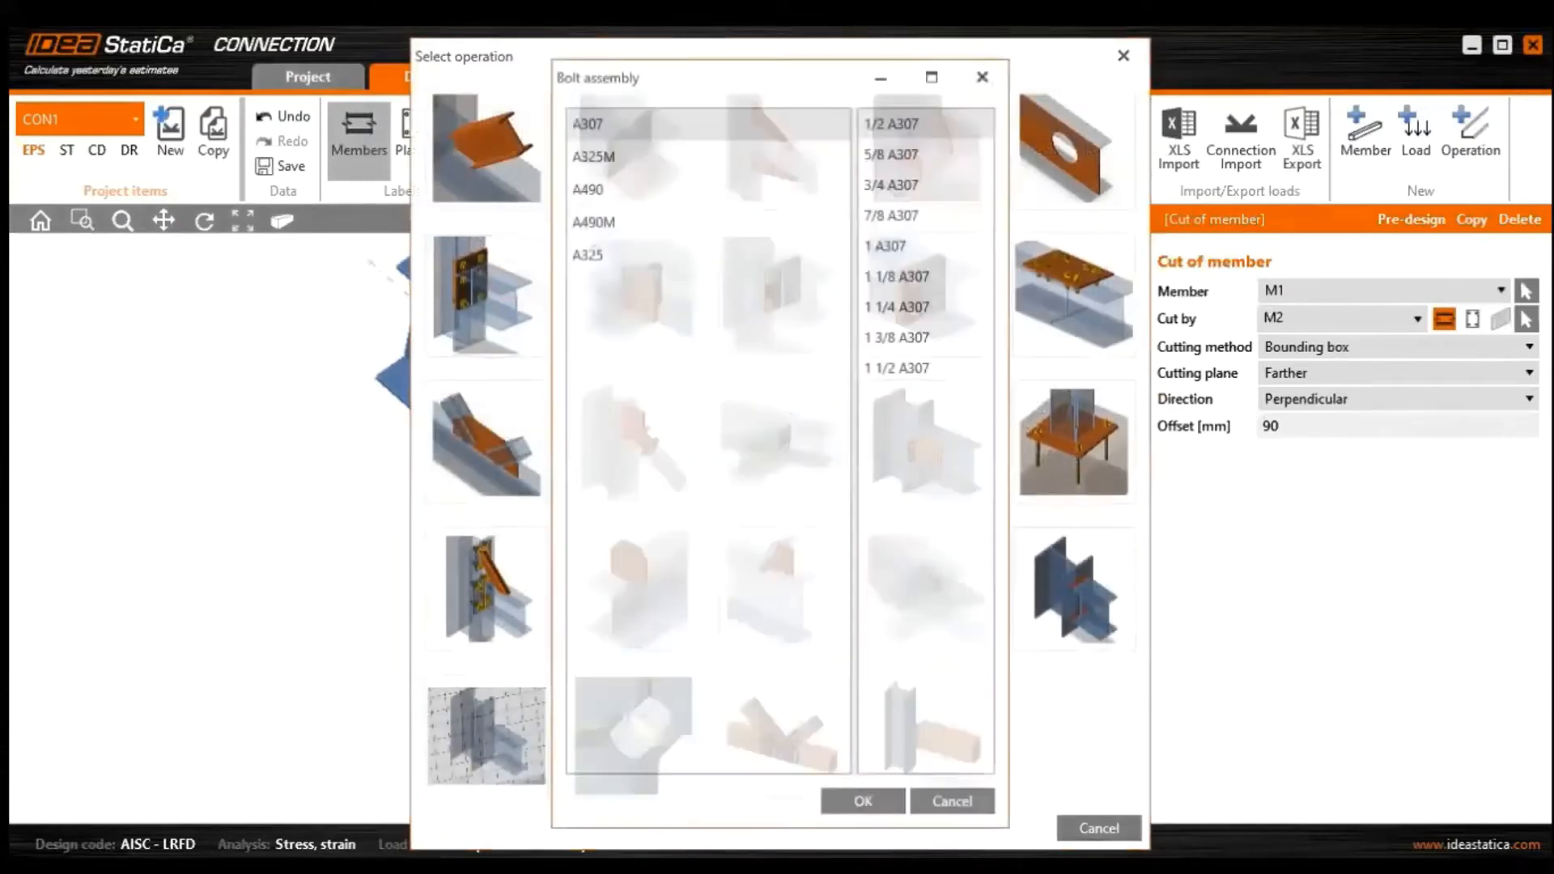
click(707, 157)
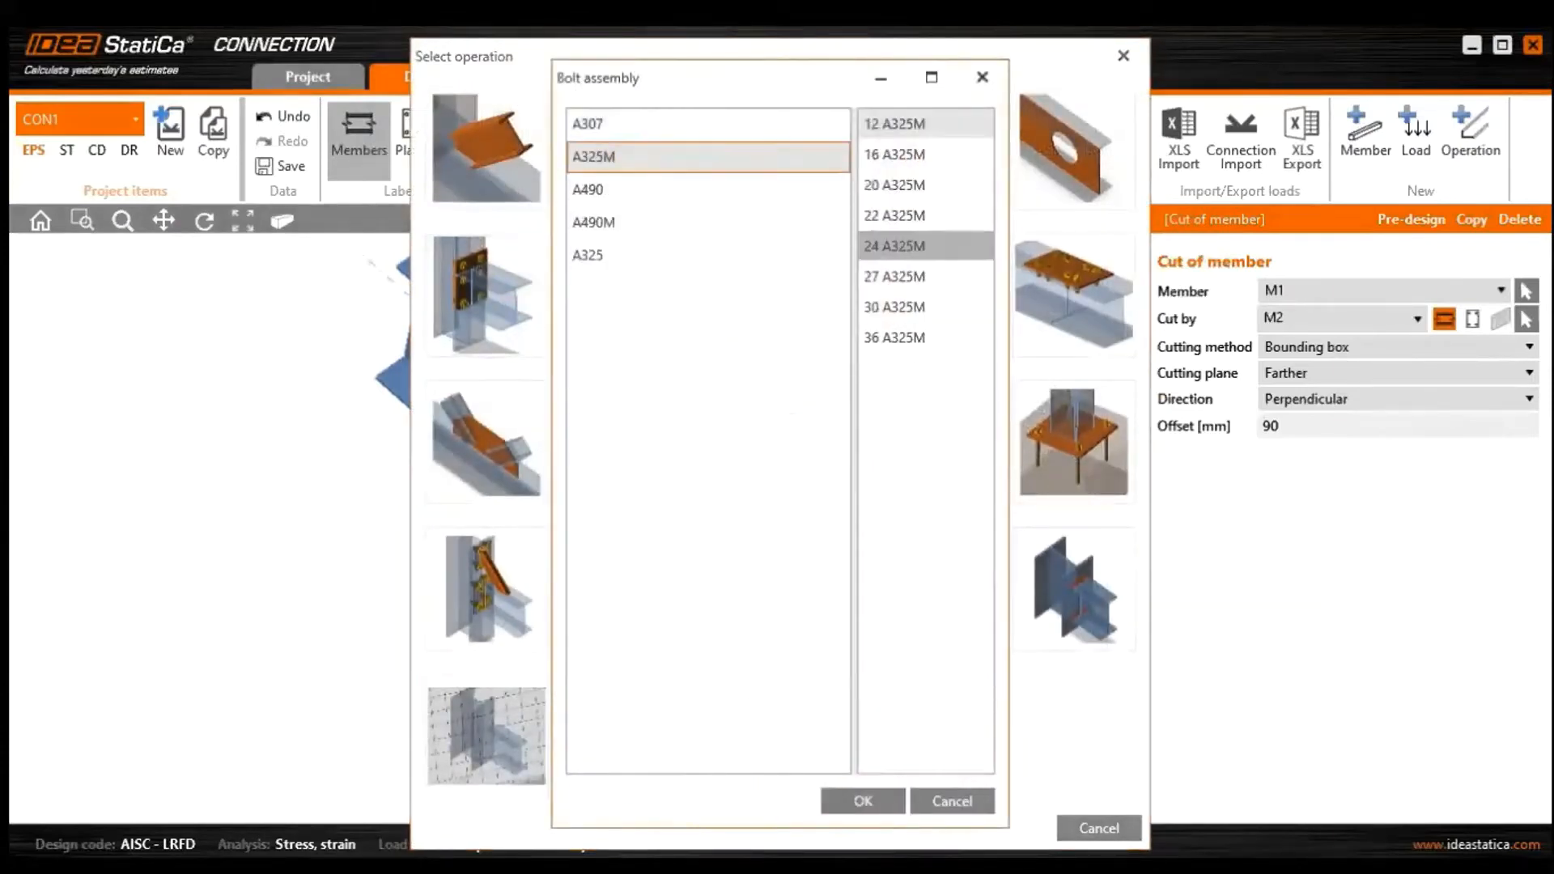
click(894, 216)
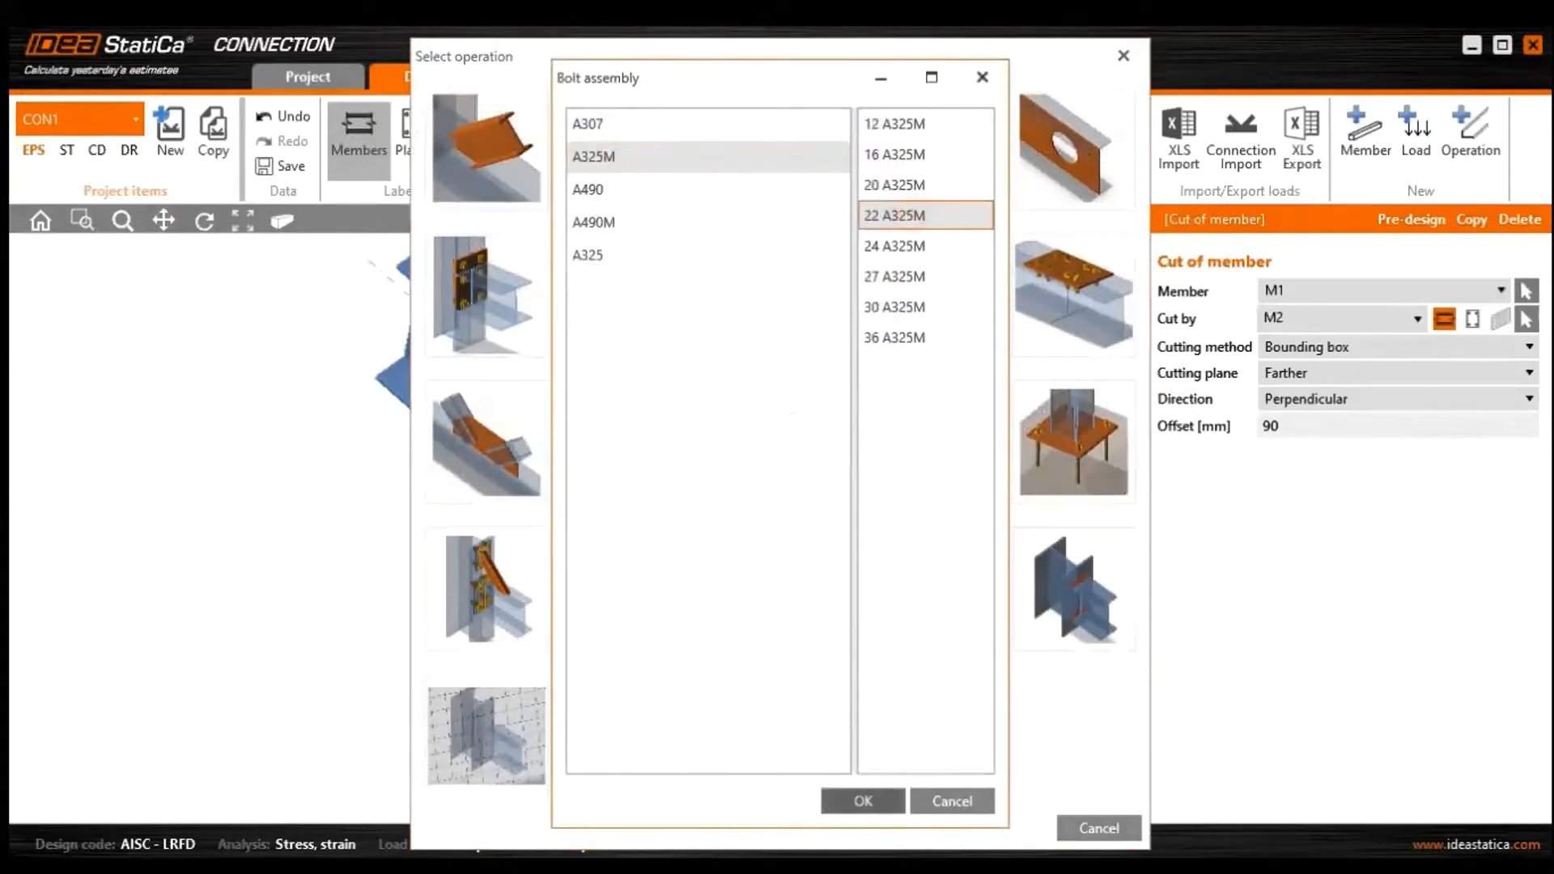
click(862, 800)
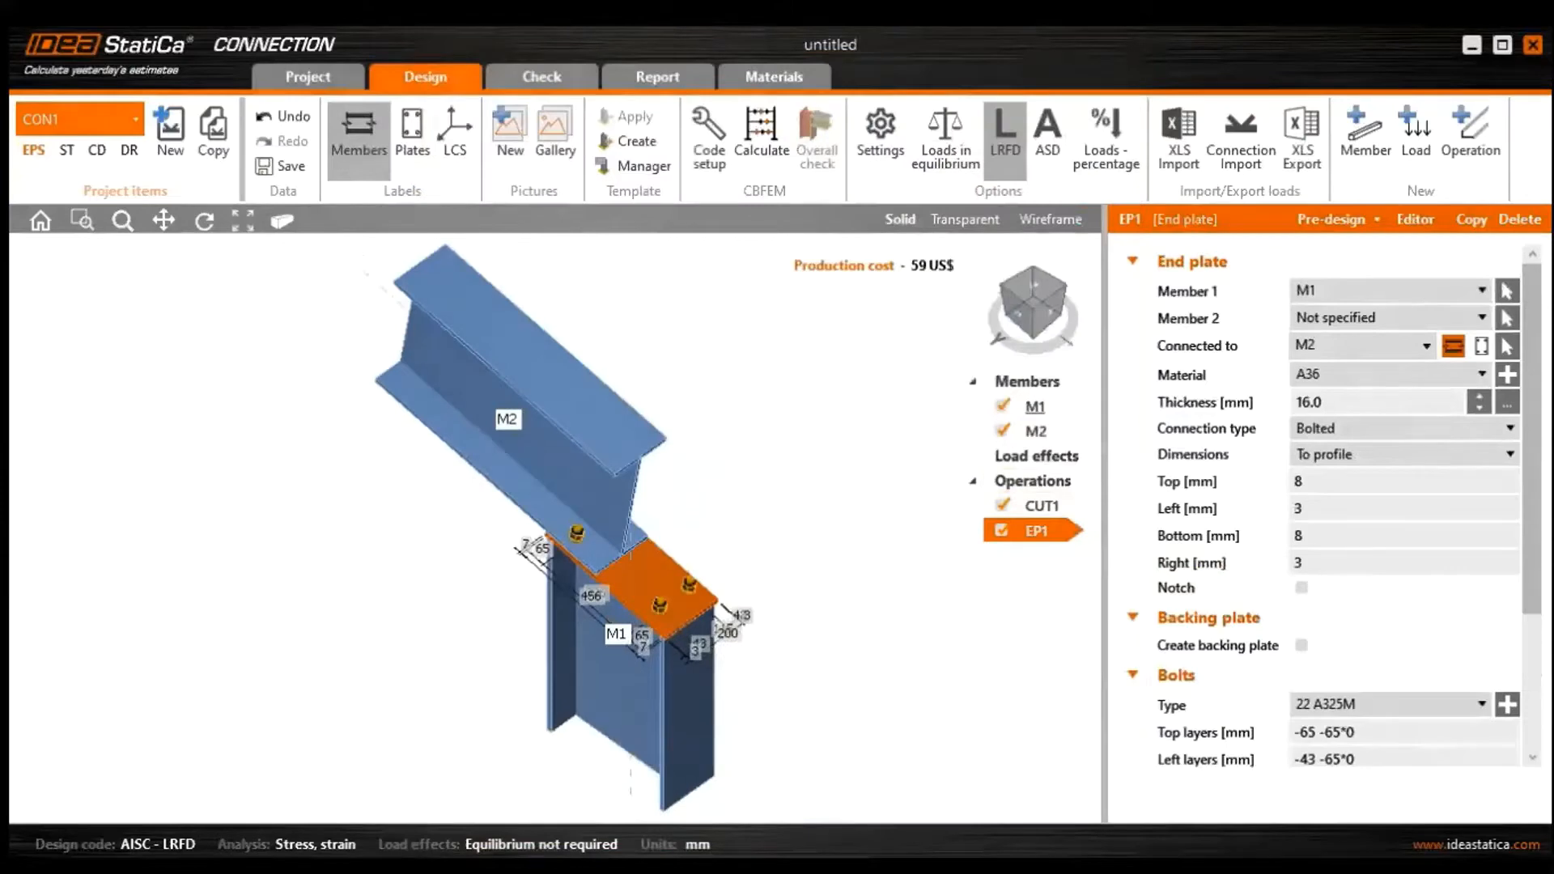
Assign the end plate to rafter M2 so that it connects to column M1
scroll(552, 529, up, 2)
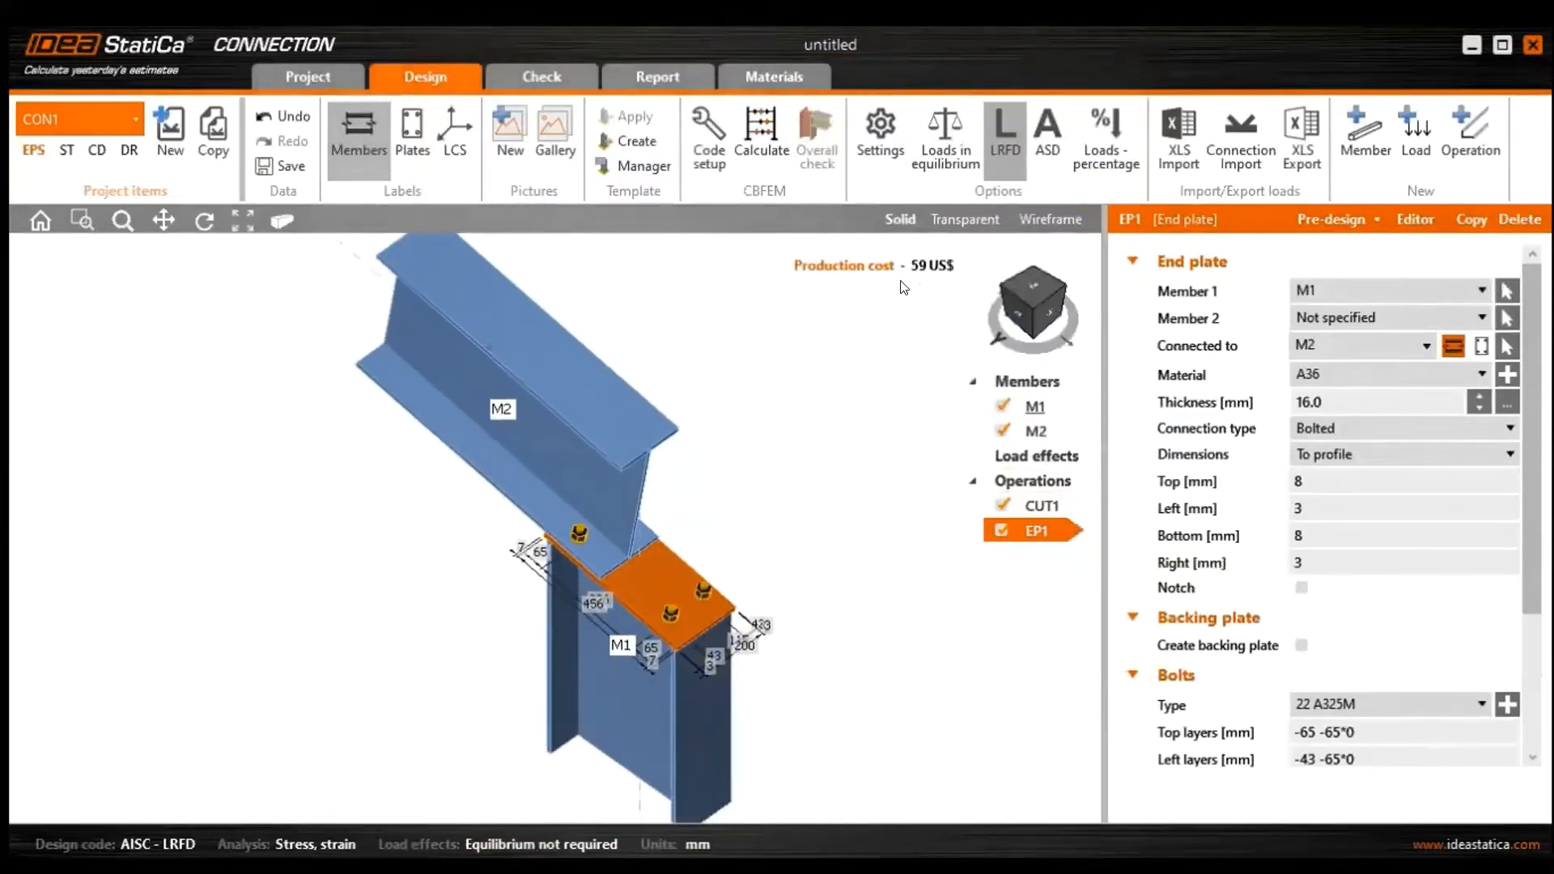
right_drag(664, 574, 701, 564)
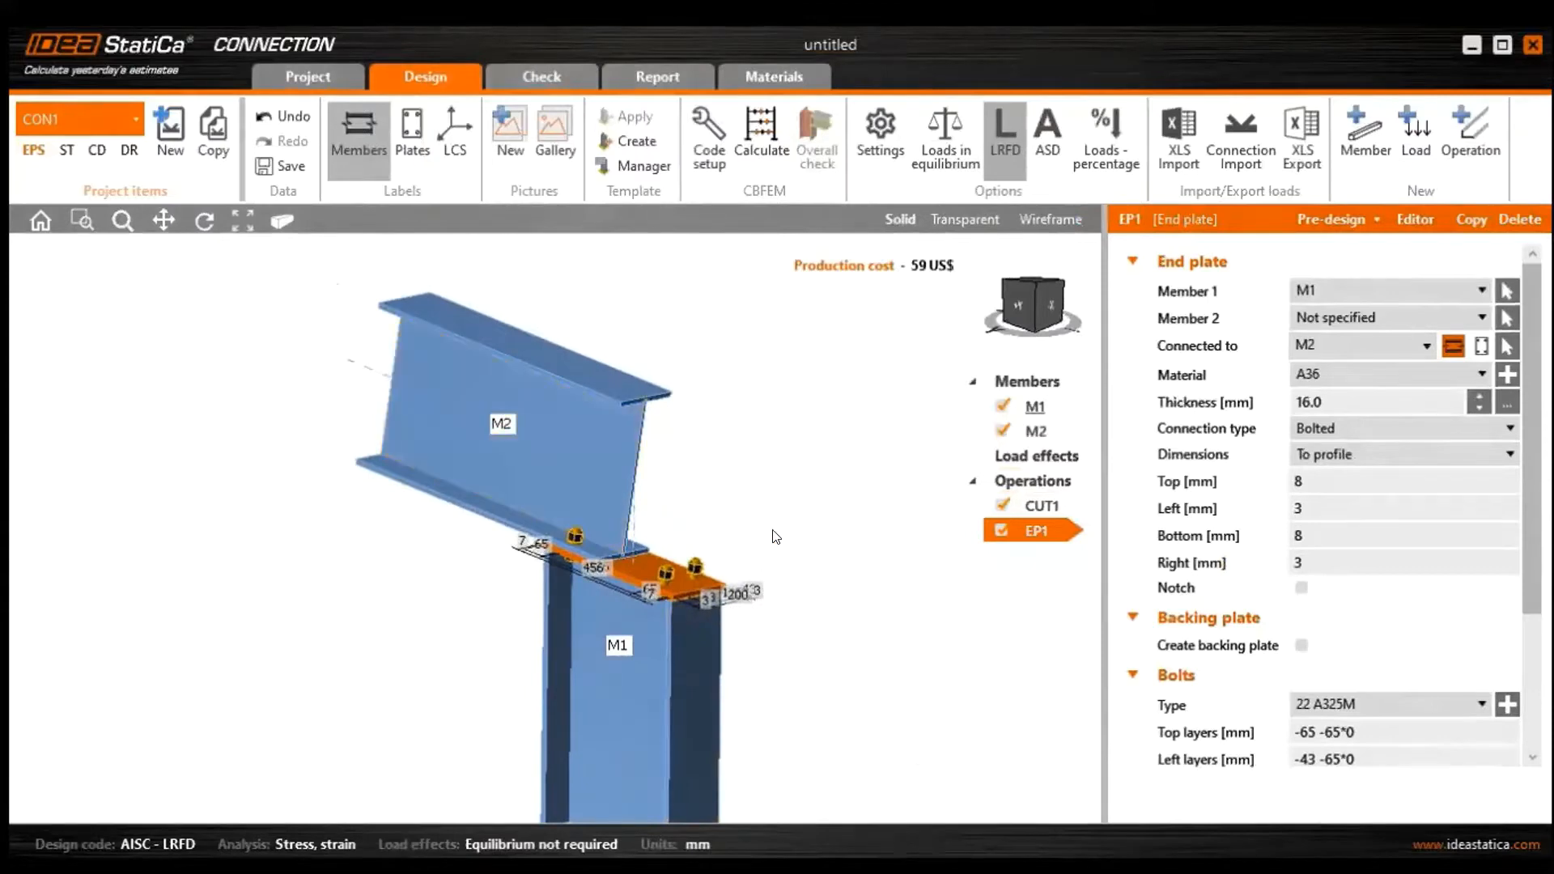
click(1376, 289)
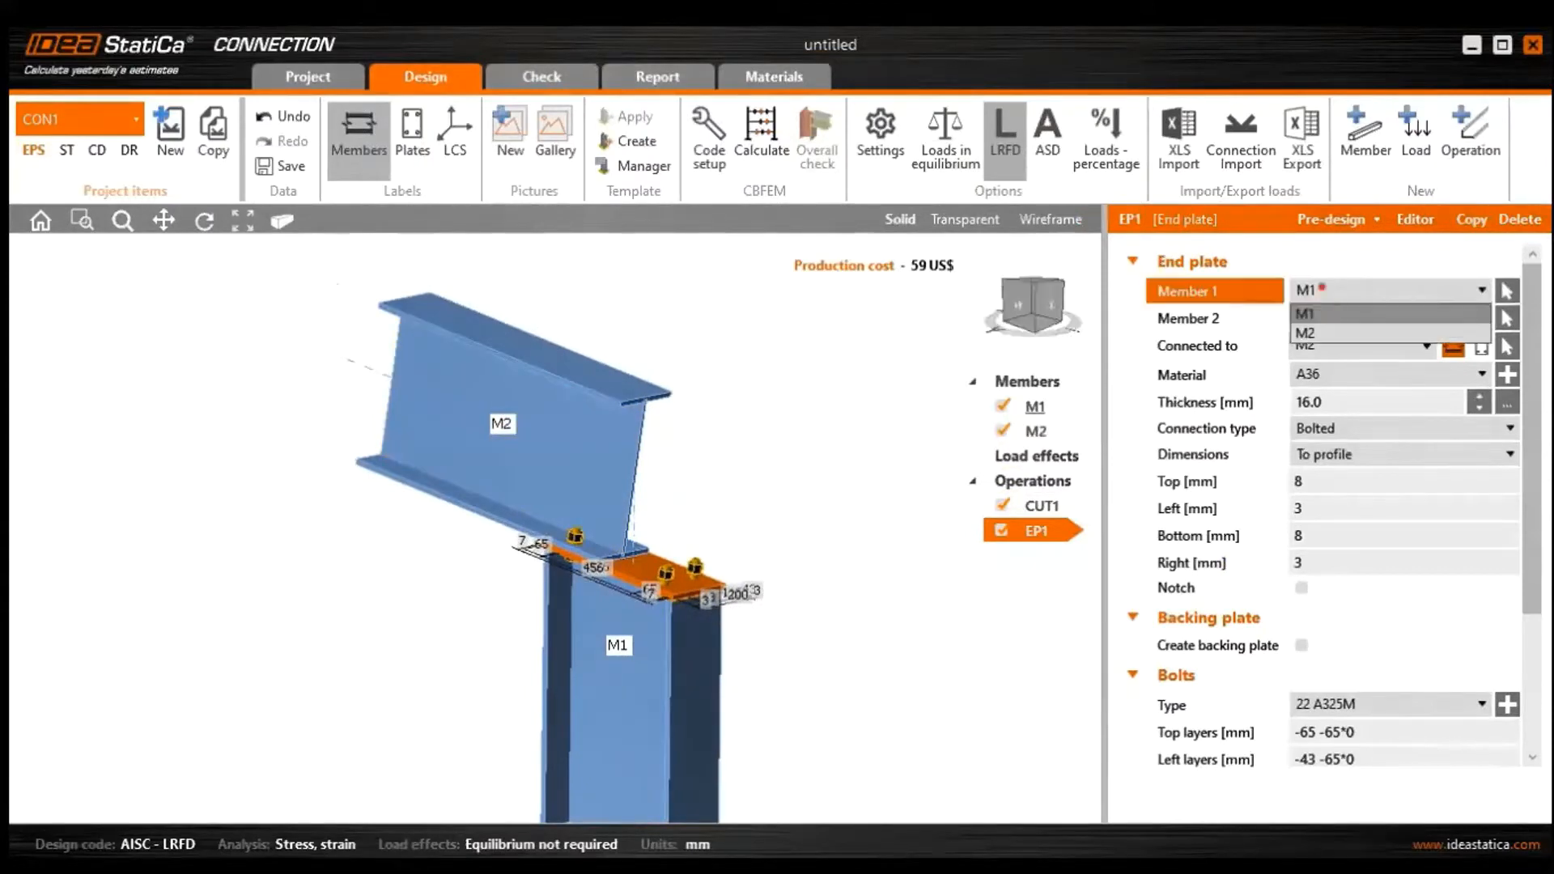
click(1327, 334)
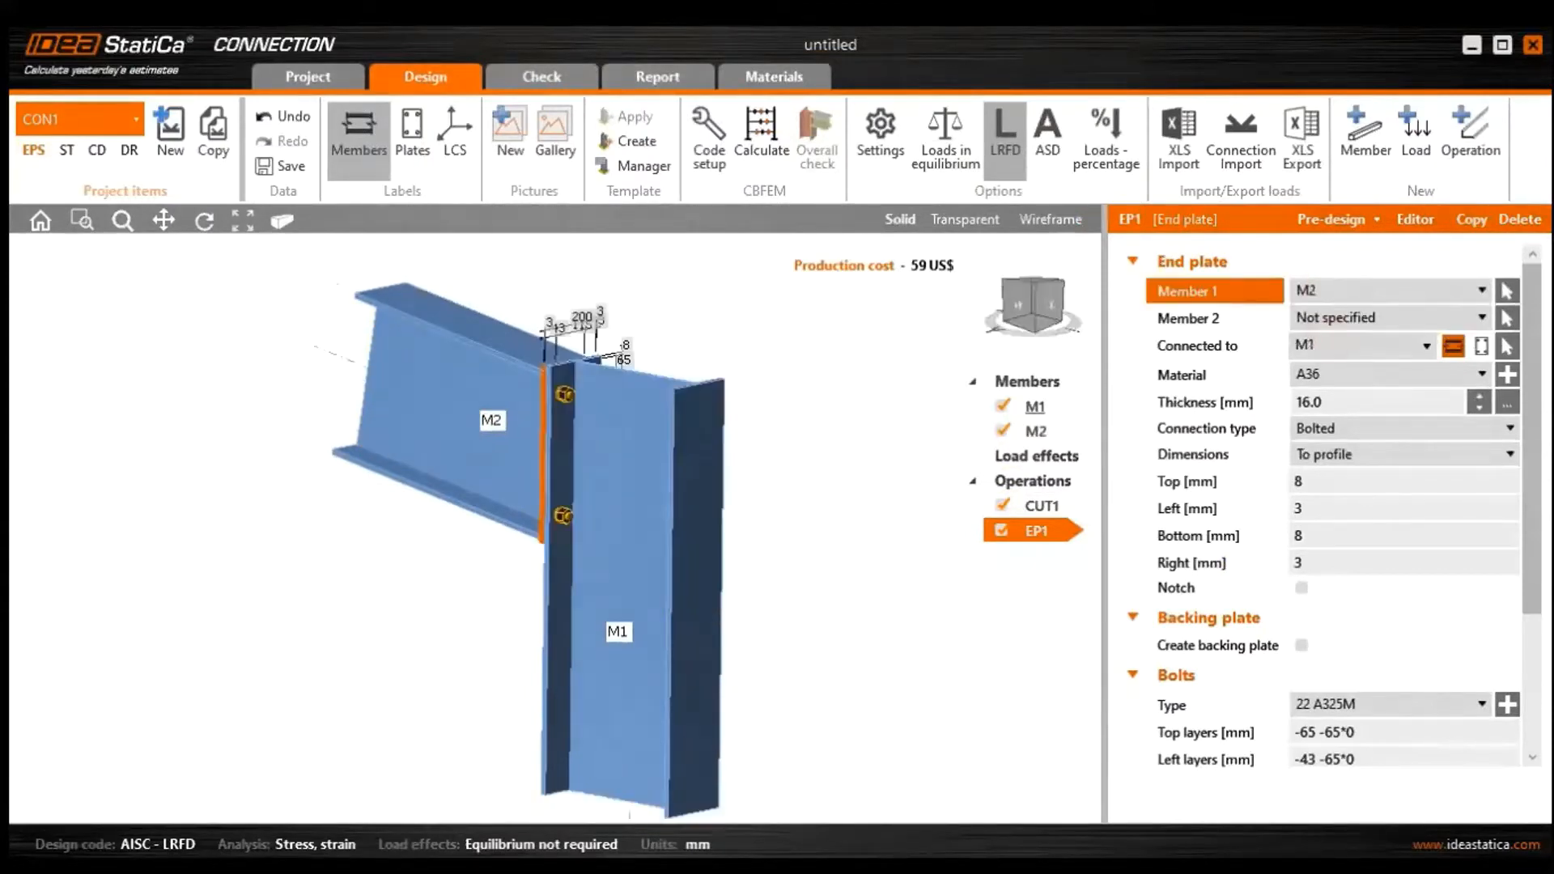
right_drag(627, 558, 765, 526)
right_drag(518, 495, 559, 583)
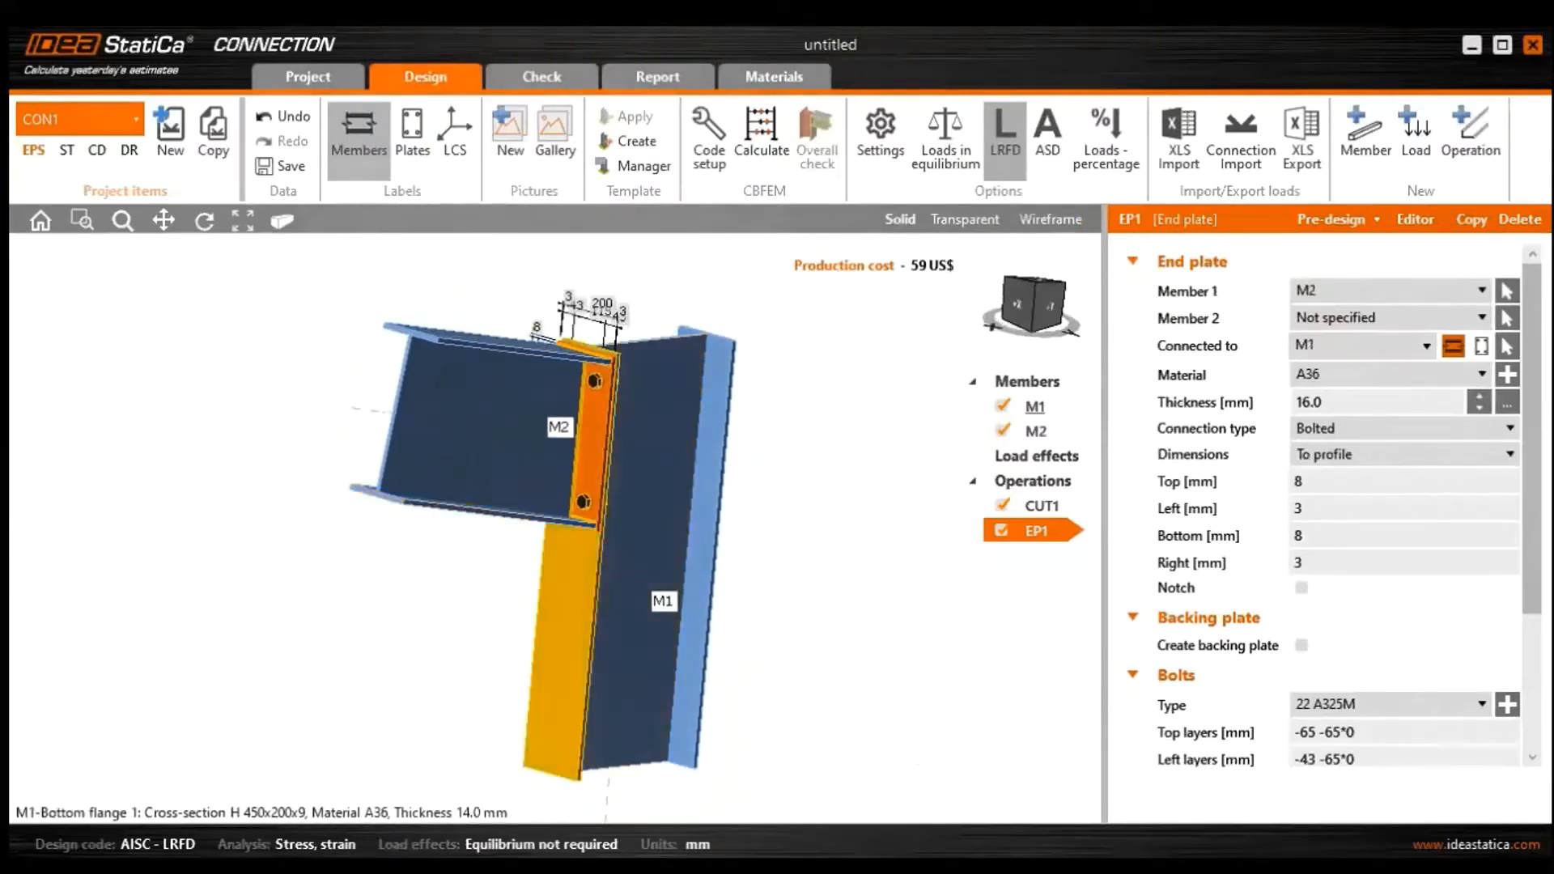
Set the end plate's thickness to 14 mm
click(1357, 401)
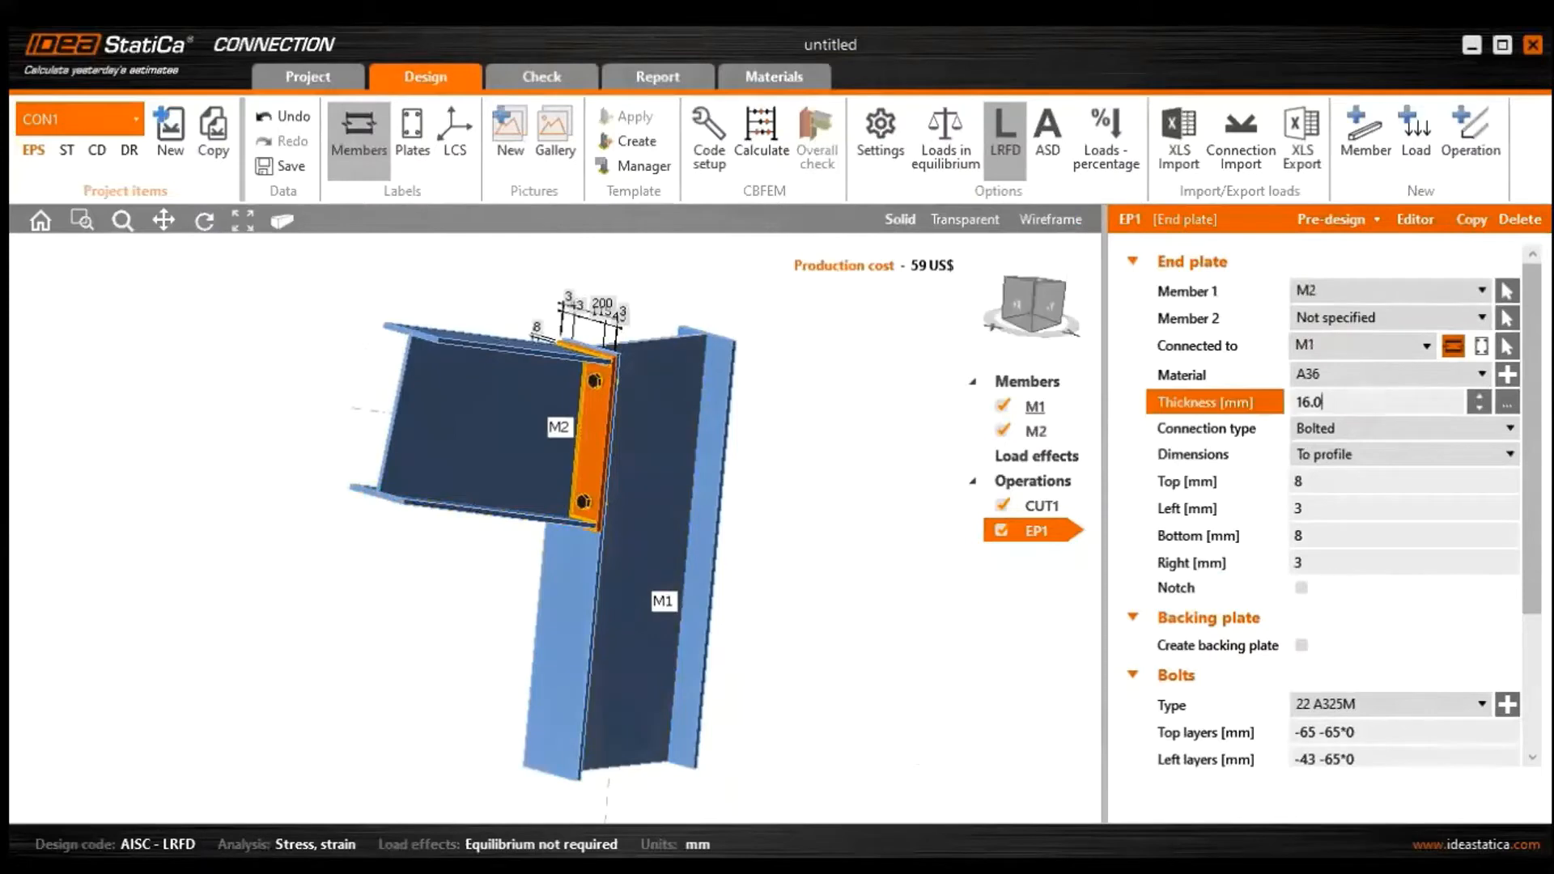
double_click(1364, 402)
text(14)
Set the end plate's extensions beyond the profile to 10 mm top, 0 mm left, 250 mm bottom and 0 mm right
click(1331, 483)
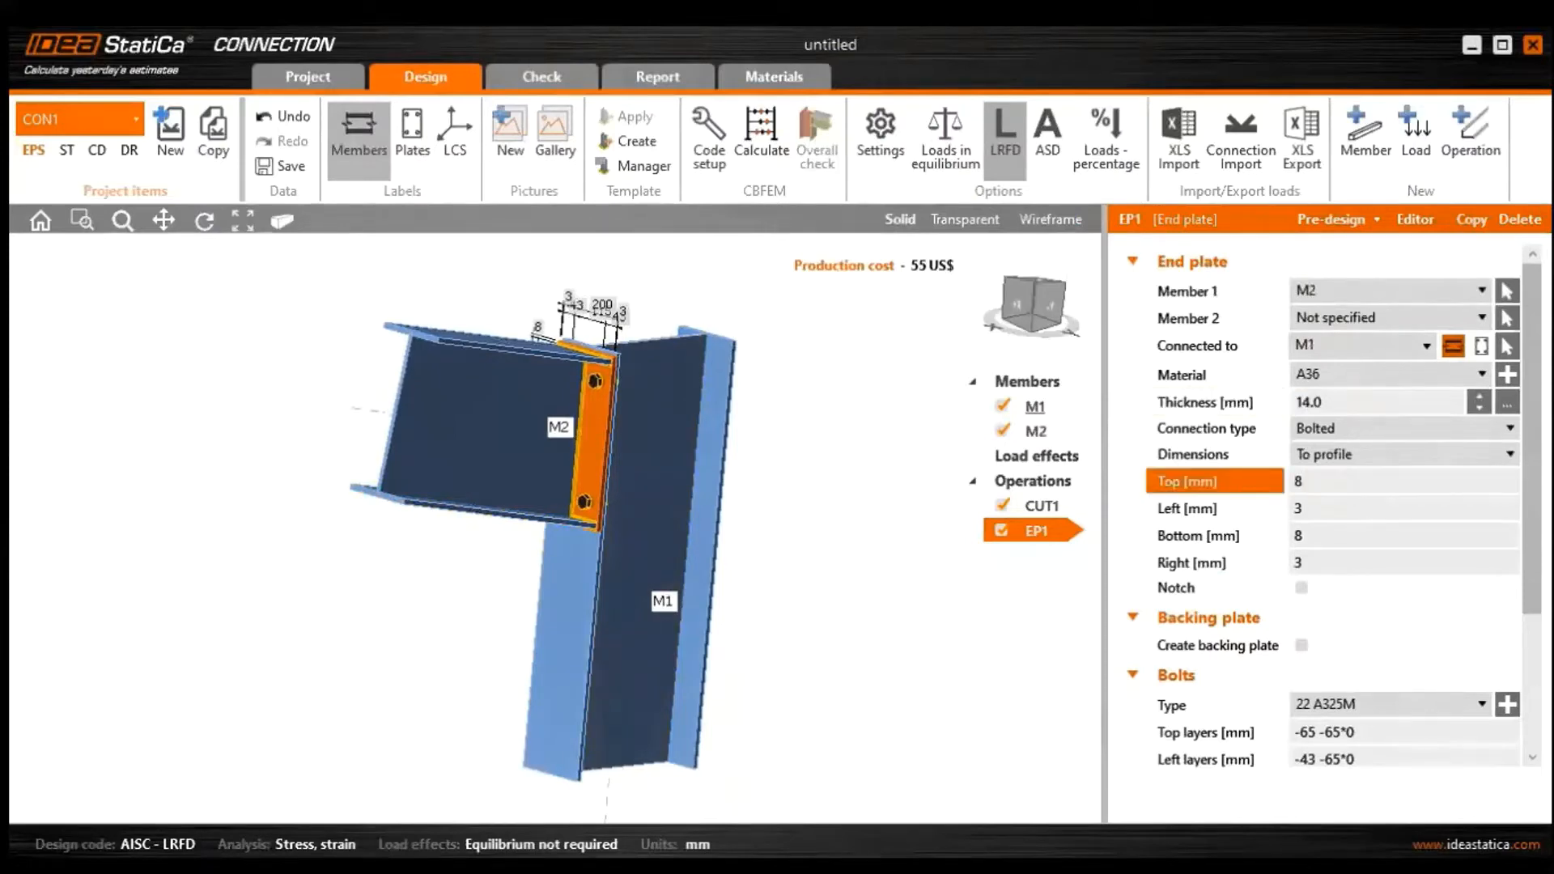
double_click(1342, 486)
text(10)
click(1320, 509)
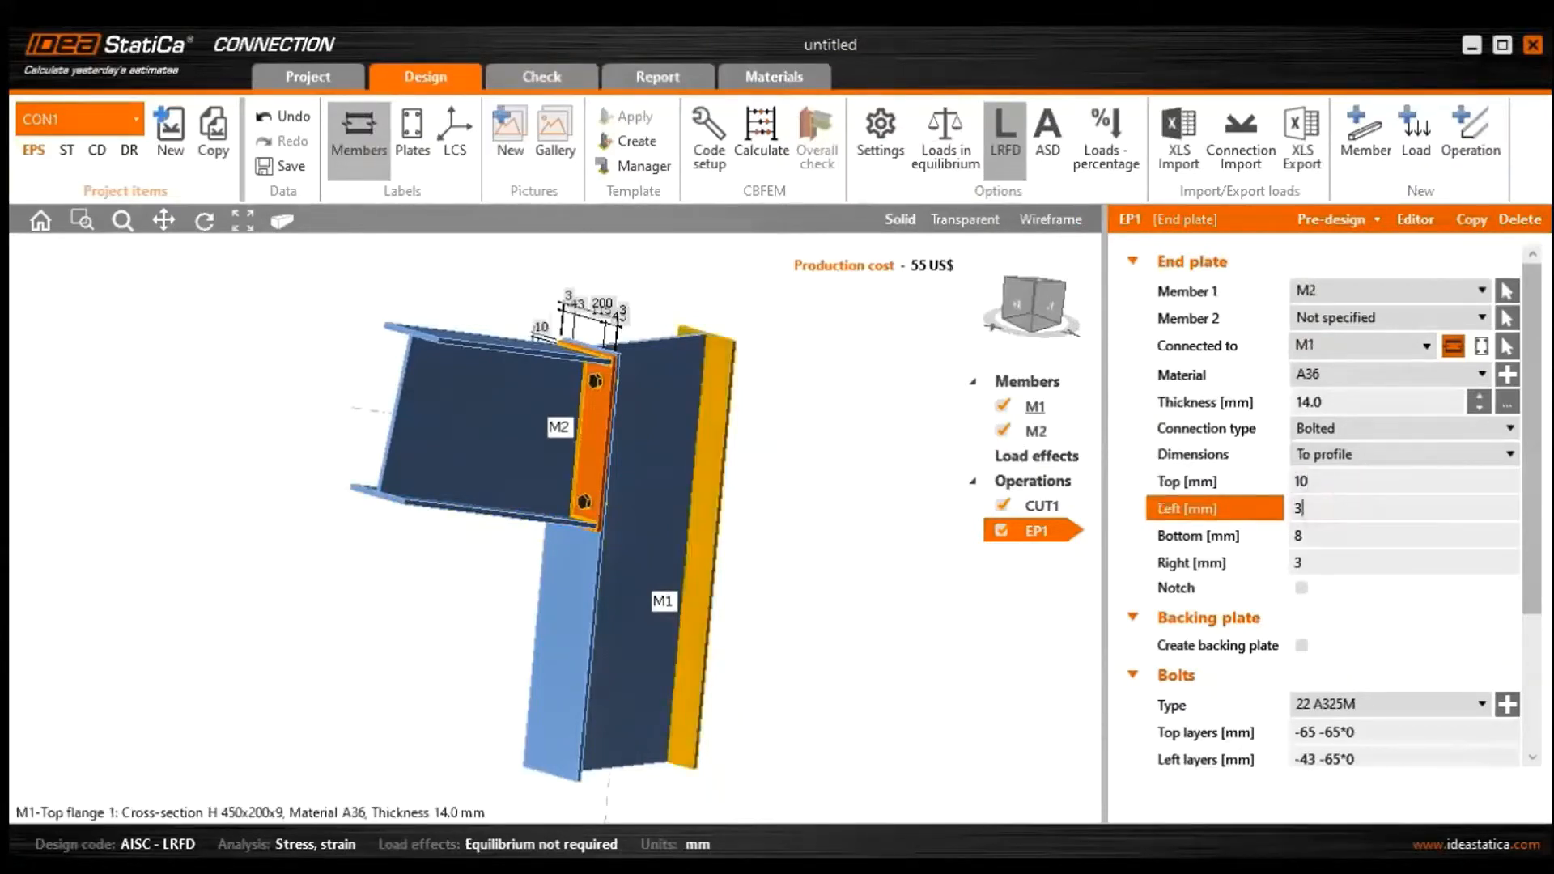
double_click(1356, 507)
text(0)
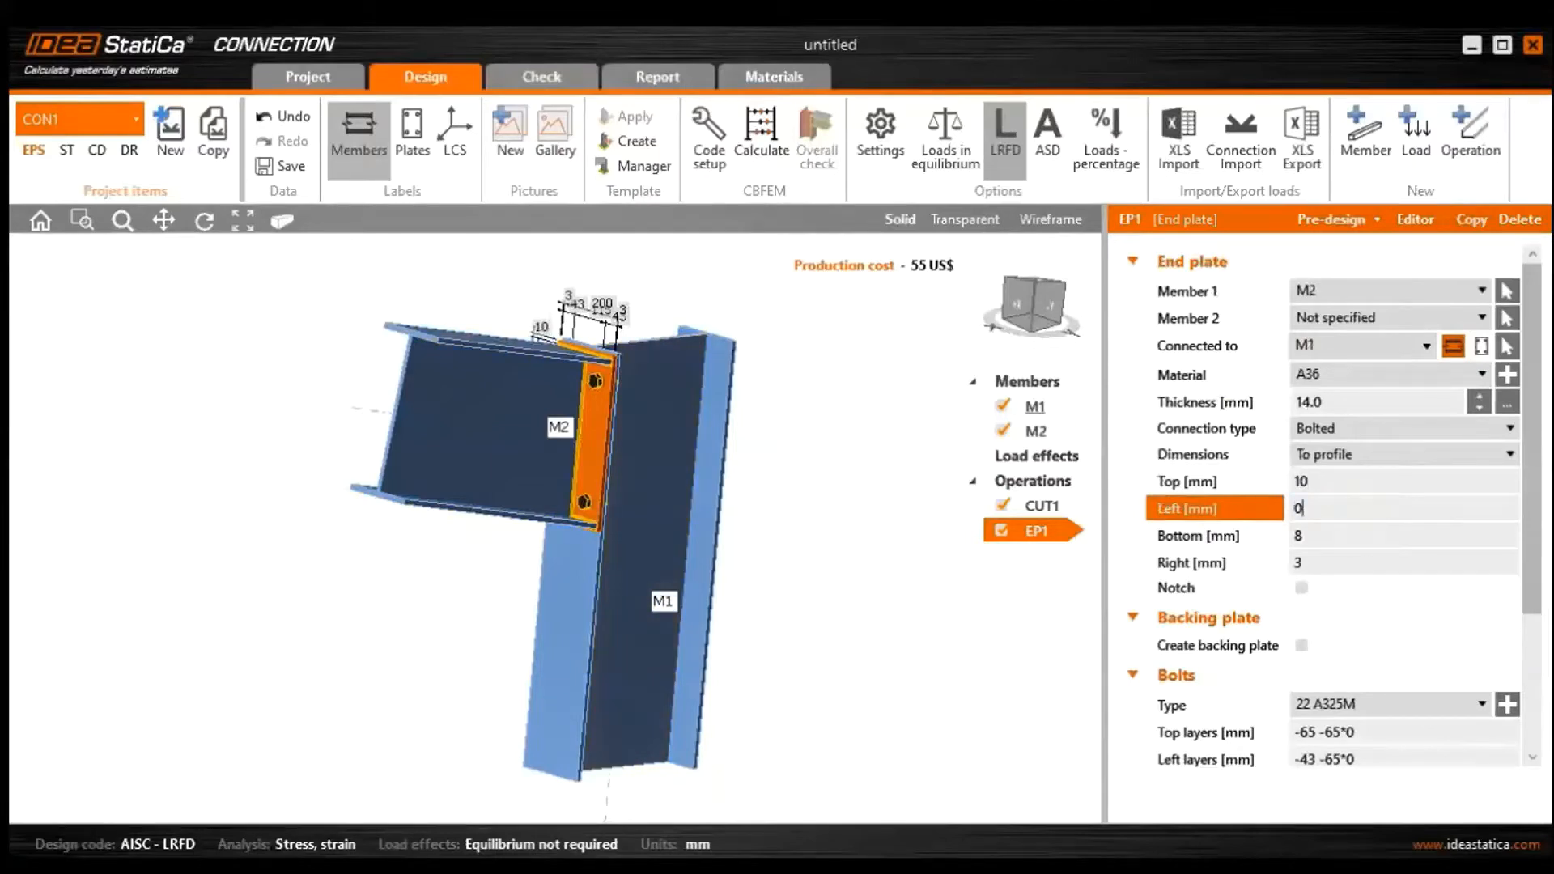
click(1325, 535)
double_click(1326, 534)
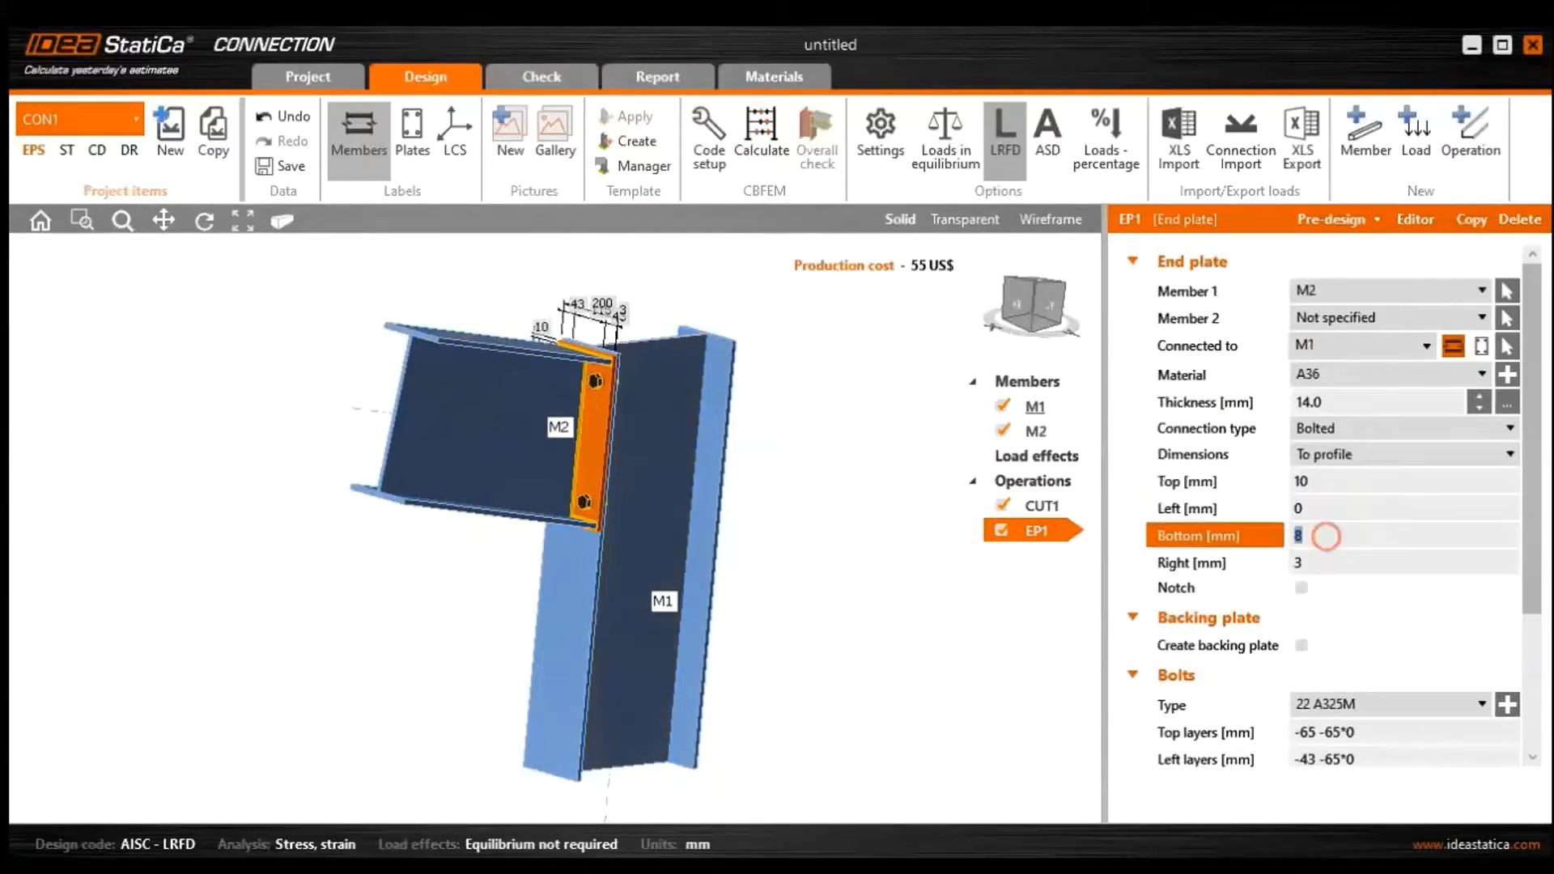
text(250)
double_click(1320, 562)
text(0)
click(1342, 541)
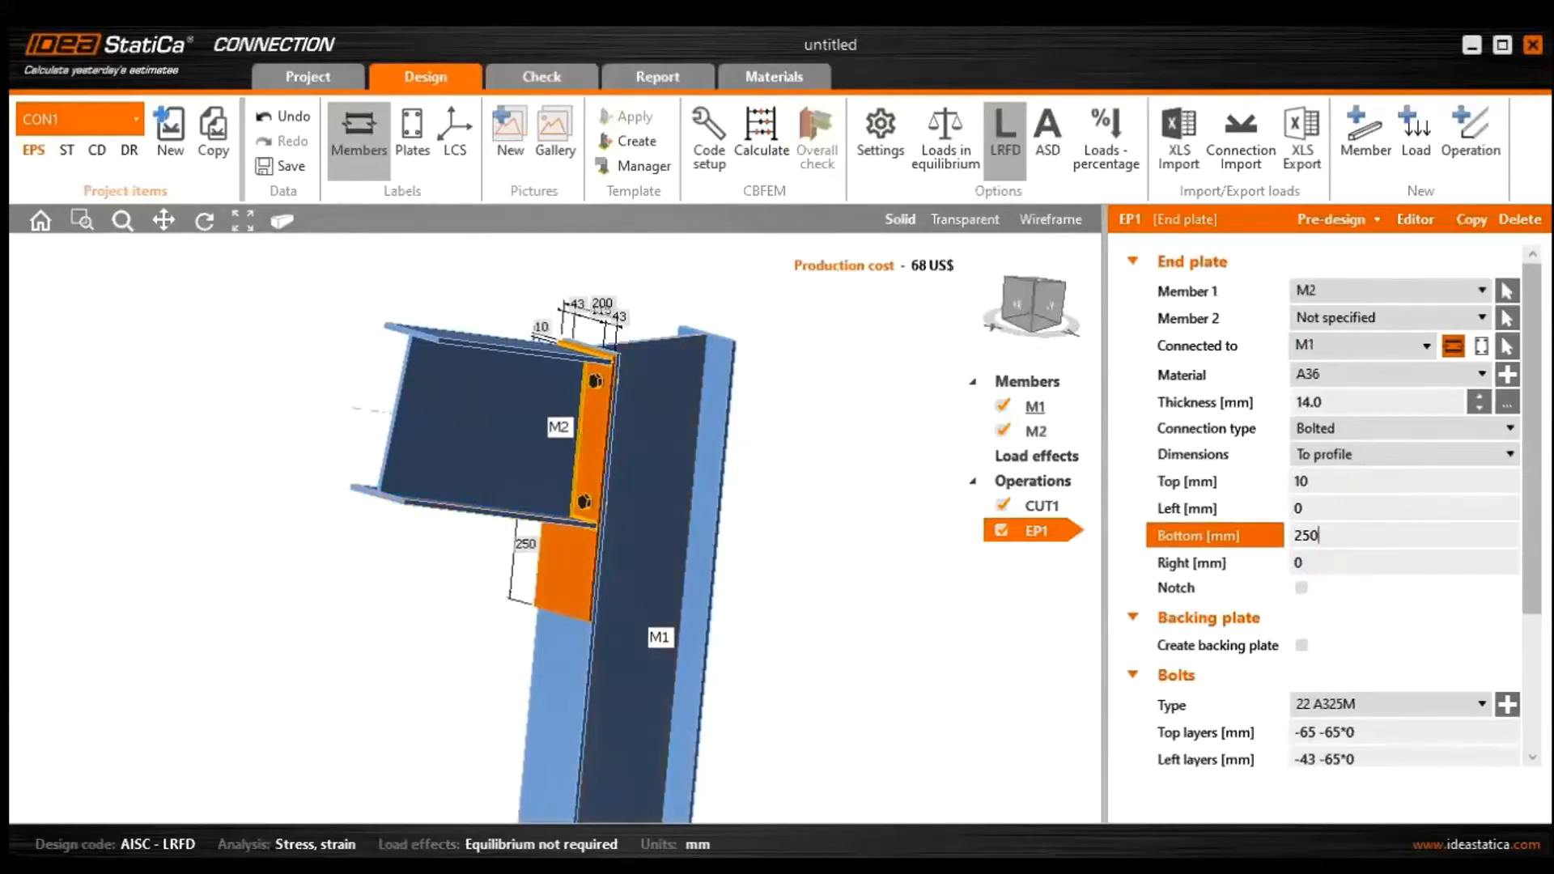
Keep the 22 A325M bolt type and set the end plate's top bolt layers to -50 -90*3 -85 mm
middle_drag(694, 567, 647, 534)
scroll(696, 529, down, 2)
scroll(695, 530, up, 2)
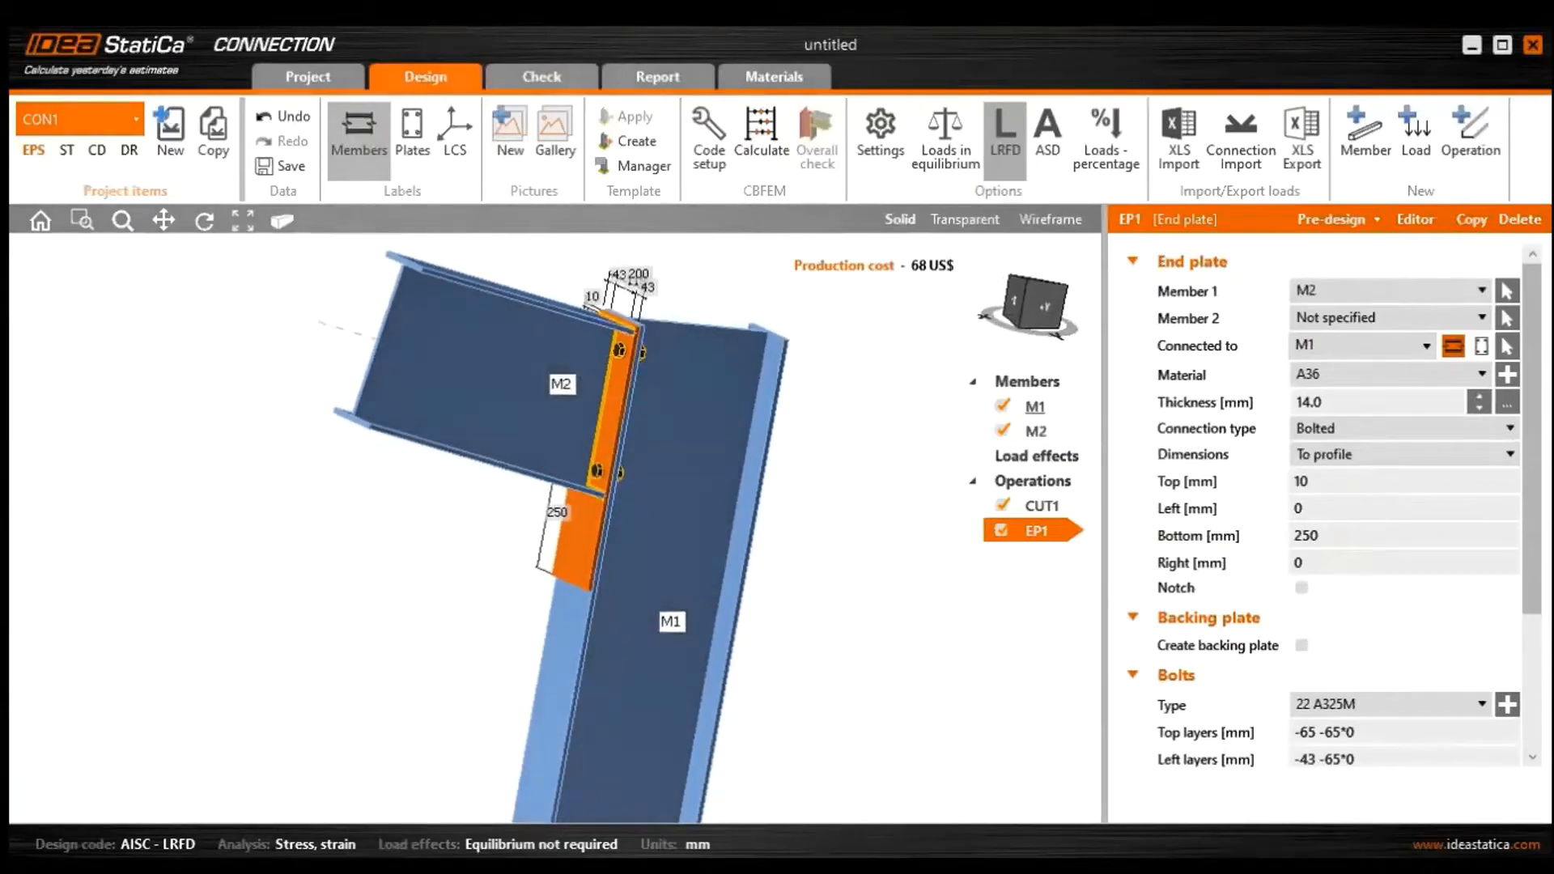
scroll(1387, 624, down, 3)
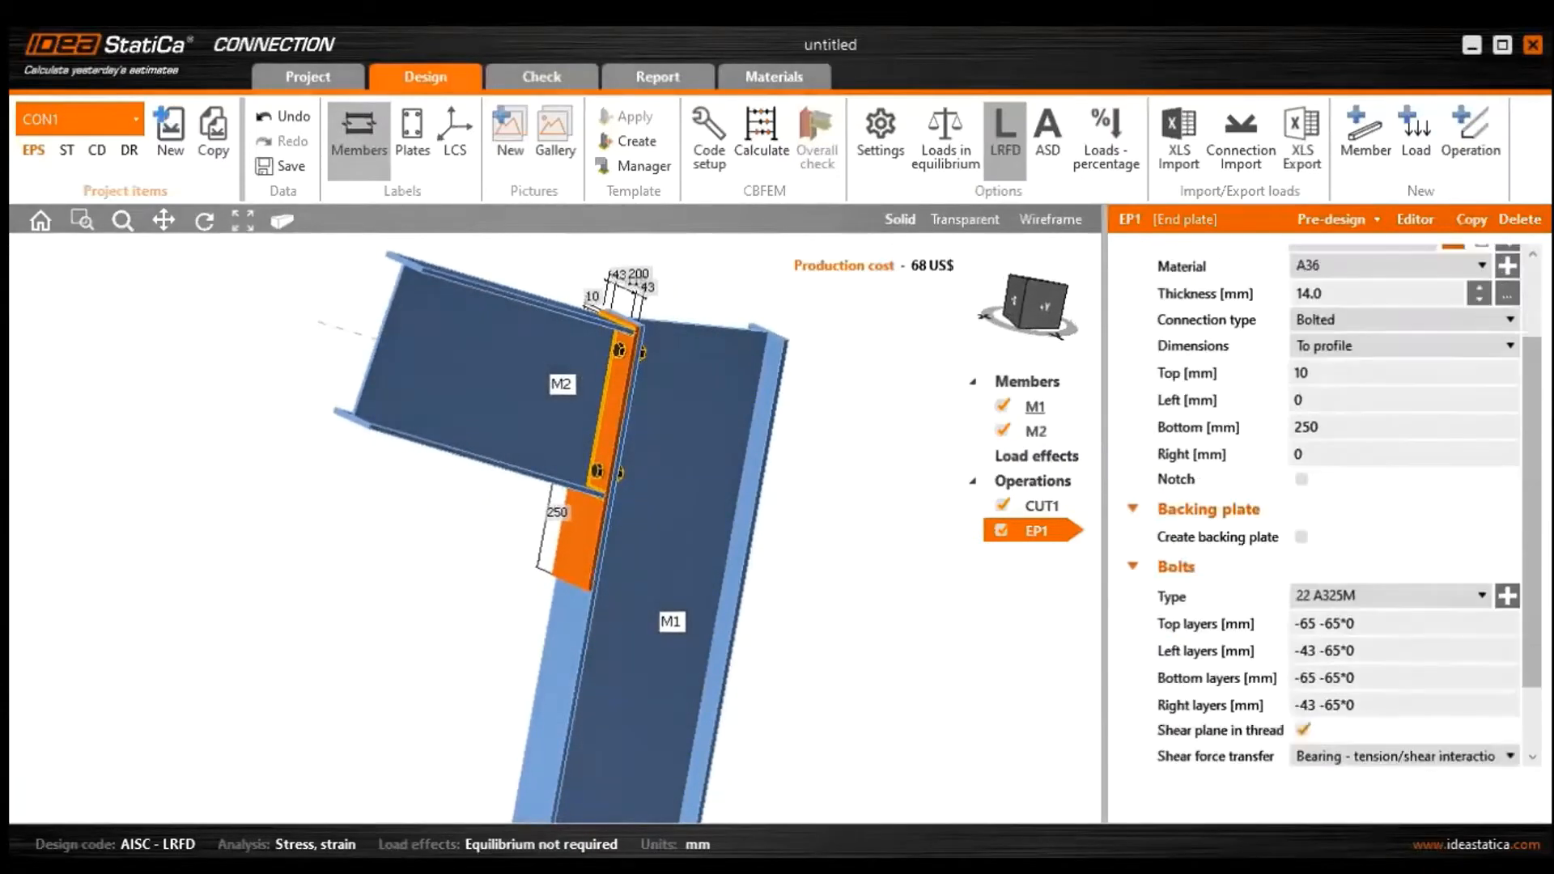
click(1380, 542)
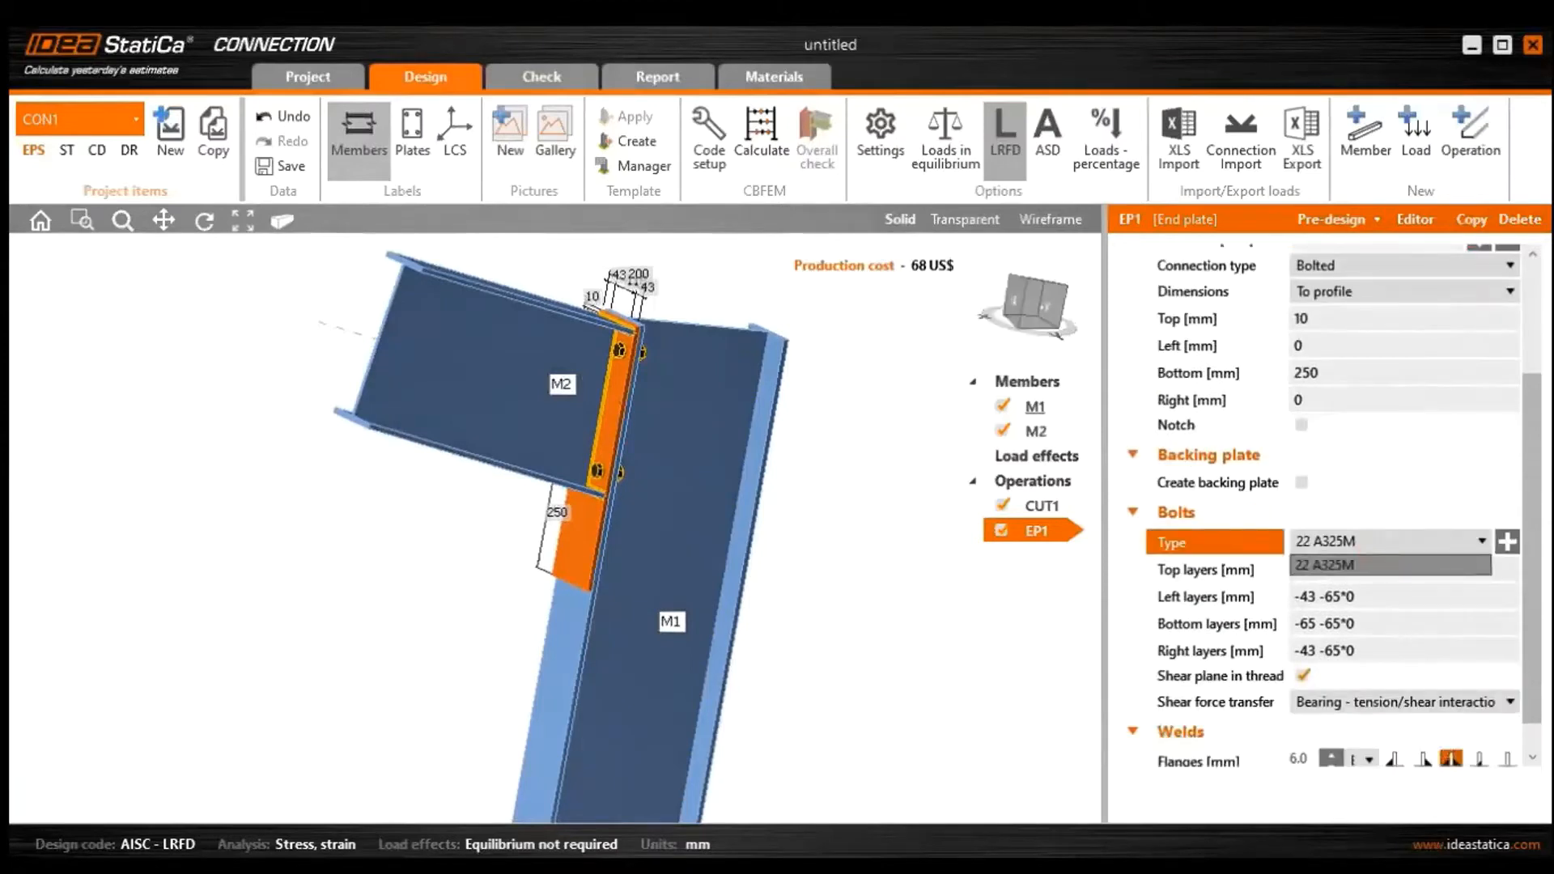
click(1346, 565)
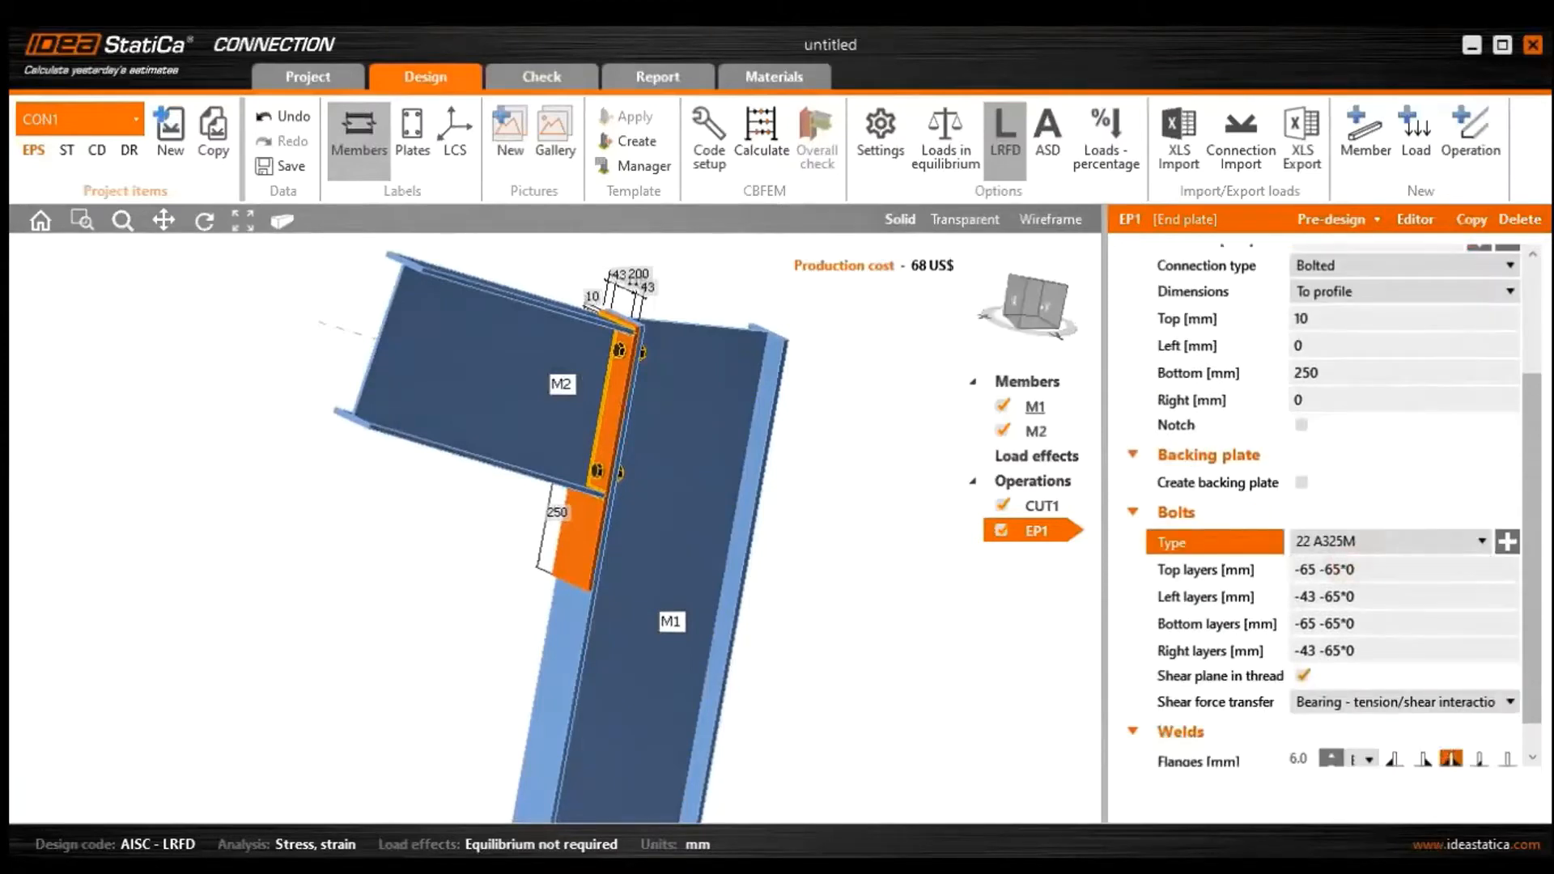
click(1391, 573)
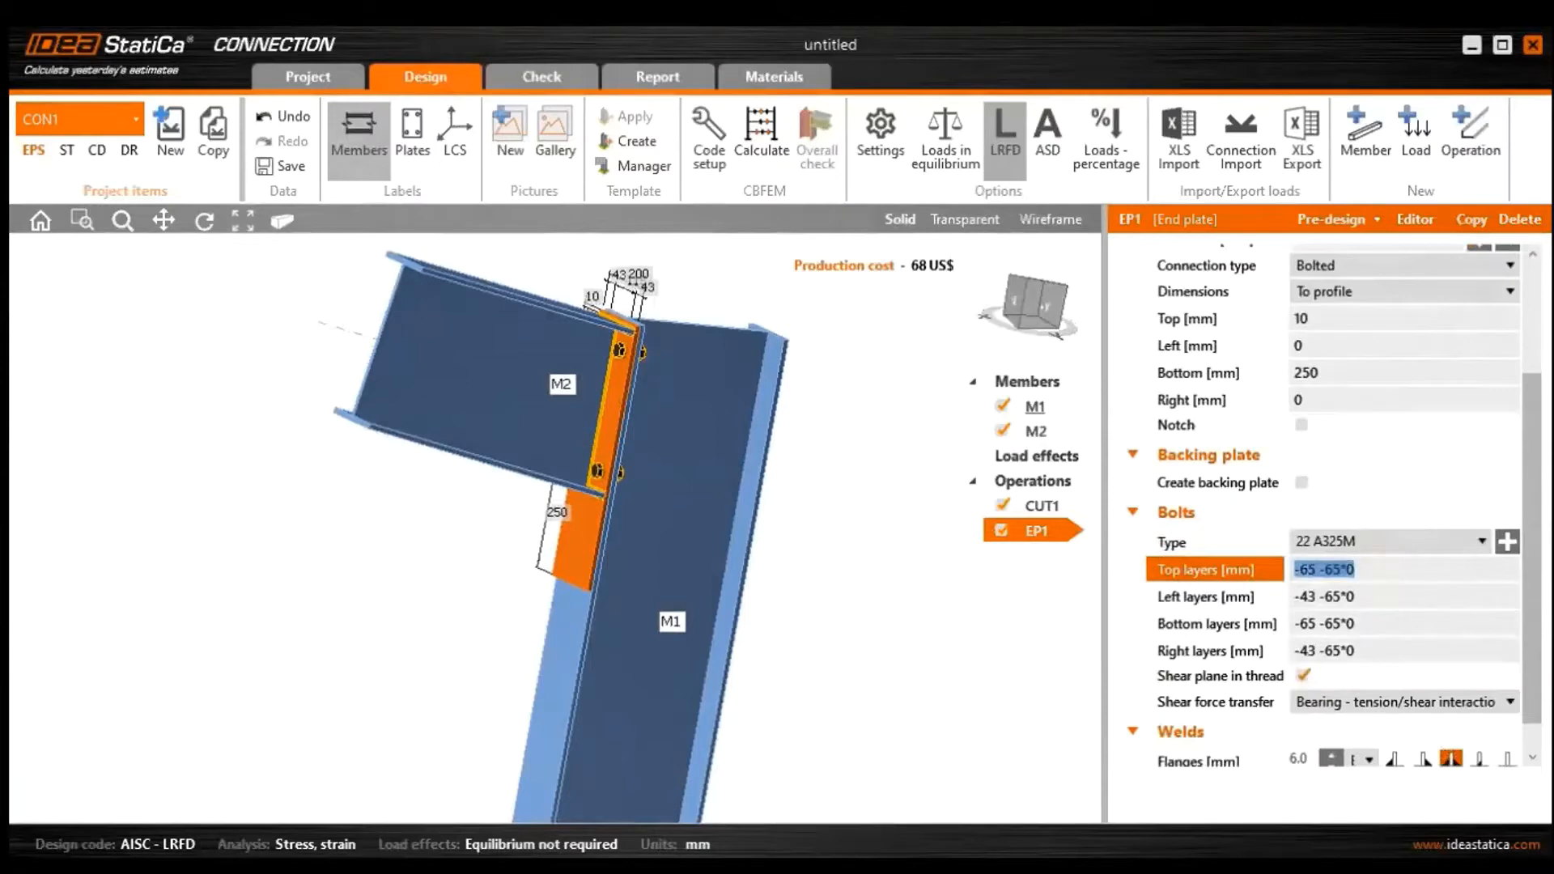
text(-)
text(50 -90)
text(^)
key(BackSpace)
text(*3 -85)
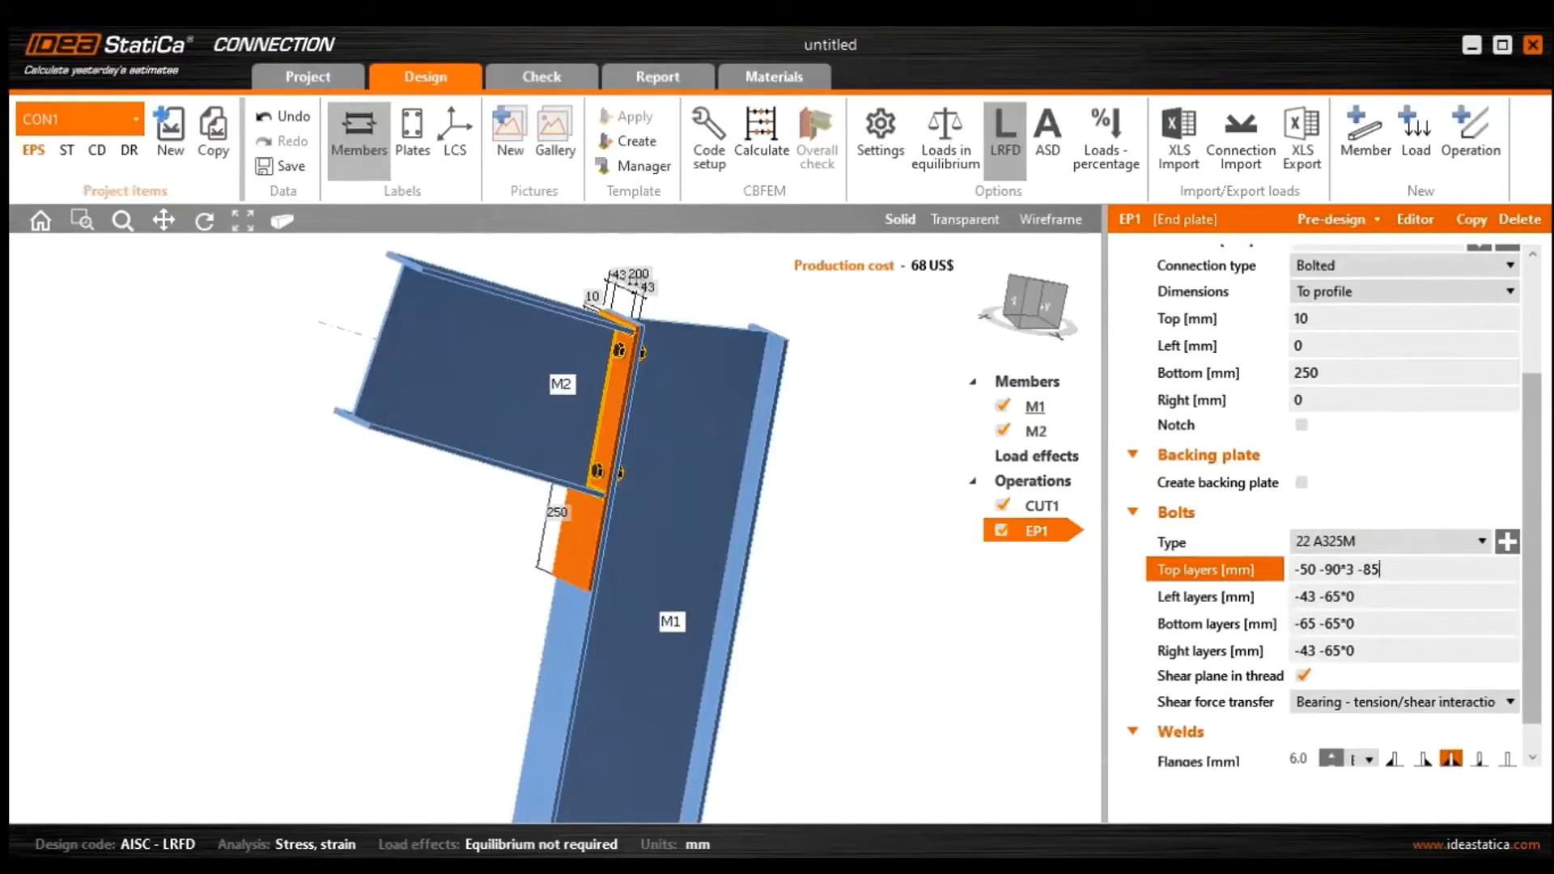
Set the end plate's left and right bolt layers to -43 mm and its bottom layers to 63 80 mm
drag(1379, 597, 1316, 596)
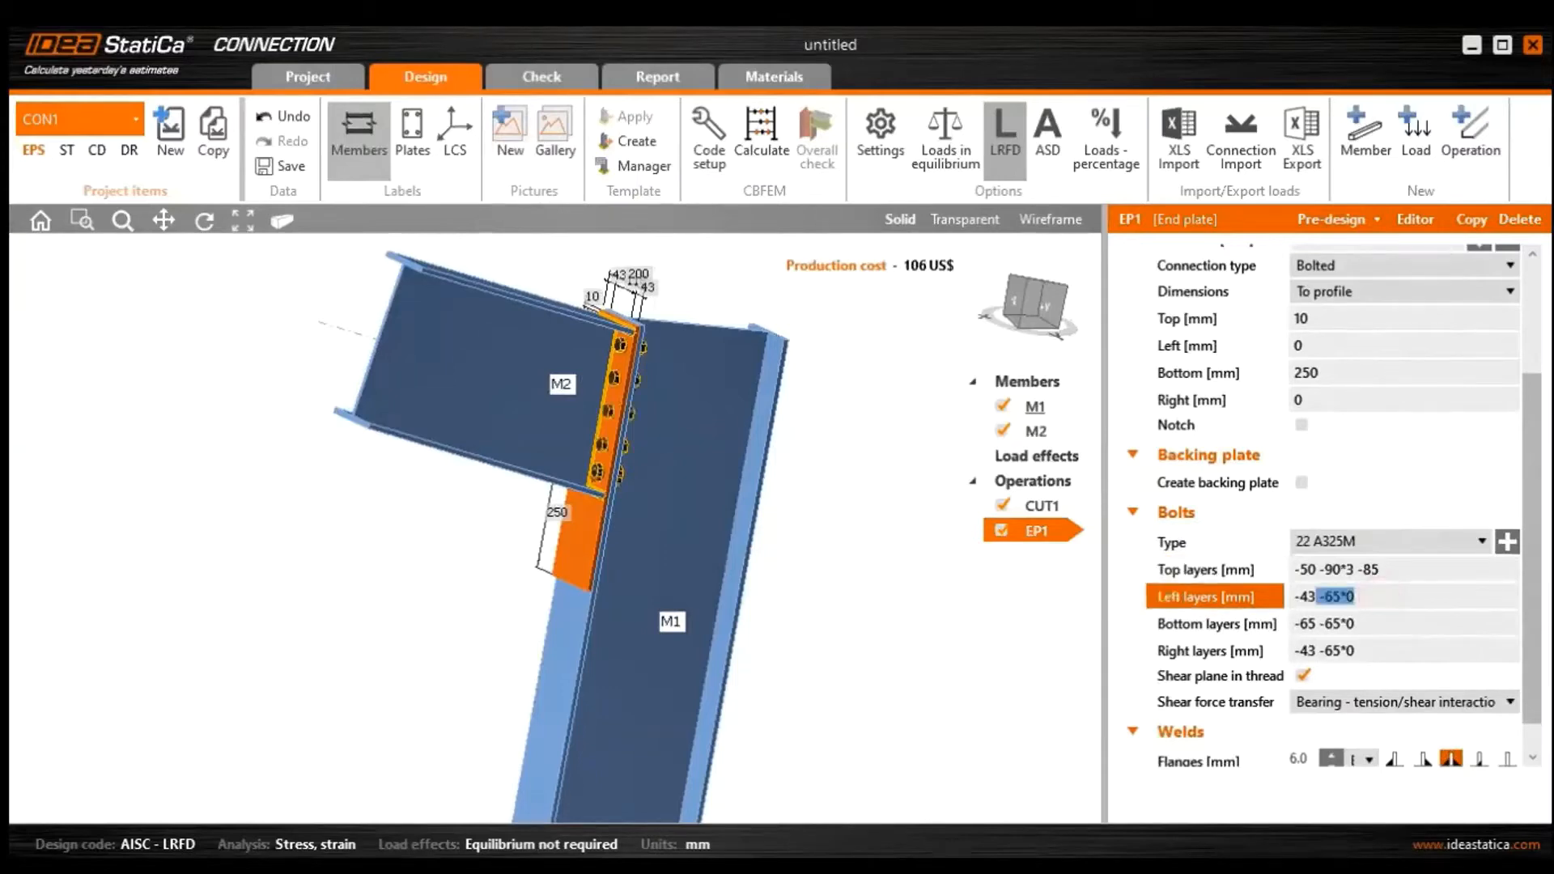
key(BackSpace)
double_click(1339, 650)
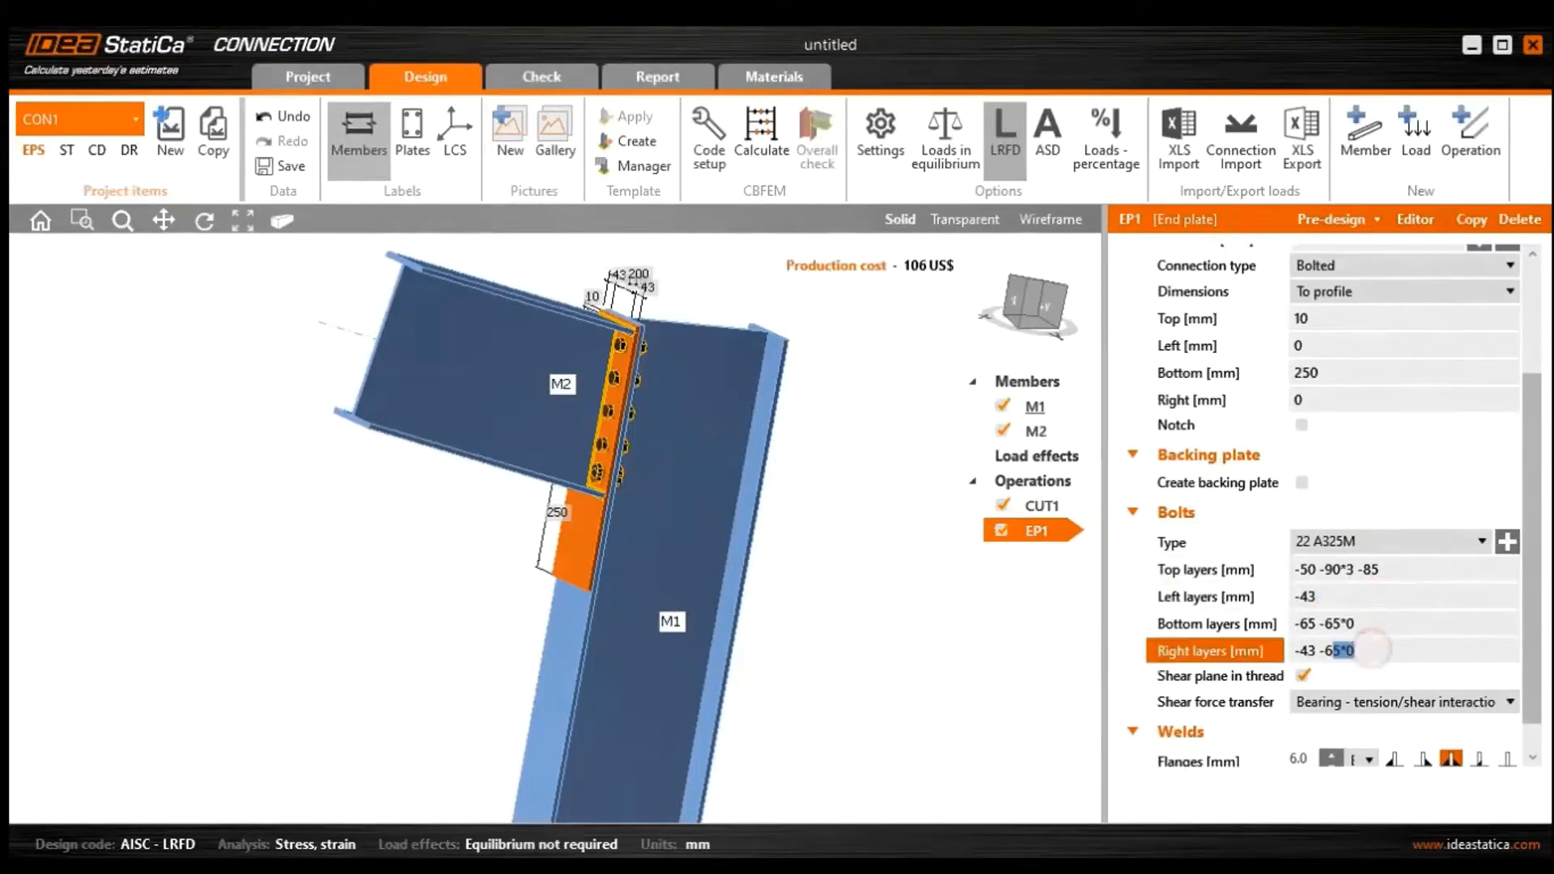
key(BackSpace)
double_click(1396, 624)
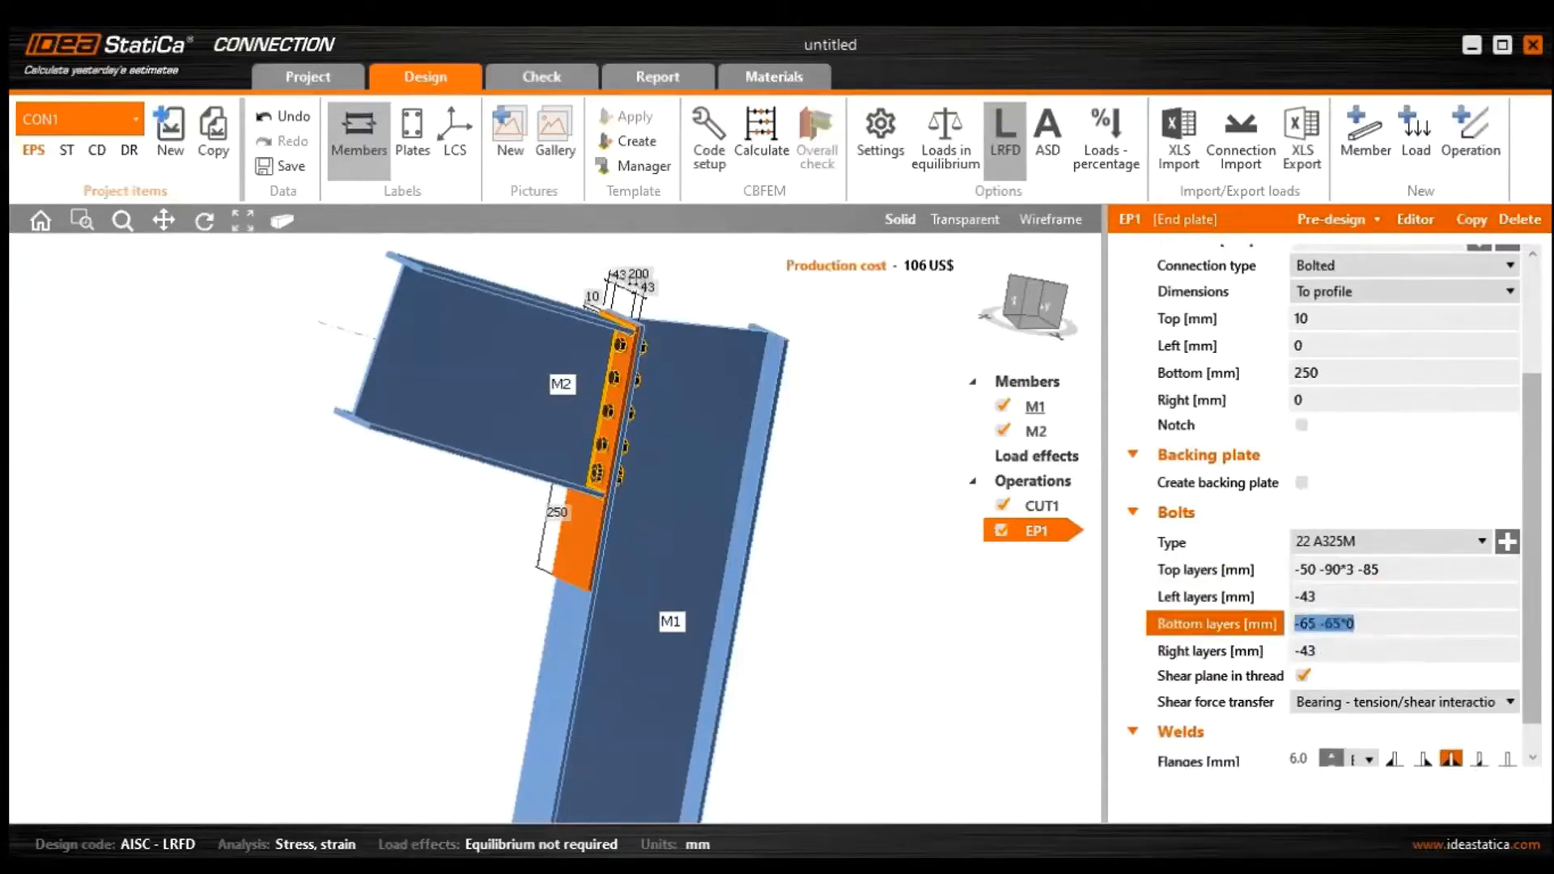
text(63 80)
click(1346, 596)
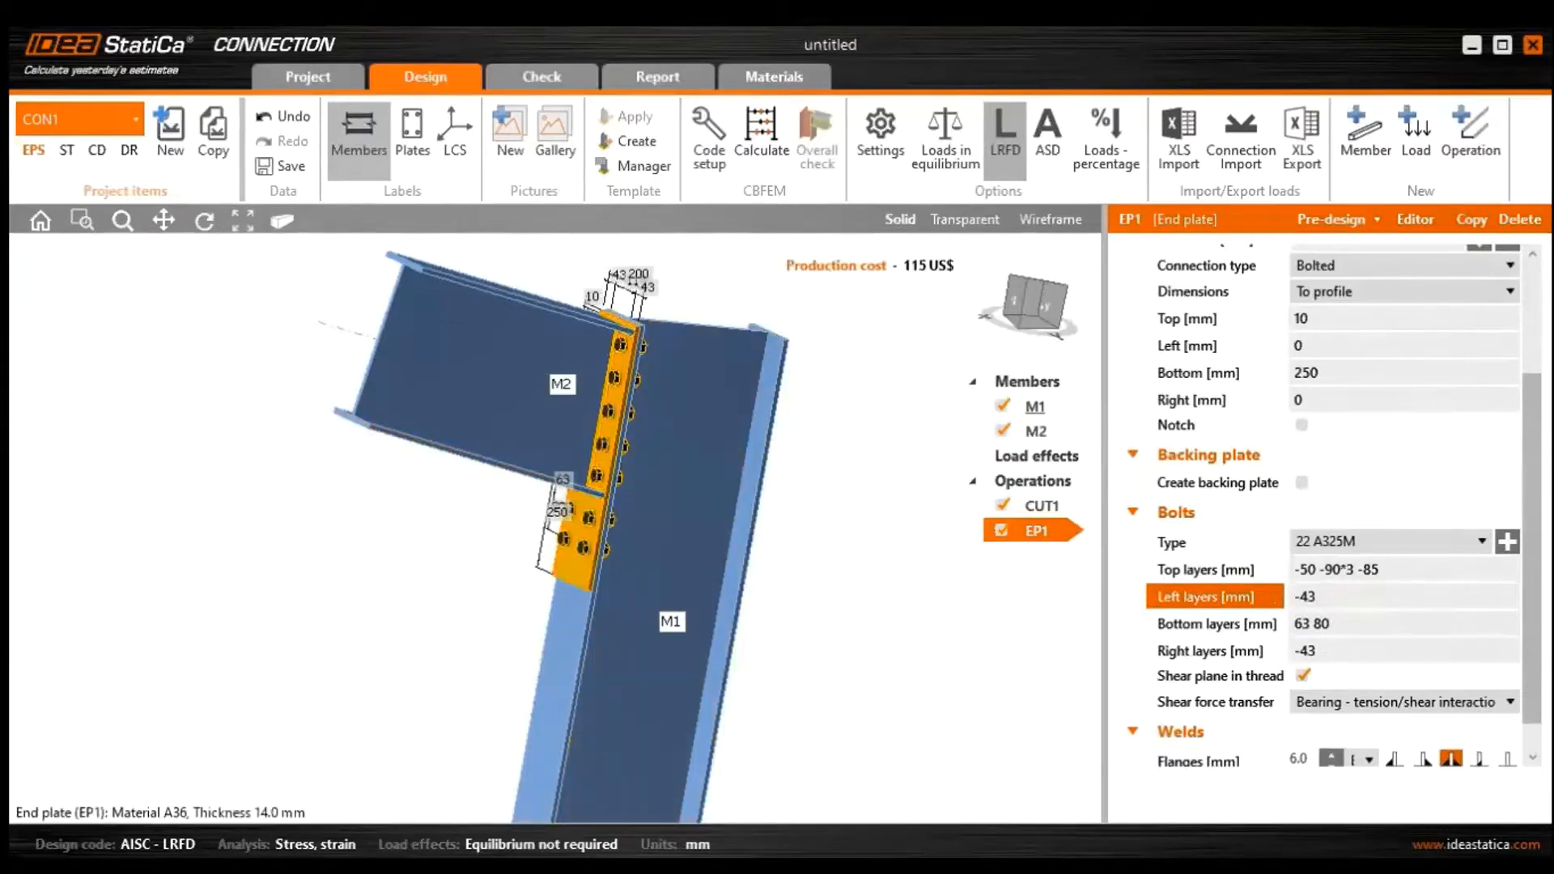
Add a Widener operation to the connection
right_click(1036, 486)
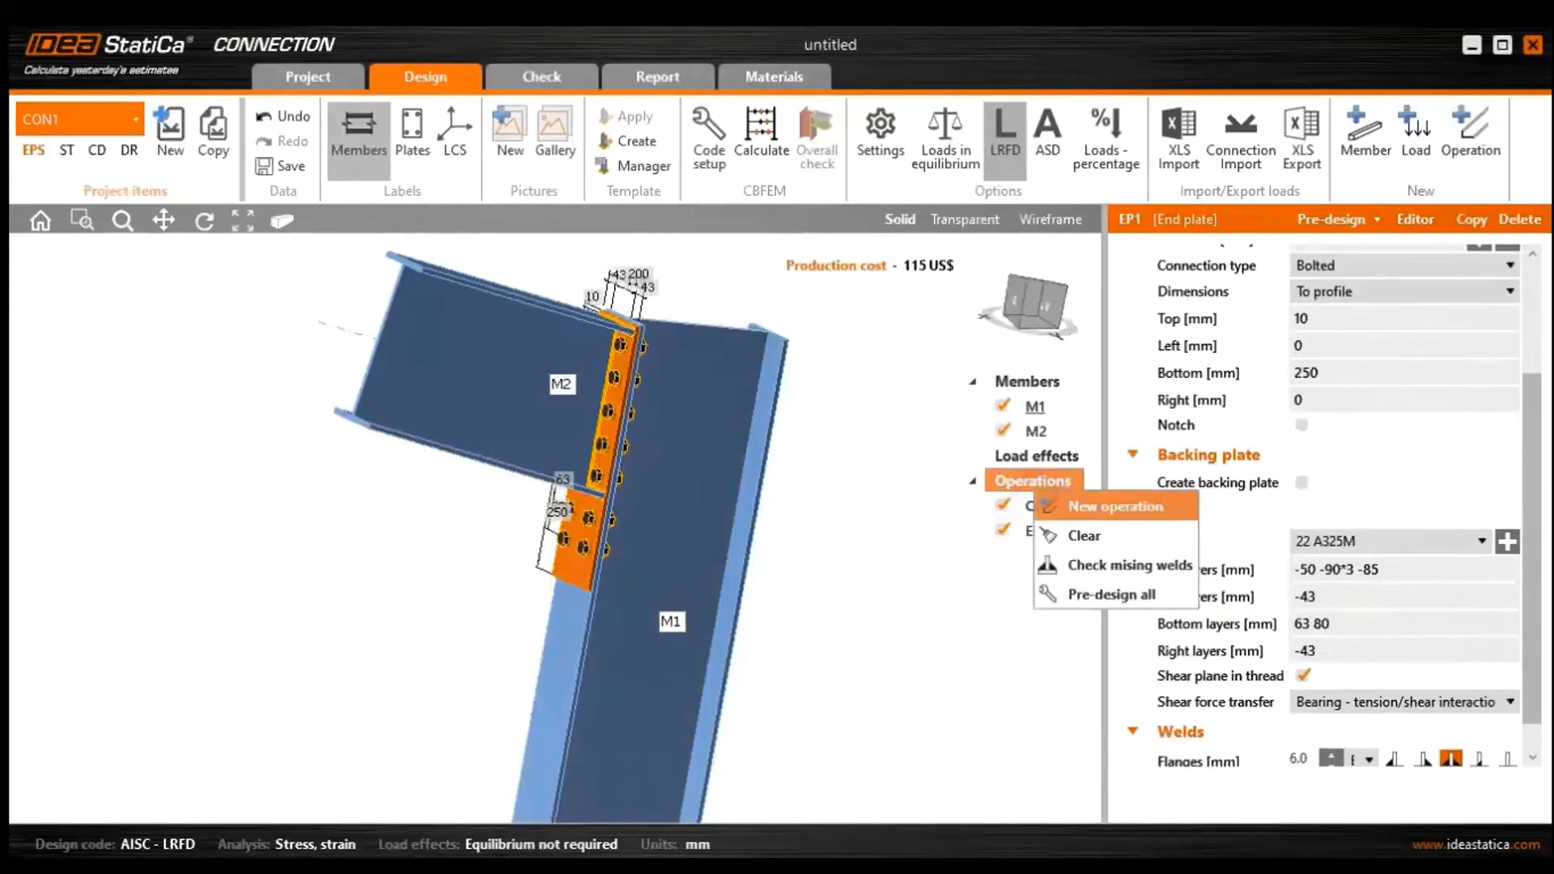
click(1108, 506)
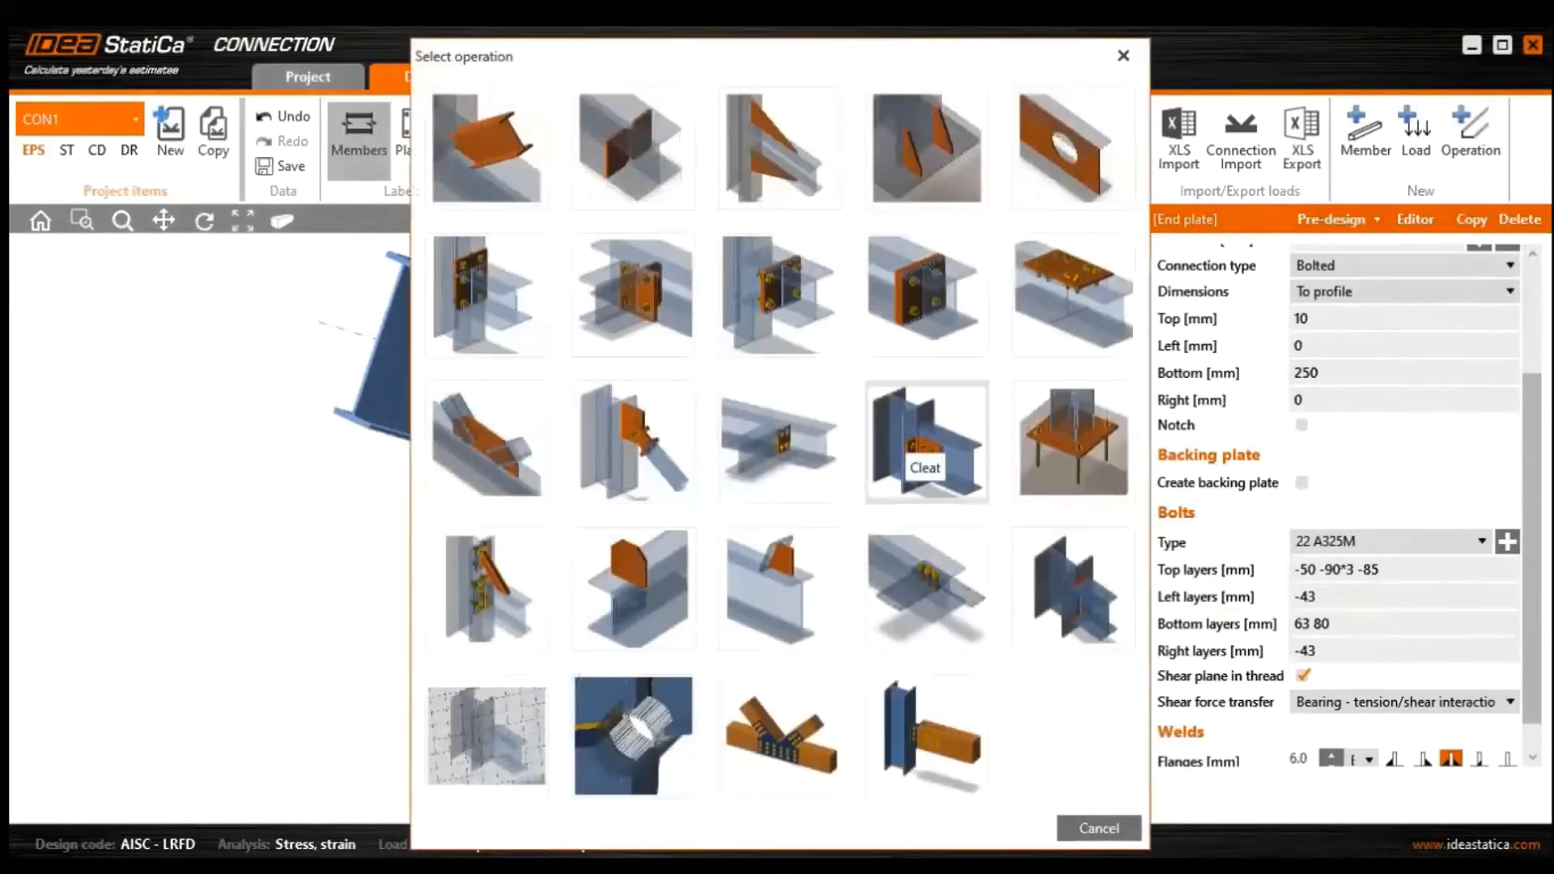
click(809, 187)
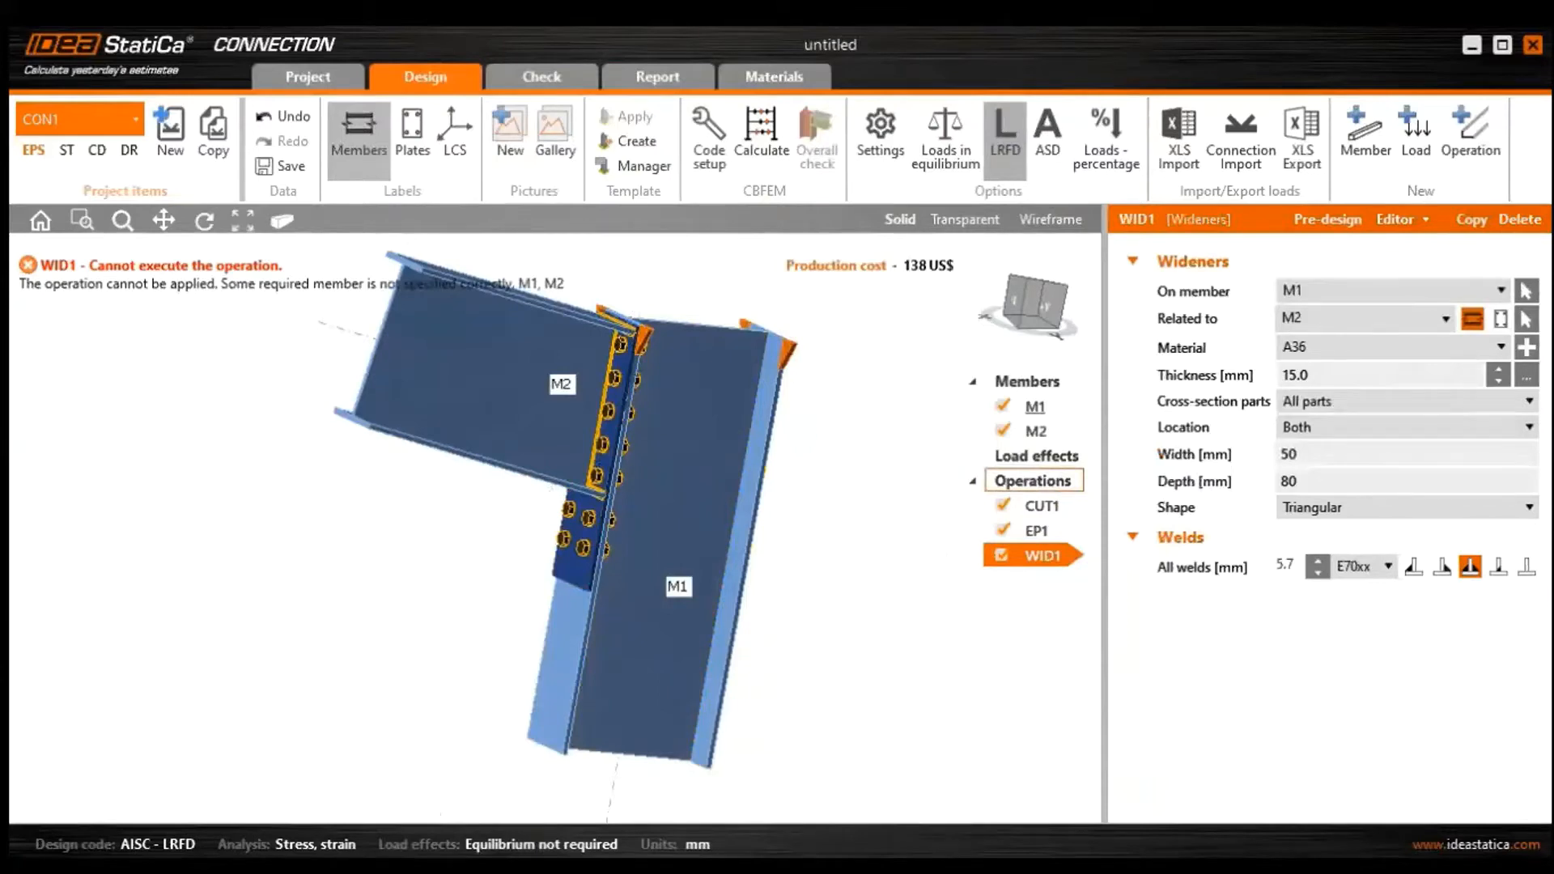
Apply the widener to rafter M2 and relate it to end plate EP1 instead of a member
click(1331, 290)
click(1292, 332)
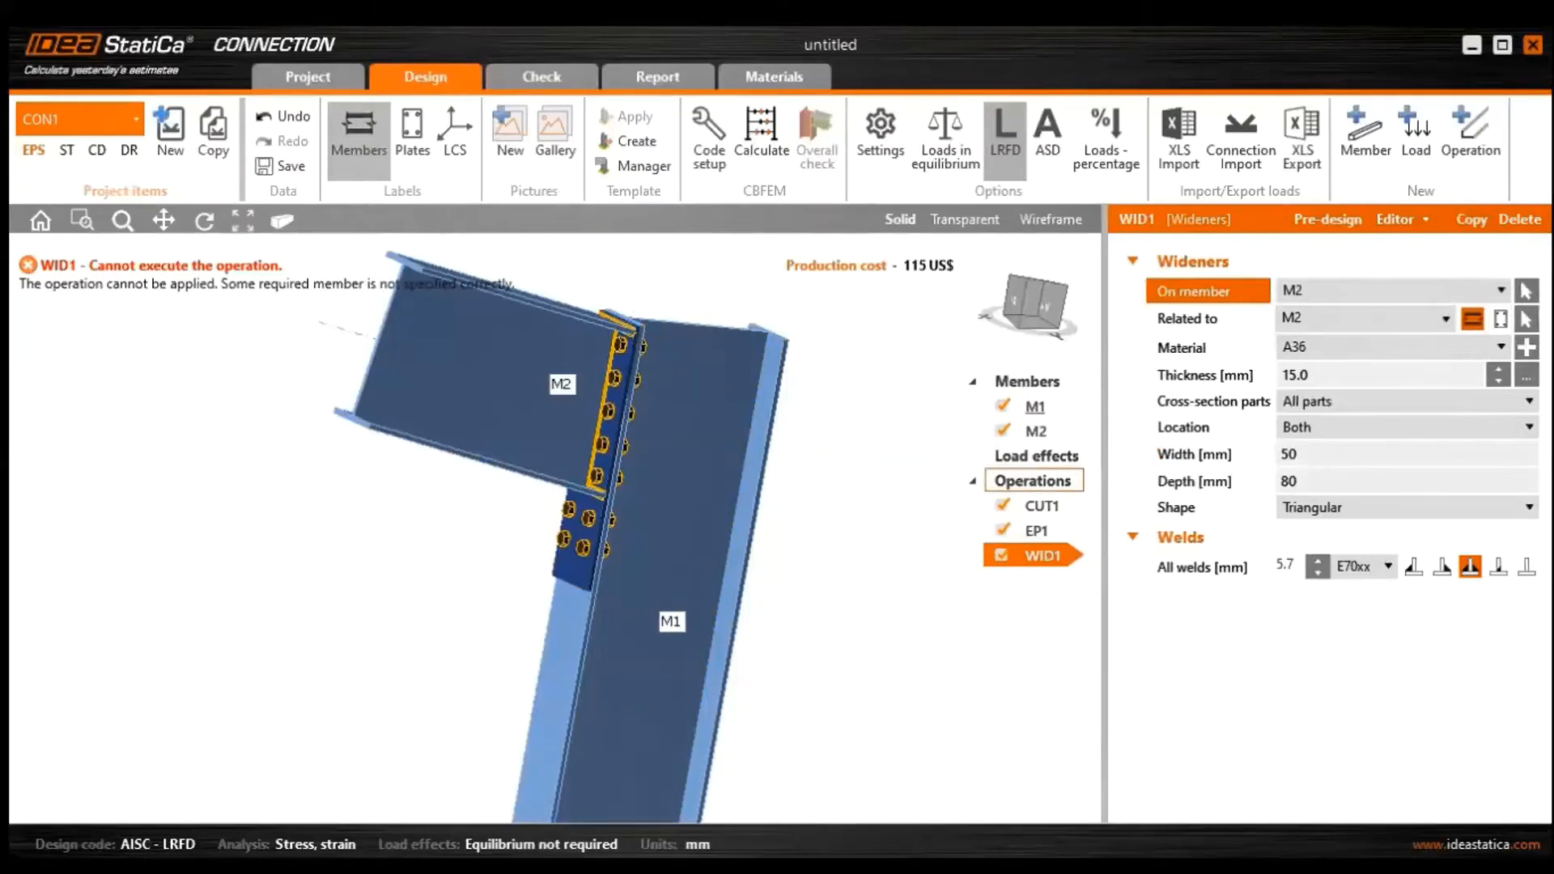
click(1356, 317)
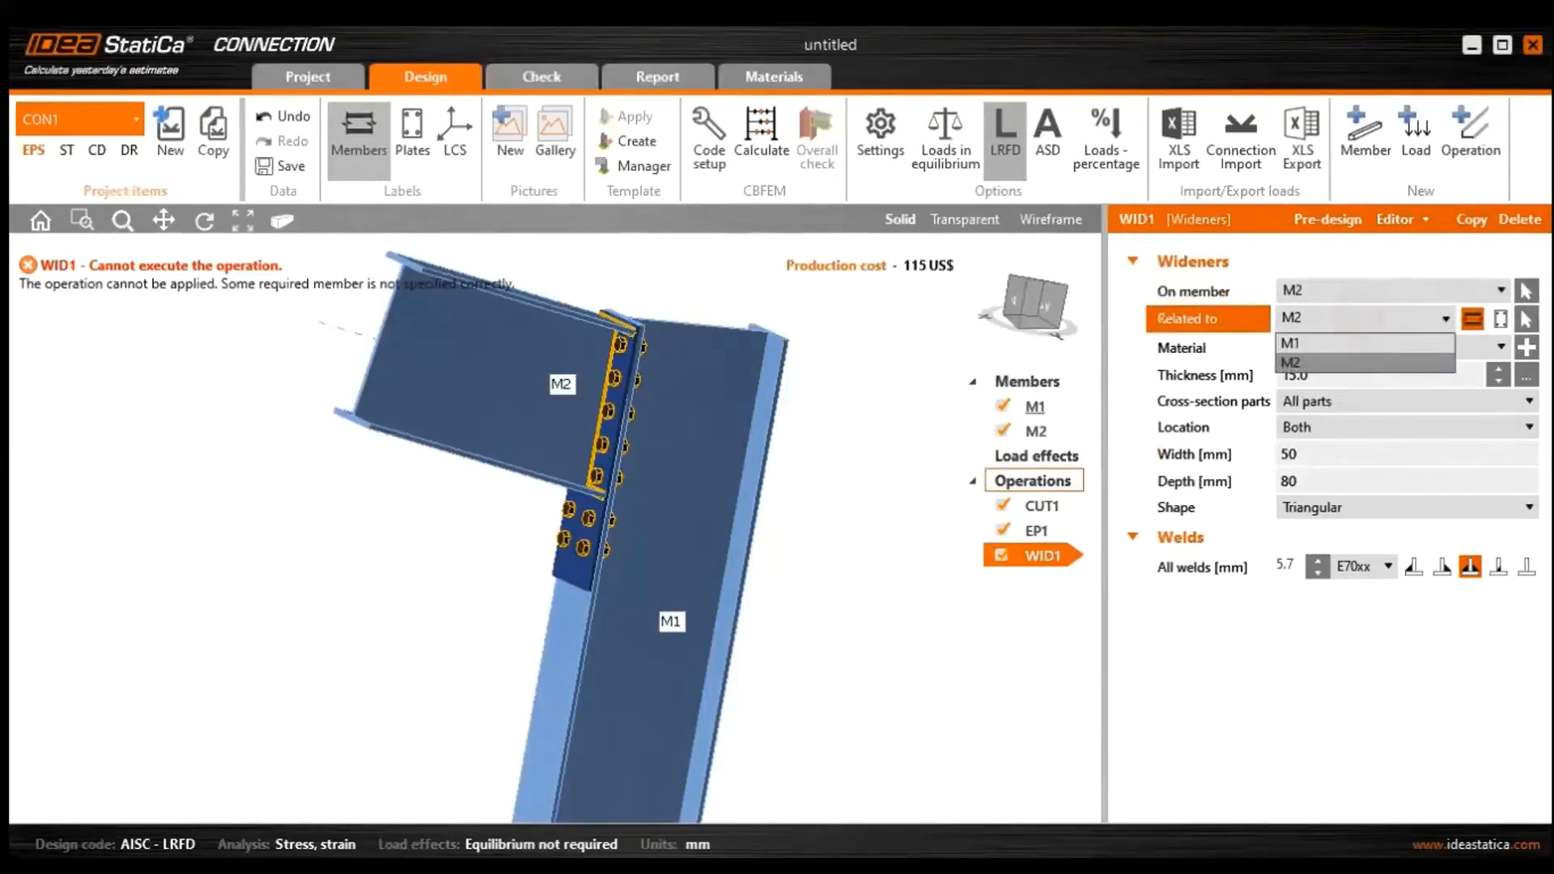
click(1373, 330)
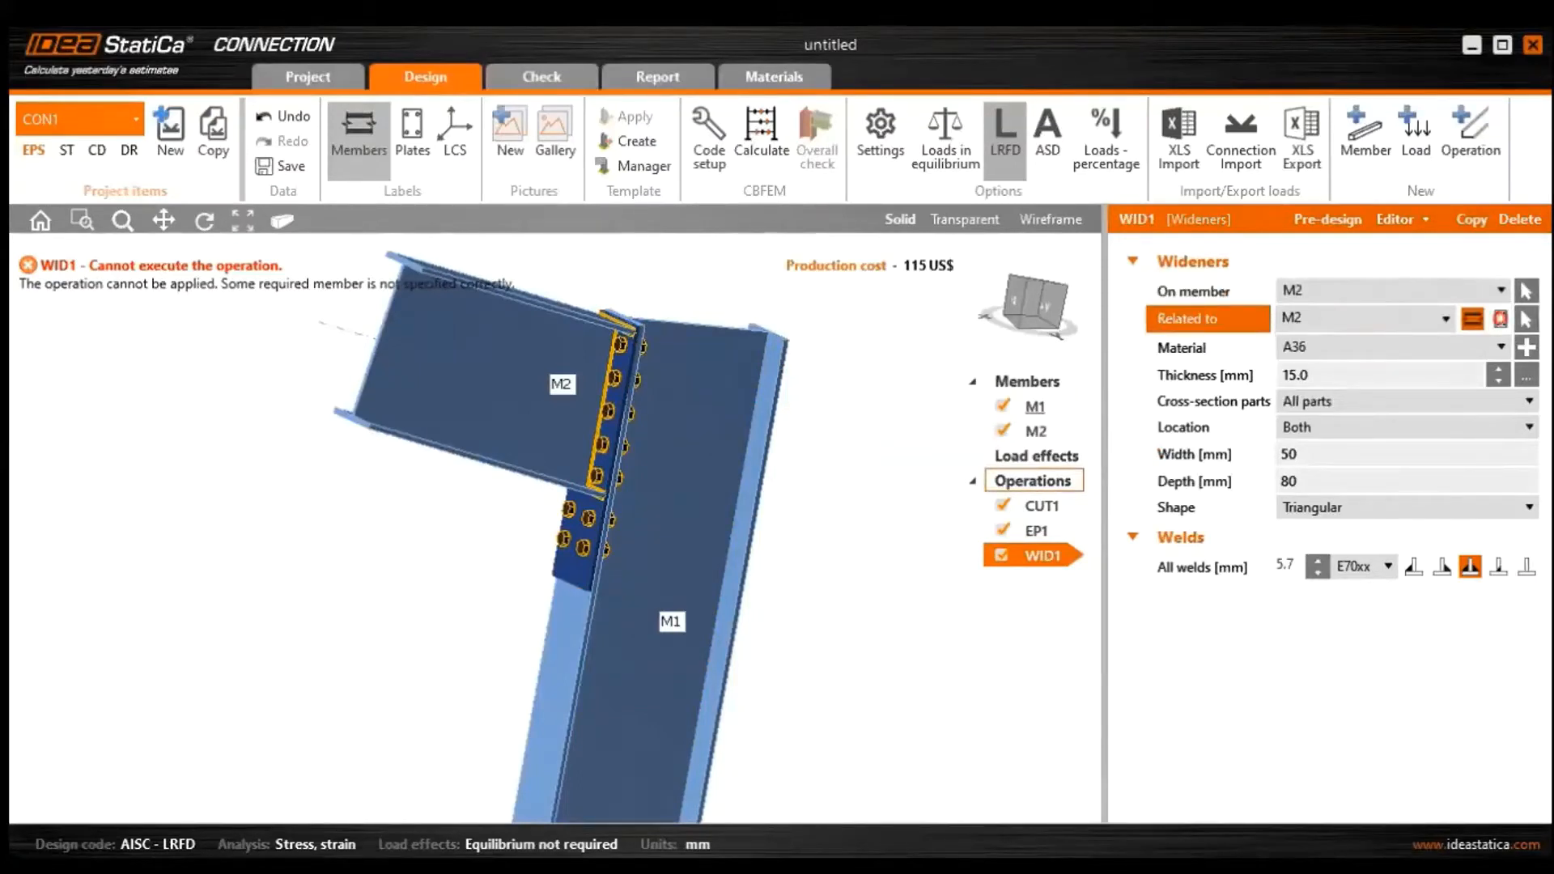
click(1499, 318)
click(1393, 319)
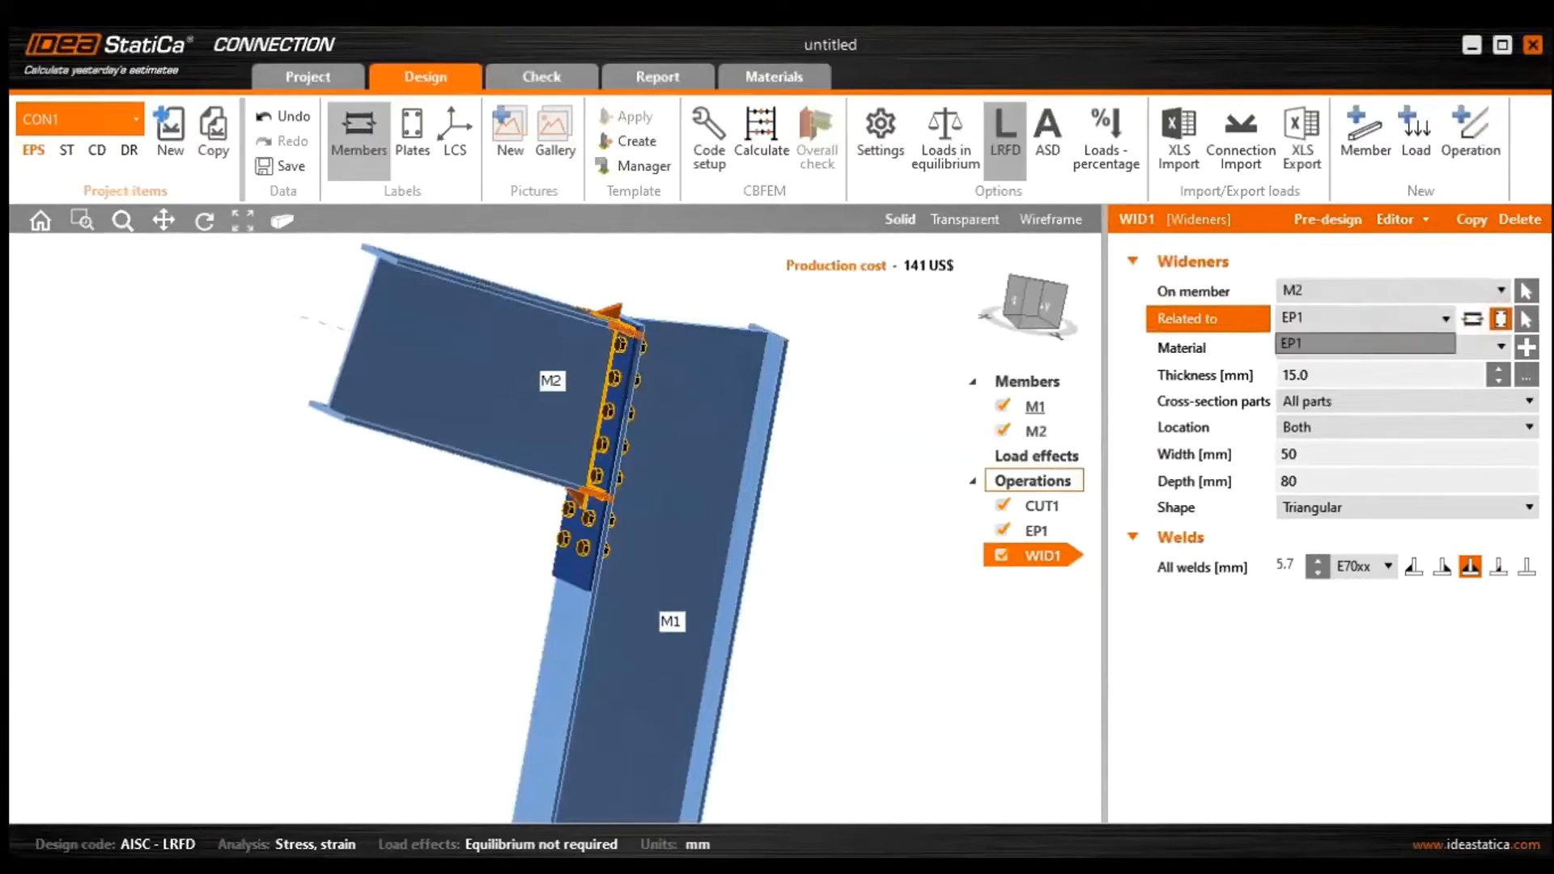
click(1341, 347)
scroll(557, 506, up, 3)
mouse_move(594, 599)
middle_down()
mouse_move(720, 595)
mouse_move(608, 598)
middle_up()
scroll(609, 599, down, 5)
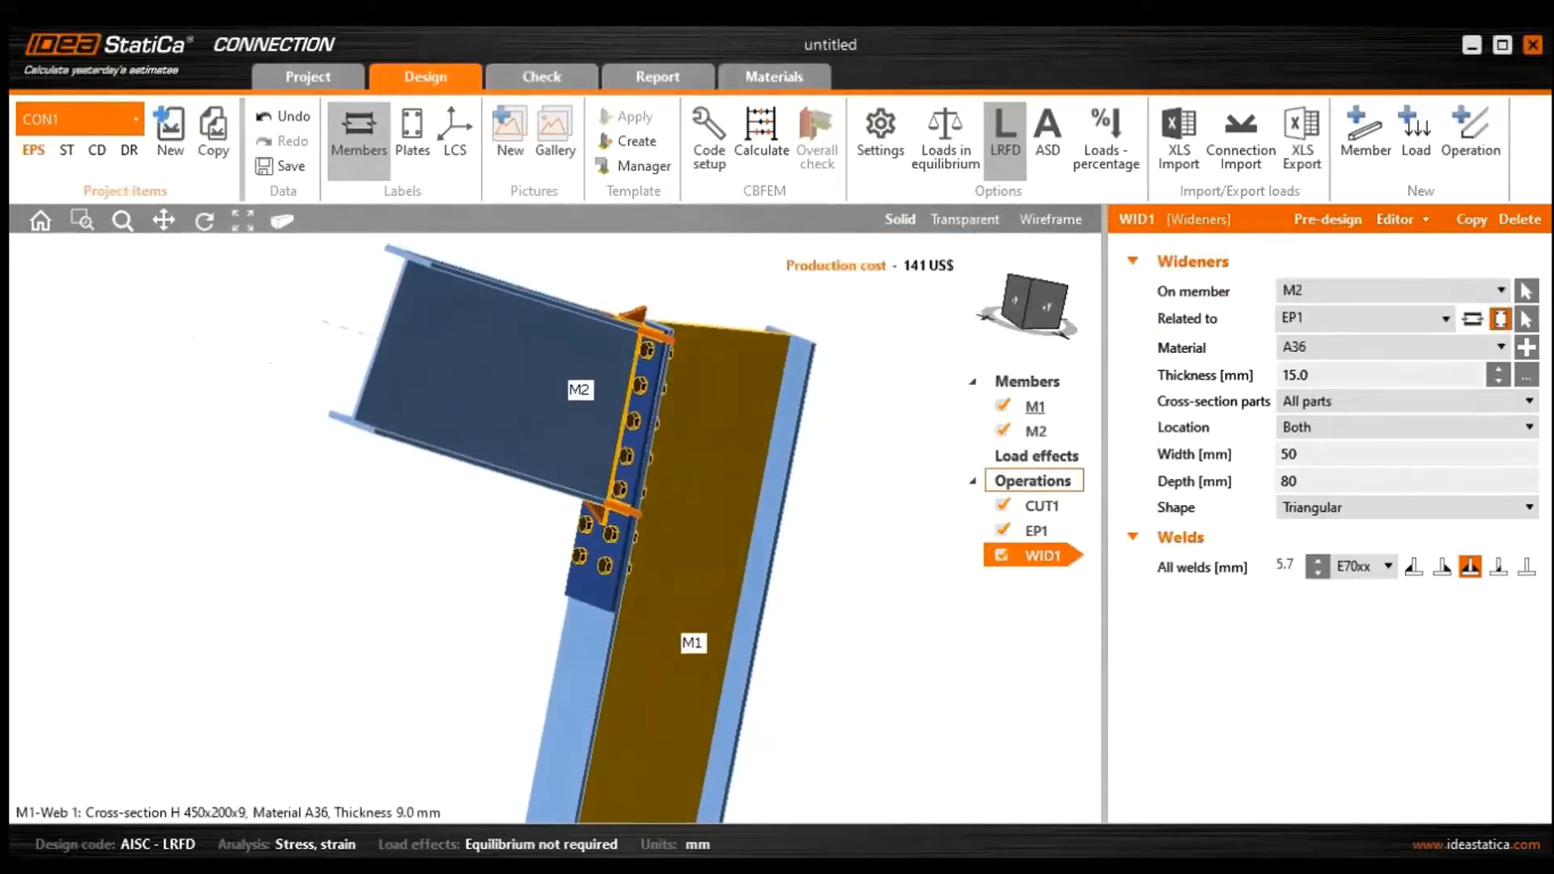
Set the widener's thickness to 9 mm and restrict its cross-section parts to Webs
click(1329, 374)
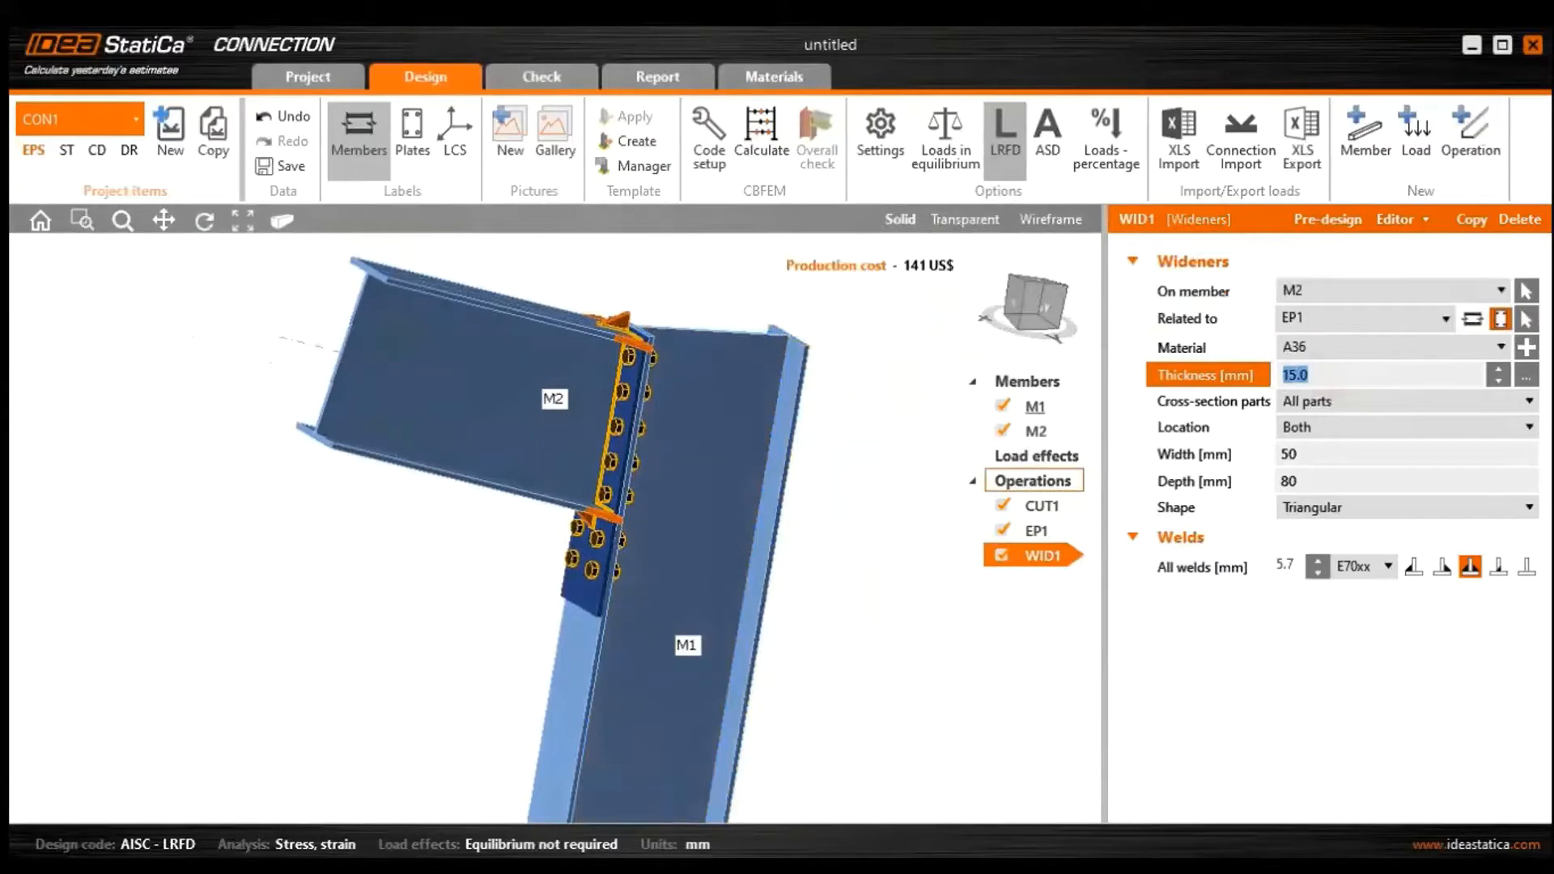
text(9)
click(1341, 424)
click(1345, 398)
click(1346, 398)
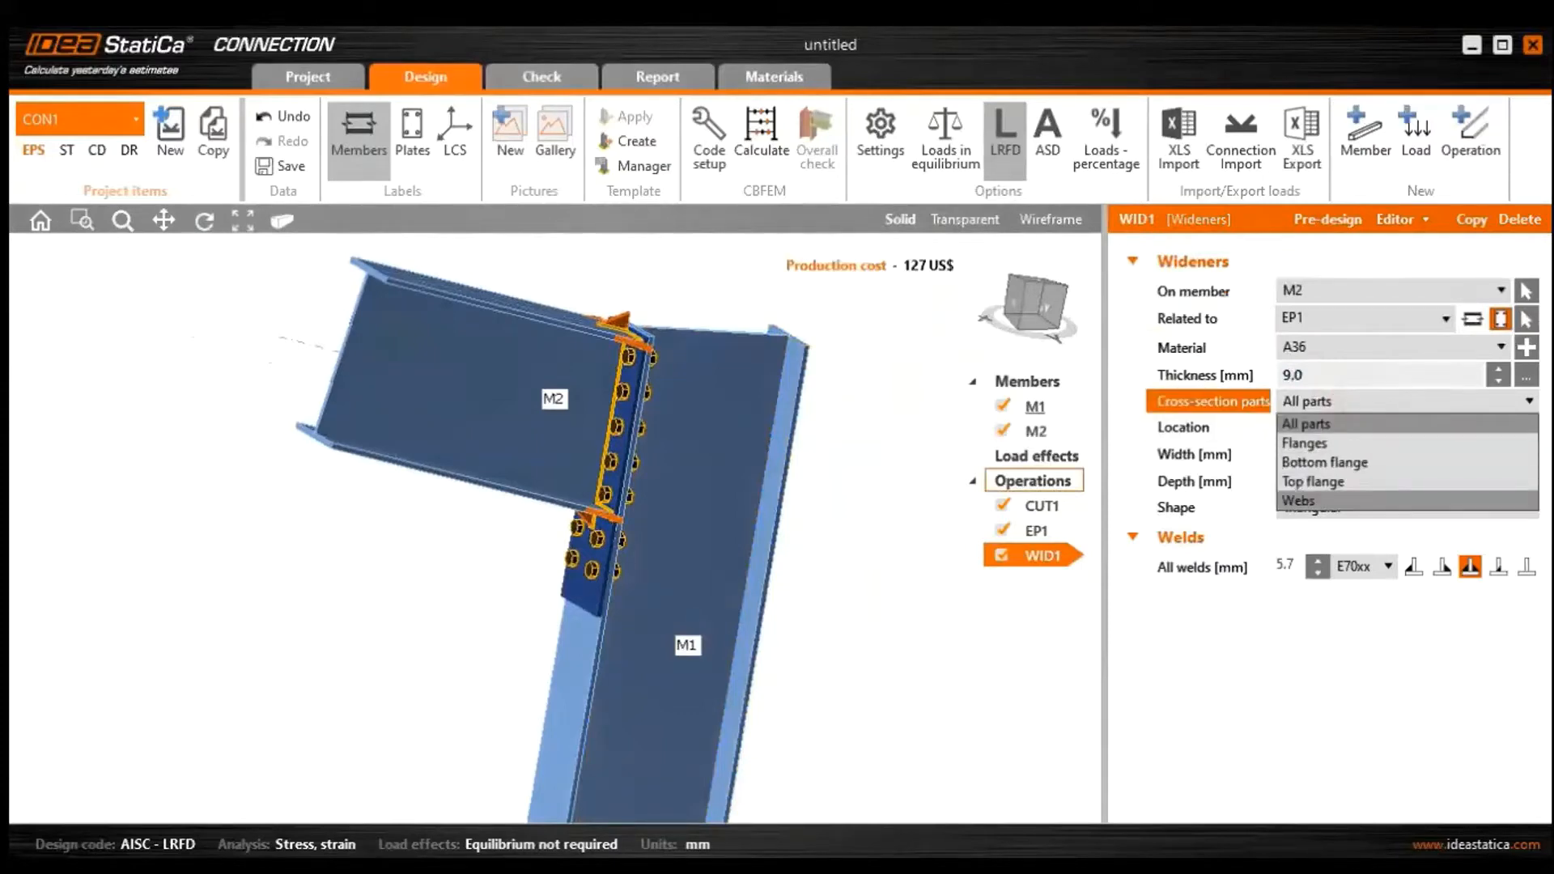
click(1329, 499)
scroll(591, 518, up, 5)
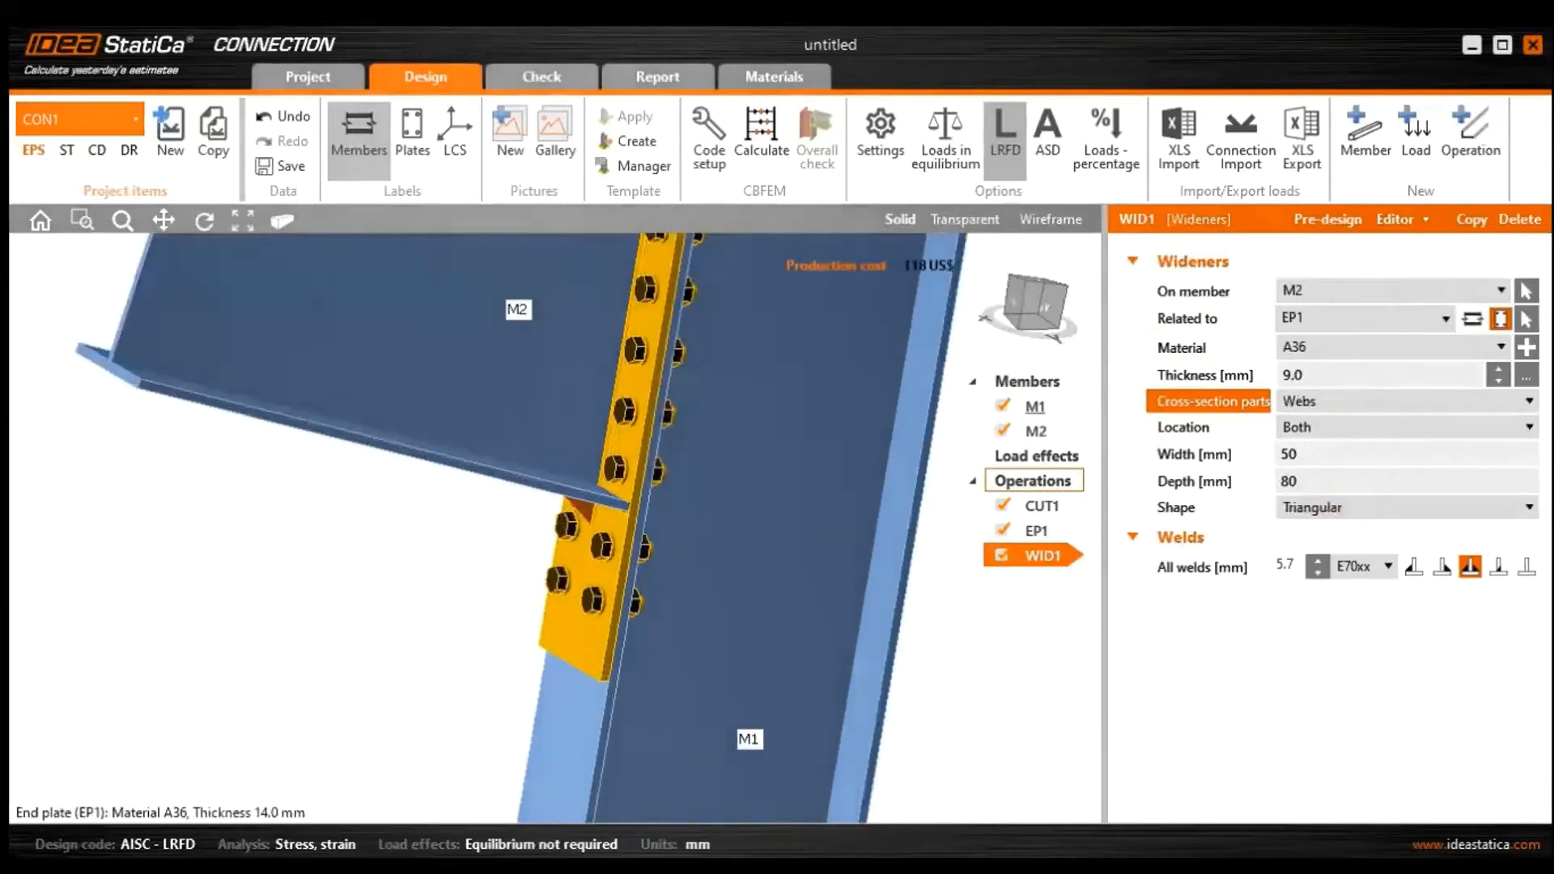
scroll(591, 518, down, 5)
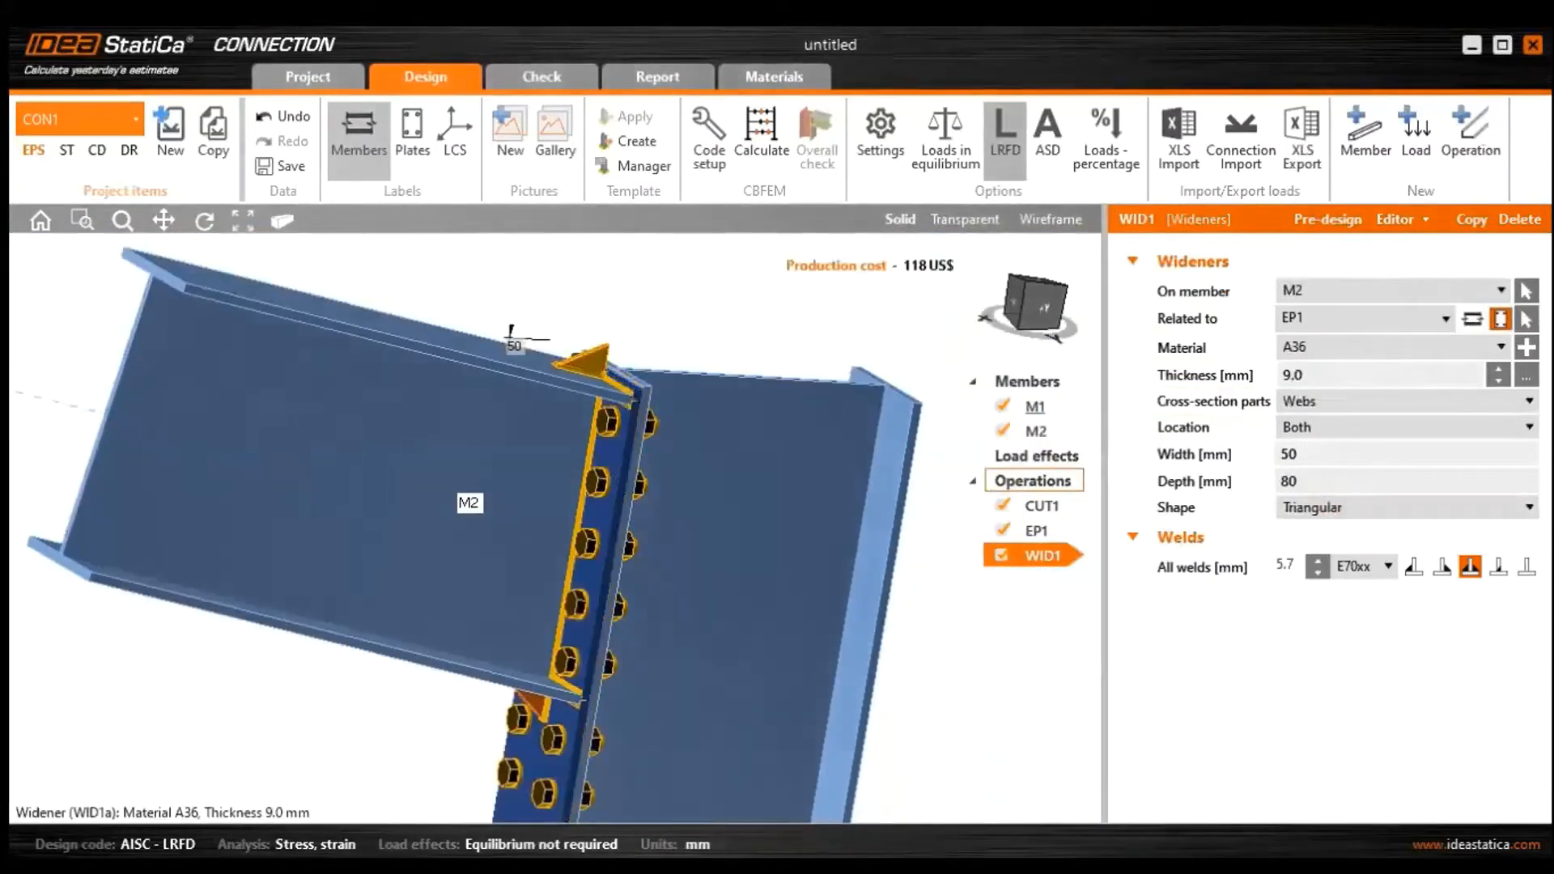
Locate the widener at the Front only, with a width of 225 mm and a depth of 500 mm
click(1408, 427)
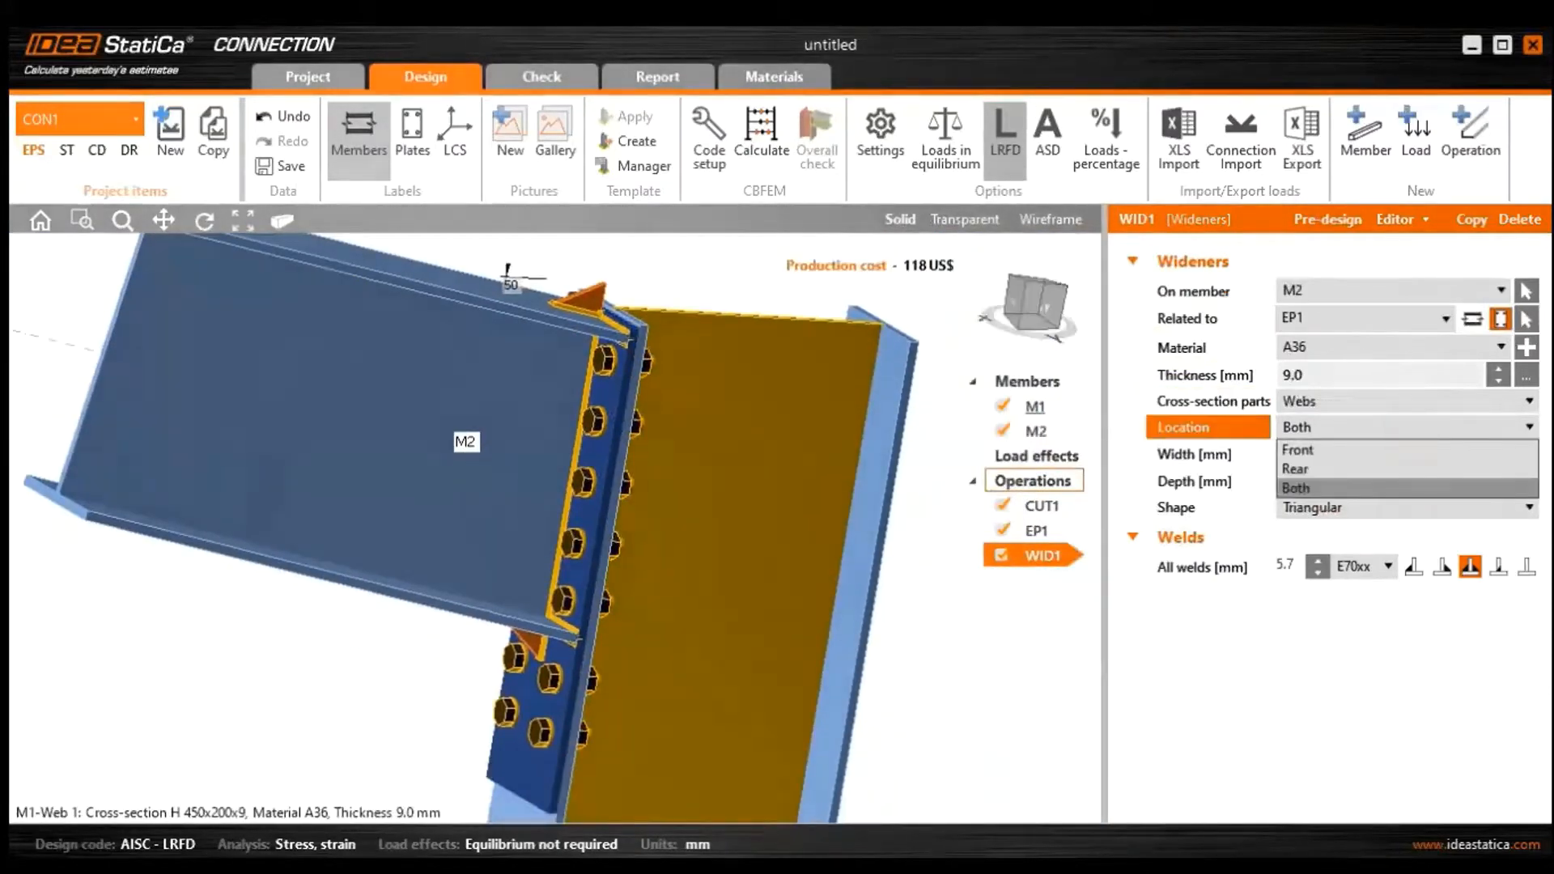
click(1328, 449)
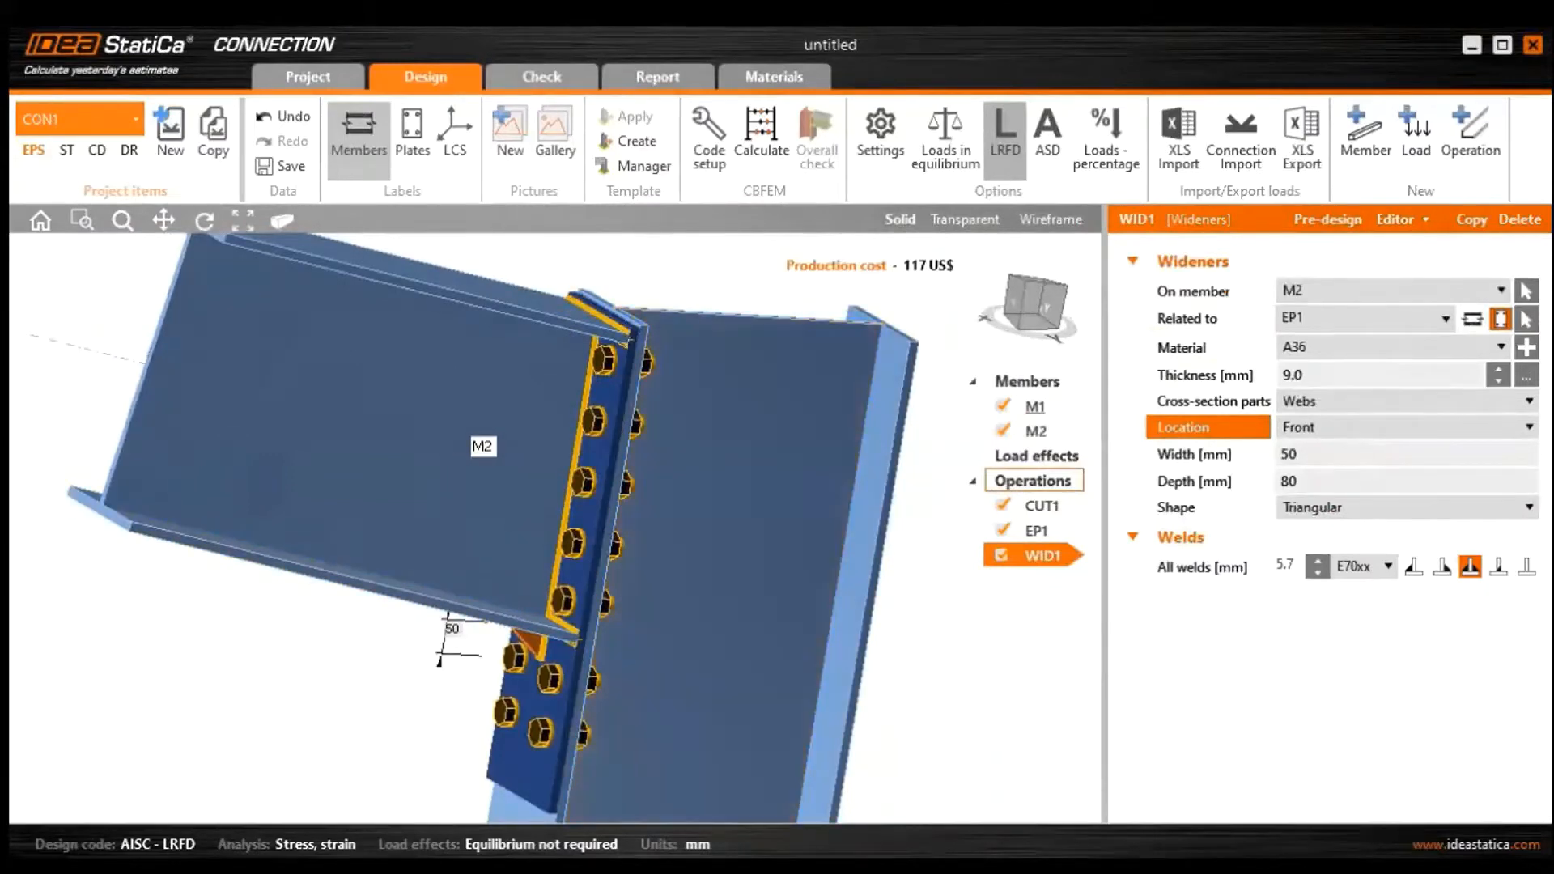
click(1314, 453)
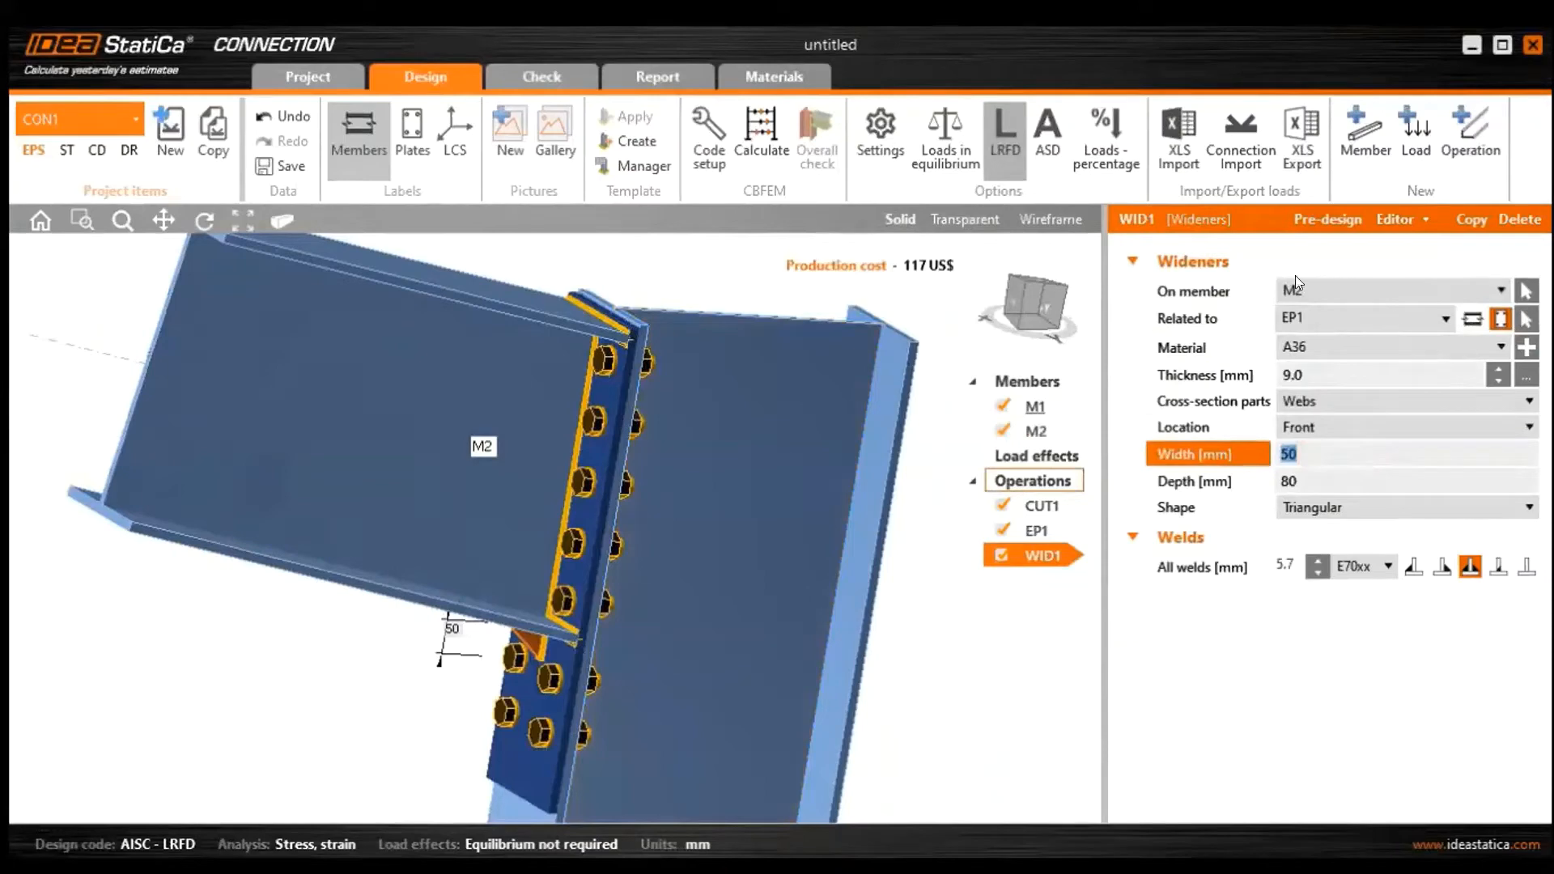
text(225)
key(Tab)
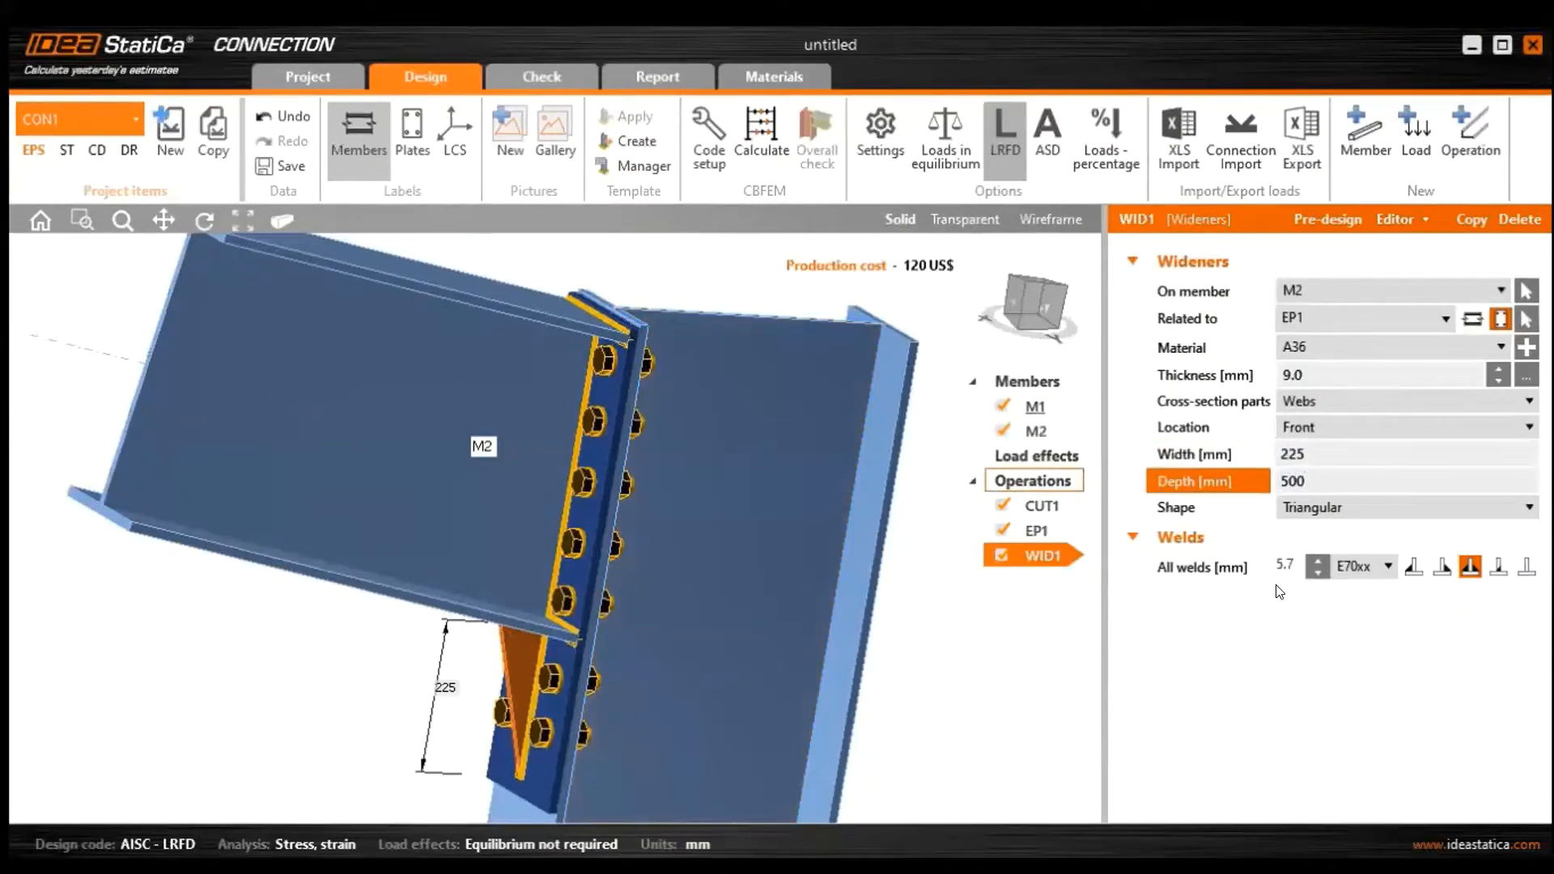
click(1312, 454)
middle_drag(486, 606, 518, 624)
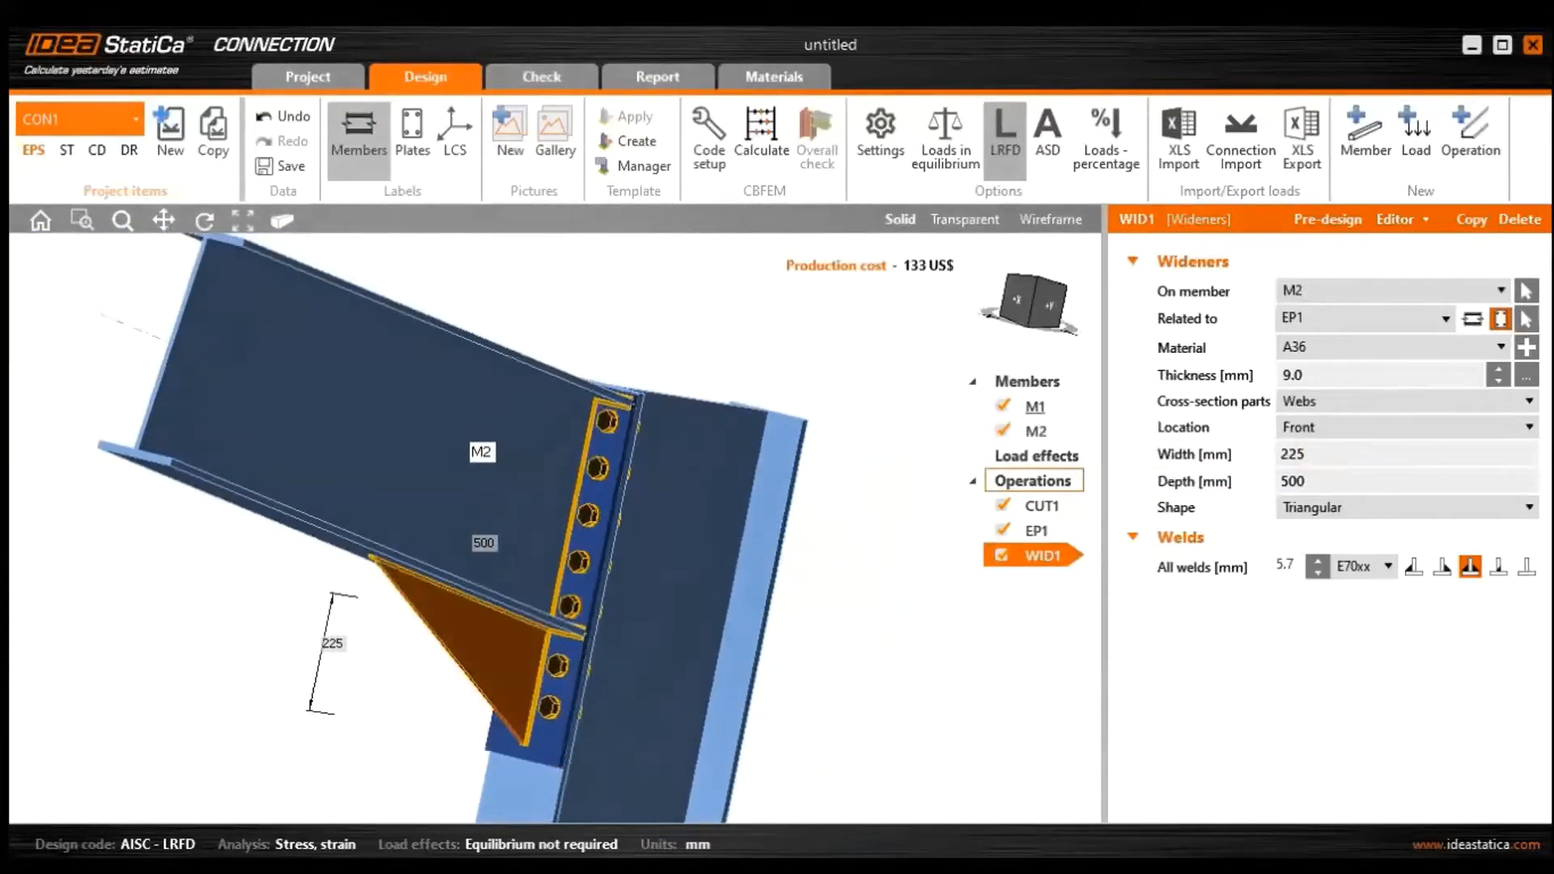
Make the widener's shape Triangular with flange, using a flange thickness of 14 mm and a flange width of 200 mm
click(1320, 507)
click(1324, 581)
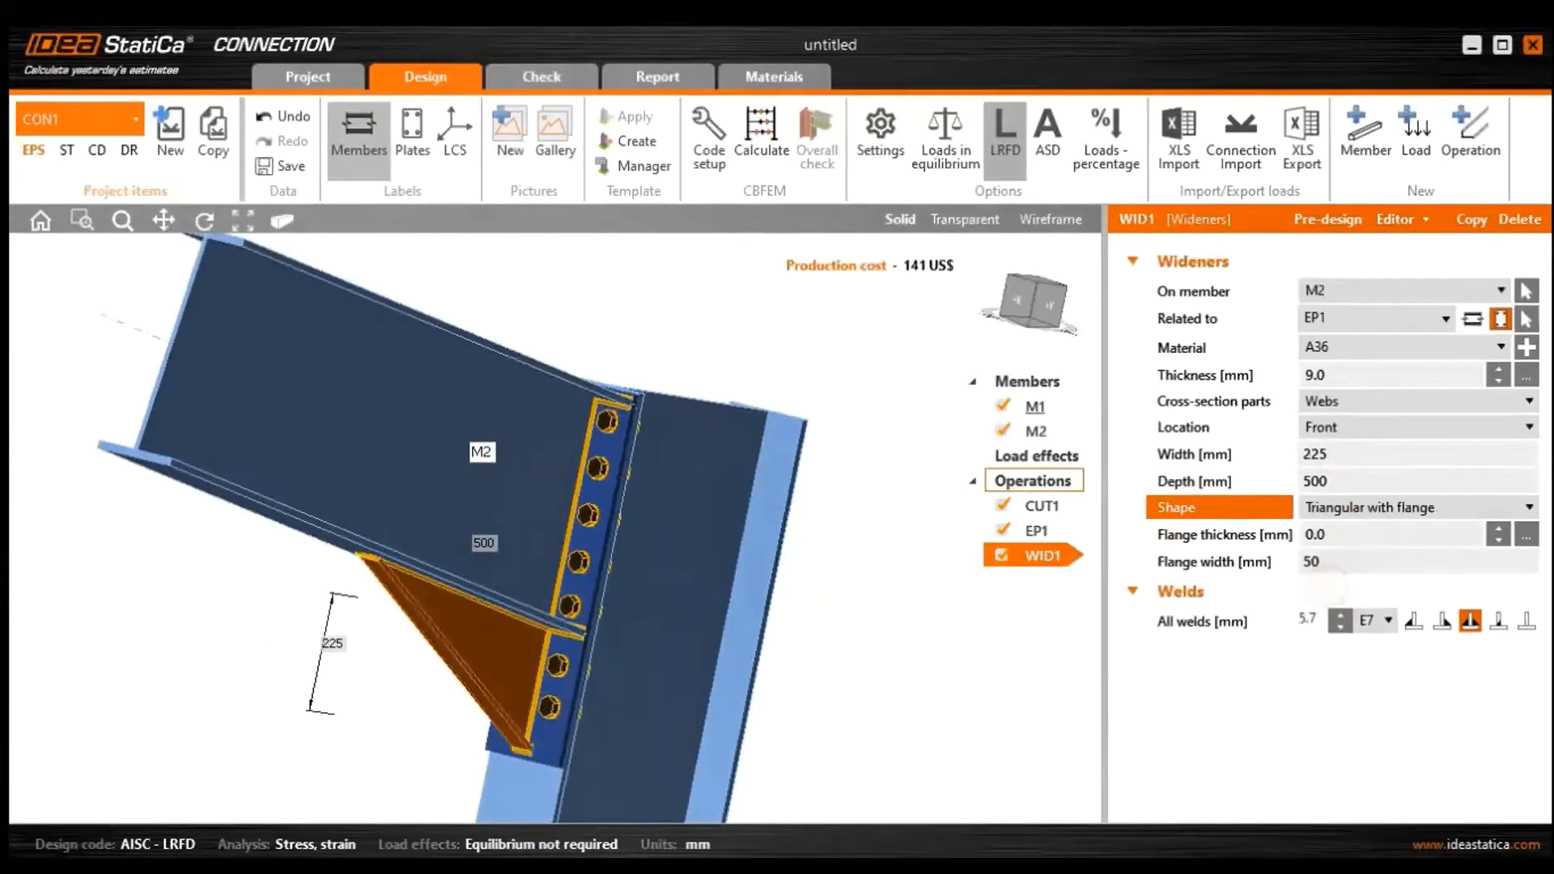
click(1344, 532)
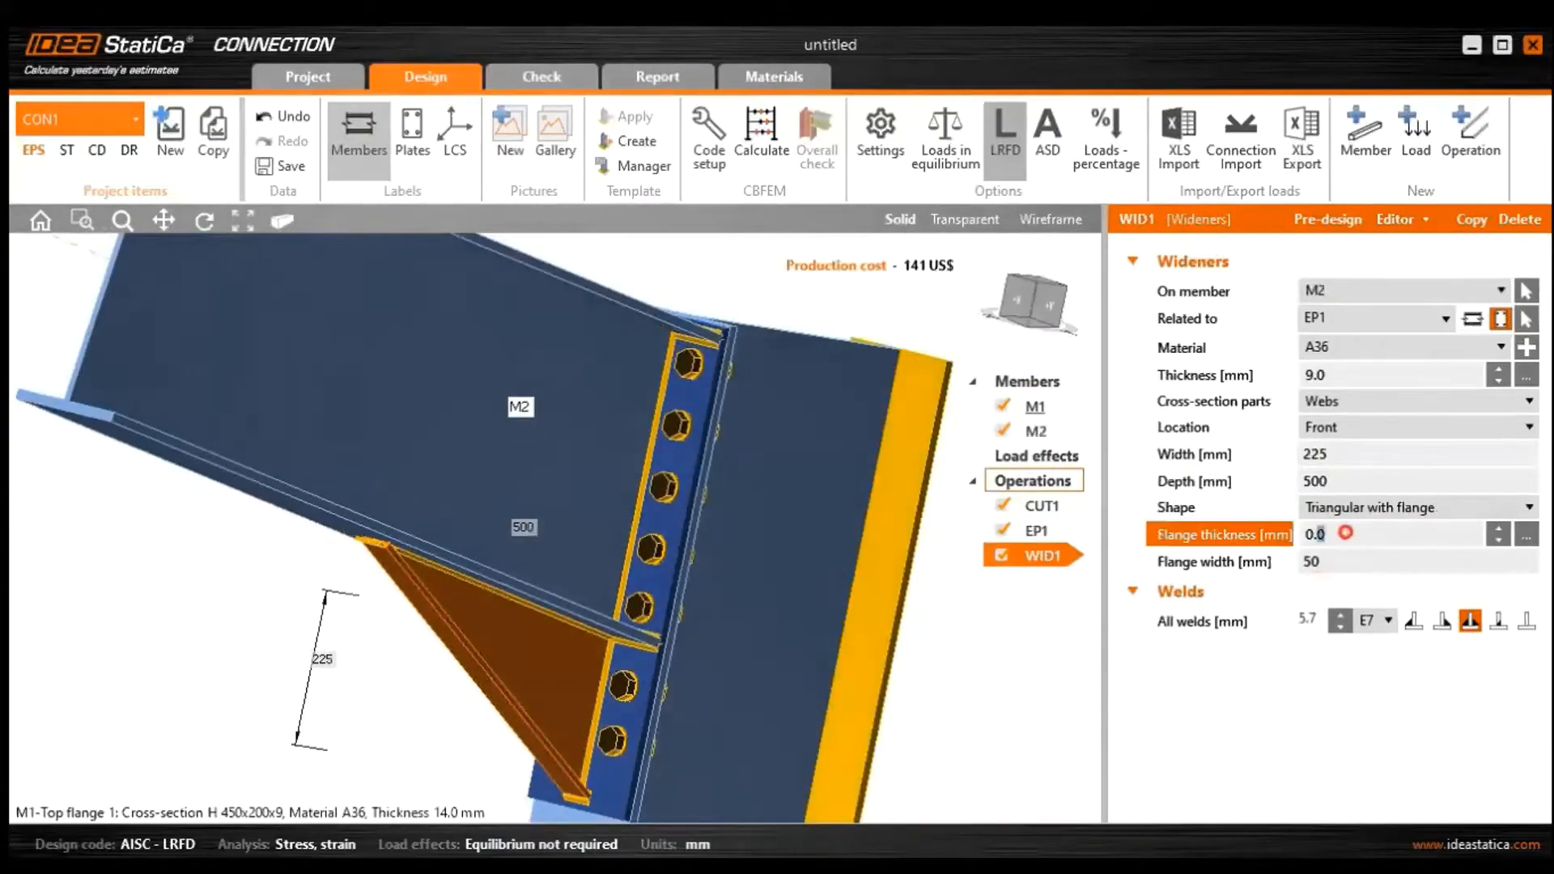
drag(1345, 533, 1306, 533)
text(14)
click(1364, 561)
double_click(1364, 561)
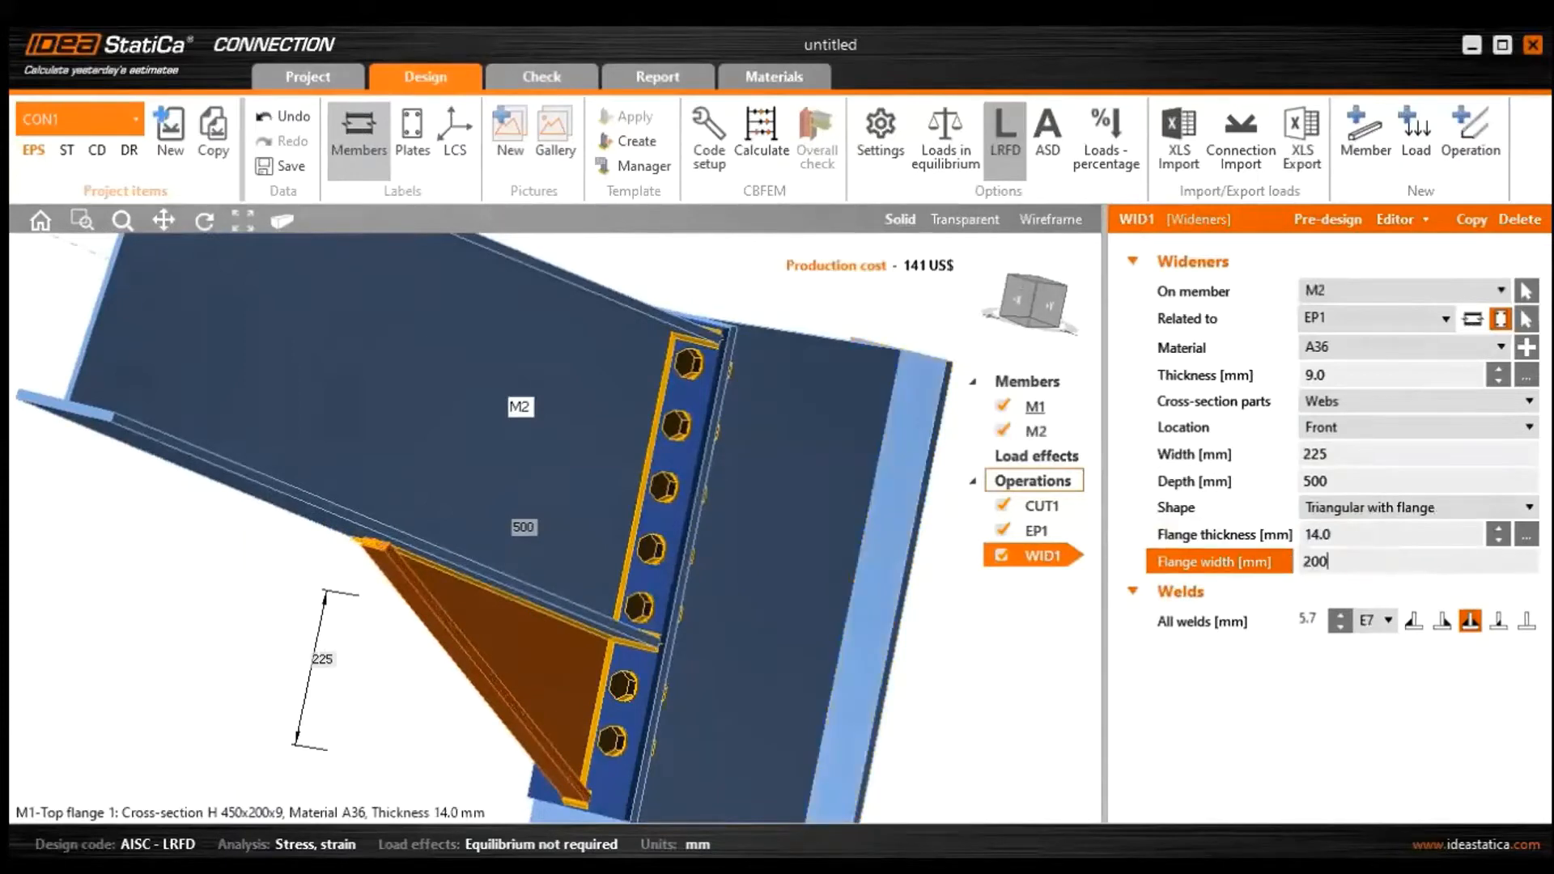
click(1348, 534)
scroll(583, 585, down, 4)
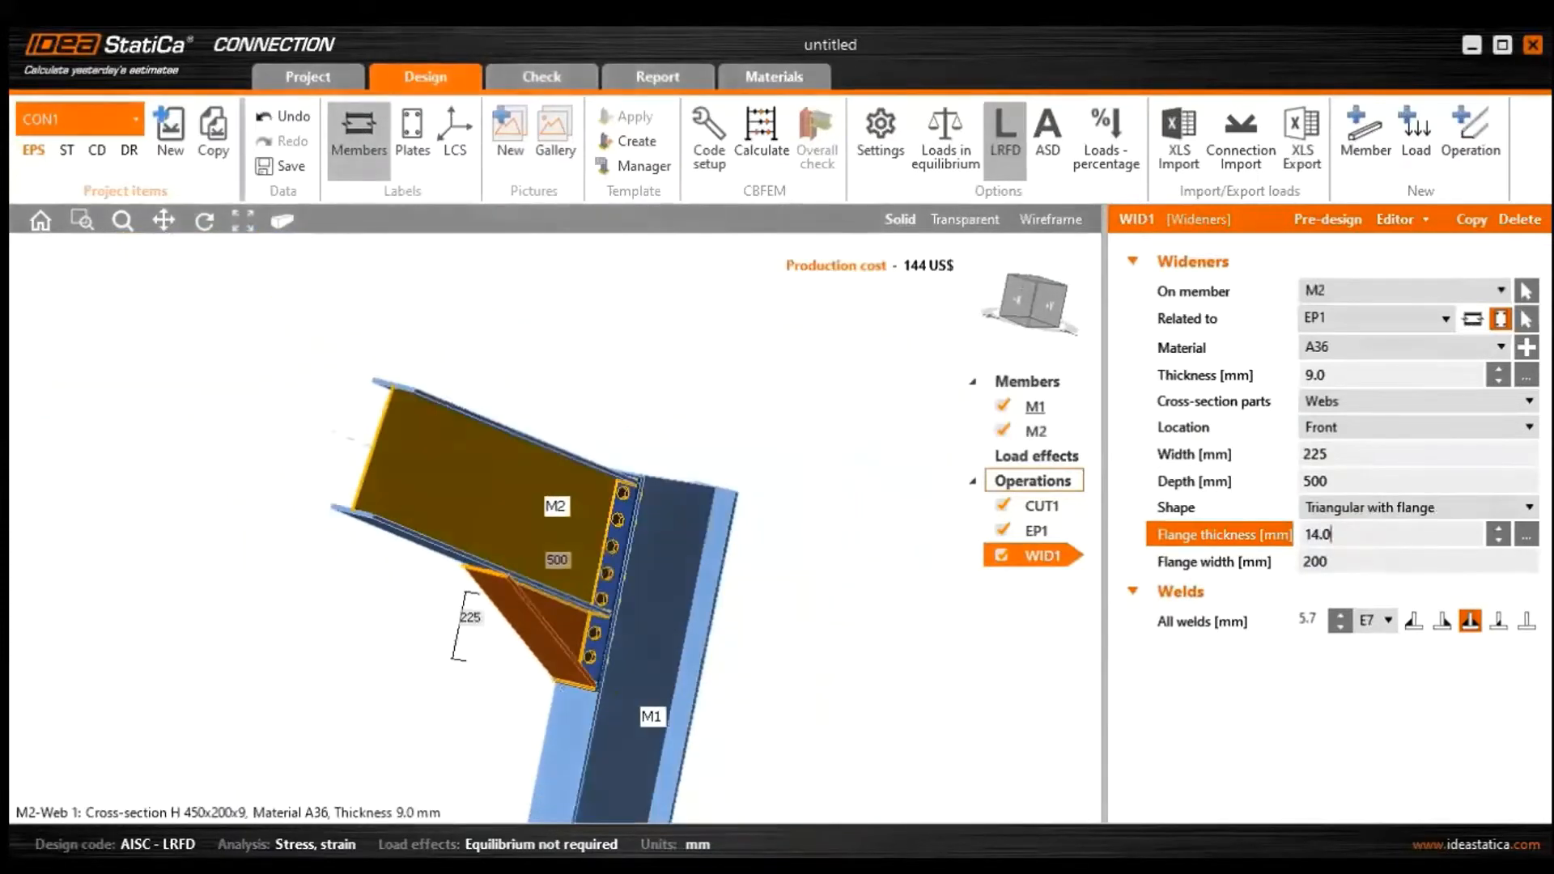
Add a Stiffener operation to the connection
scroll(551, 526, down, 1)
scroll(538, 595, up, 3)
middle_drag(538, 596, 437, 597)
scroll(651, 484, down, 2)
scroll(688, 550, up, 1)
click(1017, 485)
right_click(1016, 484)
click(1061, 502)
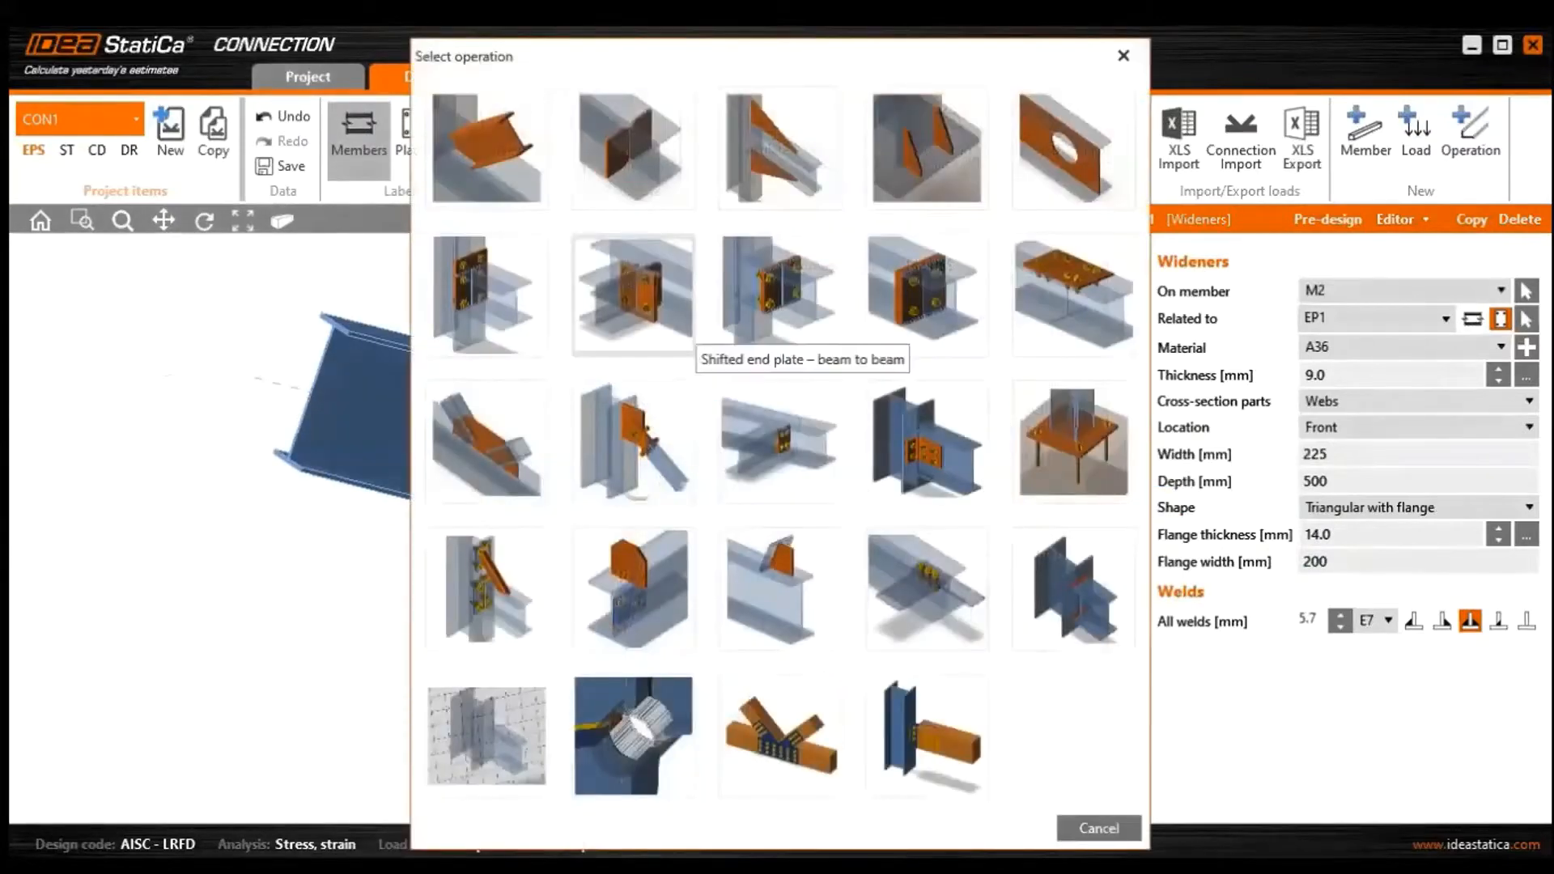
click(632, 198)
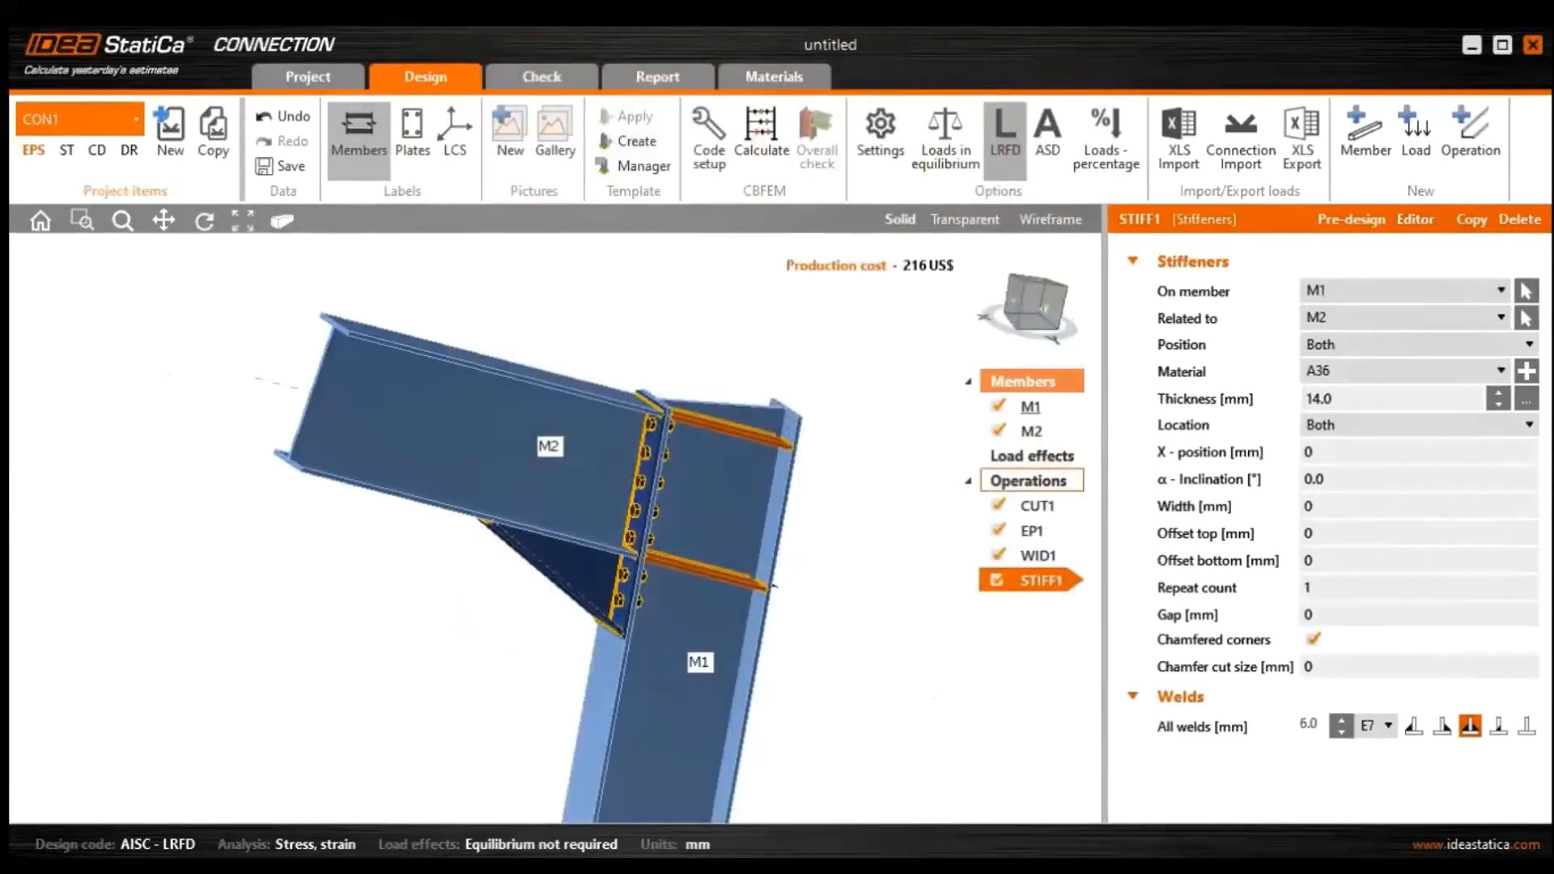
Set the column M1 stiffeners' related item to Not specified, keeping 14 mm thickness and location Both
scroll(825, 709, up, 2)
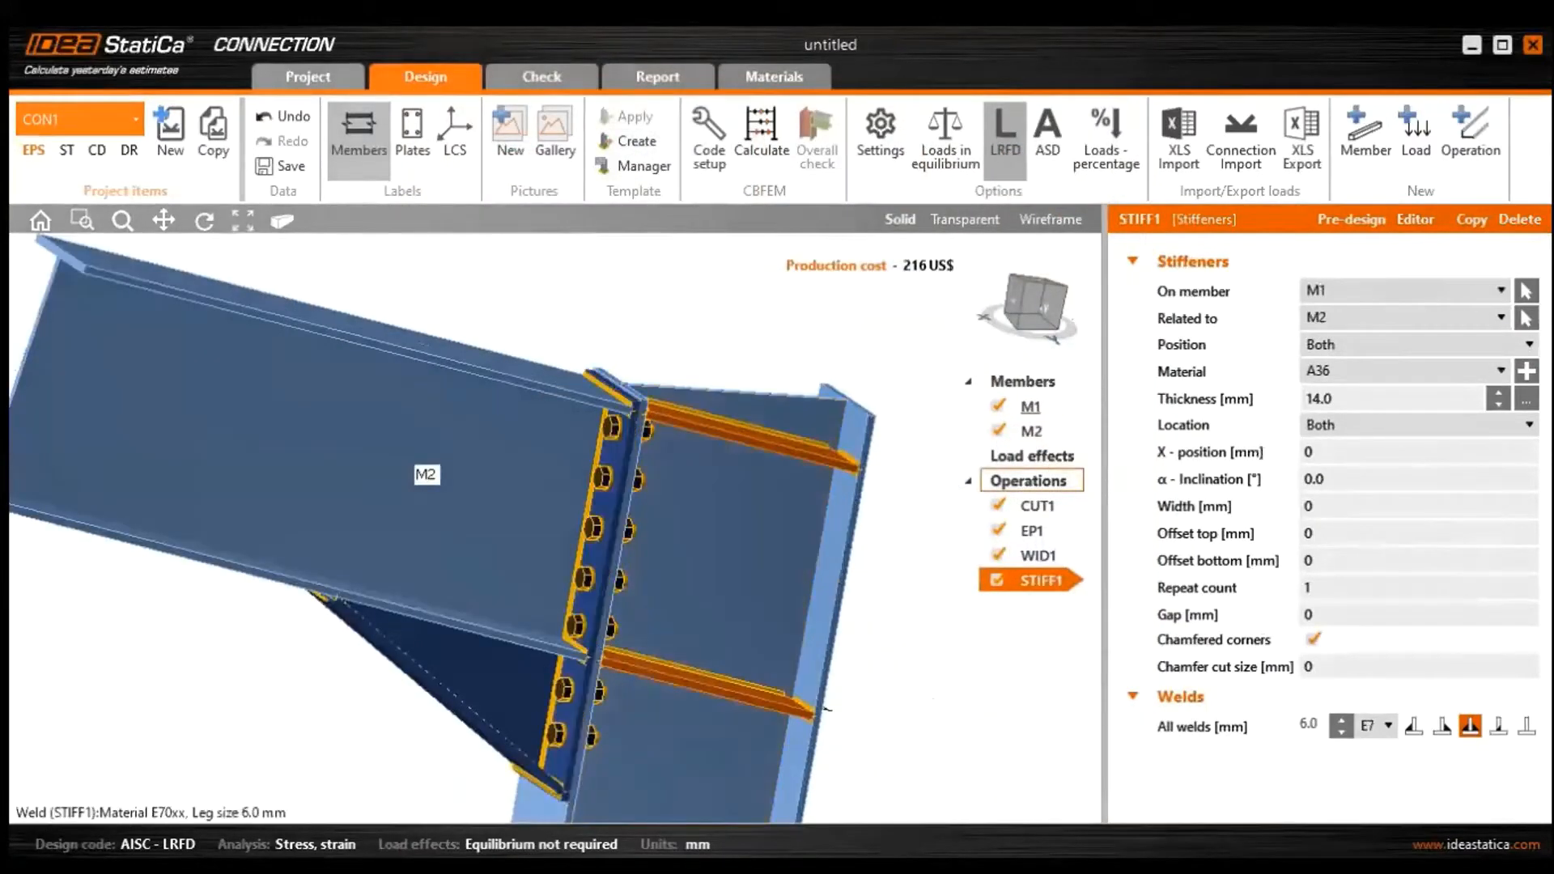
click(1400, 317)
click(1343, 337)
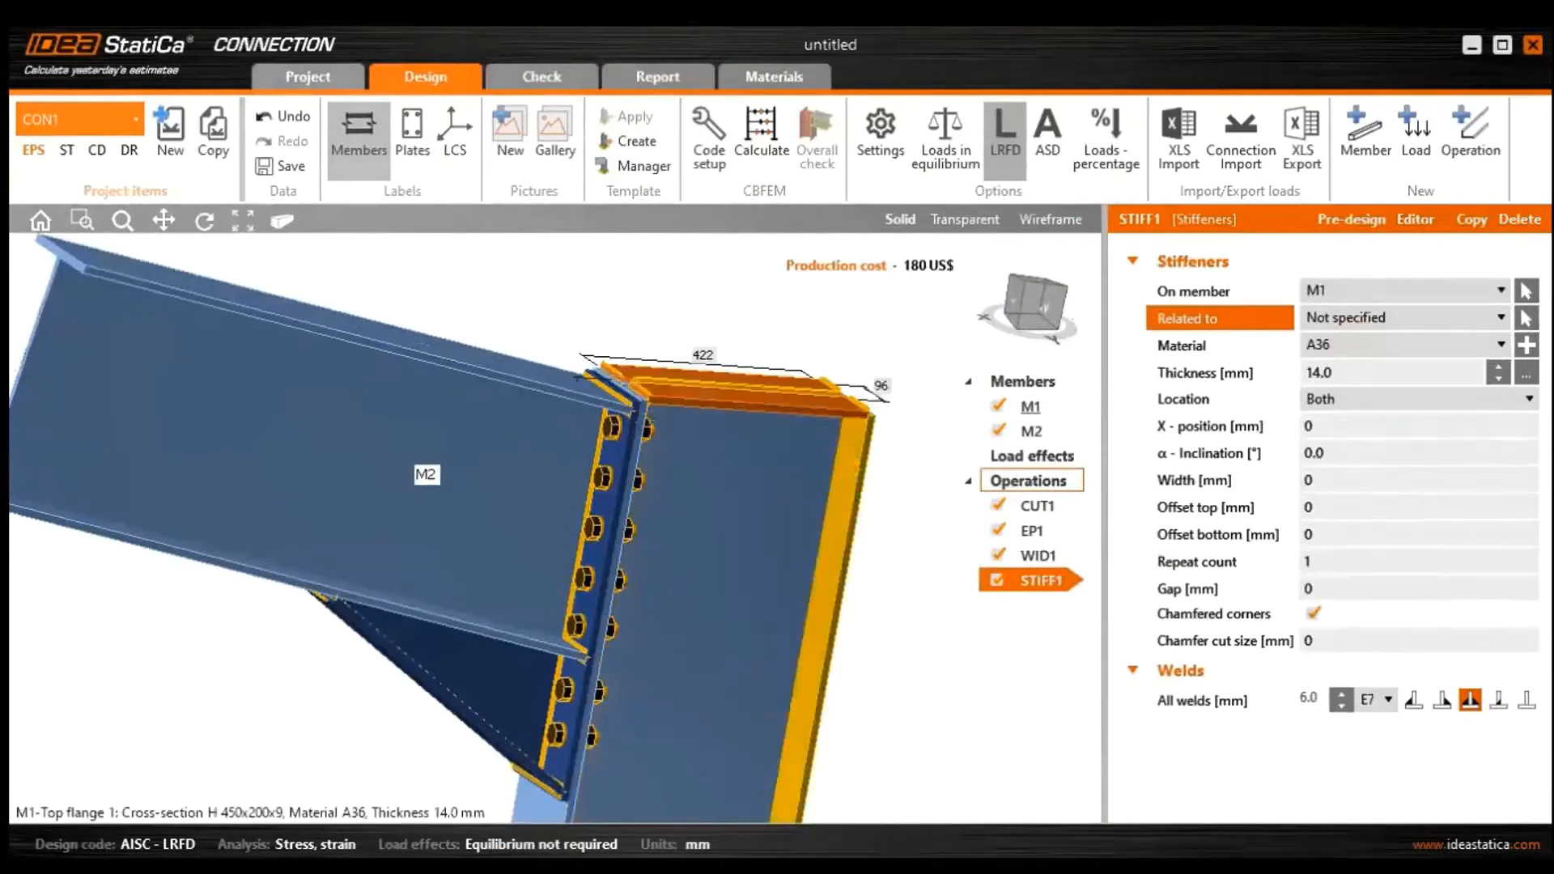
ctrl+middle_drag(858, 534, 769, 538)
click(1363, 374)
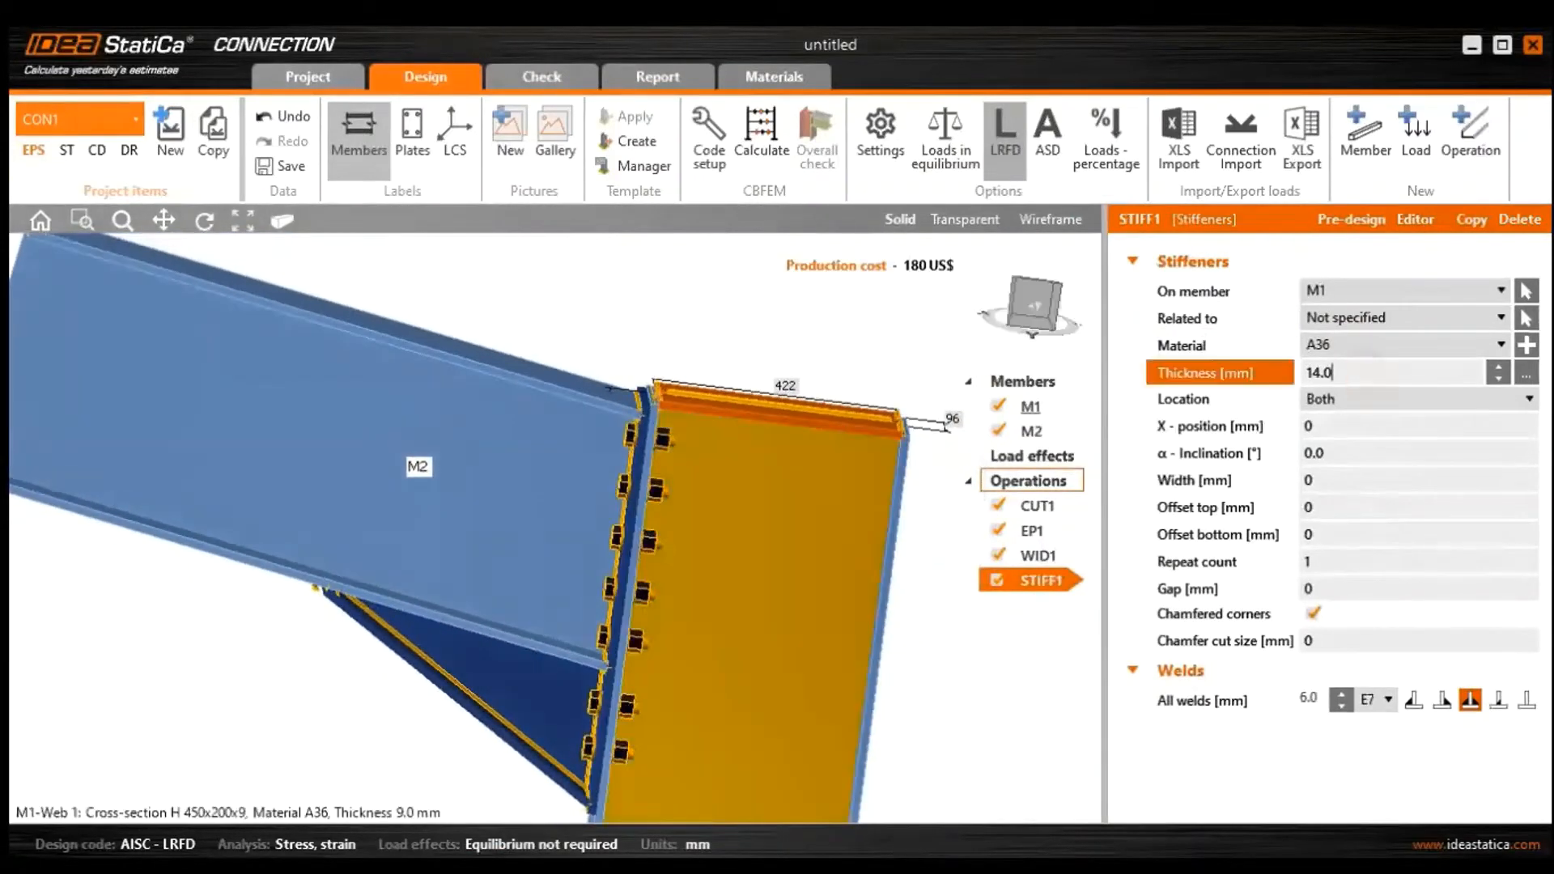
click(1364, 397)
click(1364, 397)
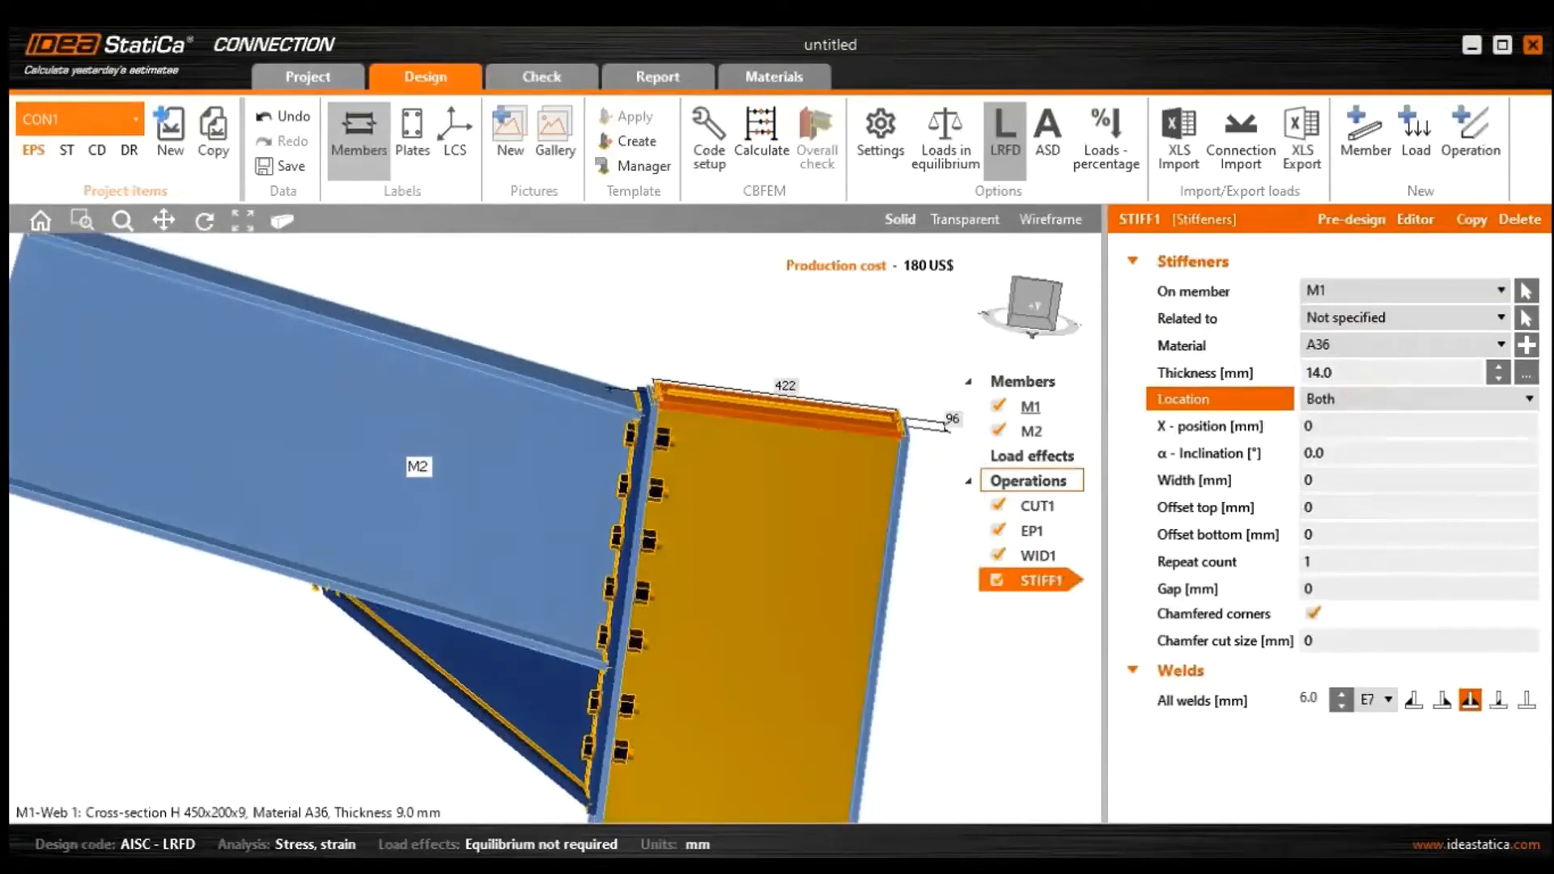
Set the X-position of the column stiffeners to 20 mm
click(1353, 427)
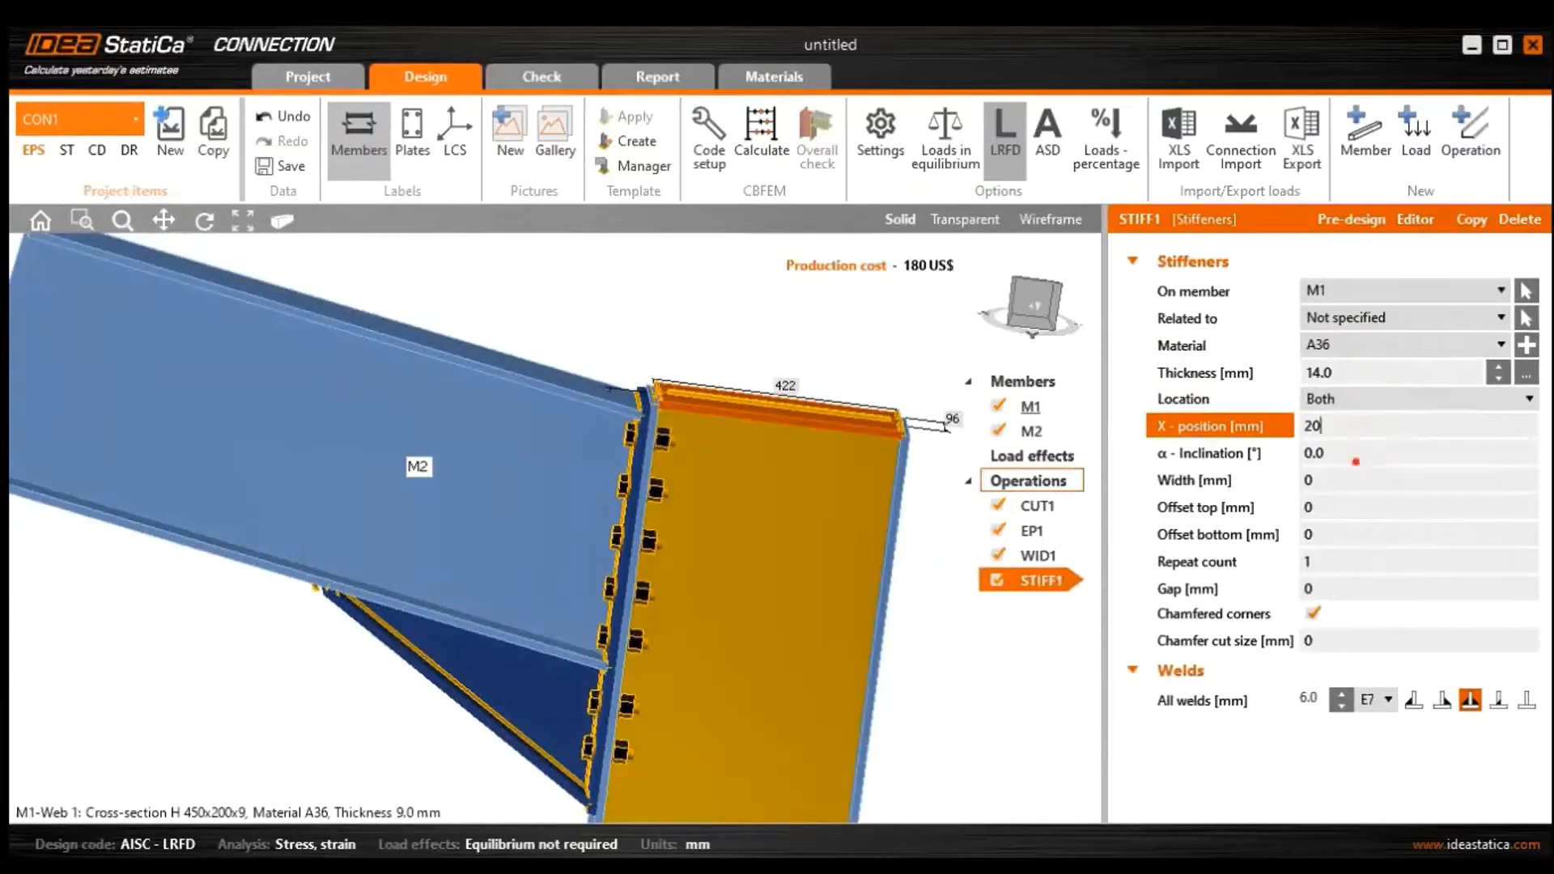
click(1355, 459)
scroll(651, 405, up, 3)
ctrl+middle_drag(809, 518, 728, 518)
scroll(651, 417, up, 4)
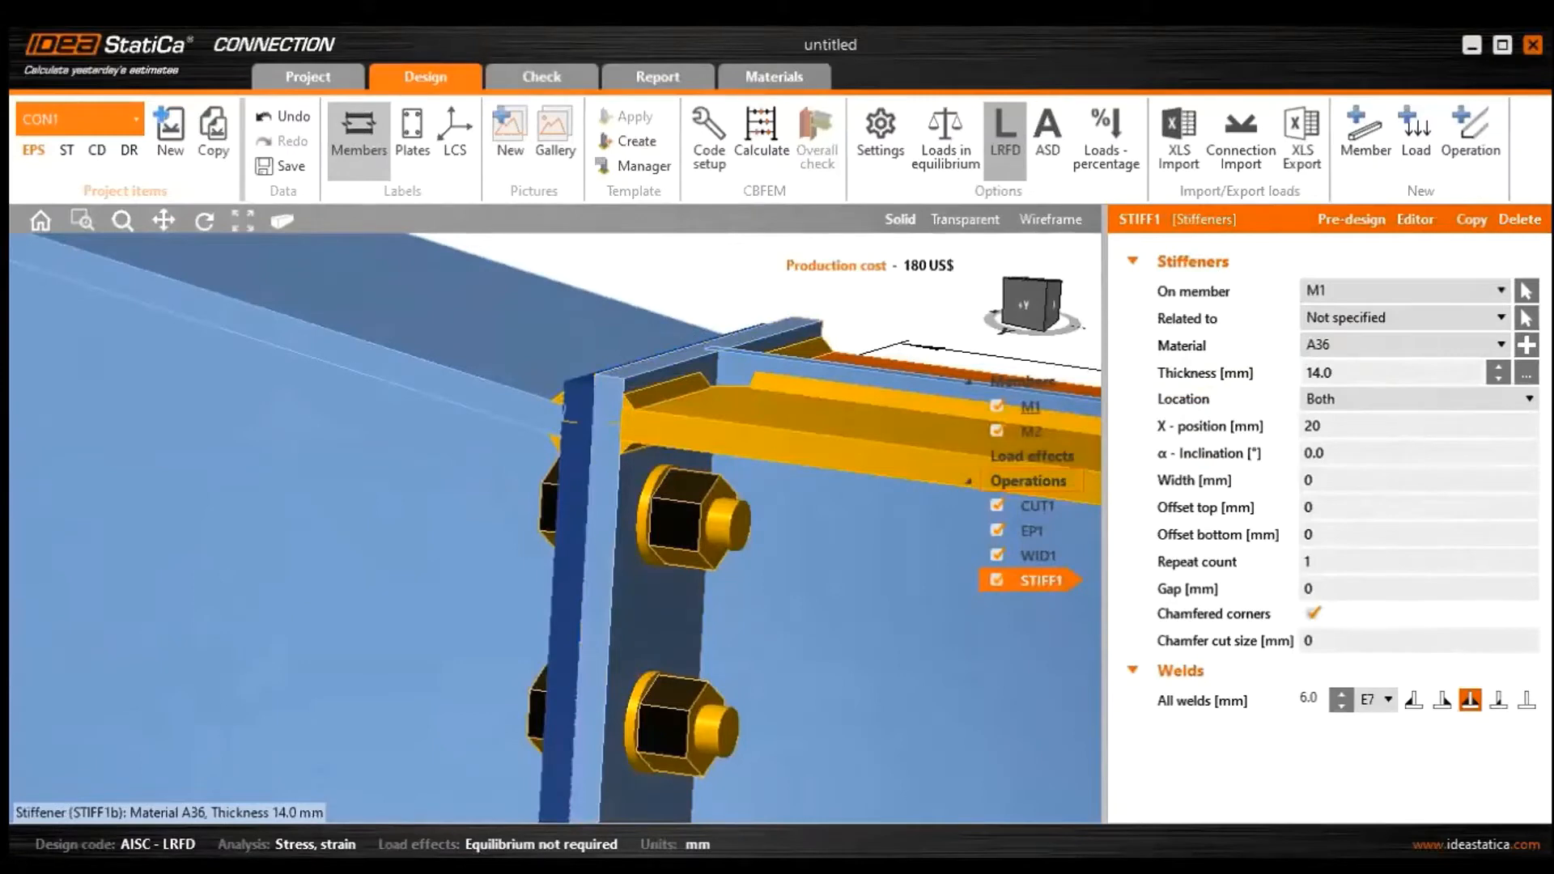
Set the repeat count of the column stiffeners to 2
click(1332, 561)
text(2)
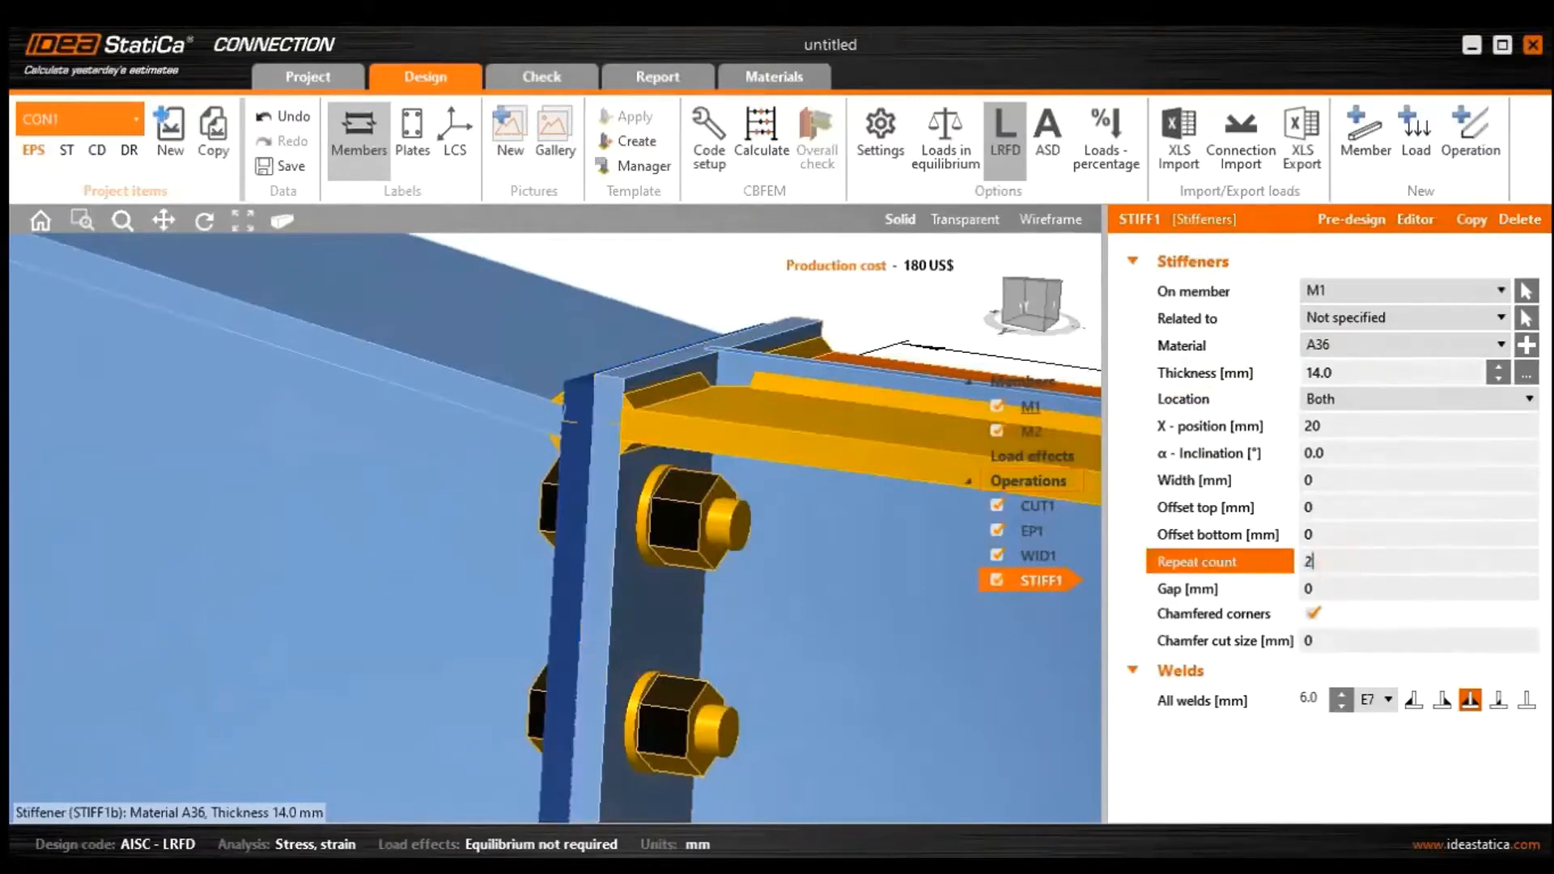
click(1328, 586)
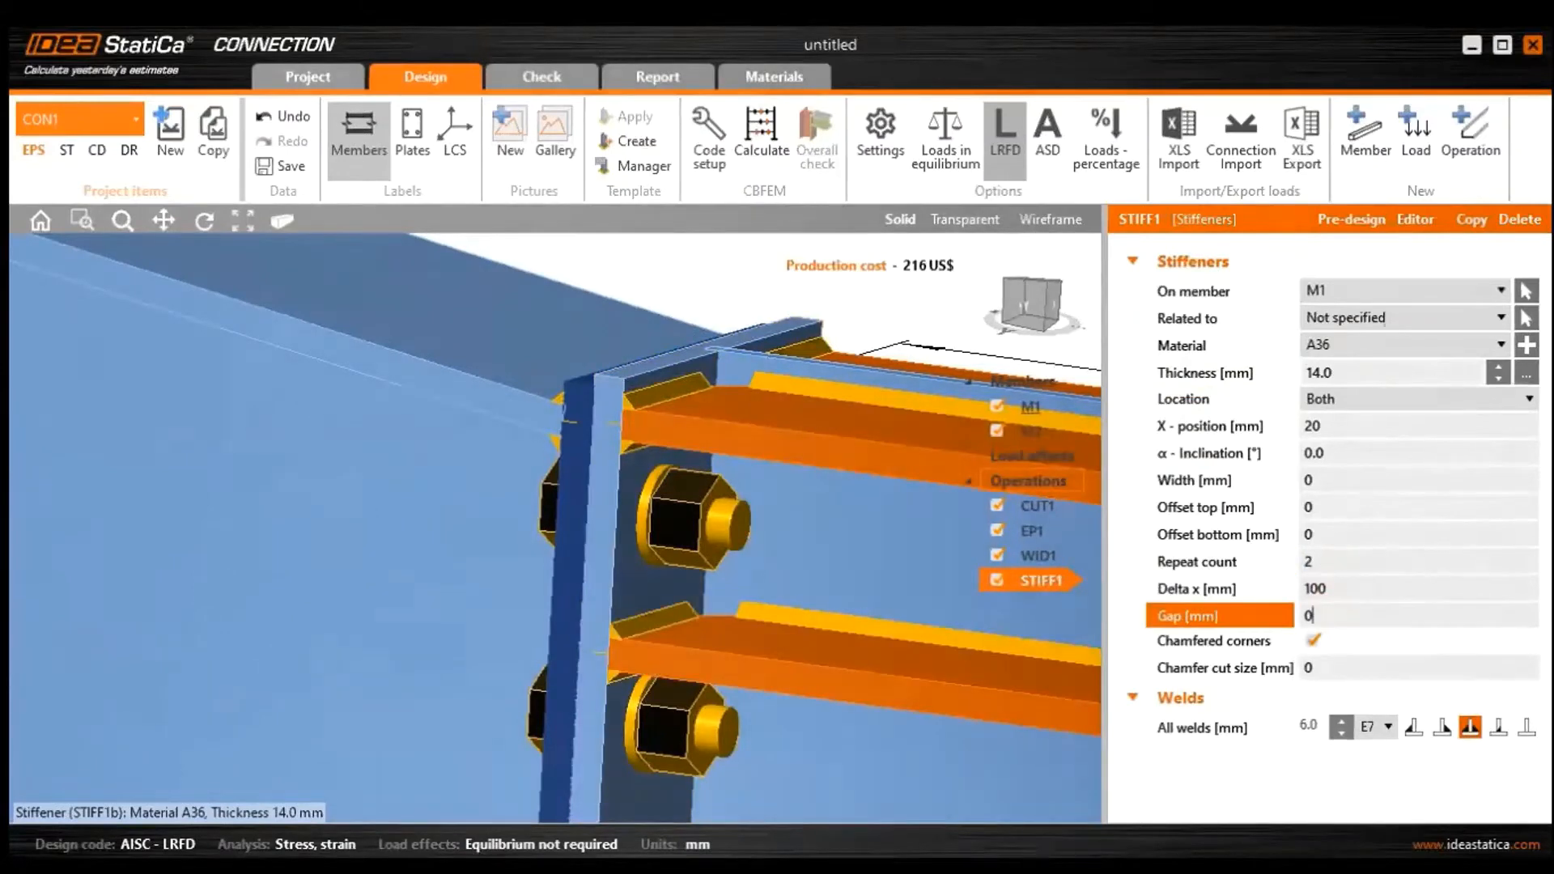
Set the Delta x spacing between the two column M1 stiffeners to 450 mm
click(1358, 588)
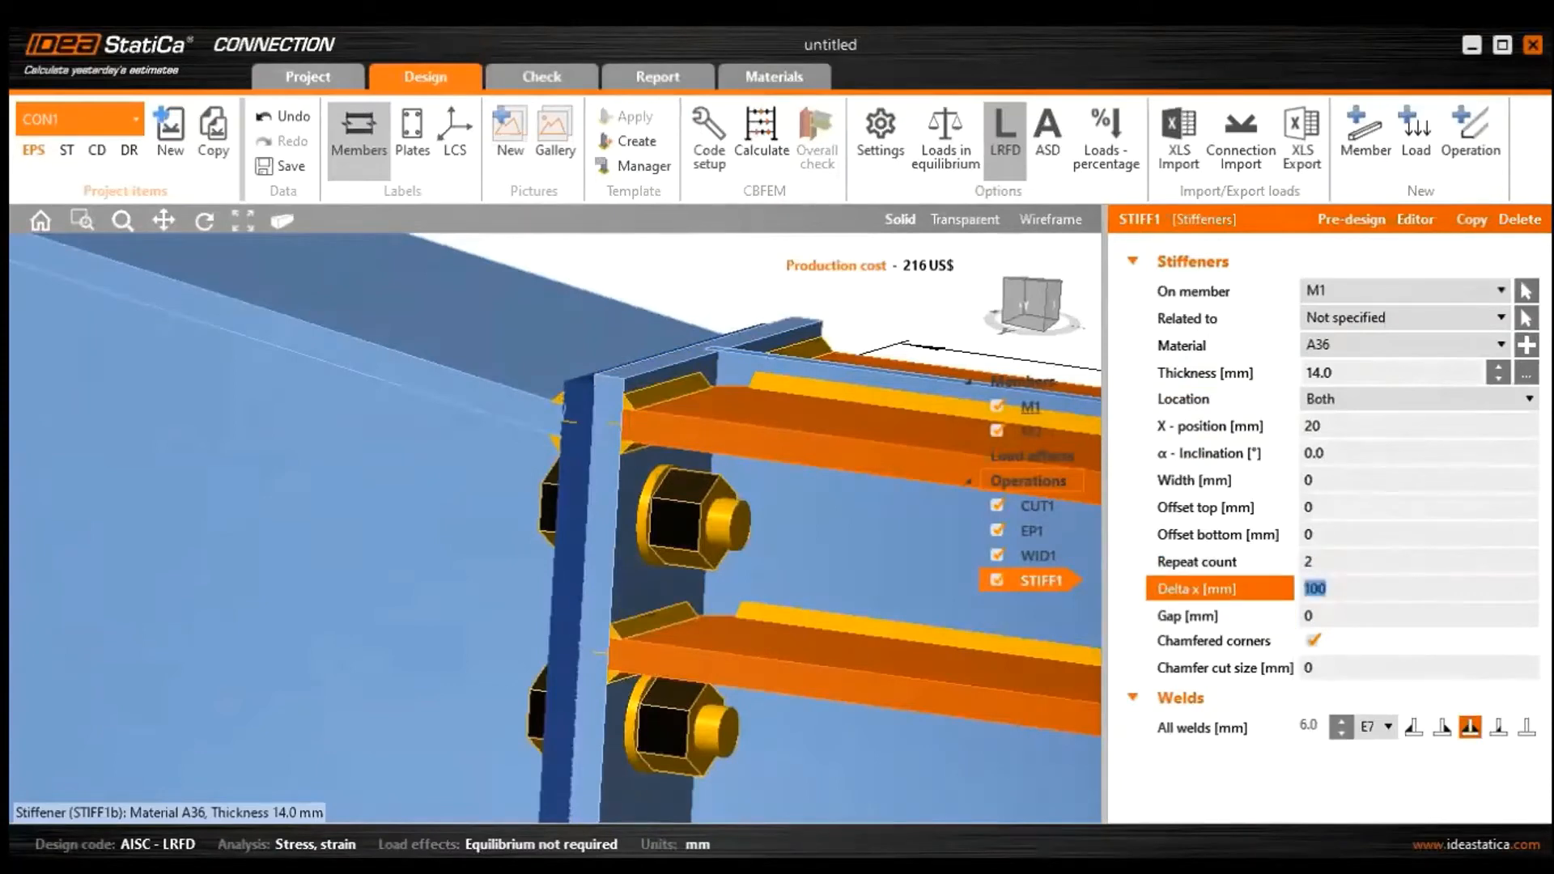
scroll(930, 619, down, 8)
middle_drag(930, 615, 757, 530)
scroll(757, 531, up, 3)
click(1387, 596)
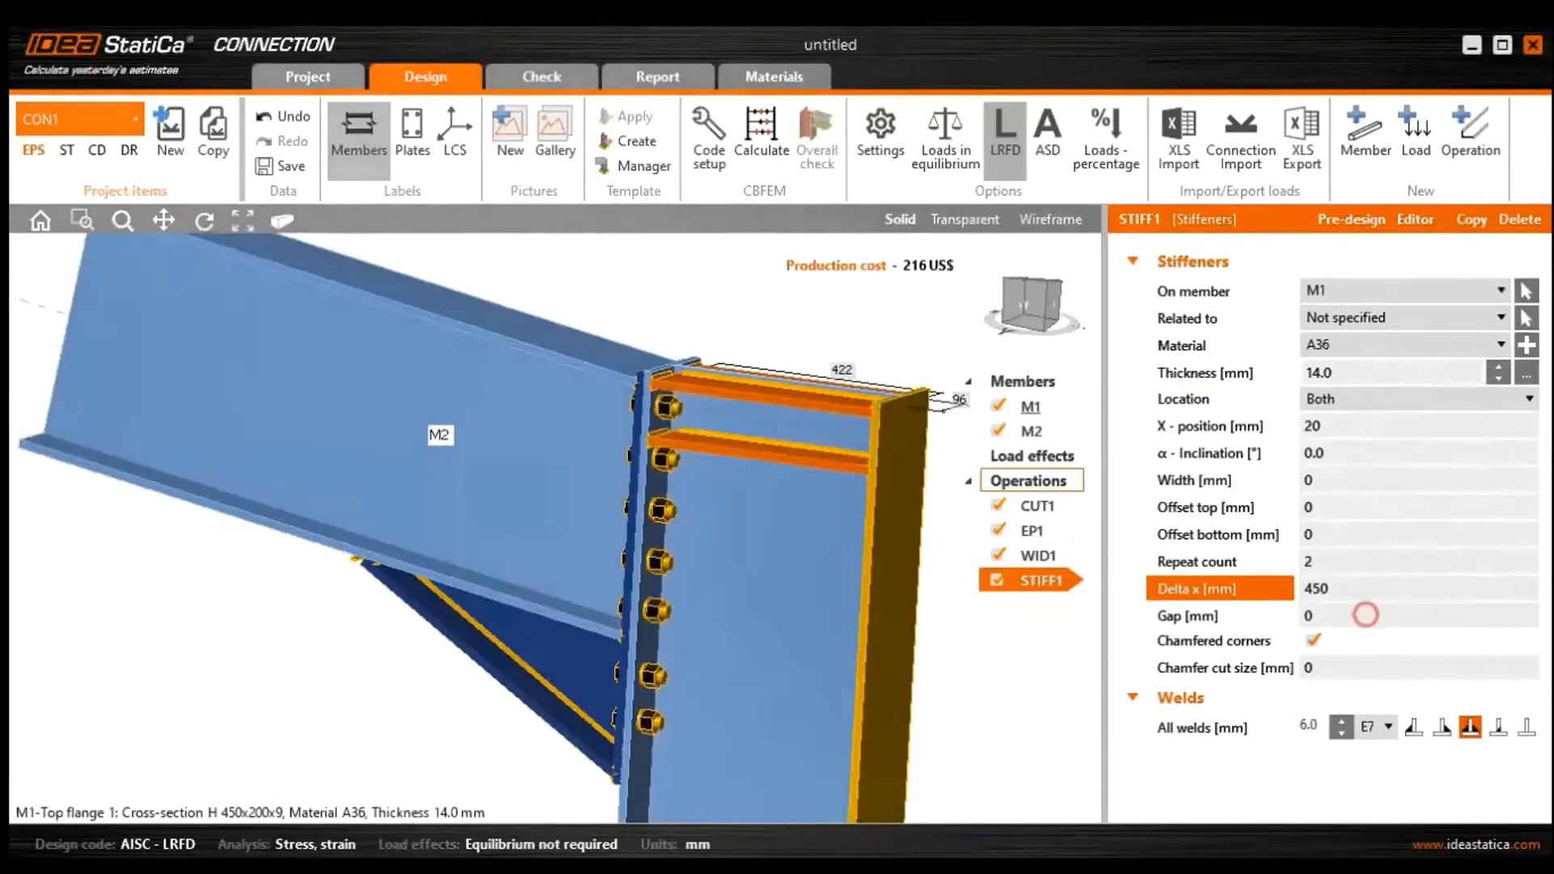
click(1365, 614)
middle_drag(691, 699, 668, 636)
scroll(668, 635, up, 3)
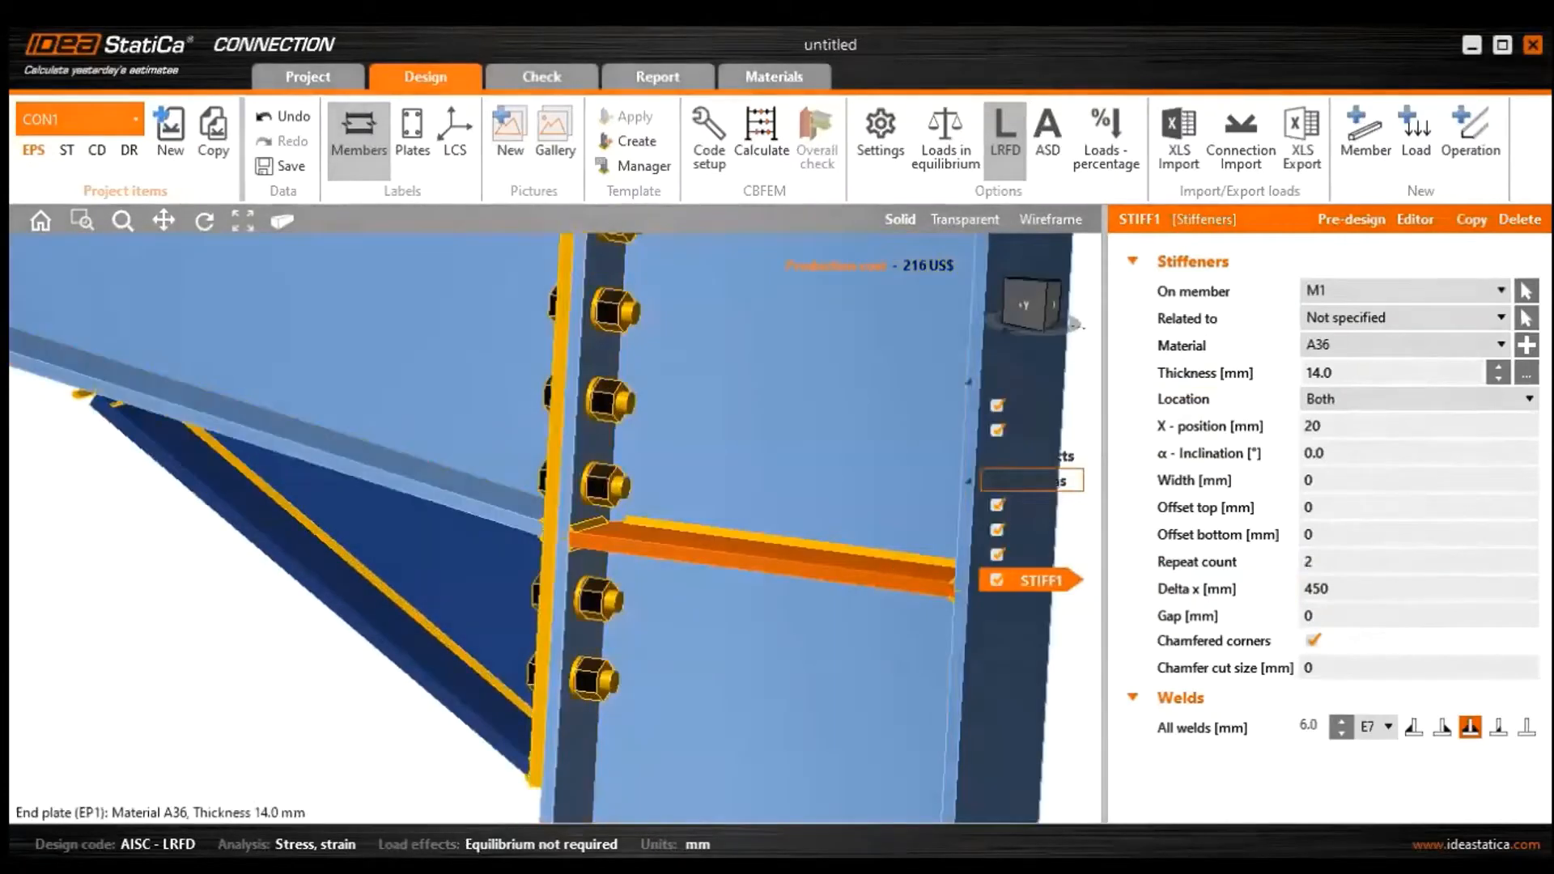
scroll(590, 548, down, 5)
scroll(631, 613, up, 4)
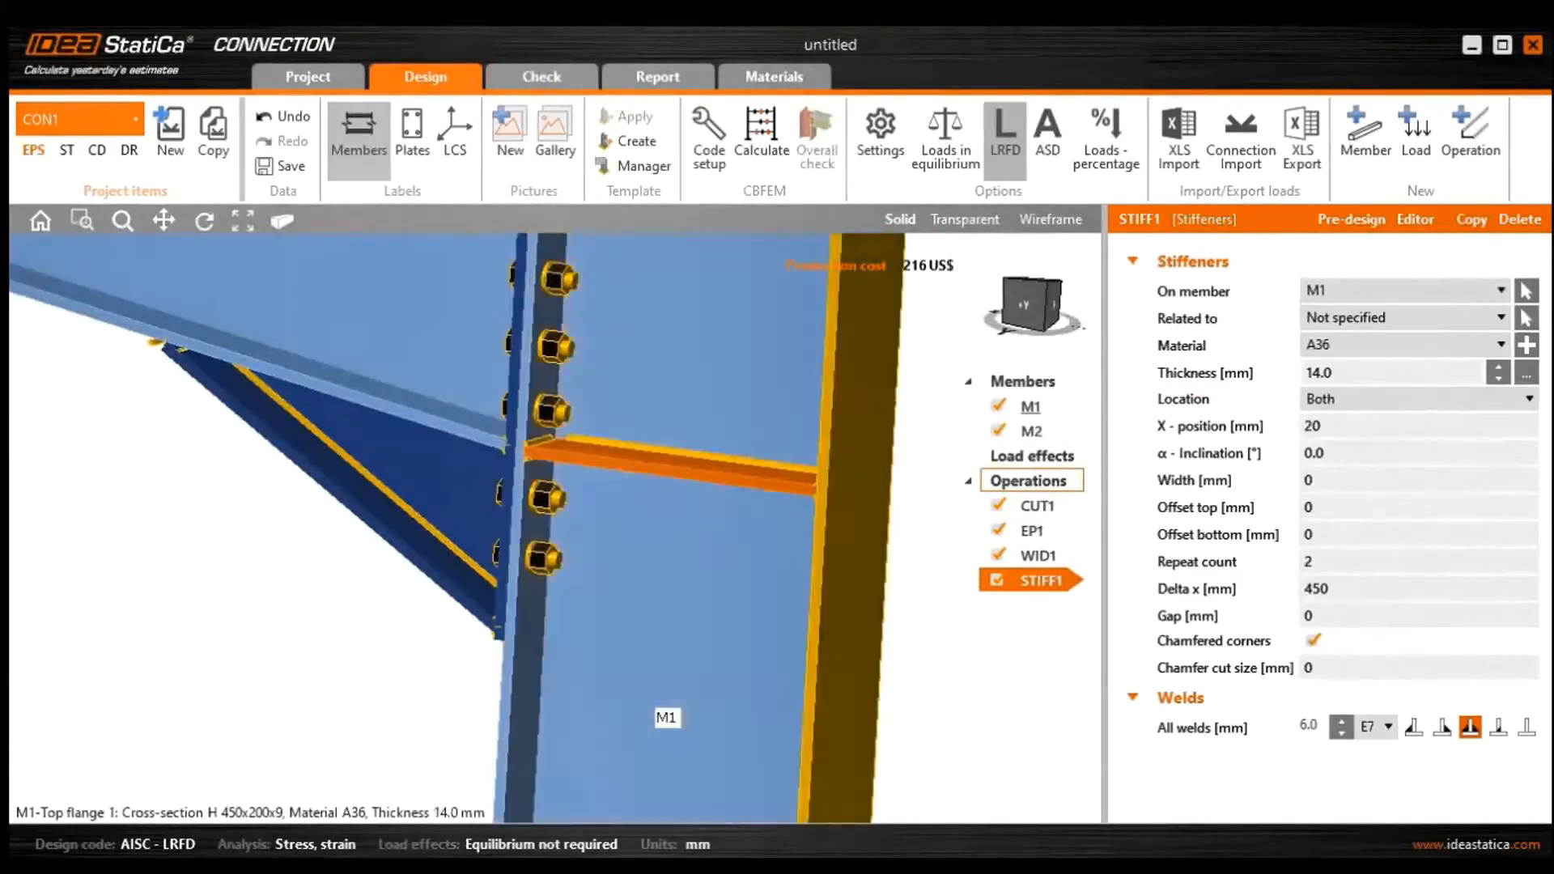
click(1026, 481)
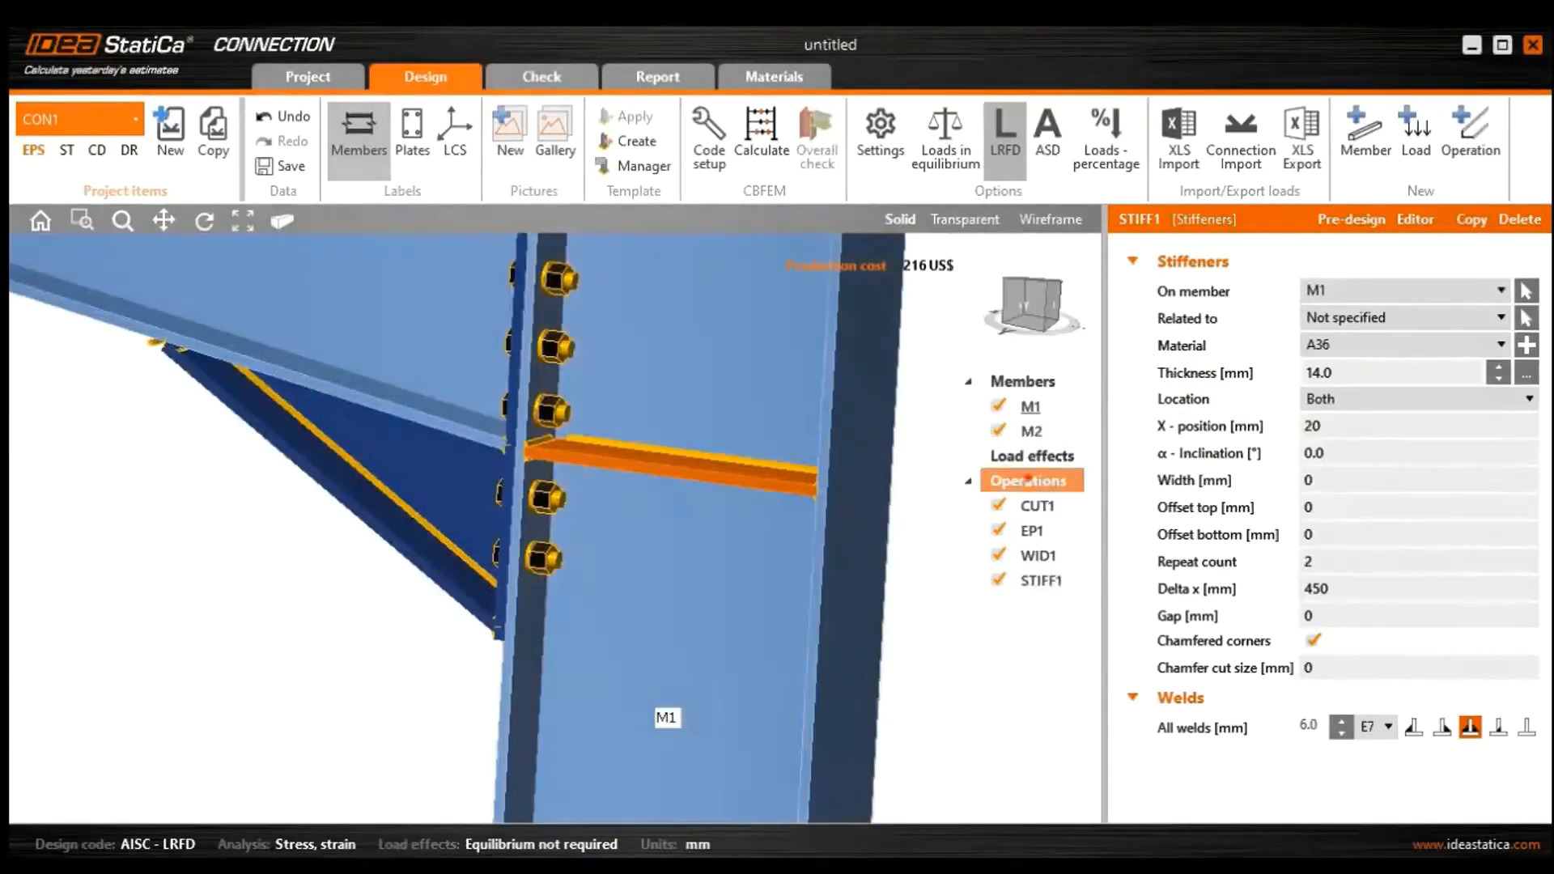
right_click(1028, 482)
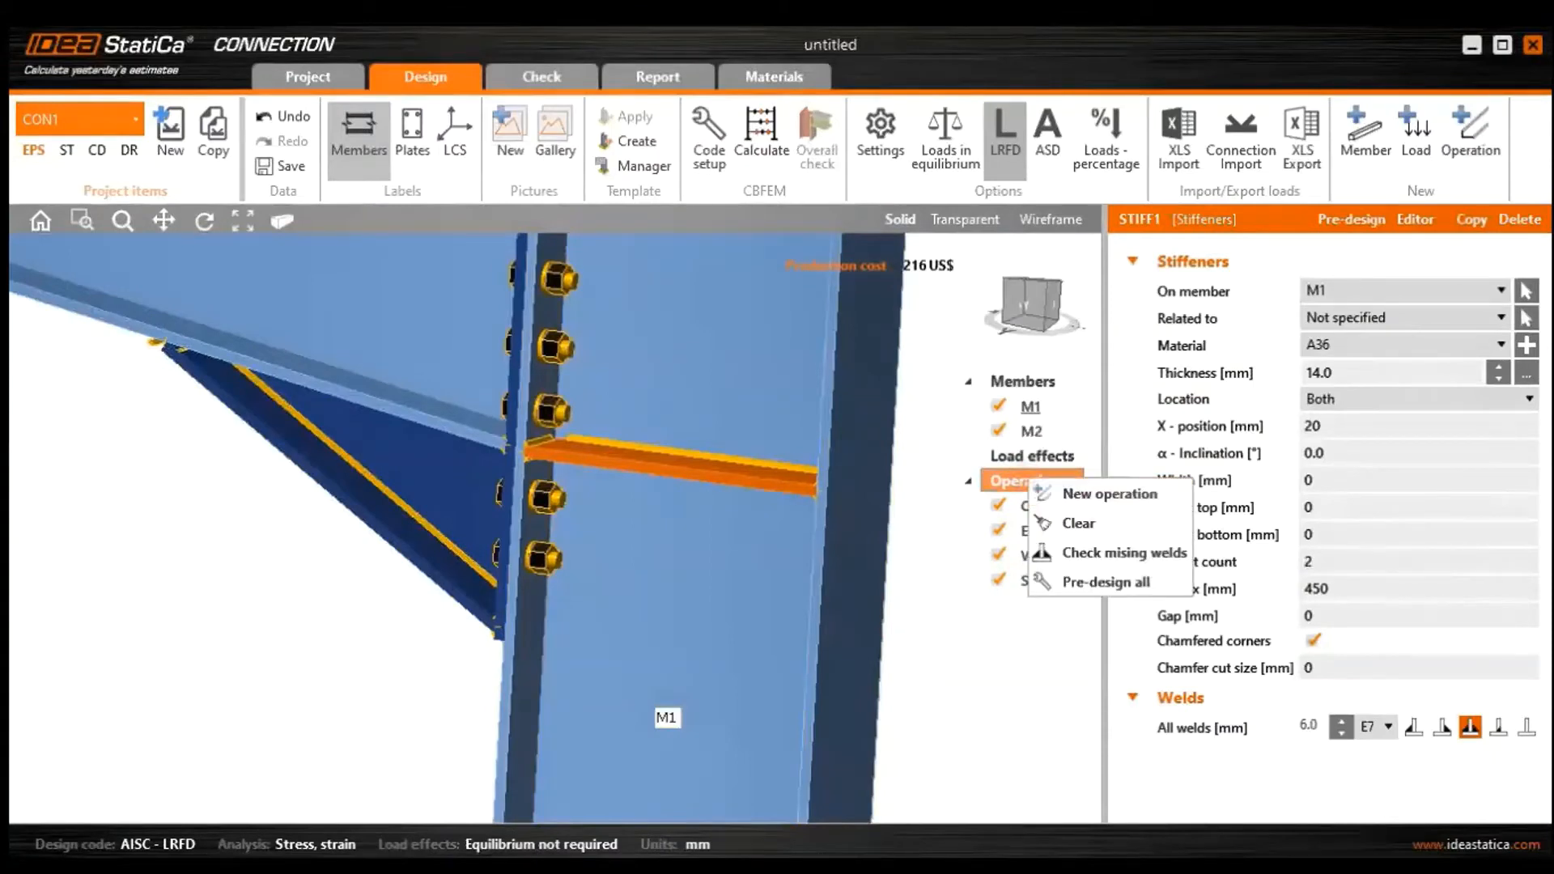
key(Escape)
Copy the STIFF1 stiffener operation and set the copy's repeat count to 1
click(1038, 580)
right_click(1039, 581)
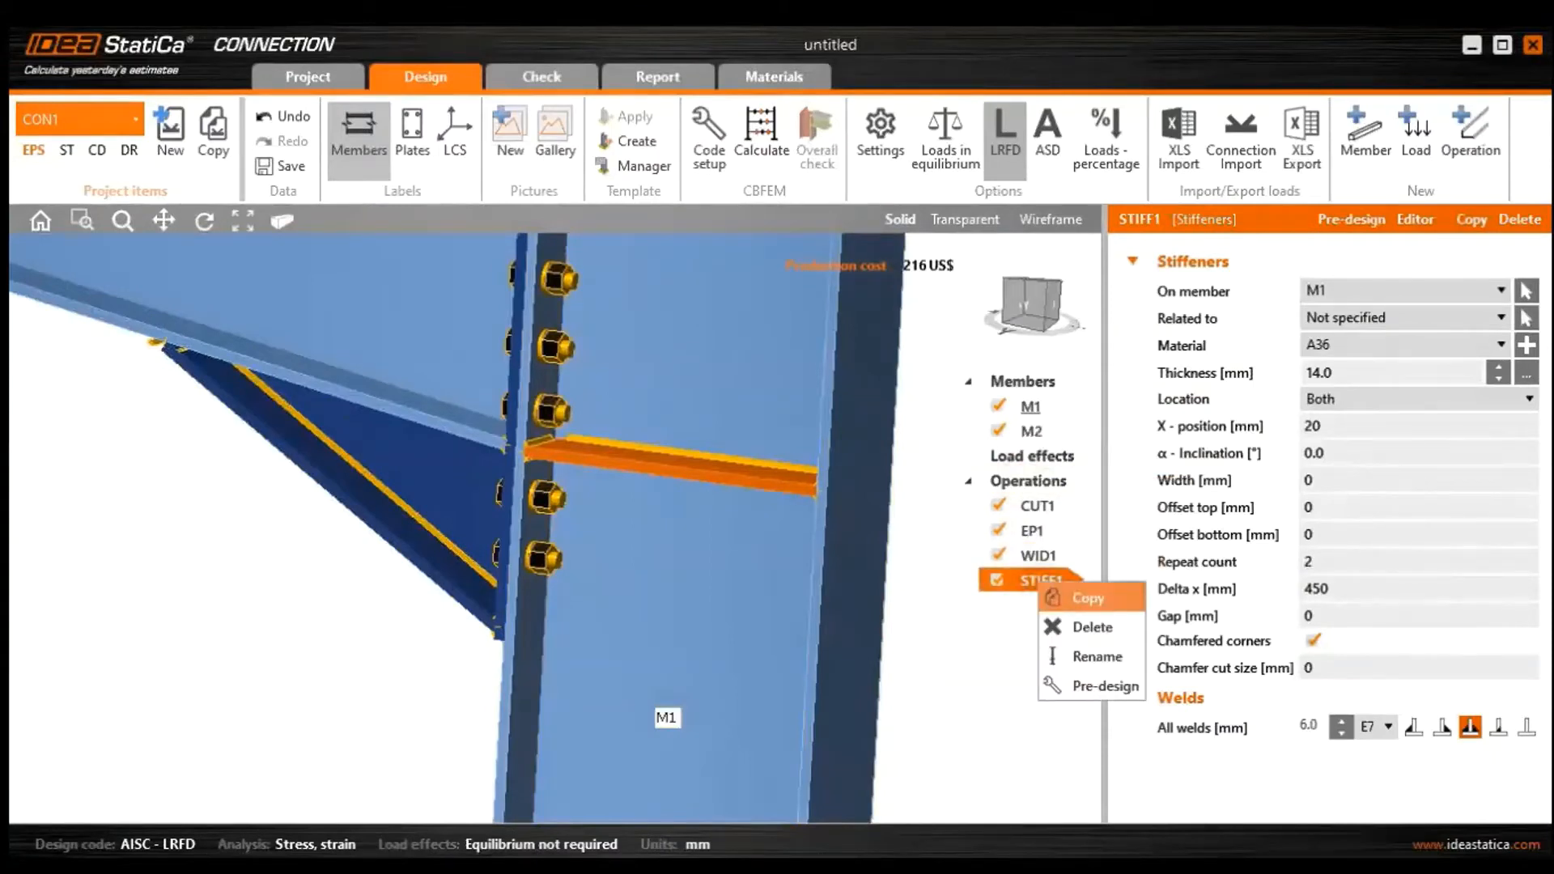
click(1088, 598)
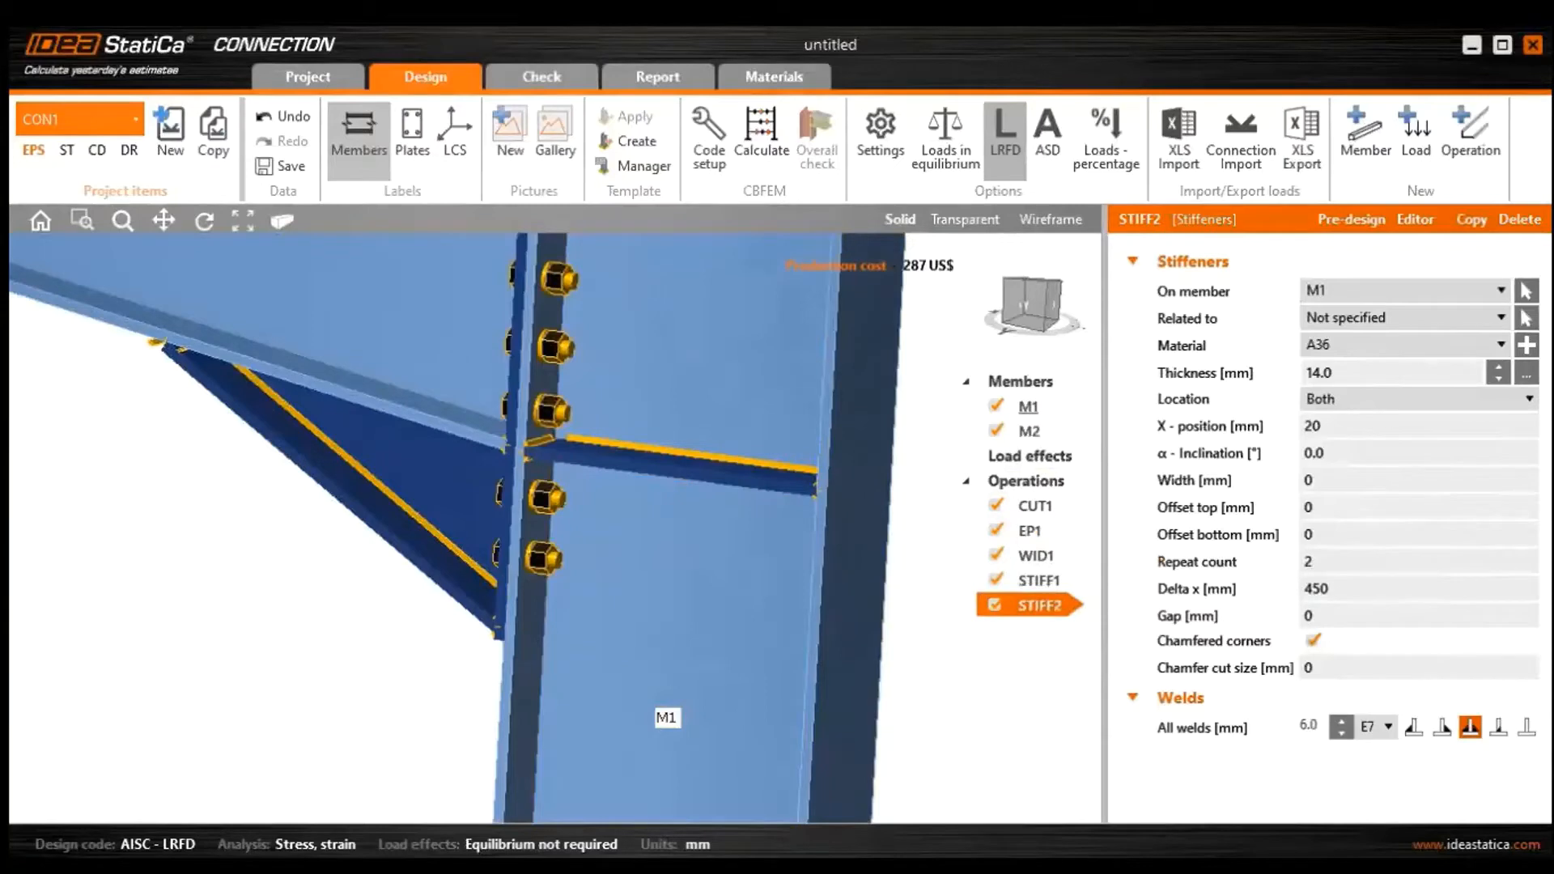
click(1347, 562)
text(1)
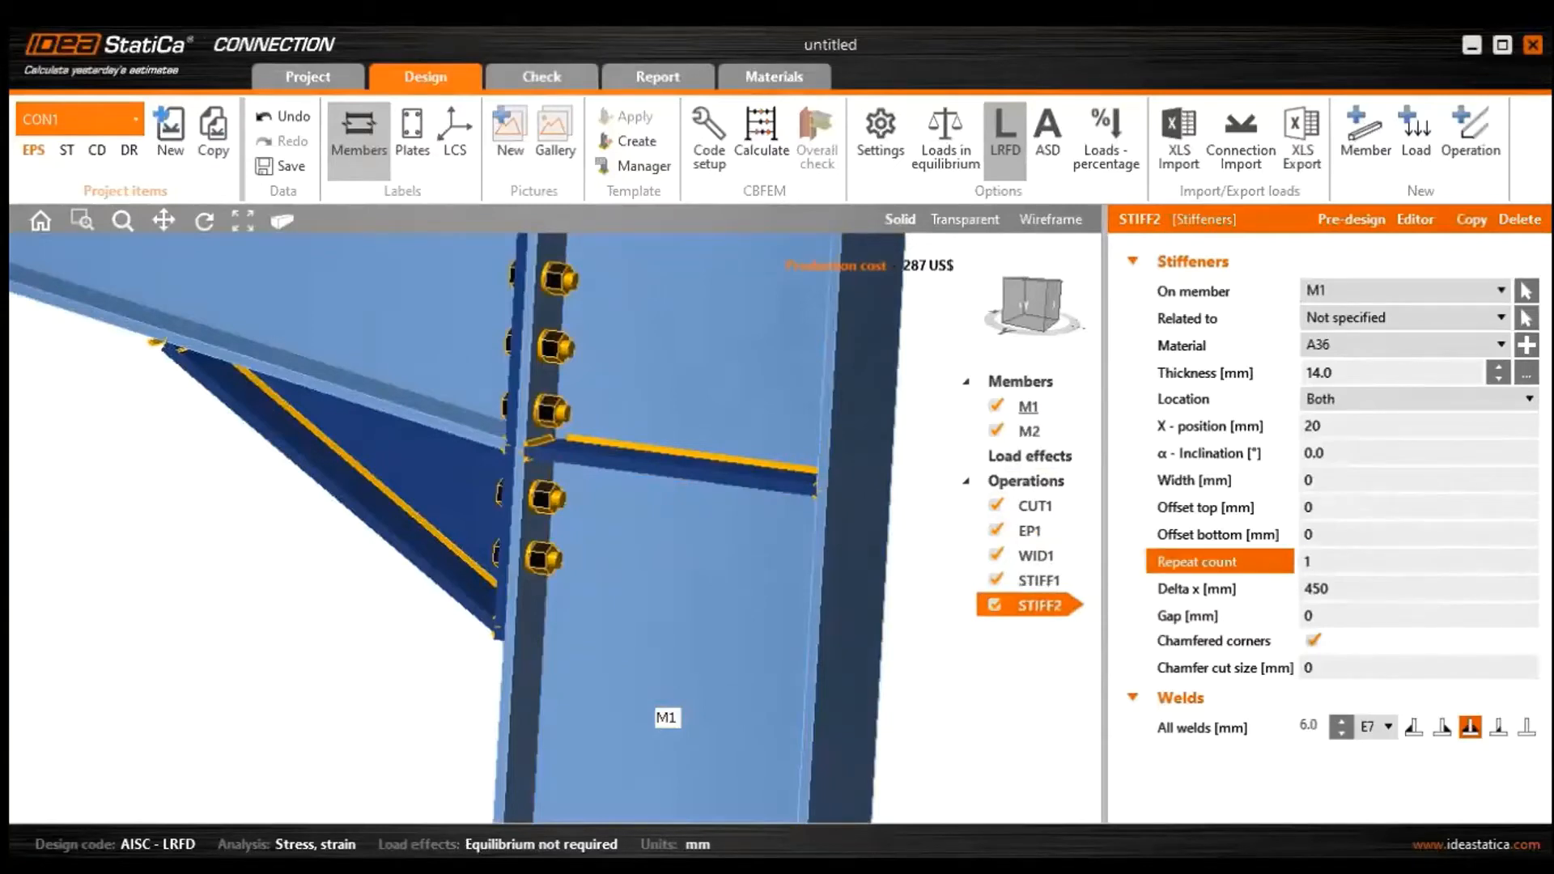
Set the X-position of the copied column stiffener to 700 mm, level with the haunch's lower end
click(1352, 434)
double_click(1340, 425)
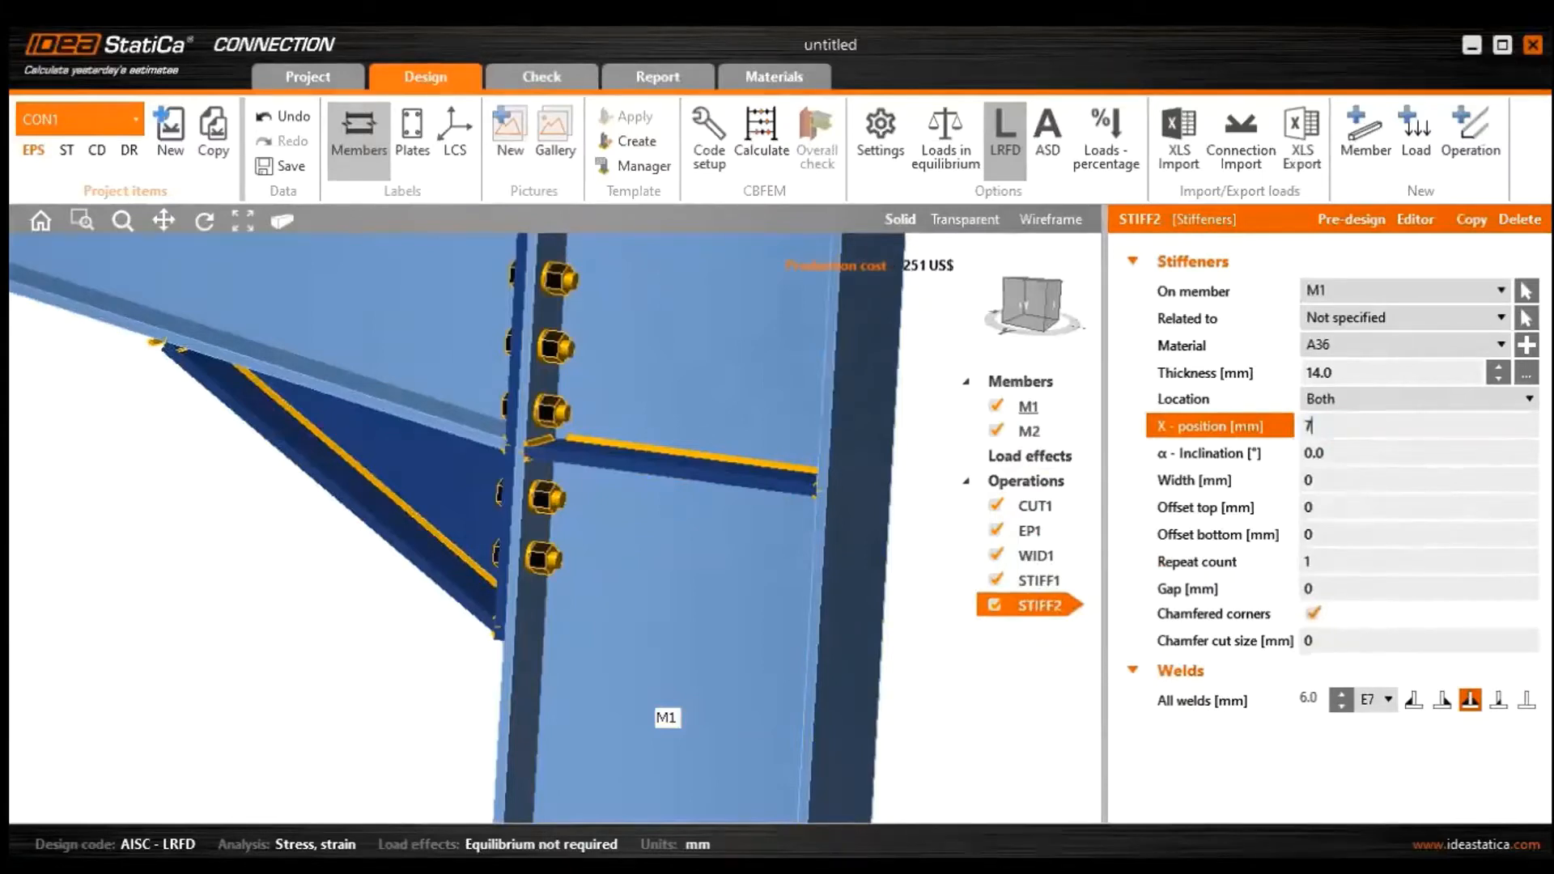
click(1355, 453)
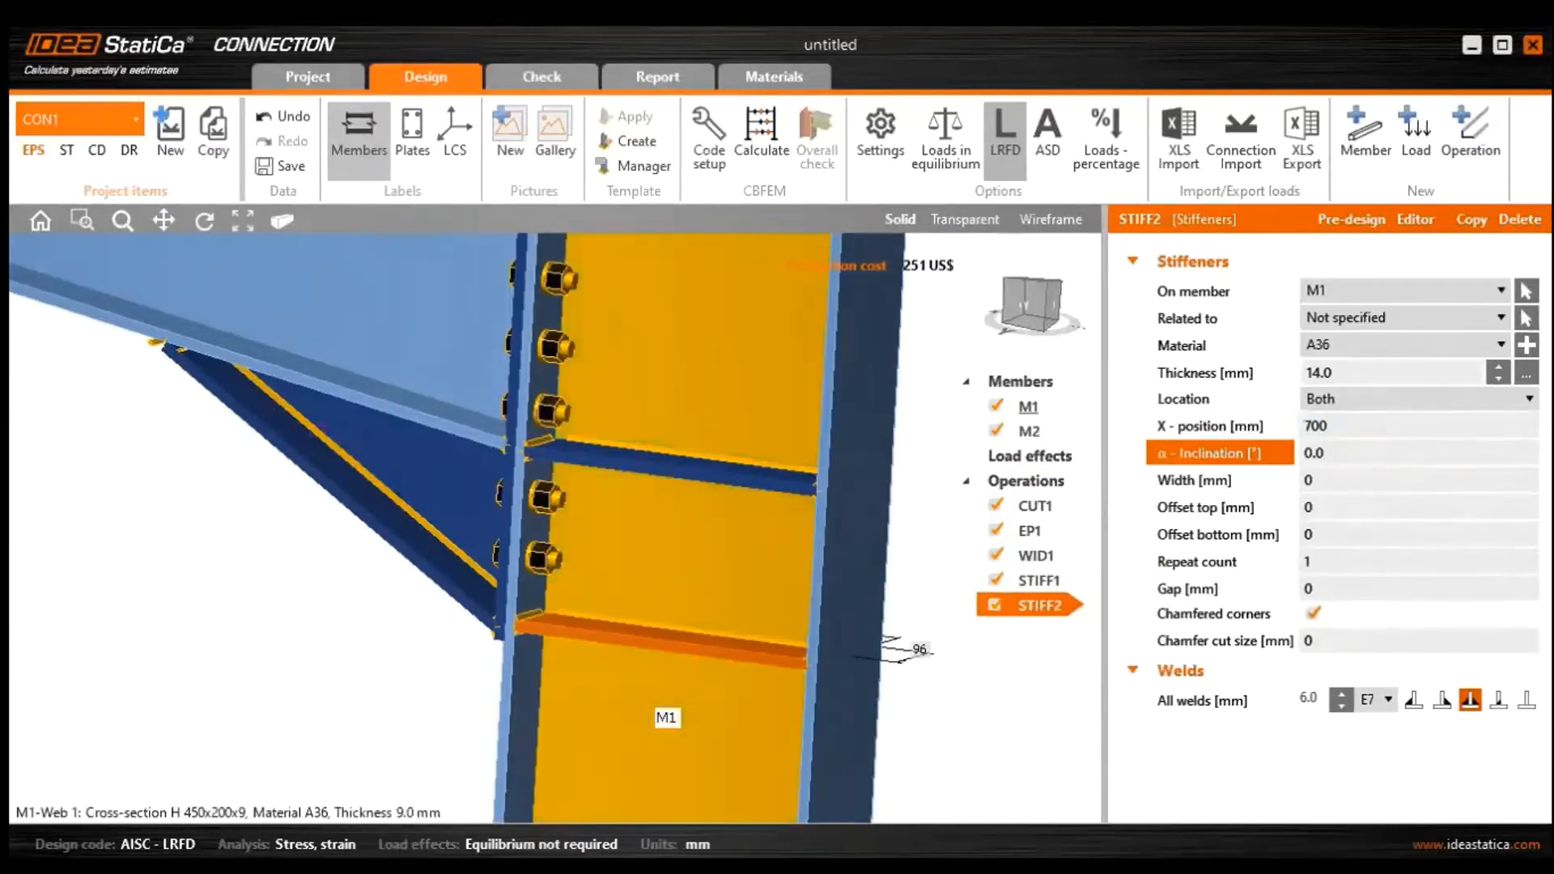
Examine the column stiffeners' alignment with the rafter flanges and the haunch from several angles
scroll(611, 570, down, 5)
scroll(638, 500, up, 3)
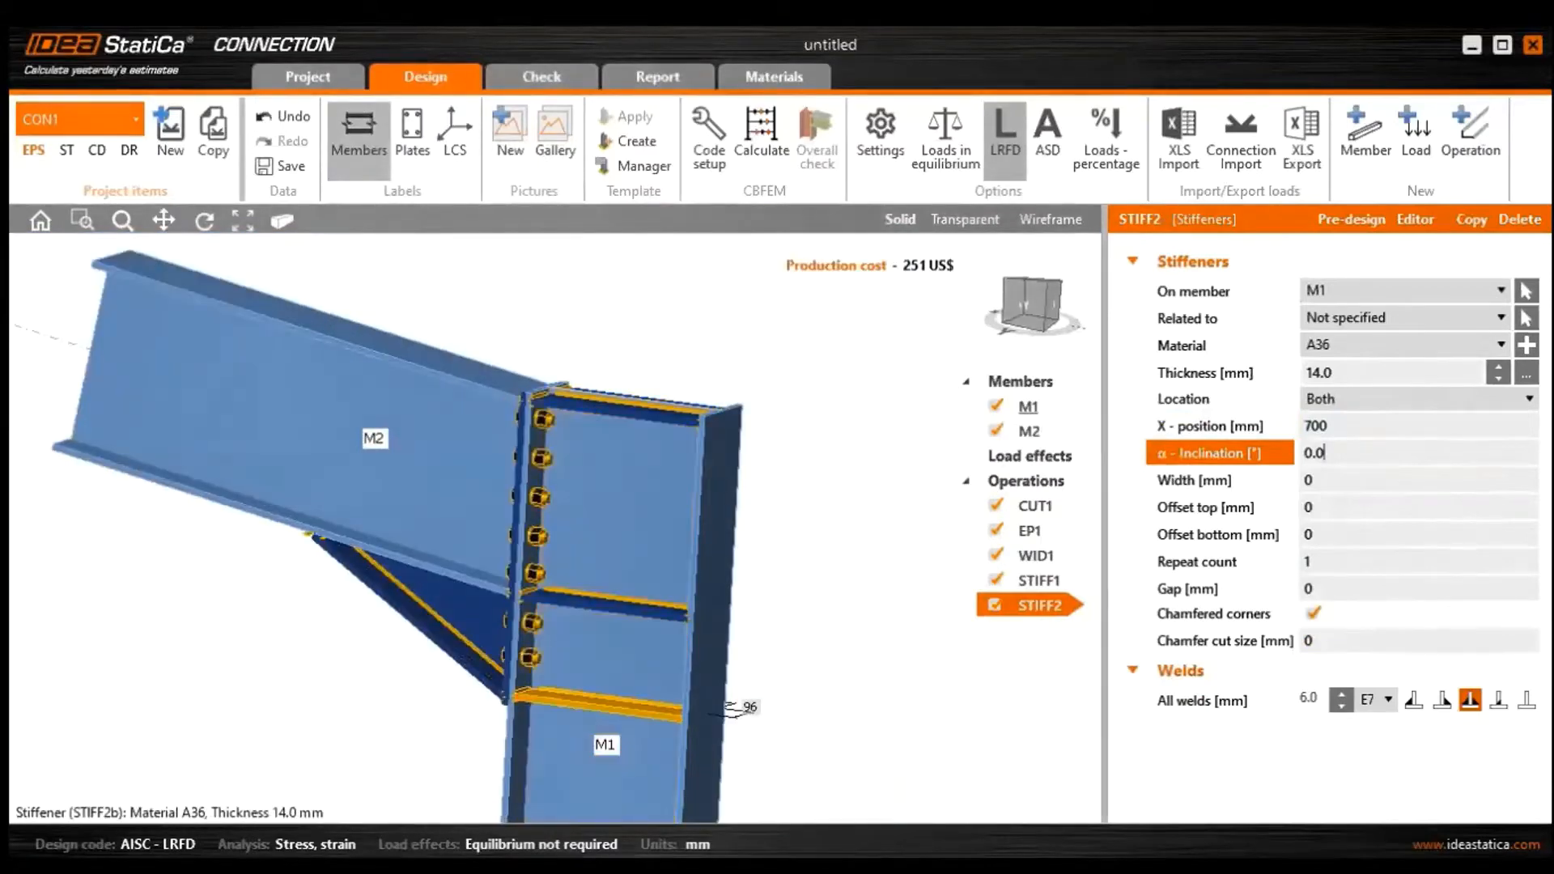
scroll(733, 708, up, 4)
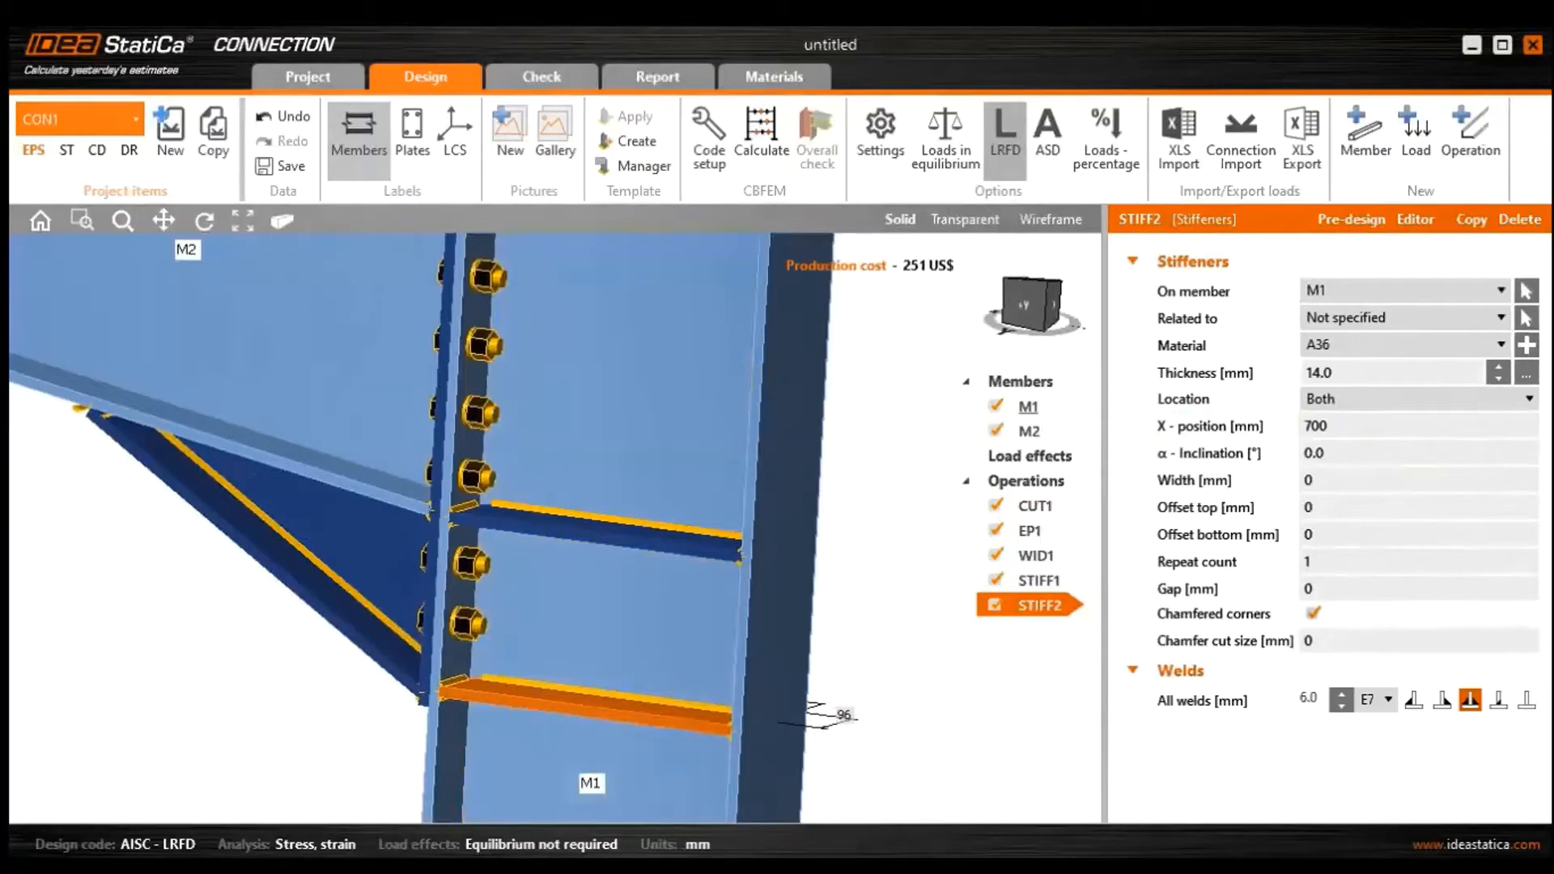
scroll(809, 708, down, 2)
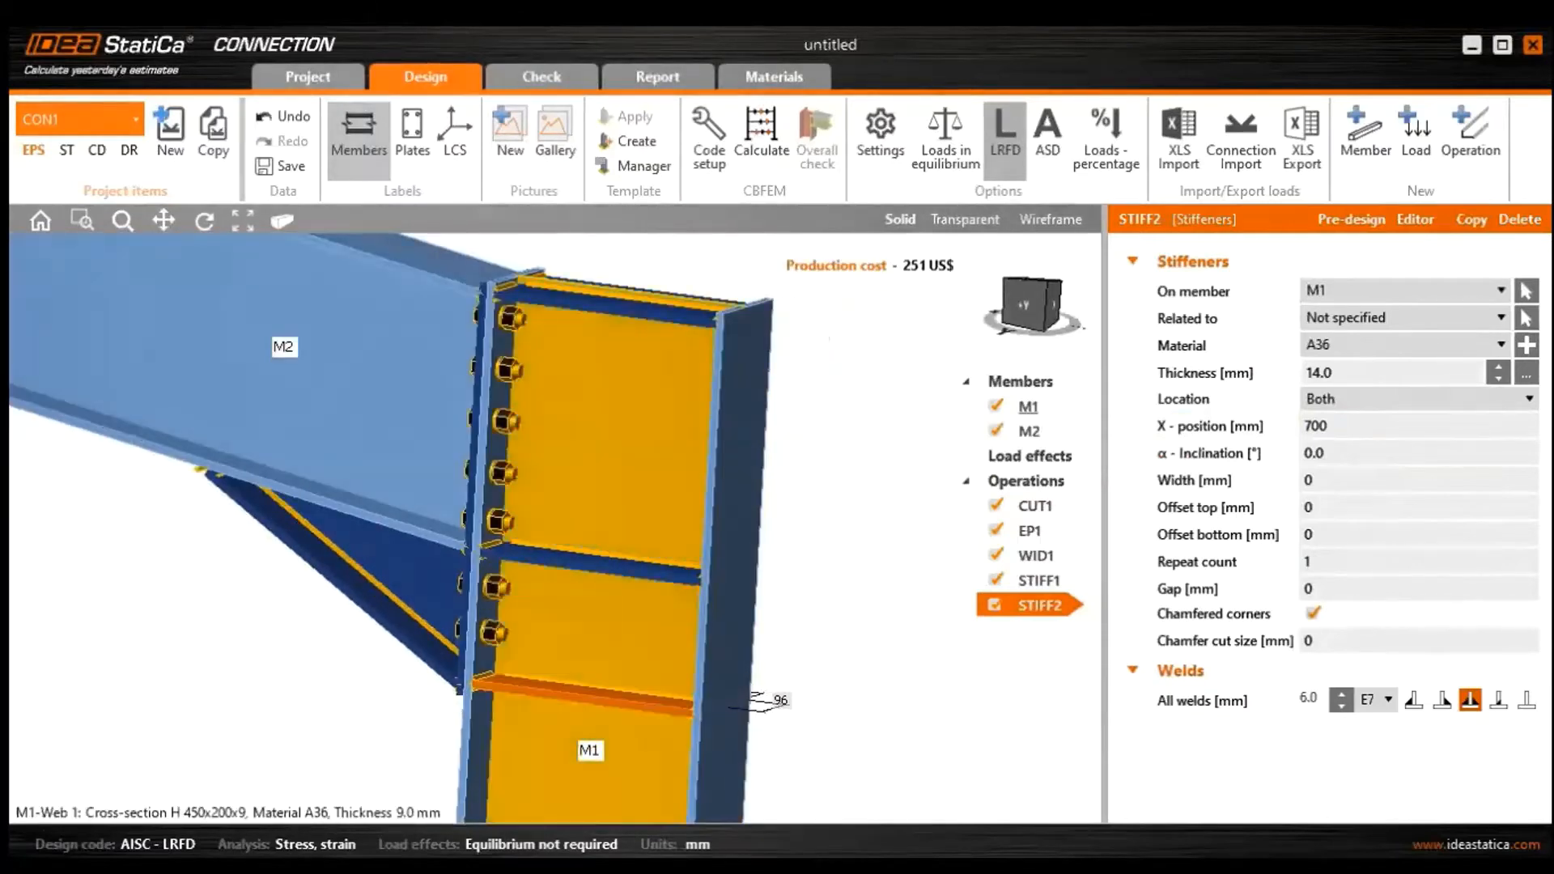
scroll(583, 551, down, 1)
right_drag(490, 453, 664, 469)
right_drag(374, 678, 872, 491)
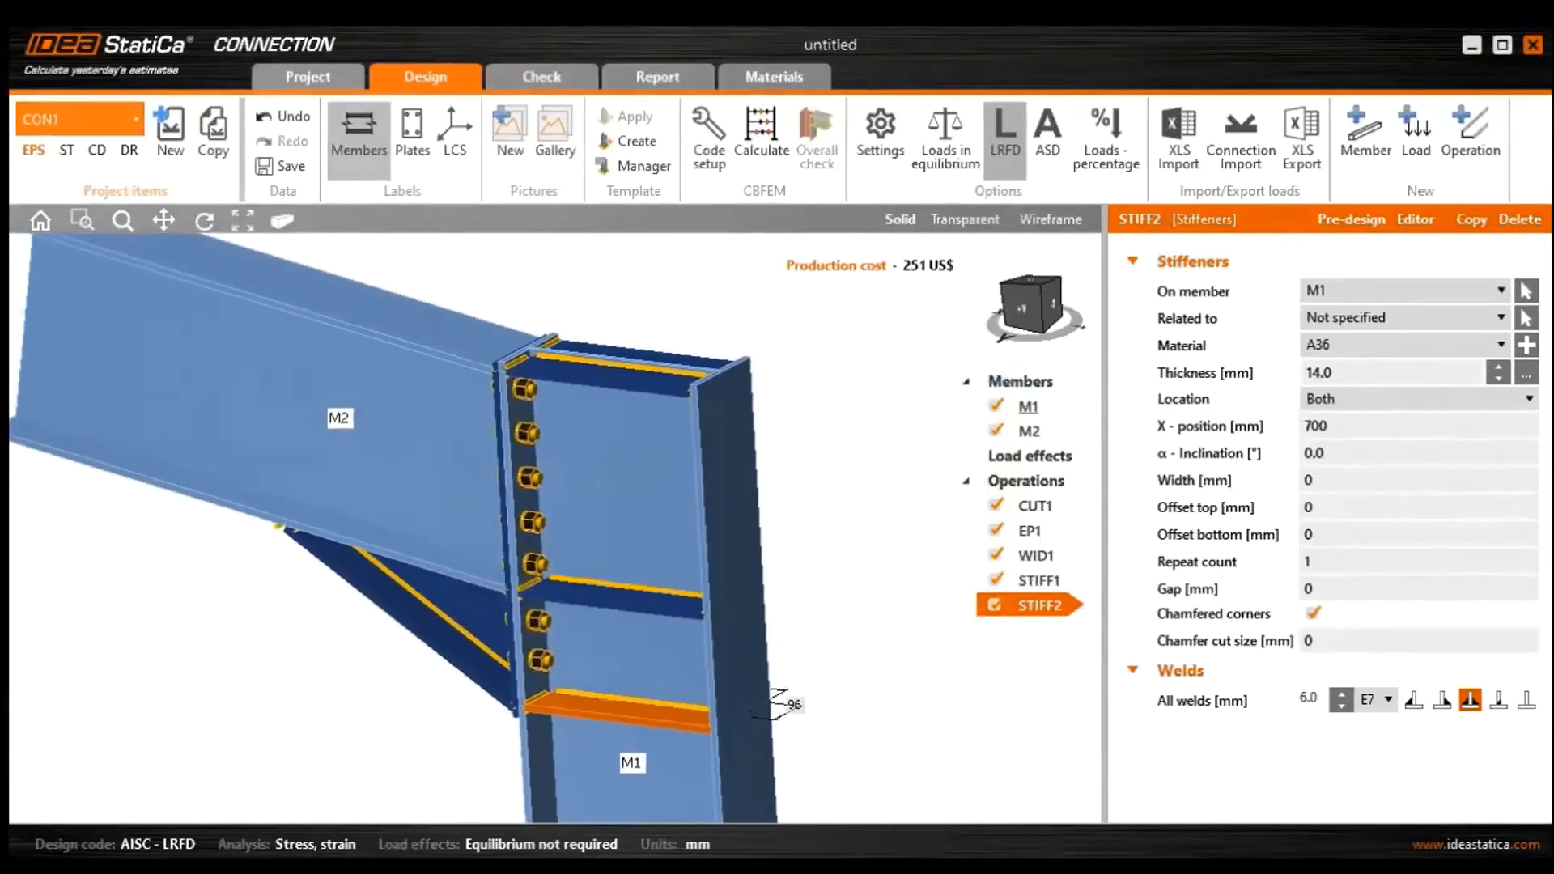
scroll(712, 583, down, 5)
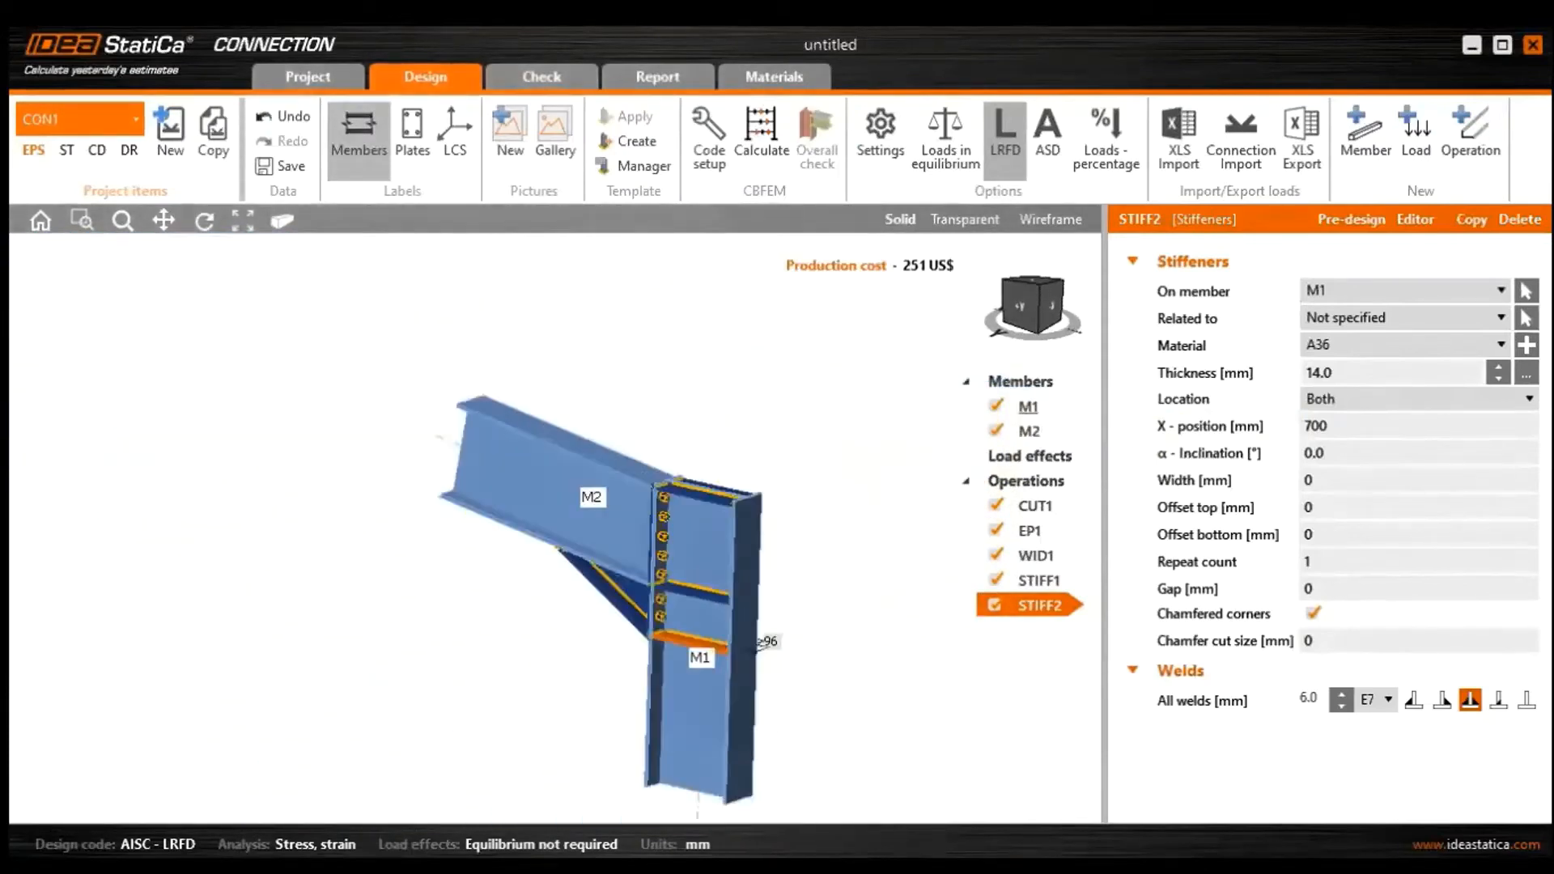
scroll(647, 567, up, 2)
Add a Rib operation to the connection
right_click(1026, 483)
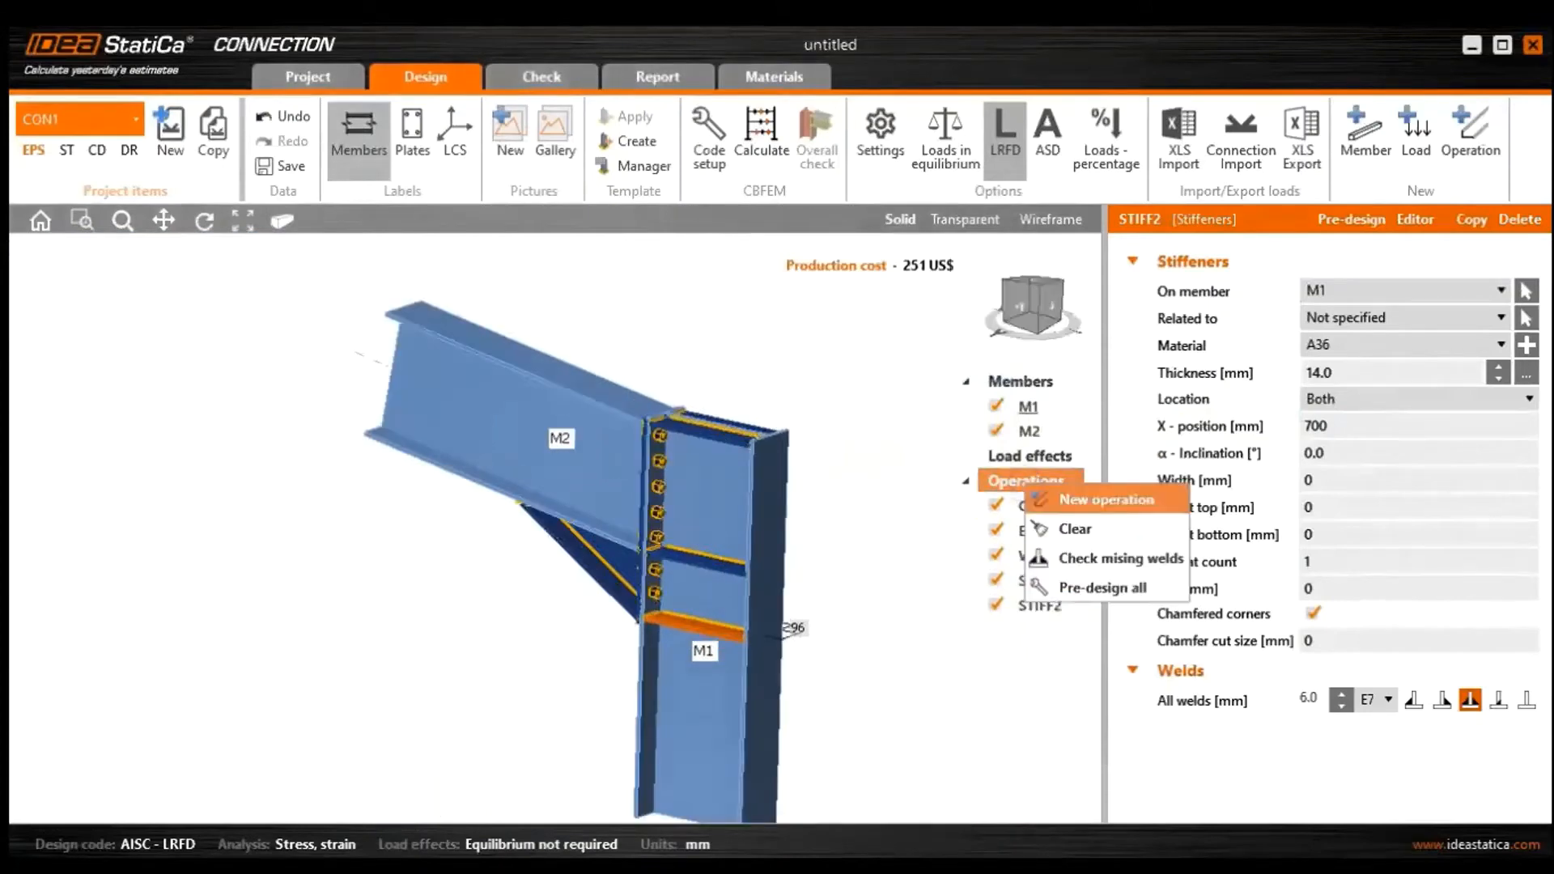
click(1071, 499)
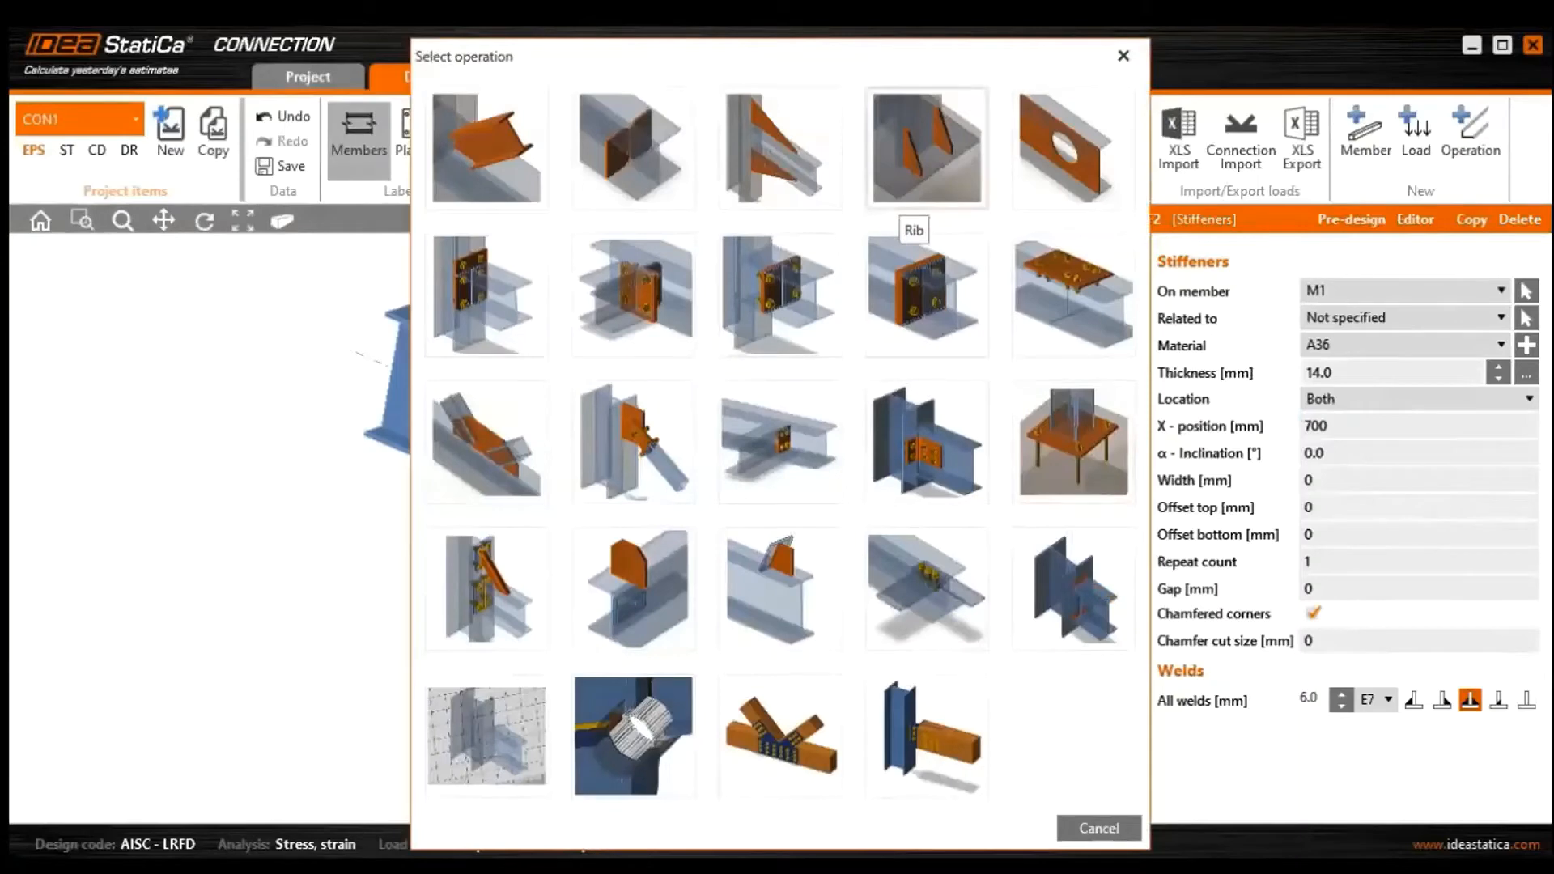
click(923, 194)
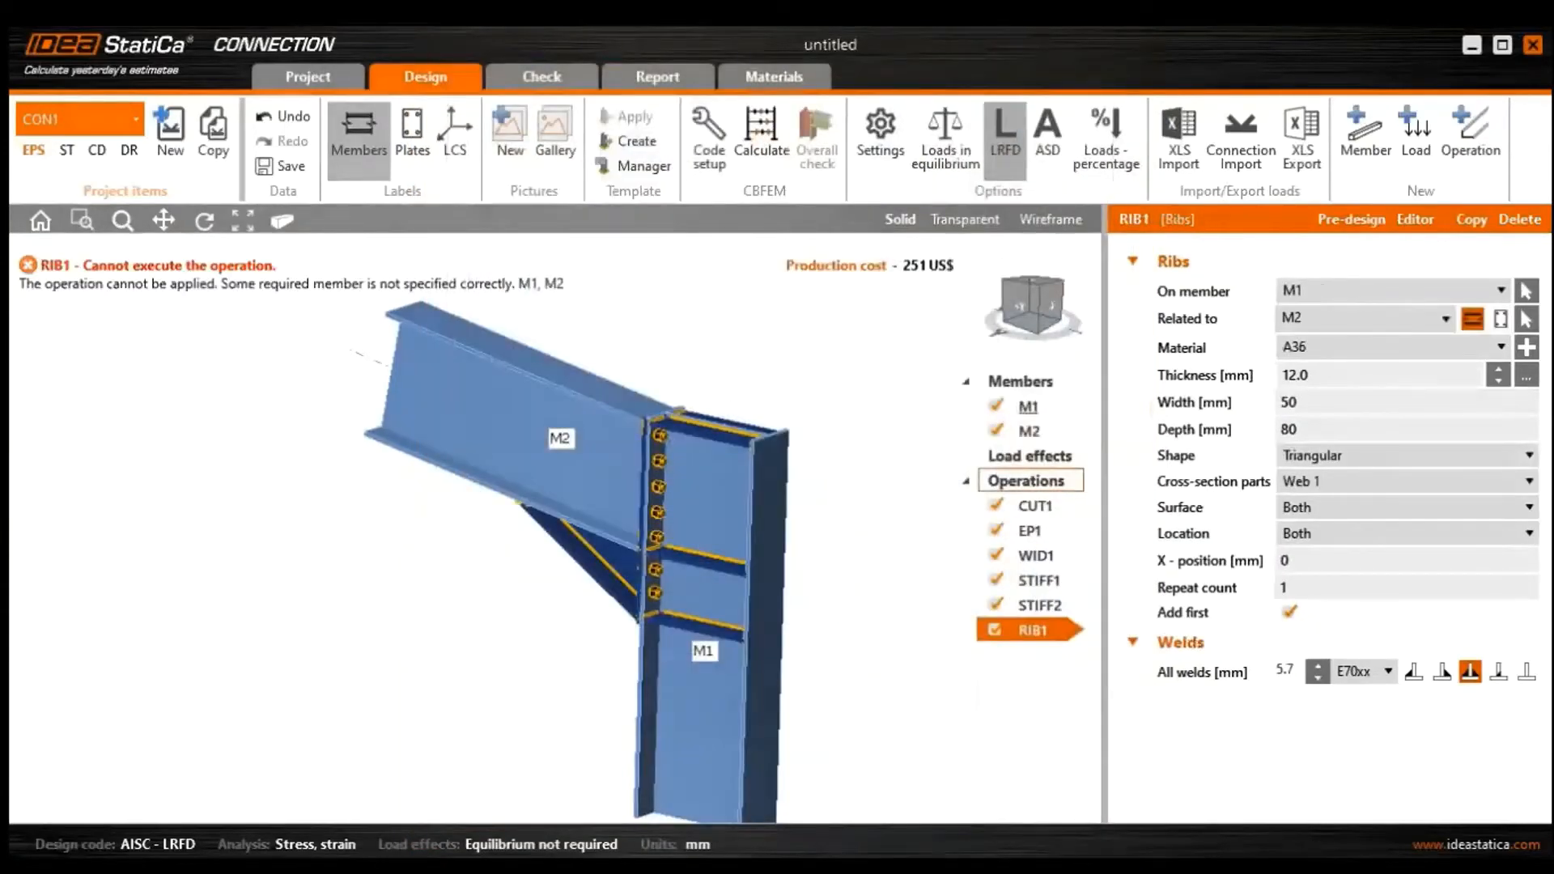
Place the rib on member M2 and relate it to end plate EP1
scroll(659, 498, up, 3)
middle_drag(558, 574, 647, 720)
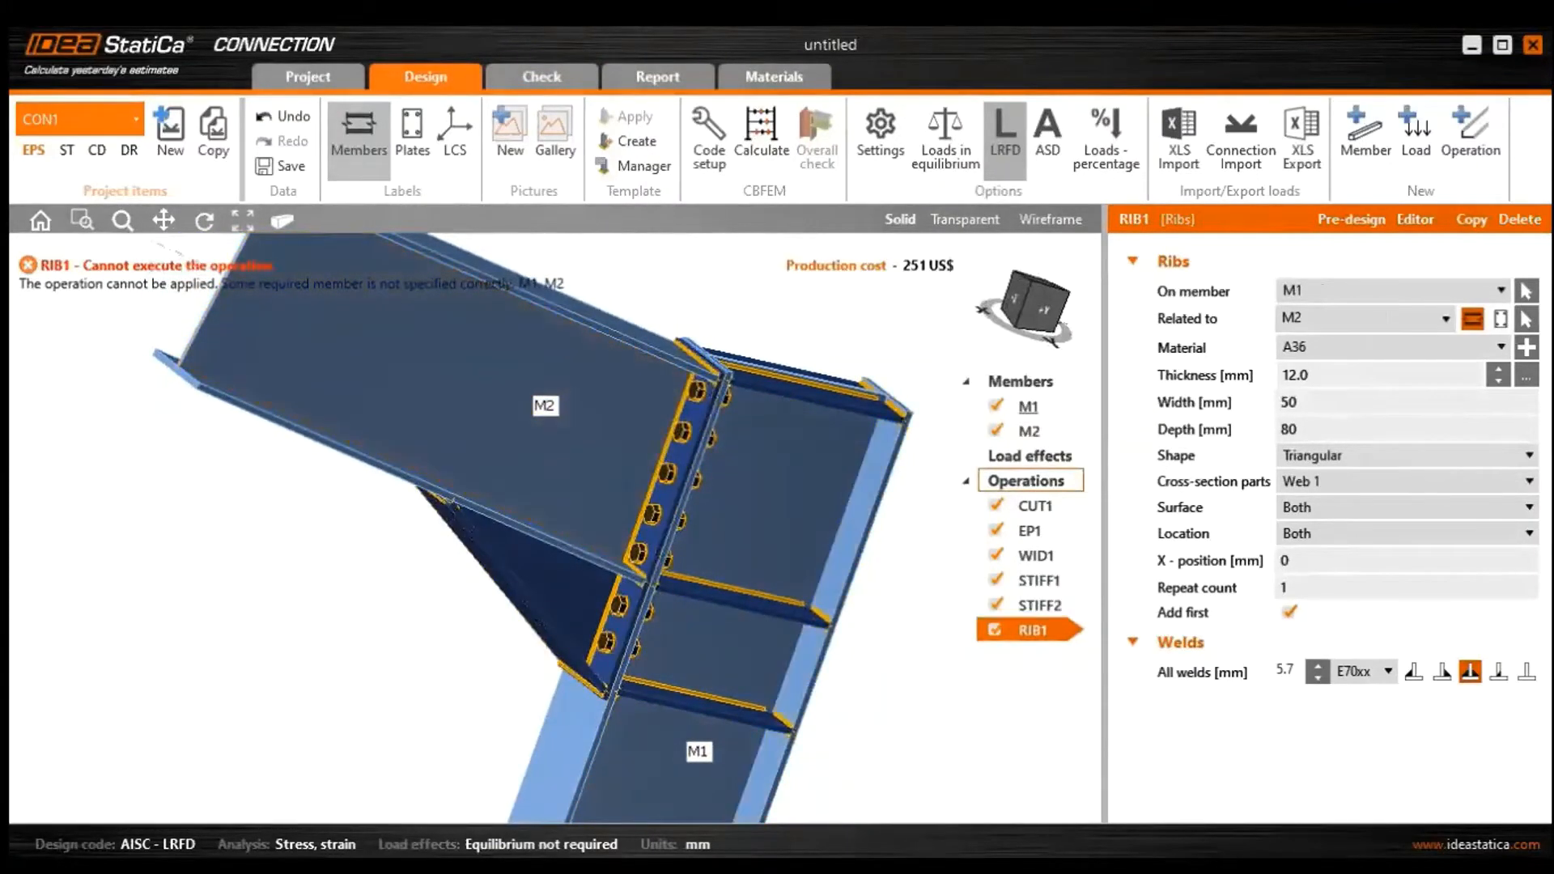
click(1331, 290)
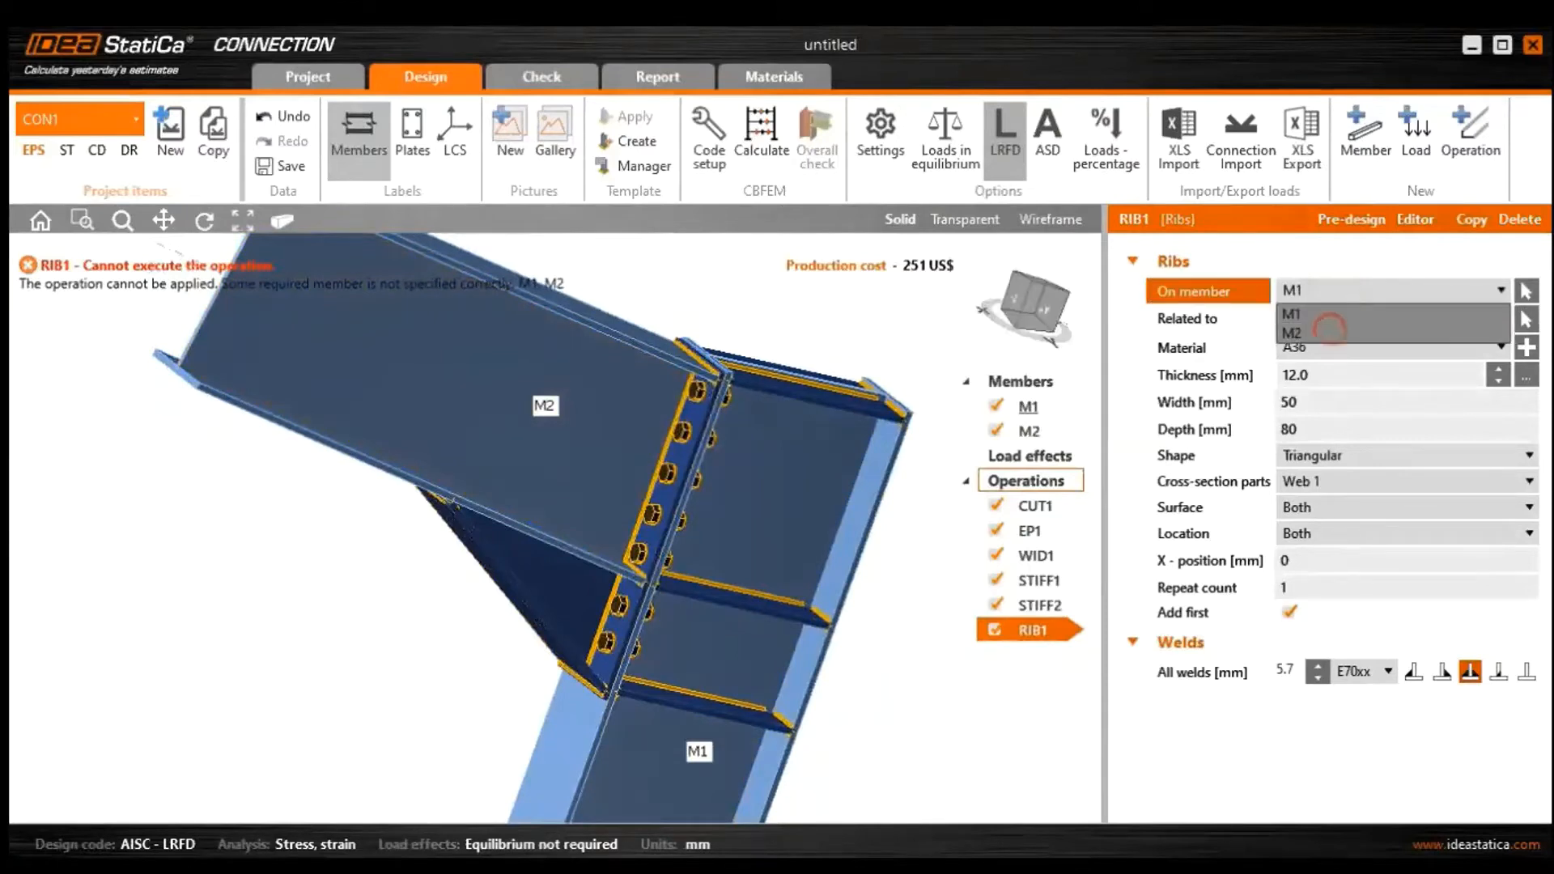
click(1328, 322)
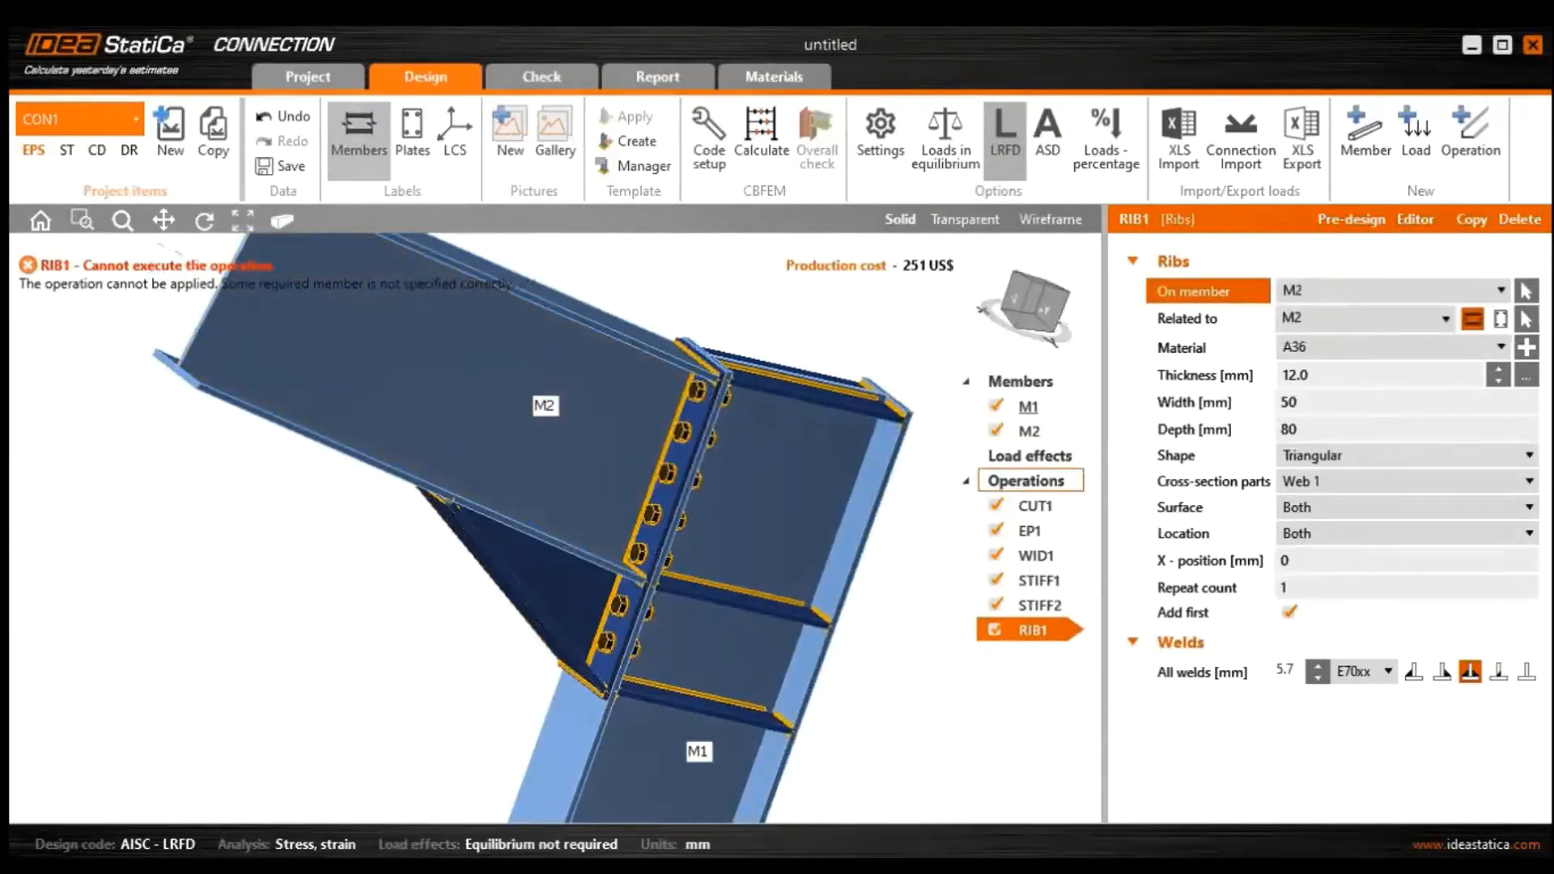
click(1500, 318)
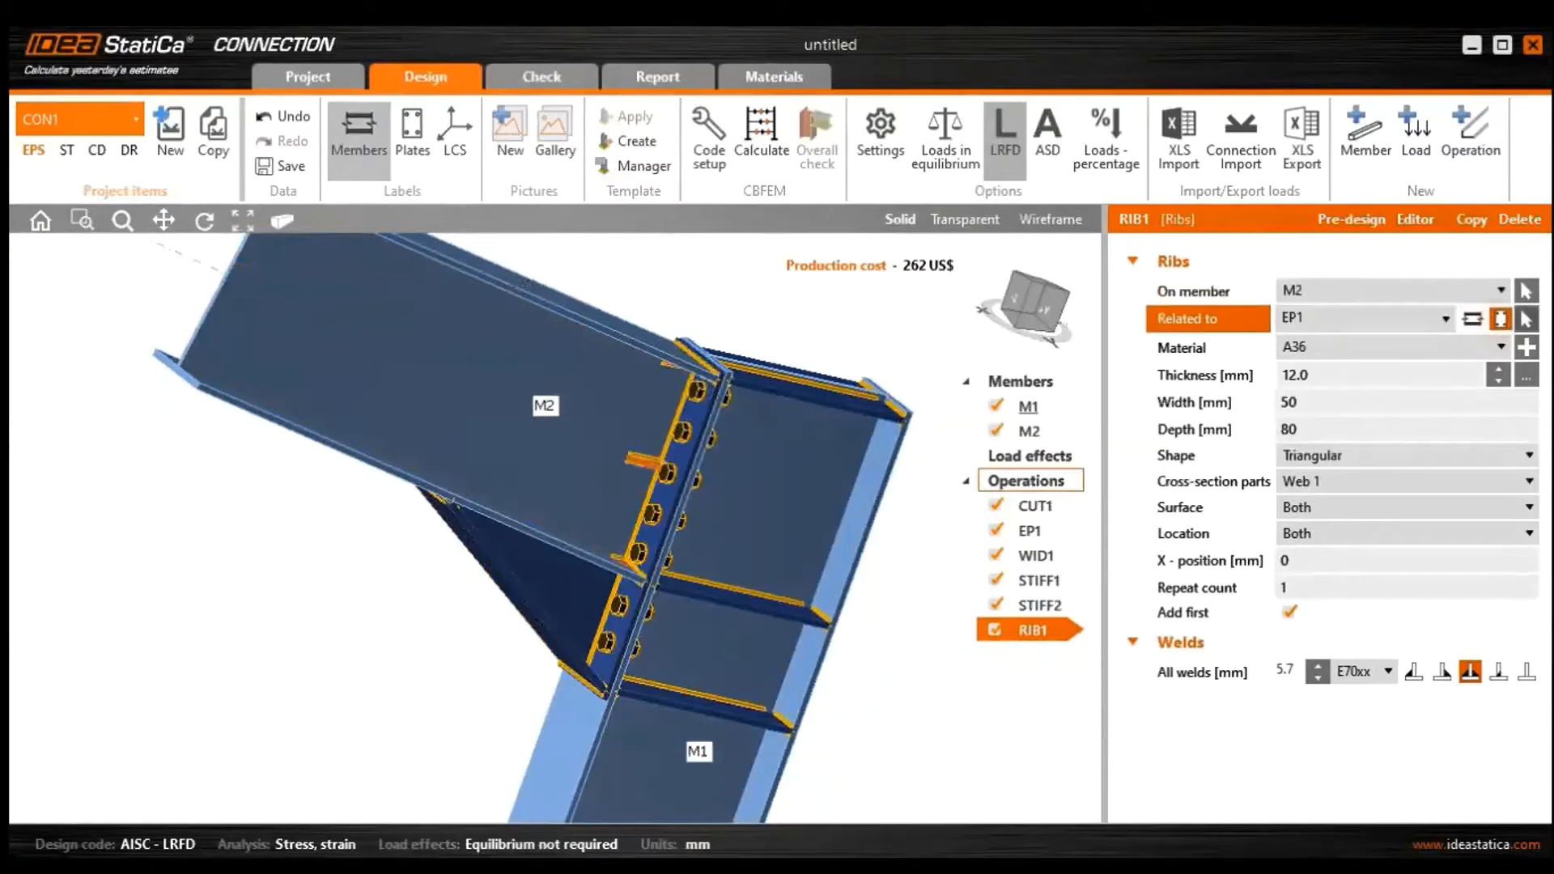
Set the triangular rib's thickness to 9 mm, width to 80 mm and depth to 150 mm
scroll(653, 468, up, 5)
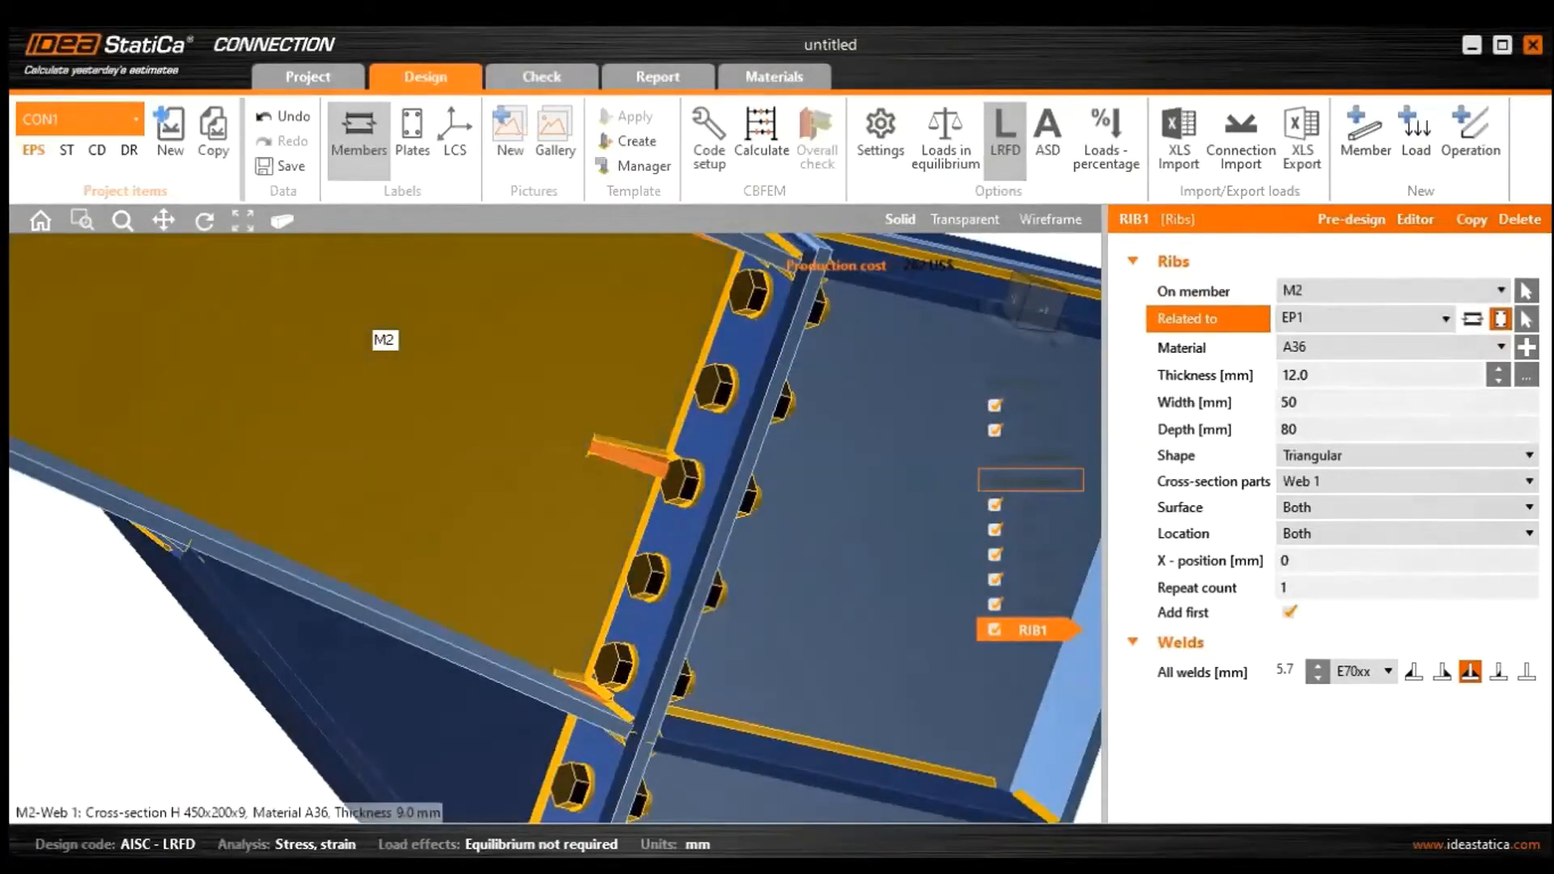
scroll(621, 435, down, 3)
click(1334, 374)
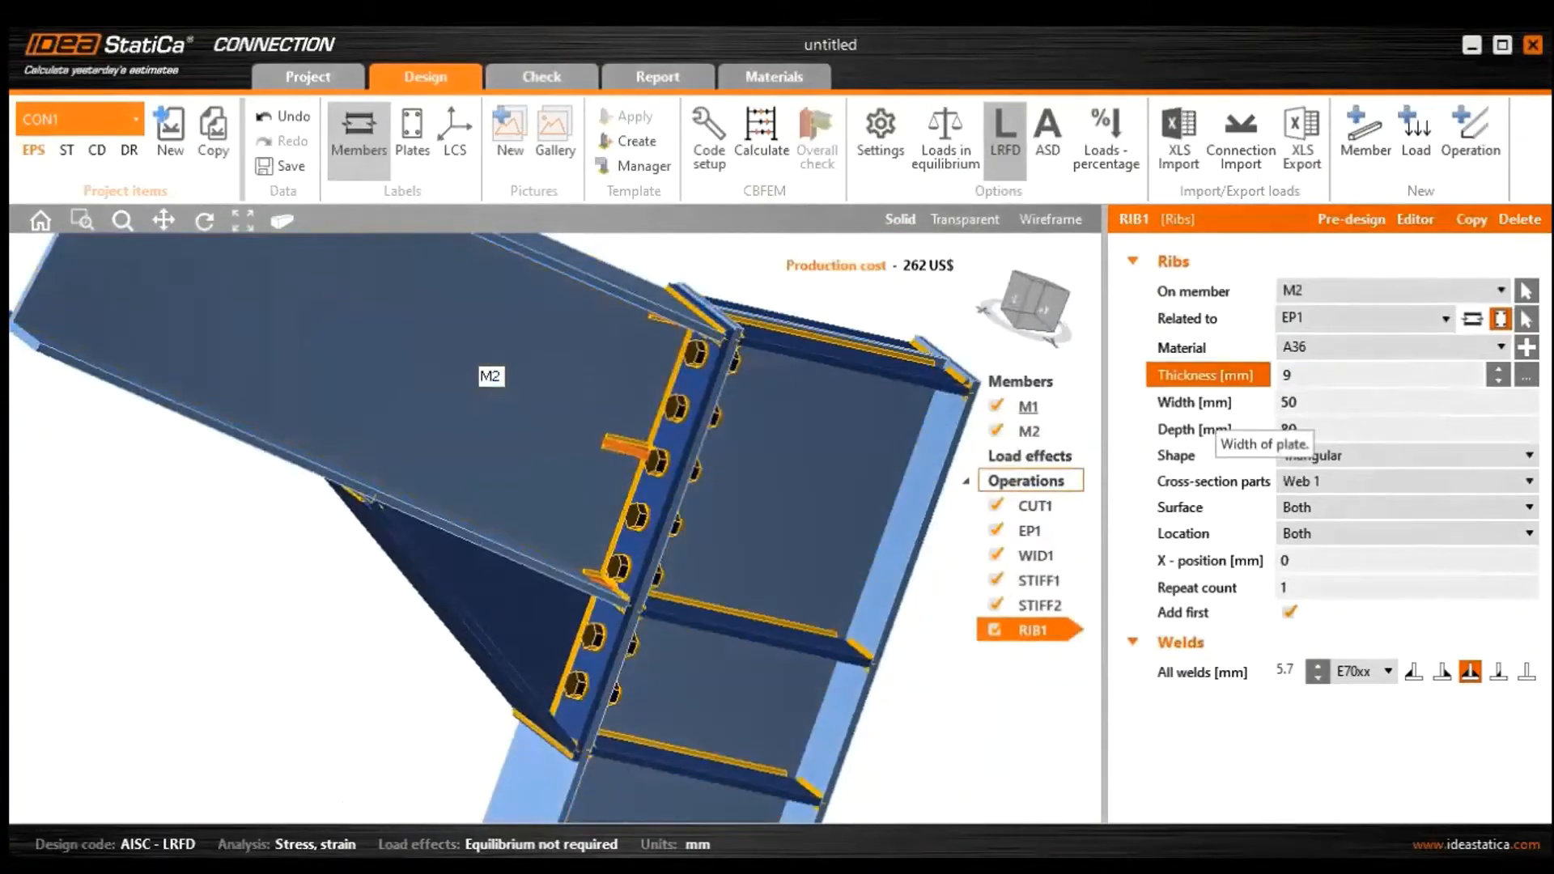
click(1344, 401)
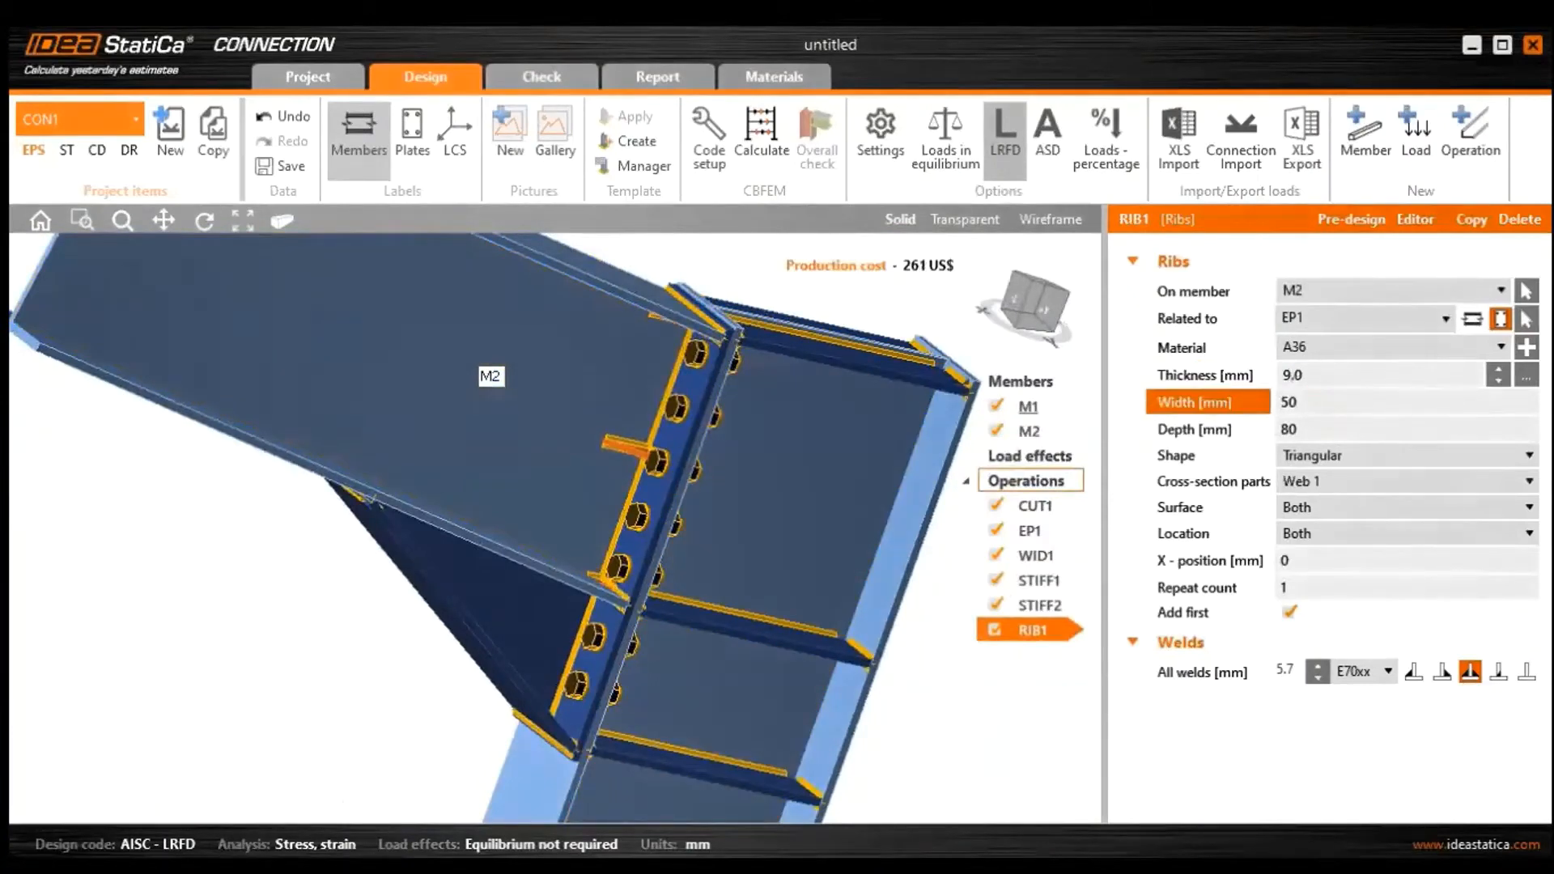
double_click(1355, 400)
click(1328, 427)
double_click(1355, 425)
text(15)
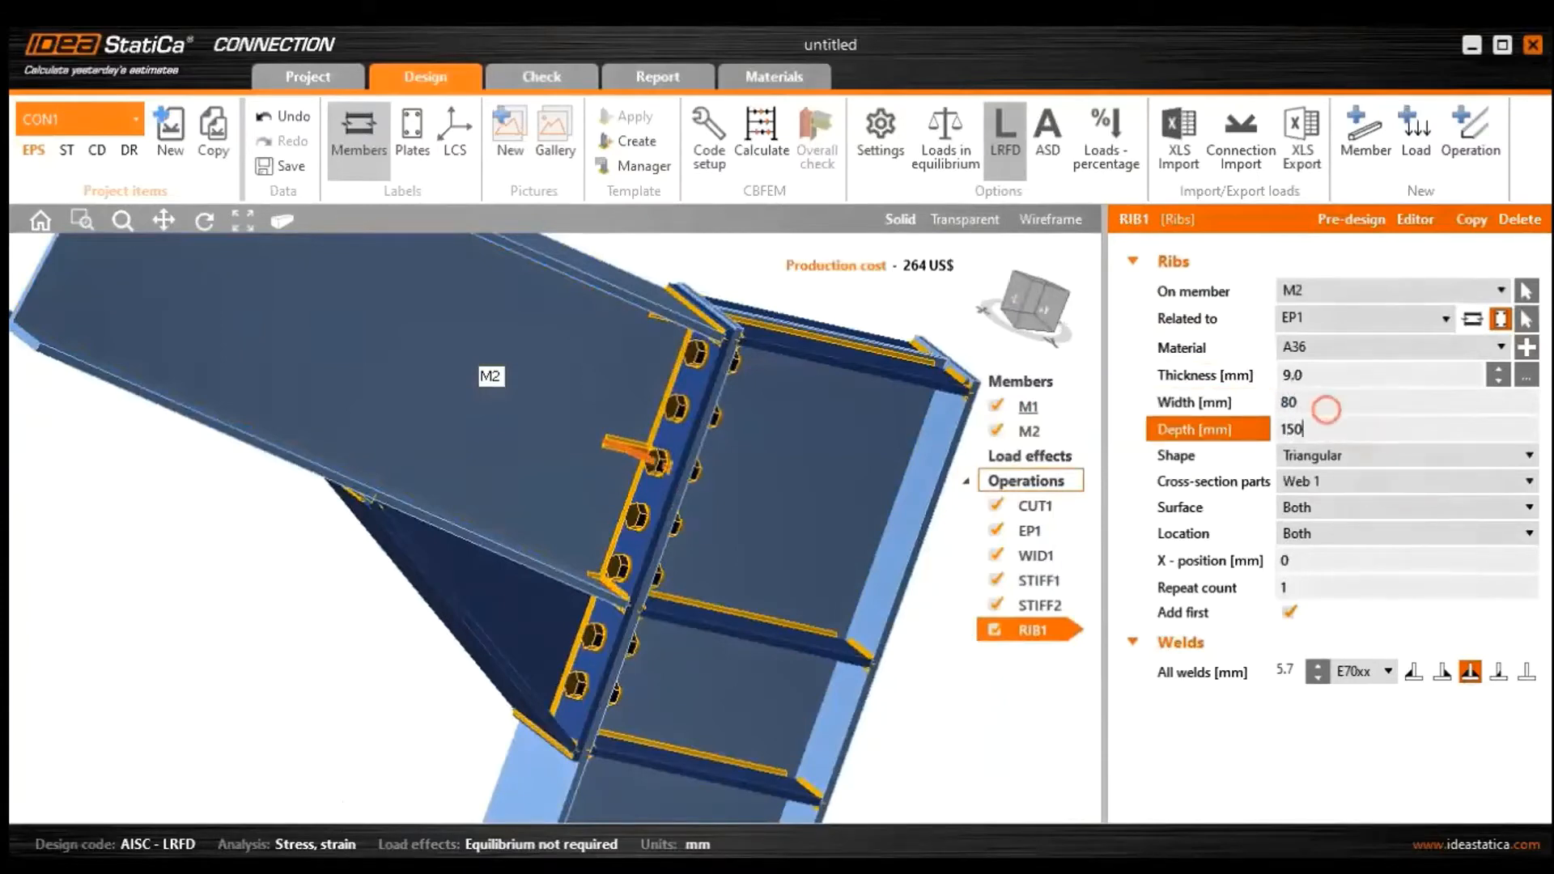
text(0)
click(1325, 405)
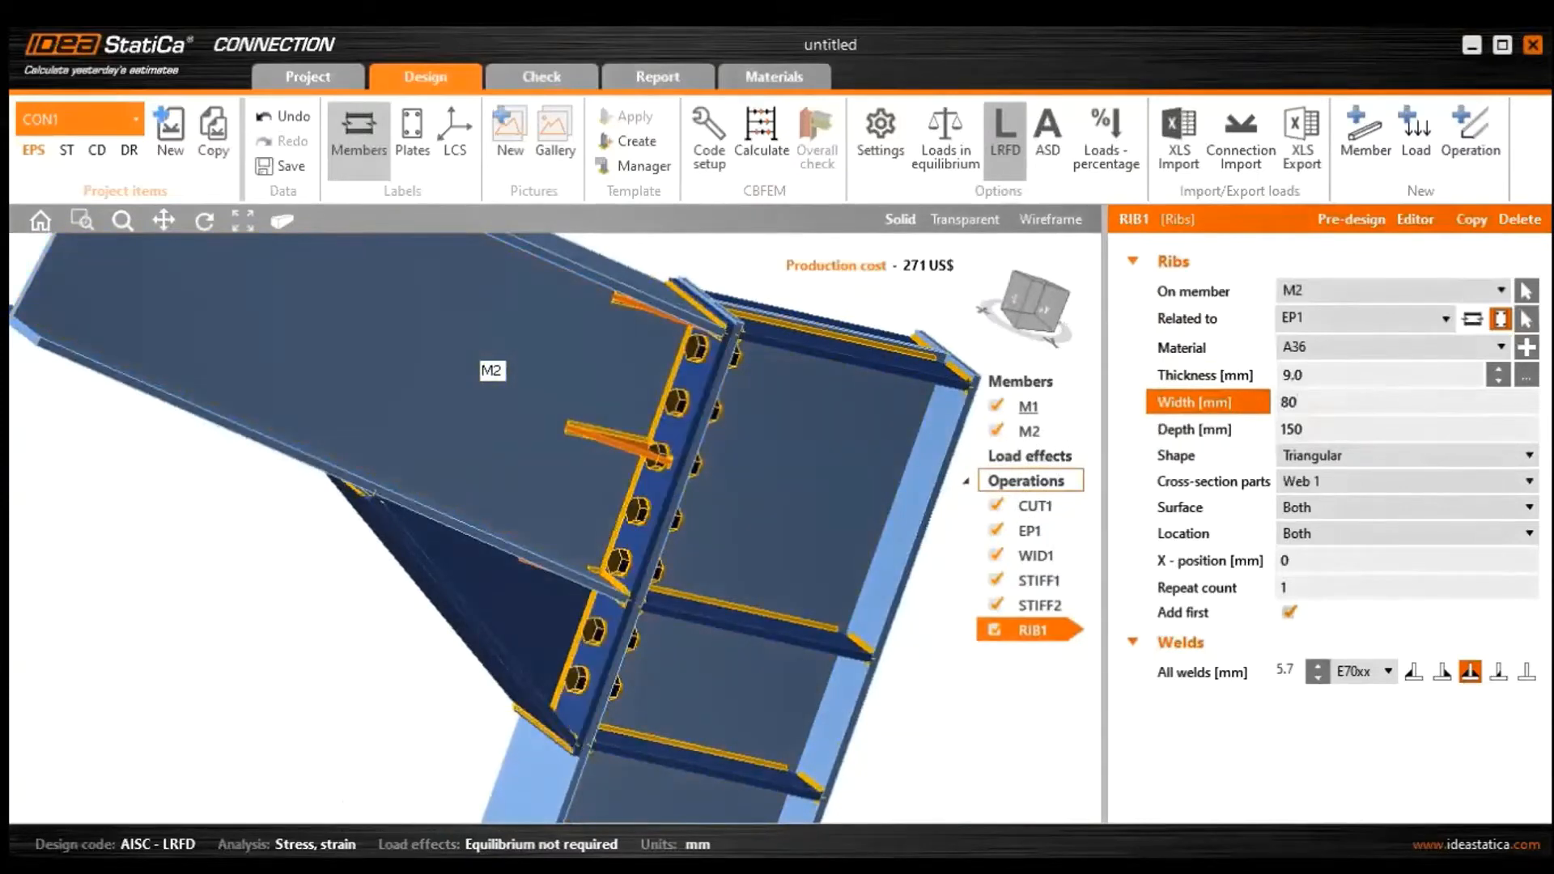
Turn off Add first for the ribs and keep their surface set to Both
click(1290, 612)
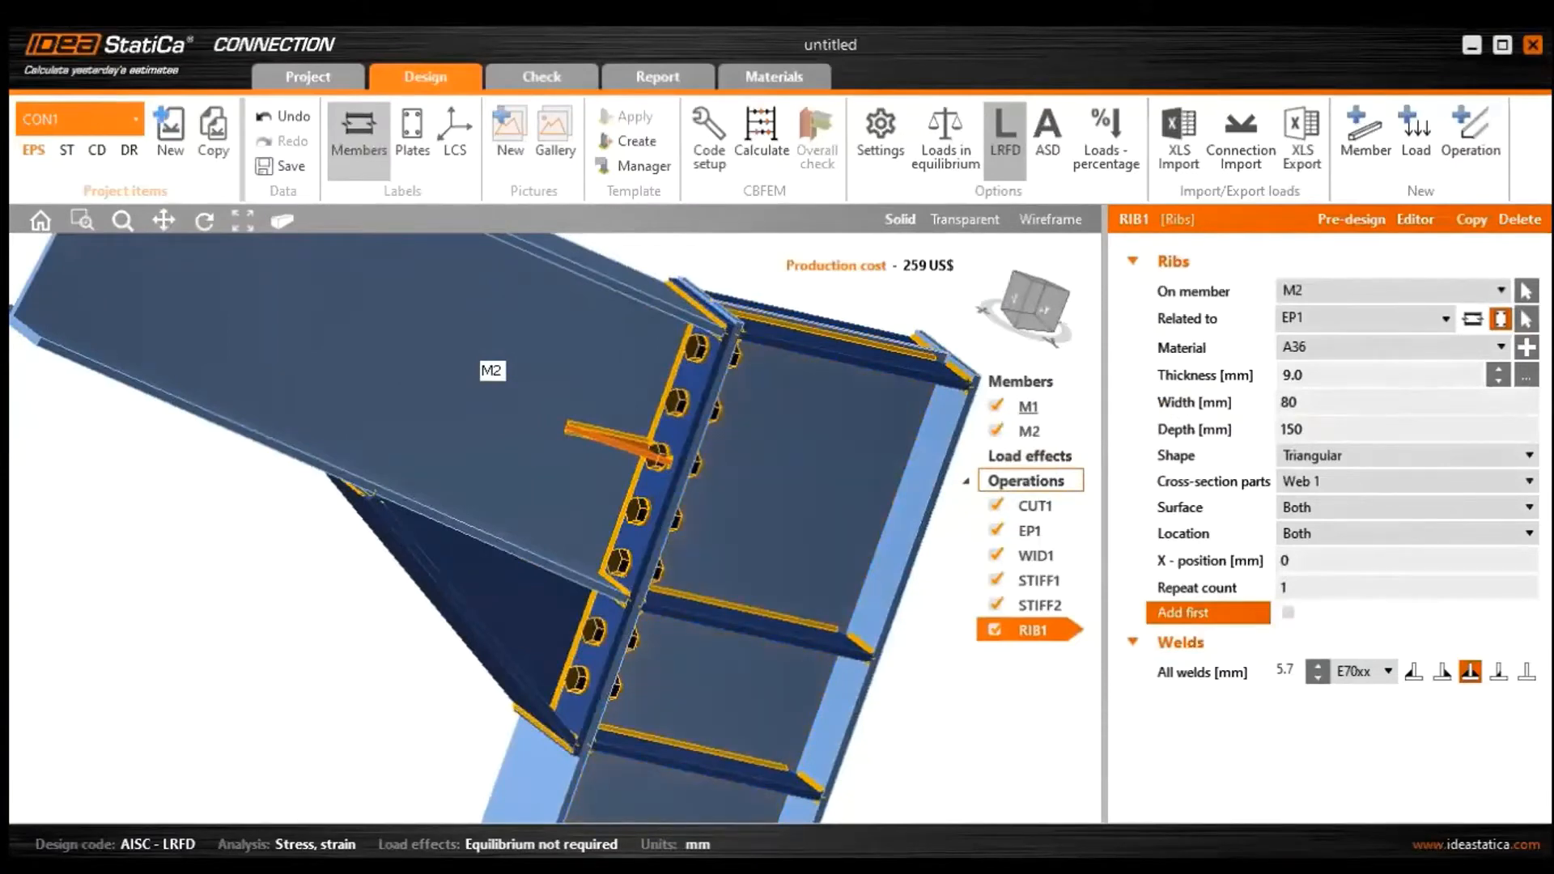
click(1335, 508)
click(1335, 509)
click(1336, 509)
click(1335, 509)
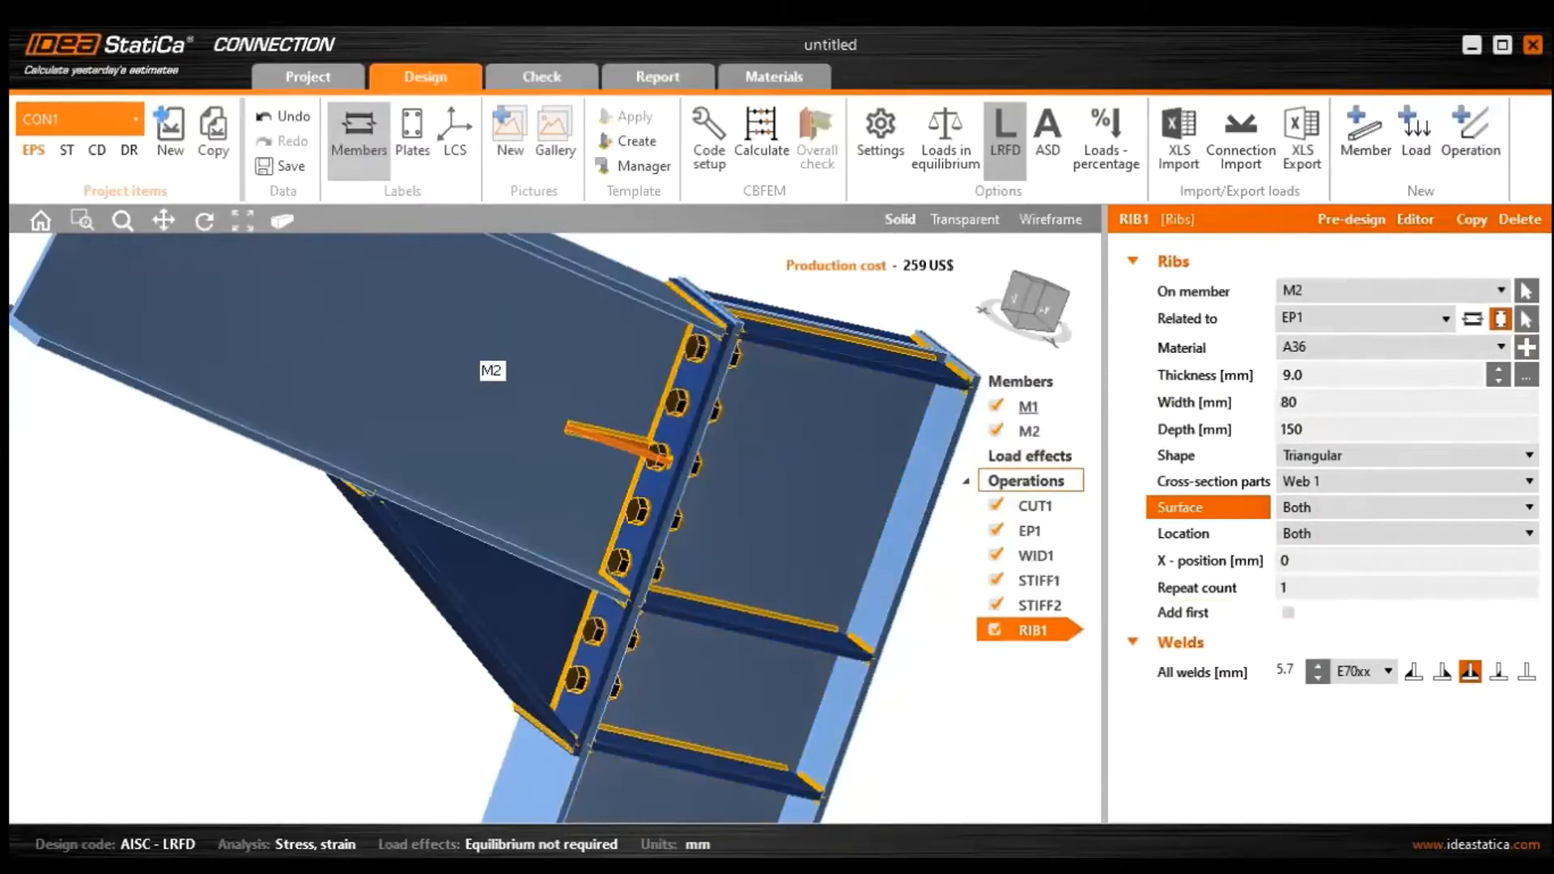
Keep the ribs' X-position at 0 mm and set their repeat count to 4
click(1314, 562)
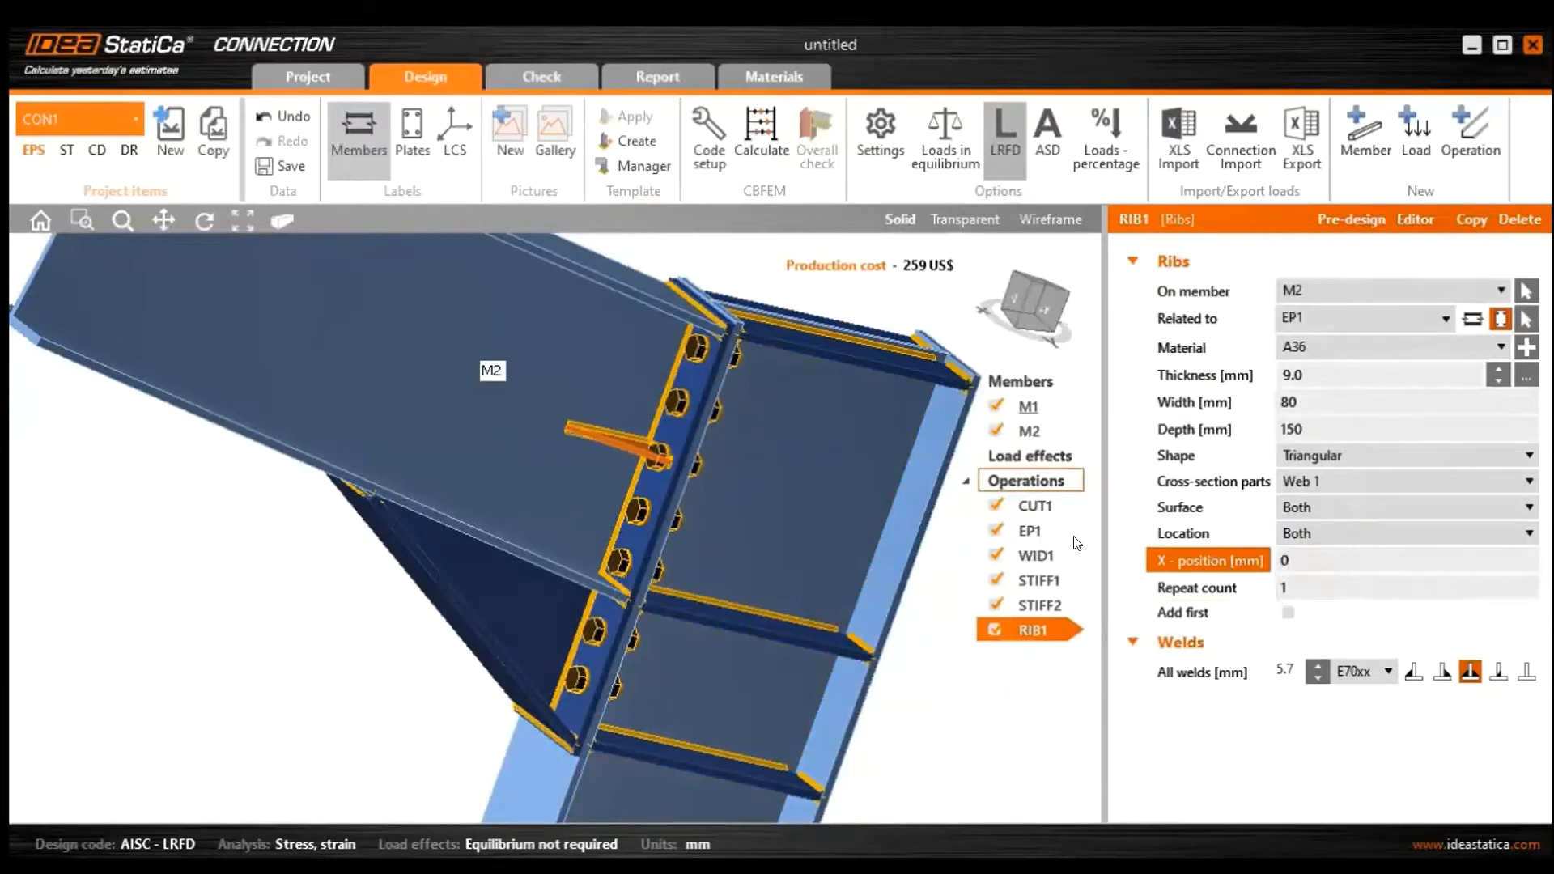
key(Tab)
click(1314, 559)
Examine the ribs between the end-plate bolts and the whole connection from several angles, along with its production cost
scroll(721, 522, up, 2)
right_drag(732, 537, 625, 460)
right_drag(605, 574, 587, 479)
scroll(896, 284, down, 5)
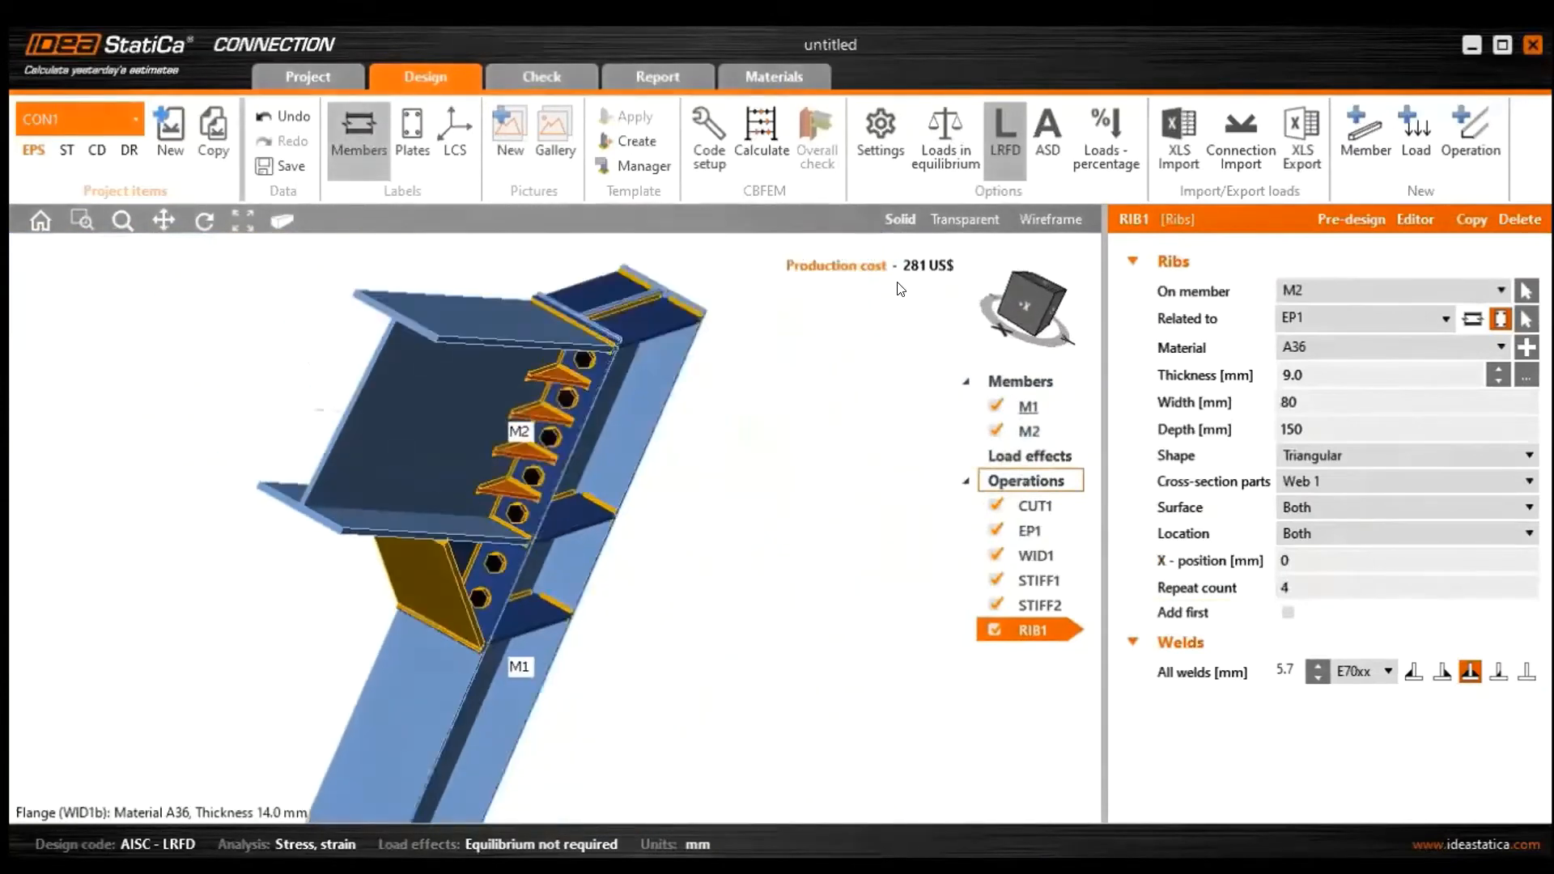
middle_drag(903, 275, 825, 648)
scroll(821, 660, up, 2)
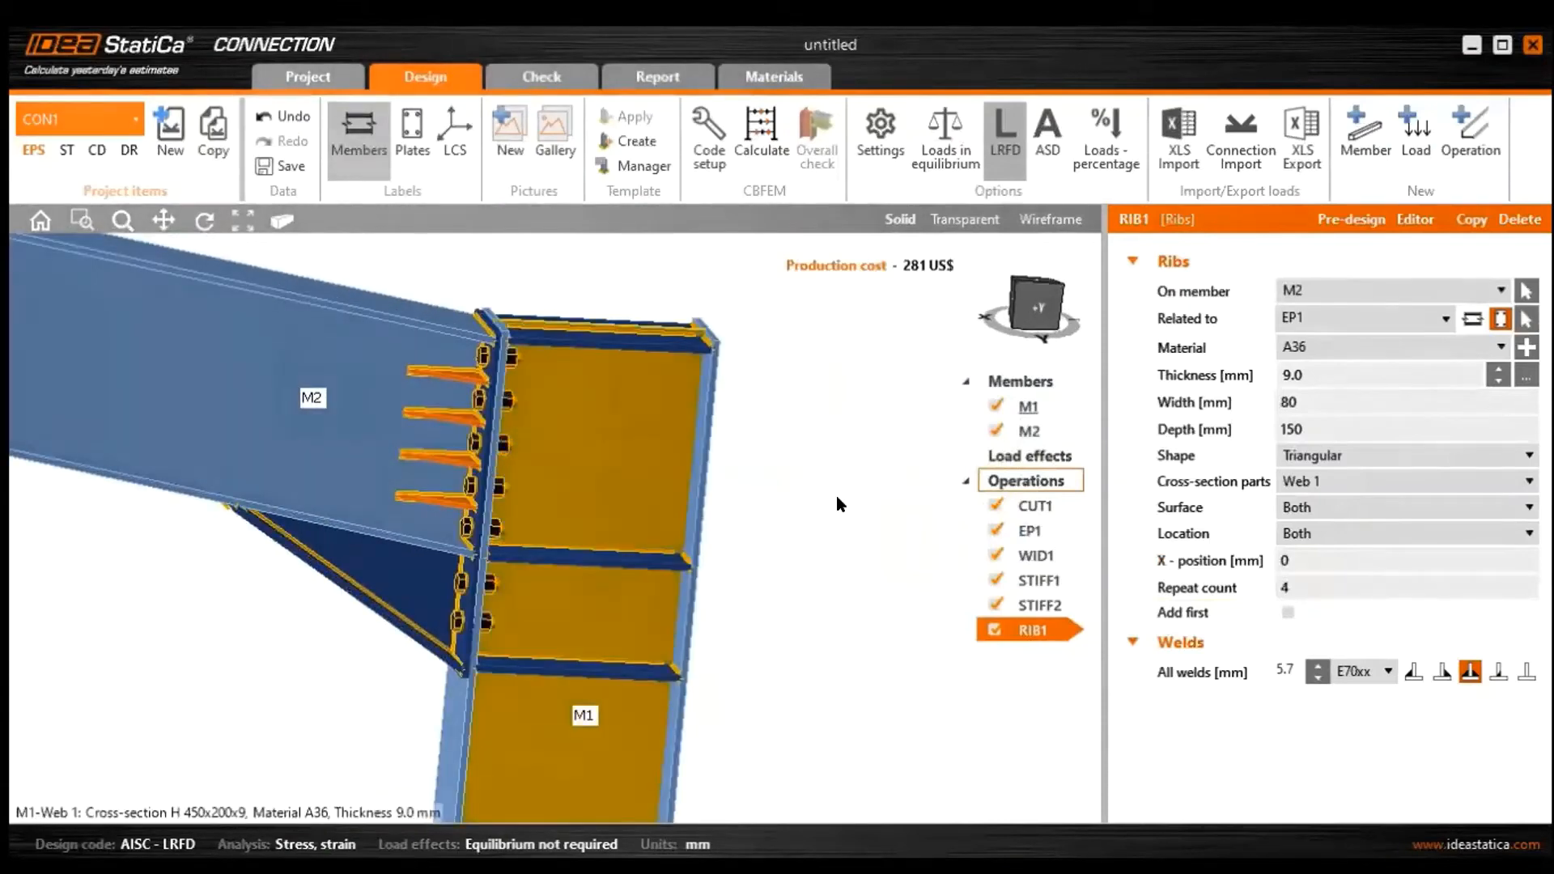
scroll(919, 275, down, 3)
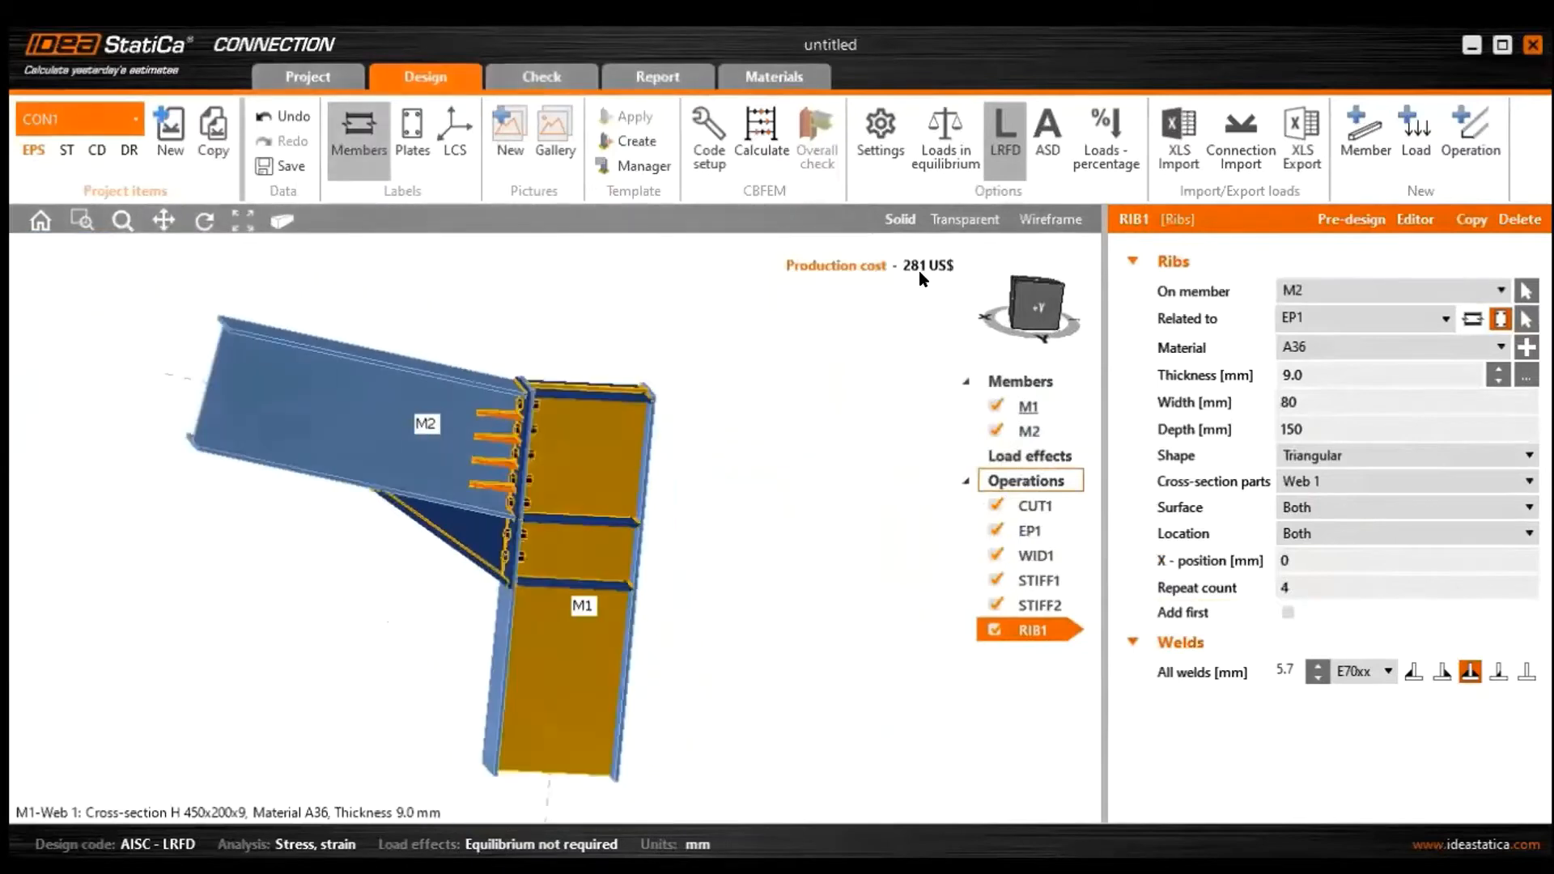
scroll(899, 431, down, 3)
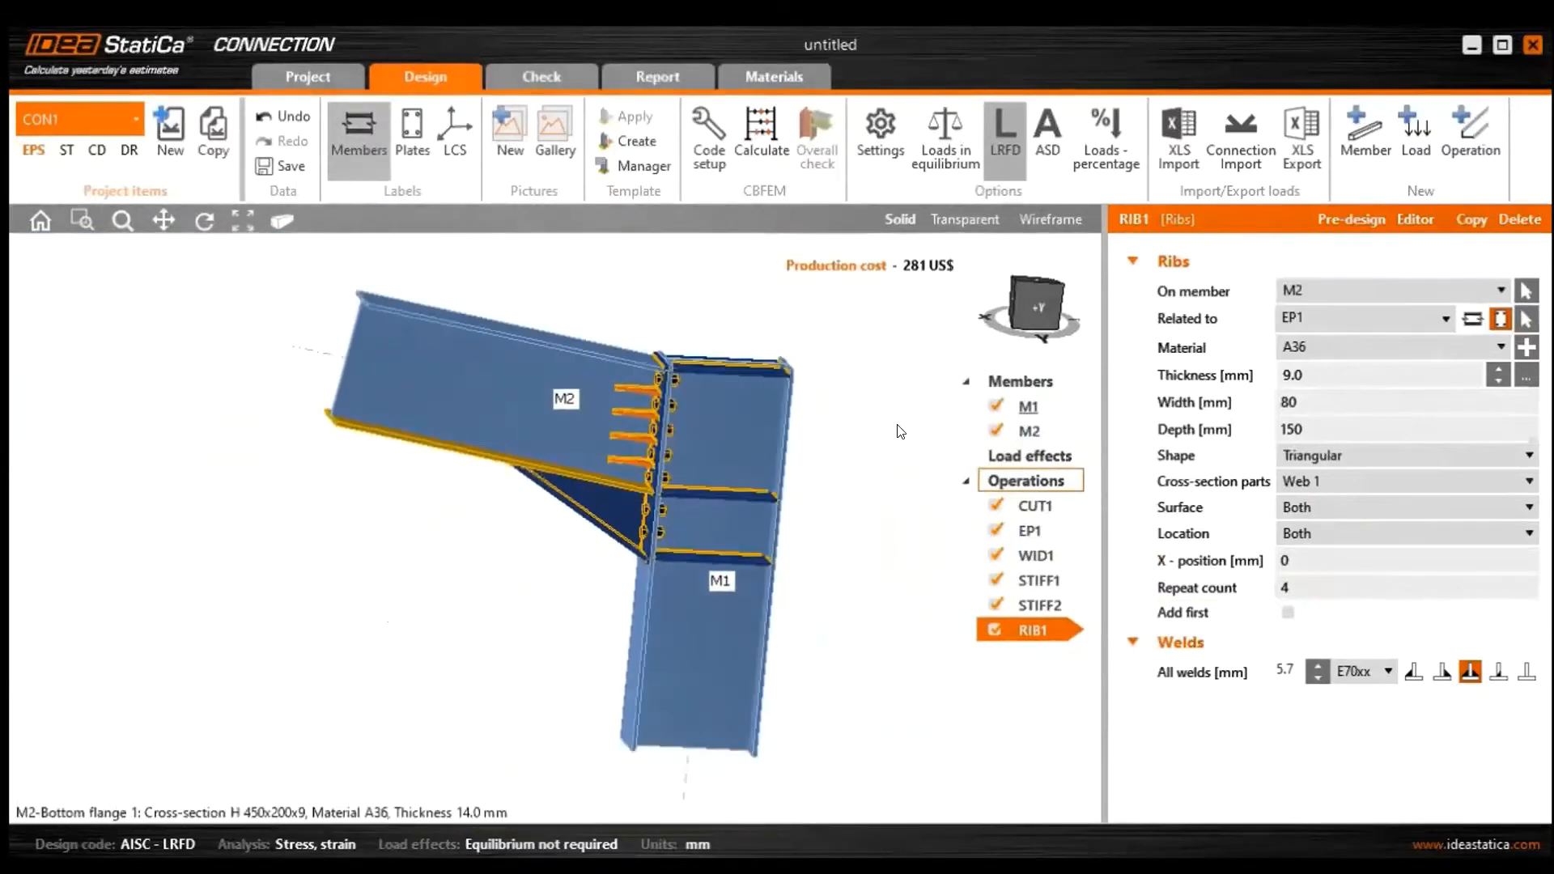
Add a new load effect to the connection
ctrl+middle_drag(899, 431, 720, 470)
ctrl+middle_drag(1046, 587, 774, 577)
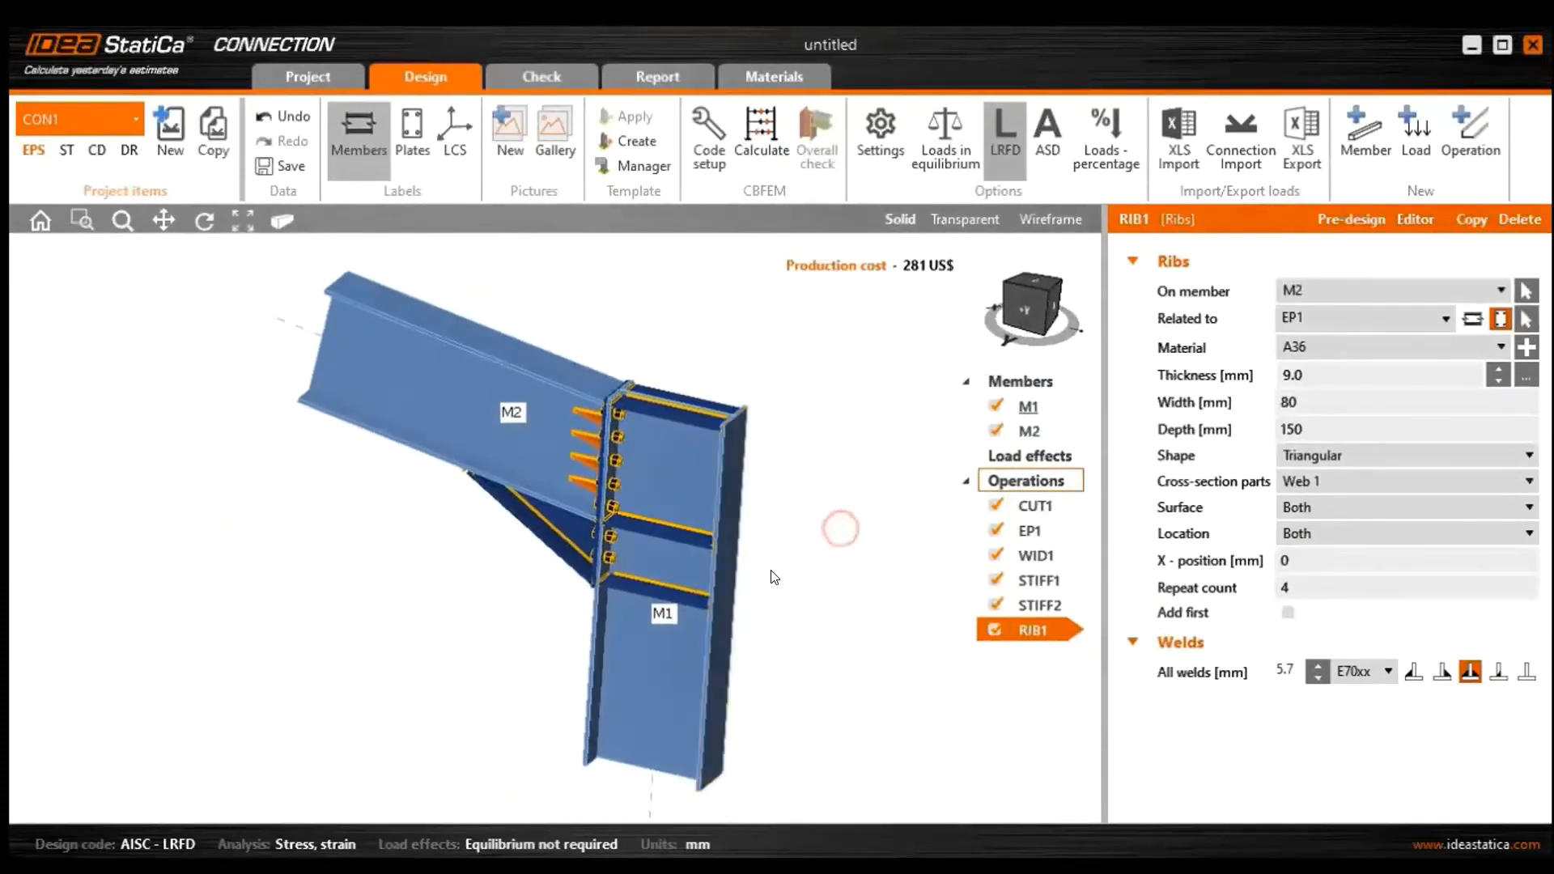
click(1011, 457)
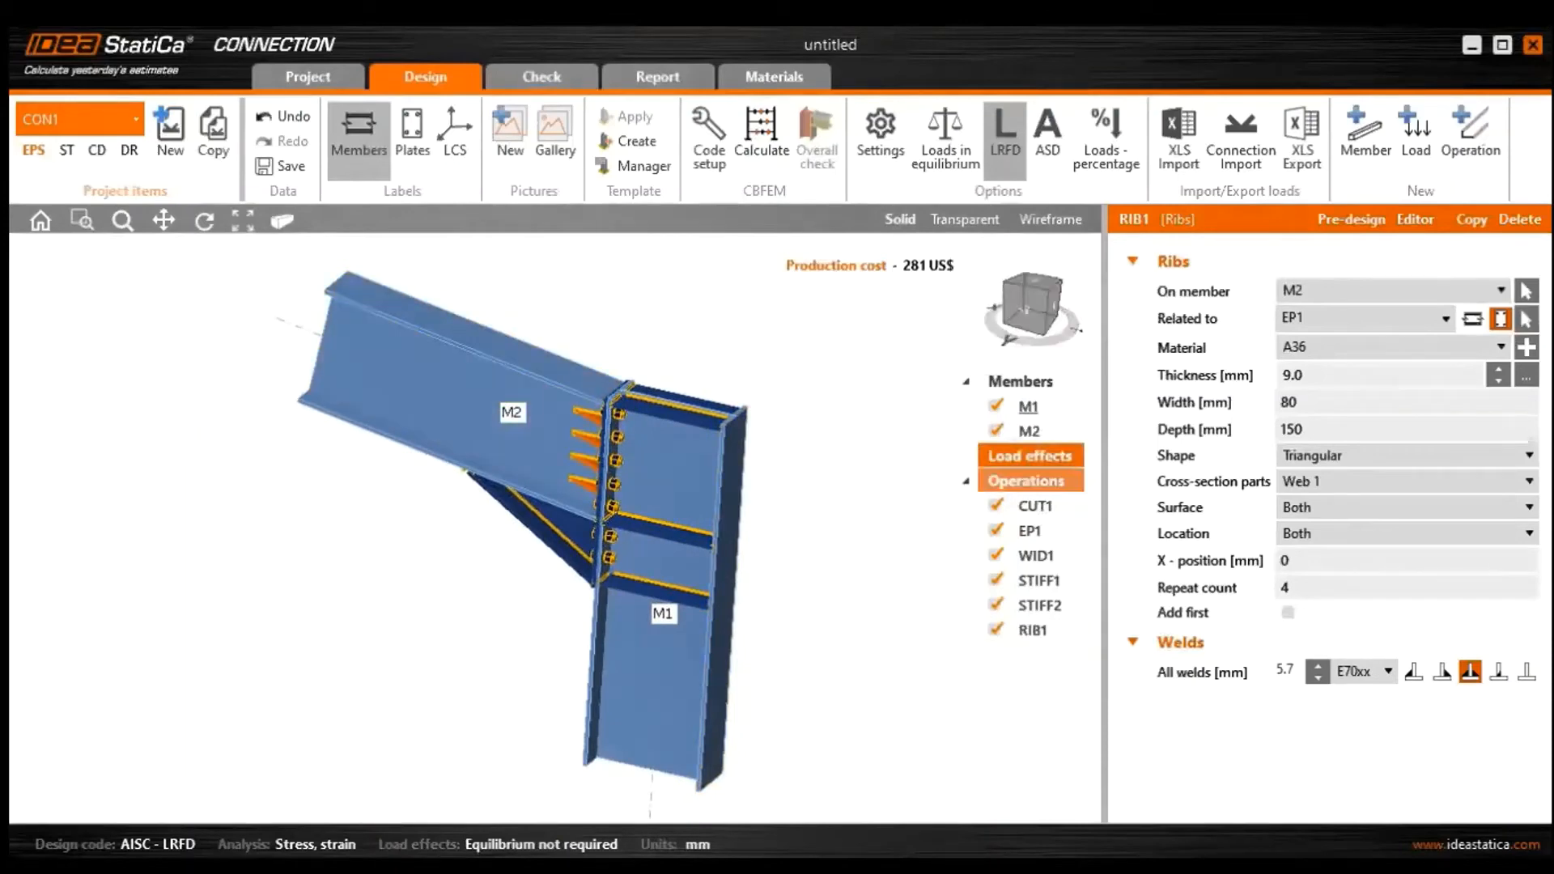
right_click(1015, 459)
click(1073, 474)
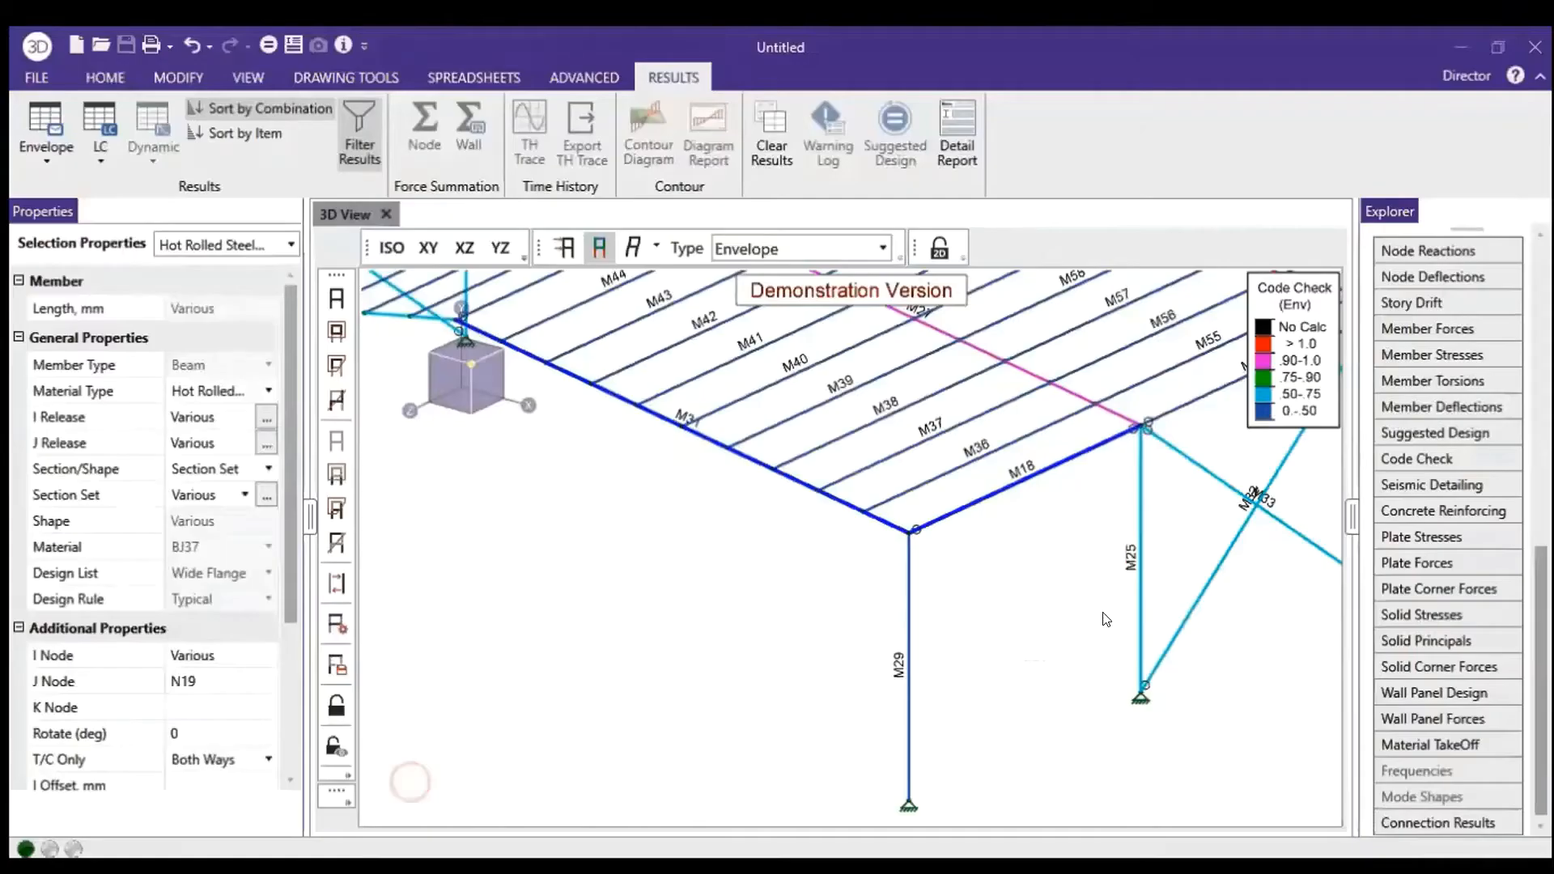
Switch to RISA-3D and look up member M31's maximum z-z moment in the envelope maximum member section forces
drag(815, 490, 782, 409)
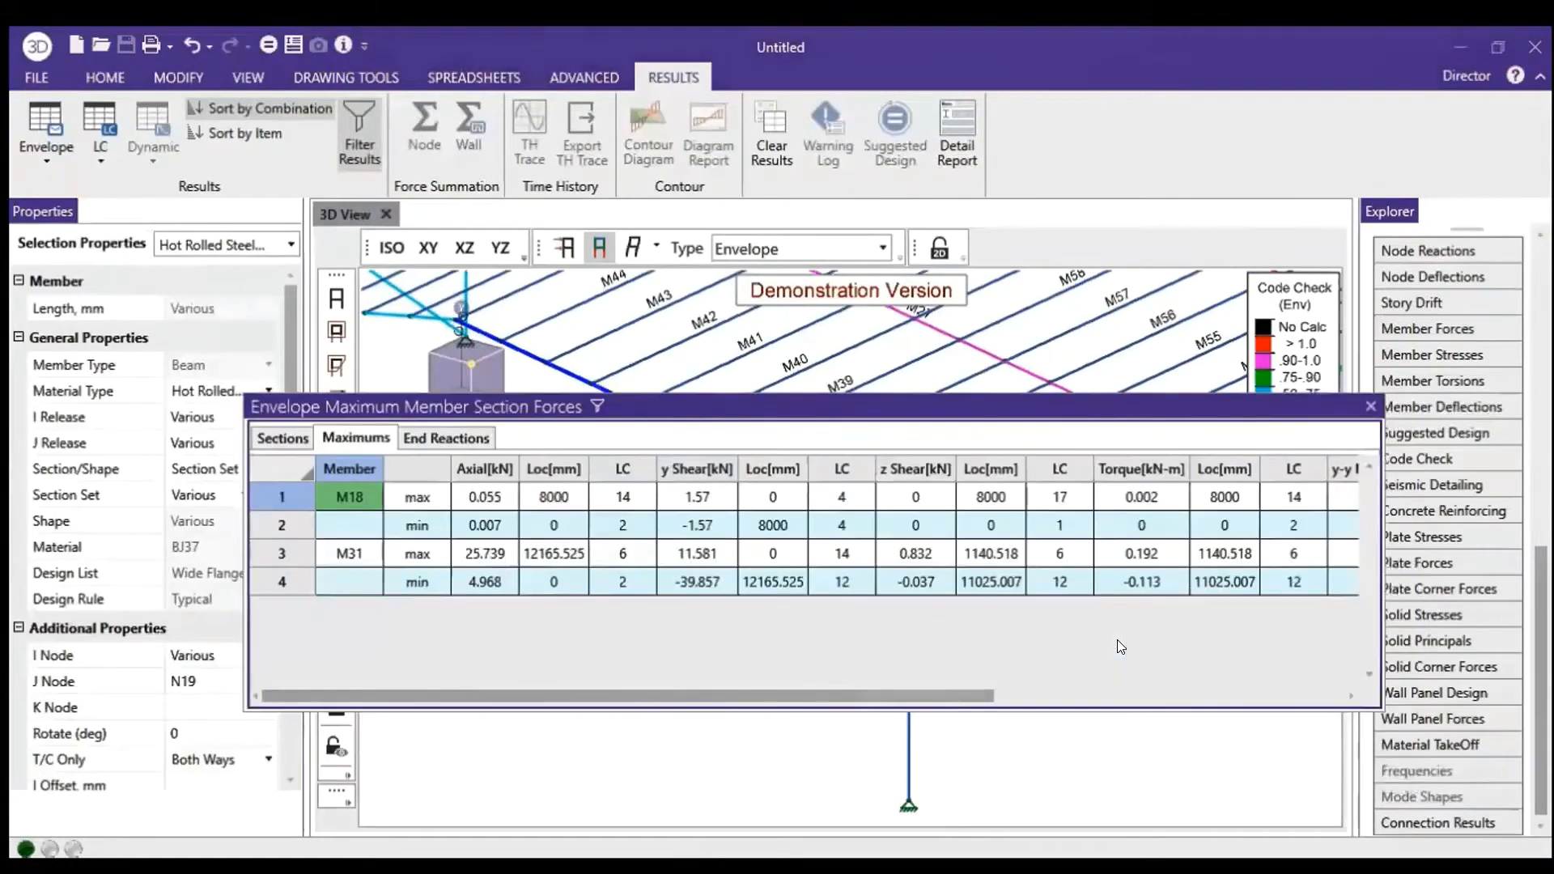
click(365, 553)
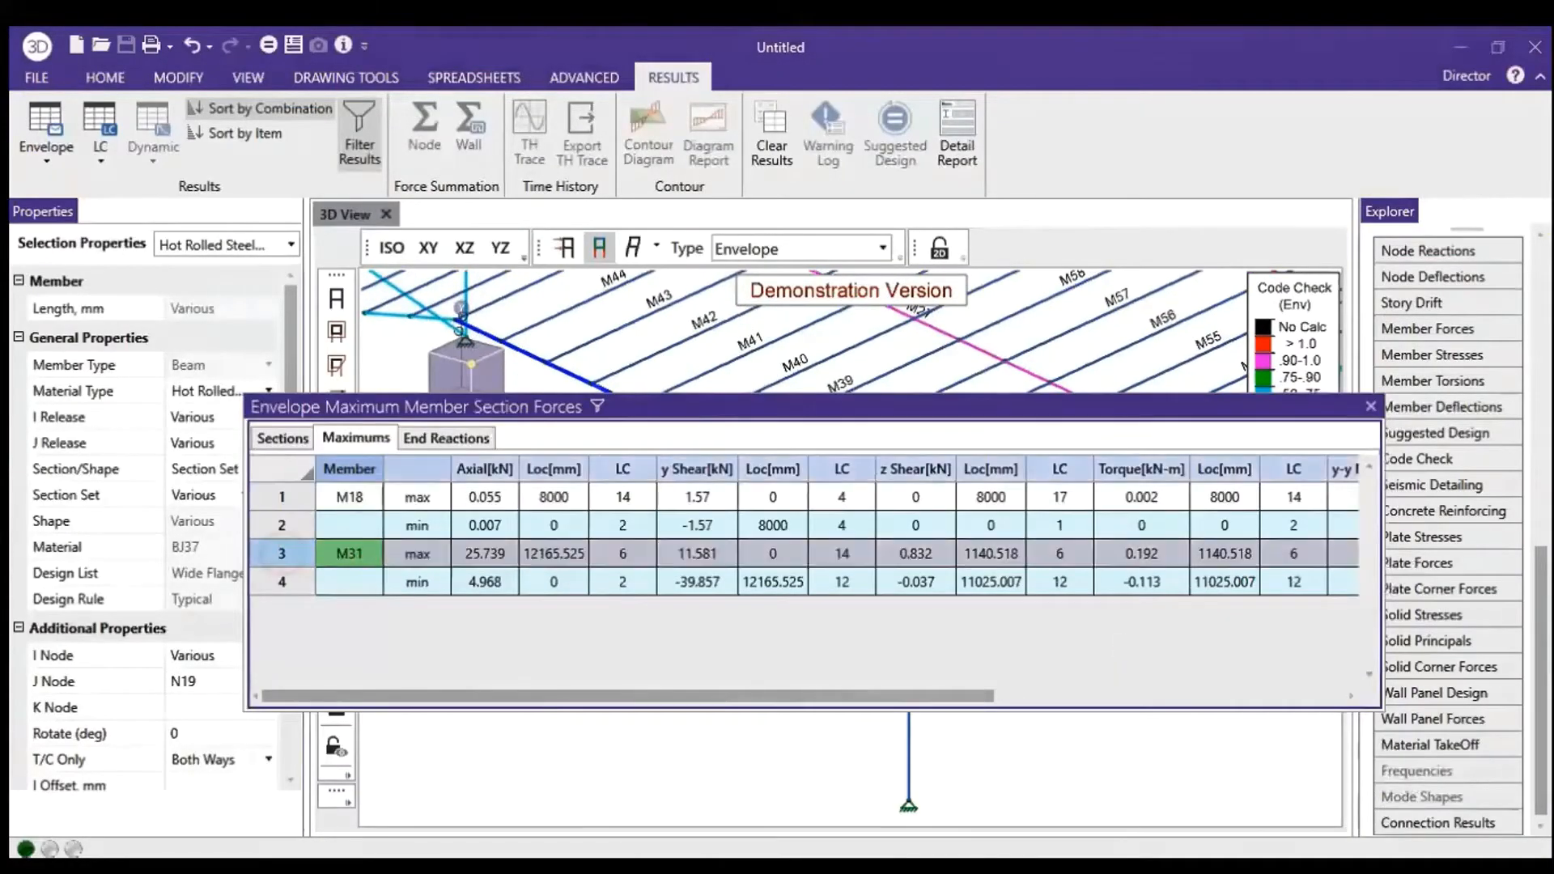
drag(617, 695, 970, 695)
click(1169, 555)
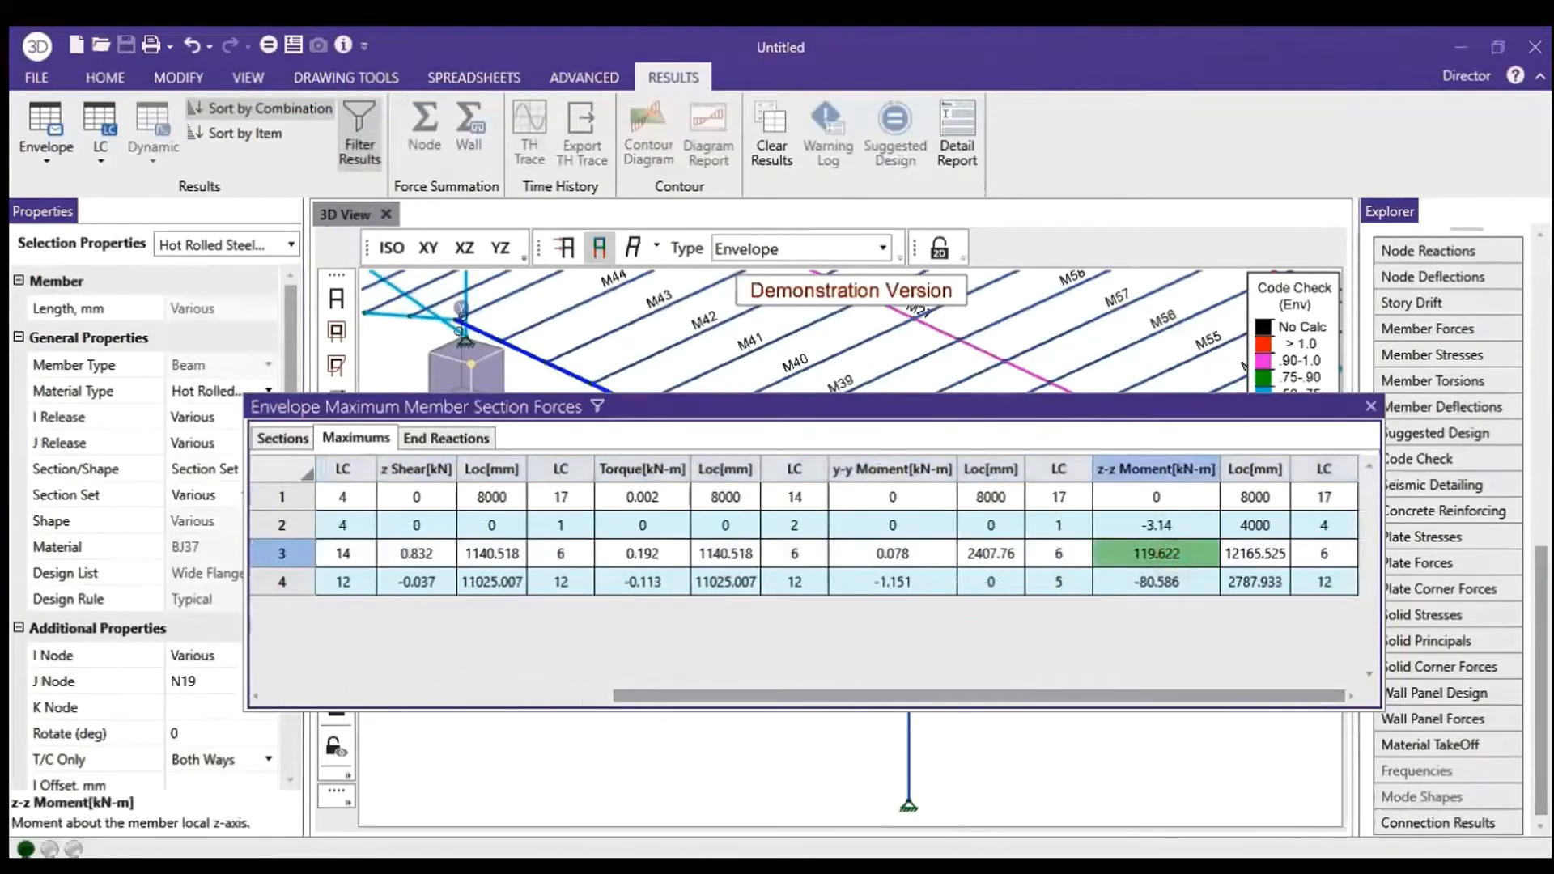
drag(918, 695, 901, 695)
scroll(809, 566, left, 5)
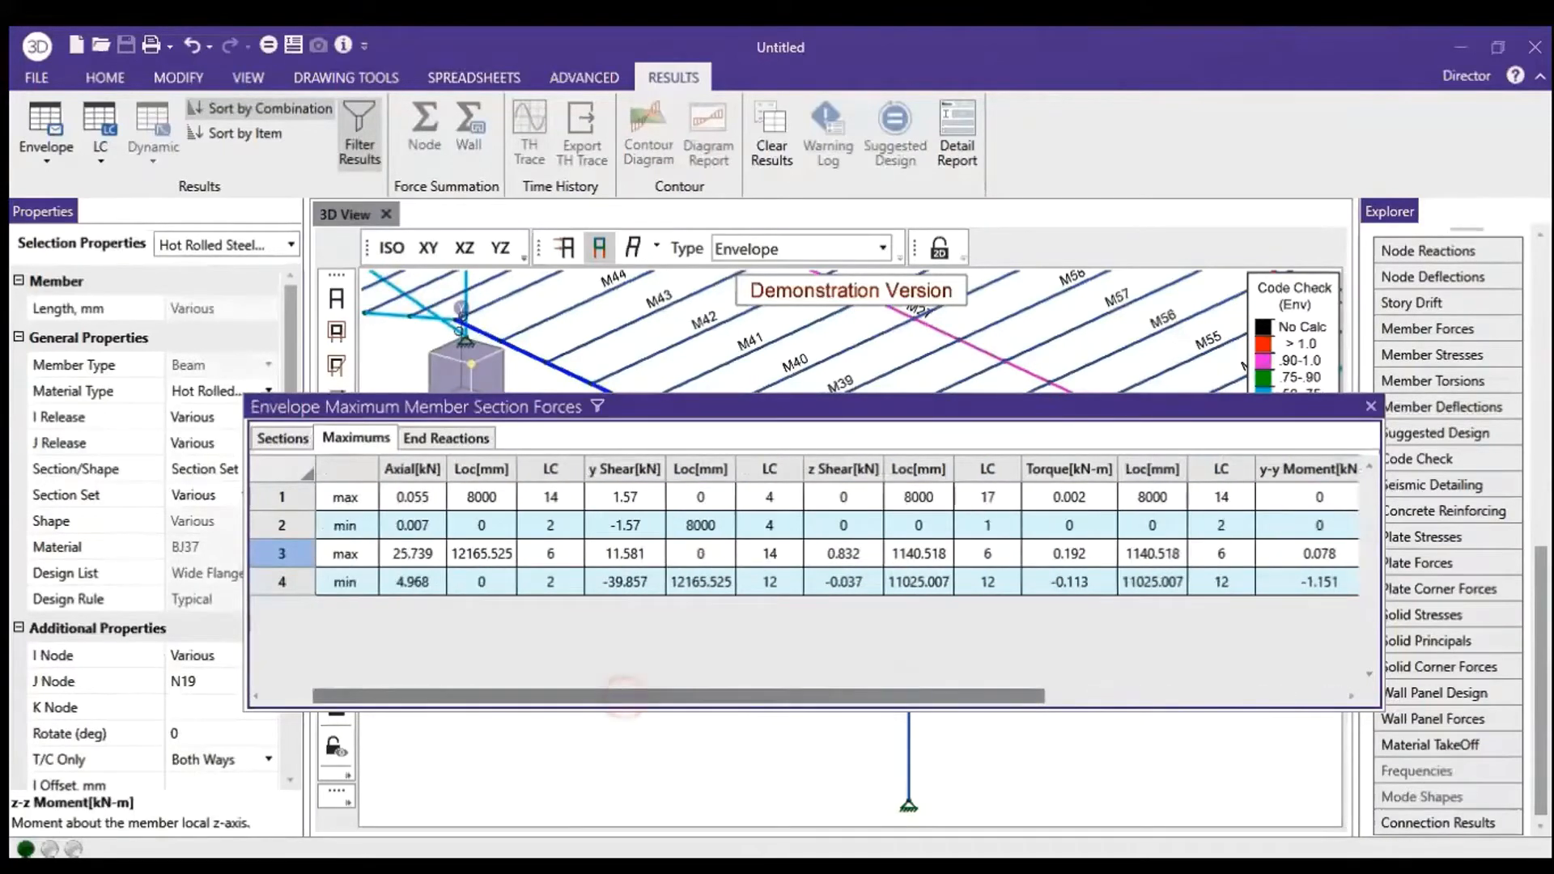
scroll(810, 566, right, 1)
Return to the untitled IDEA StatiCa project, set My at the end of M2 to 119.622 kNm, and inspect the moment arrow's direction
mouse_move(578, 866)
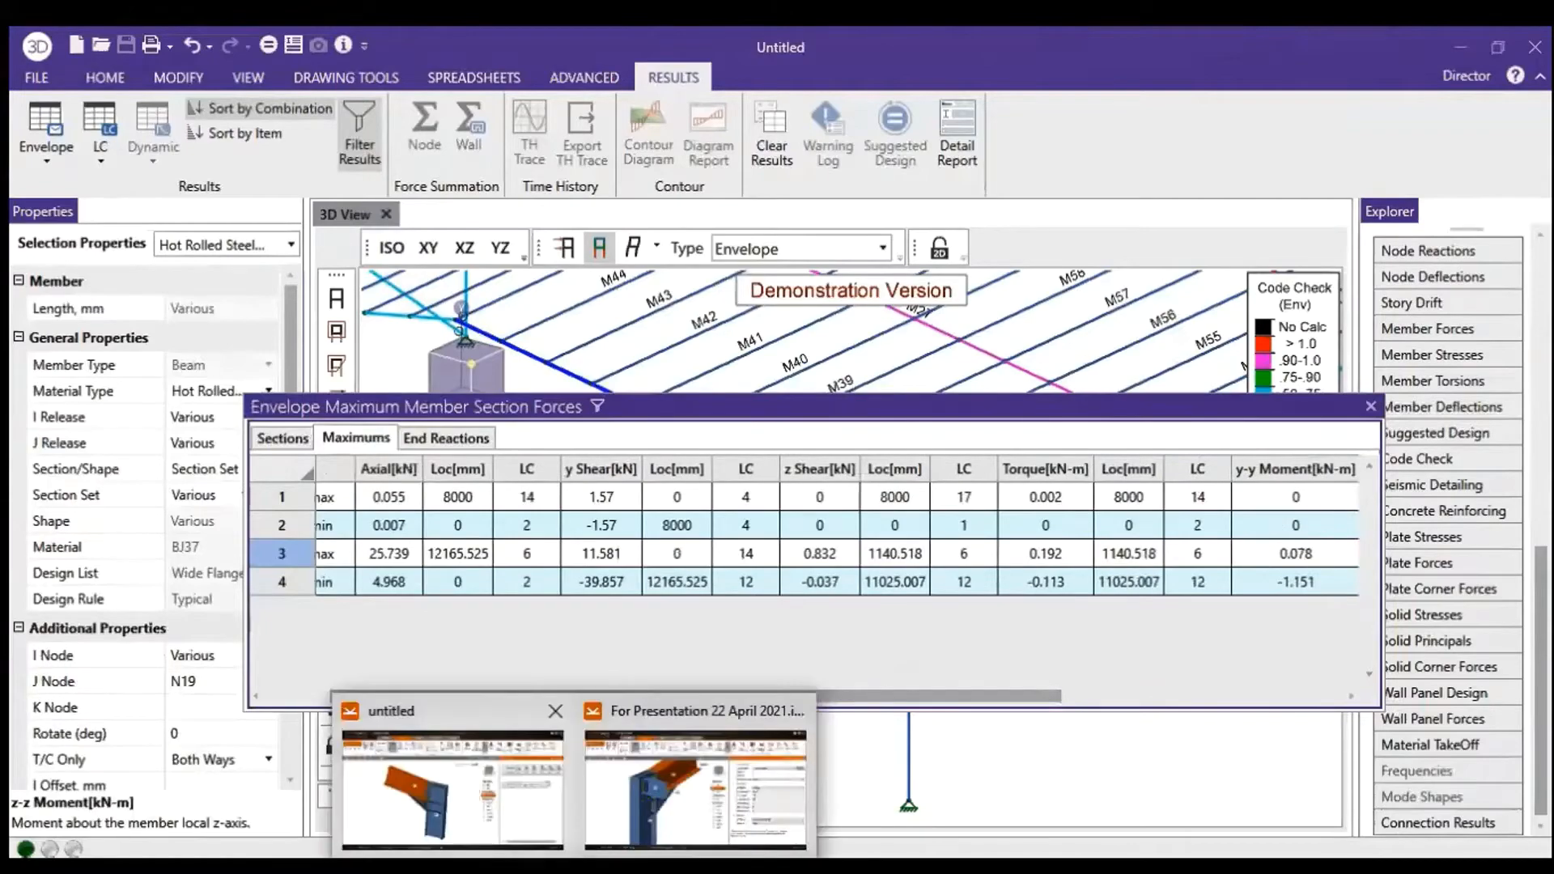
click(462, 752)
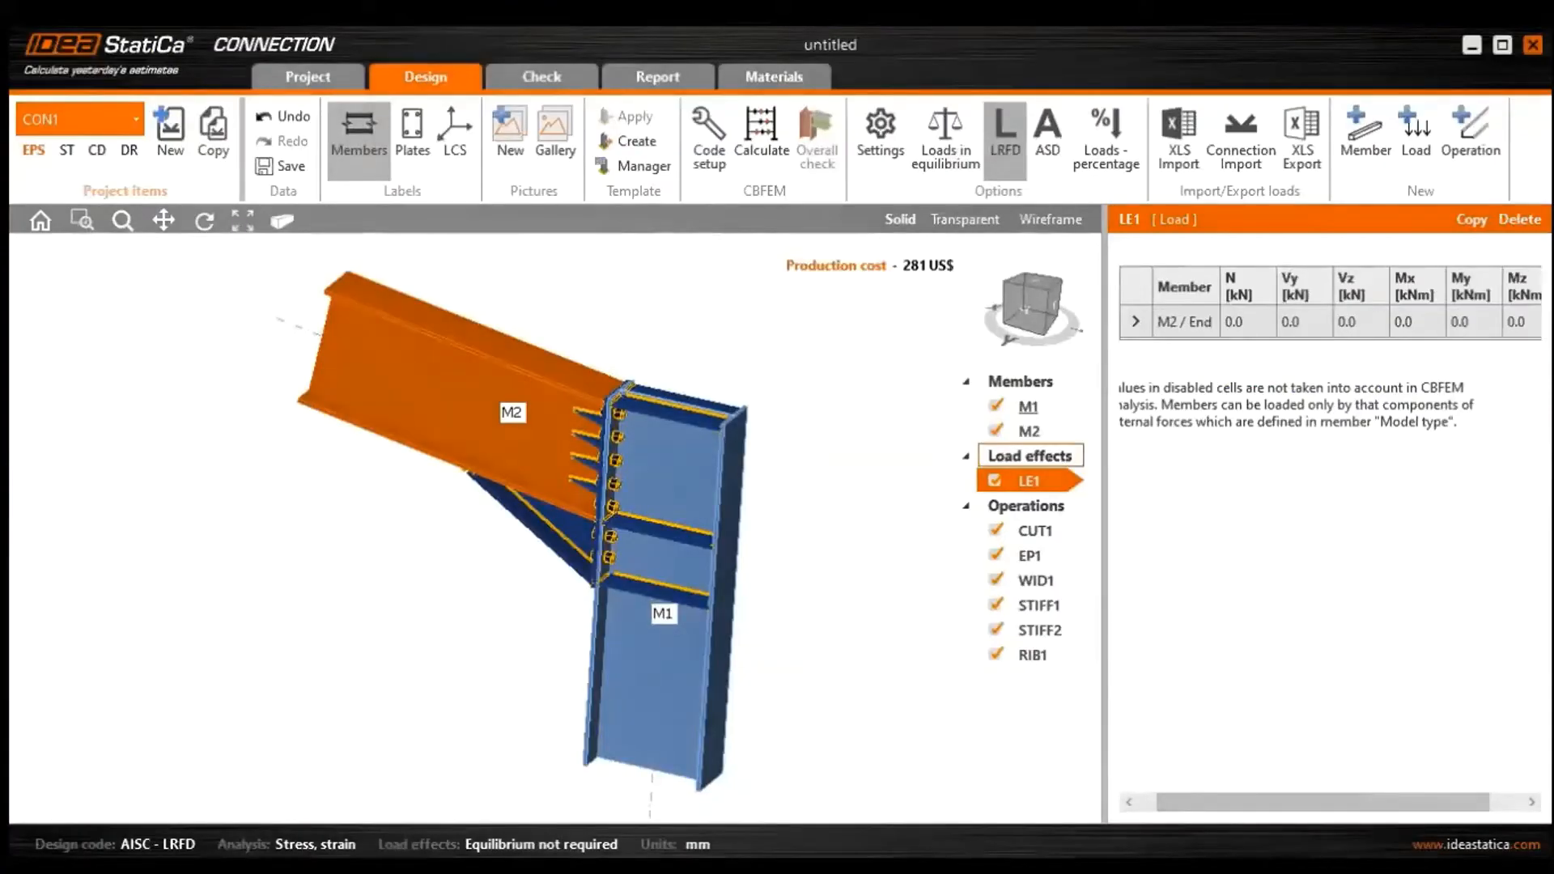
click(1464, 318)
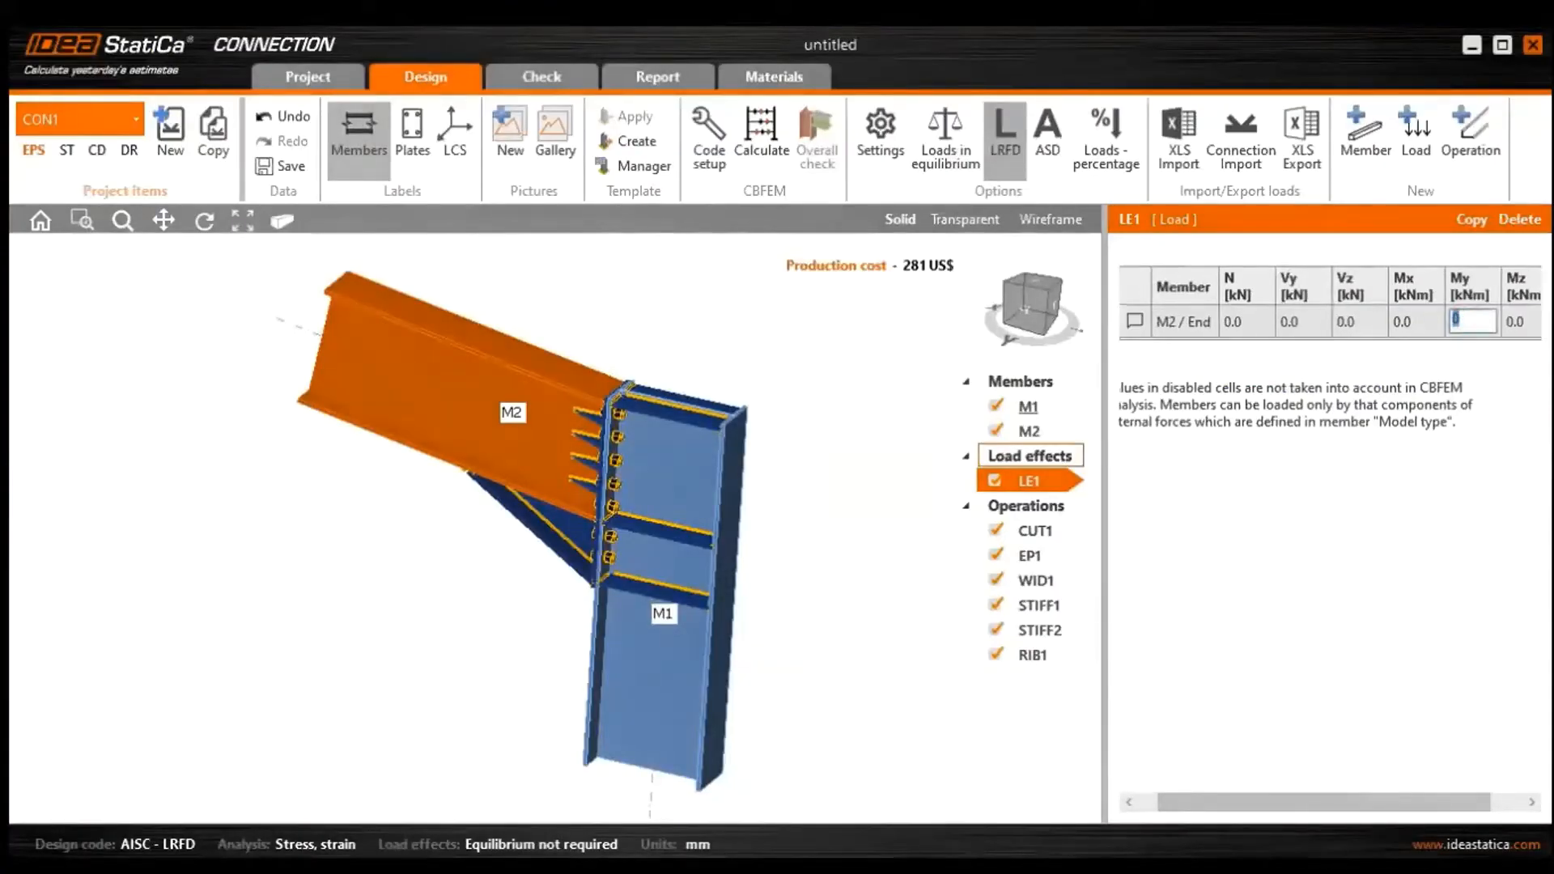
text(119.622)
key(Tab)
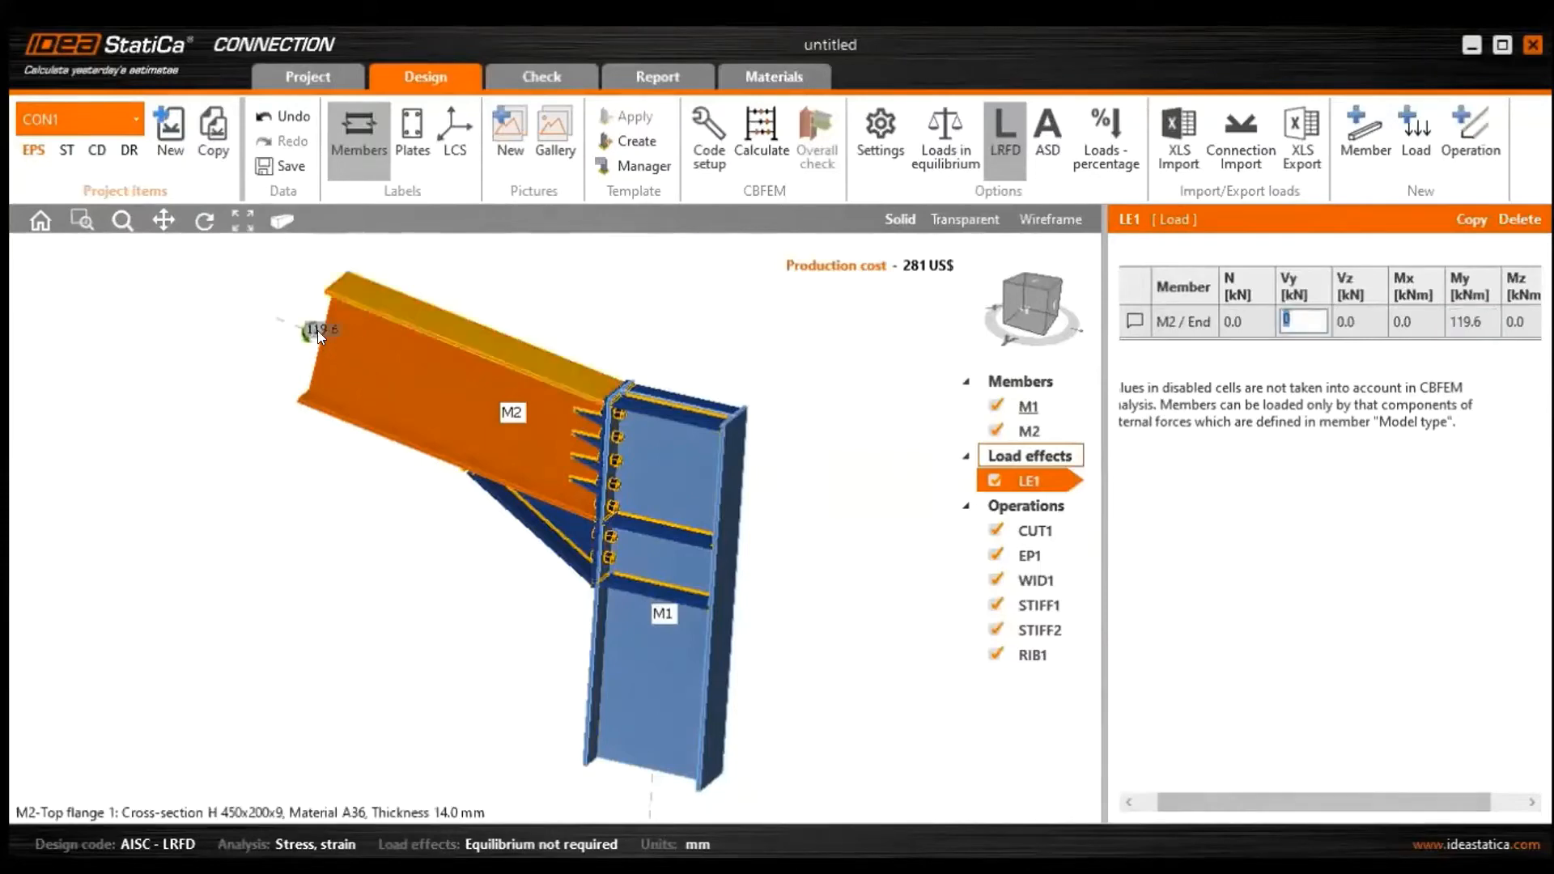
scroll(274, 307, up, 5)
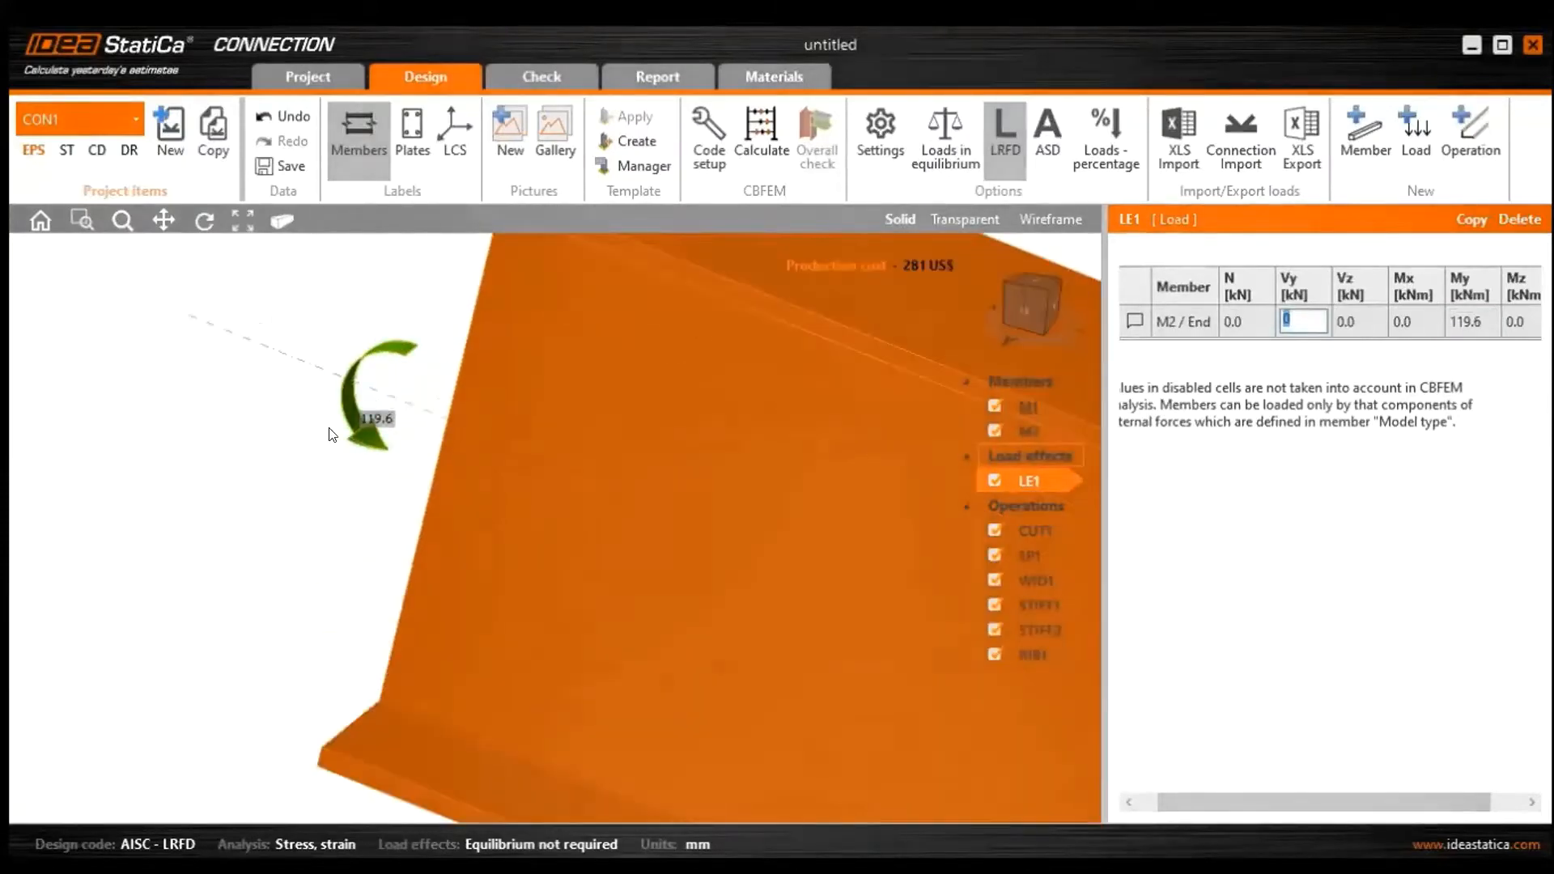
scroll(295, 406, down, 5)
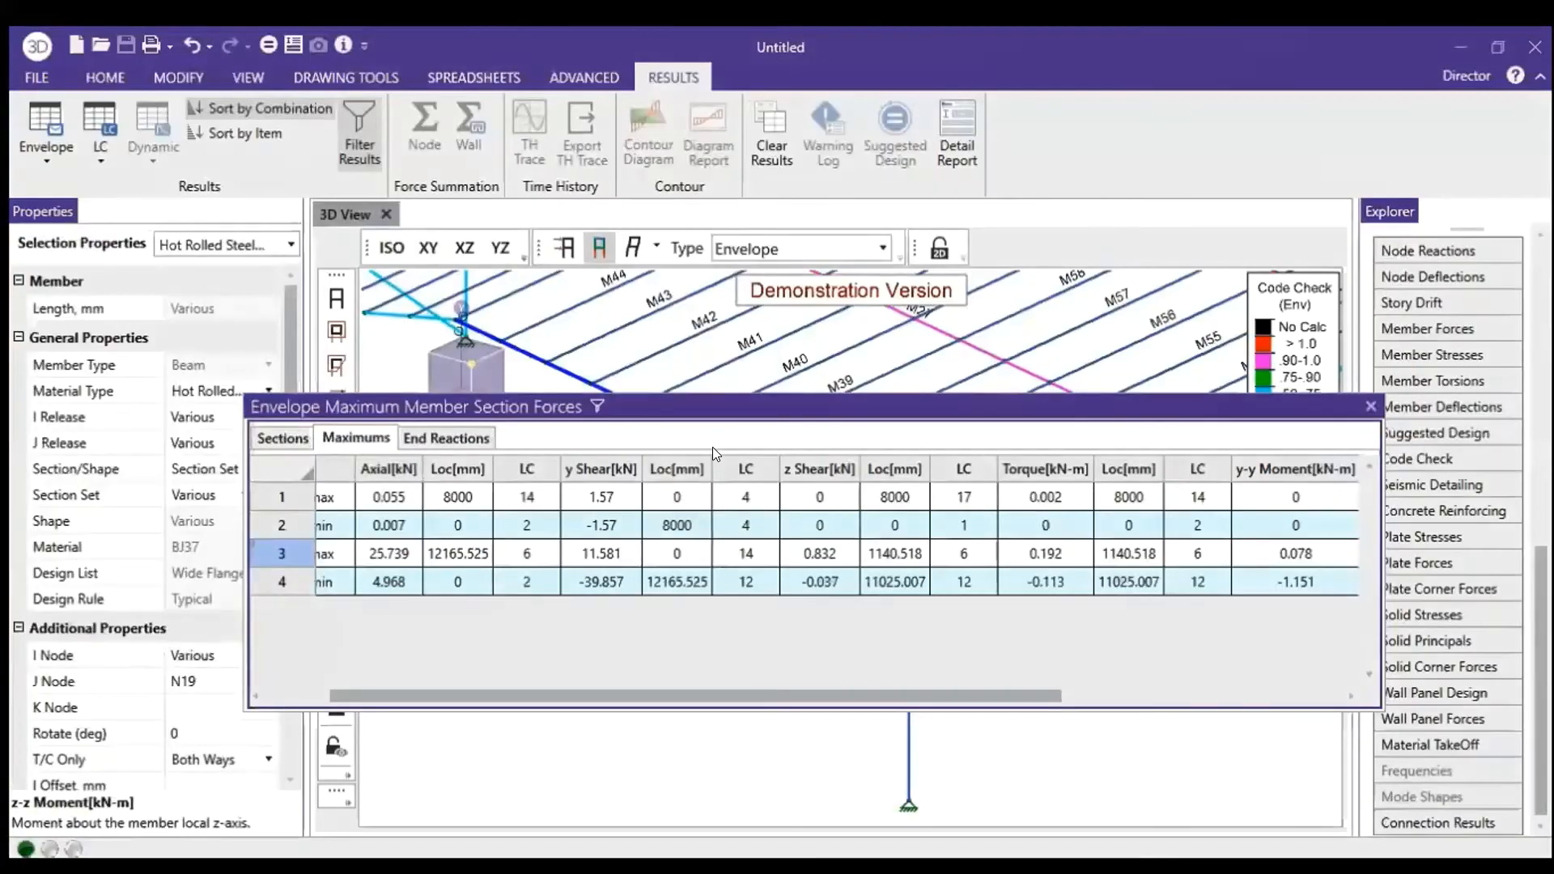
Look up M31's minimum y shear in RISA-3D and set Vz at the end of M2 to -39.857 kN in IDEA StatiCa
drag(599, 694, 532, 694)
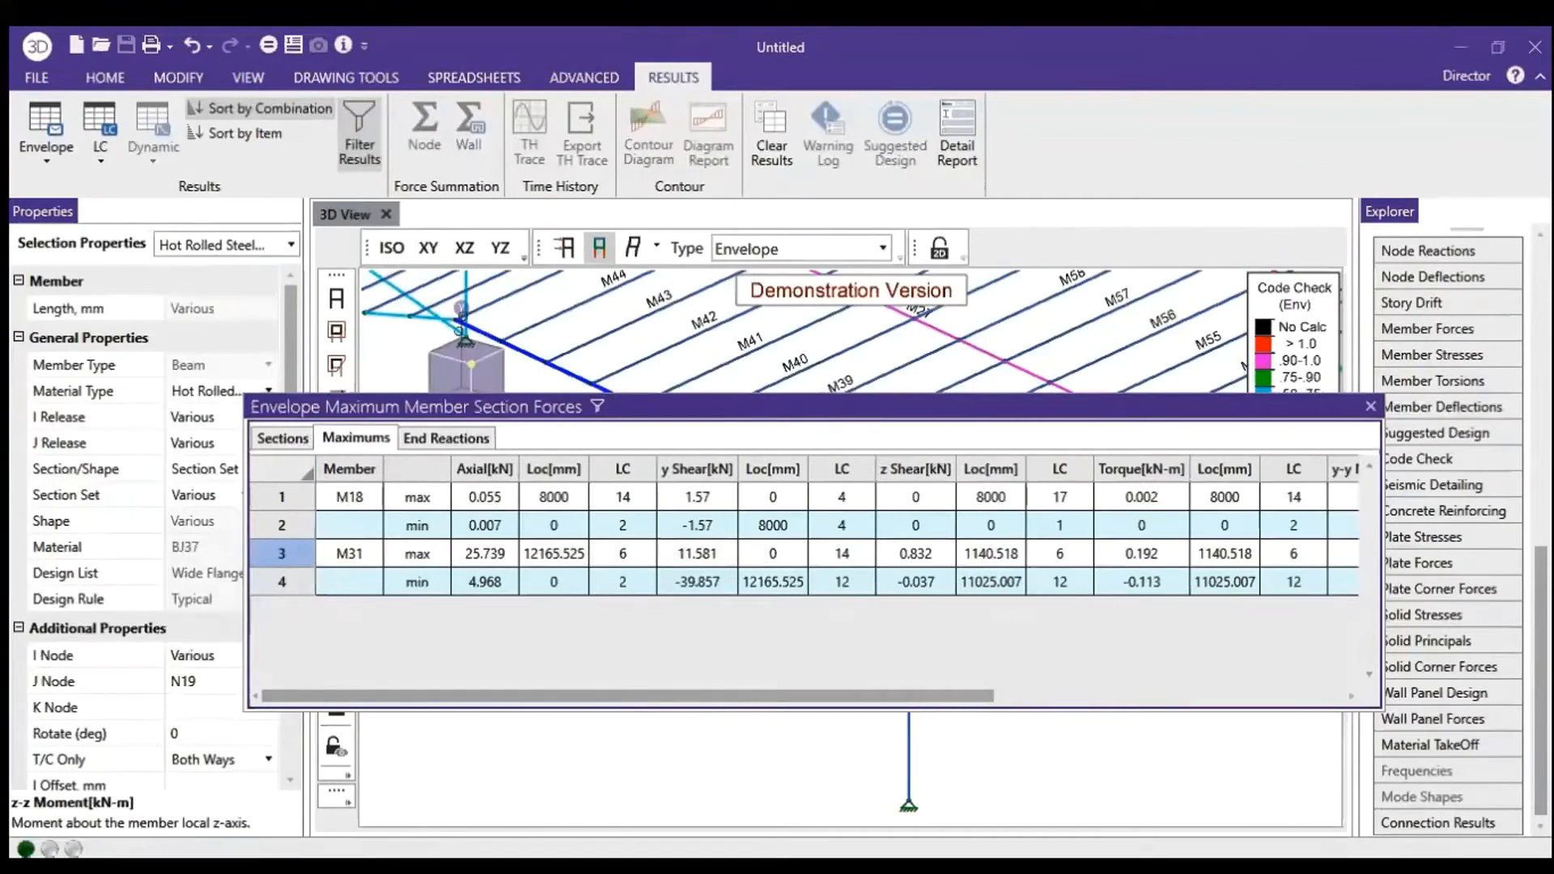
click(701, 580)
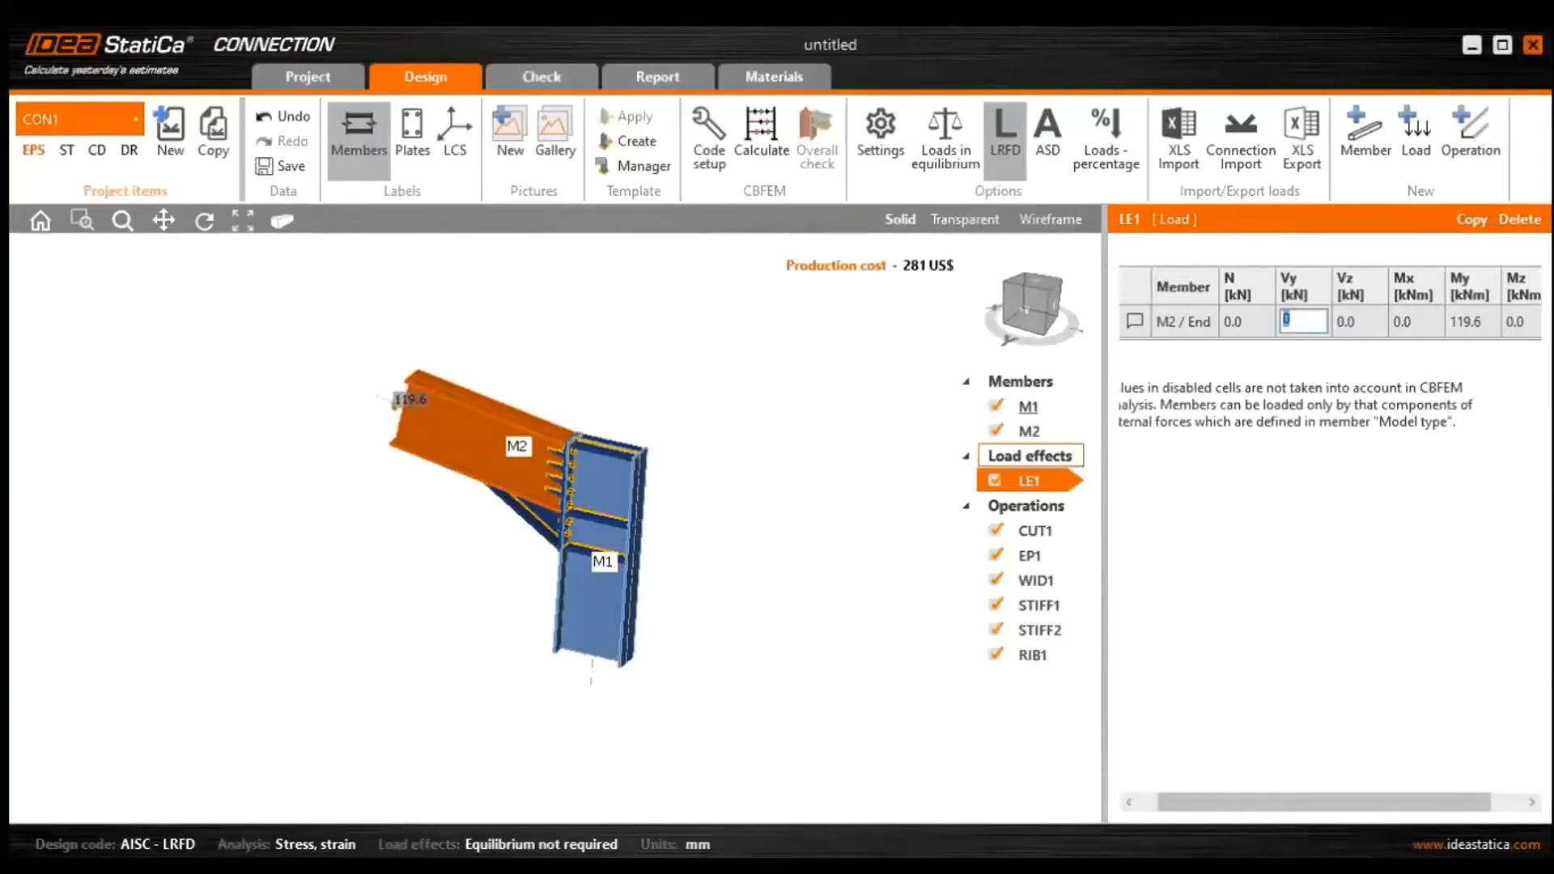
click(1352, 322)
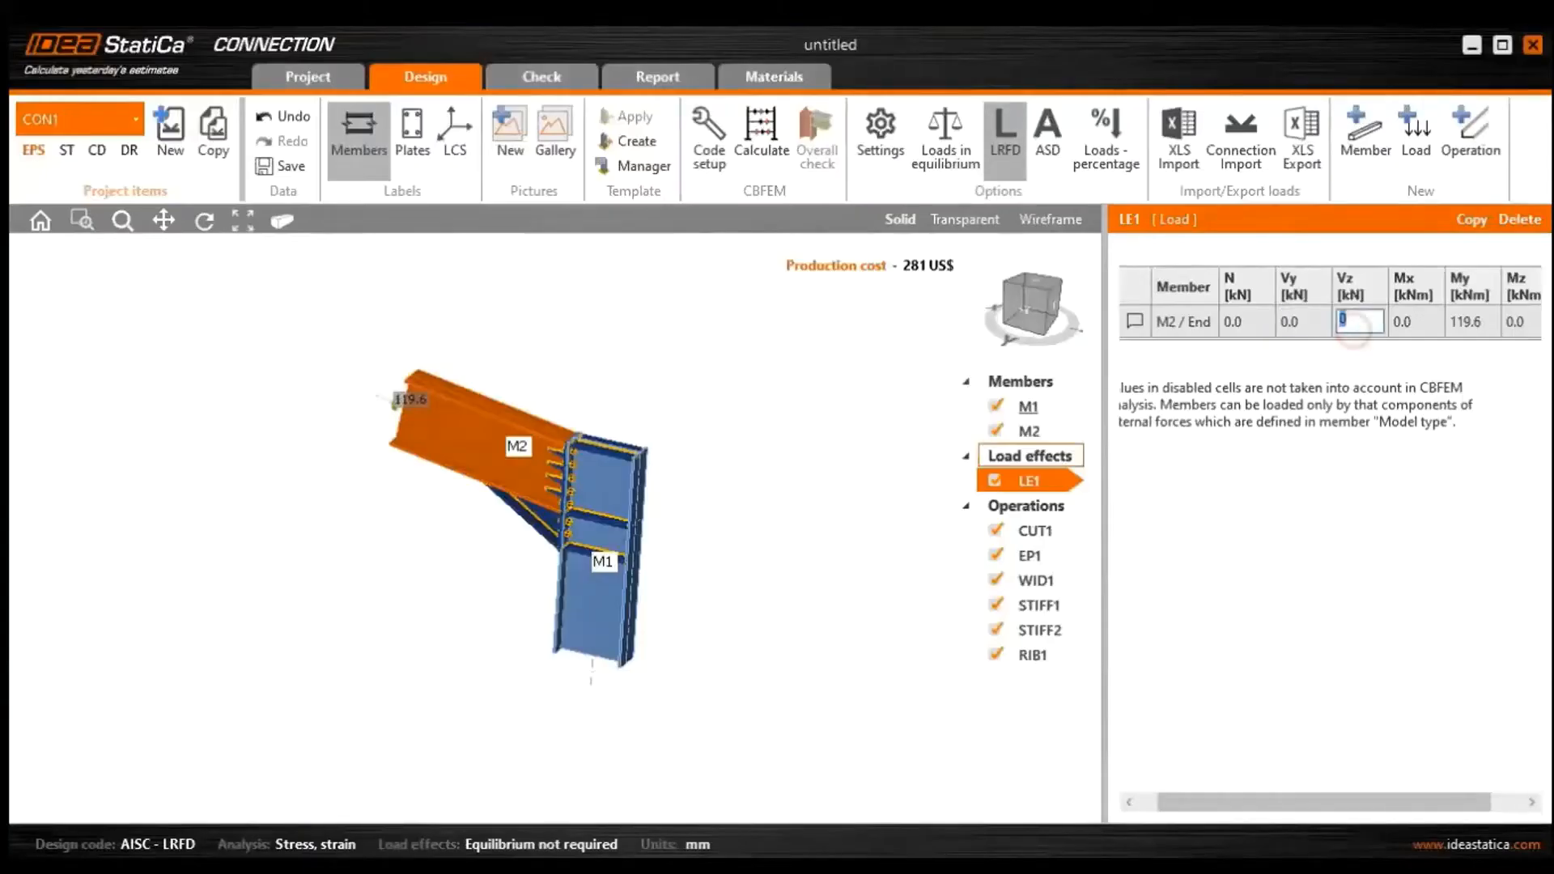
text(-39.857)
Look up M31's maximum axial force in RISA-3D, set N at the end of M2 to -25.739 kN, and inspect the load arrows
click(1234, 318)
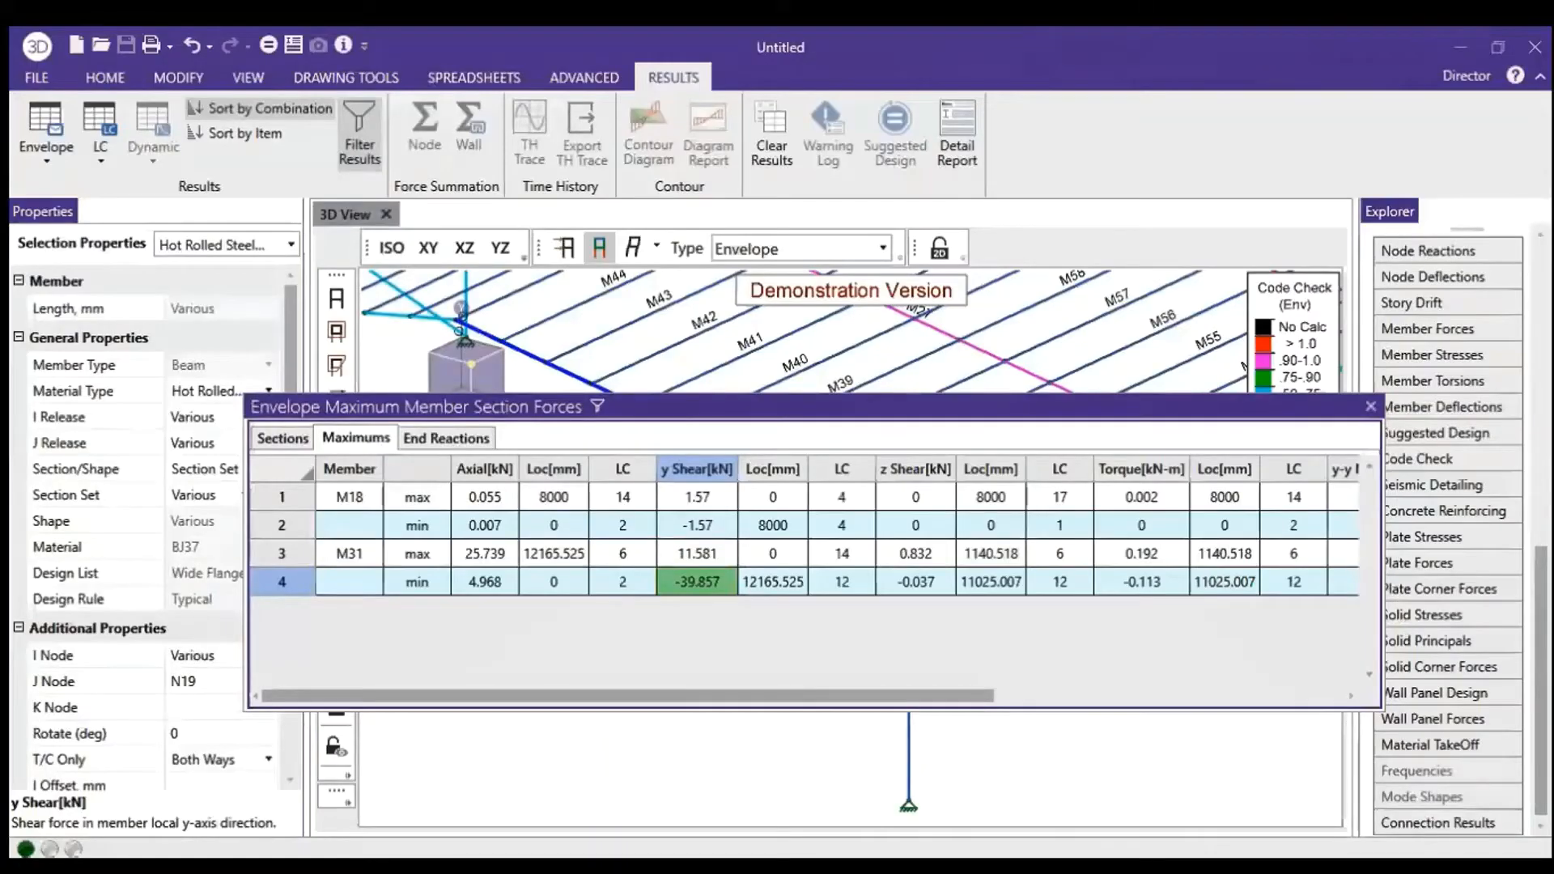
click(486, 557)
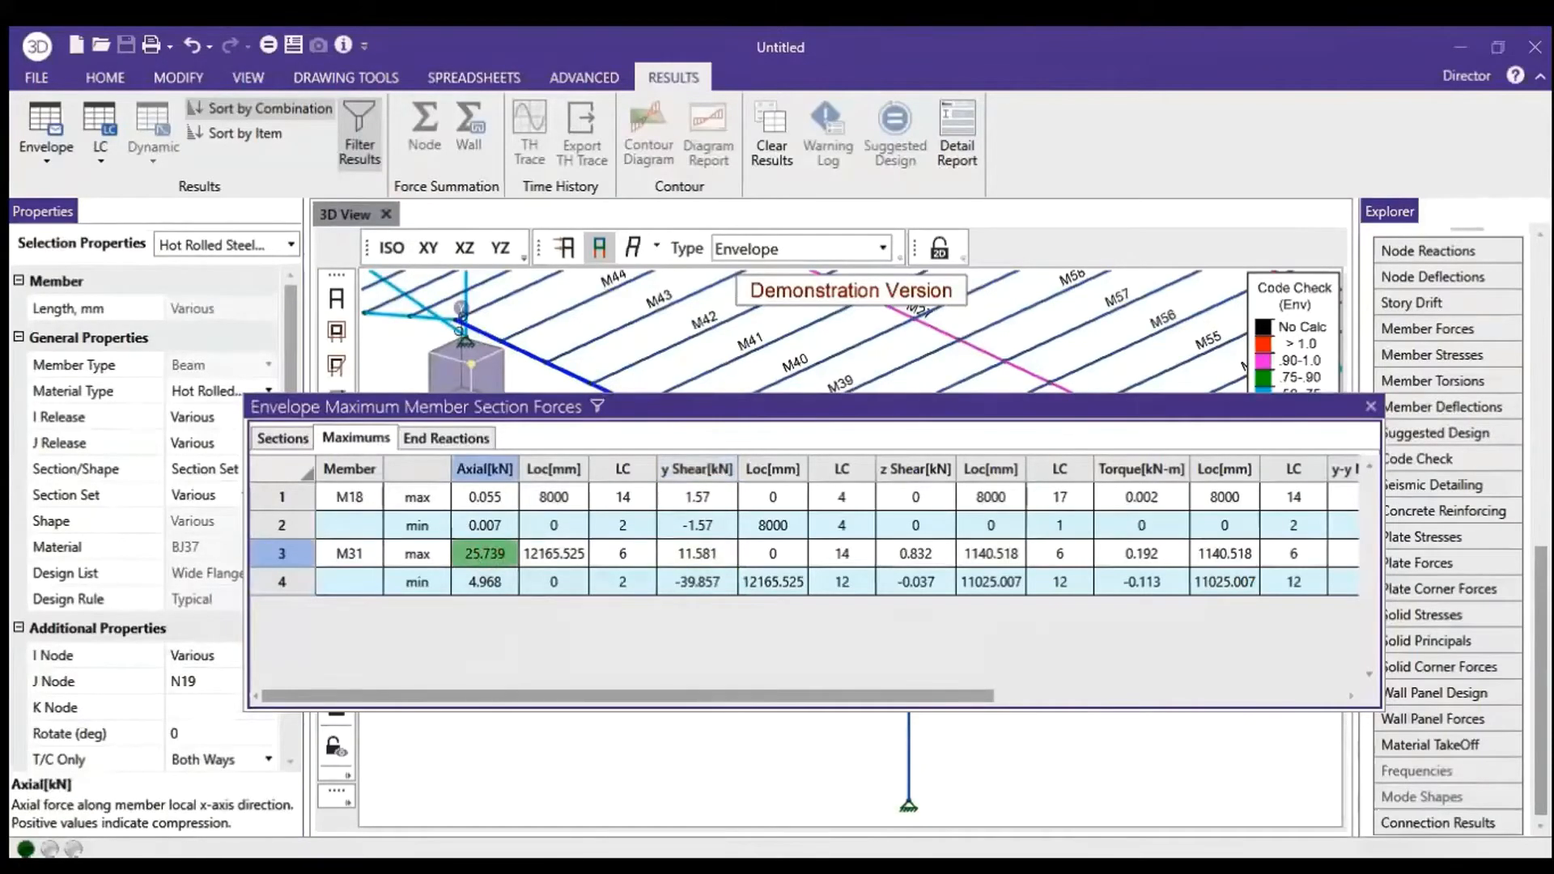
key(alt+Tab)
text(-25.7)
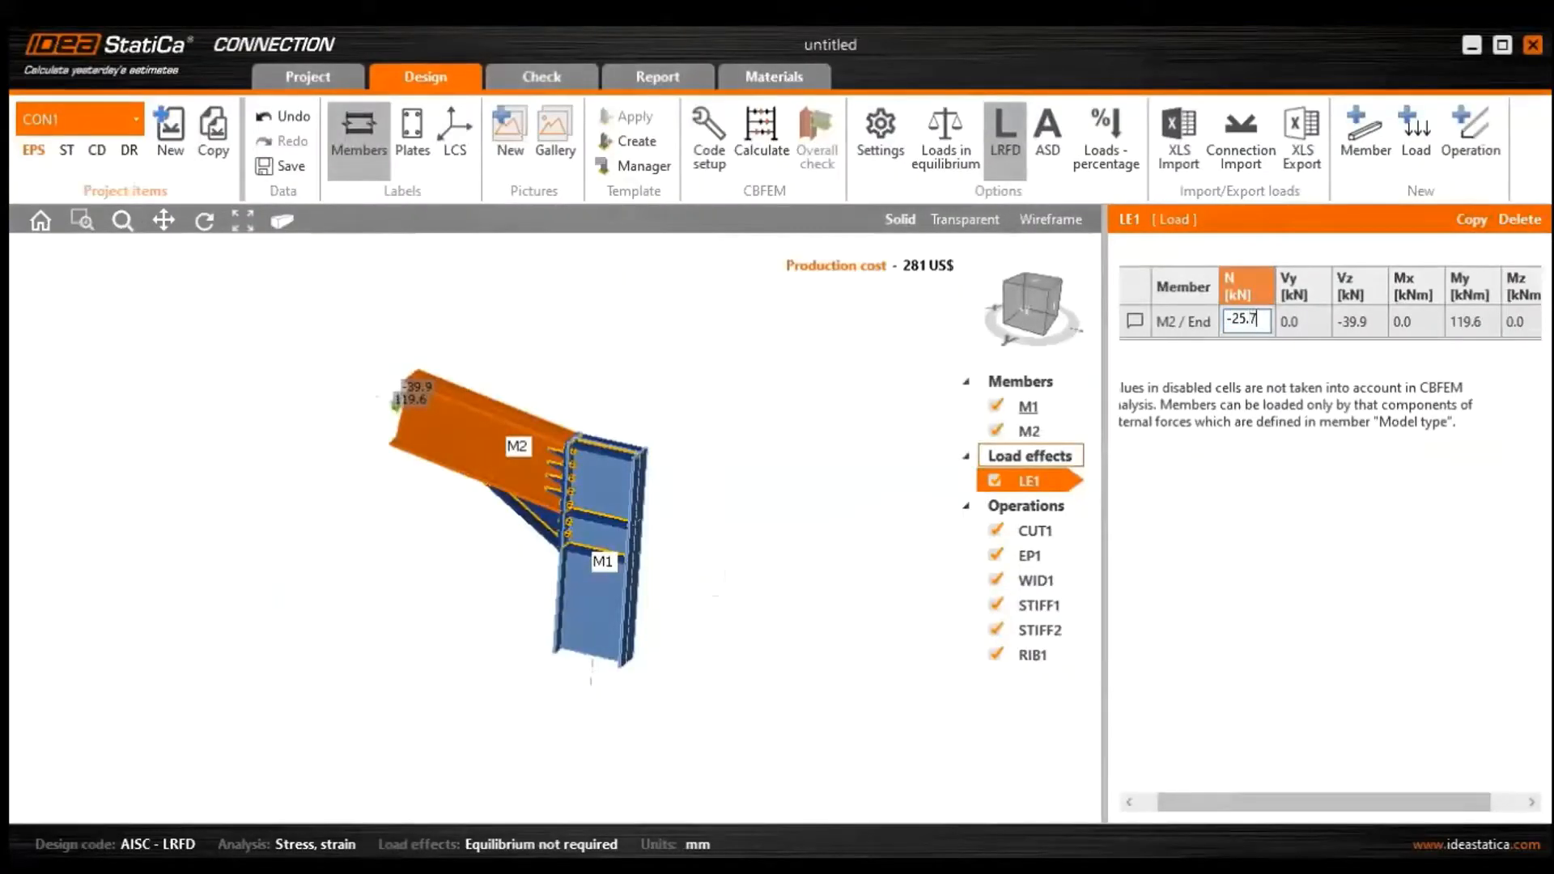
key(alt+Tab)
key(alt+Tab)
text(39)
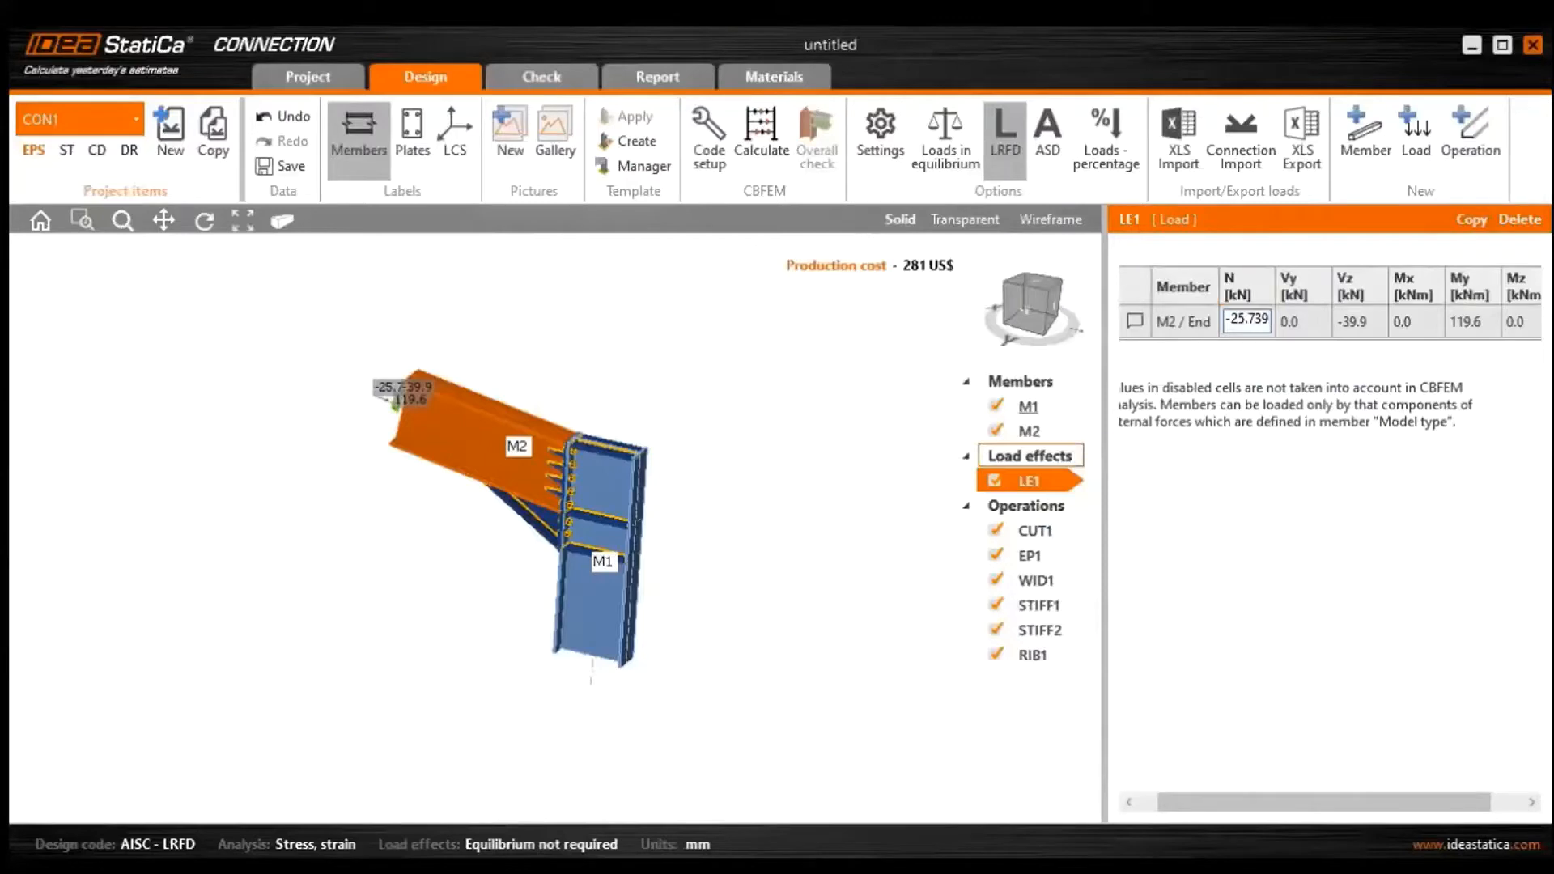
key(Return)
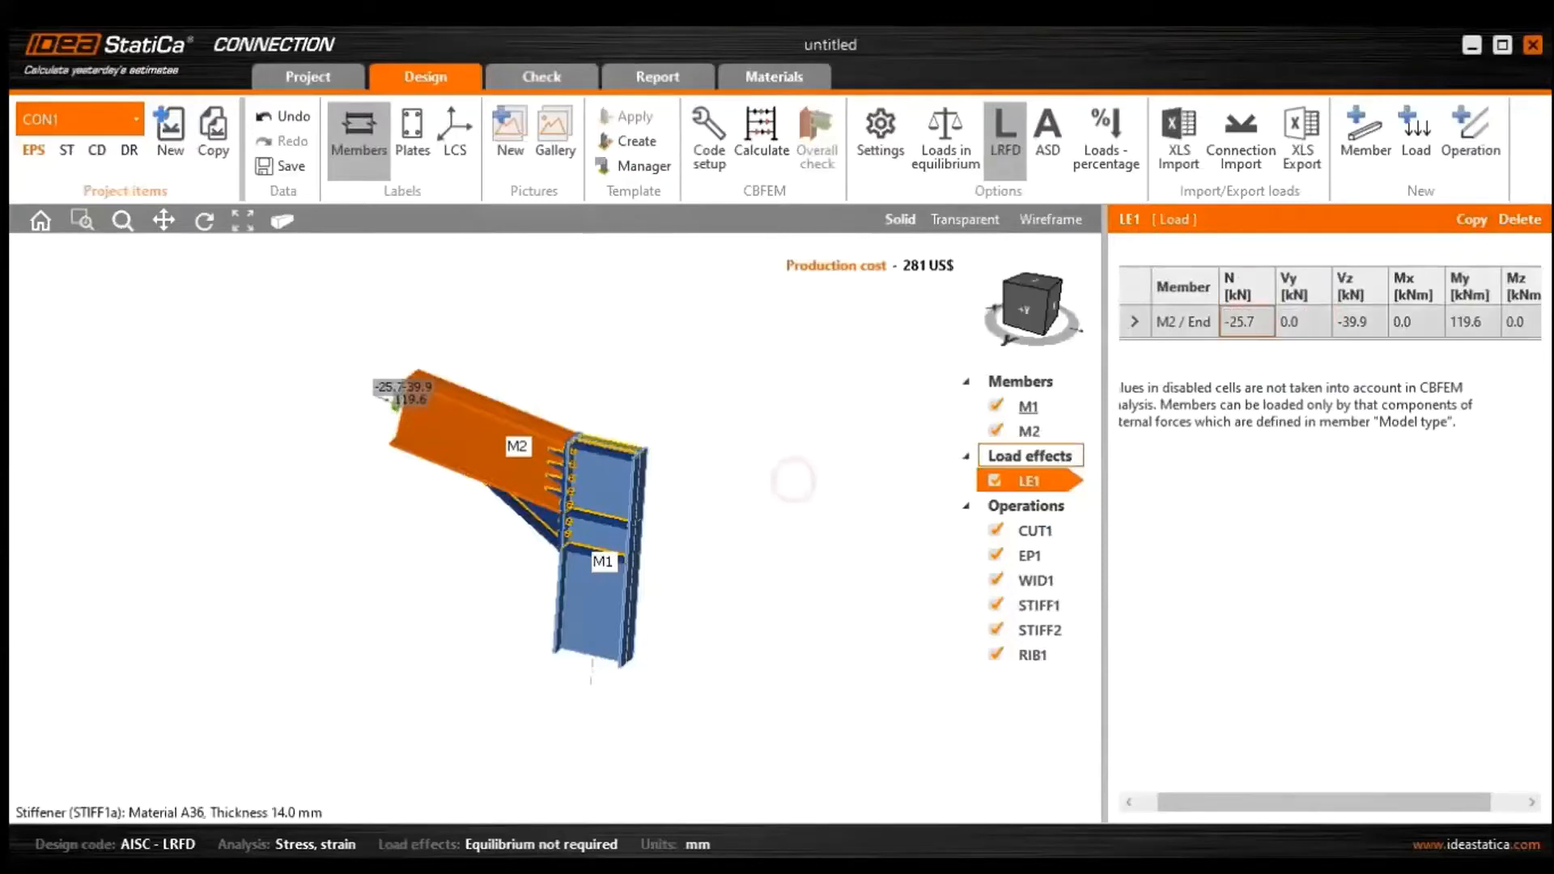
scroll(530, 478, up, 5)
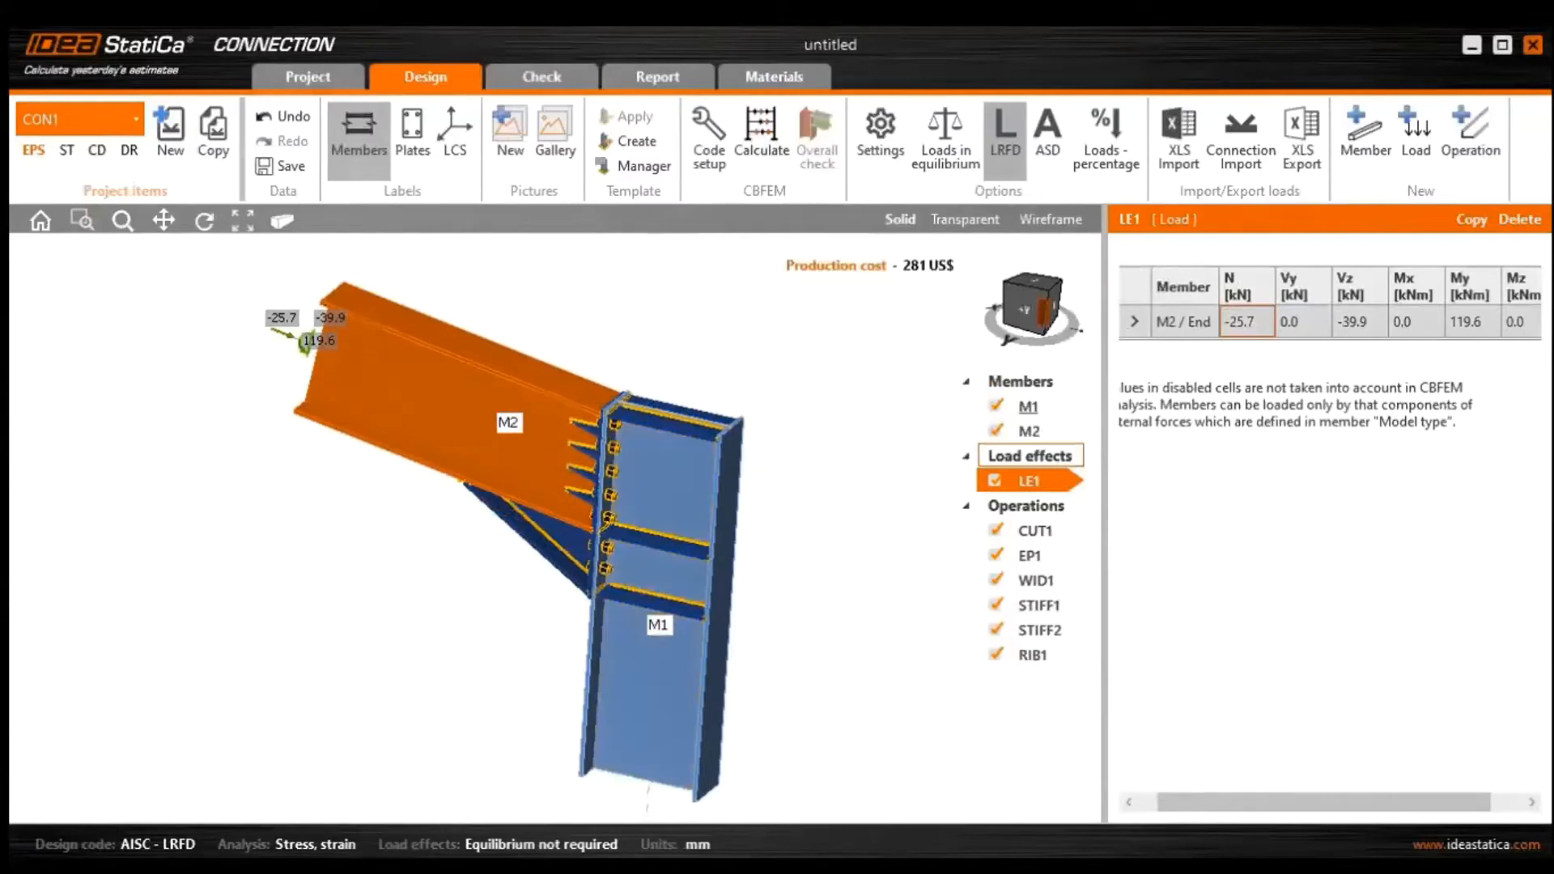
scroll(304, 320, up, 5)
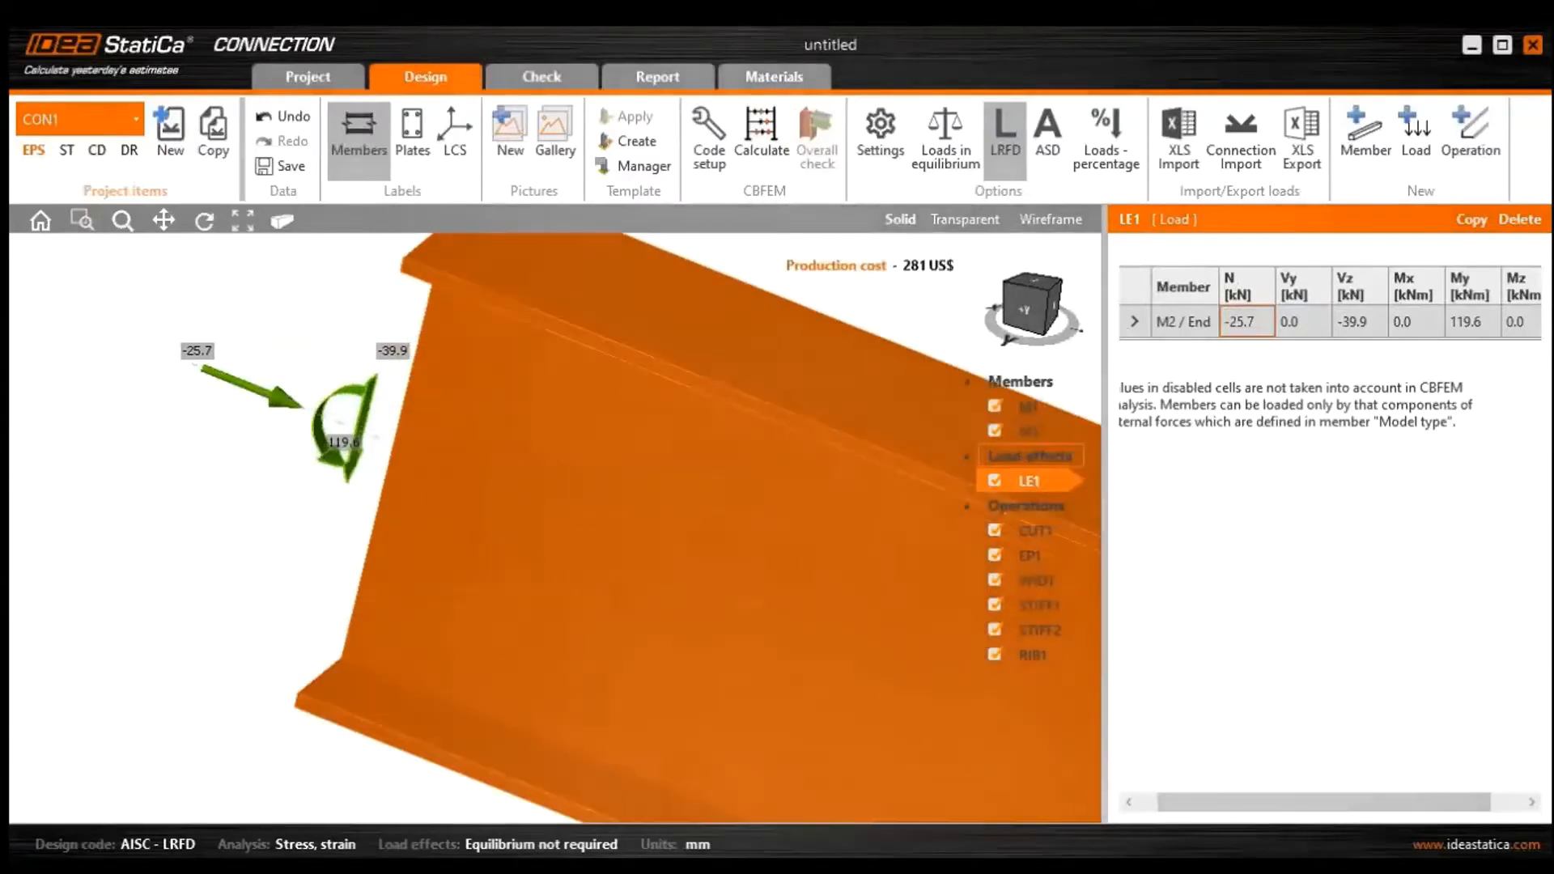
scroll(303, 320, down, 5)
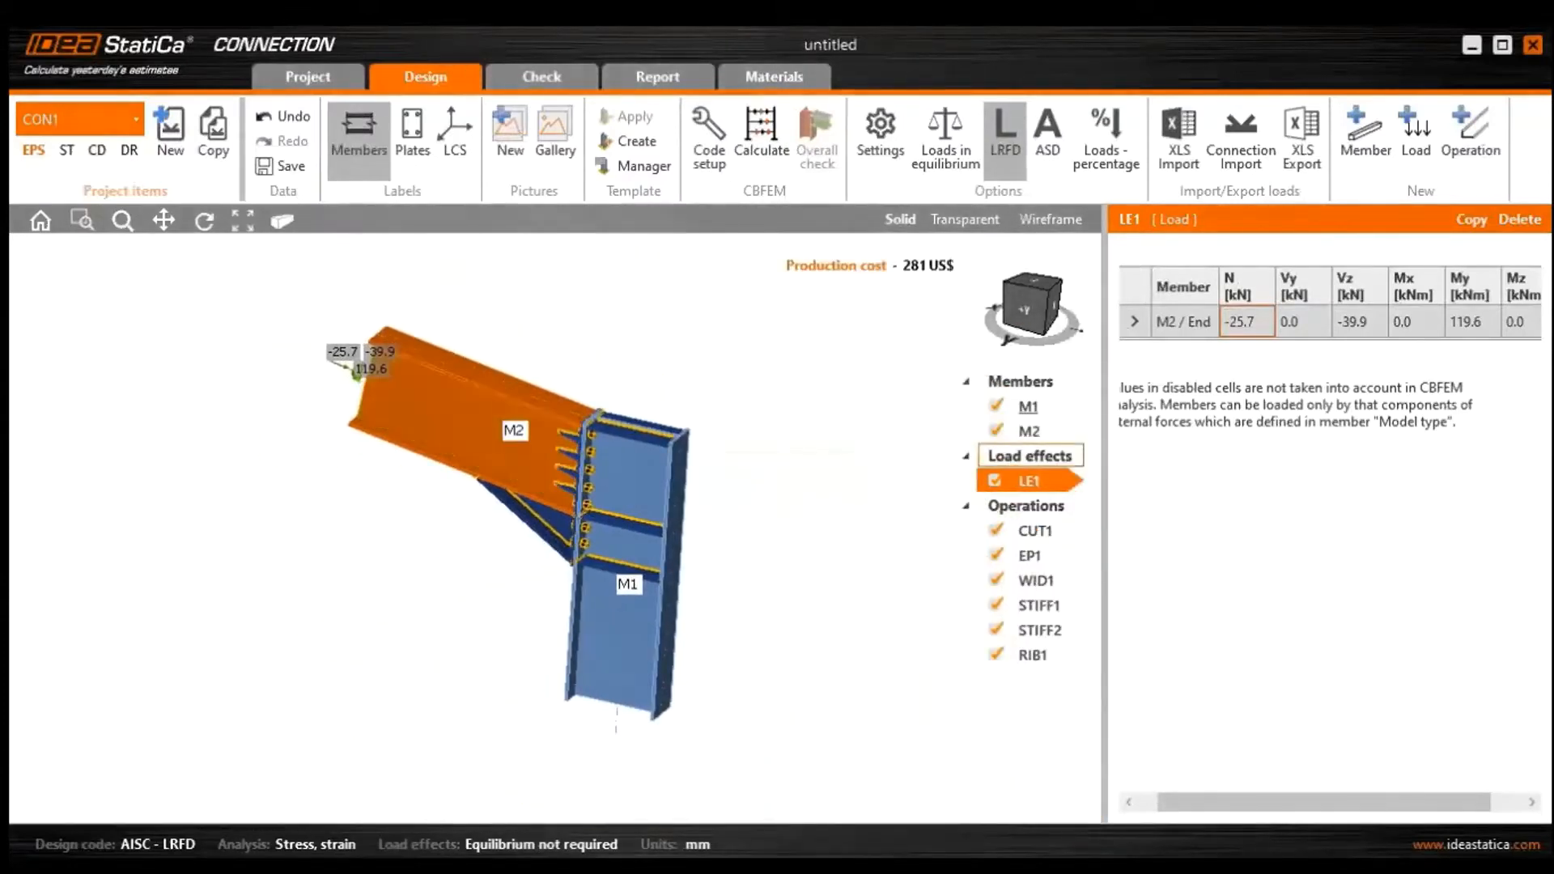
Run the CBFEM calculation and inspect the overall check of the connection from the column side
click(754, 145)
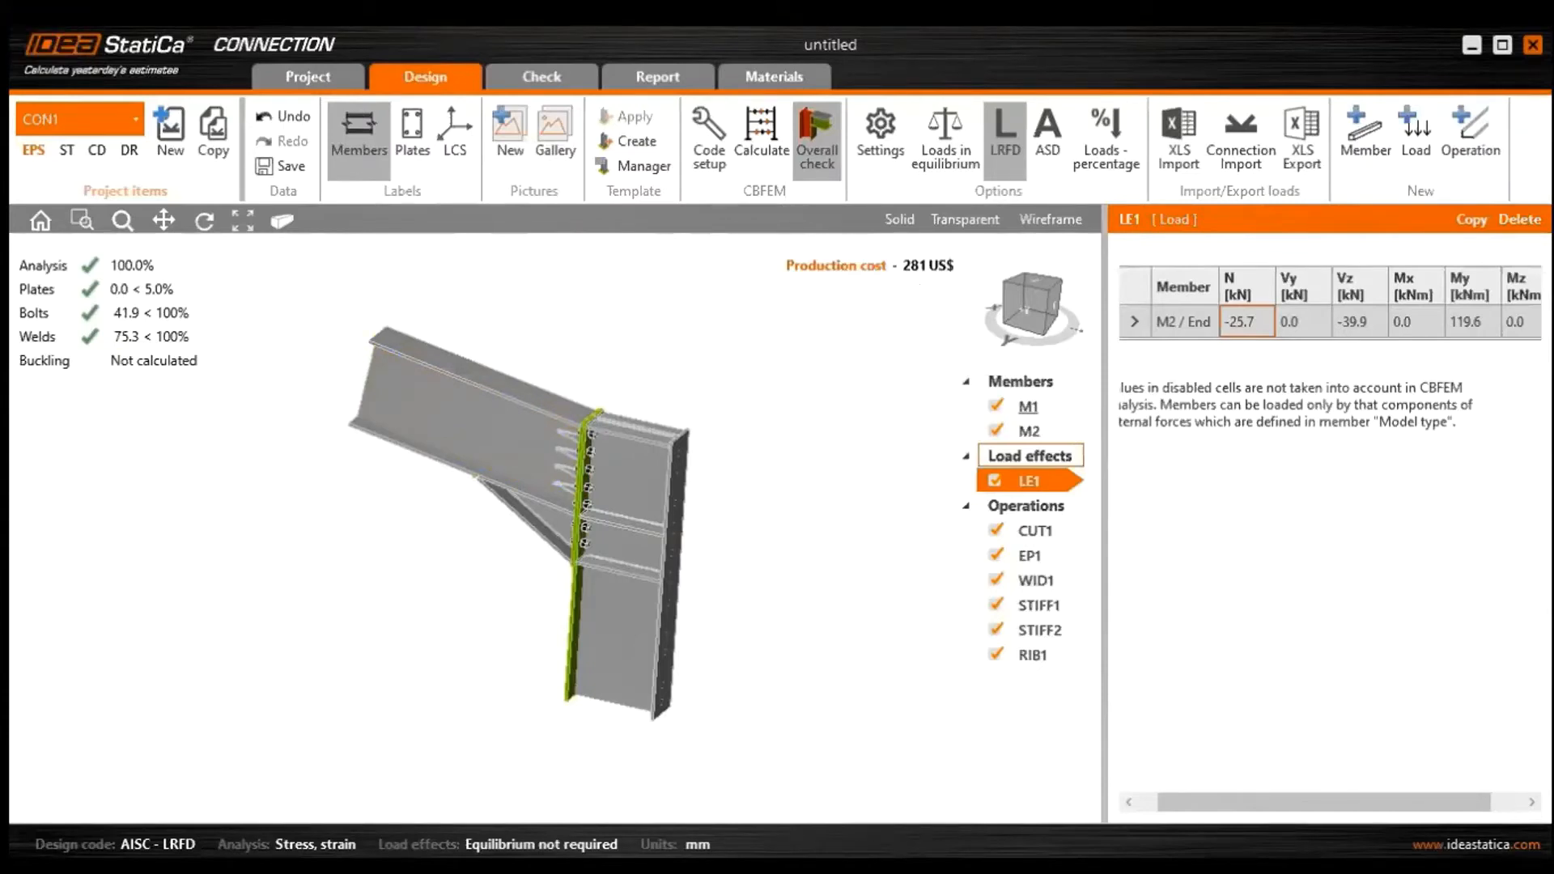
middle_drag(728, 567, 498, 585)
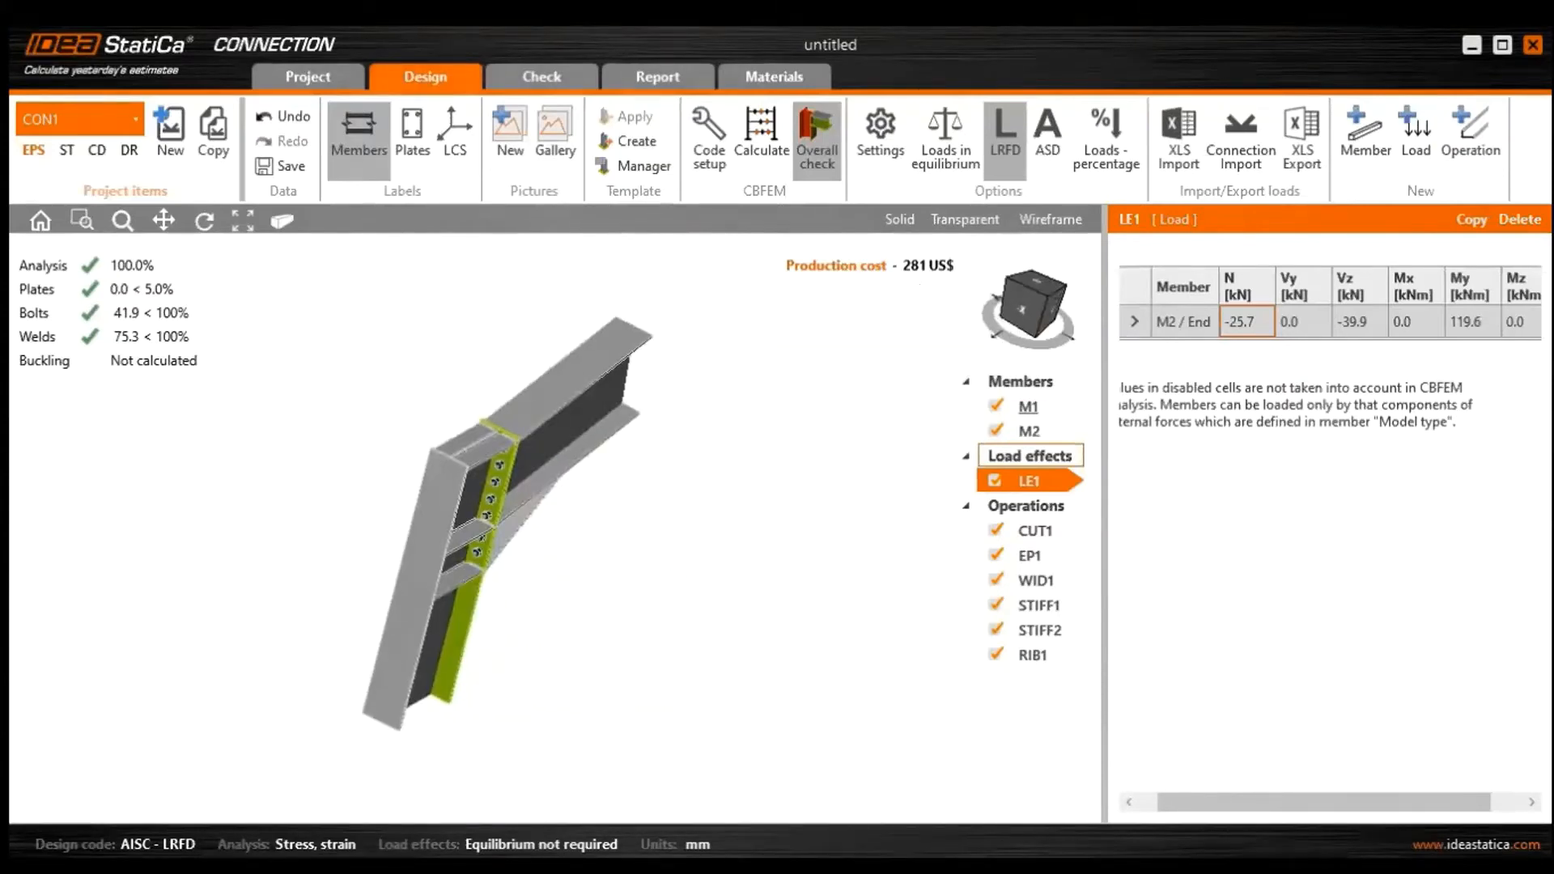
click(1021, 306)
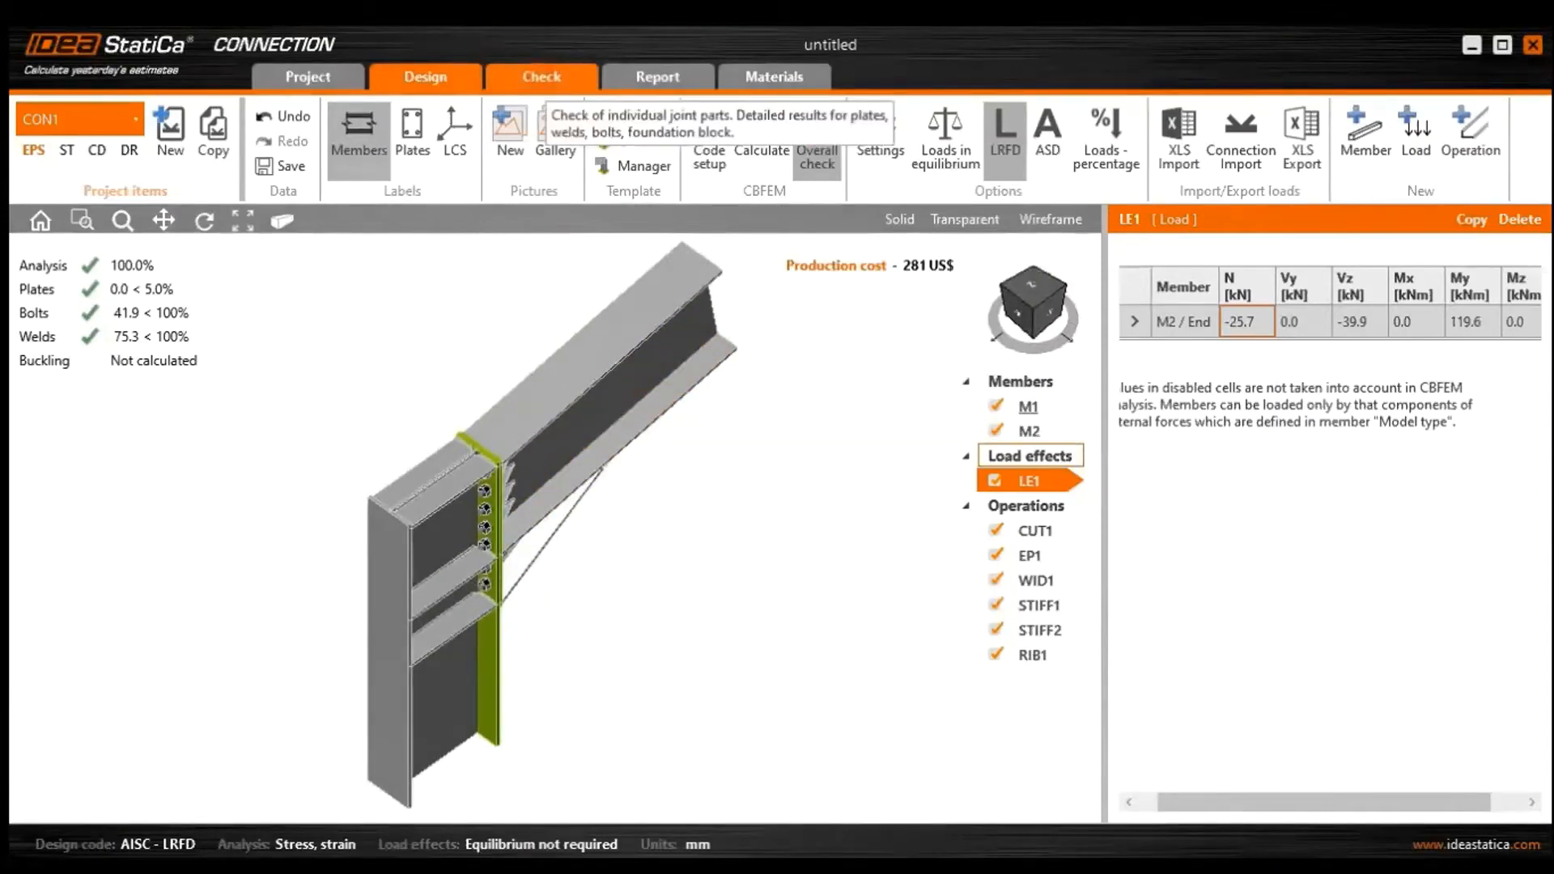
Open the detailed check results and display the equivalent stress with the finite element mesh on the connection
click(541, 76)
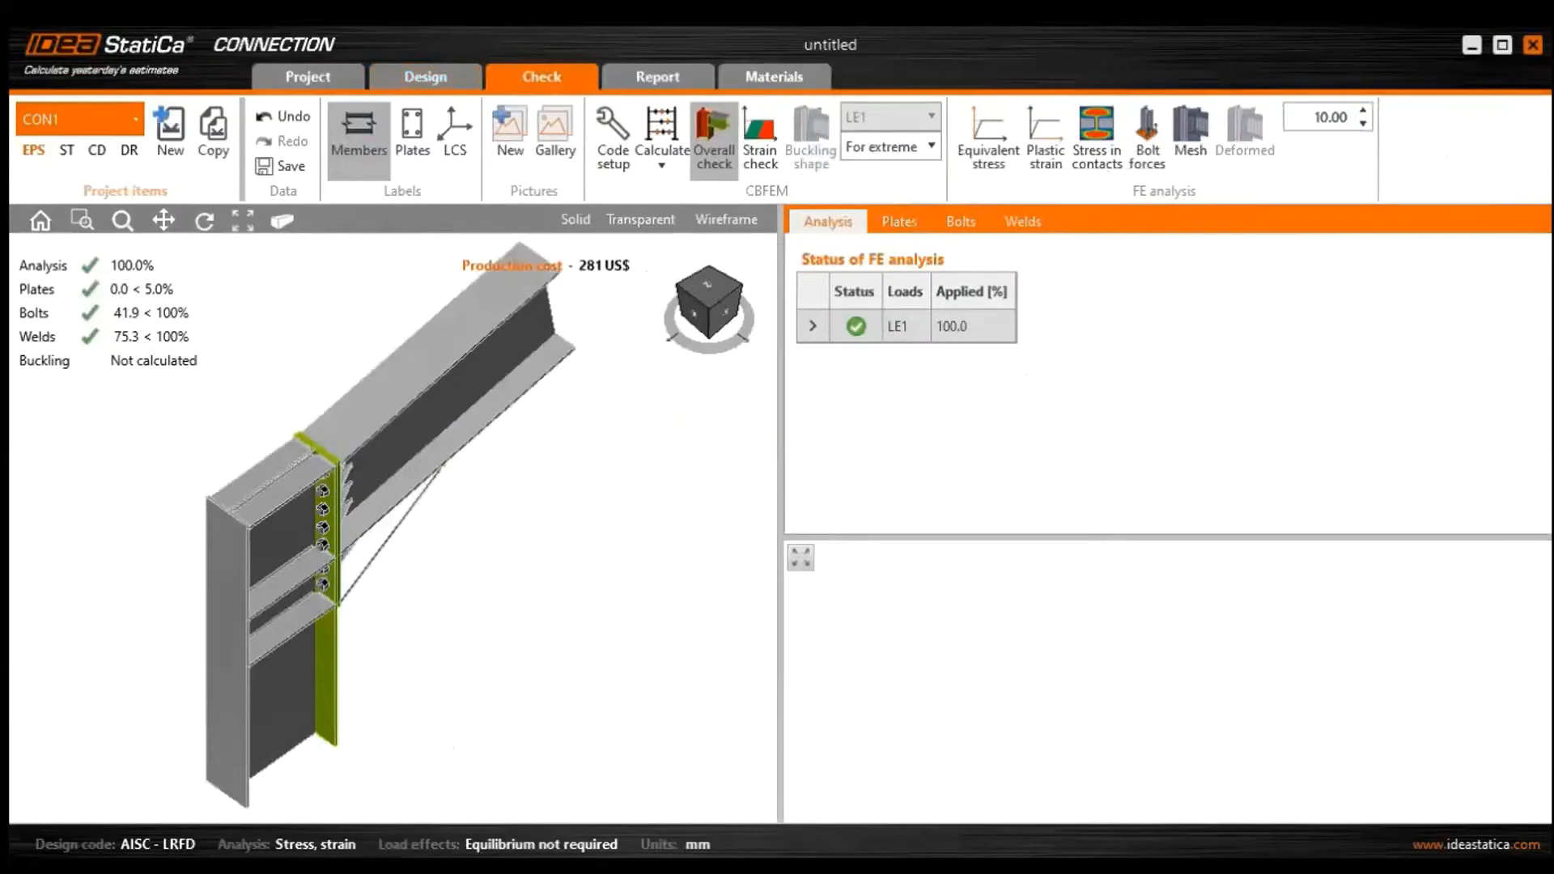
scroll(504, 499, down, 2)
middle_drag(499, 501, 420, 466)
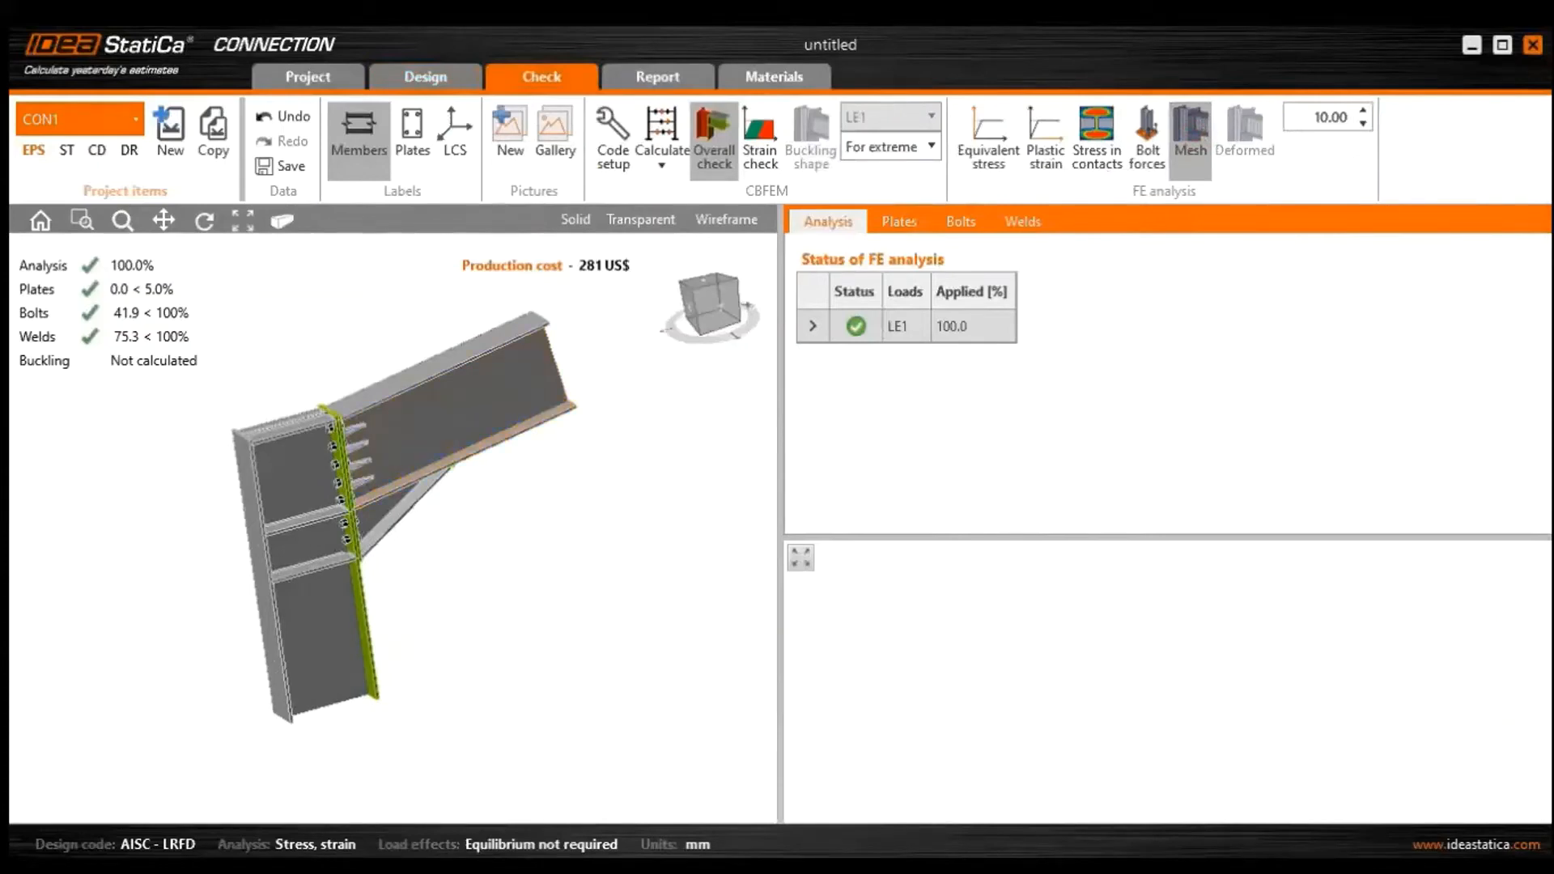
click(988, 138)
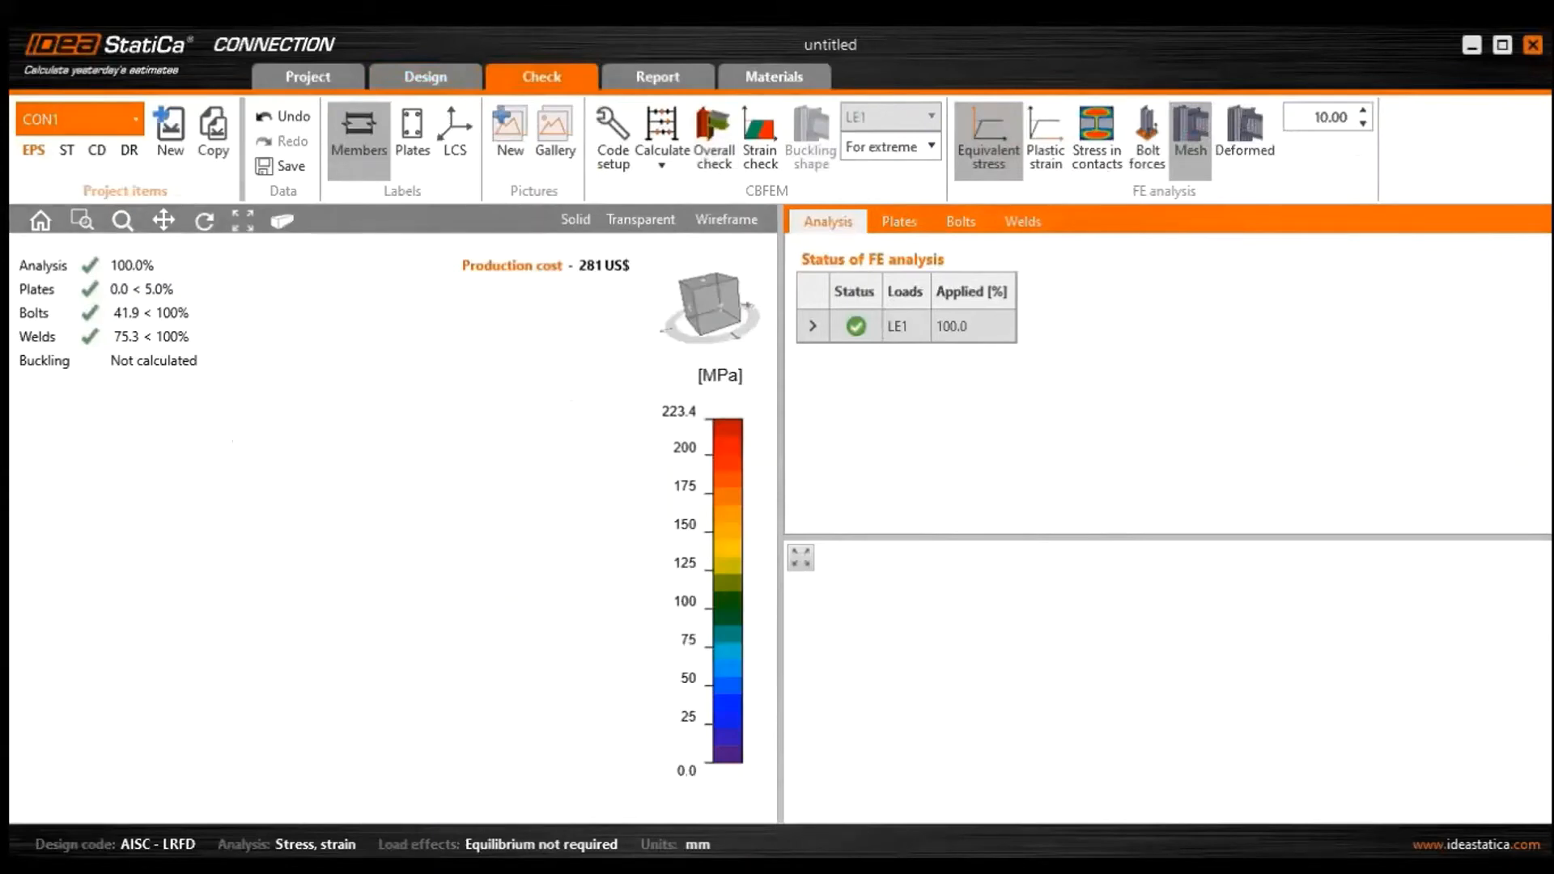
right_drag(621, 323, 679, 350)
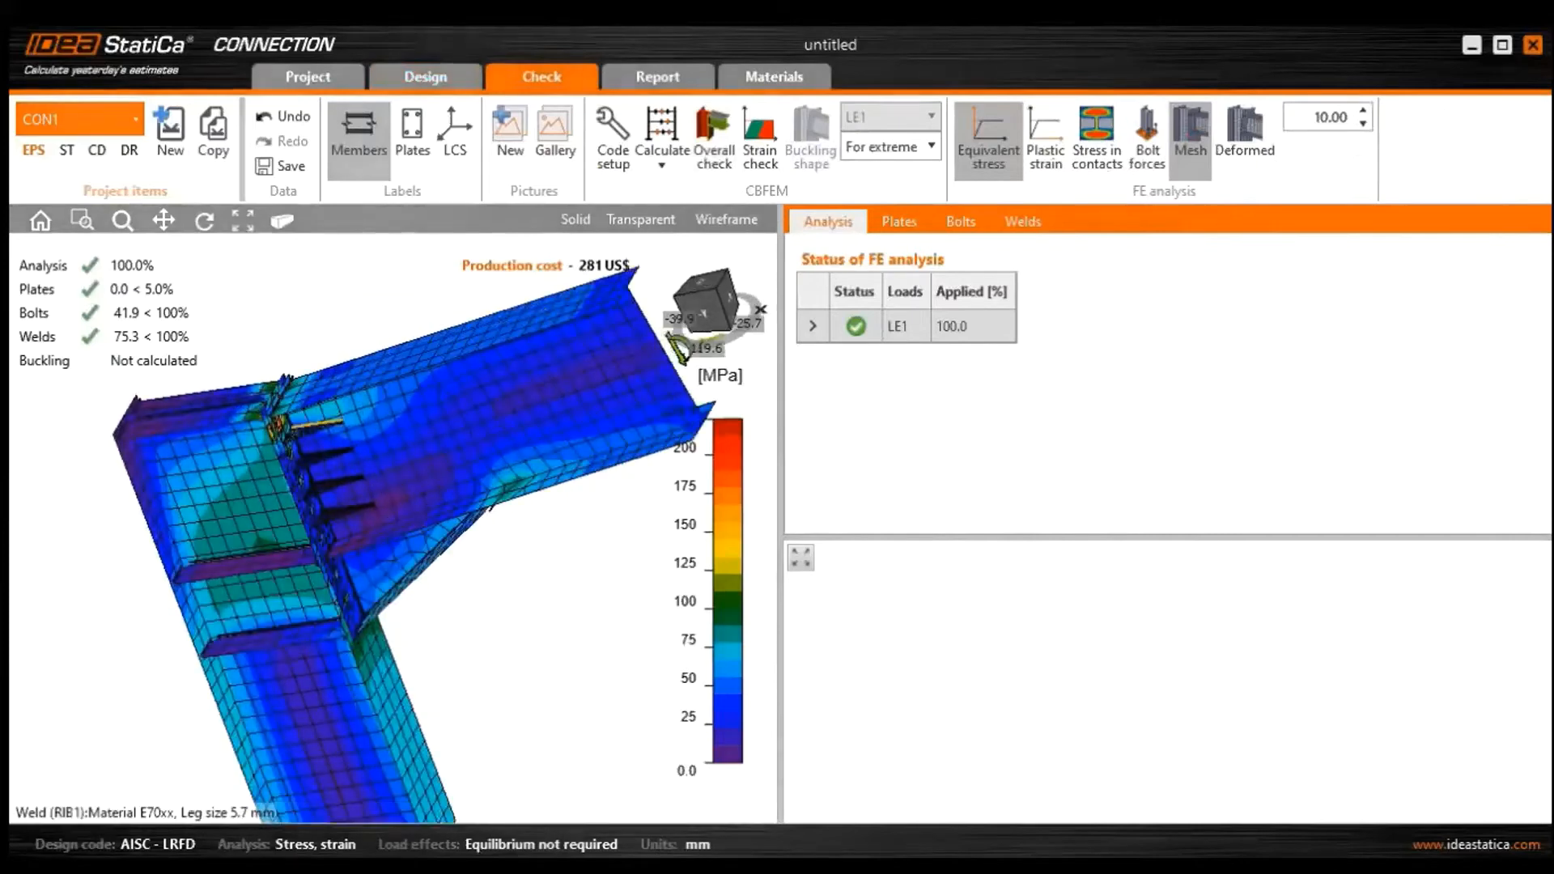
middle_drag(300, 424, 348, 412)
scroll(347, 416, up, 2)
Display the bolt forces on the stress plot, examine them along the end plate, and turn on the deformed shape
click(1147, 145)
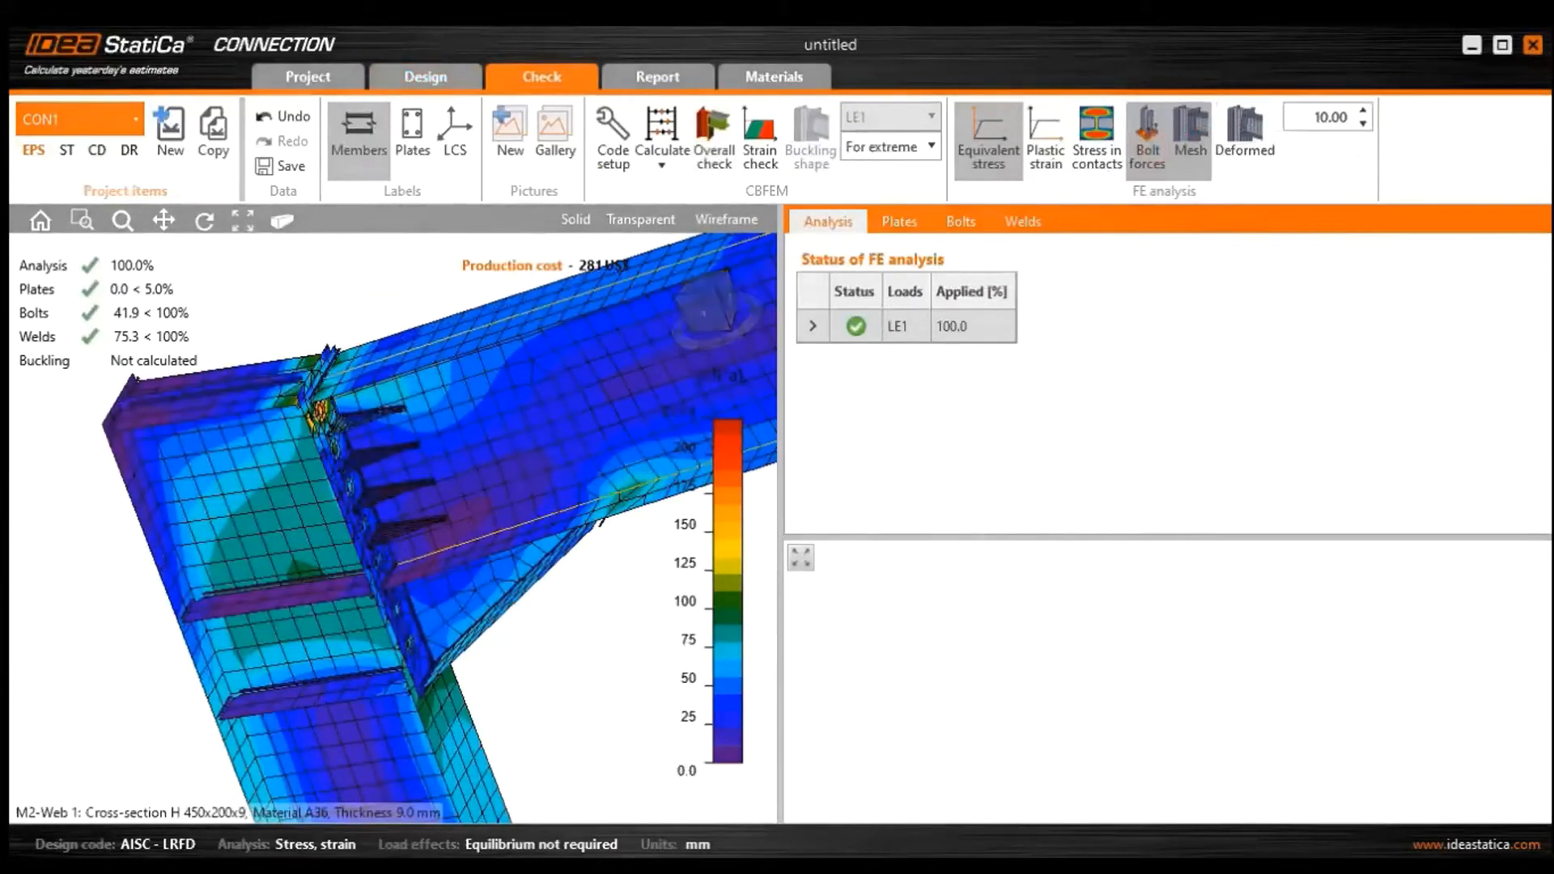
click(1147, 138)
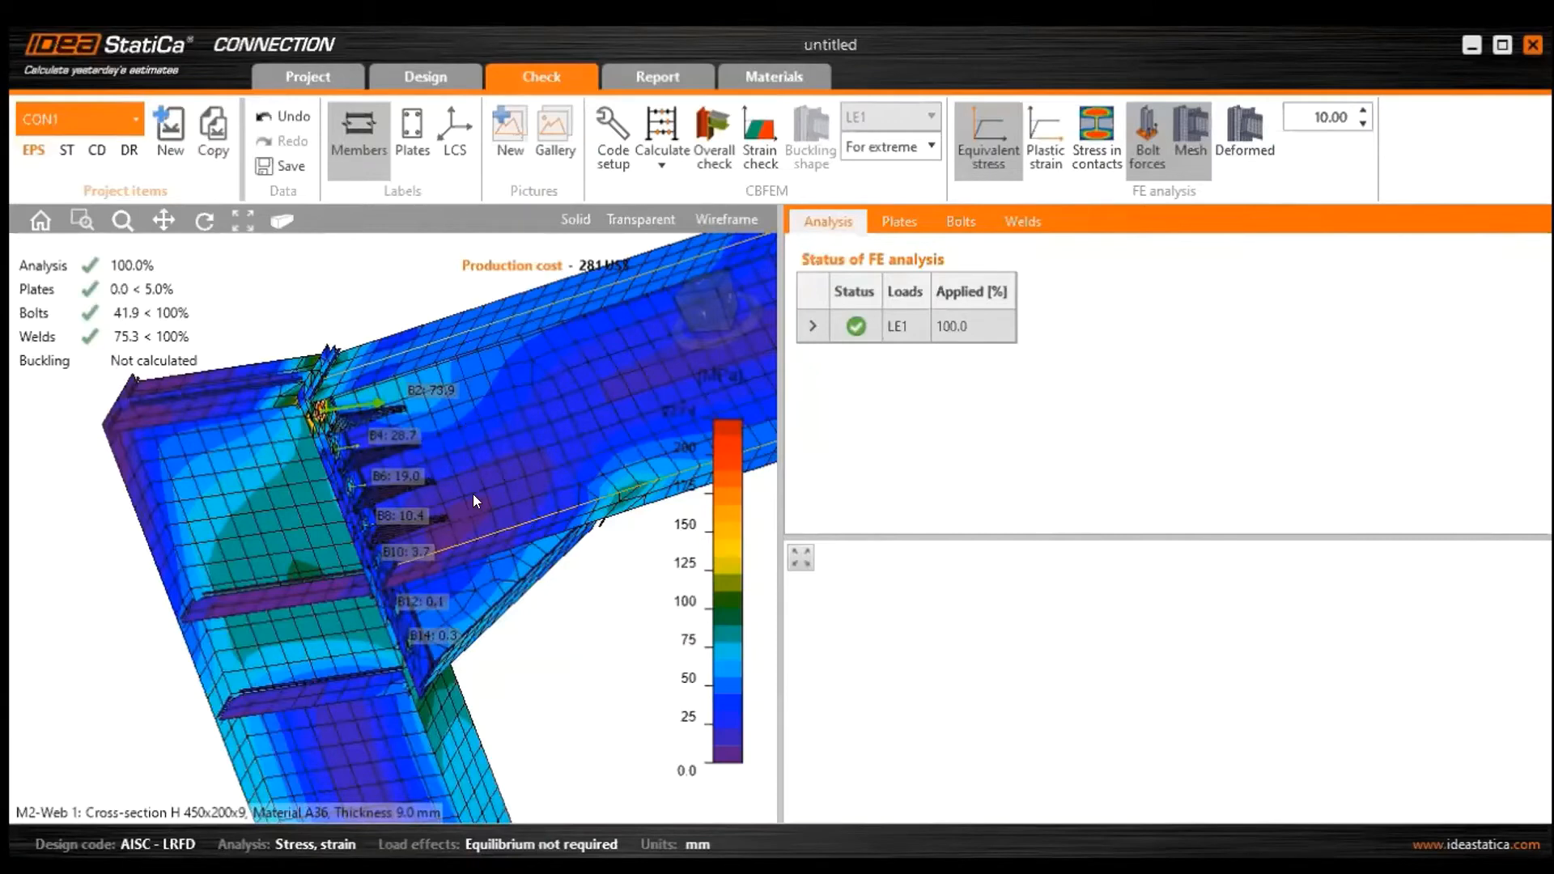
scroll(474, 495, up, 3)
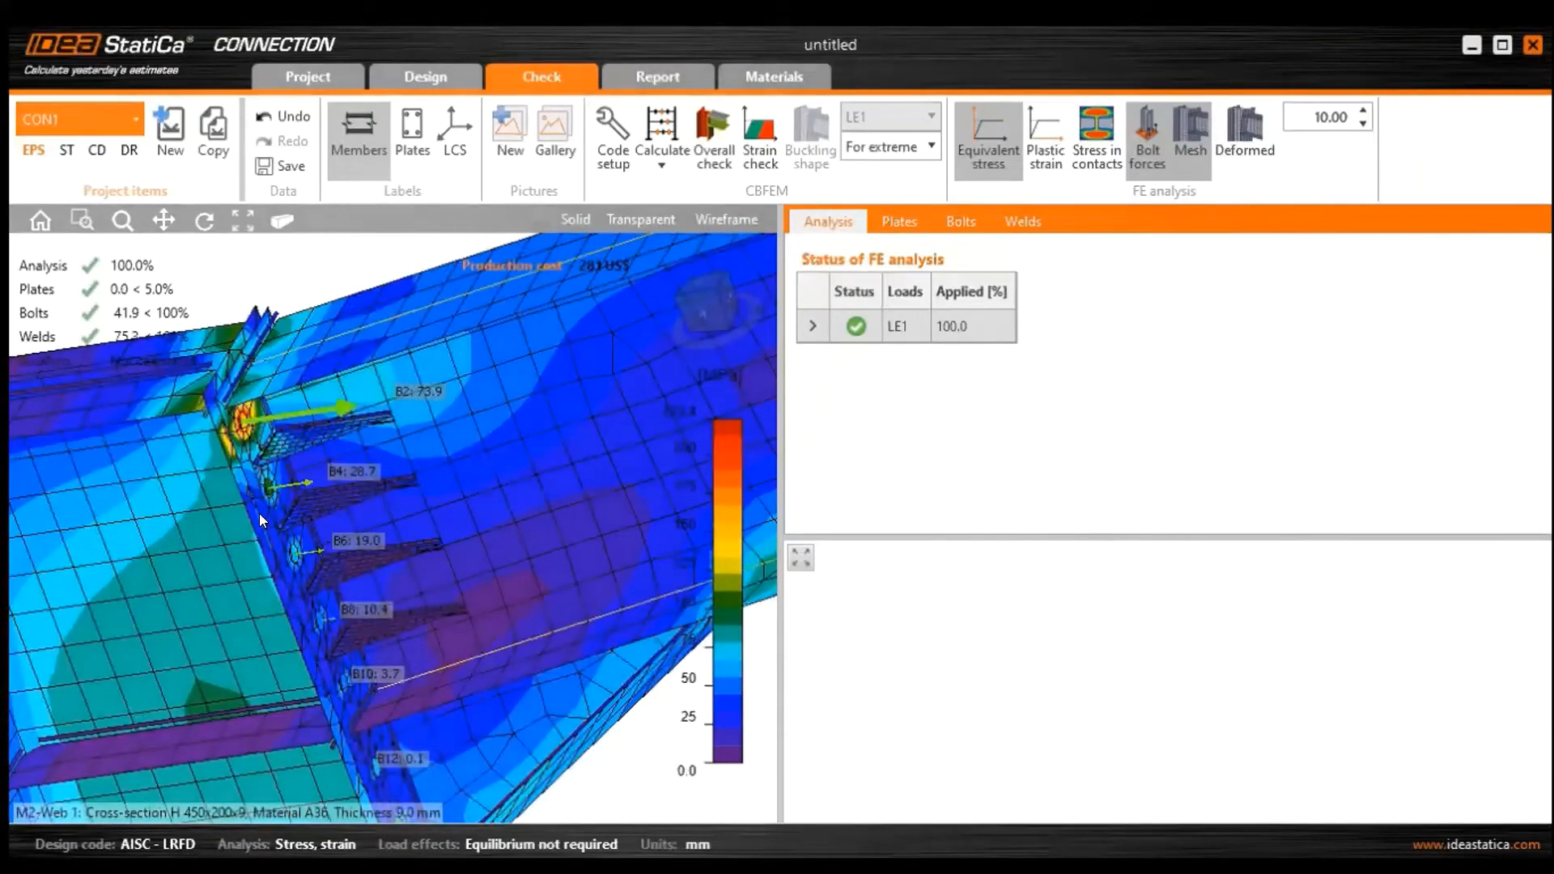
scroll(419, 499, down, 4)
scroll(383, 463, down, 5)
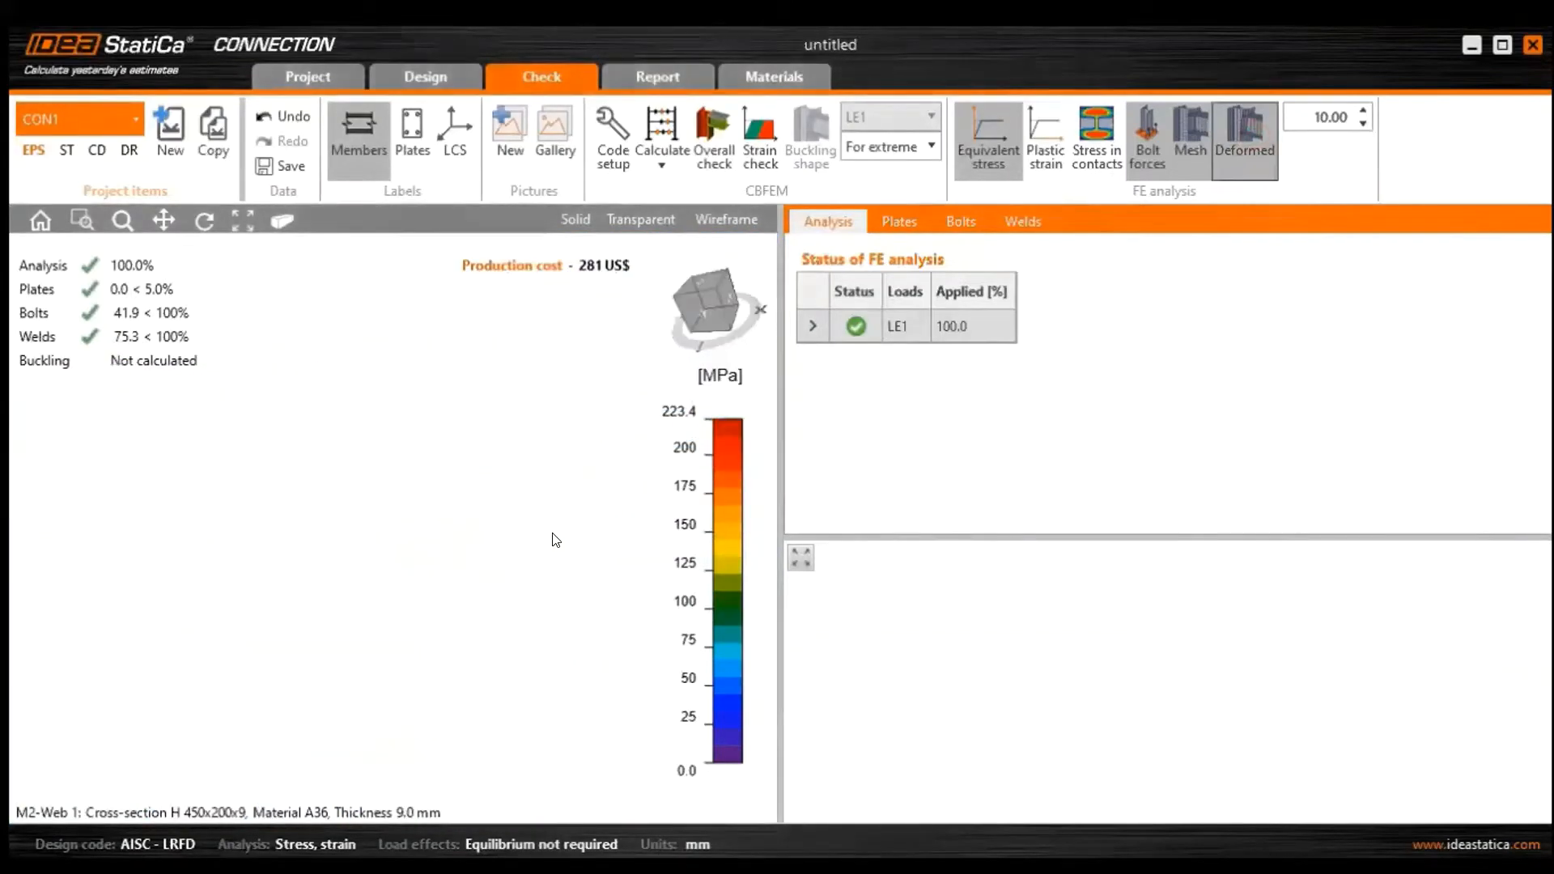
Set the deformation scale of the deformed shape to 50
click(1243, 138)
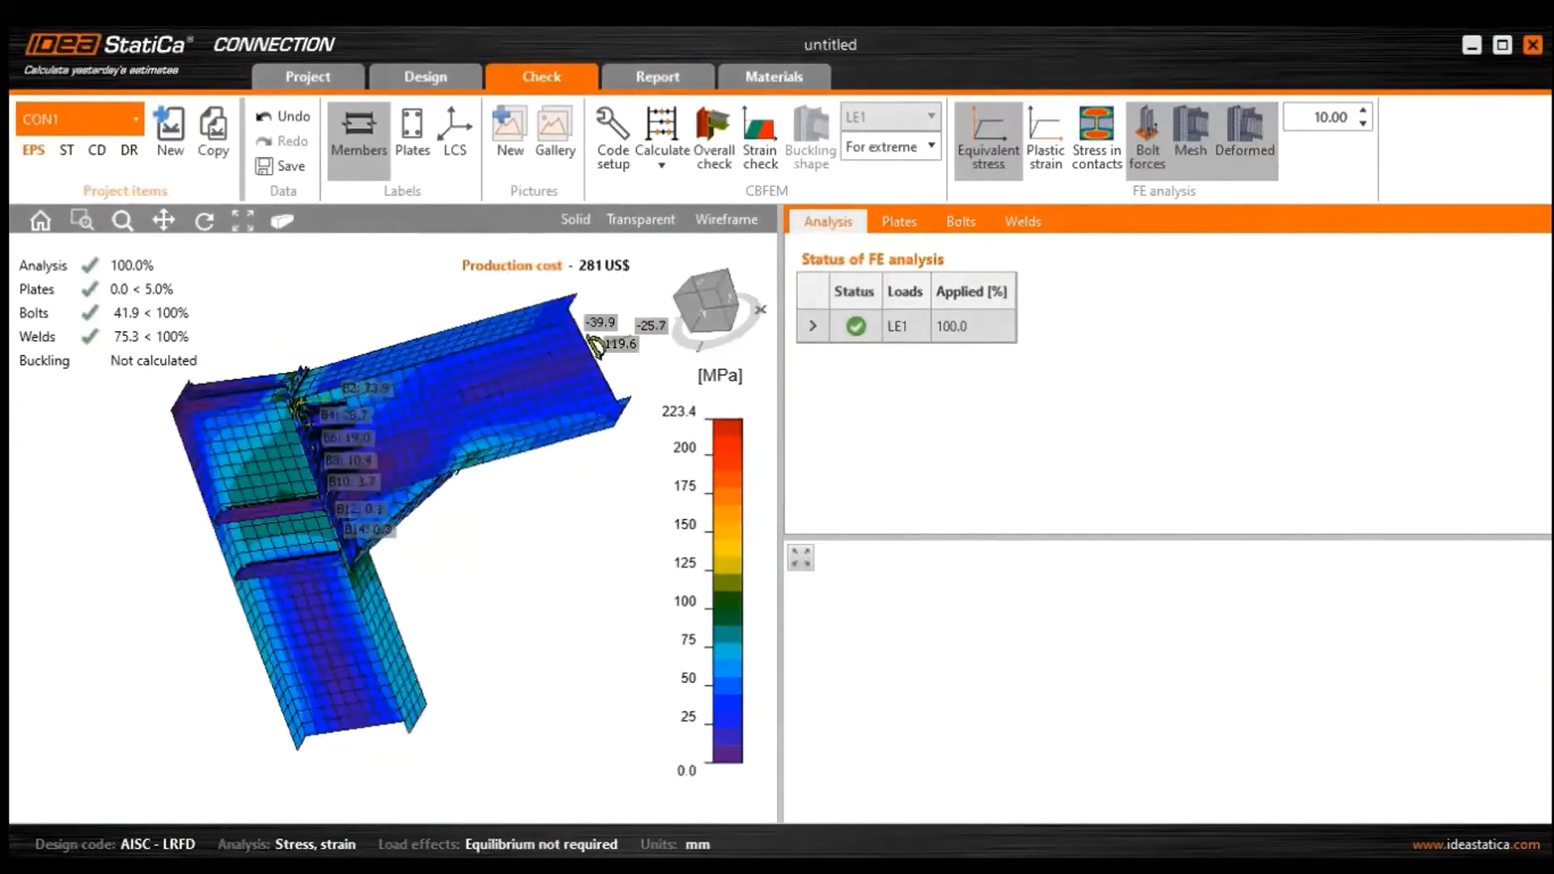
click(1363, 110)
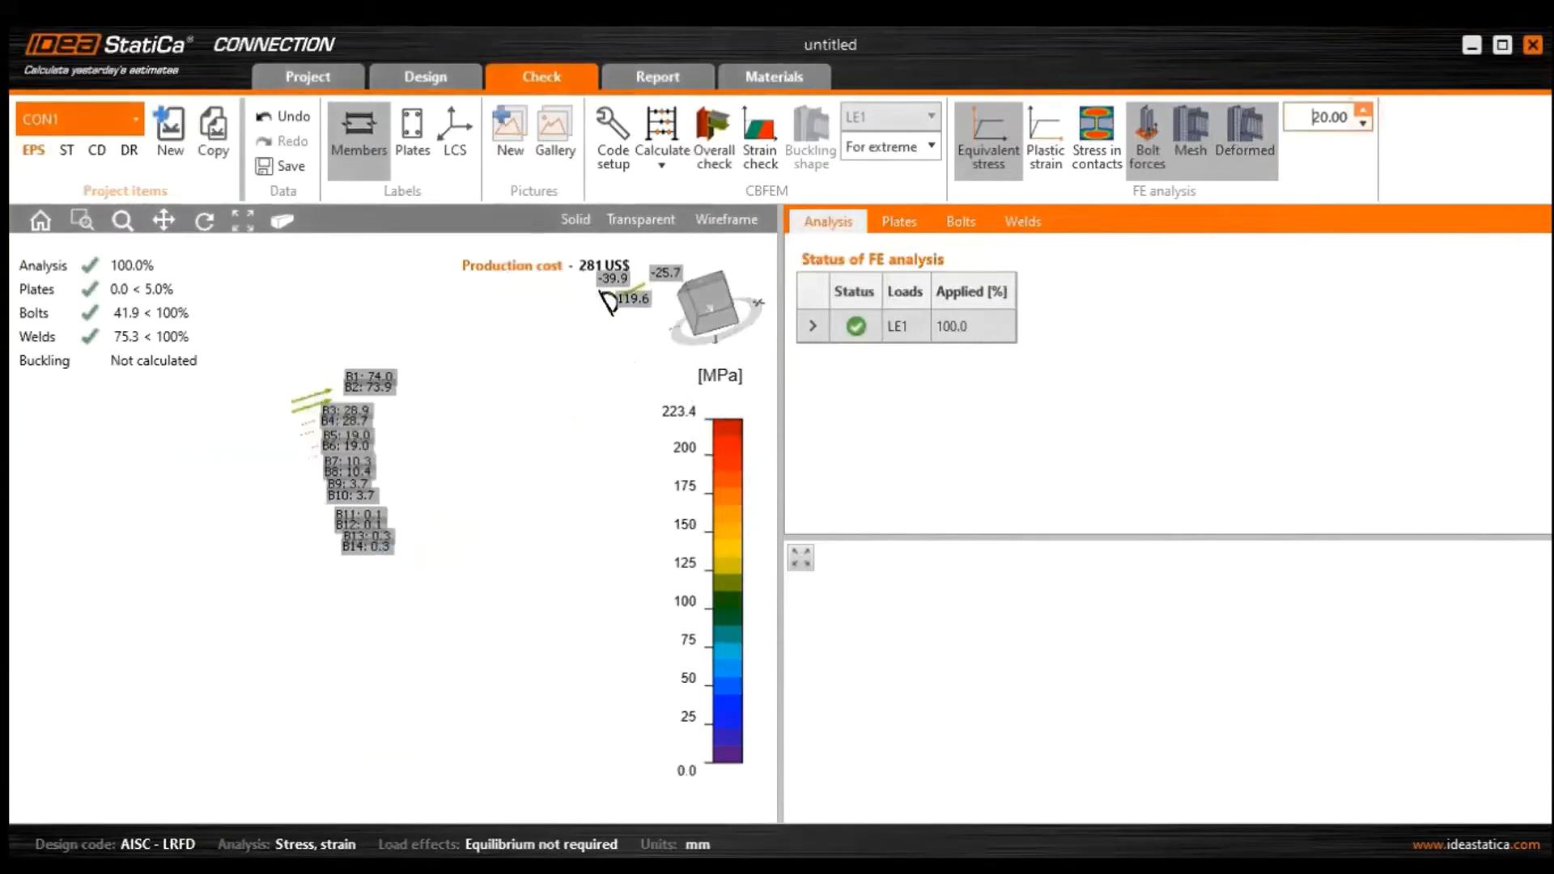
click(1363, 110)
text(50)
click(526, 552)
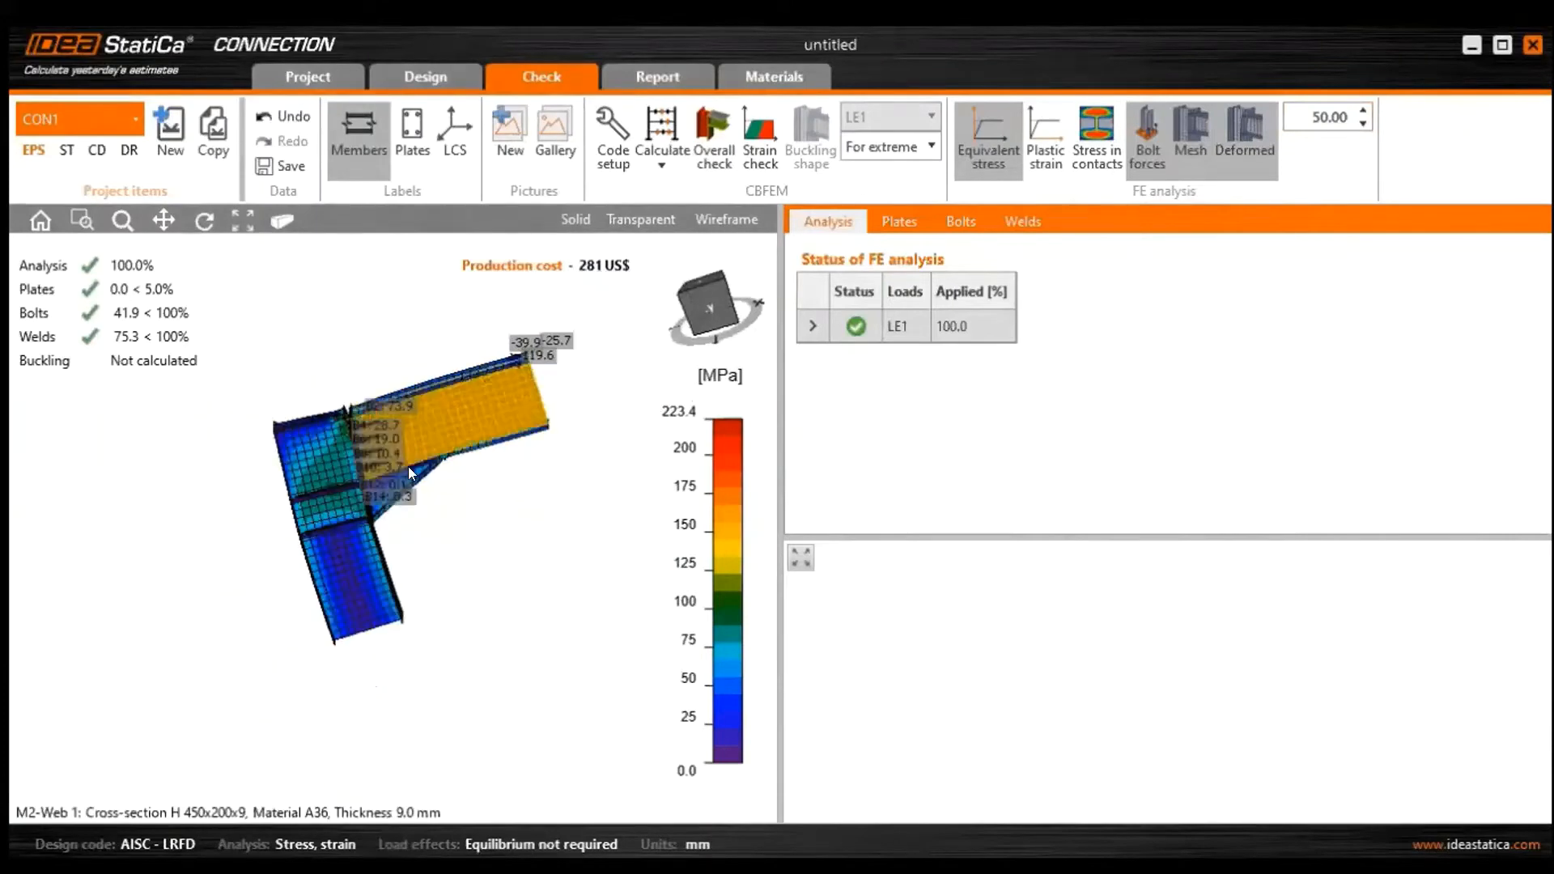
Display the stress in contacts and examine it along the end plate and at the haunch's lower end
scroll(408, 466, up, 2)
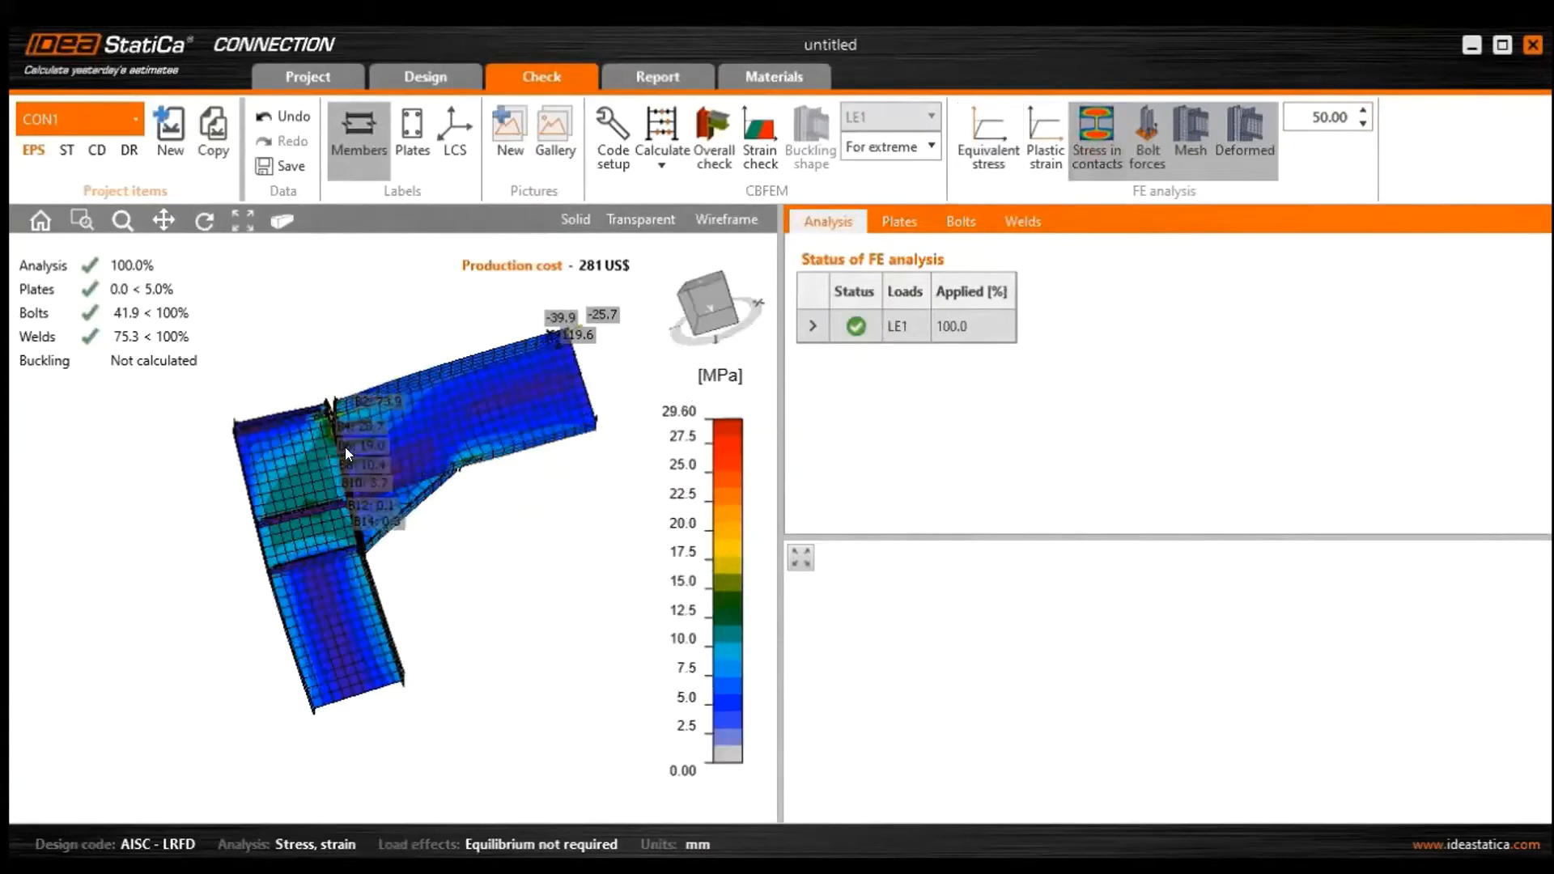
middle_drag(454, 530, 385, 526)
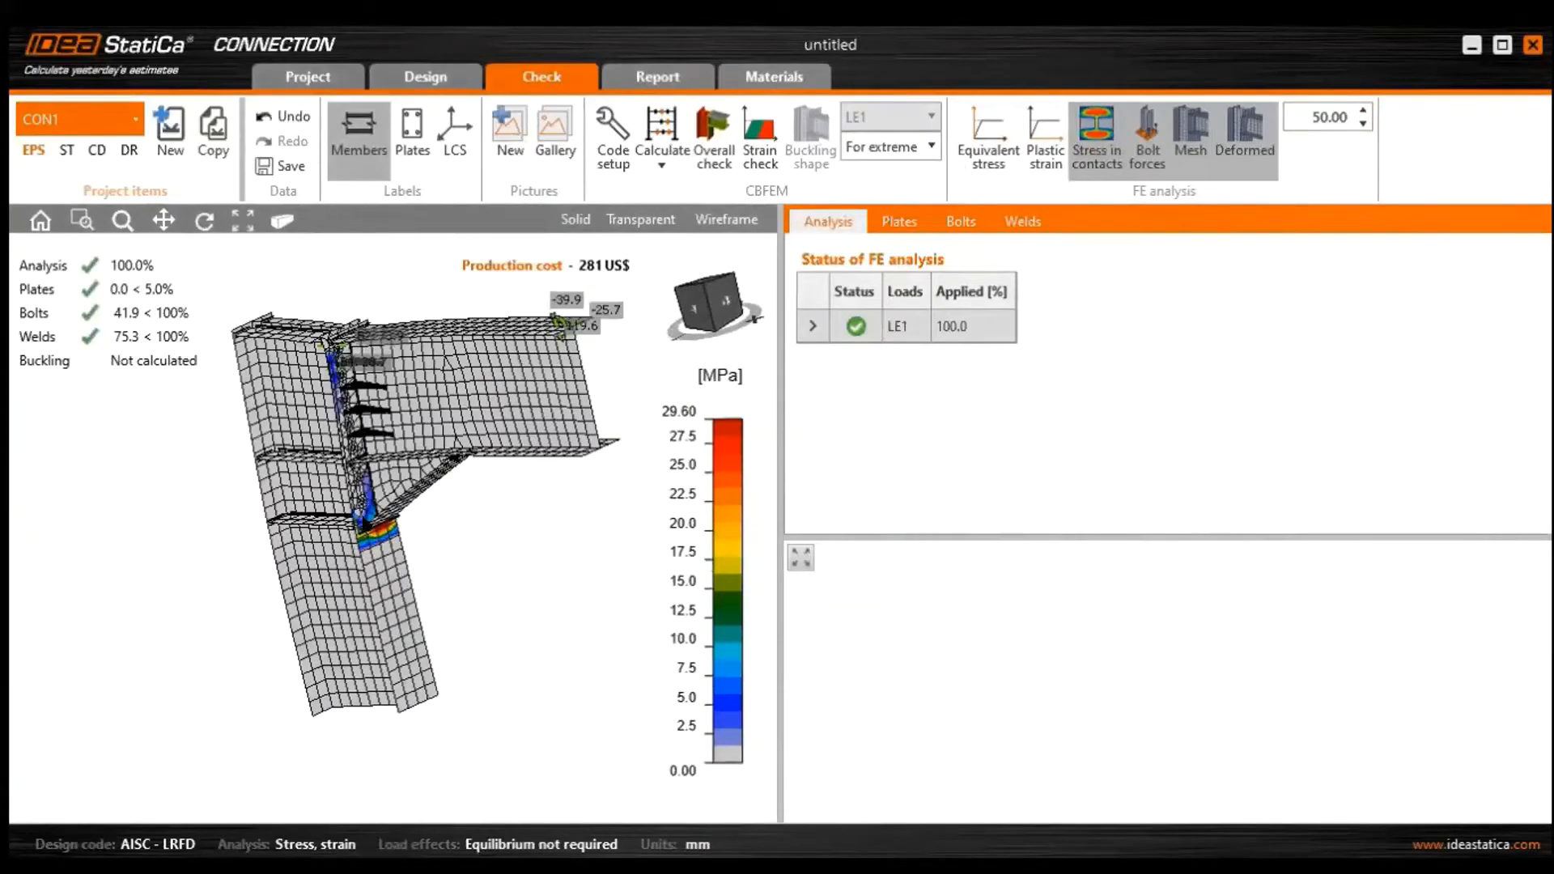
scroll(333, 528, up, 3)
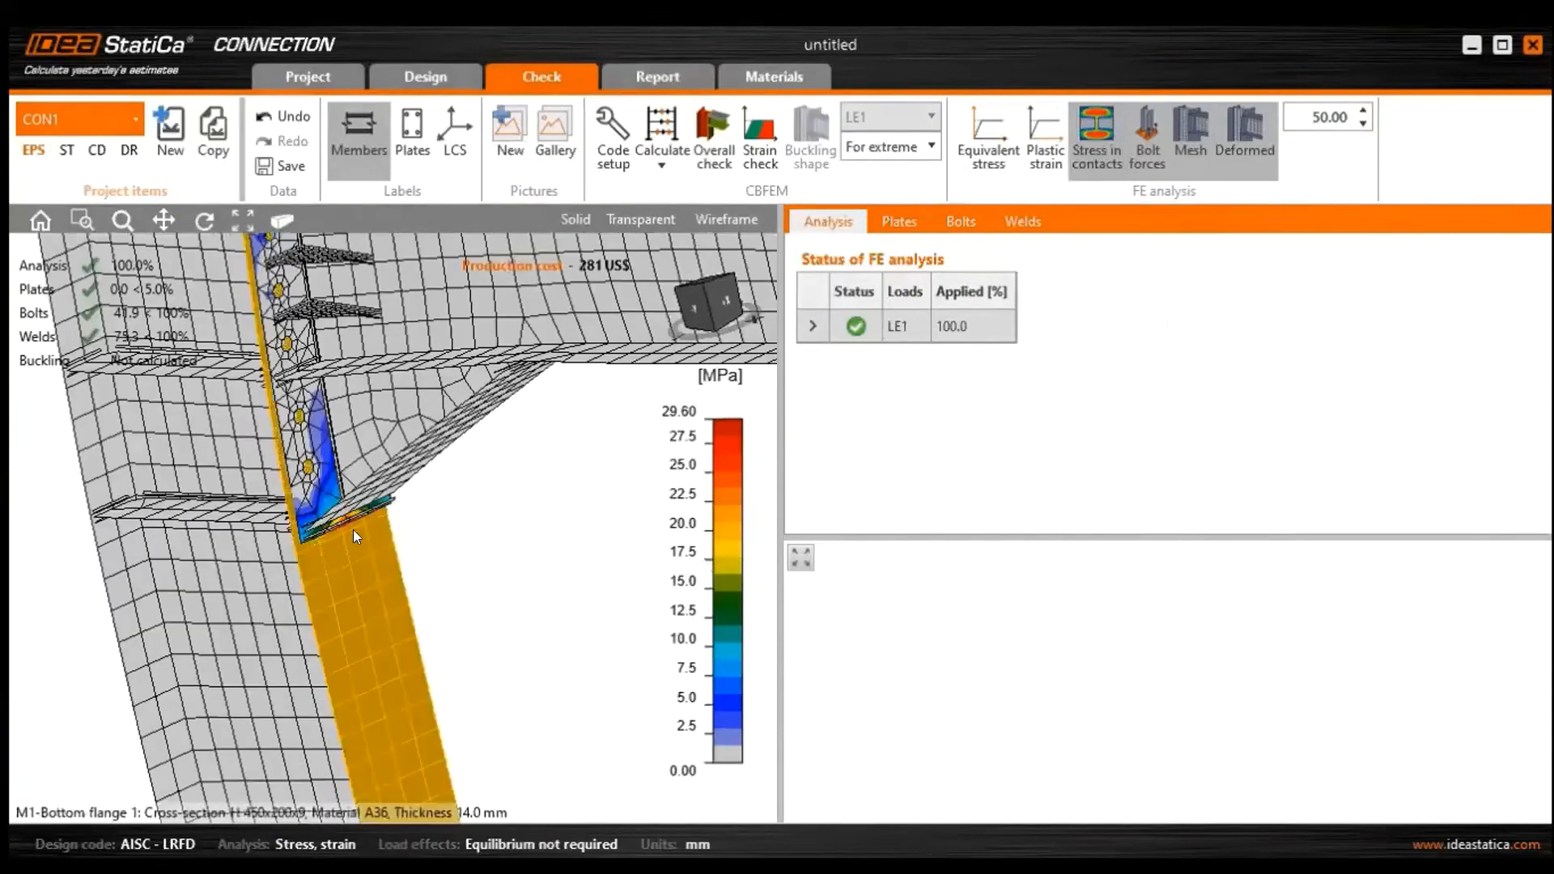
scroll(348, 527, down, 2)
scroll(532, 635, down, 3)
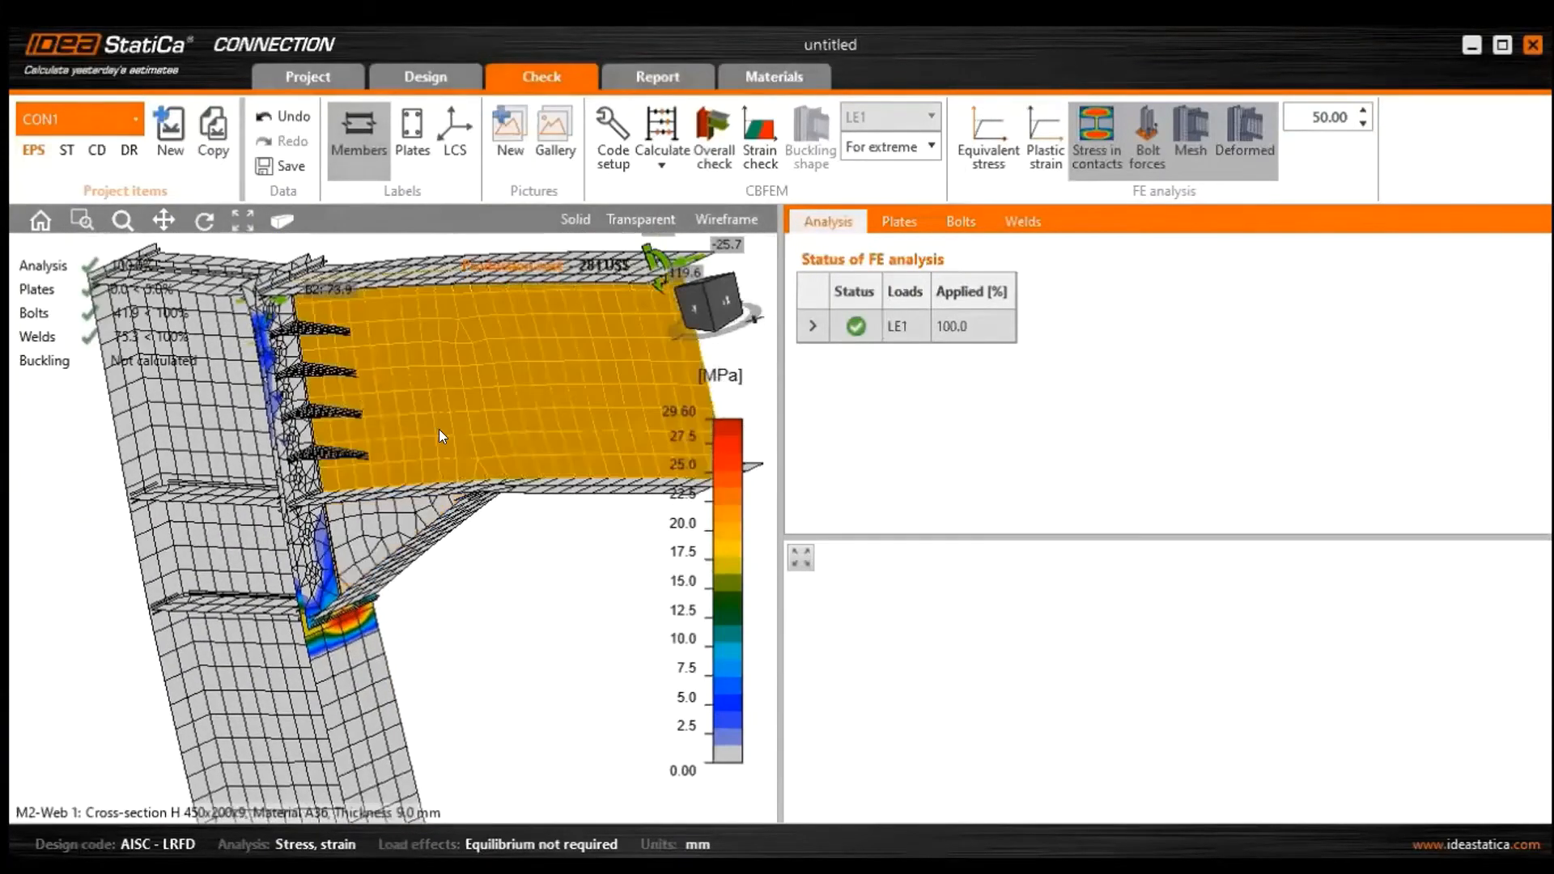
scroll(419, 441, up, 5)
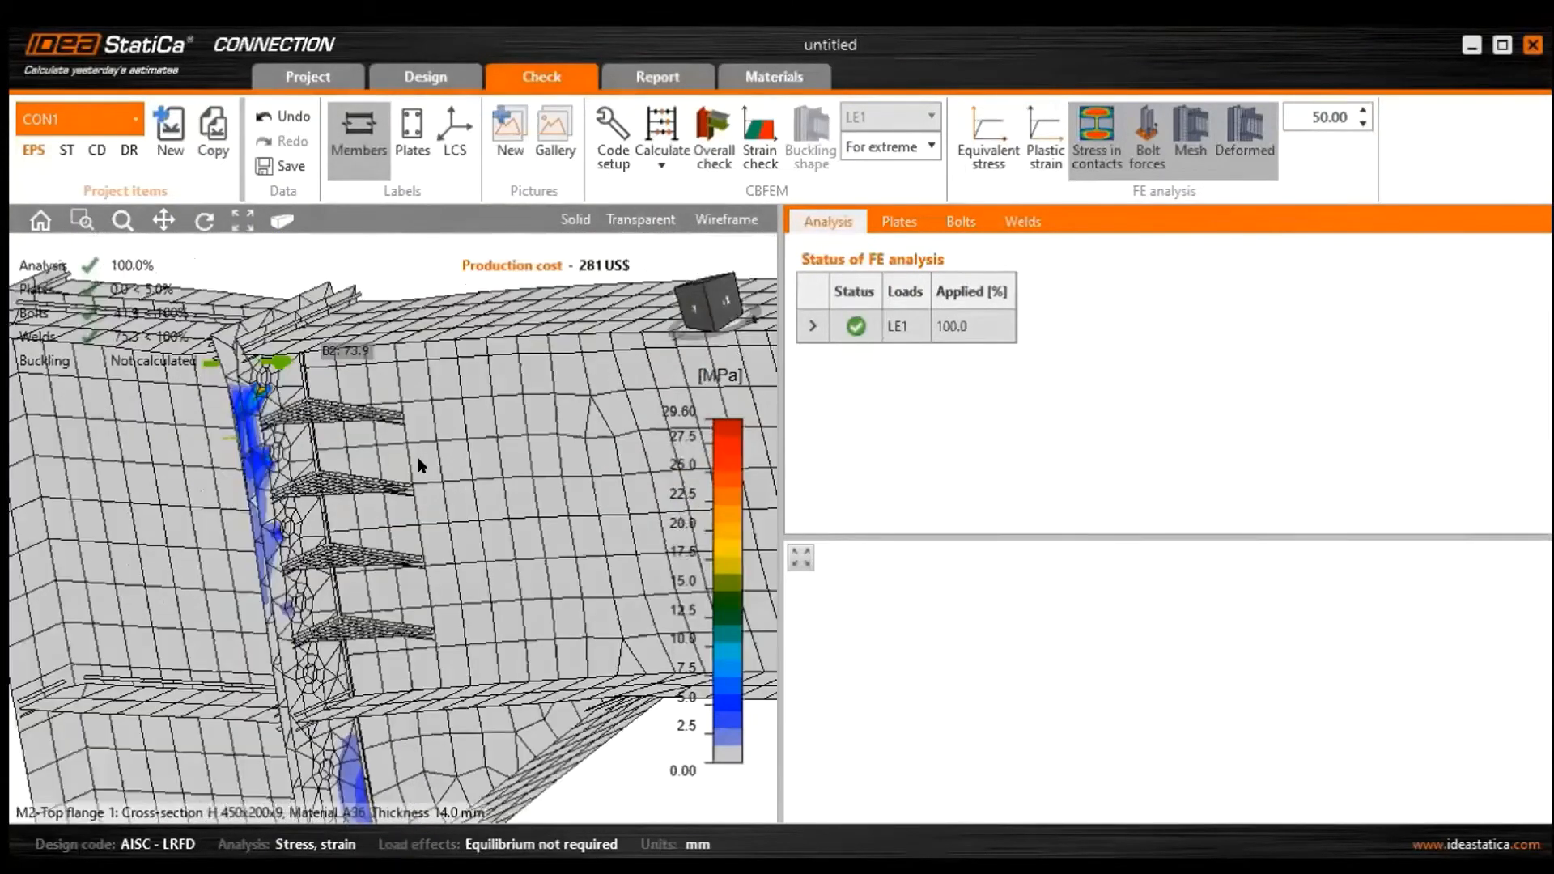
scroll(454, 506, down, 5)
right_drag(466, 519, 534, 520)
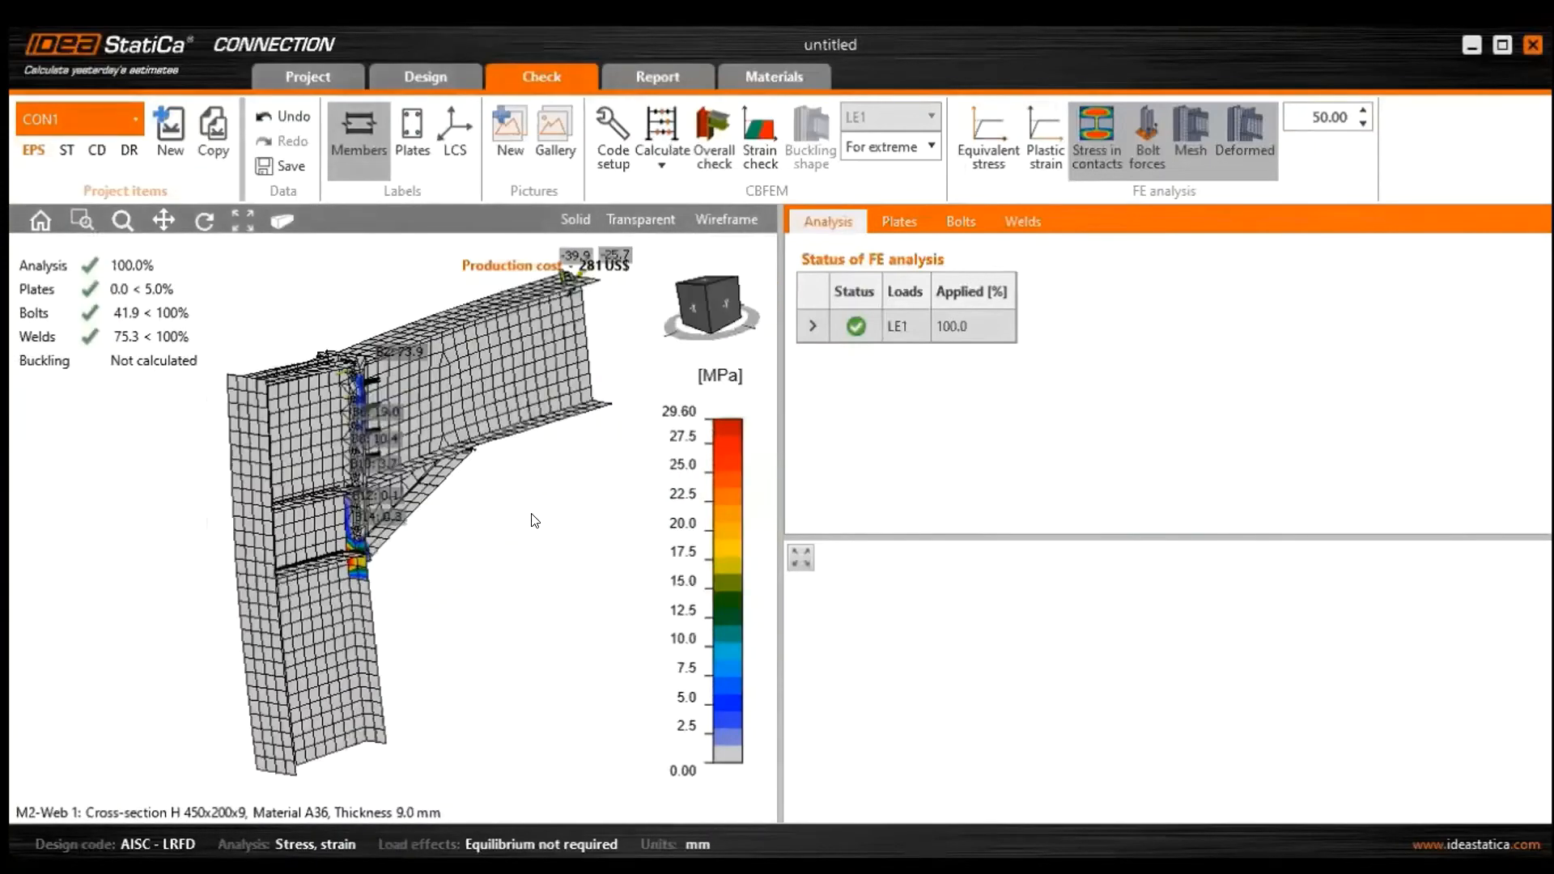
Run the Stress/strain - Buckling analysis and review its buckling shape and local buckling factors
click(662, 164)
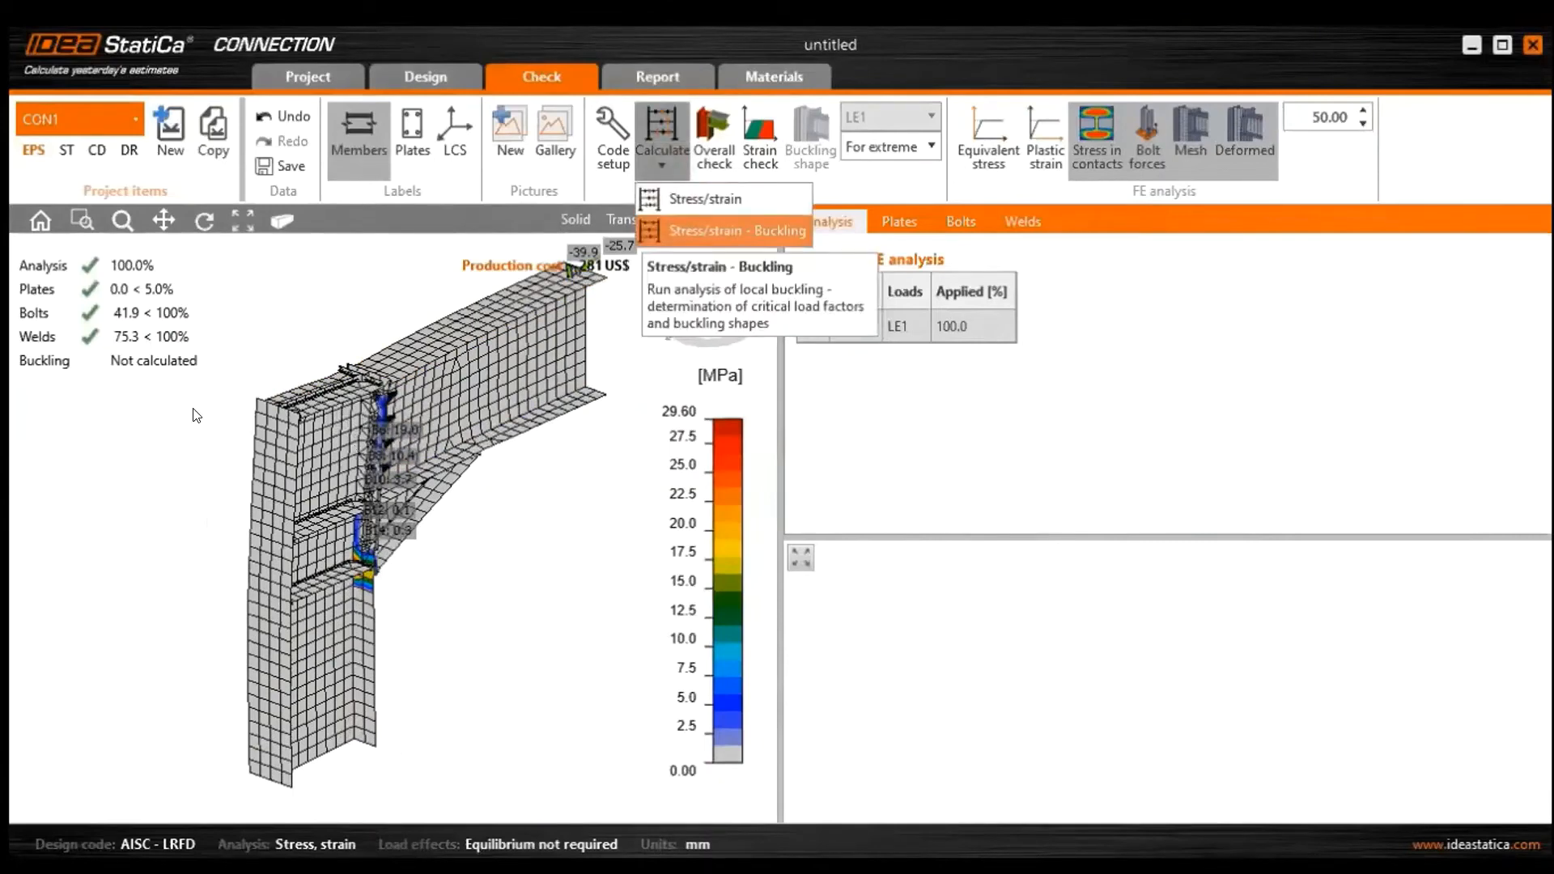
key(Return)
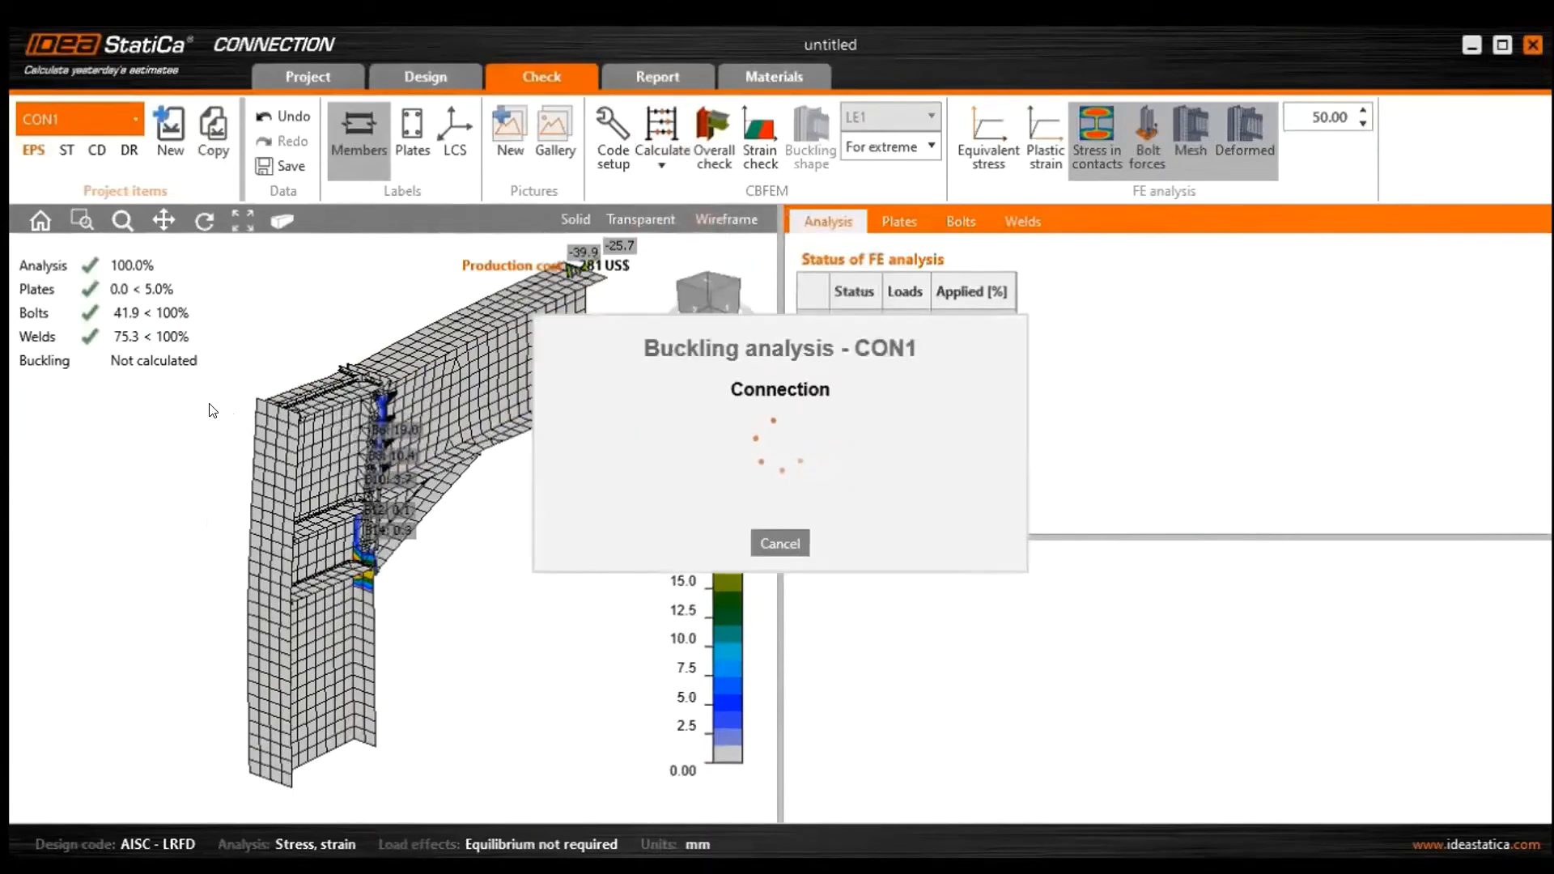
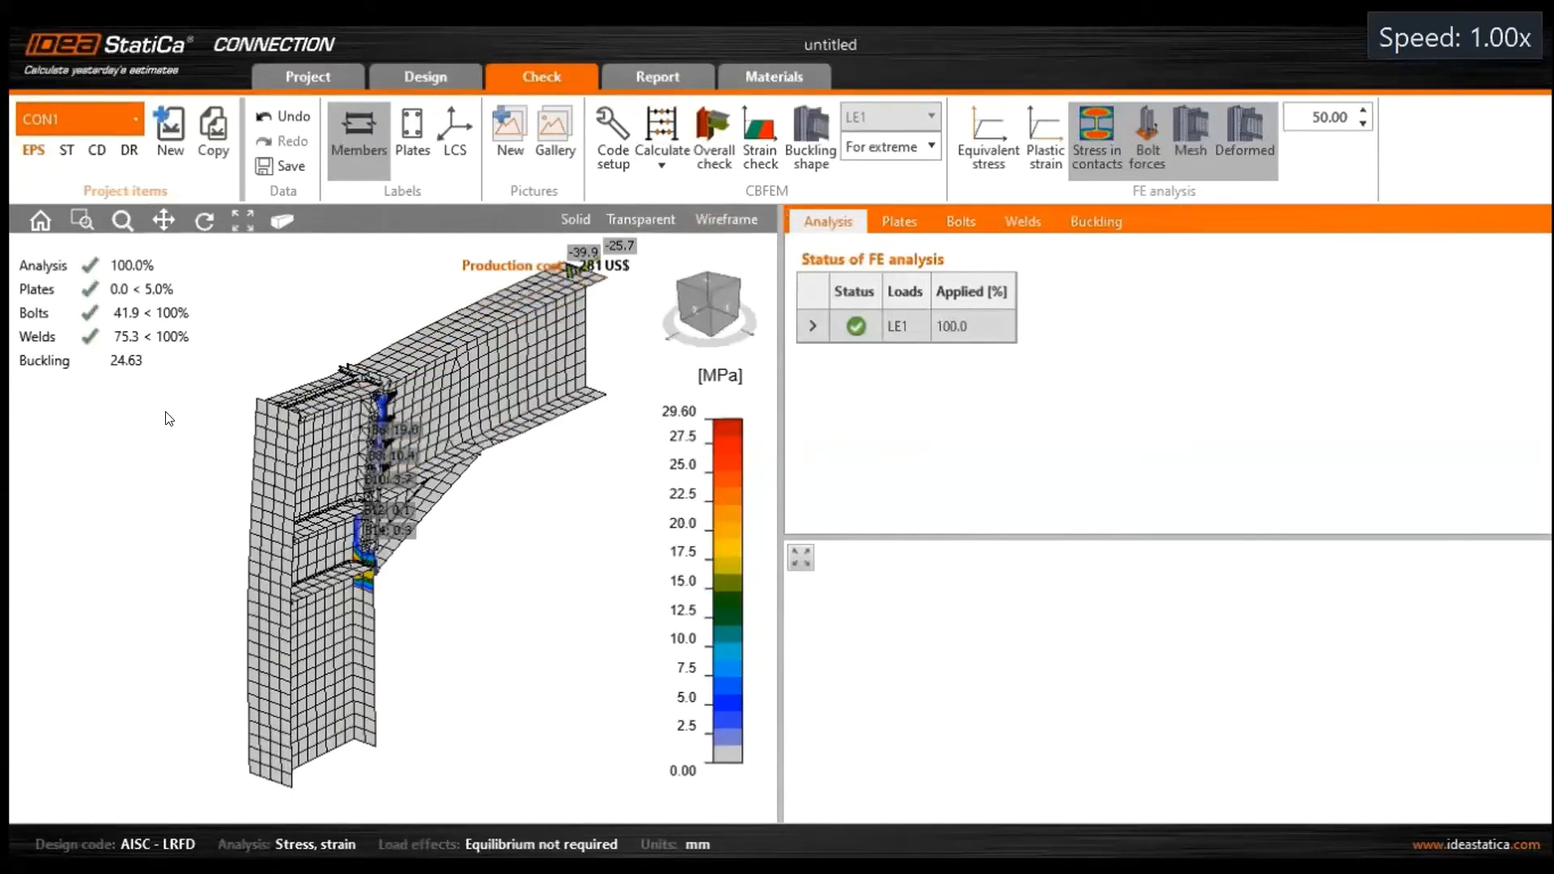
click(811, 140)
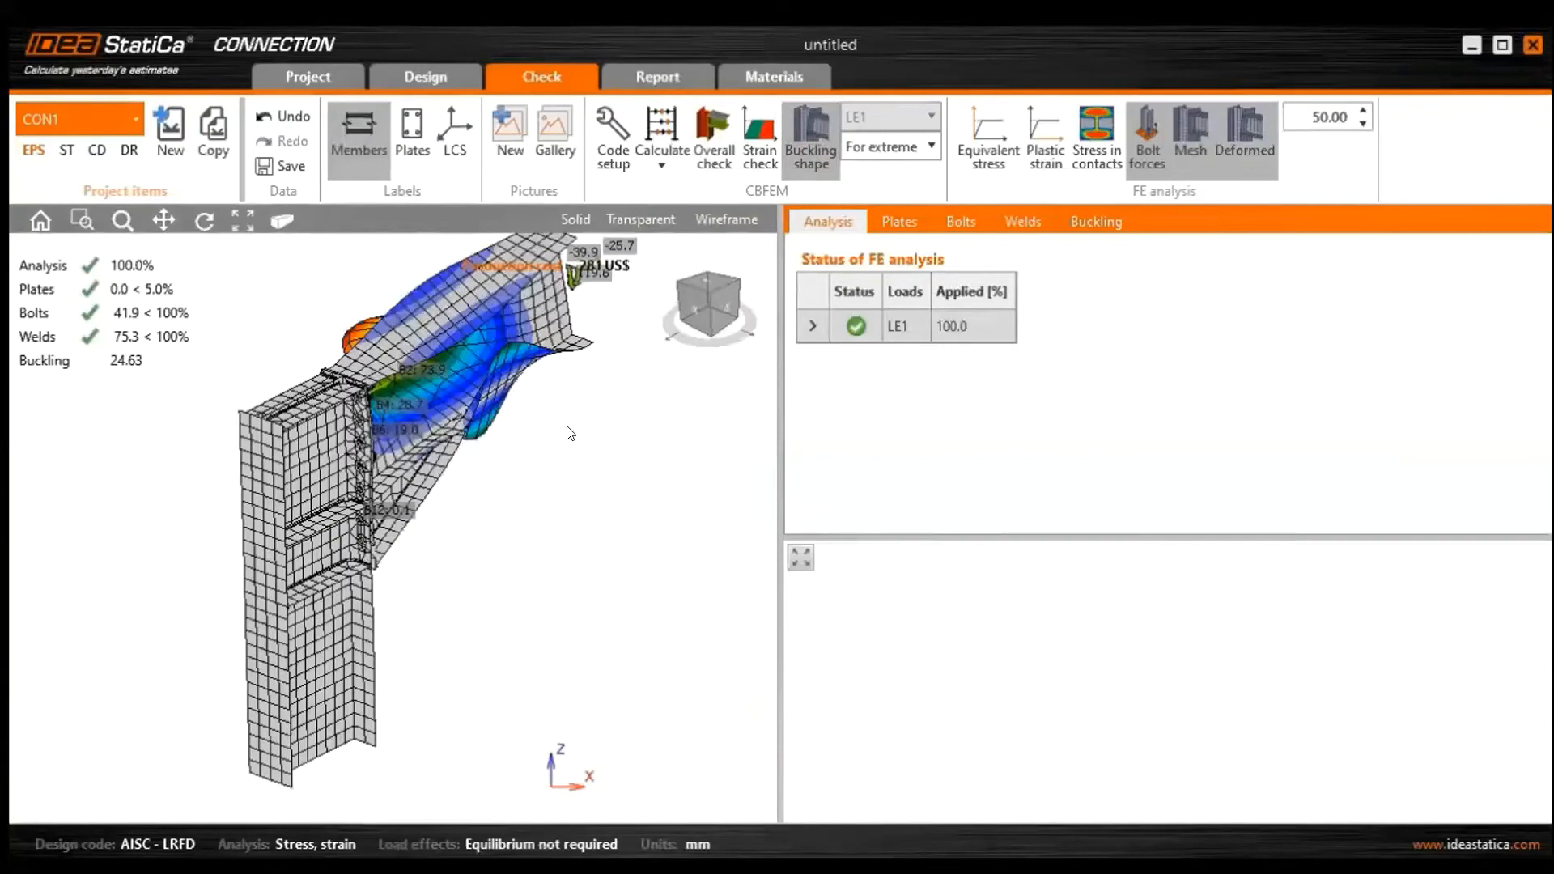
middle_drag(568, 426, 583, 428)
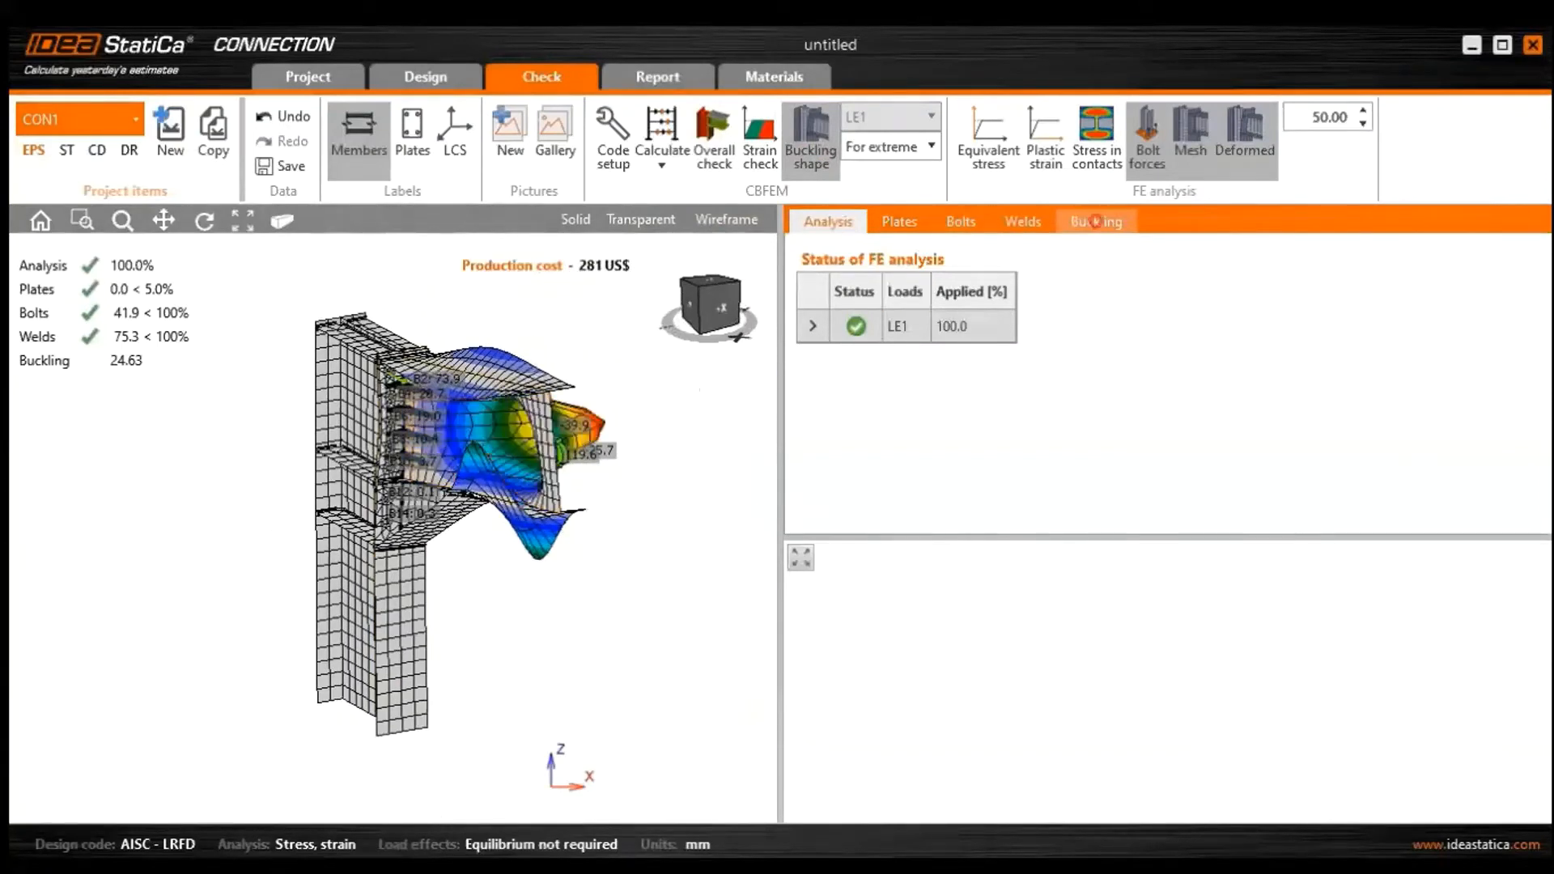
click(1096, 221)
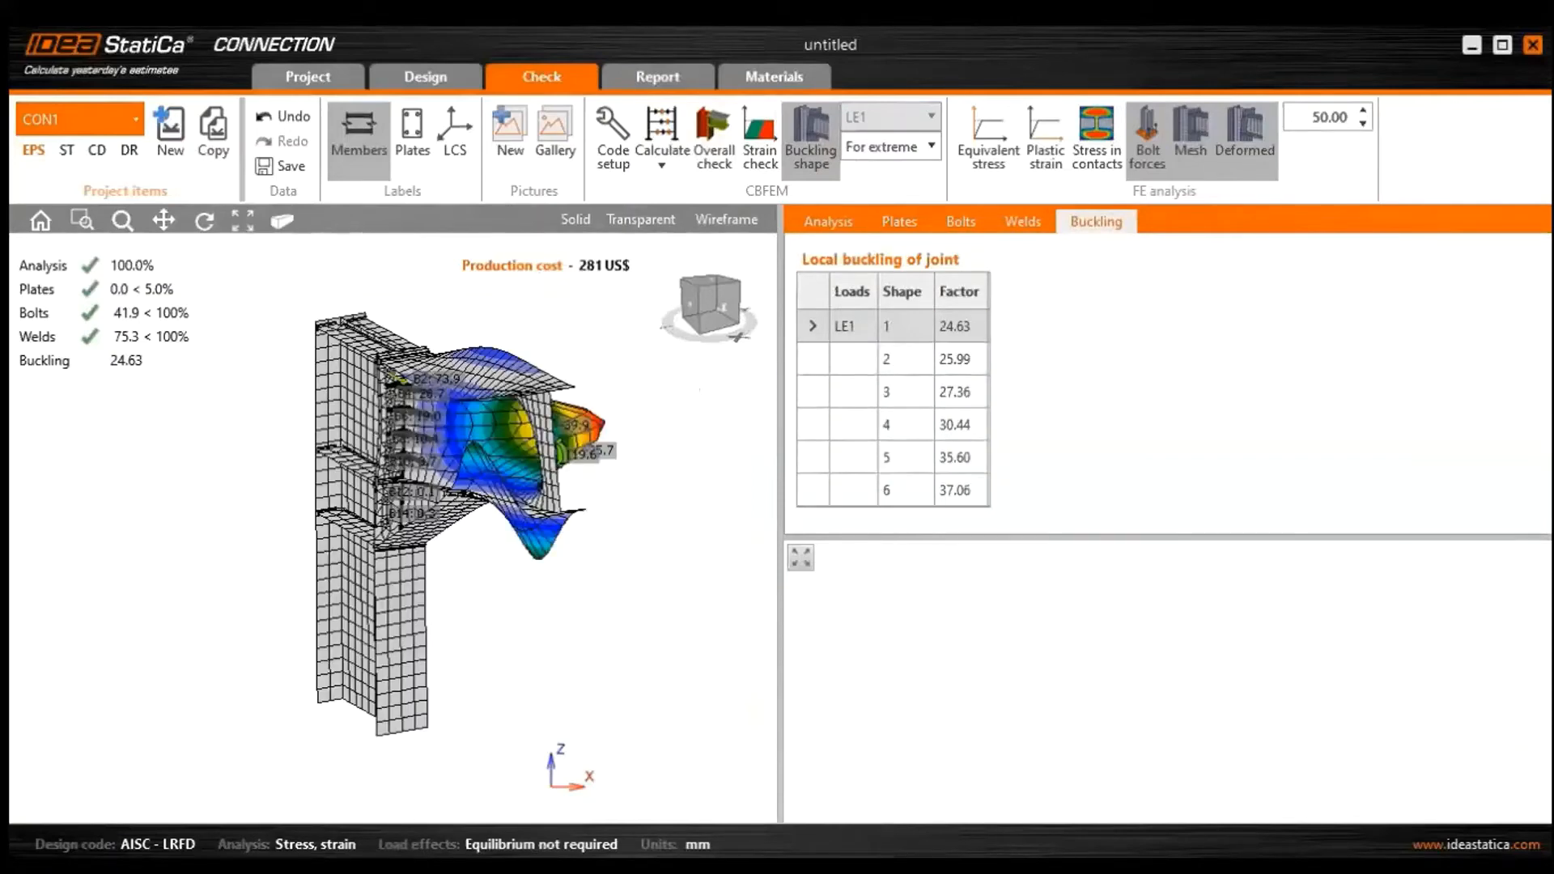
click(588, 561)
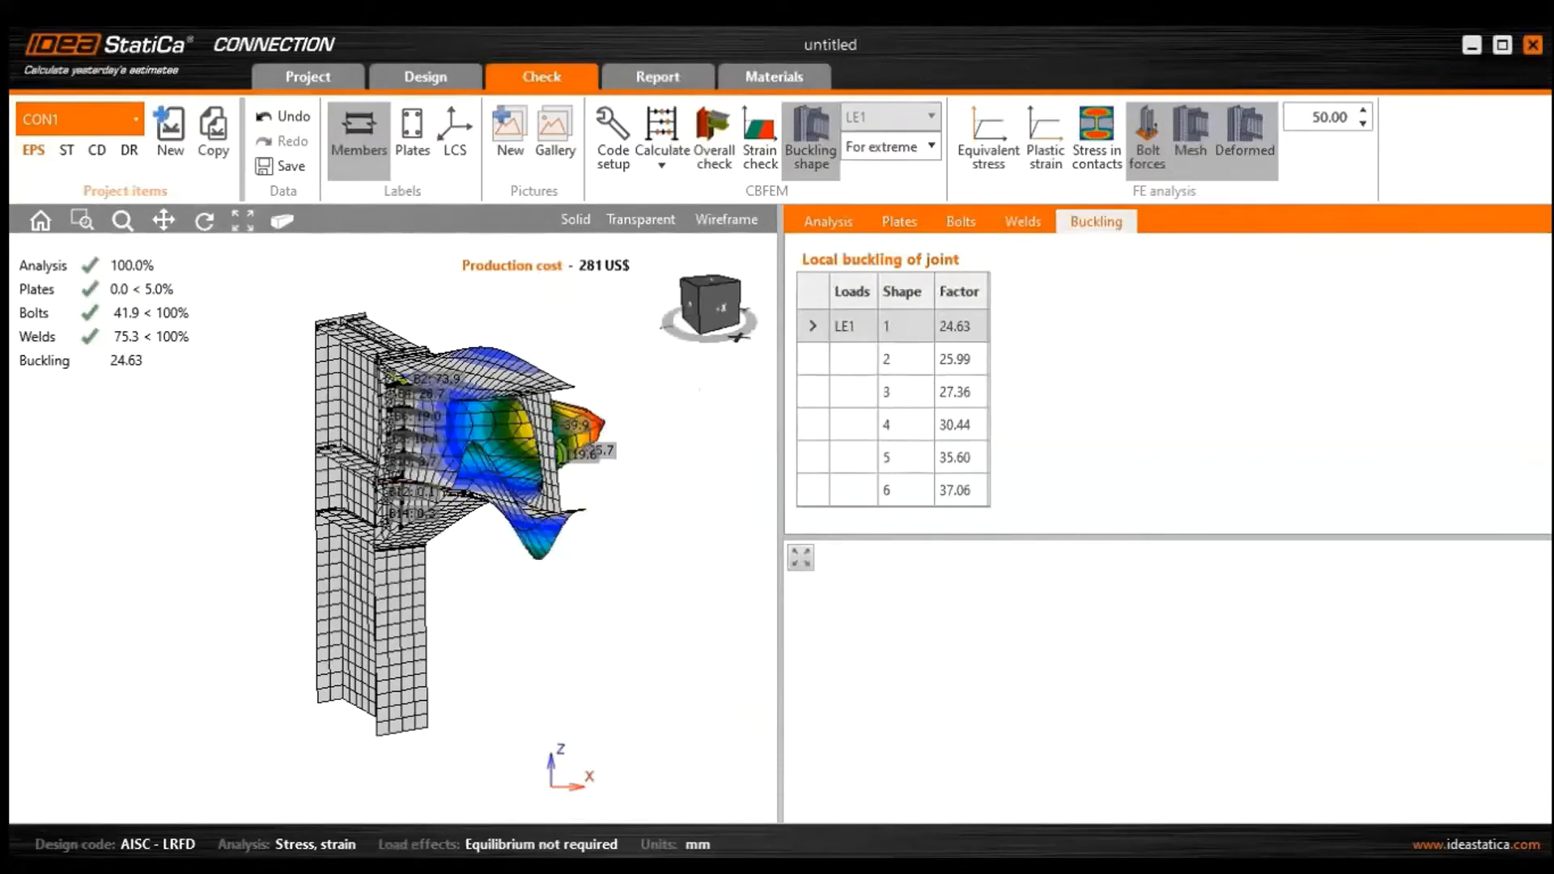
Review the plate checks of M1's top flange and web, with equivalent stress displayed instead of the buckling shape
click(899, 221)
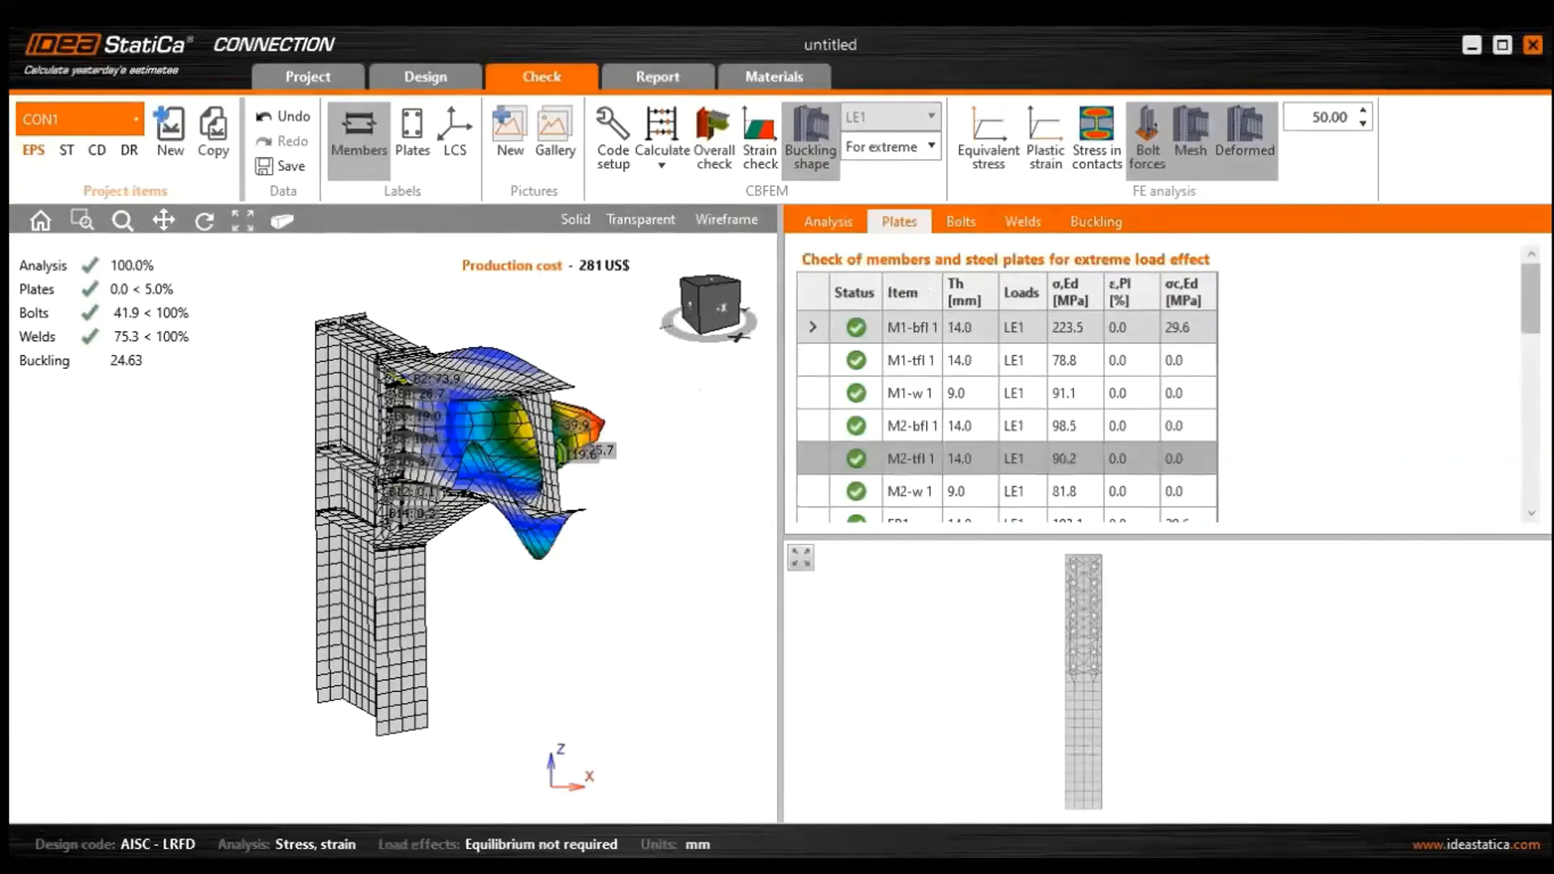
click(855, 360)
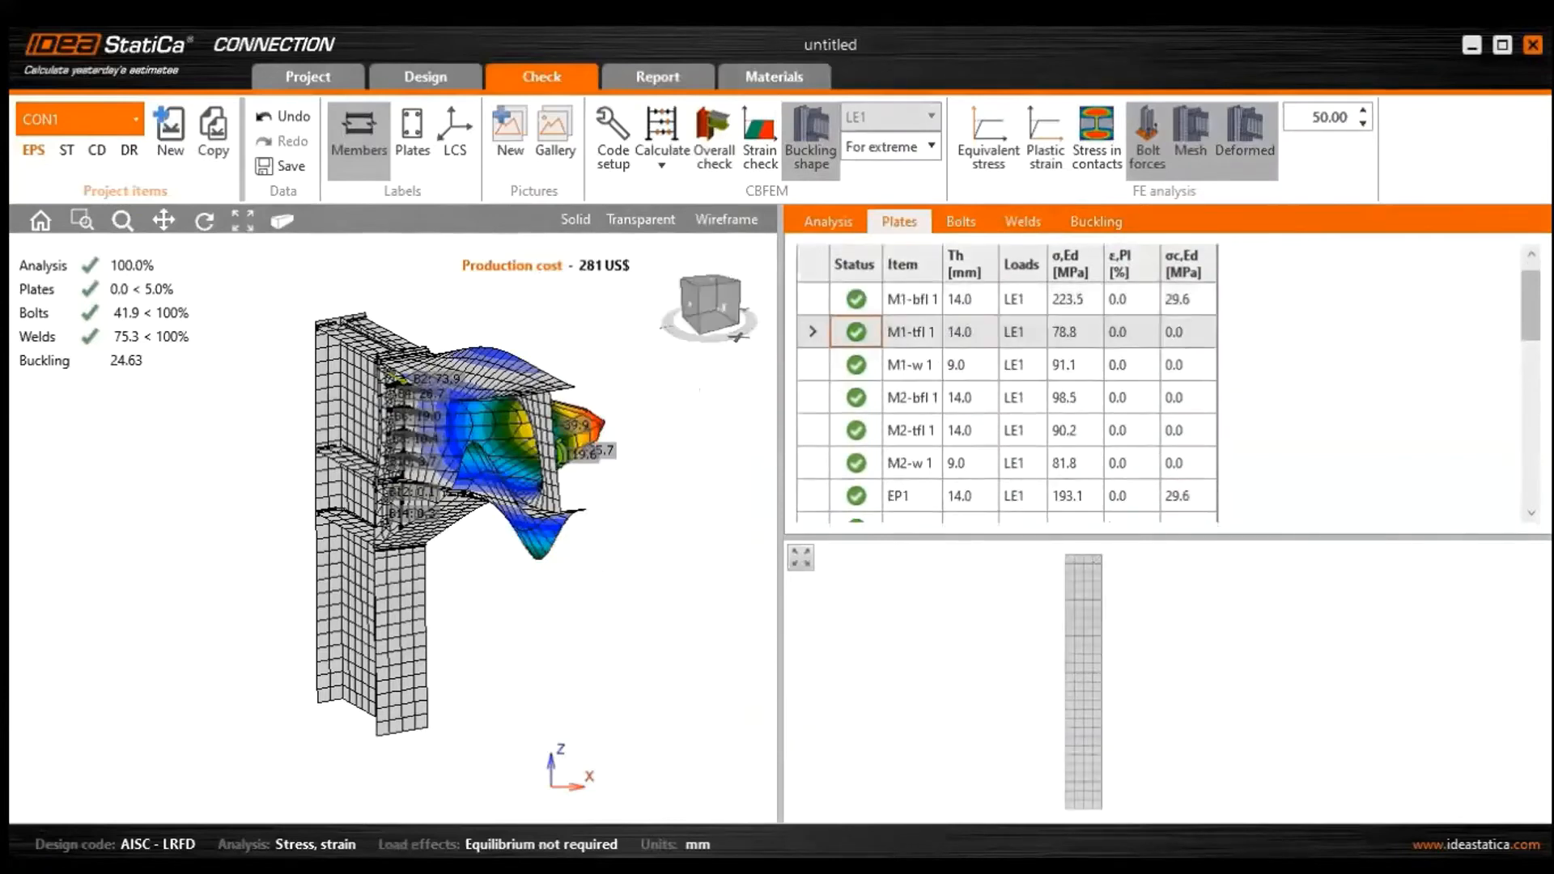
click(813, 376)
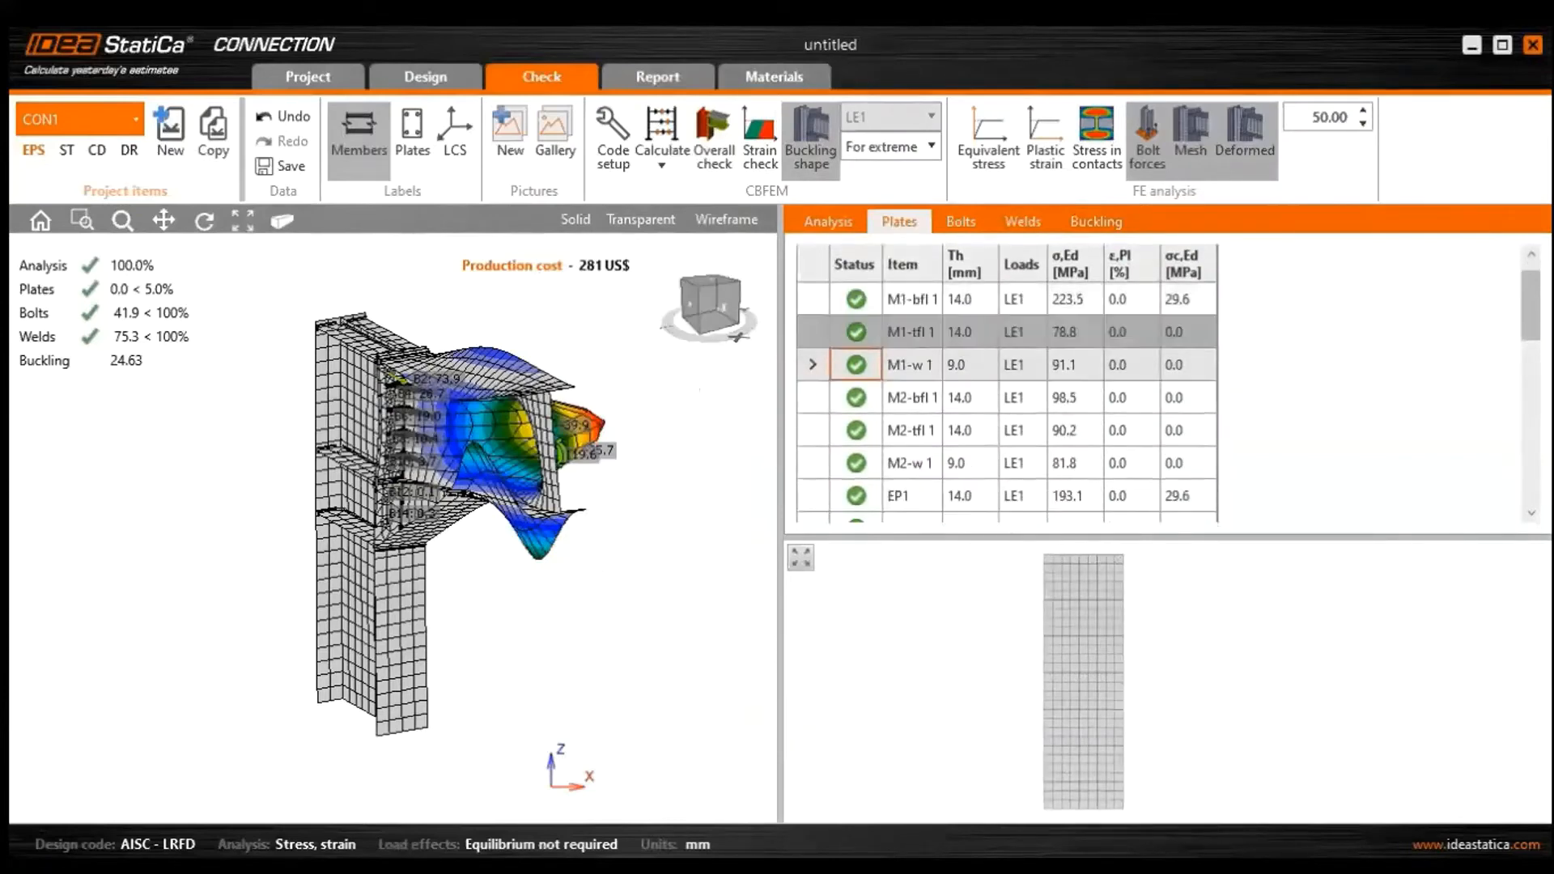
click(988, 137)
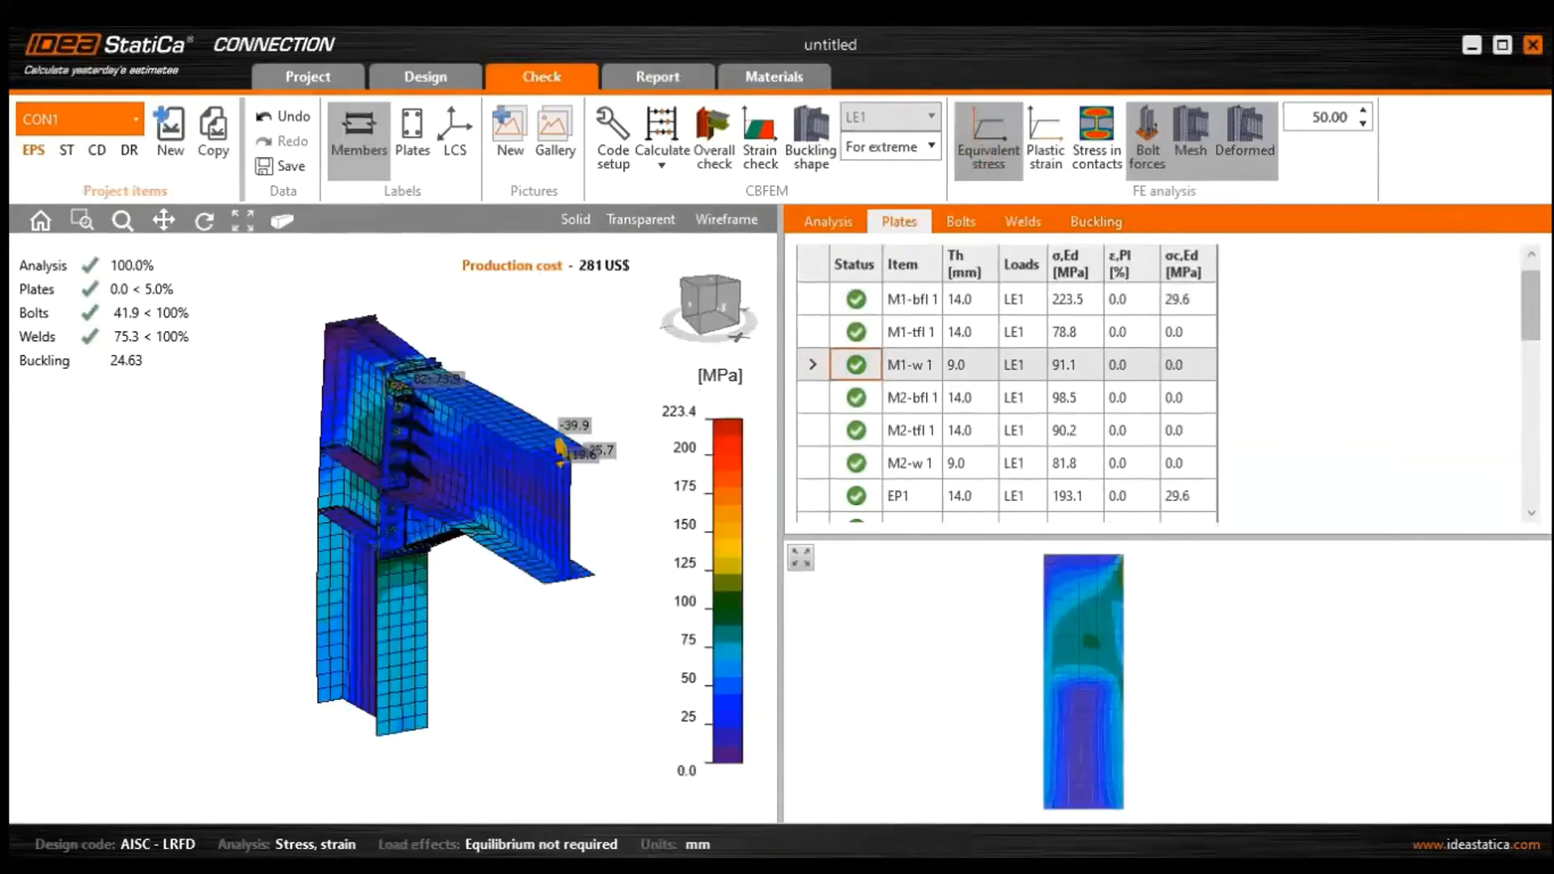
scroll(477, 510, up, 2)
middle_drag(478, 510, 538, 510)
Inspect the equivalent stress on M2's flanges, end plate EP1, and haunch plates WID1a and WID1b
click(920, 402)
click(929, 439)
click(926, 483)
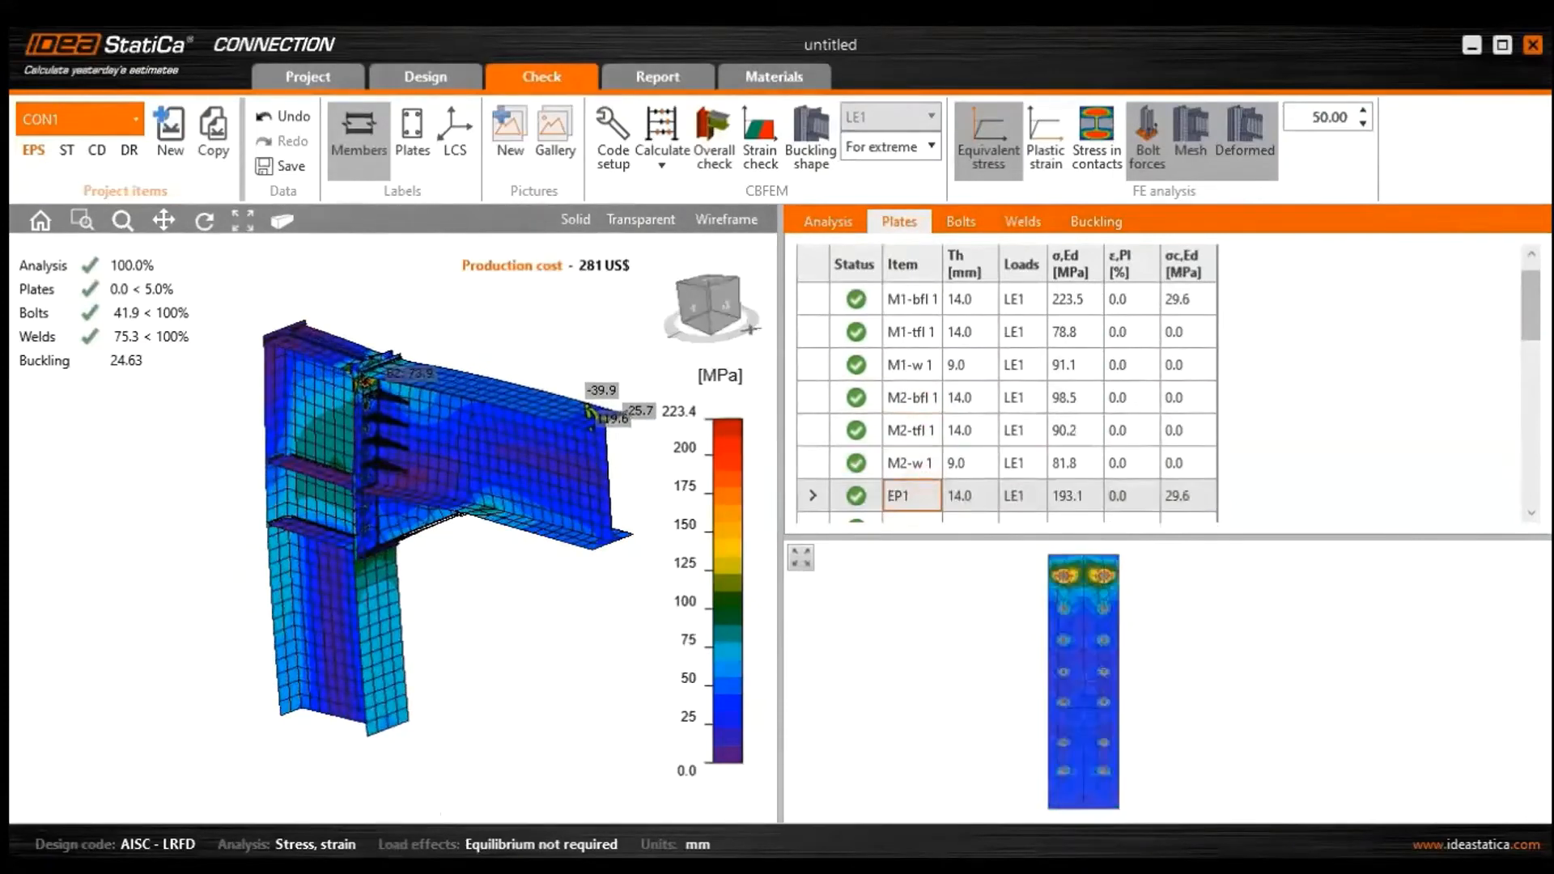
scroll(918, 457, down, 4)
click(913, 368)
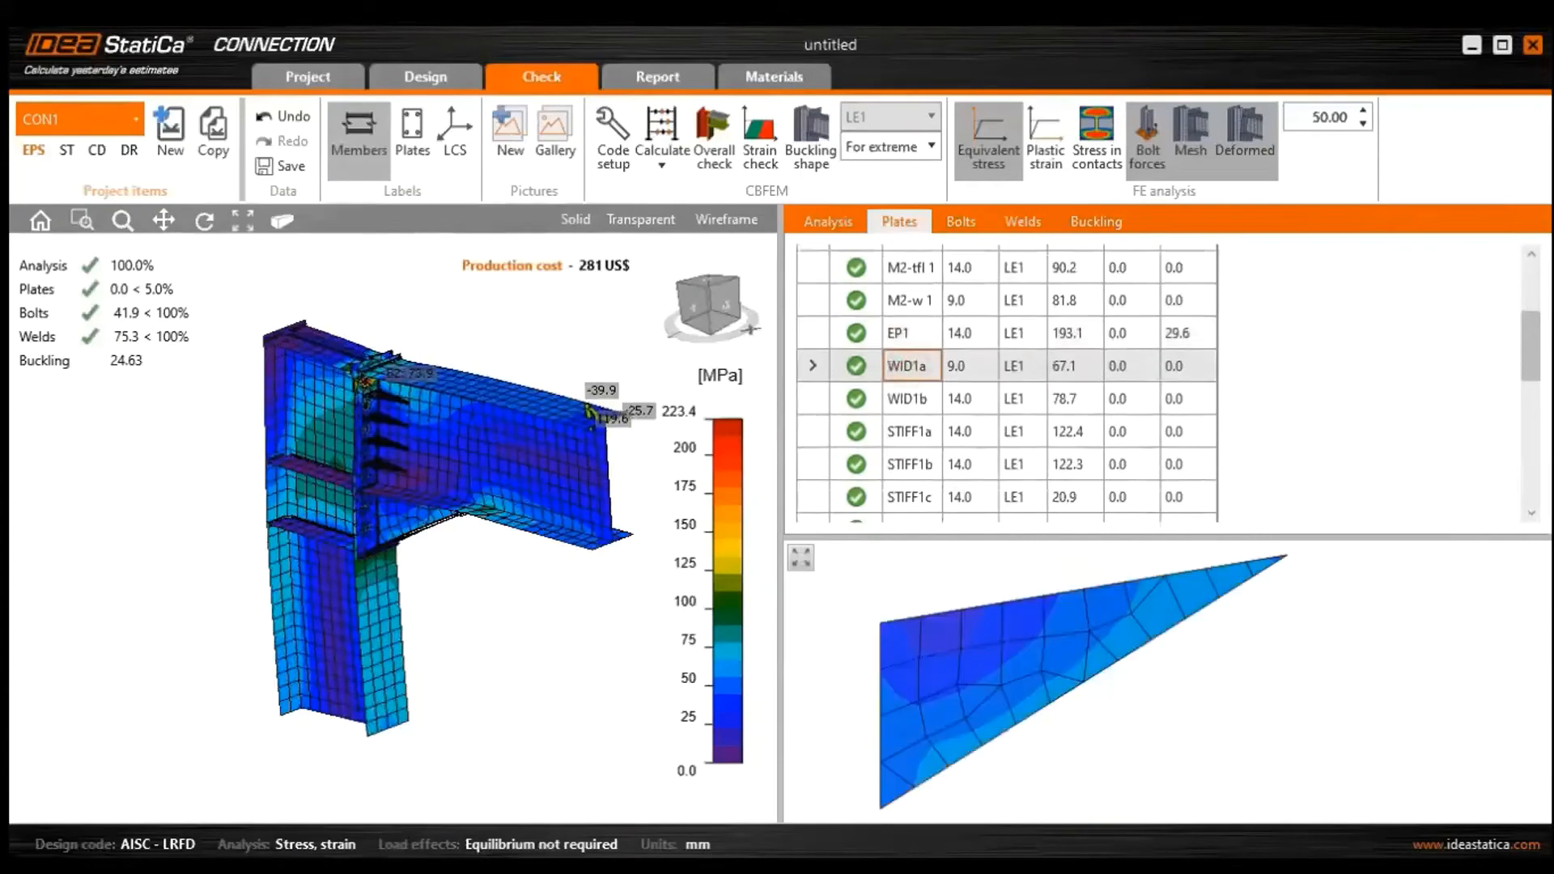
click(909, 392)
middle_drag(388, 583, 477, 554)
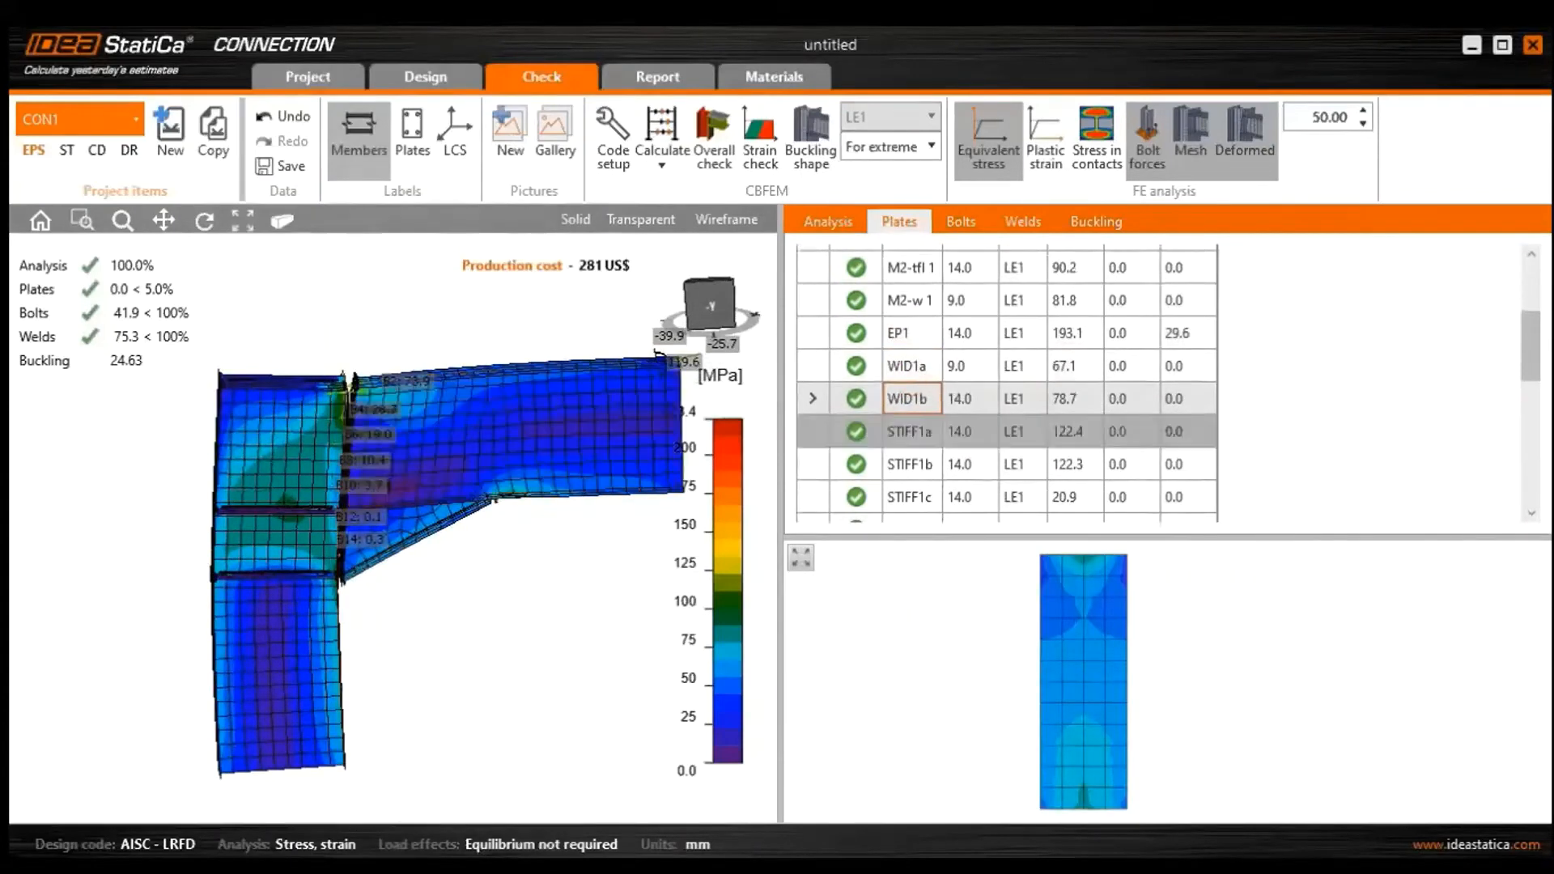
Review the bolt checks down to bolts B13 and B14 and the bolt grade's design data
click(960, 221)
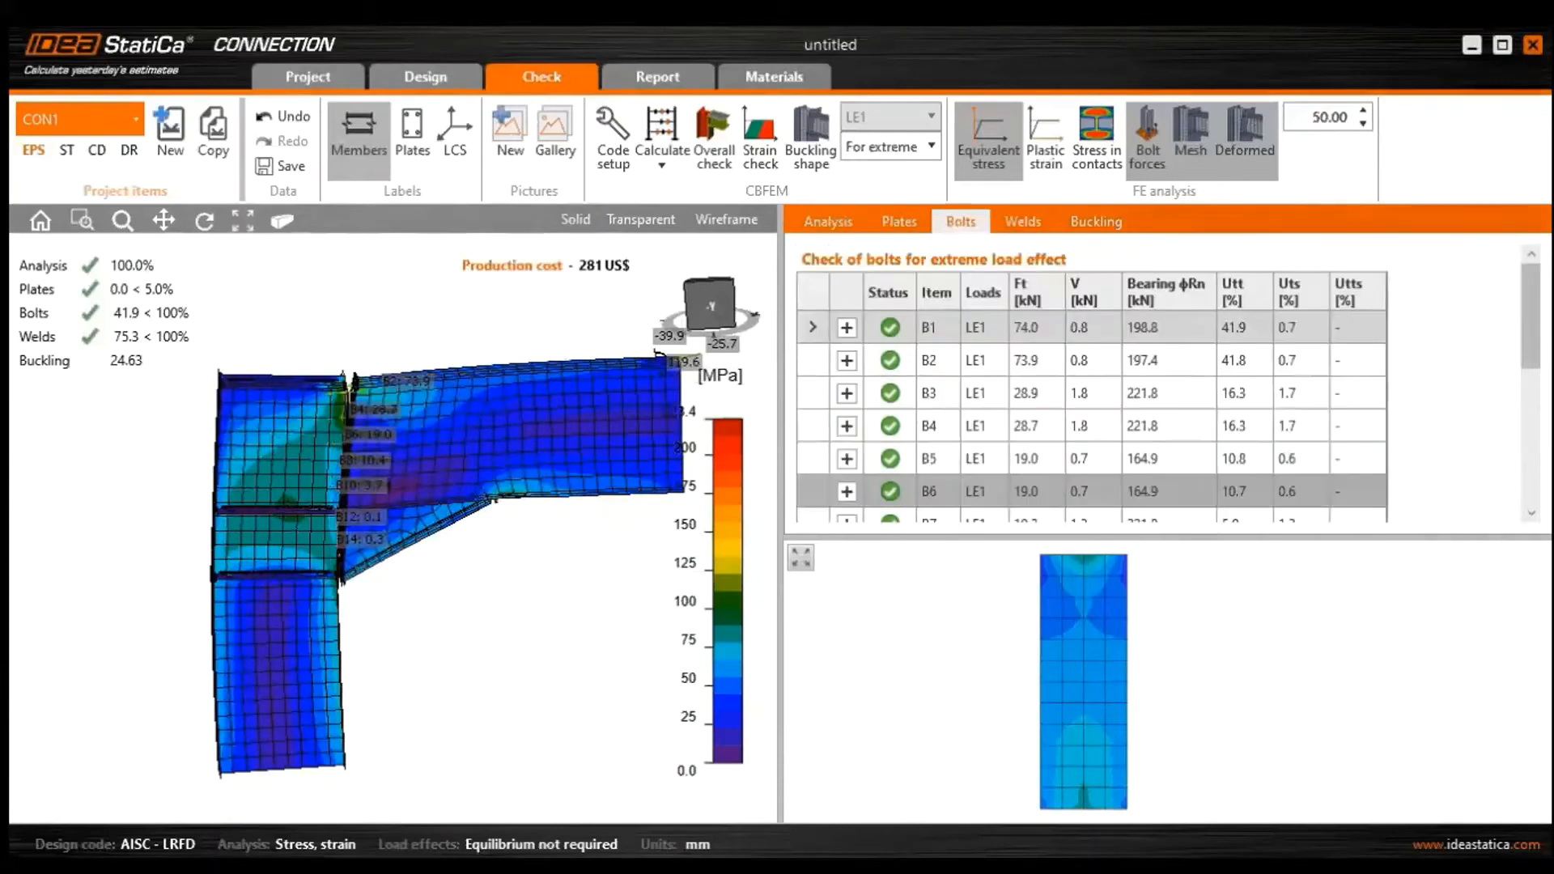
scroll(1052, 365, down, 2)
scroll(1052, 380, down, 2)
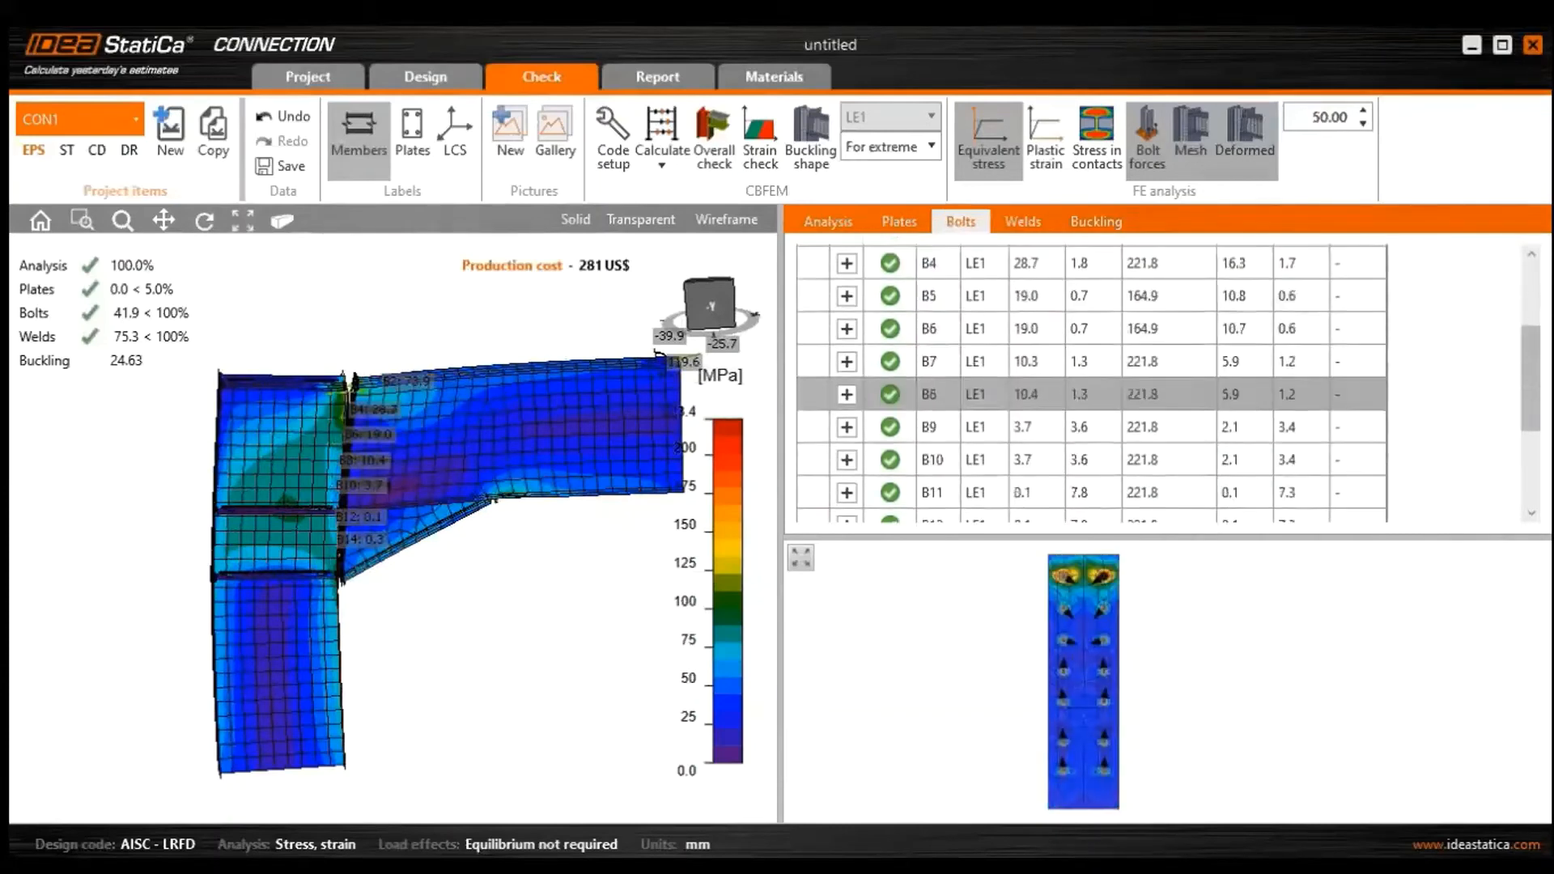
scroll(1052, 395, down, 4)
click(937, 423)
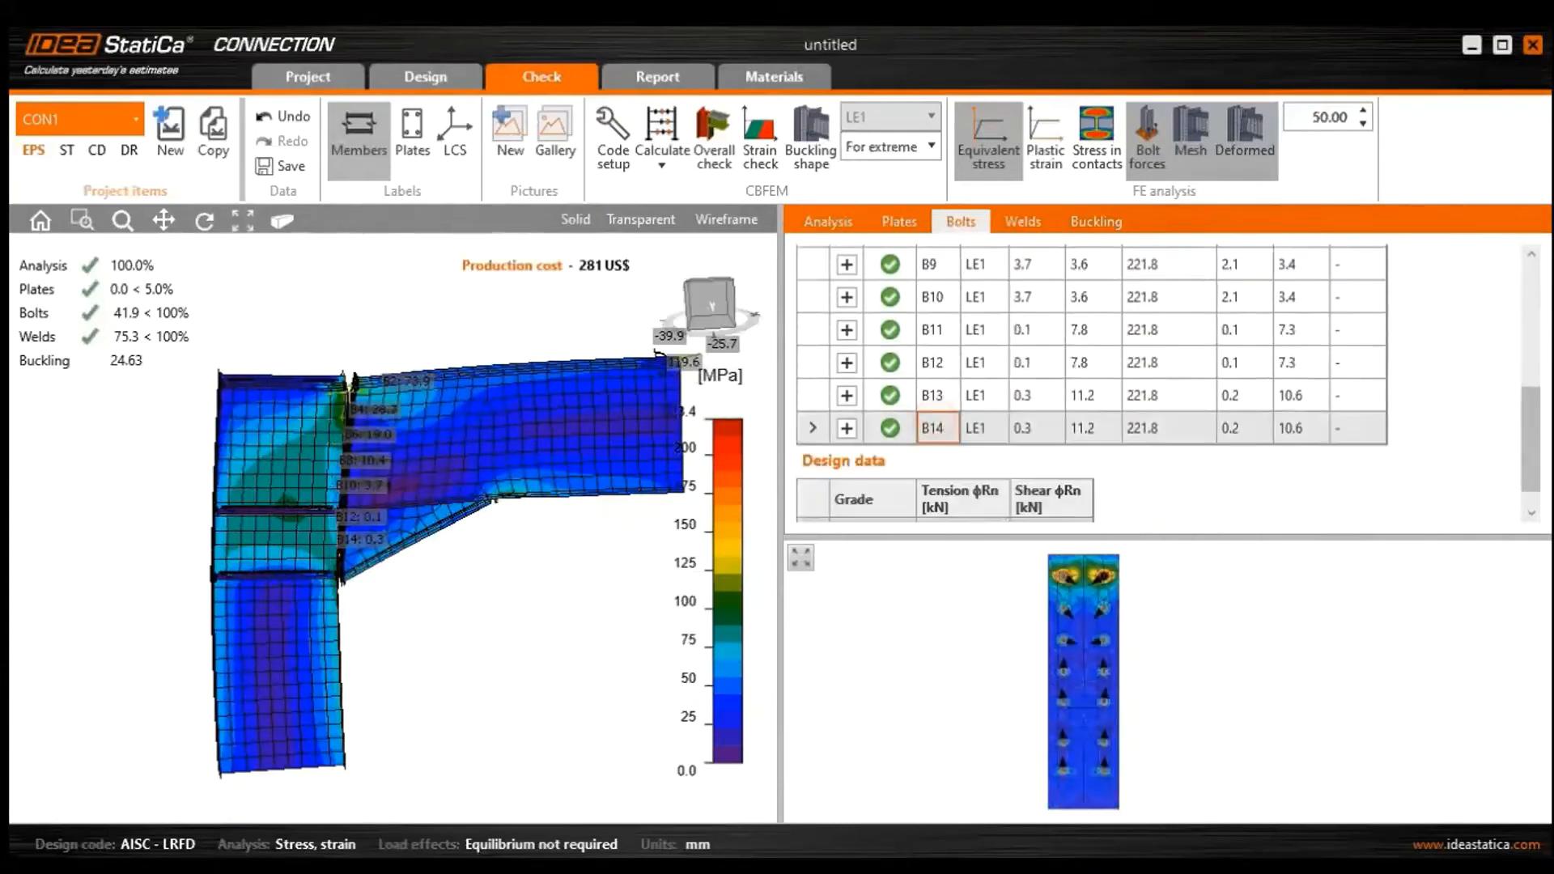
click(936, 395)
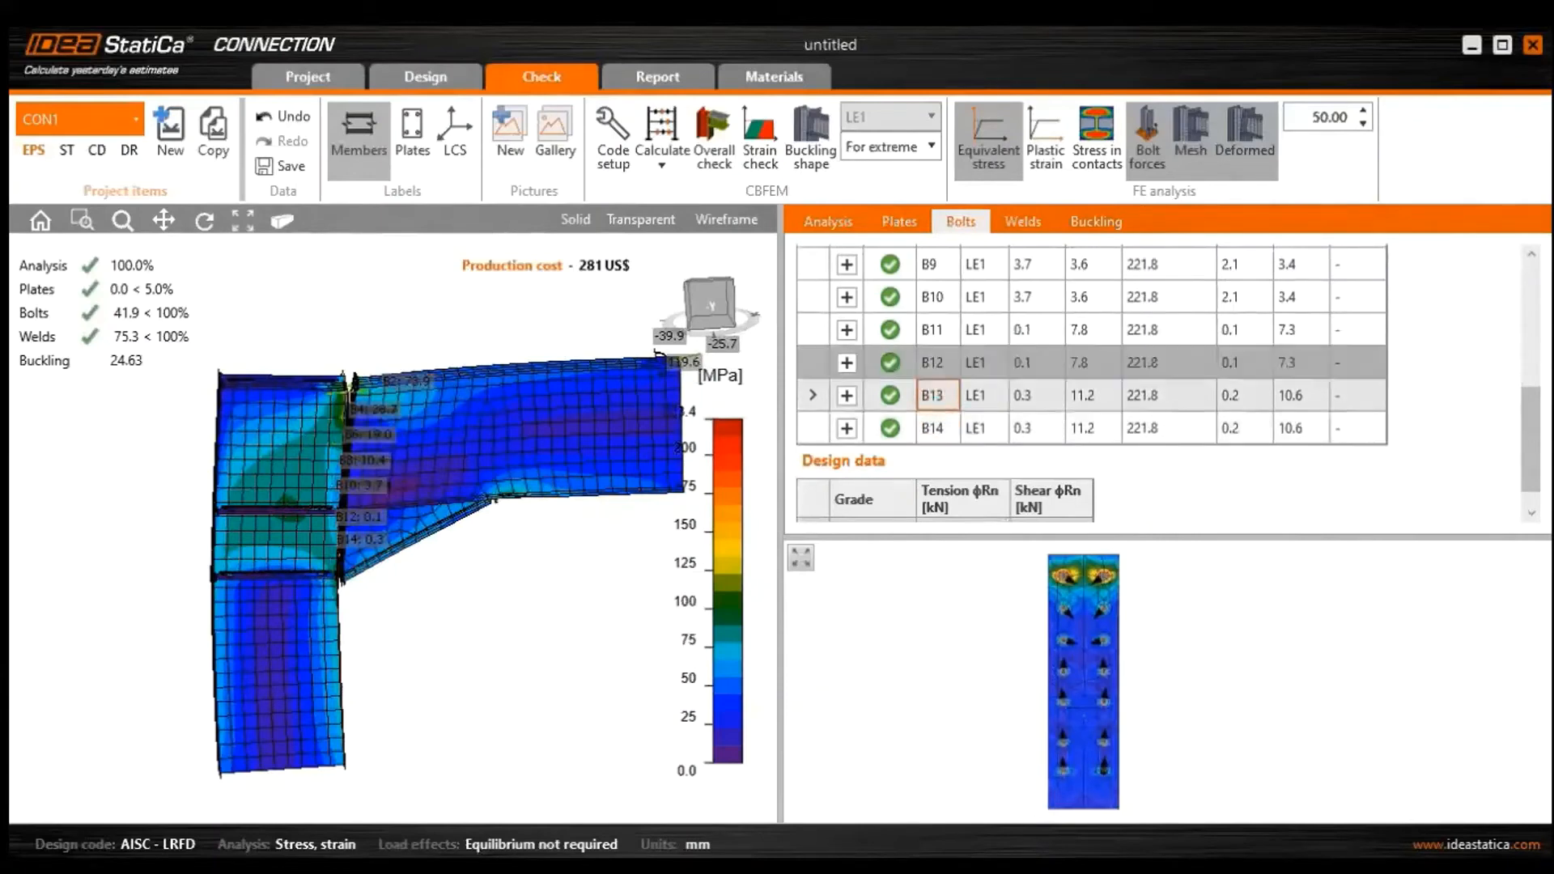
scroll(963, 469, down, 1)
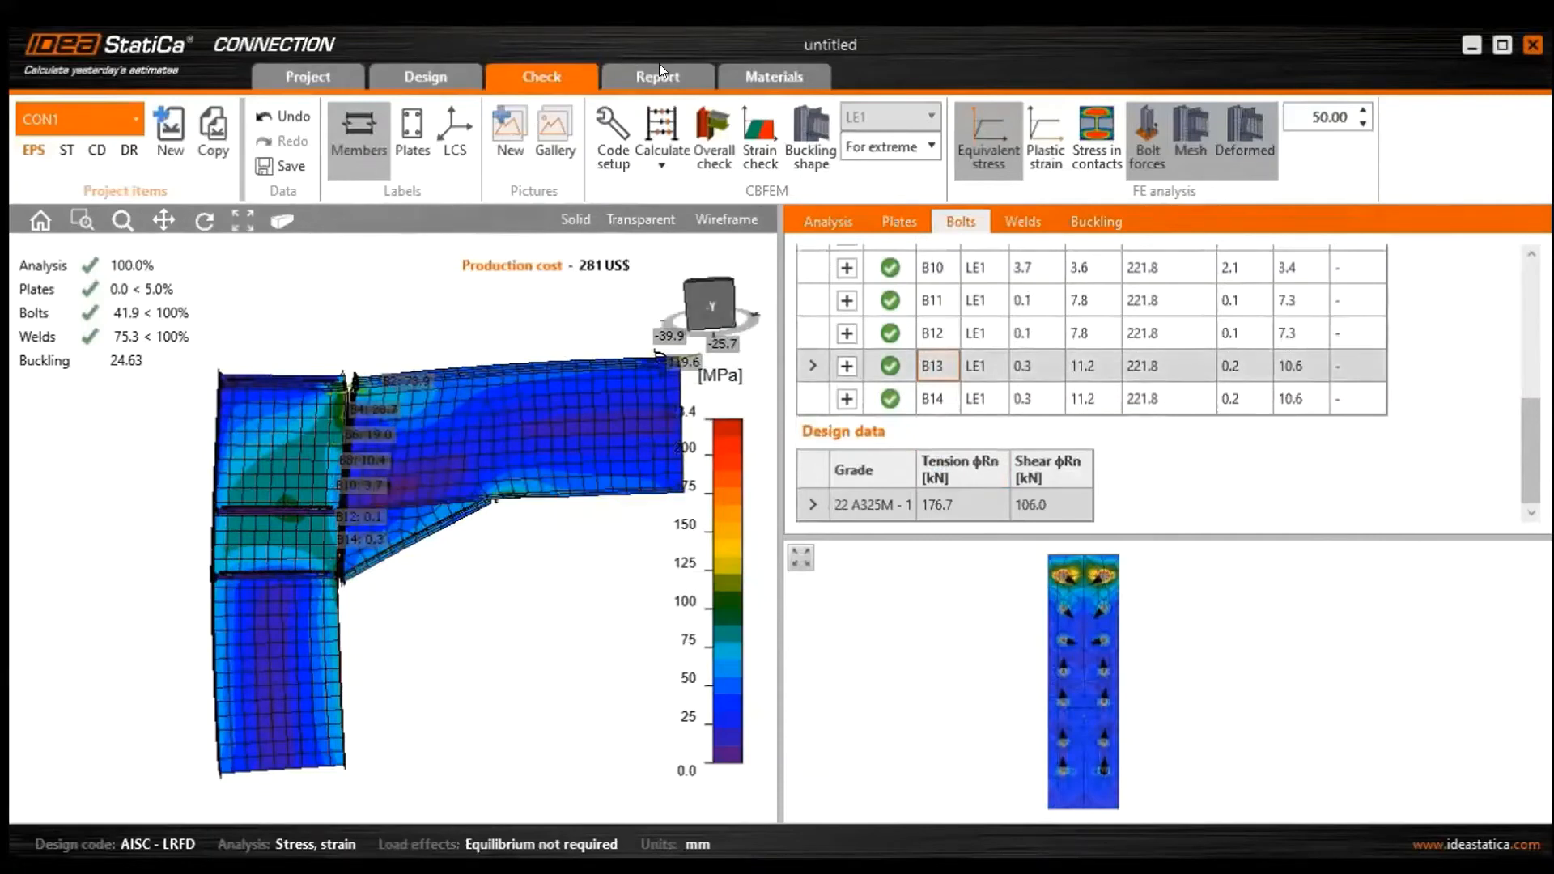
Look at the corner where M18 and M31 meet in RISA-3D and return to load effect LE1 in the IDEA StatiCa design model
click(685, 282)
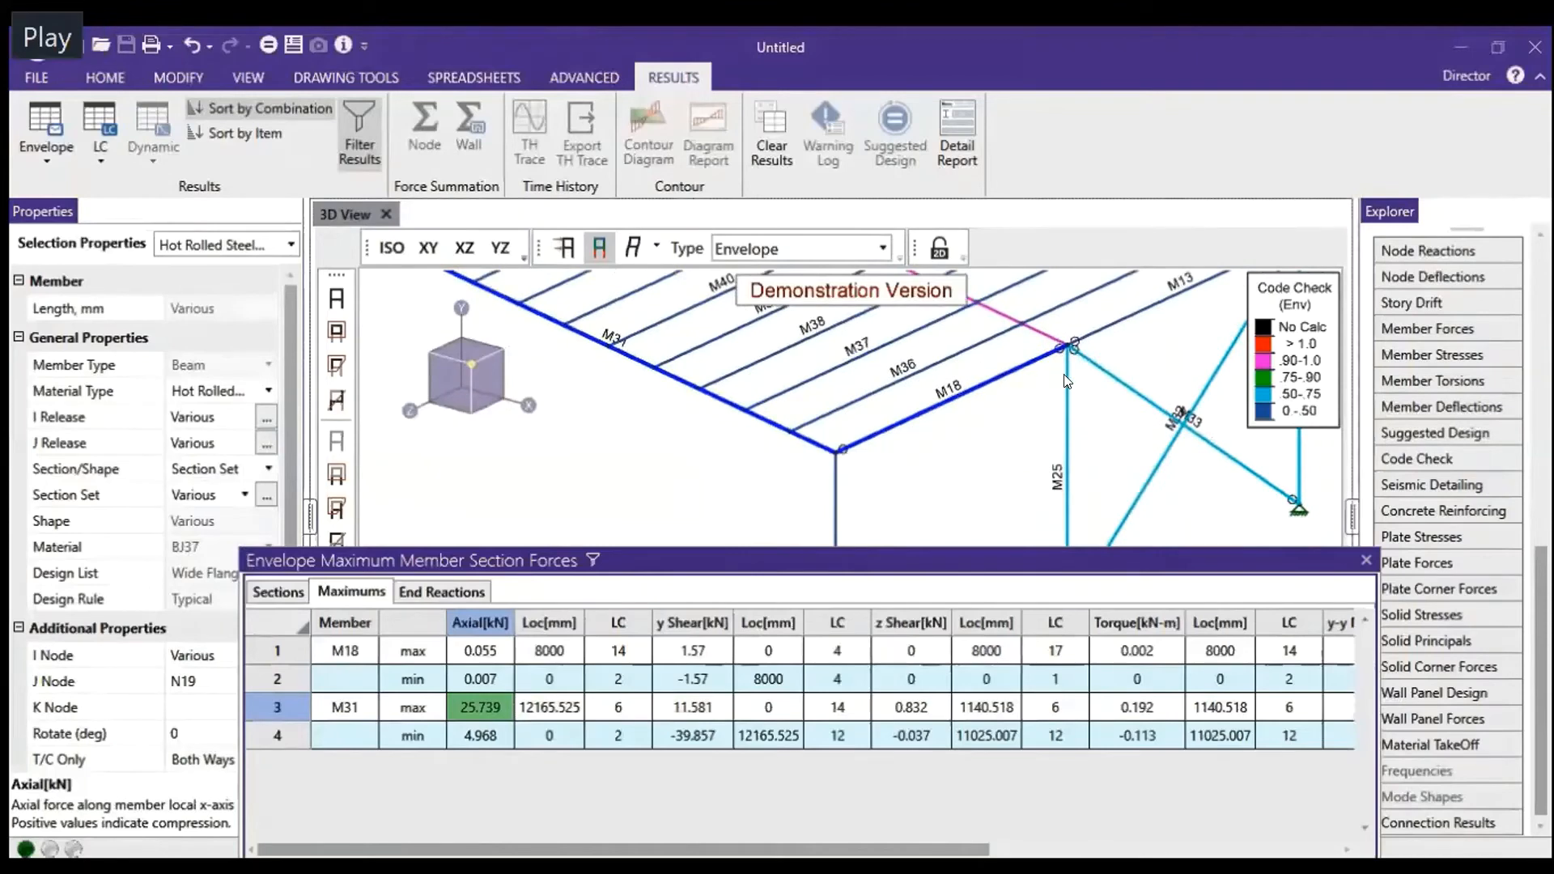
key(alt+Tab)
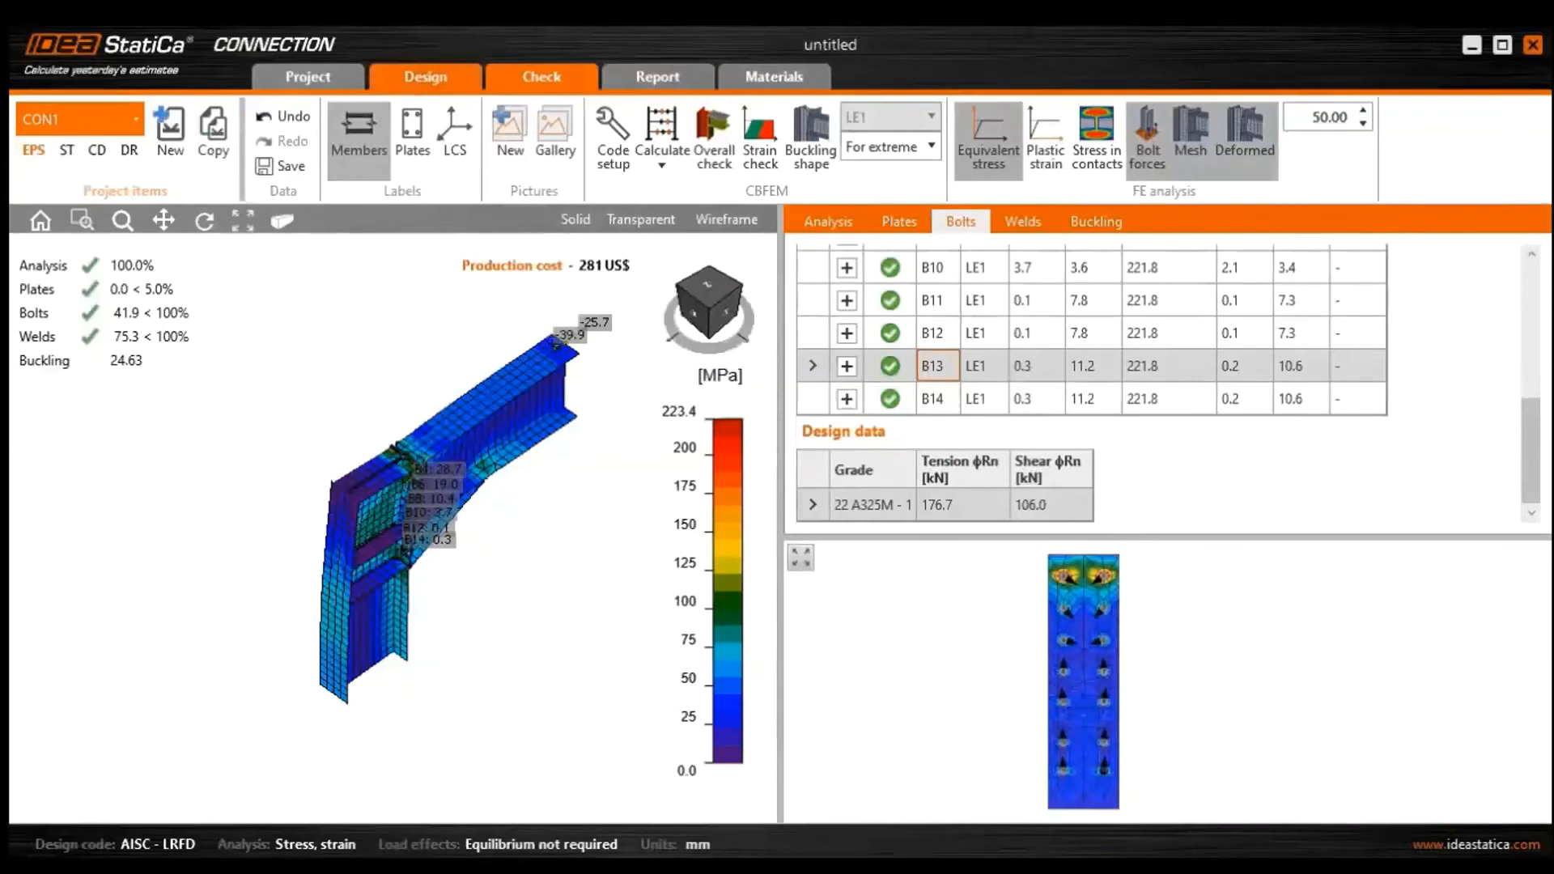
click(702, 480)
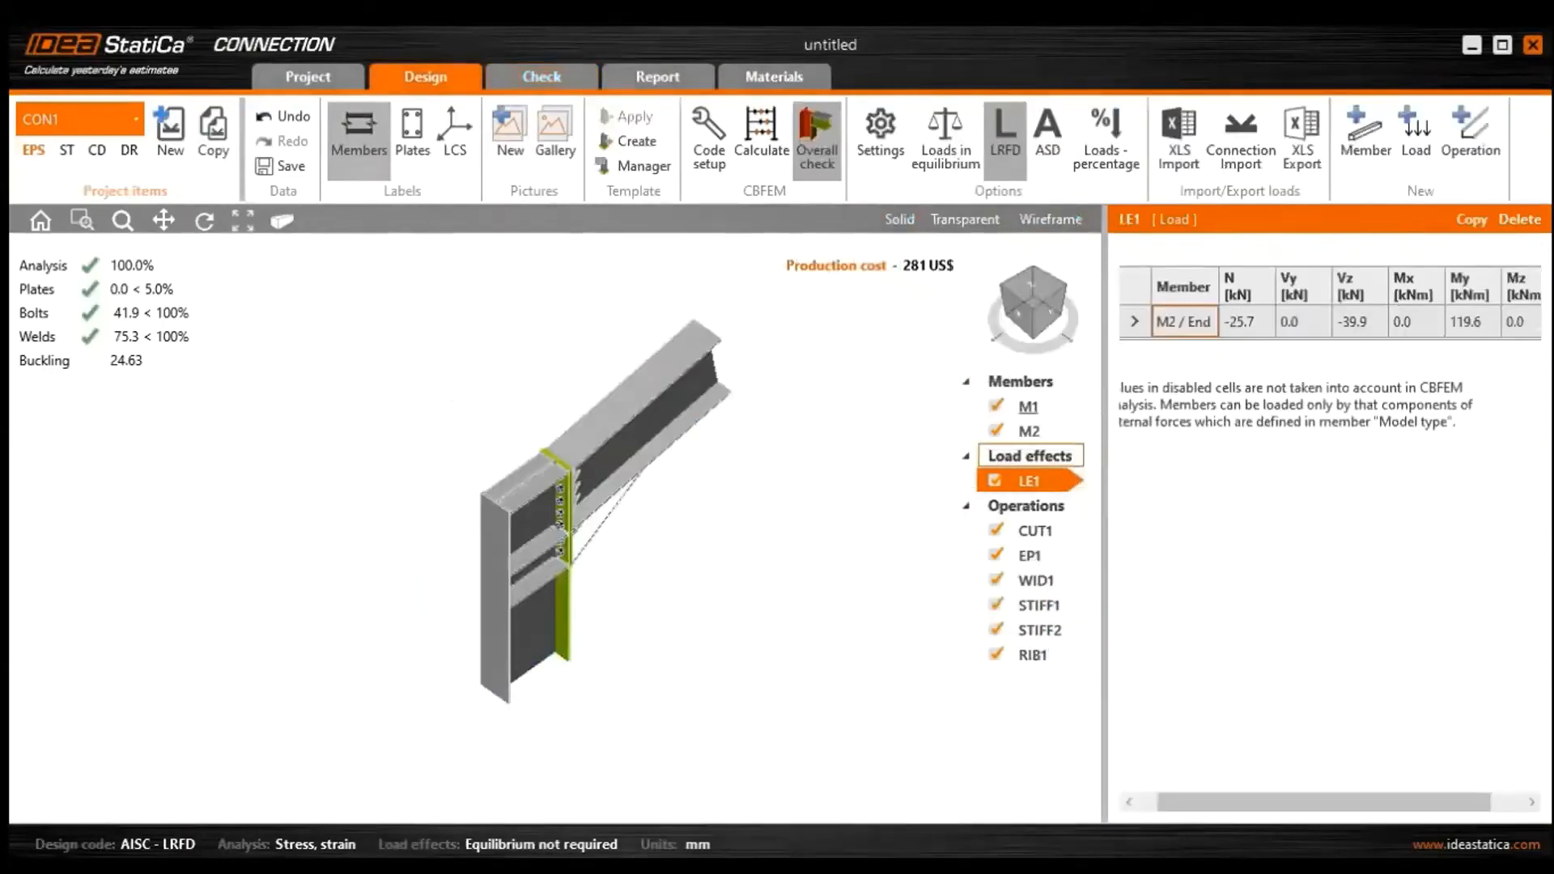
click(1017, 312)
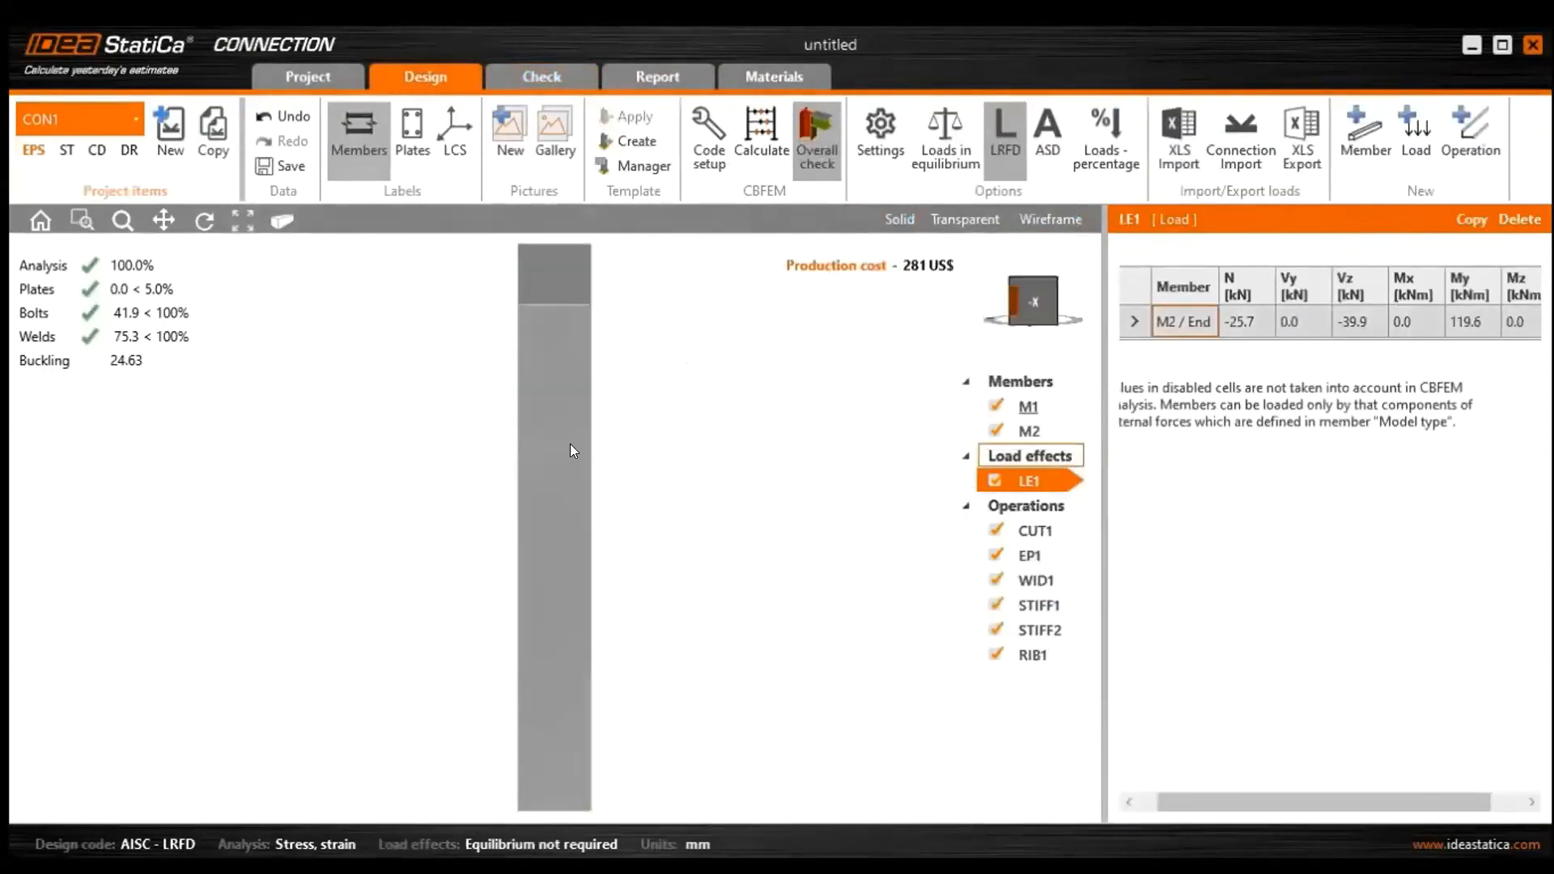
click(1006, 282)
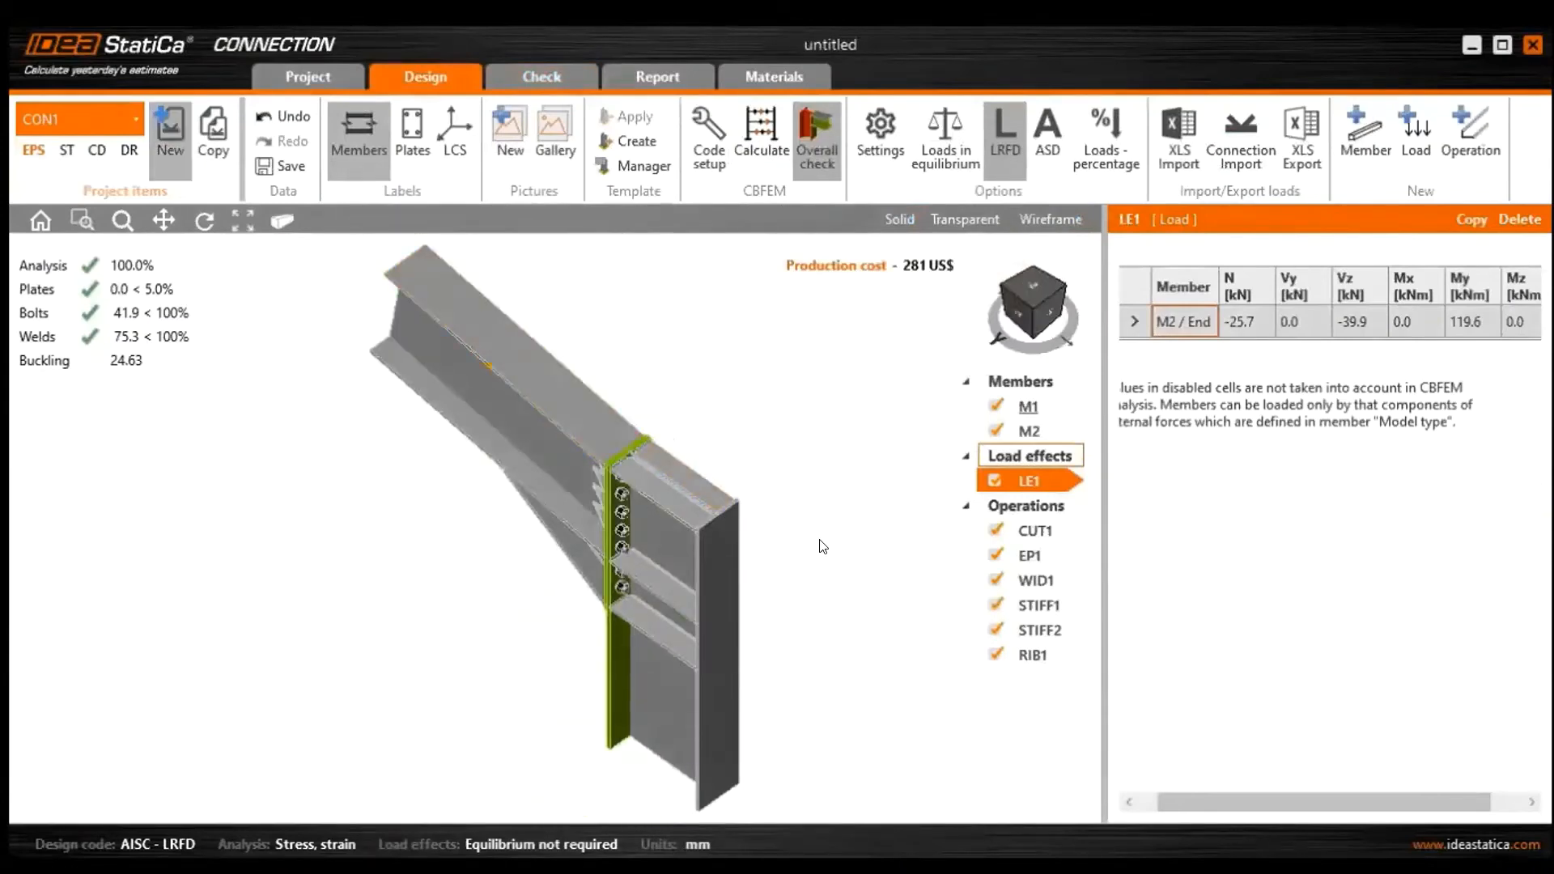
Copy connection CON1 as a new project item and add a new member to the copy
click(213, 139)
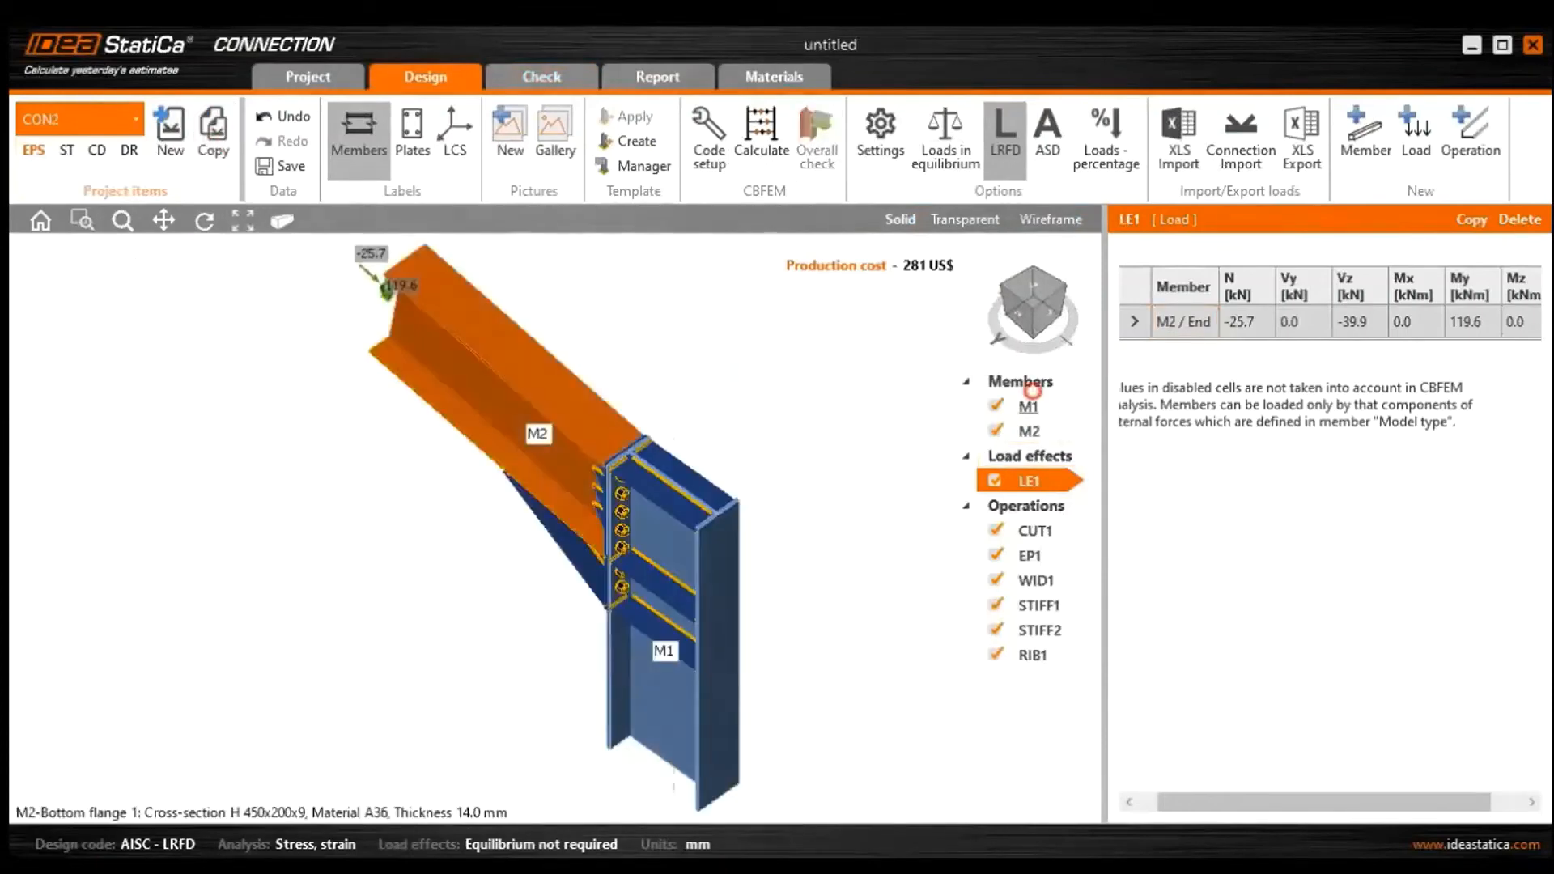
click(1021, 382)
click(1097, 399)
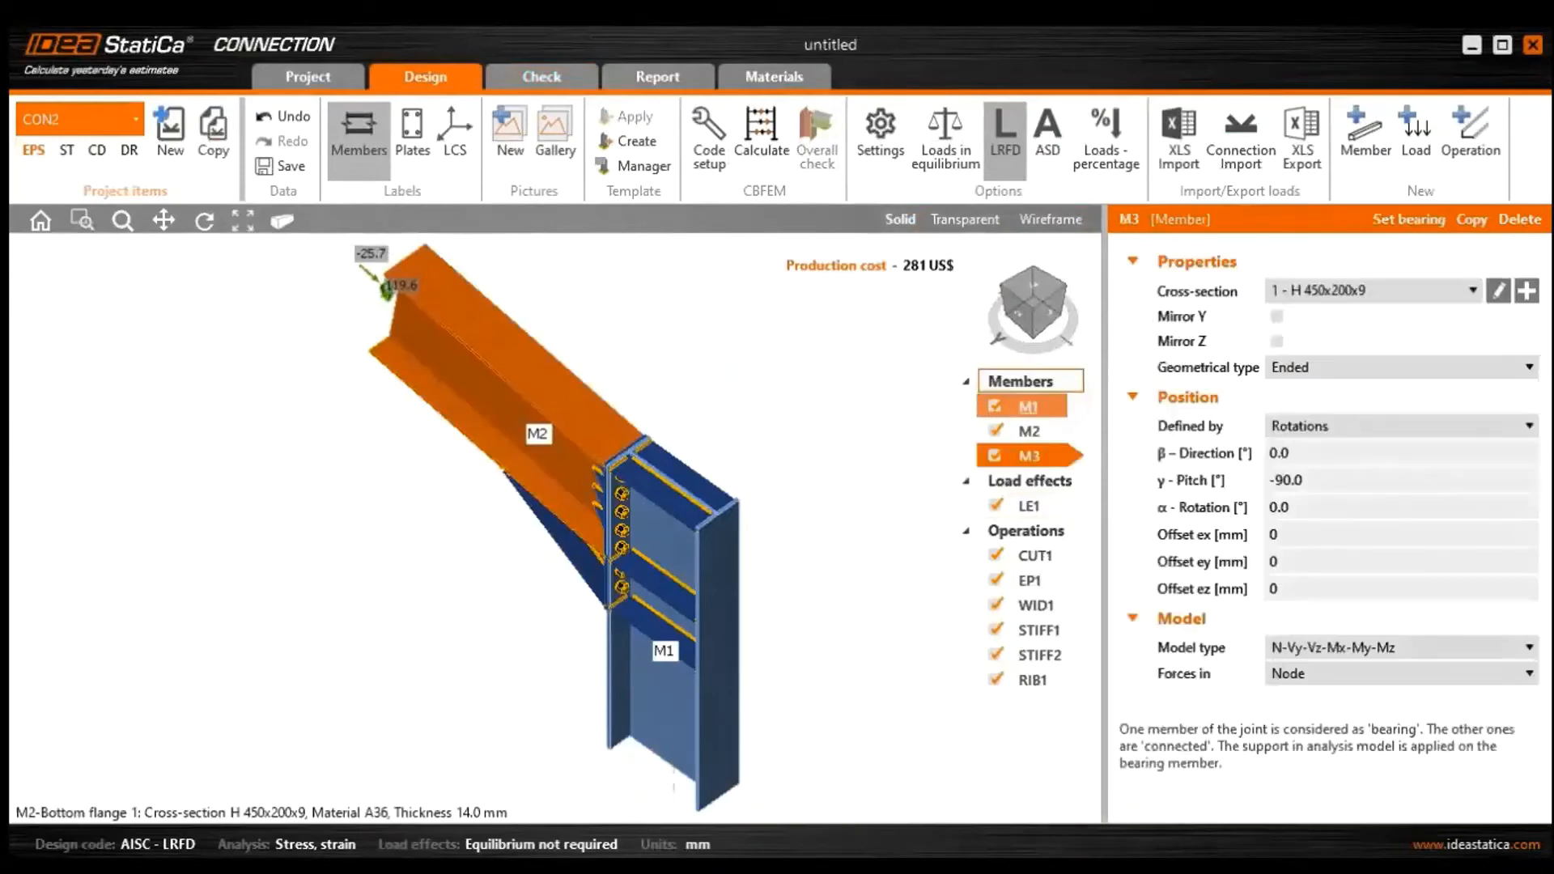
Assign member M3 a new rolled I-section H 250x125x6 from the H(Japan) library
click(1421, 291)
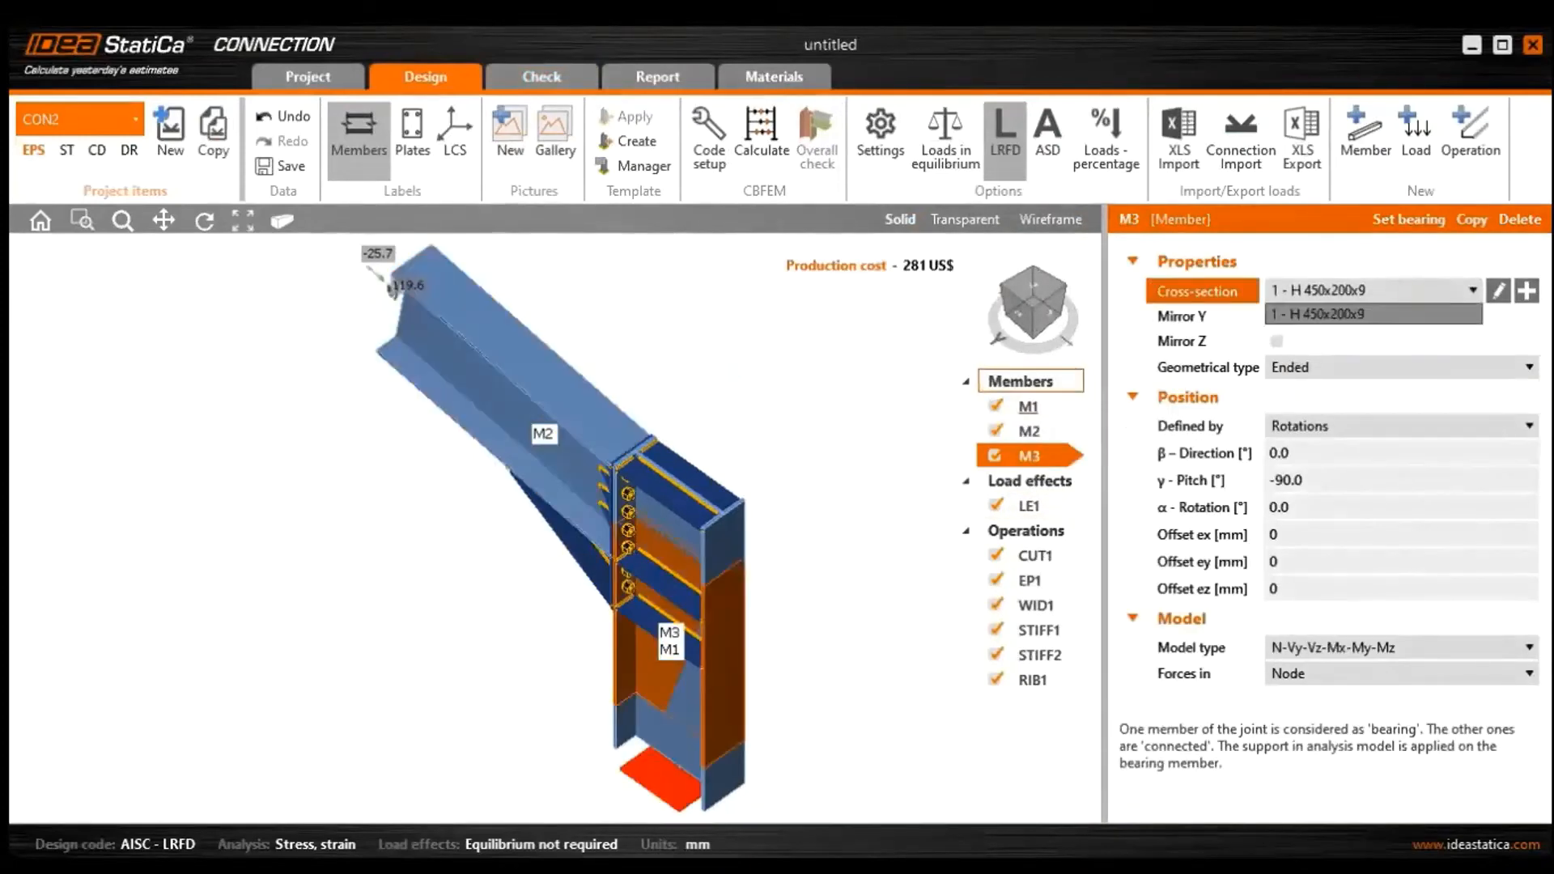
click(1373, 314)
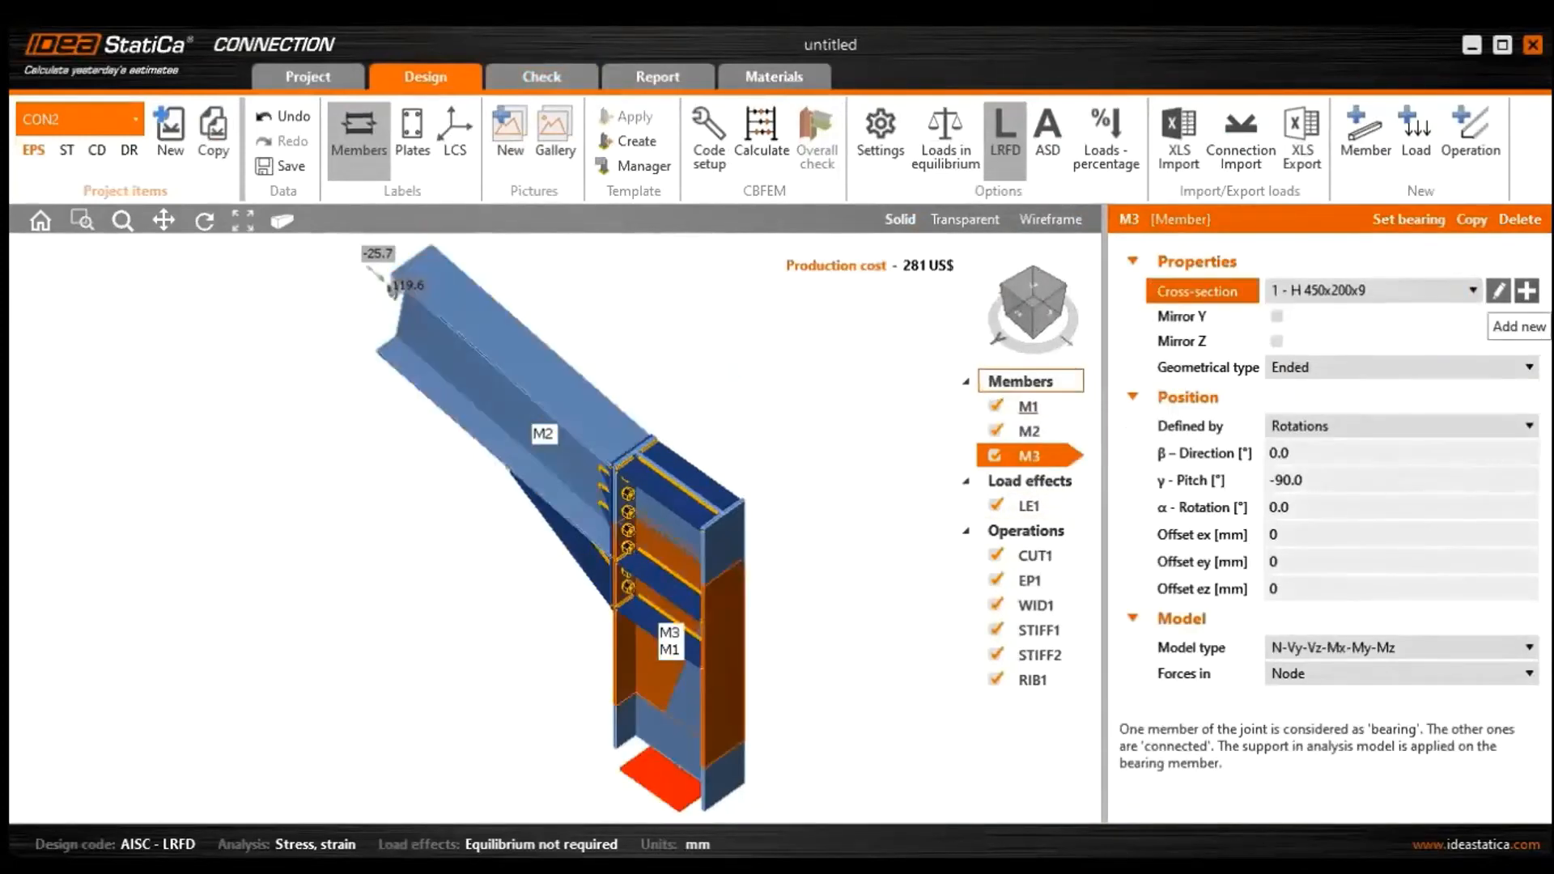
click(1526, 291)
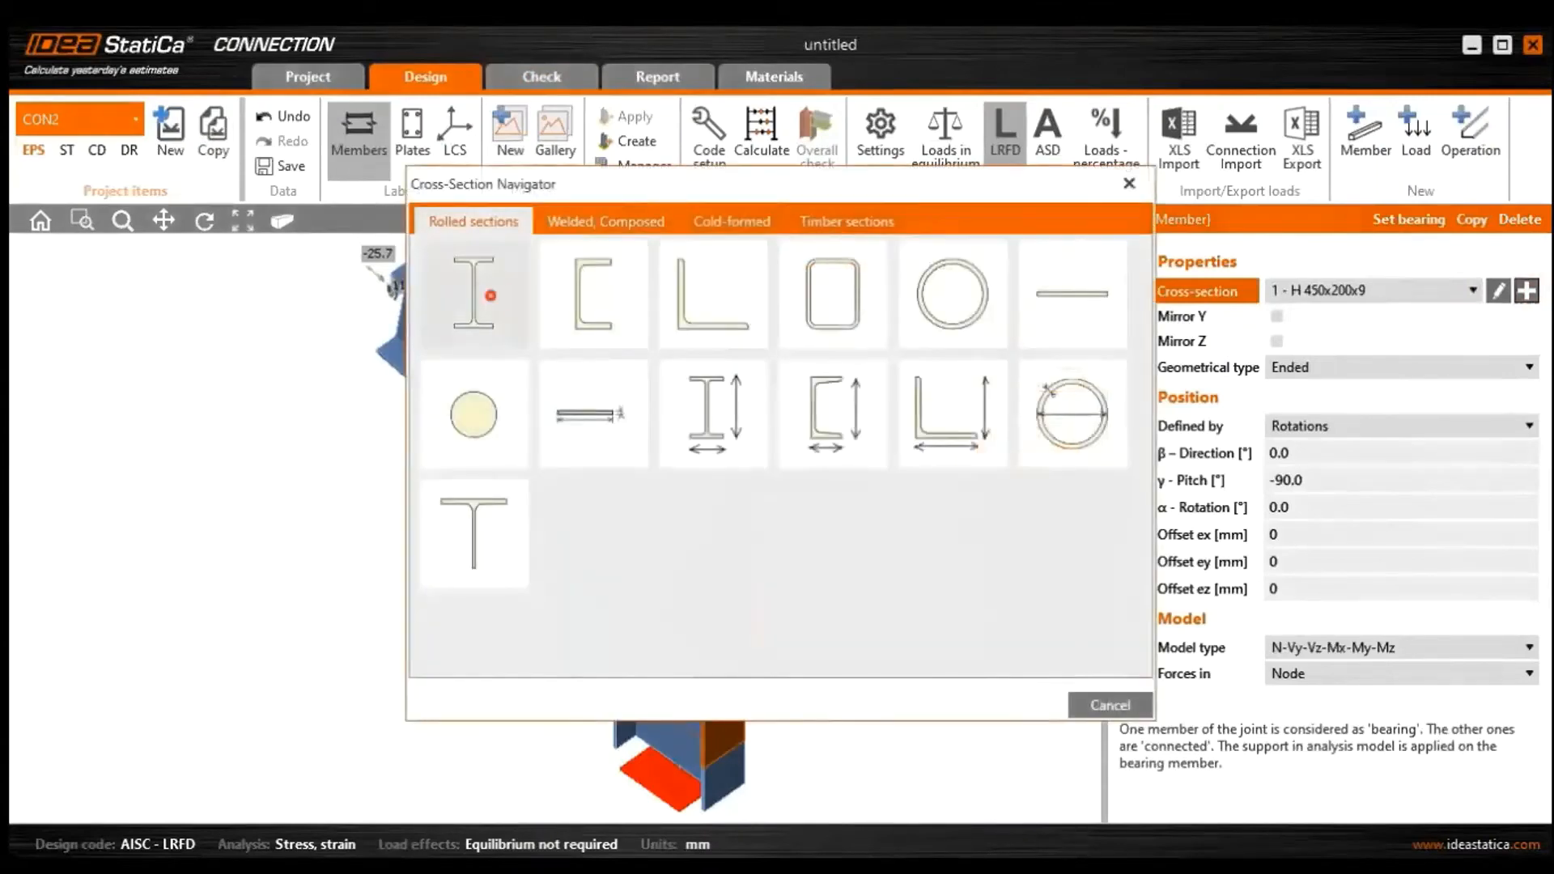
click(477, 293)
click(644, 119)
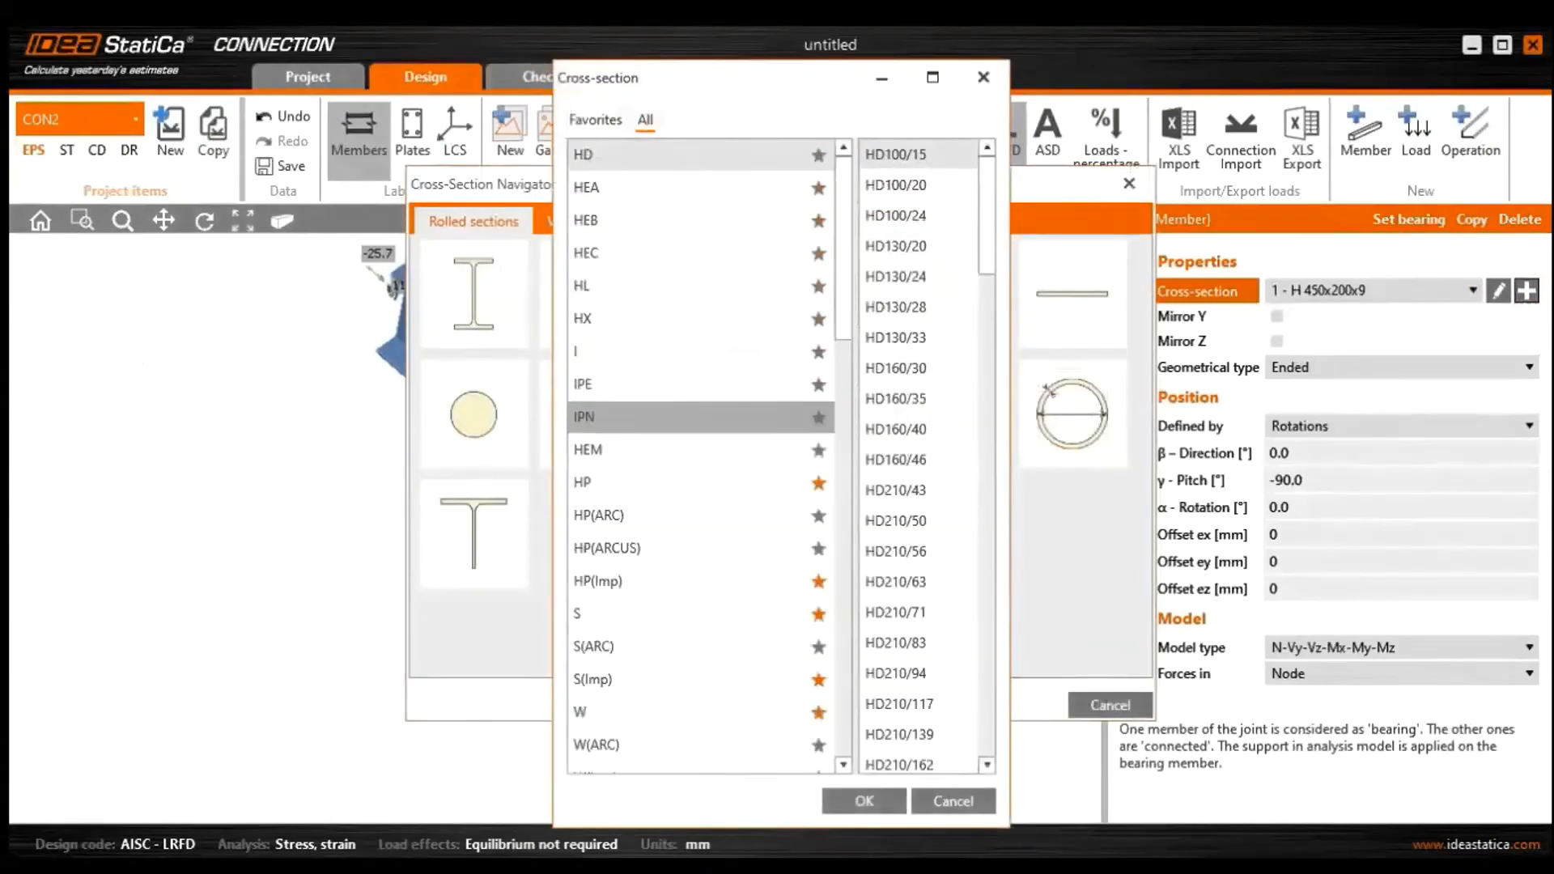
scroll(671, 581, down, 3)
click(669, 515)
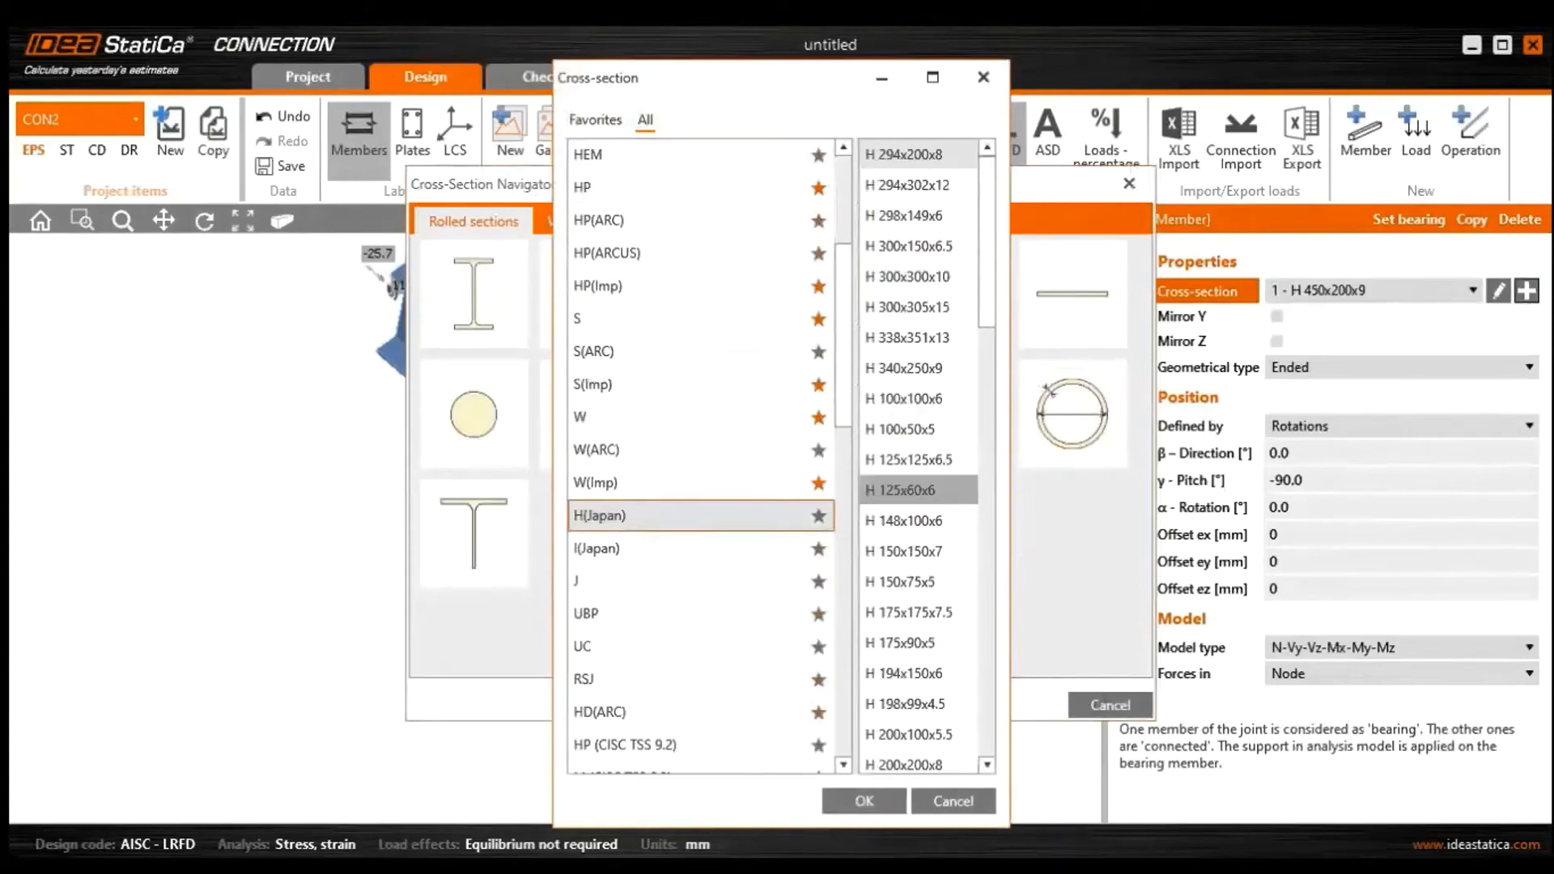
scroll(918, 459, down, 4)
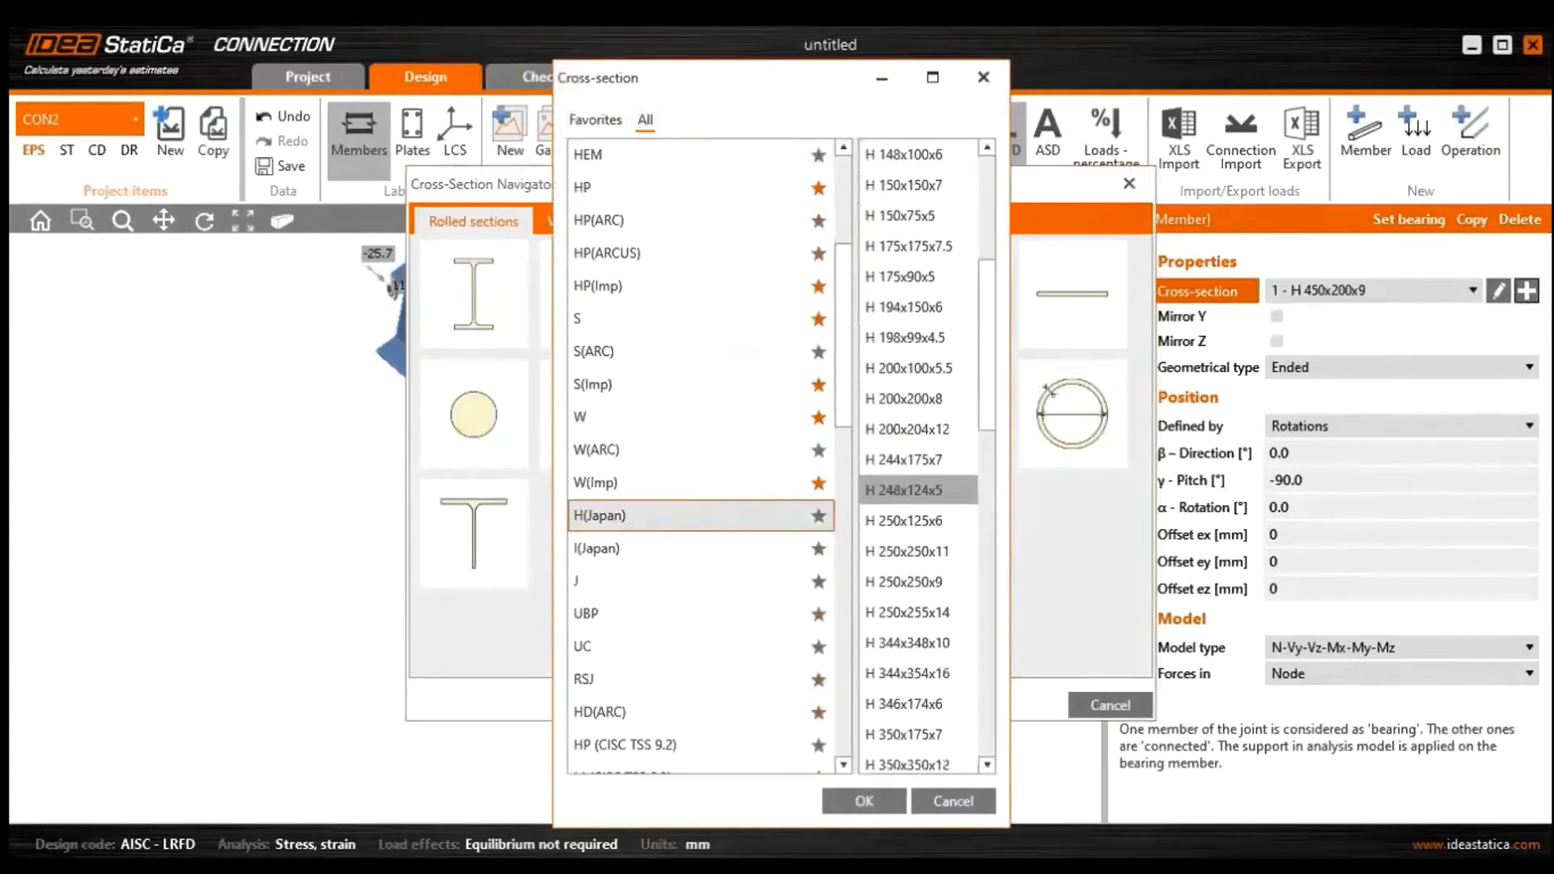
click(919, 521)
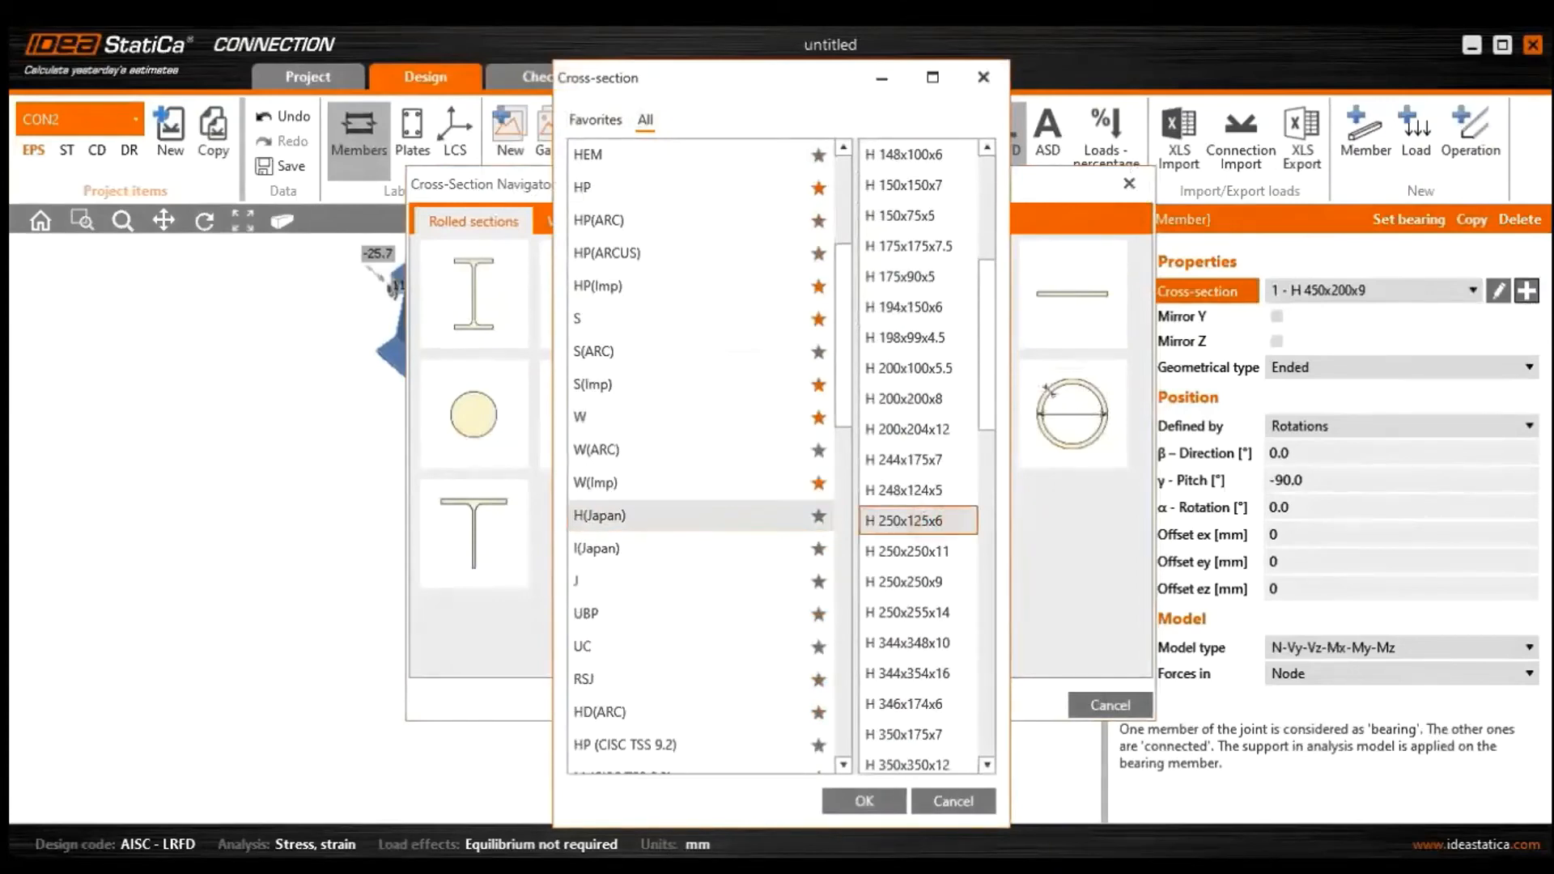
click(864, 800)
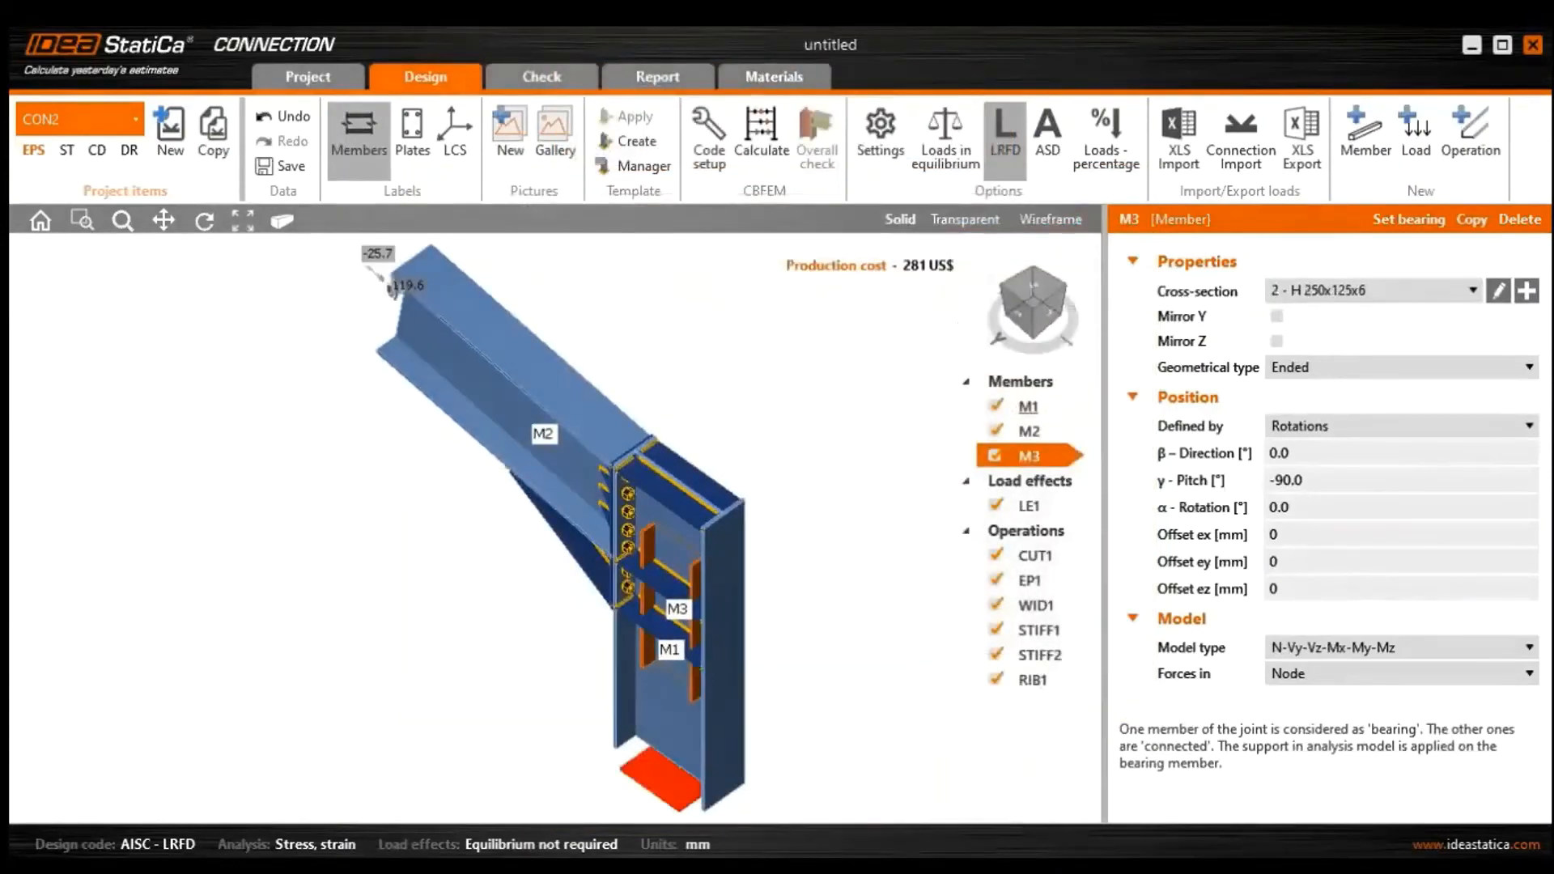
Set member M3's pitch to 0° and its direction to 90°
scroll(754, 555, up, 2)
double_click(1327, 483)
text(0)
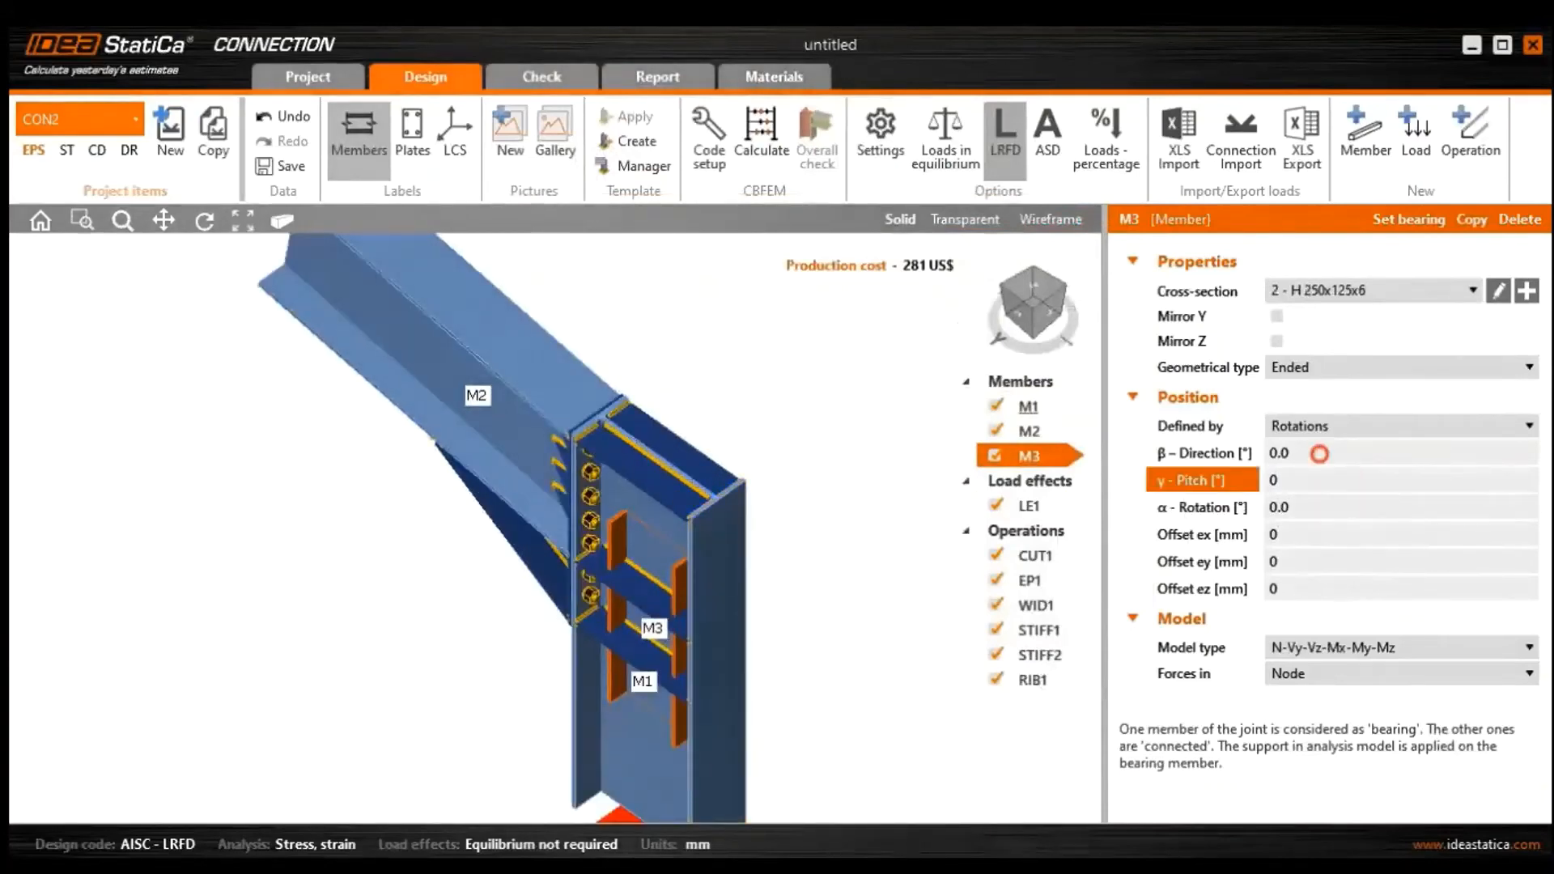
click(1318, 454)
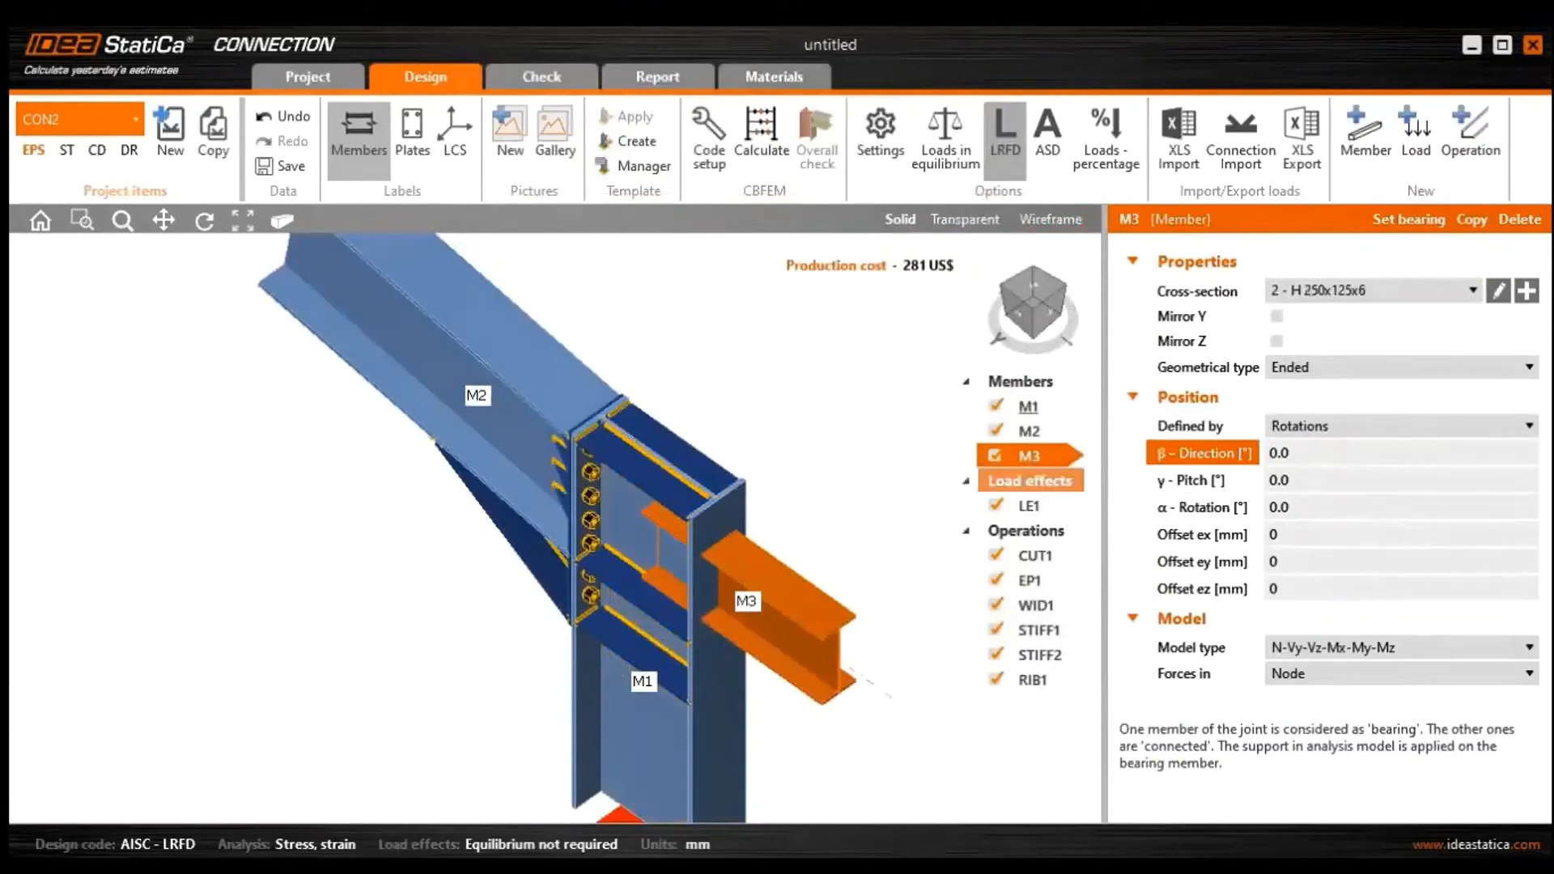
double_click(1348, 458)
text(90)
click(1316, 477)
Set member M3's ez offset to 100 mm
scroll(712, 485, up, 1)
middle_drag(712, 486, 485, 457)
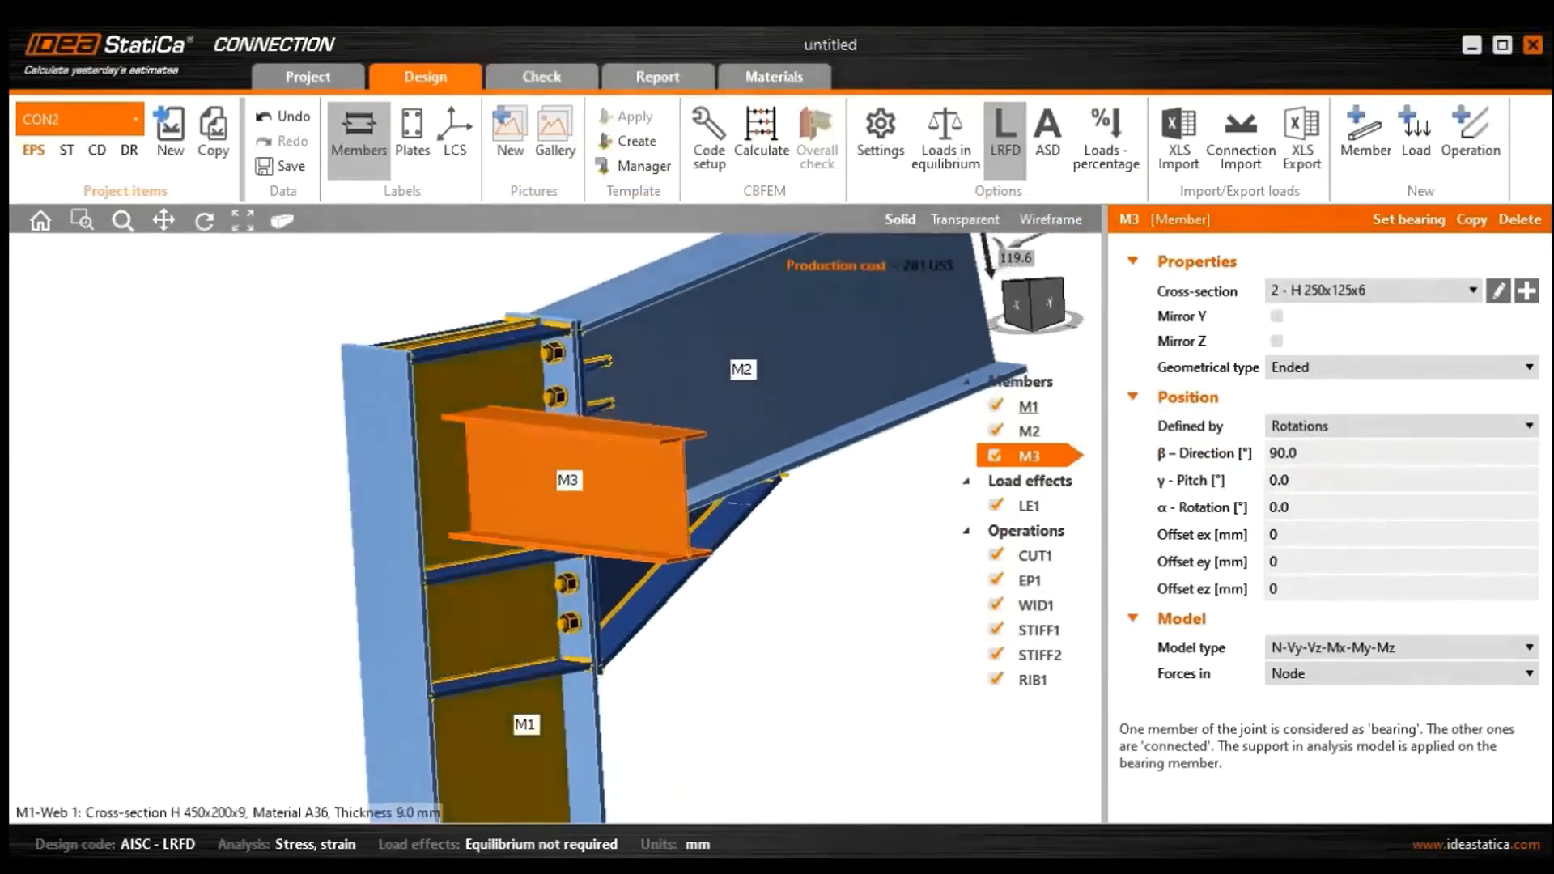
scroll(494, 364, up, 3)
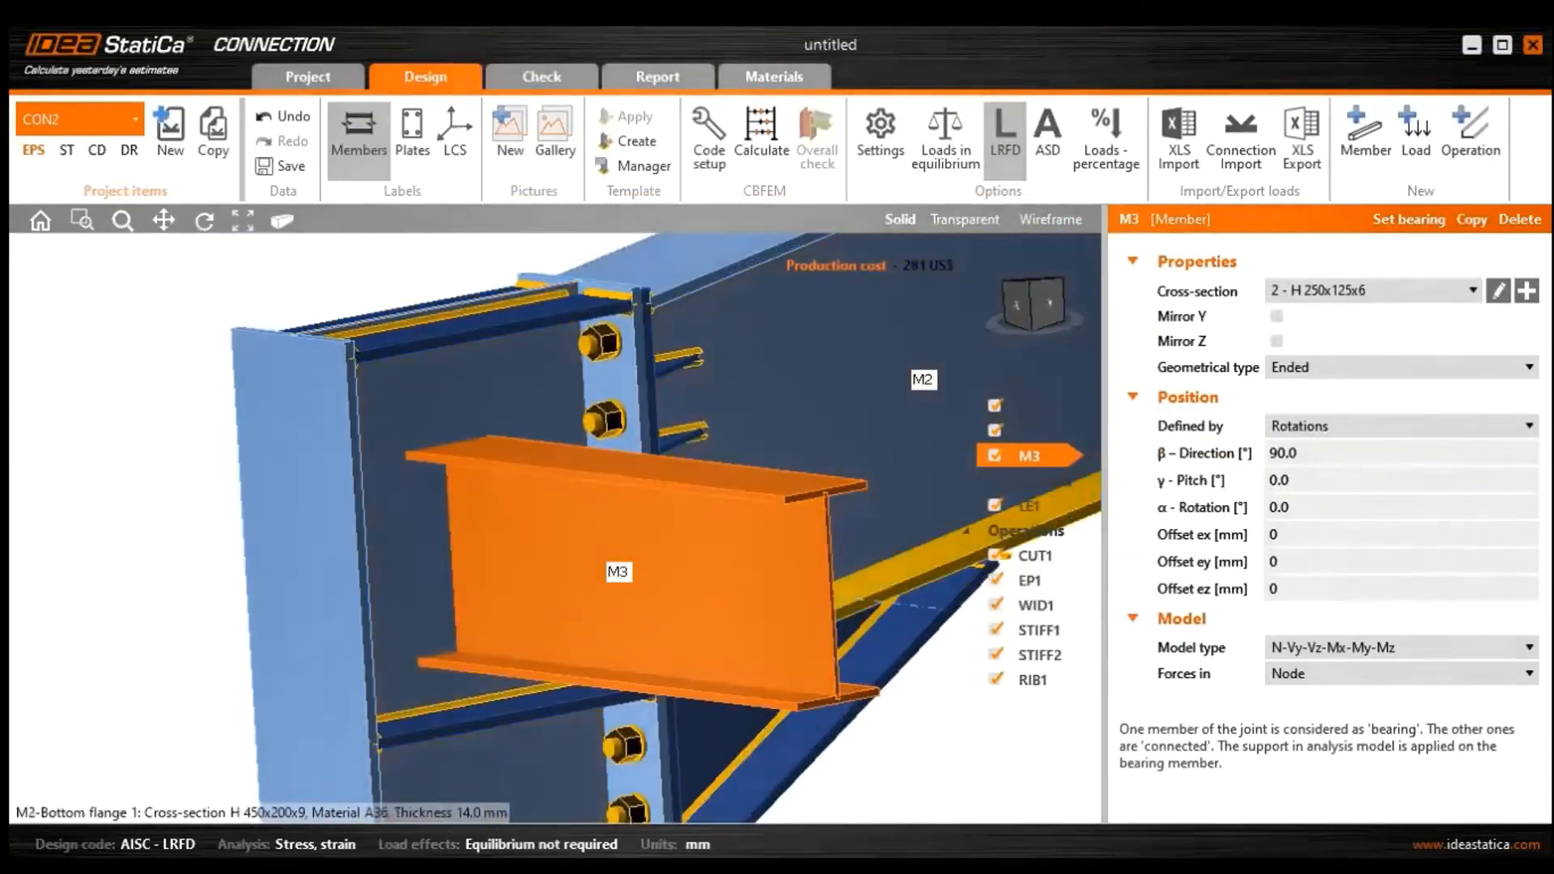
click(1297, 586)
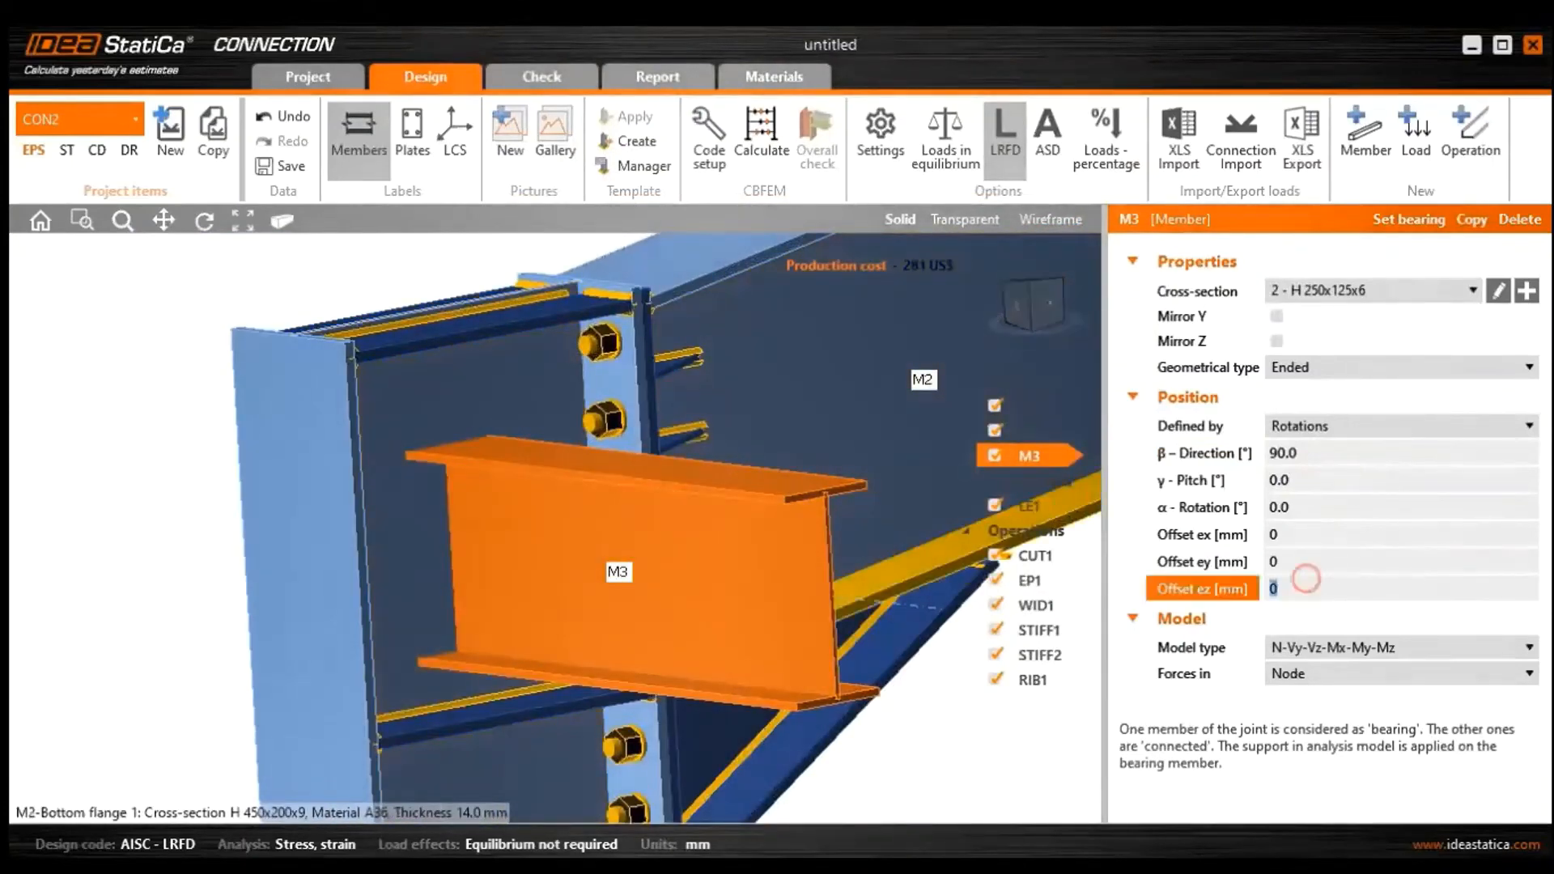
text(100)
click(1319, 558)
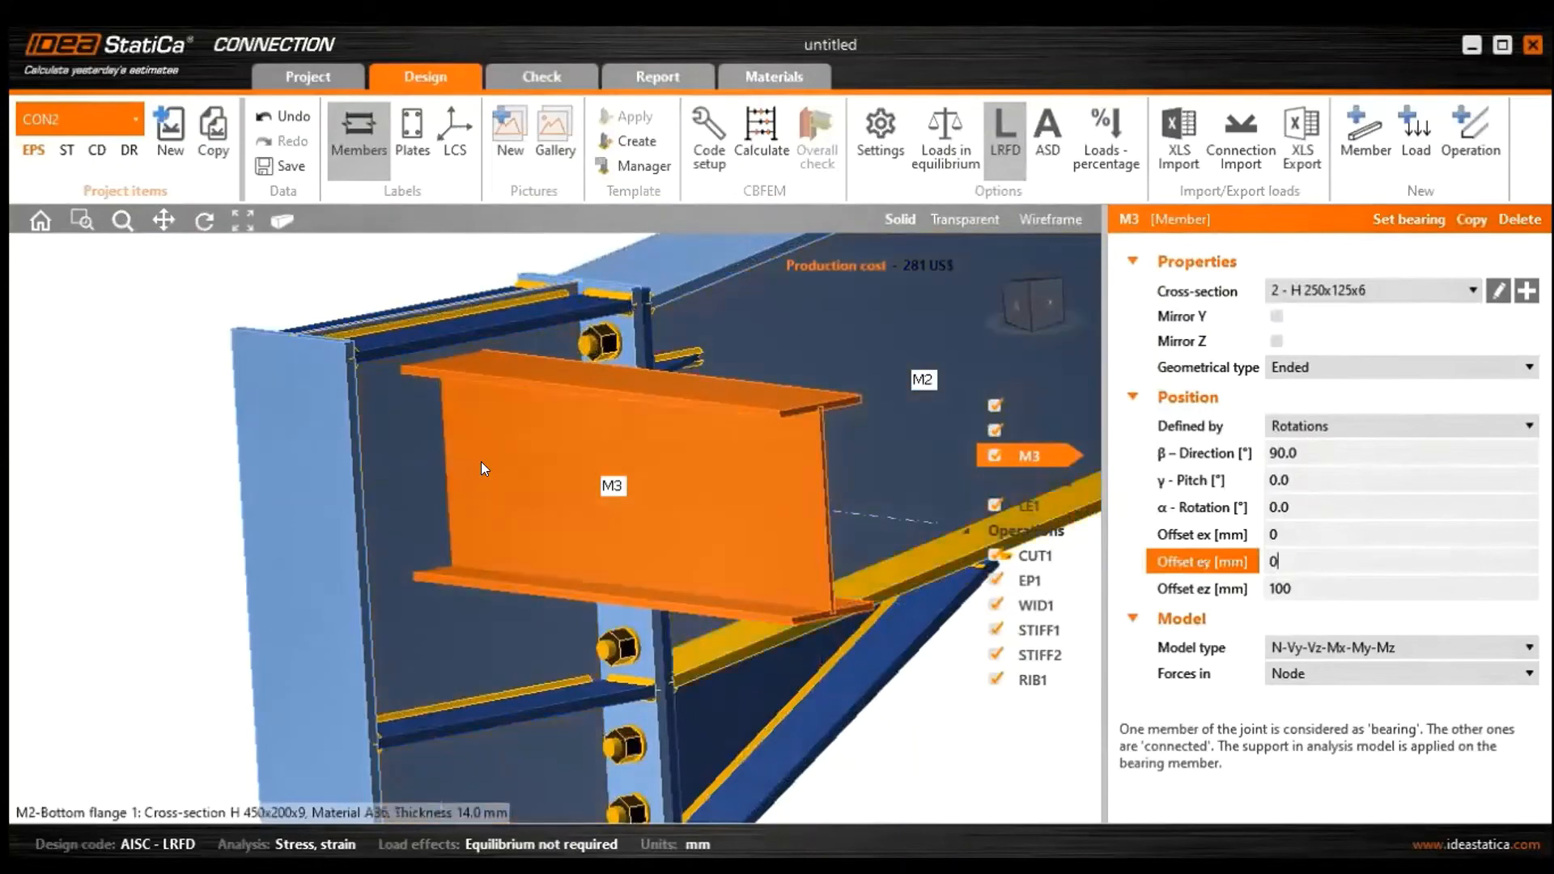
scroll(481, 476, down, 3)
scroll(1026, 527, up, 3)
Add a fin plate operation that connects member M3 to column M1
click(1008, 530)
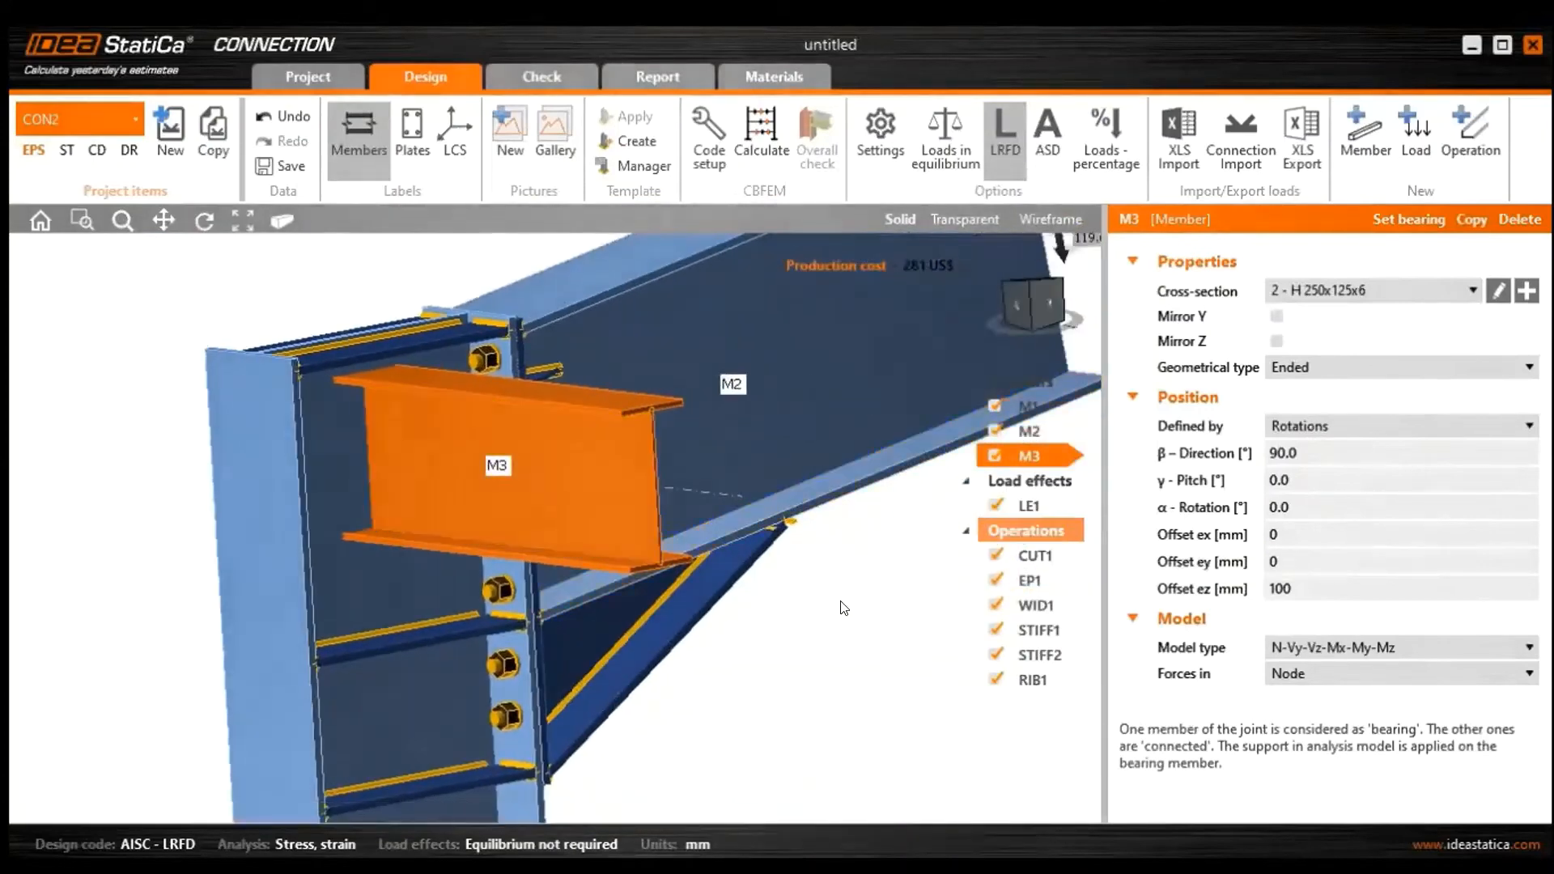
right_click(1026, 531)
click(1067, 544)
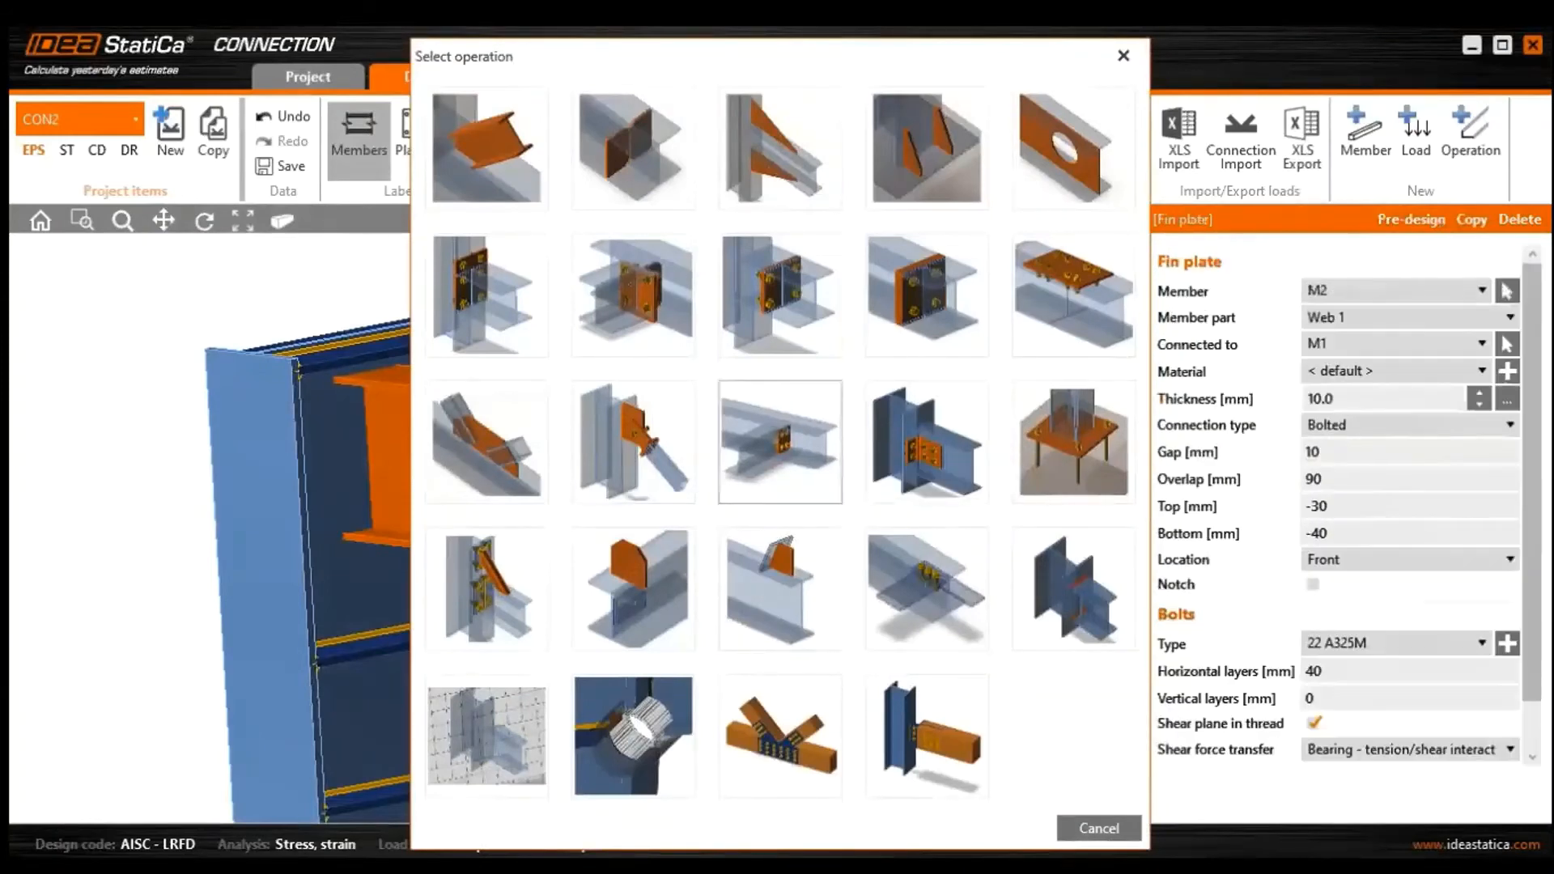
click(780, 441)
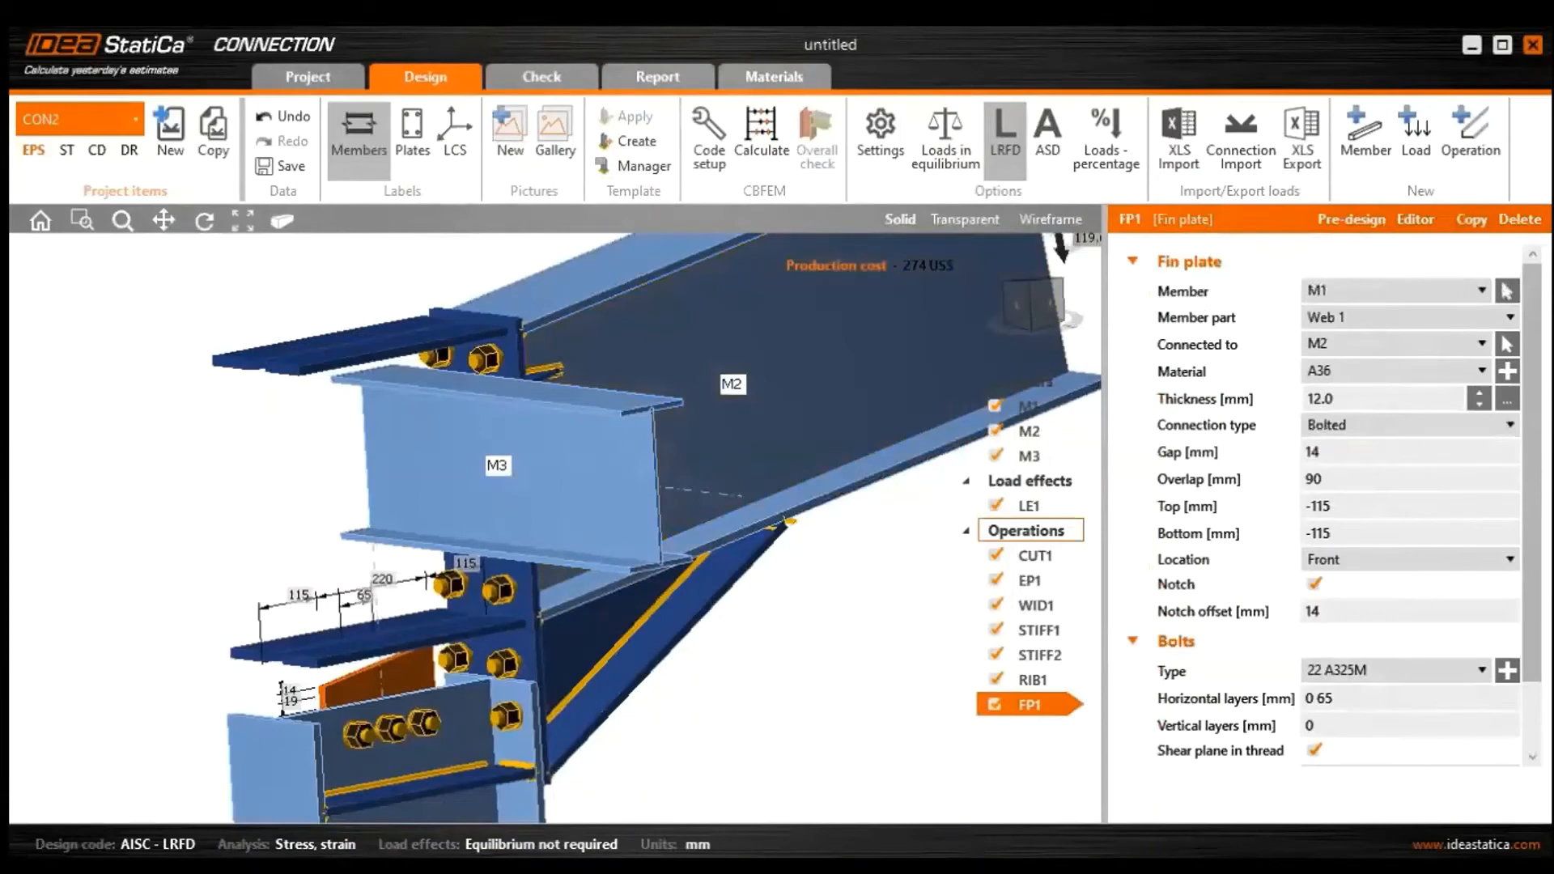
click(1392, 290)
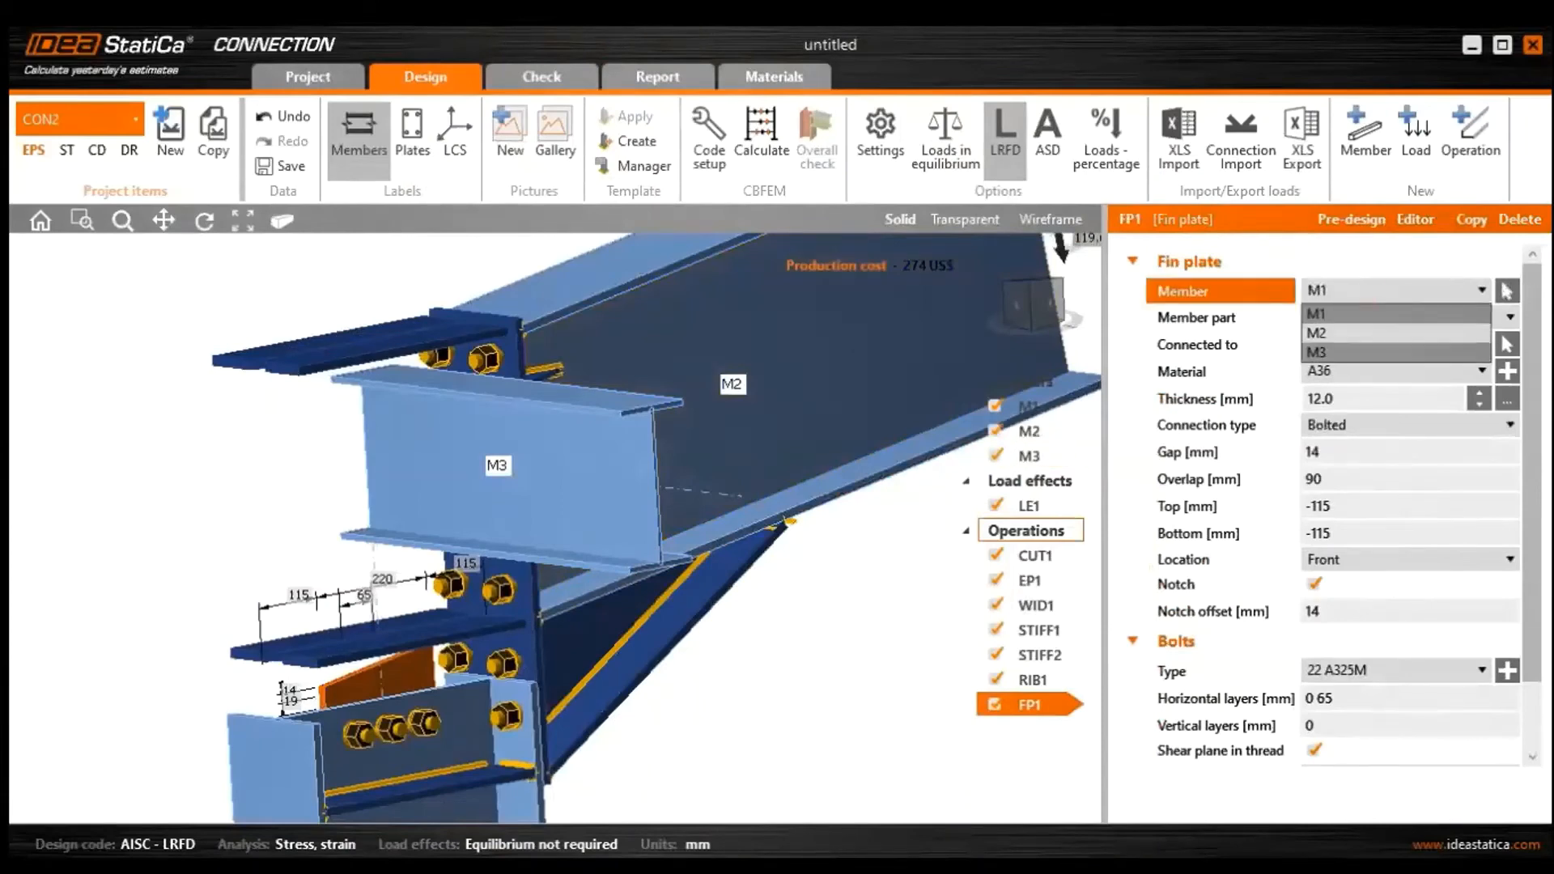
click(1376, 351)
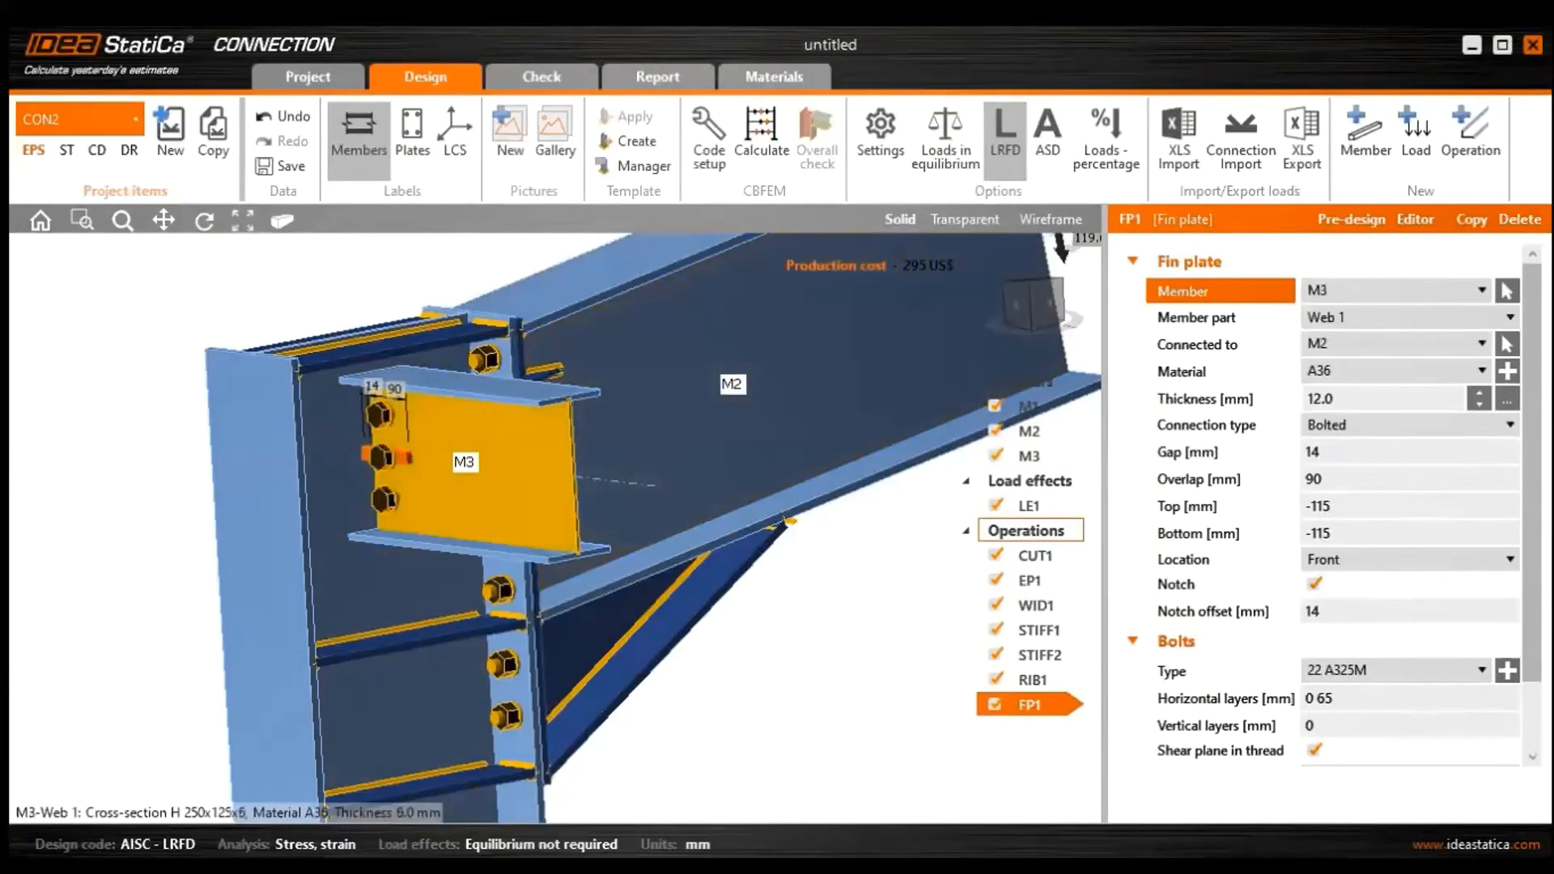
click(1392, 343)
click(1343, 363)
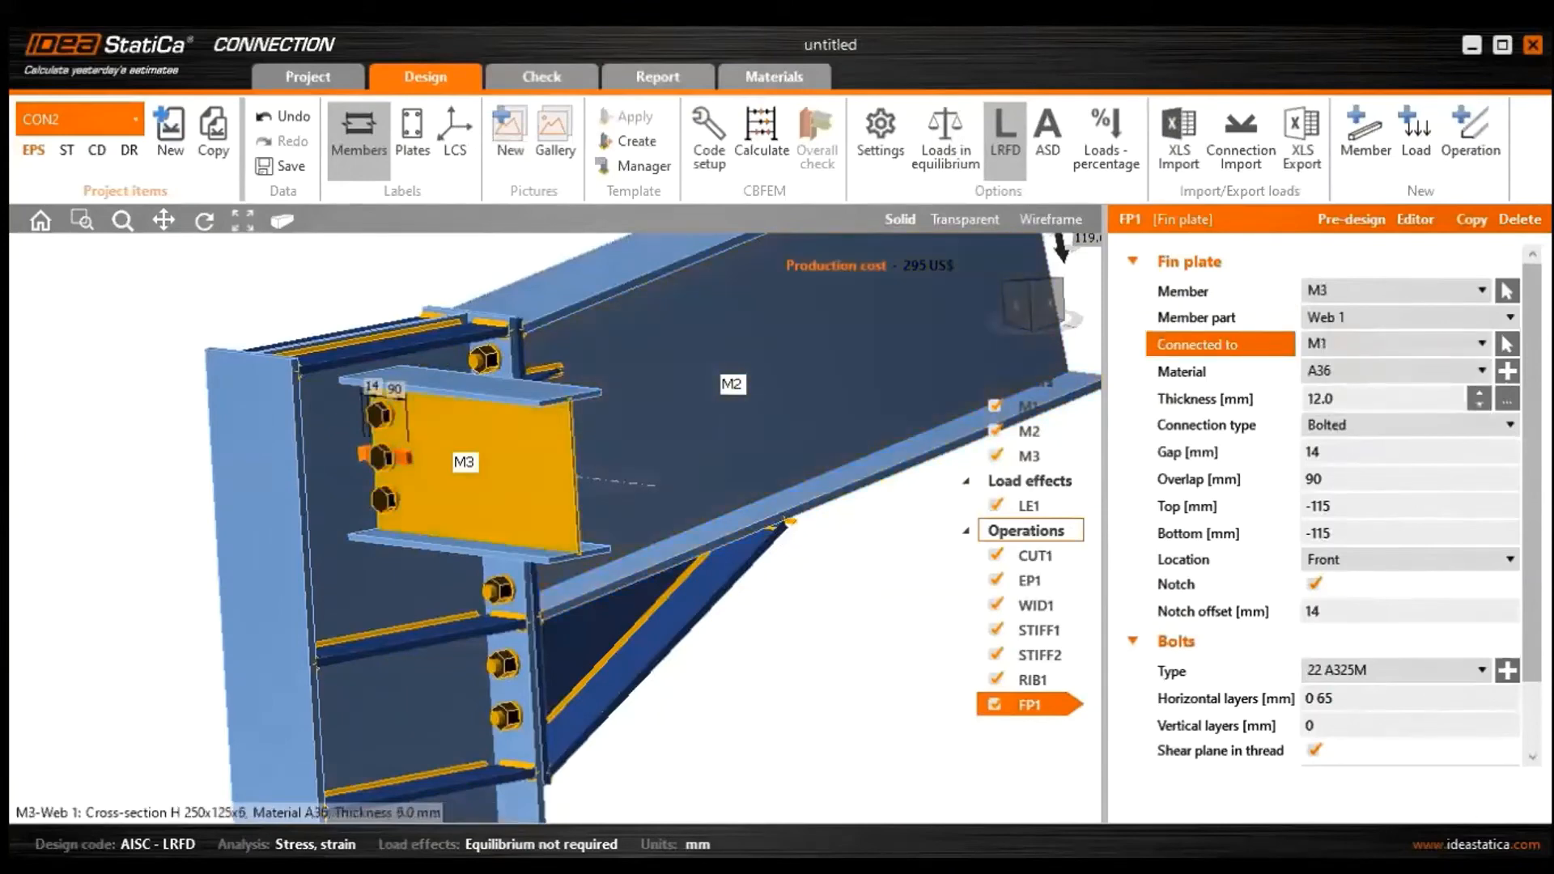
Set the fin plate's top and bottom values to -20 mm each
click(1354, 399)
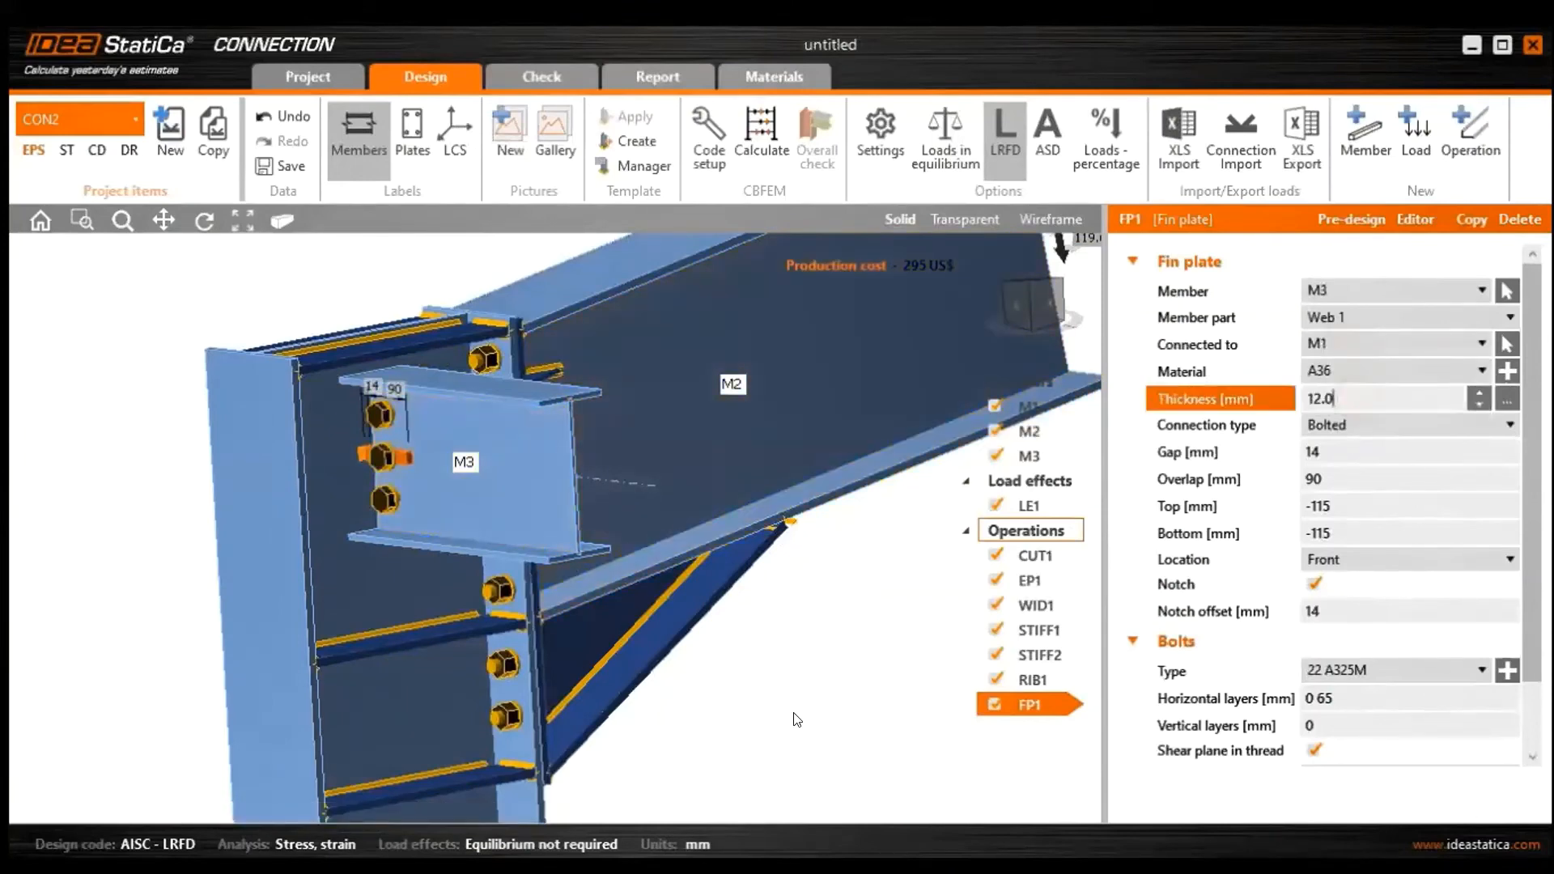
click(1345, 451)
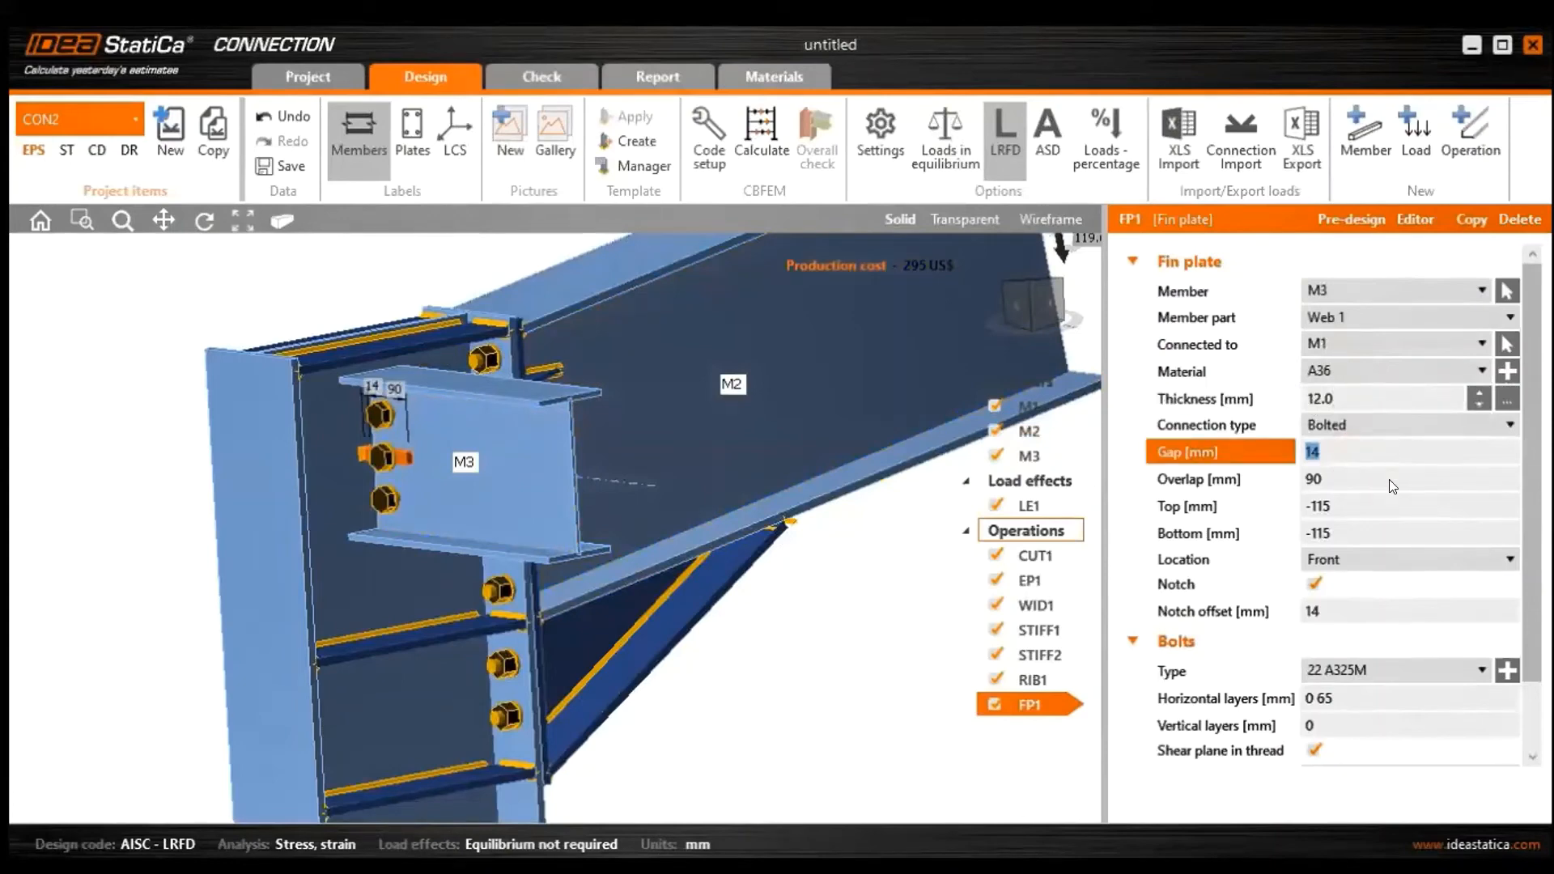
click(1347, 478)
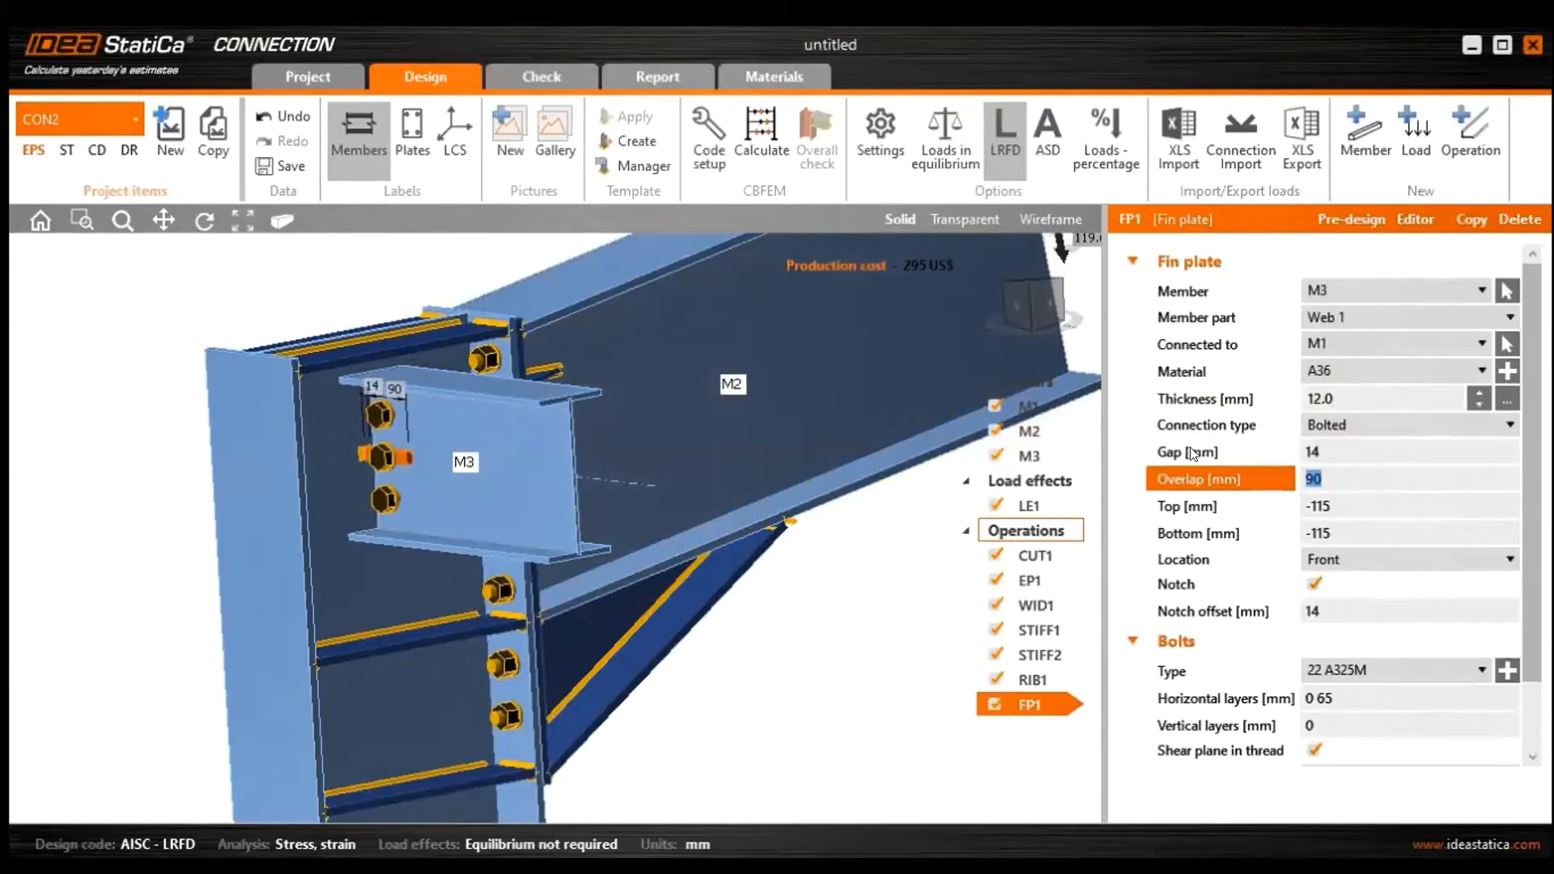
key(Tab)
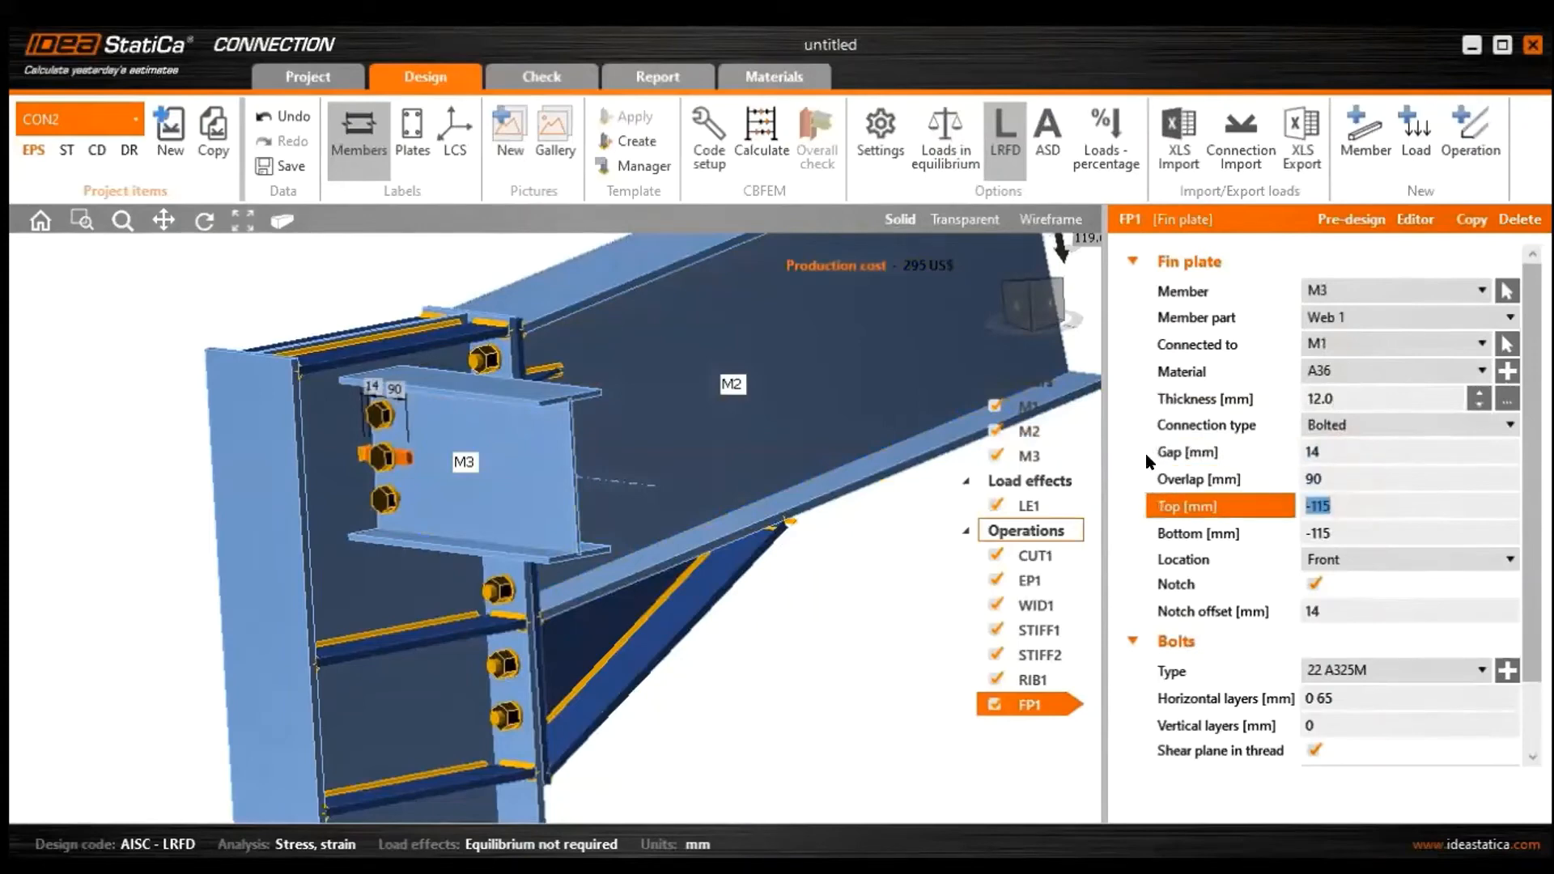
text(-20)
key(Tab)
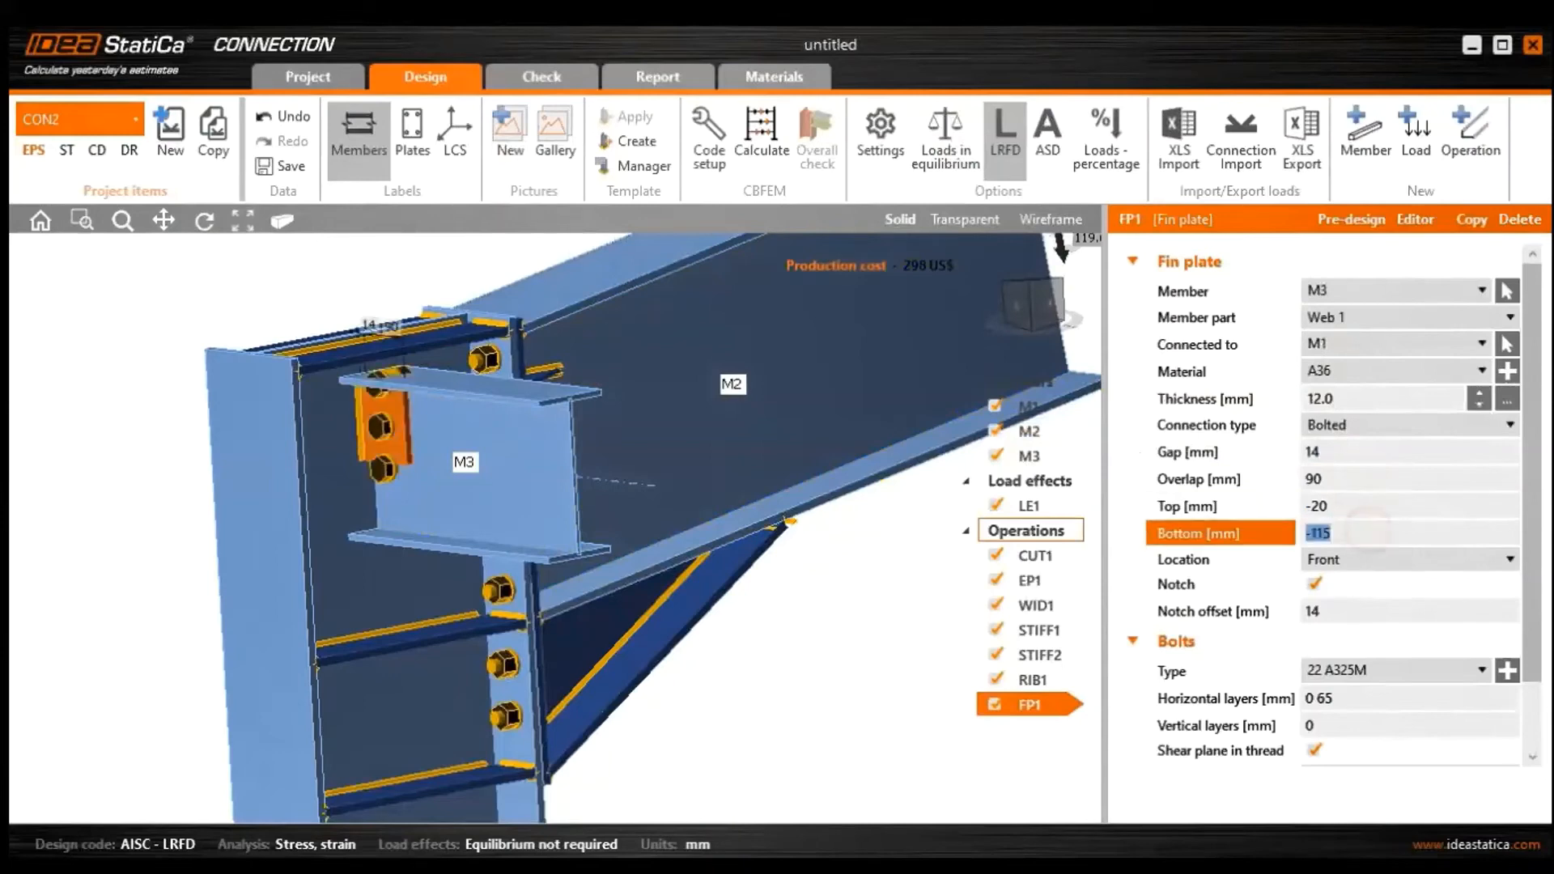
text(-20)
click(1370, 503)
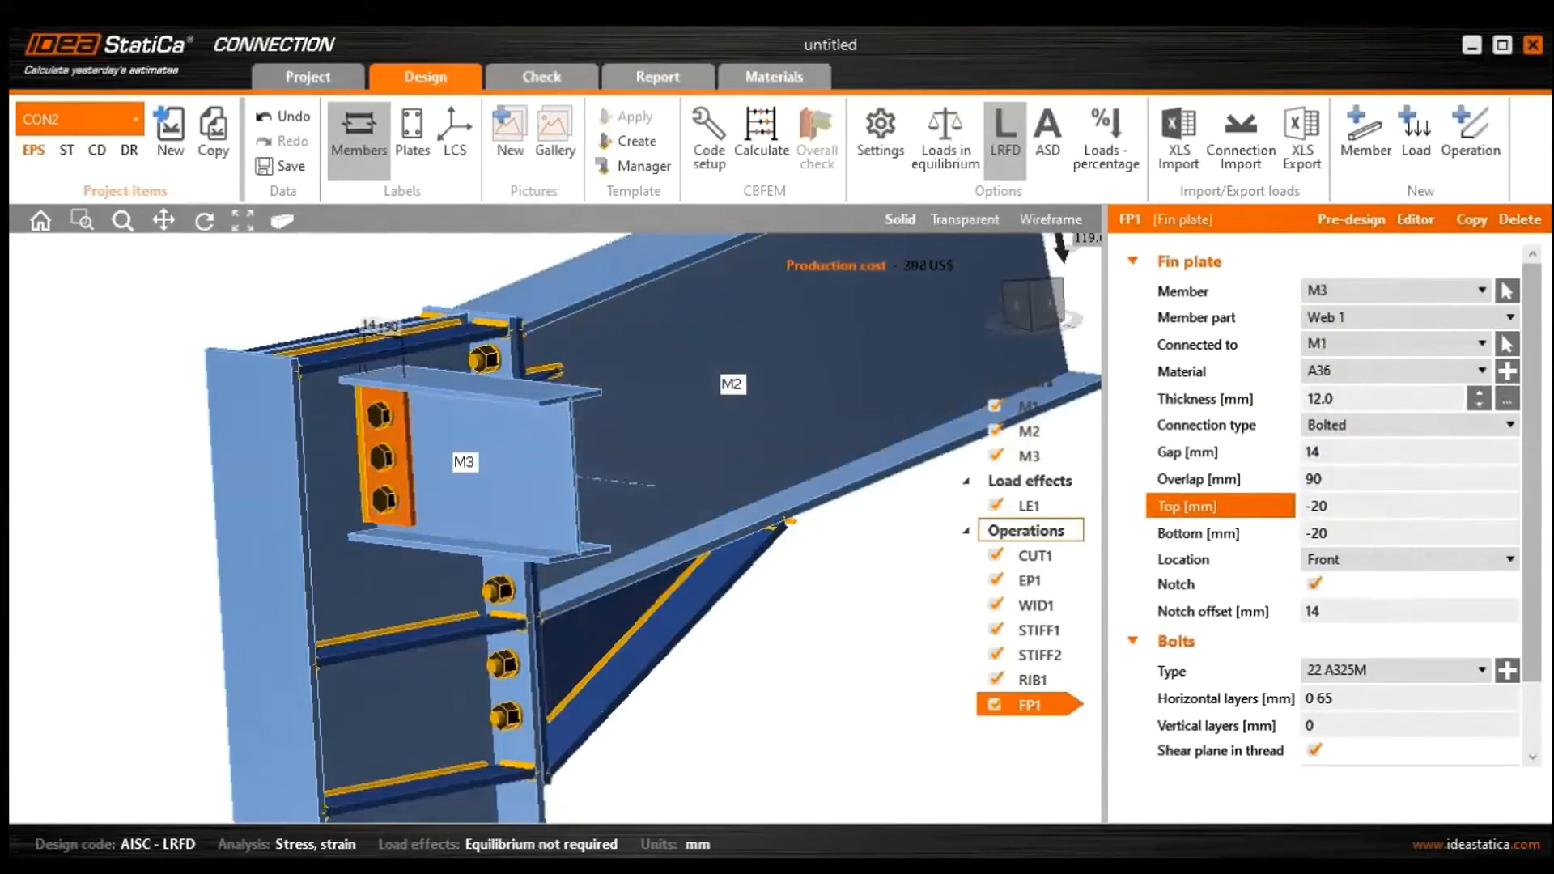
Change the fin plate's bolt assembly to 16 A325M
scroll(402, 441, up, 3)
ctrl+middle_drag(437, 478, 518, 497)
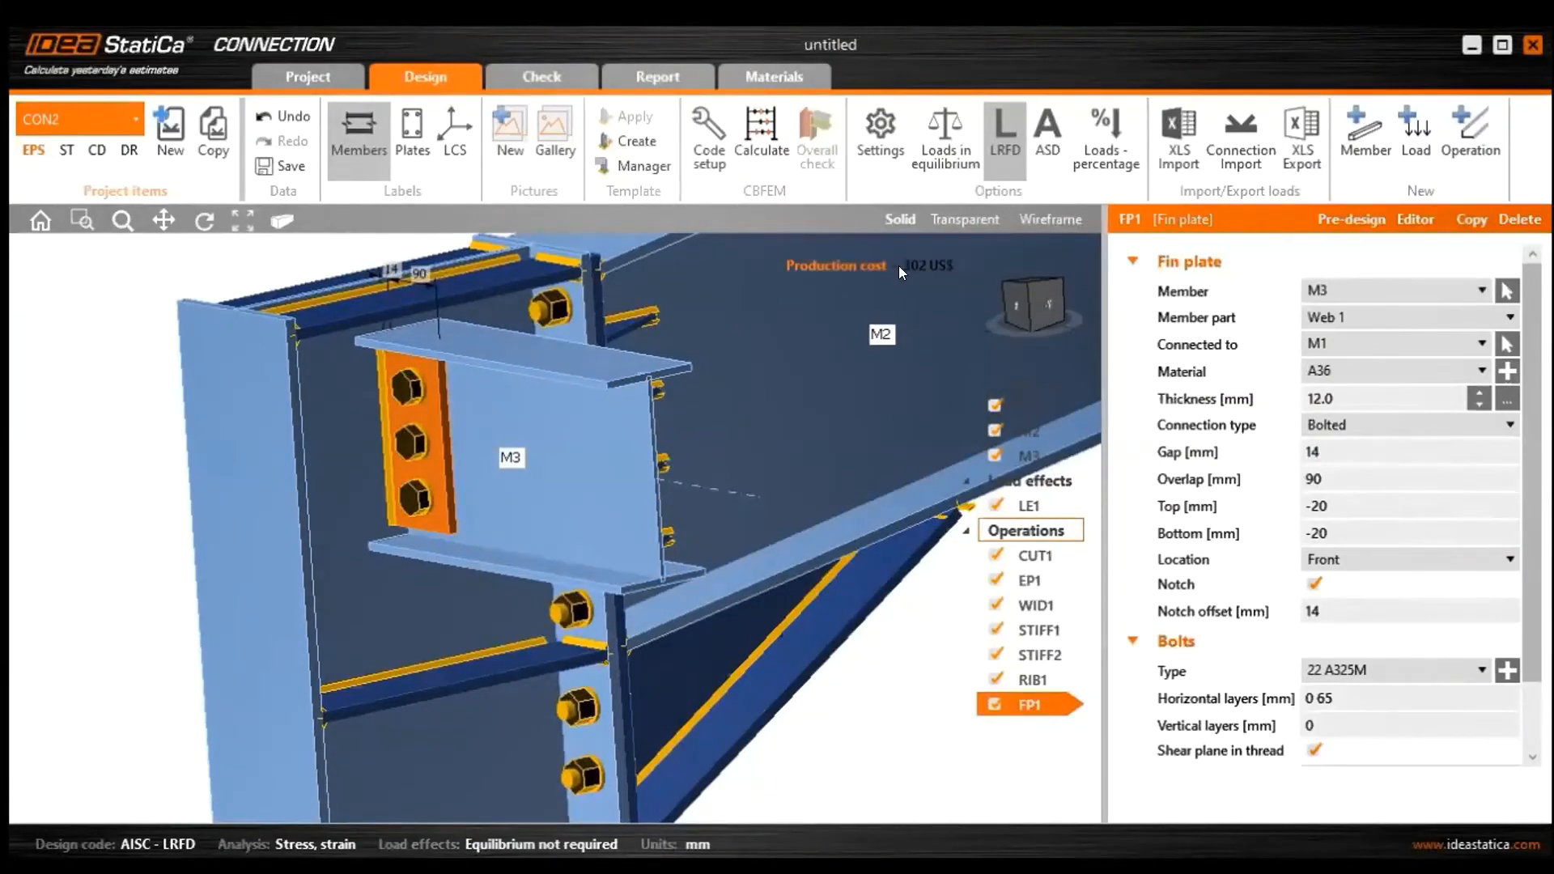
click(1362, 667)
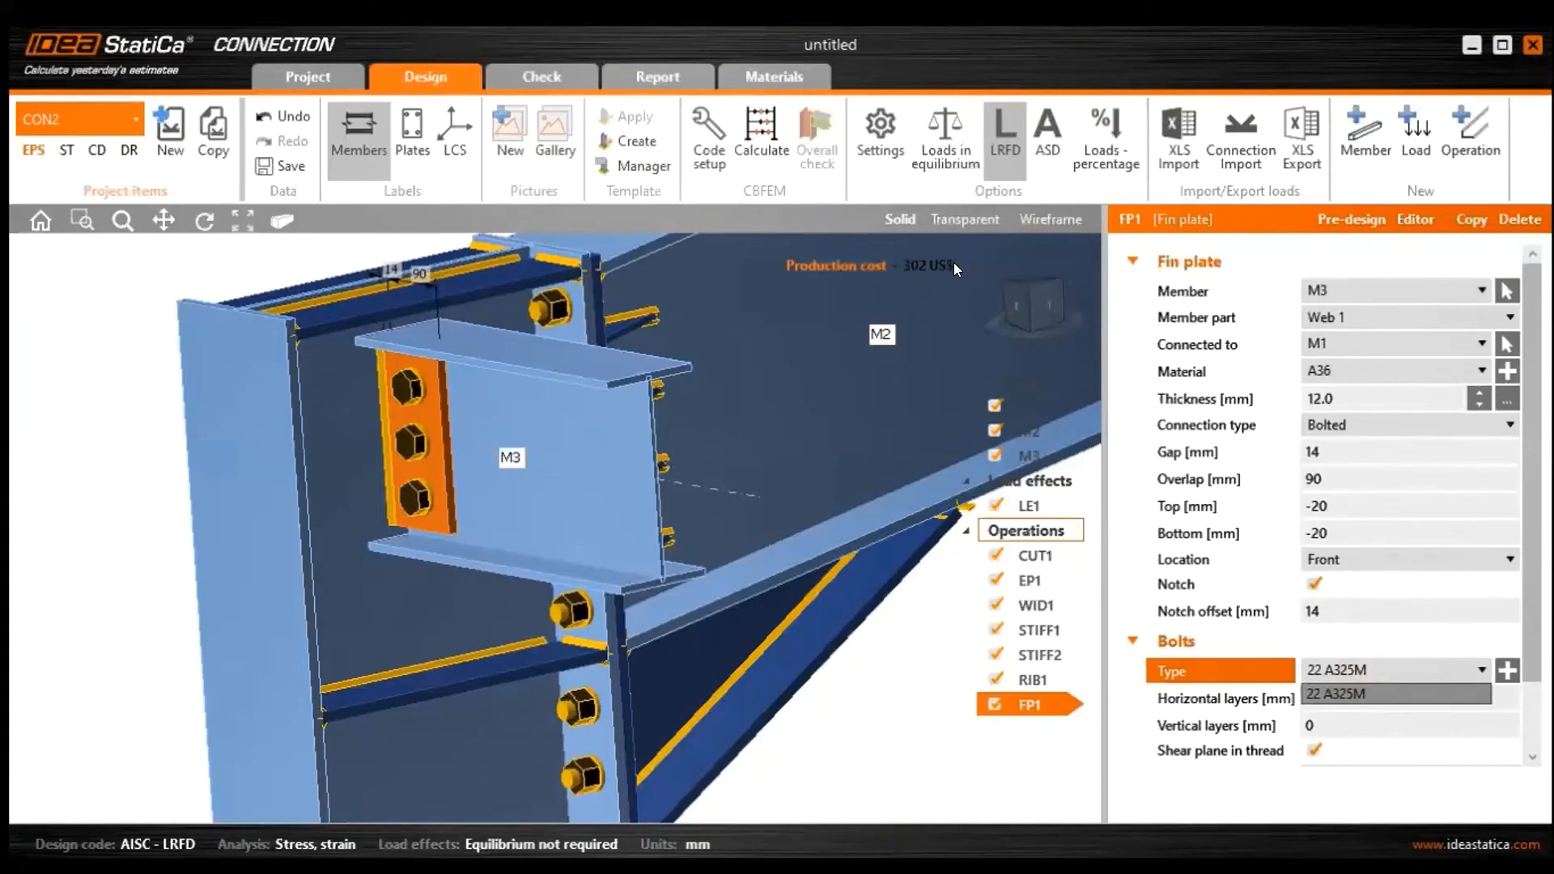
click(1505, 671)
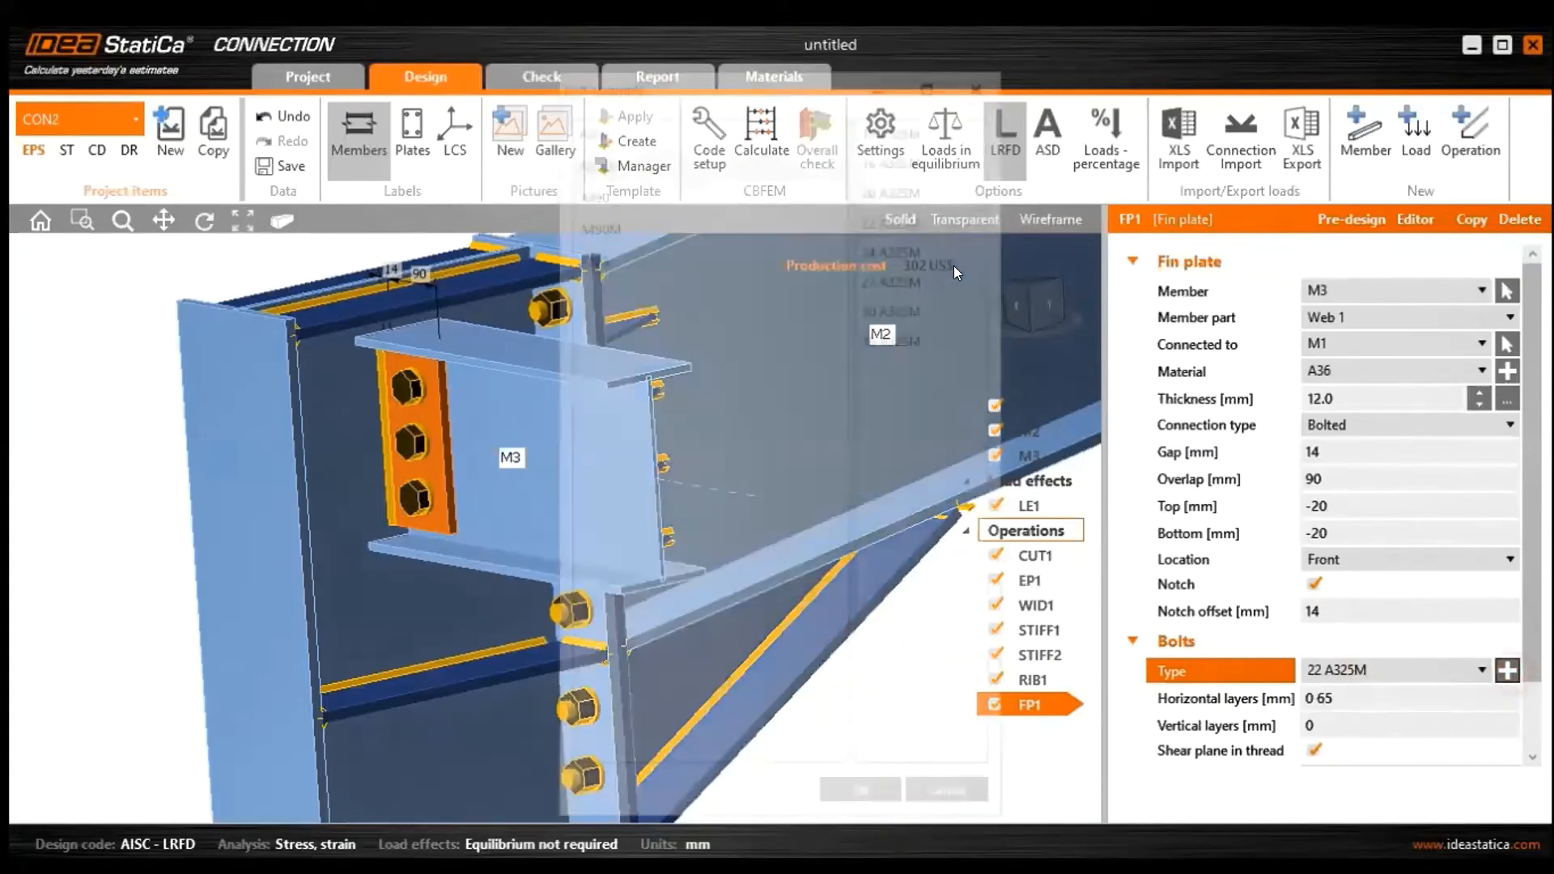
click(896, 154)
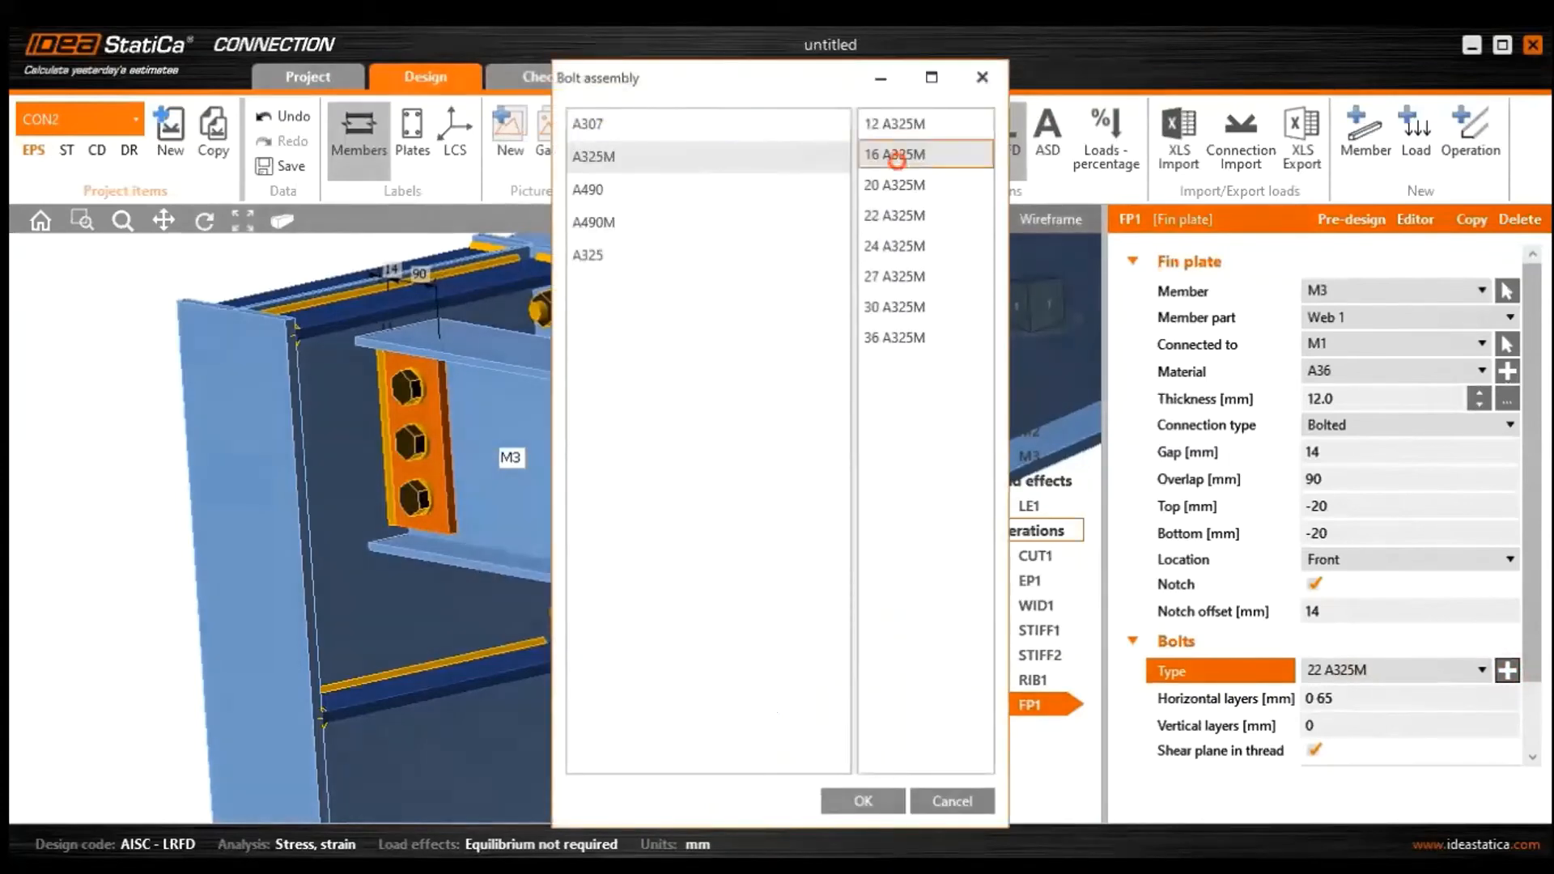
click(863, 800)
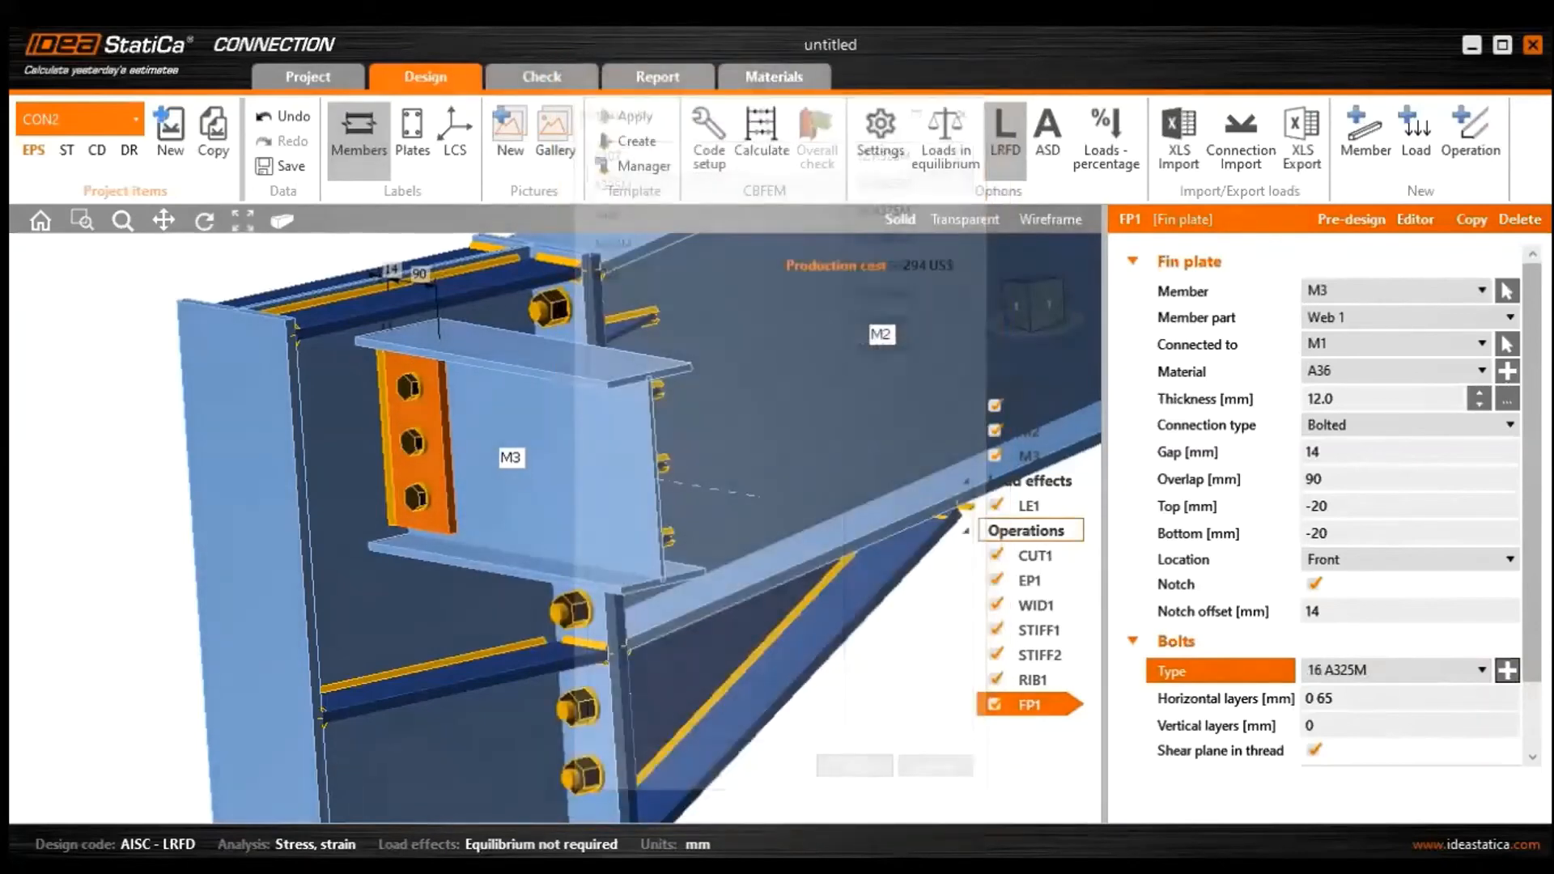
Examine the fin plate joint between M3 and M1 from several sides and open load effect LE1
click(1346, 697)
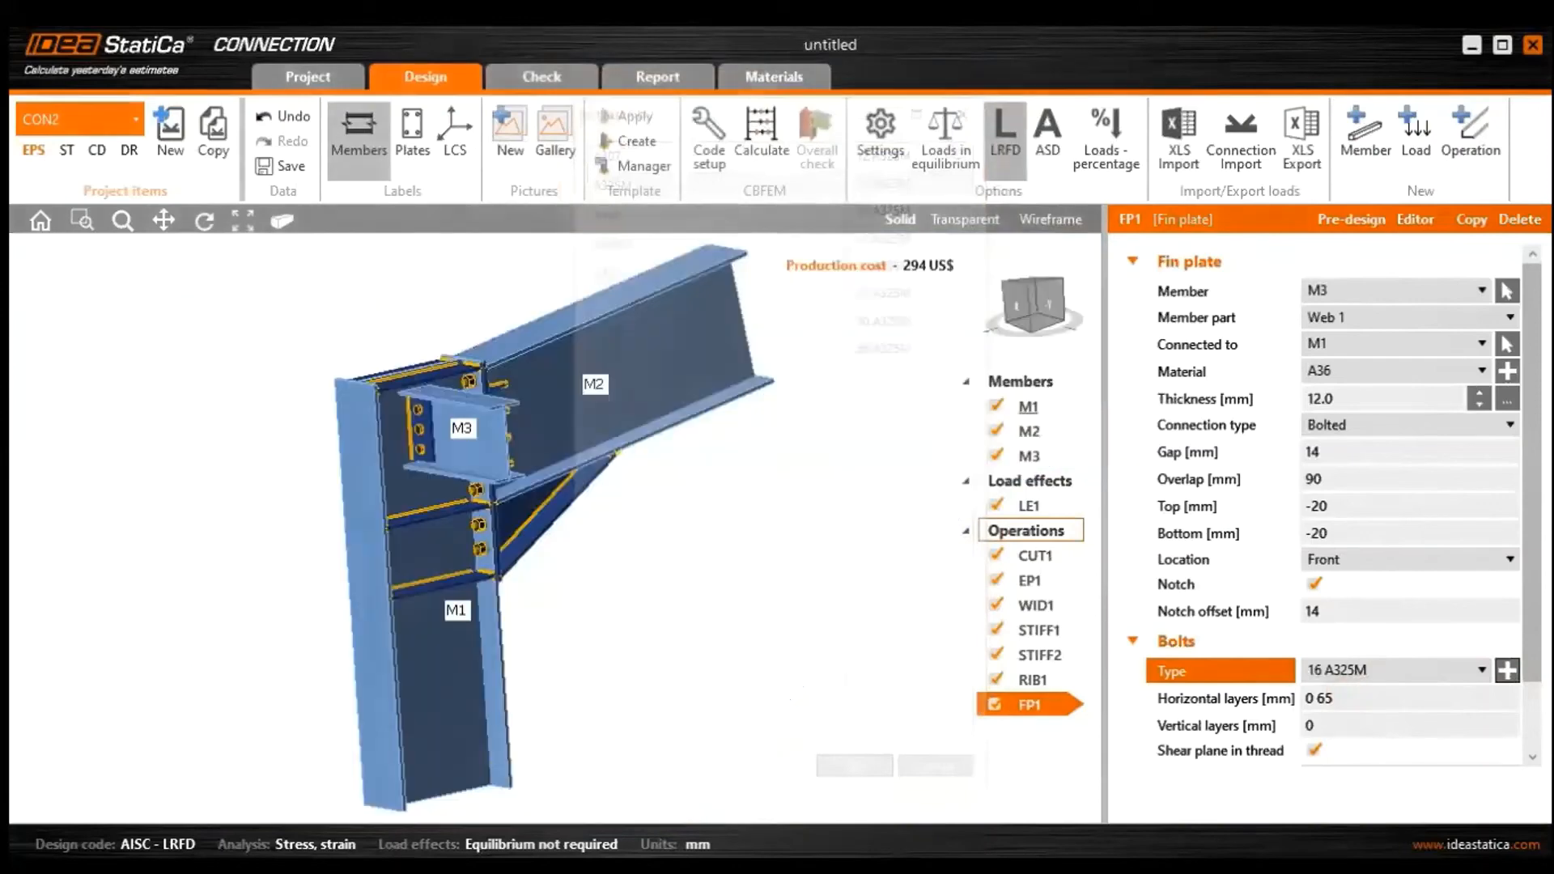
scroll(476, 425, up, 6)
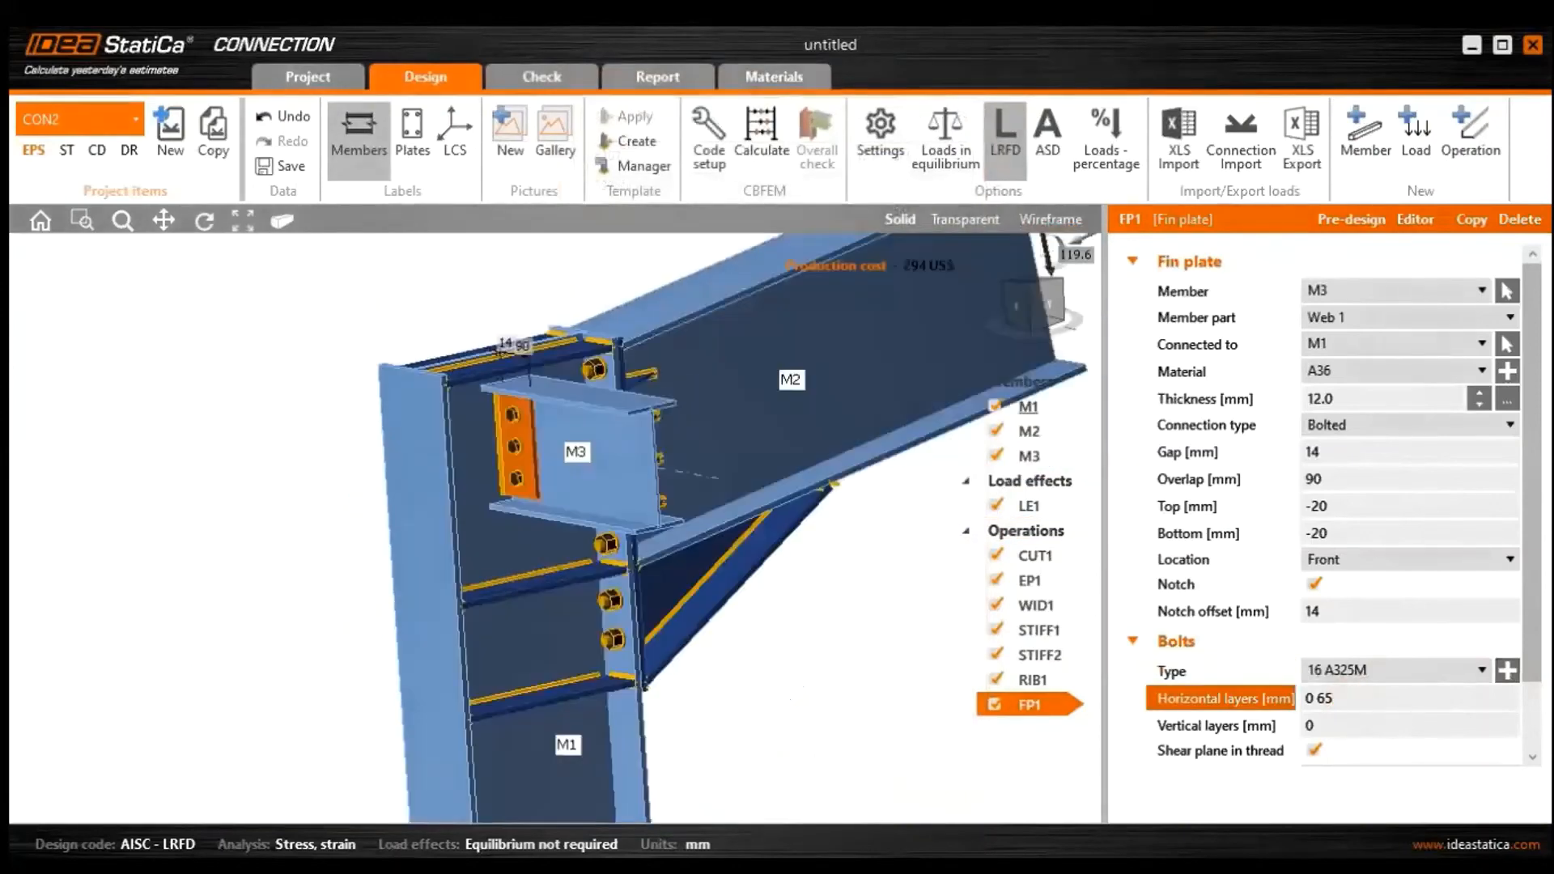
middle_drag(647, 510, 539, 488)
ctrl+middle_drag(544, 584, 409, 627)
scroll(574, 607, down, 3)
mouse_move(688, 502)
ctrl+middle_down()
mouse_move(736, 503)
mouse_move(712, 501)
ctrl+middle_up()
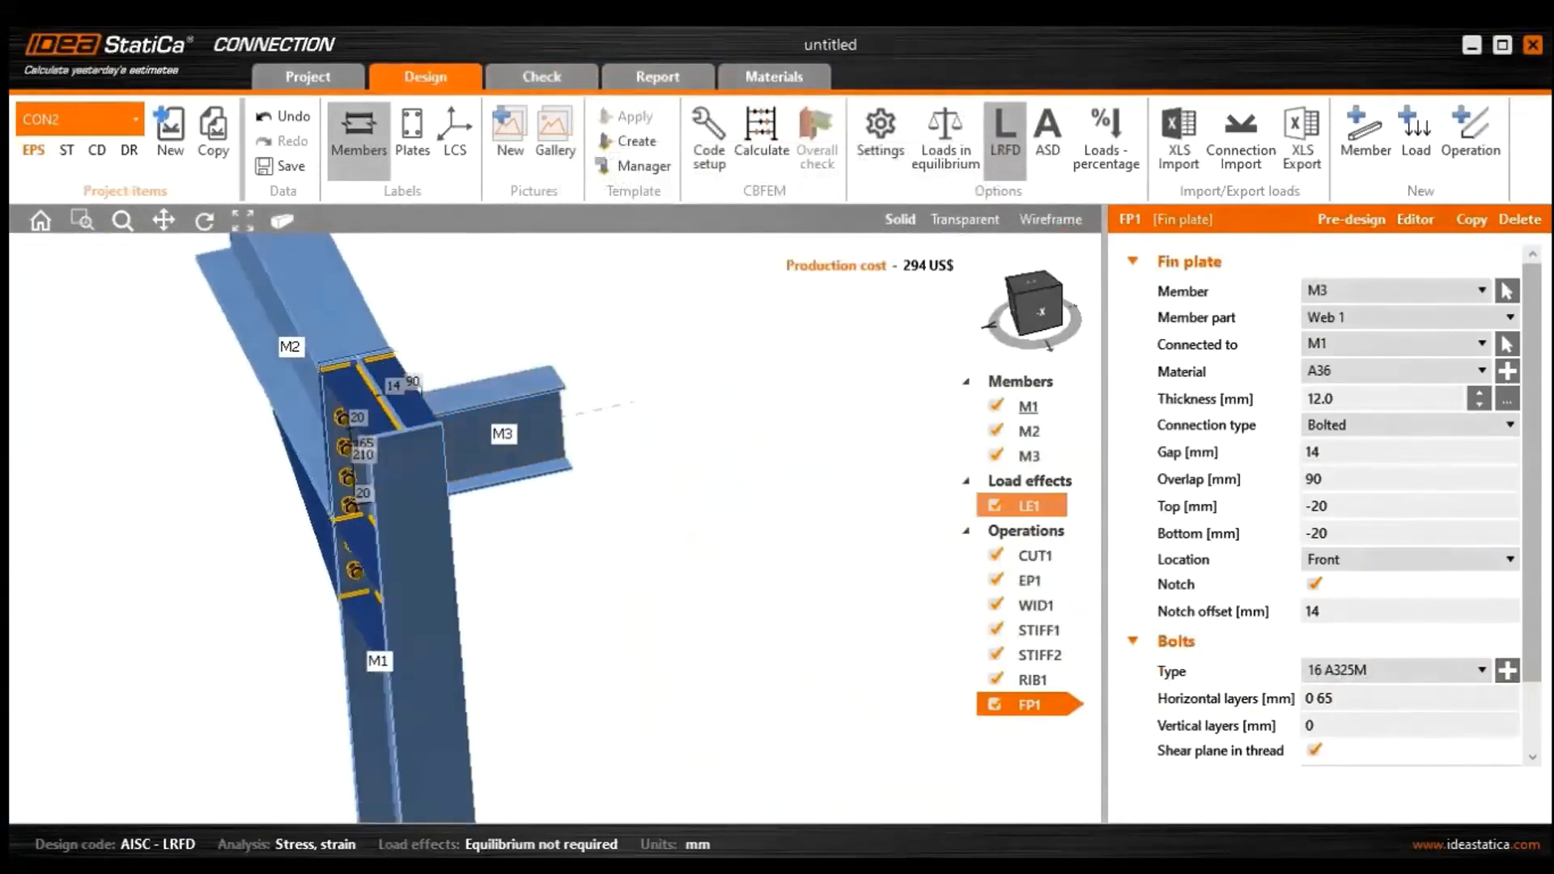
click(1026, 506)
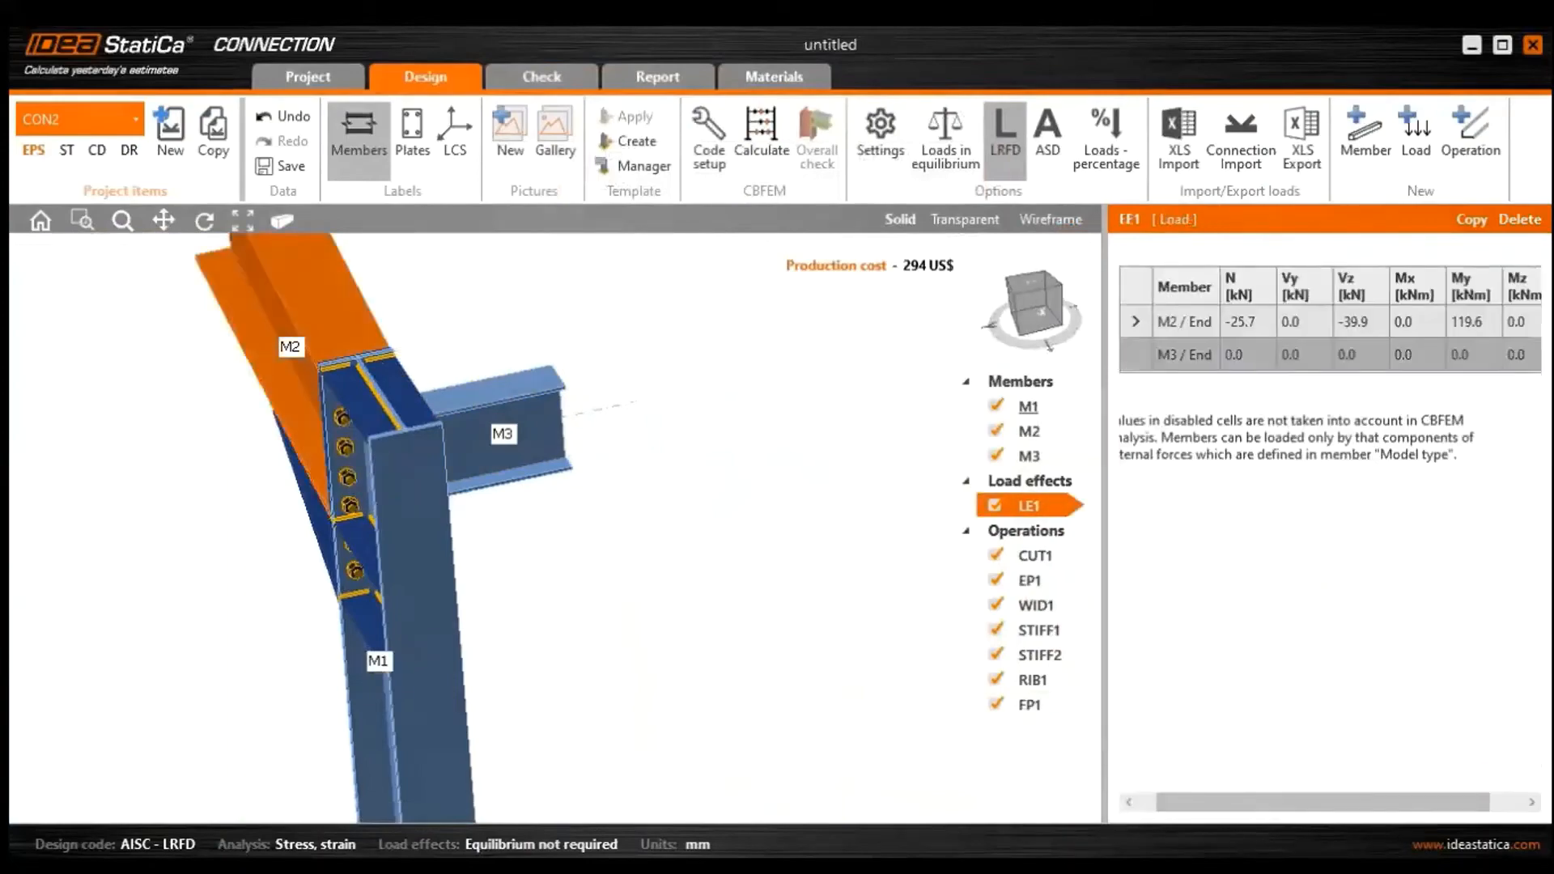
Switch to RISA-3D and read member M18's envelope maximum axial, shear and moment forces
key(alt+Tab)
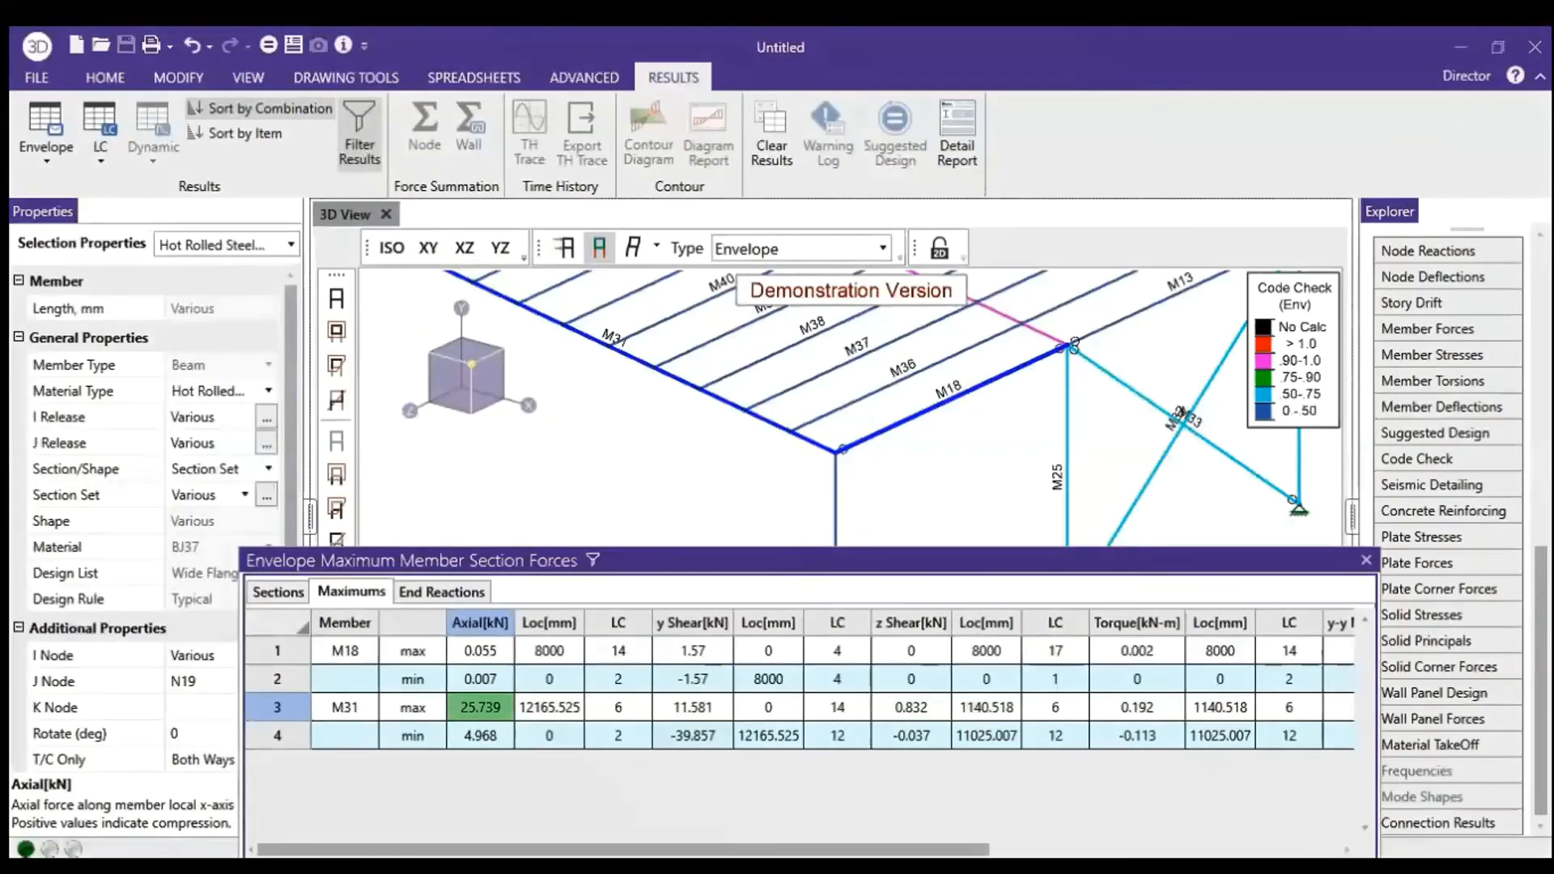
click(345, 650)
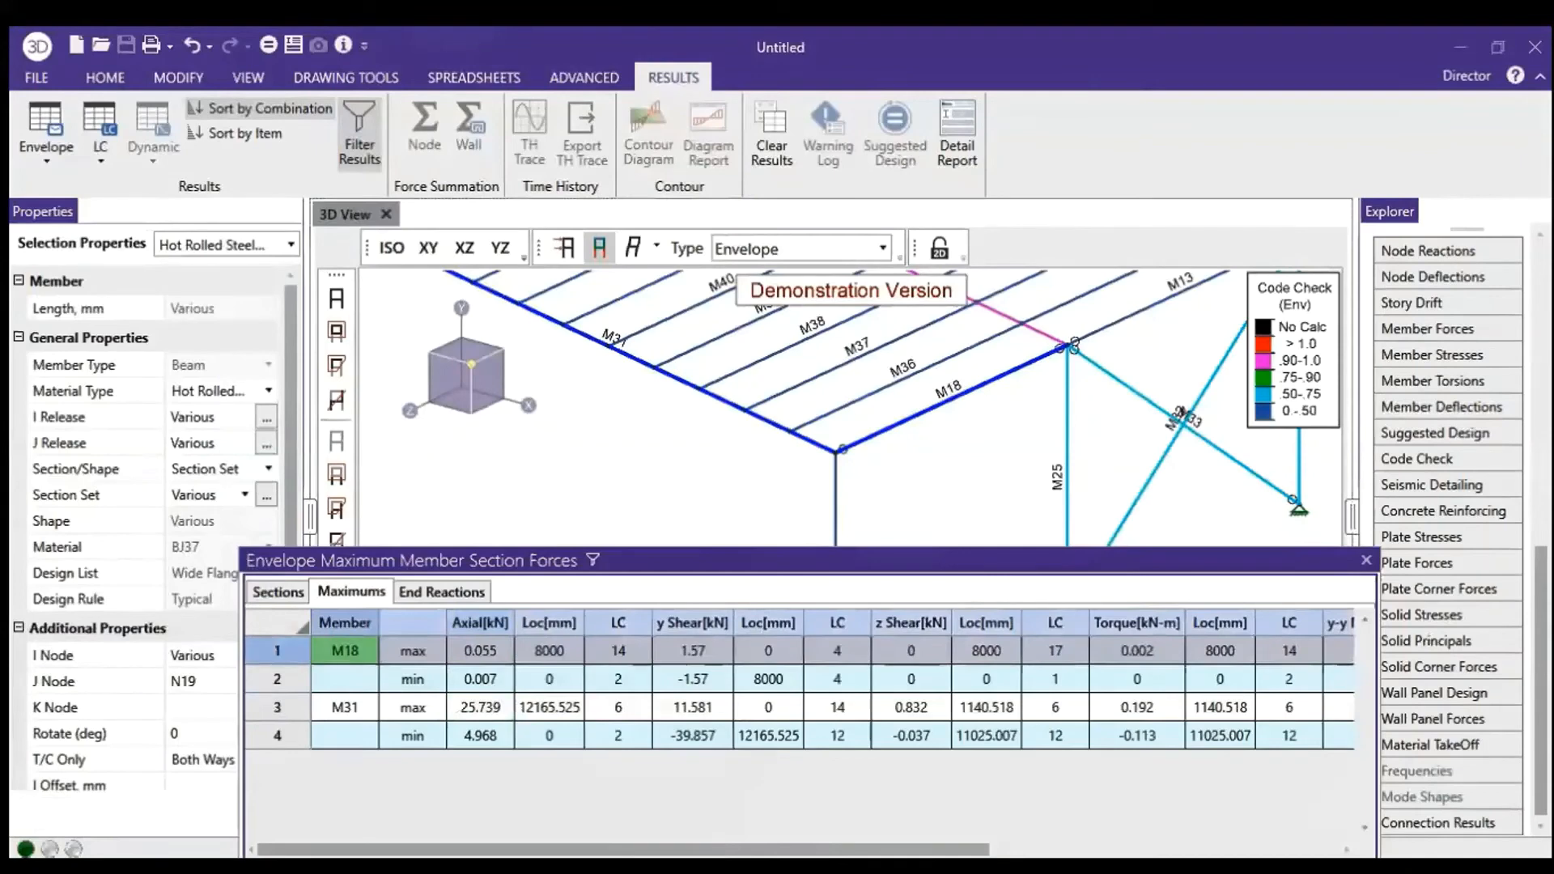
drag(767, 848, 1118, 848)
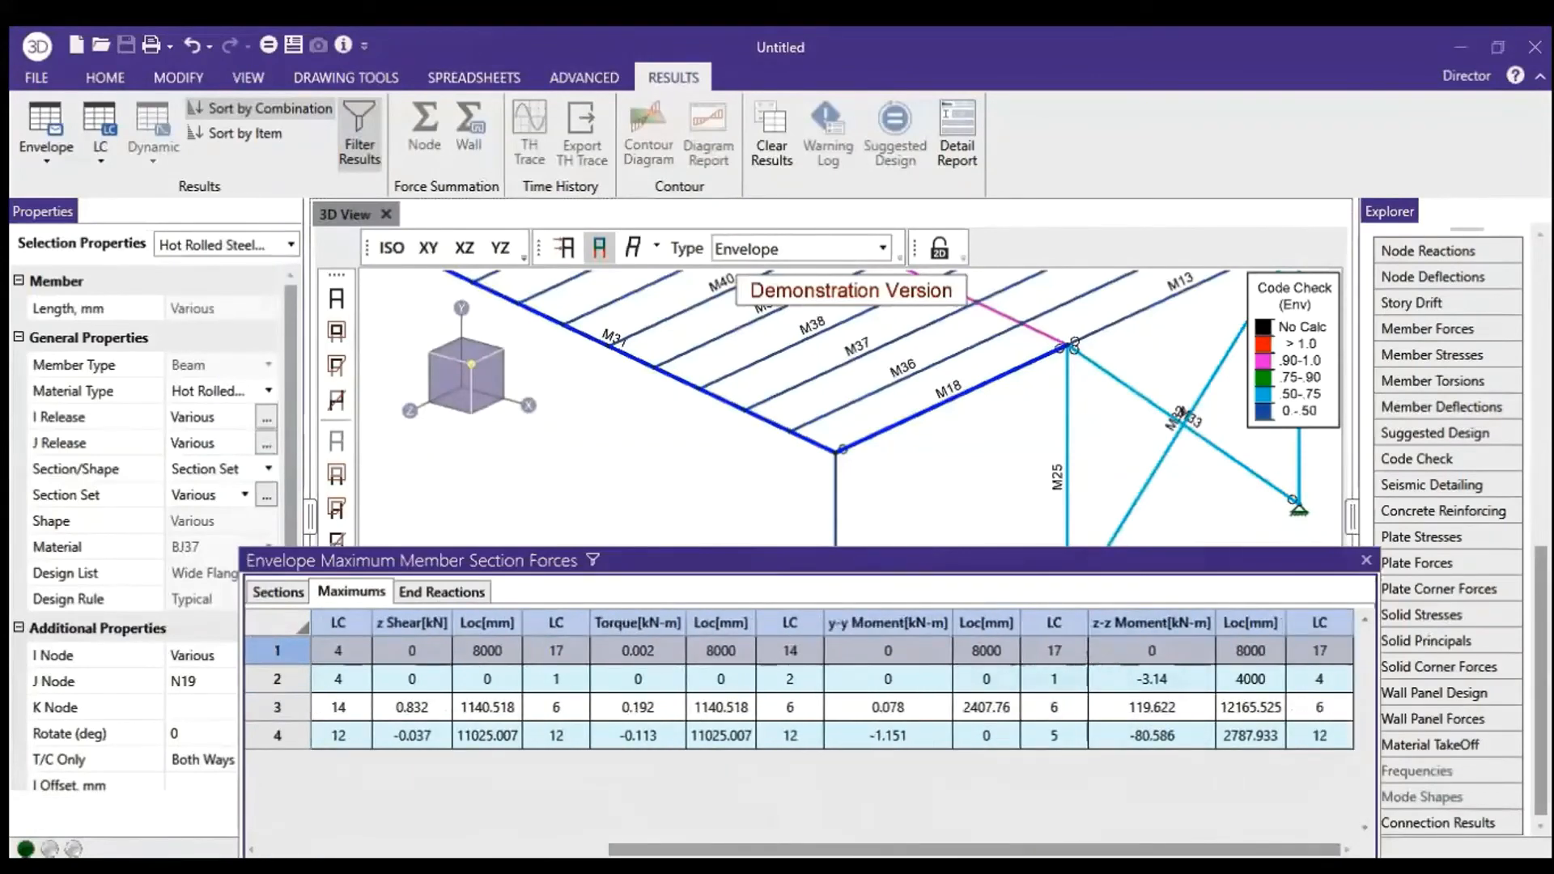
scroll(800, 696, left, 10)
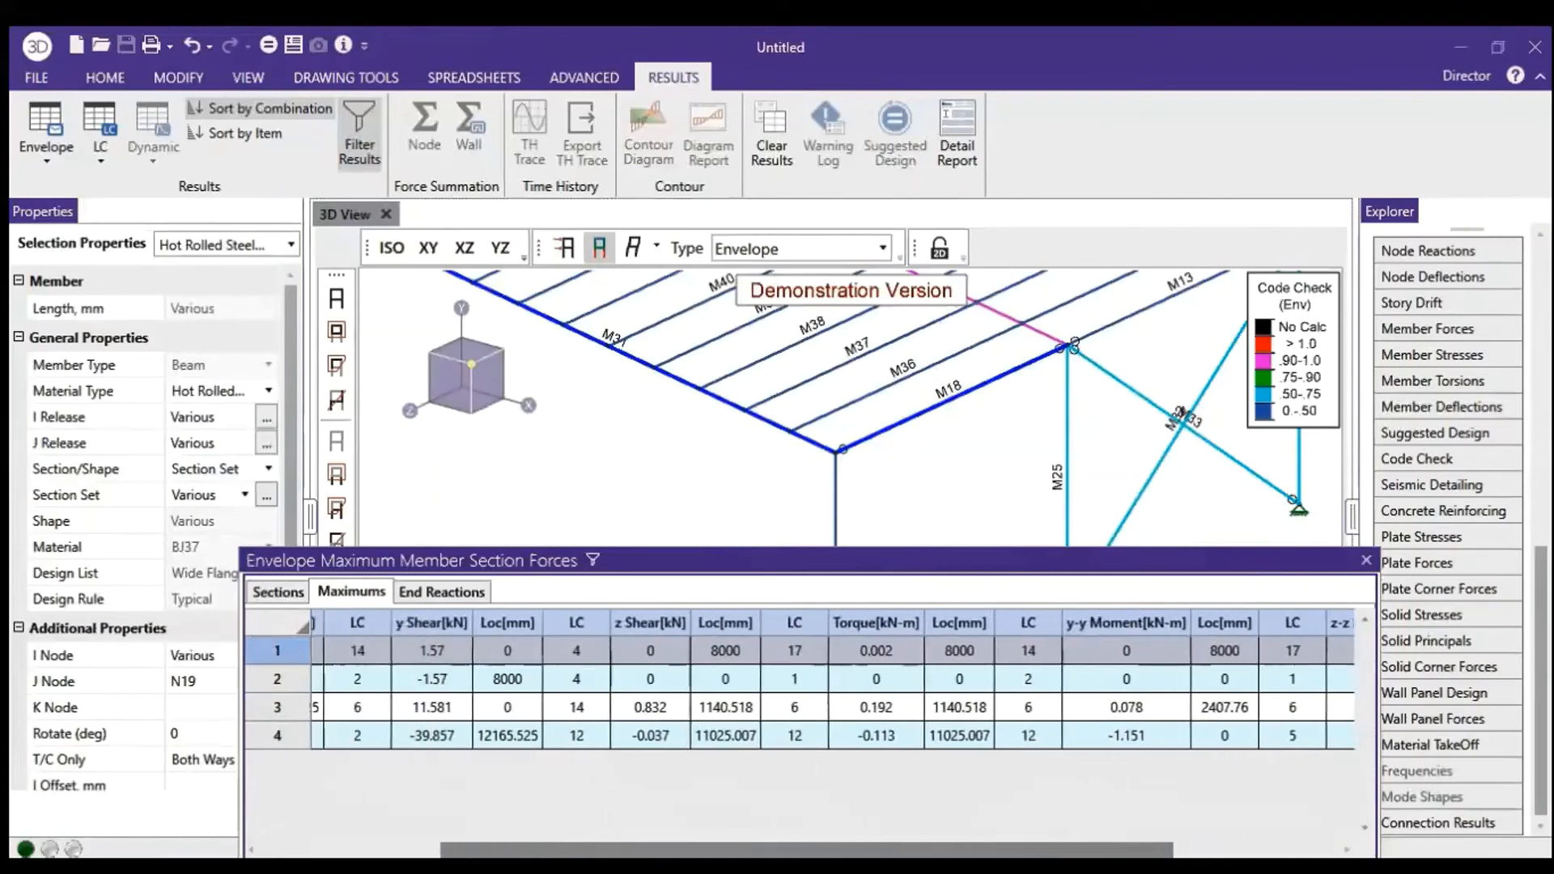
drag(938, 236, 1041, 517)
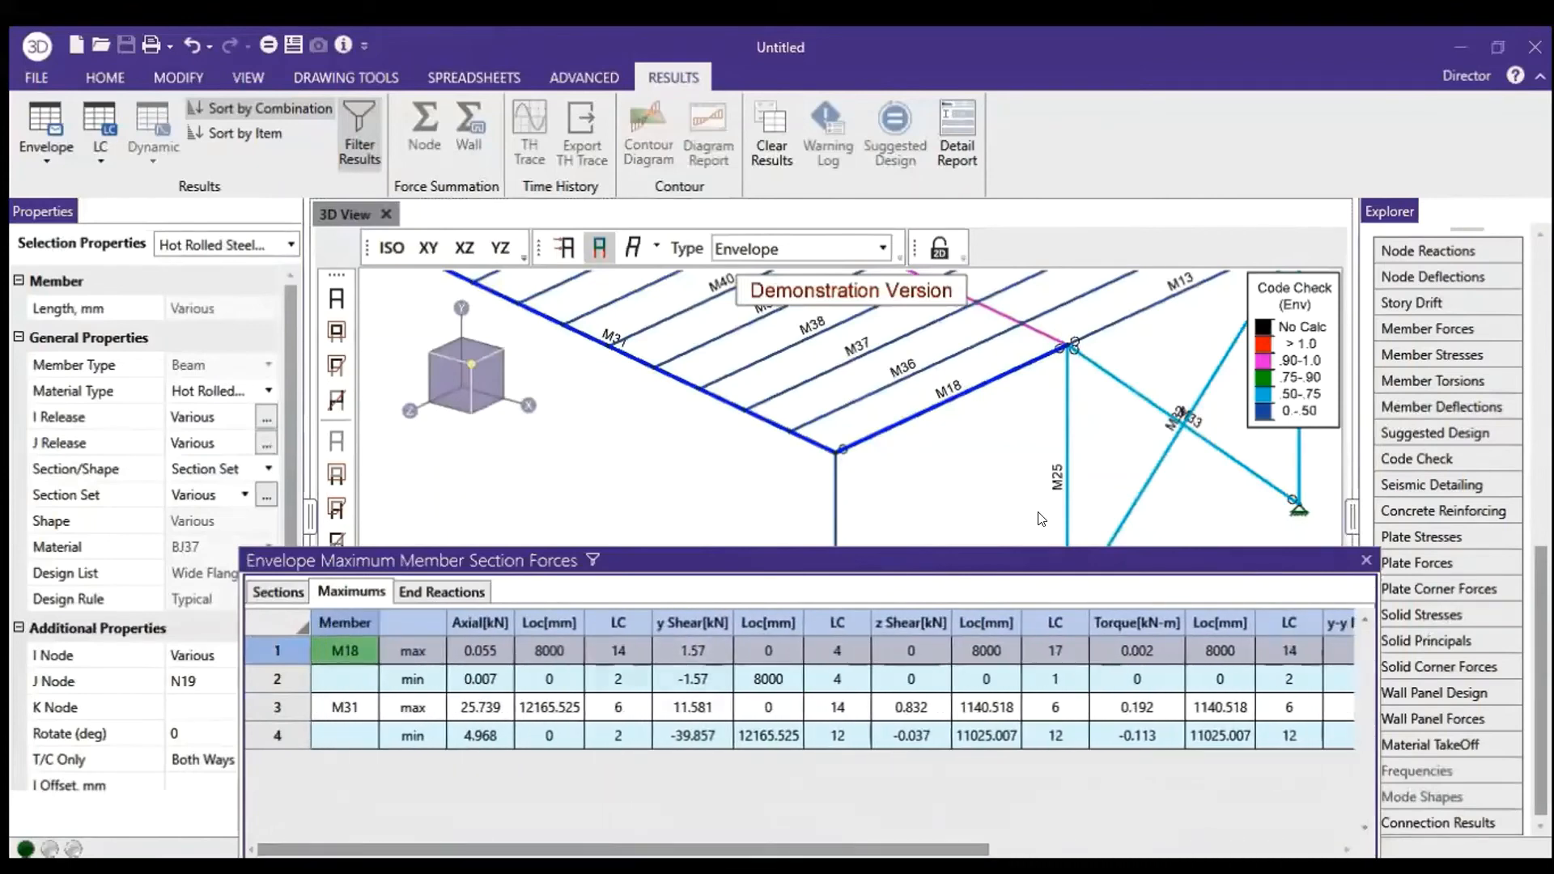
click(679, 649)
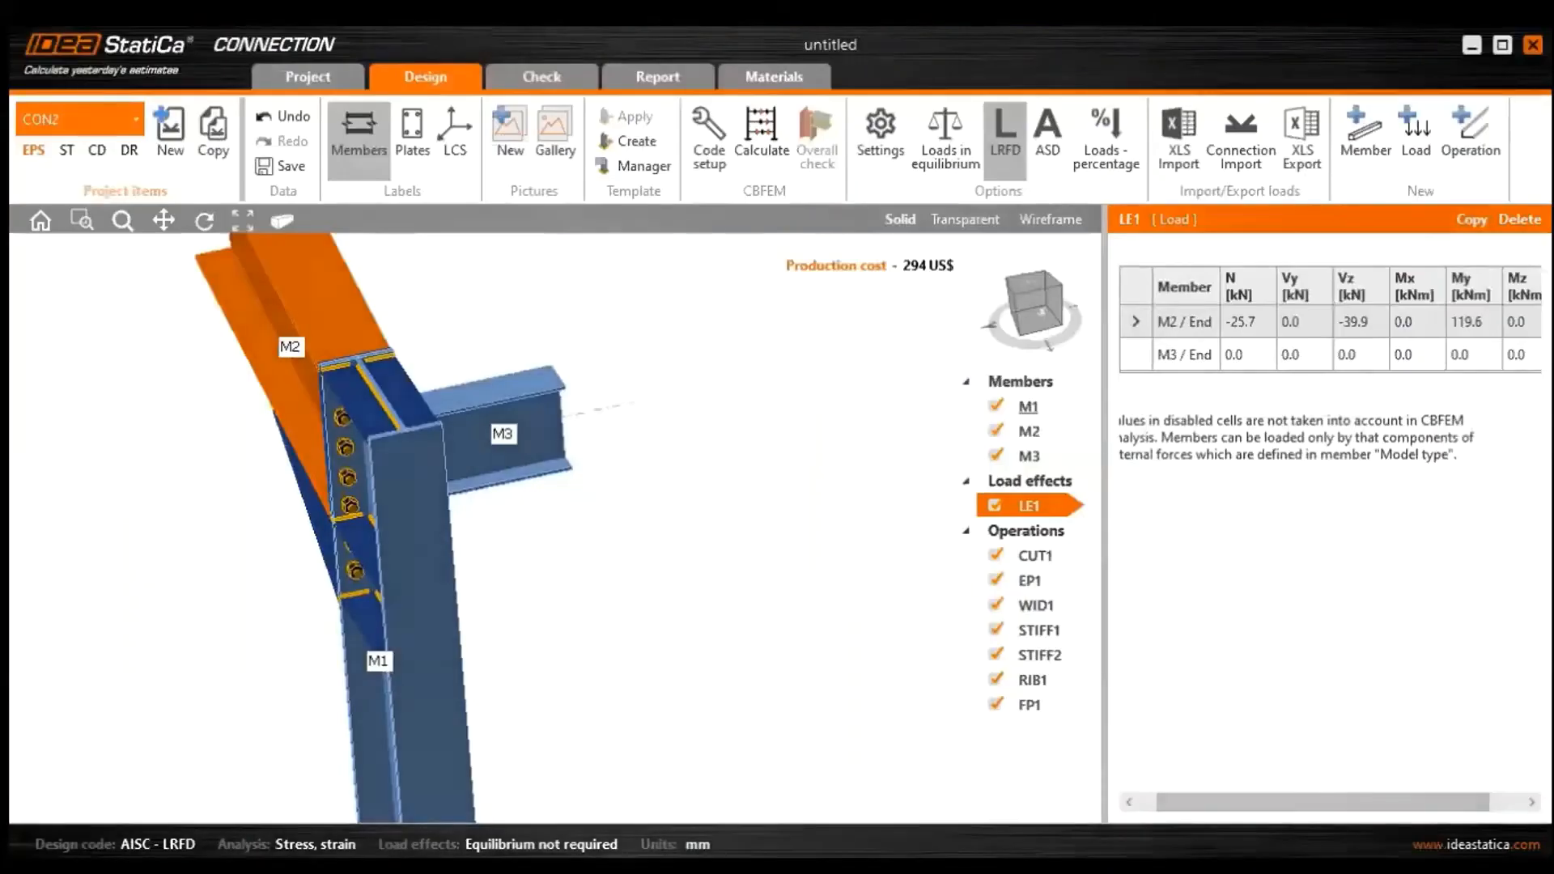
Back in IDEA StatiCa, set member M3's end forces in LE1 to N -0.055 kN and Vz -1.57 kN
click(1360, 354)
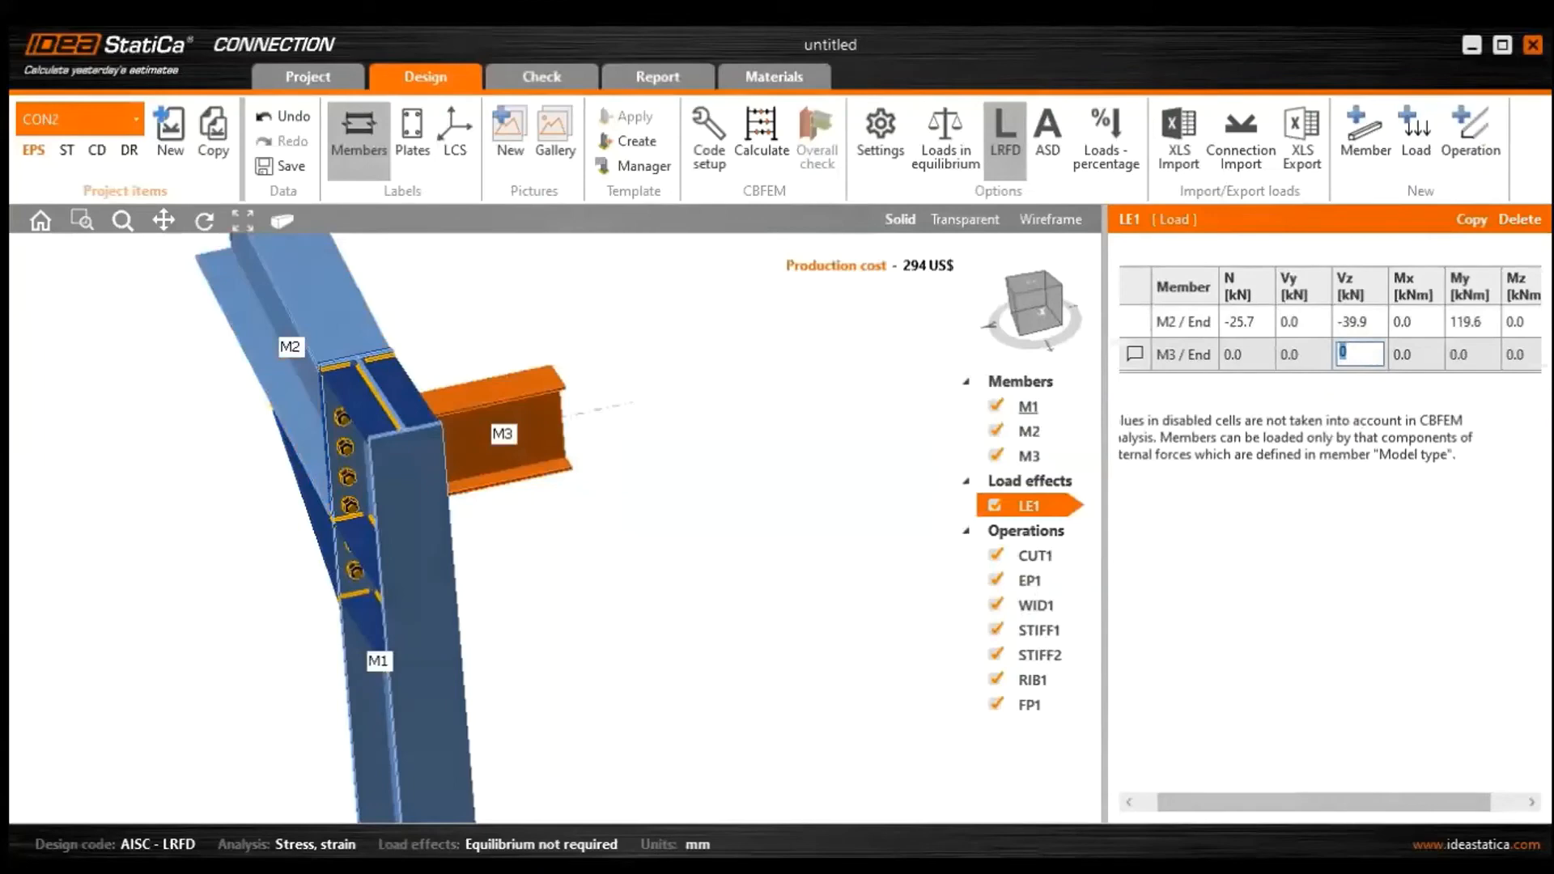
text(1.57)
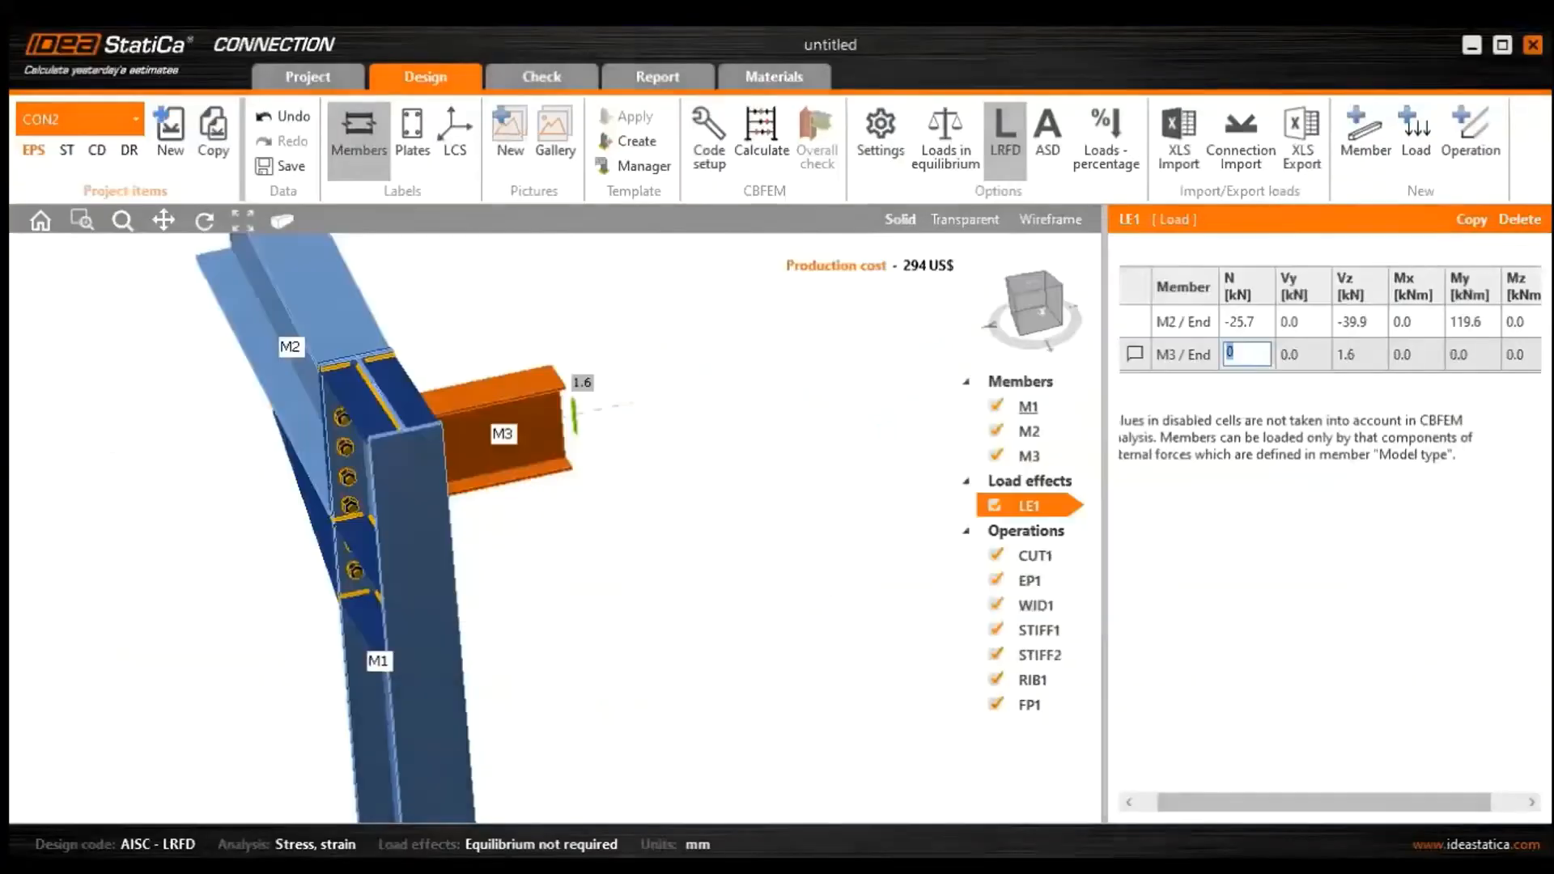
text(0.055)
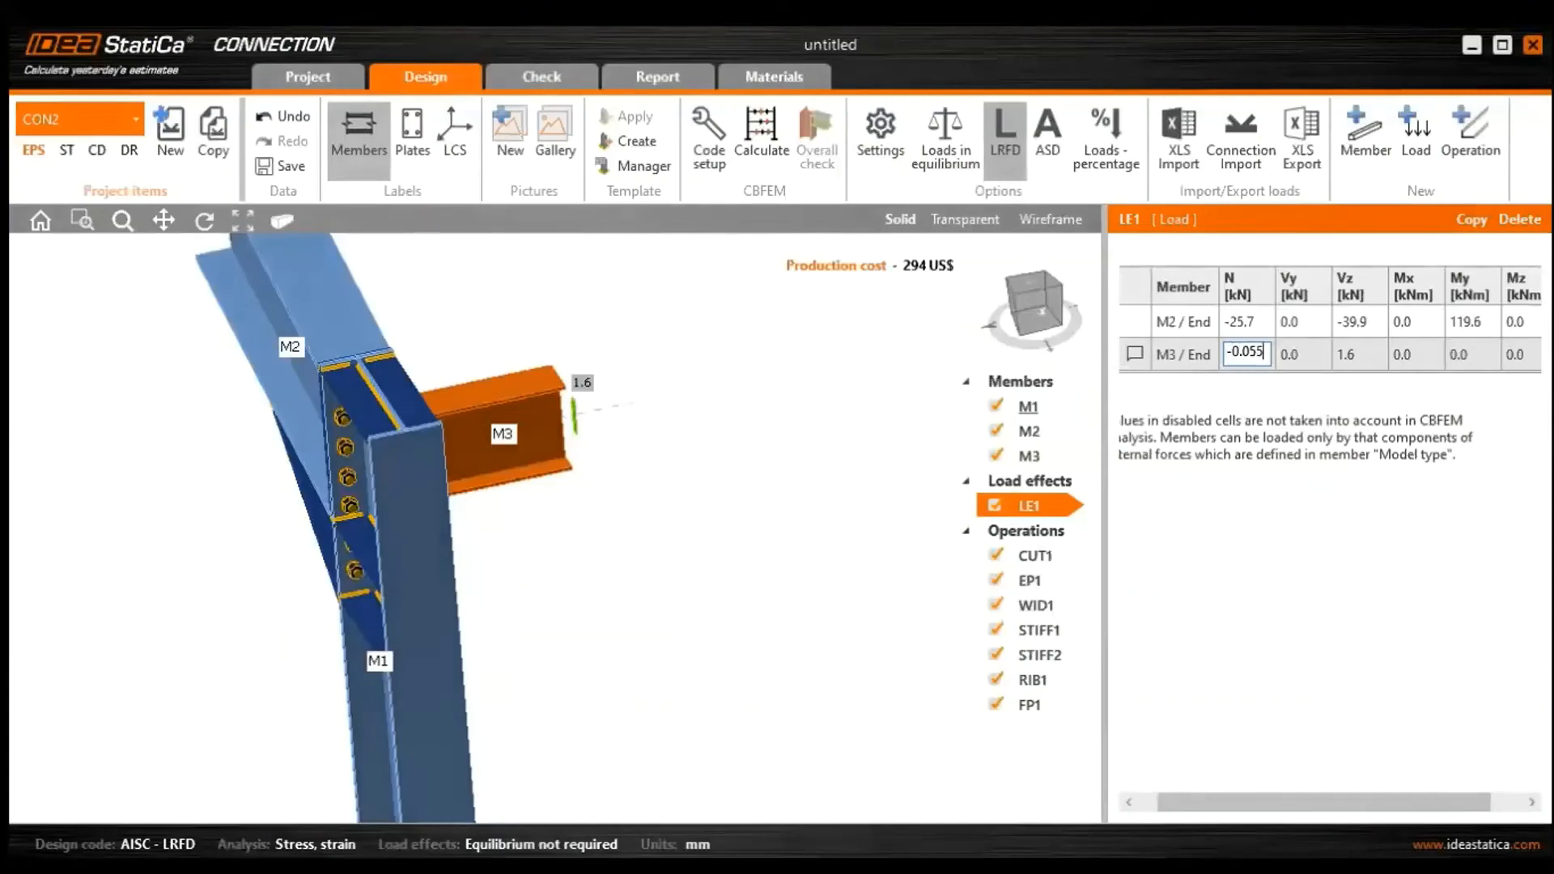
click(1346, 353)
click(1344, 351)
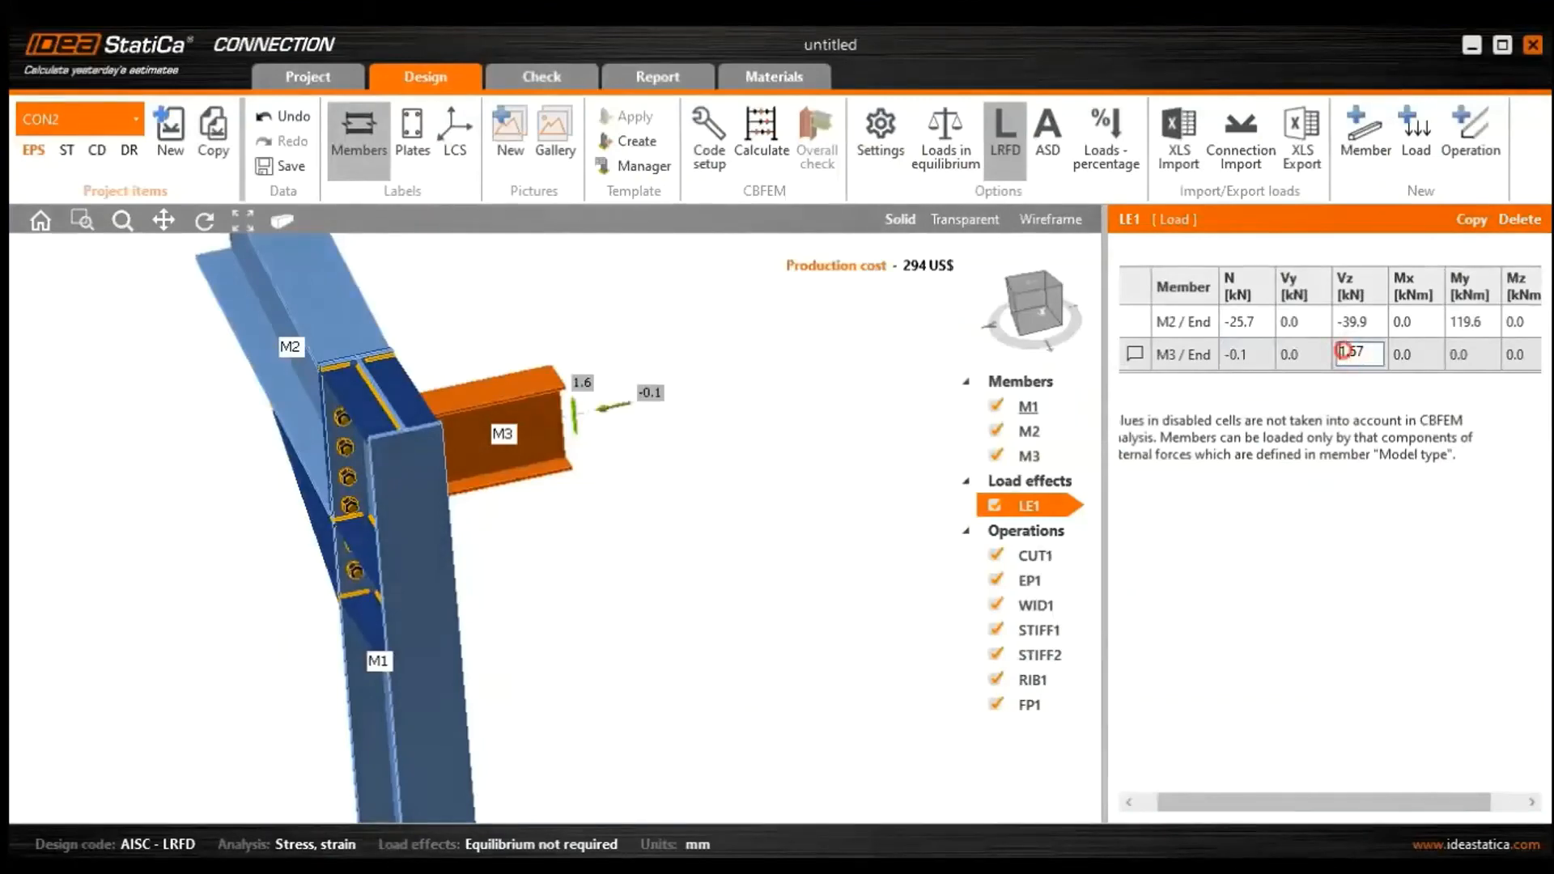
text(-)
click(1229, 356)
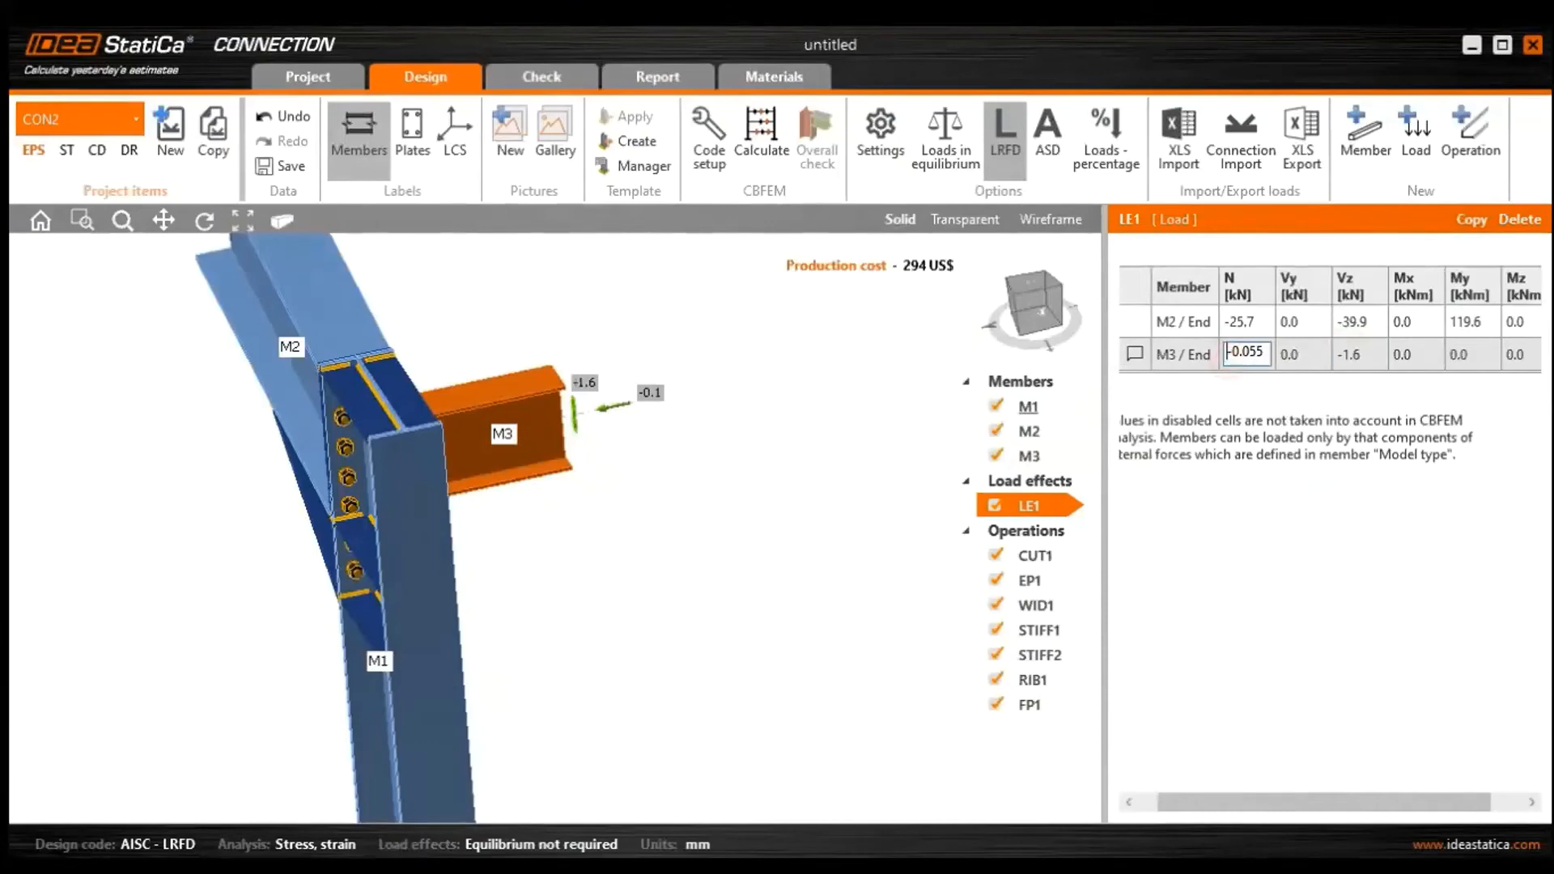
scroll(548, 433, up, 4)
key(Return)
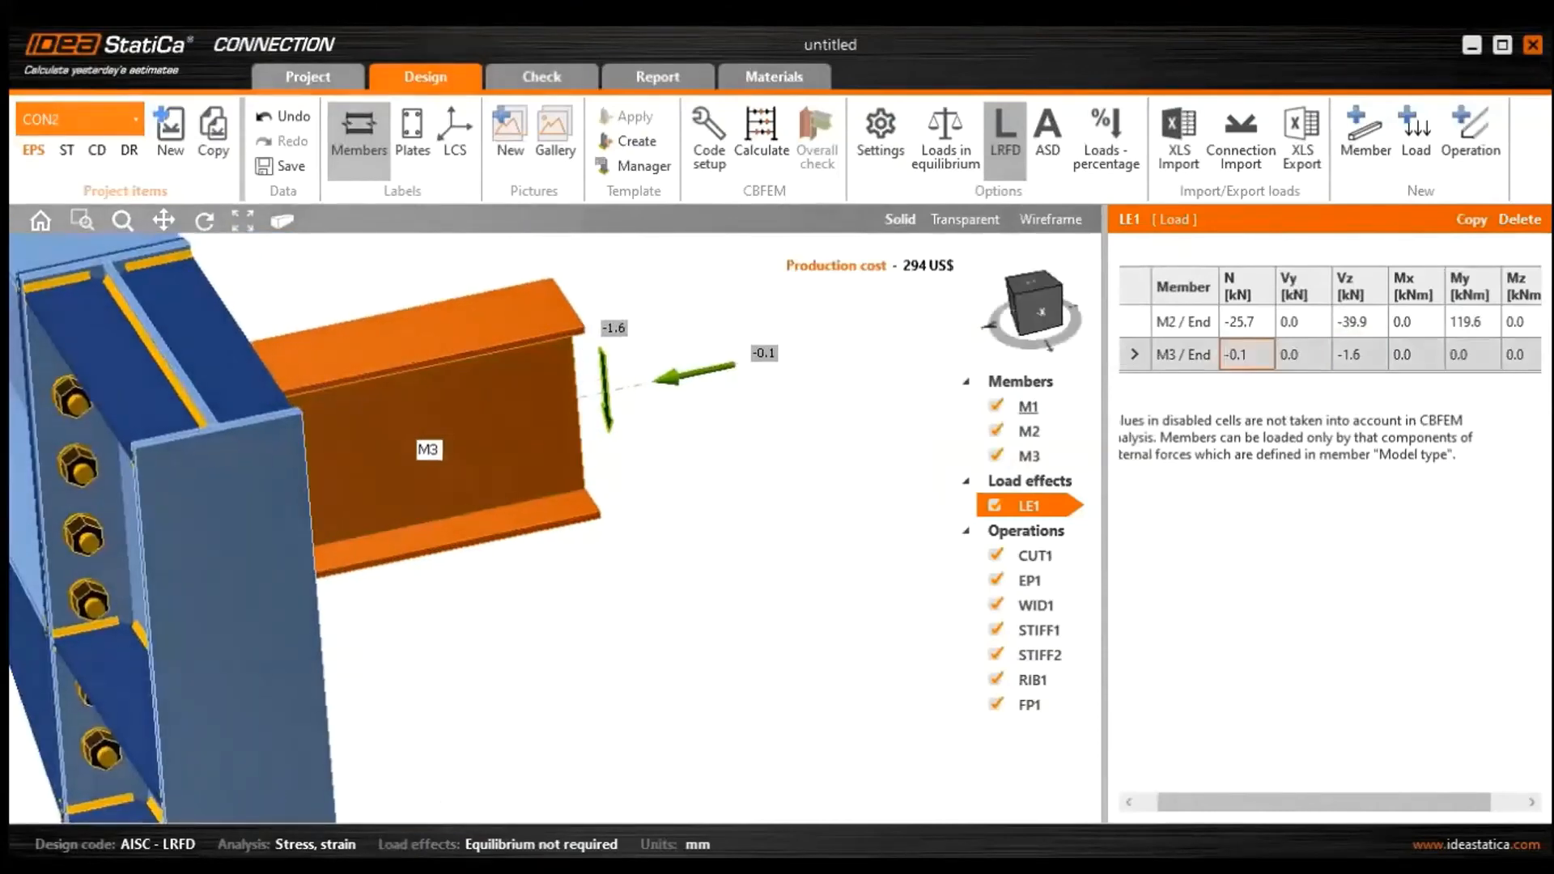
Check the load arrows on M2 and M3 in the model and calculate connection CON2
ctrl+middle_drag(518, 502, 530, 490)
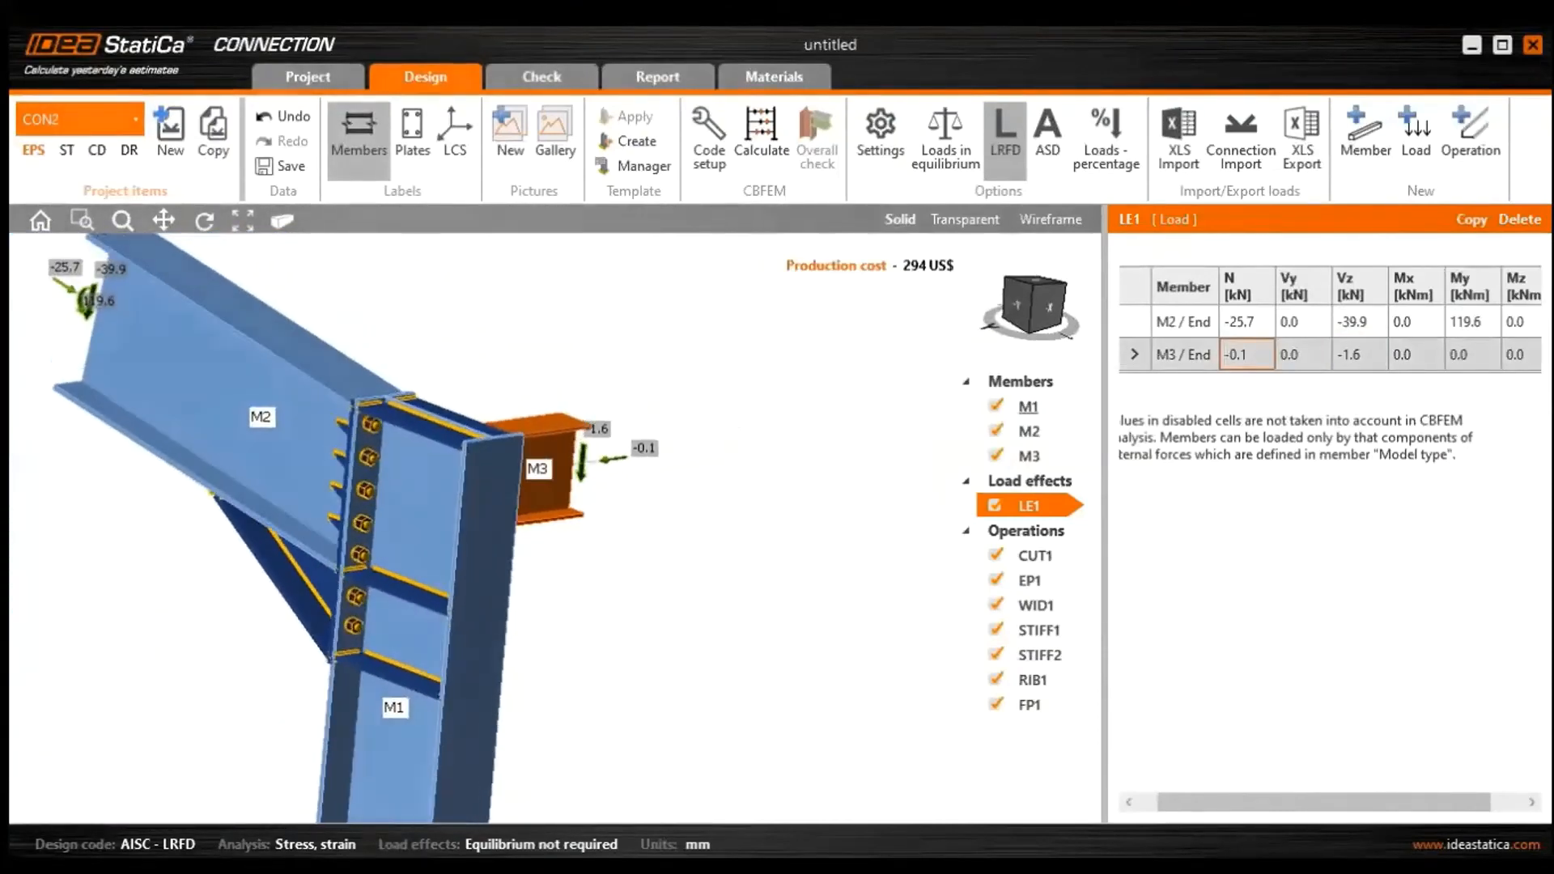
scroll(562, 521, down, 3)
middle_drag(469, 566, 607, 500)
click(1016, 305)
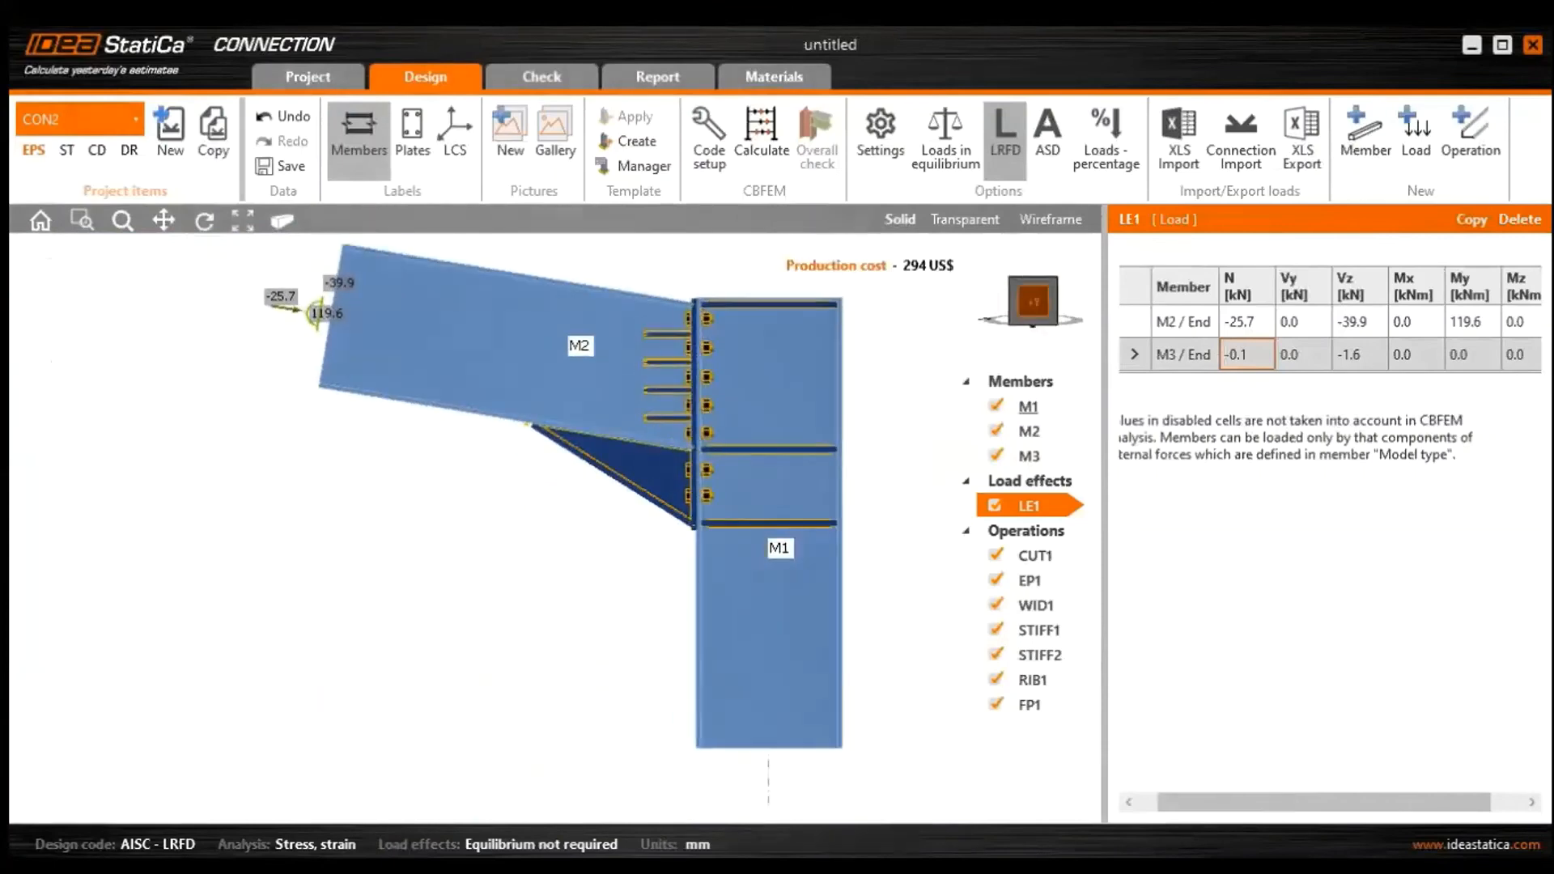
click(1054, 281)
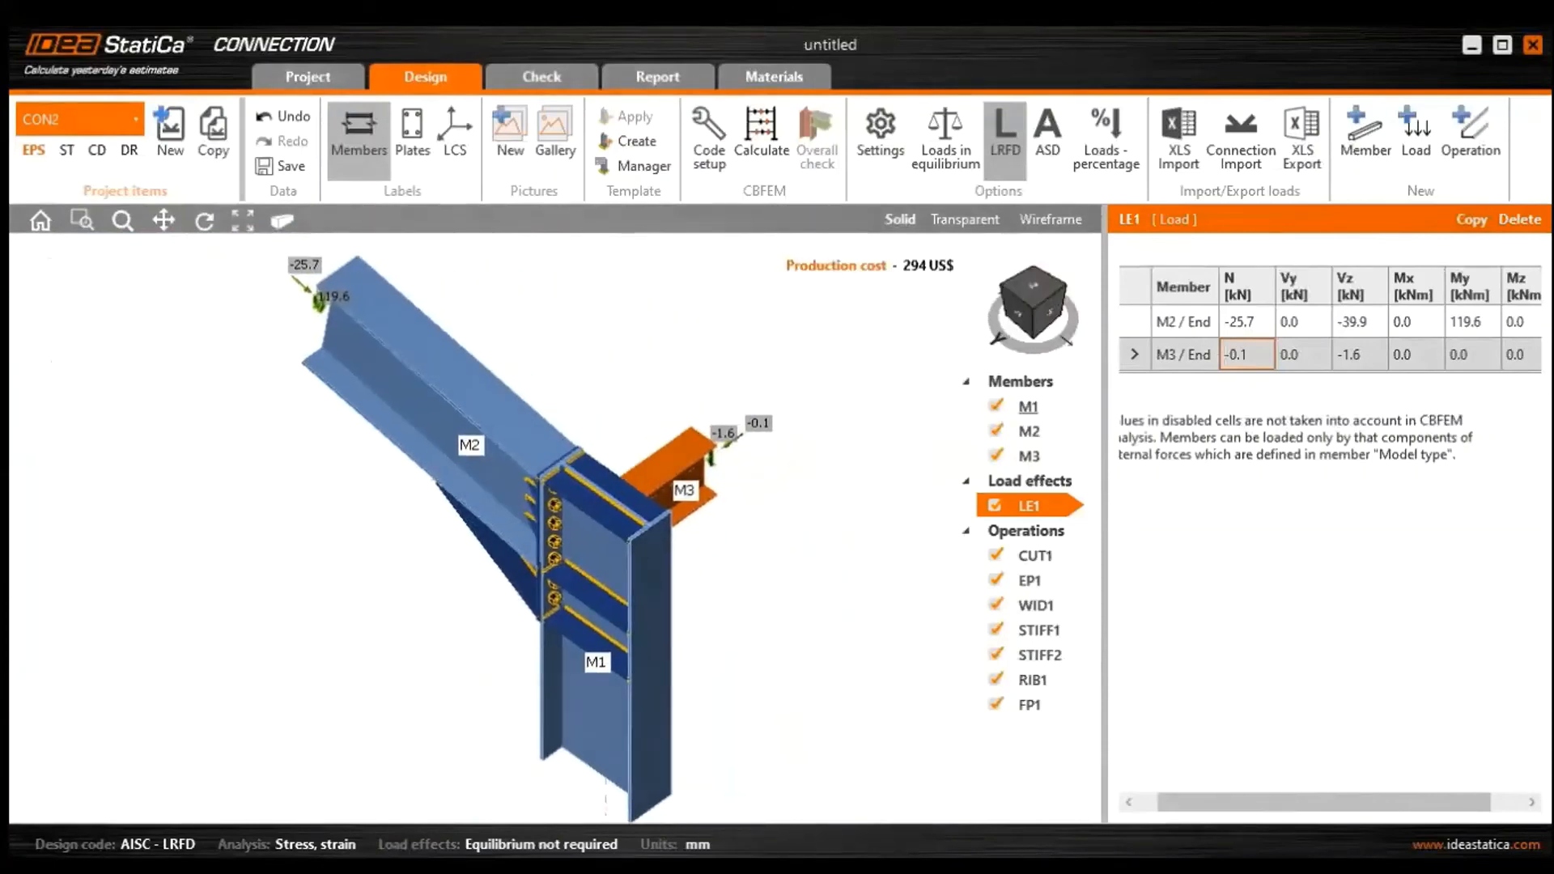
click(761, 134)
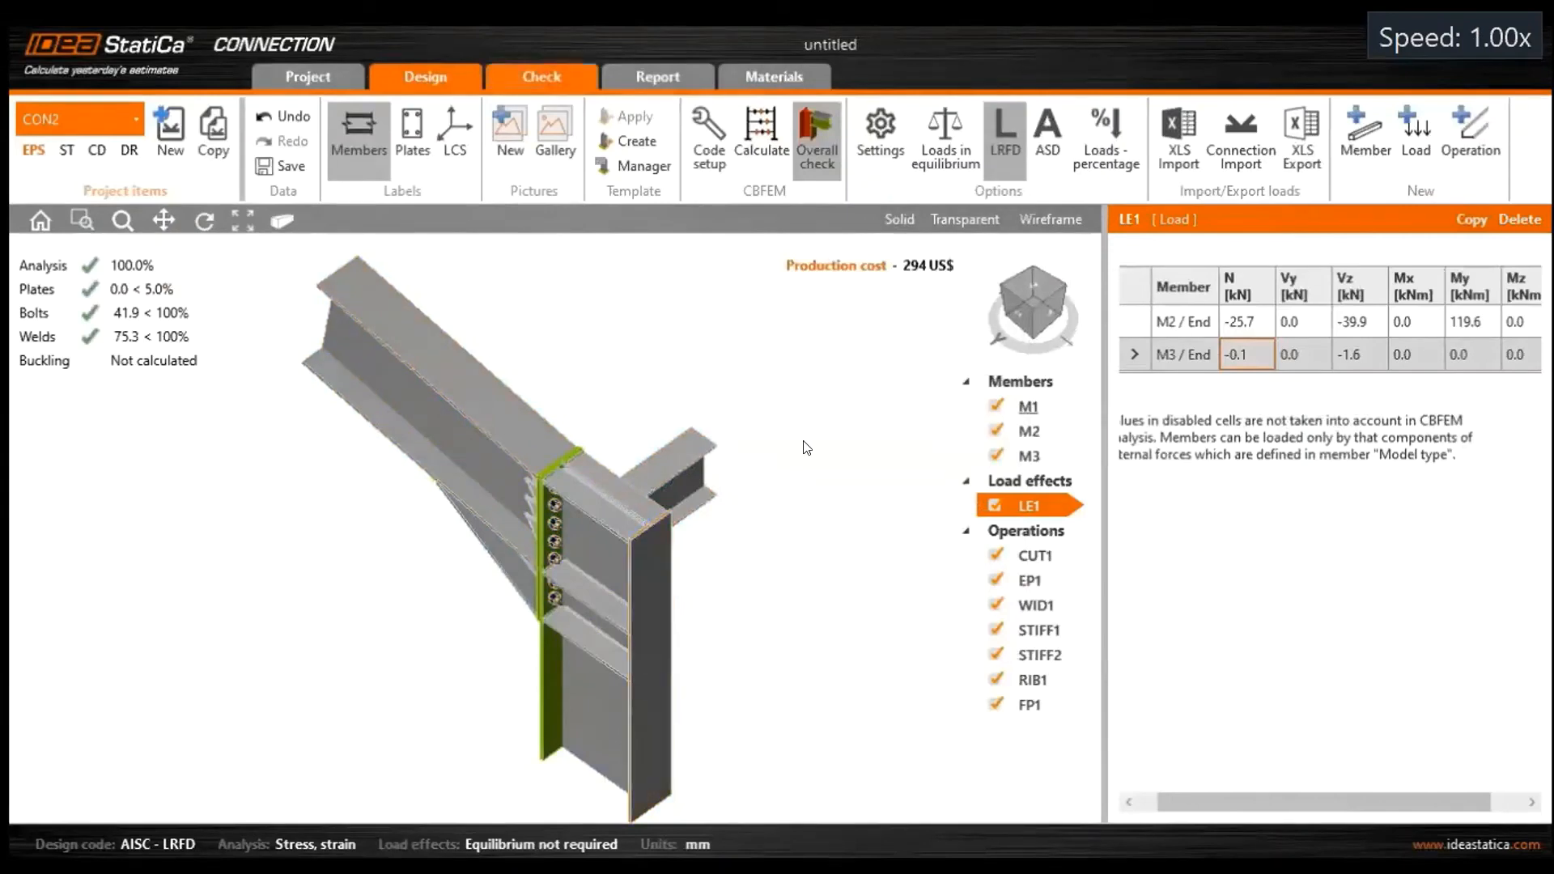
Display the equivalent stress and bolt forces on the deformed model and inspect M3's fin plate joint
middle_drag(385, 407, 300, 408)
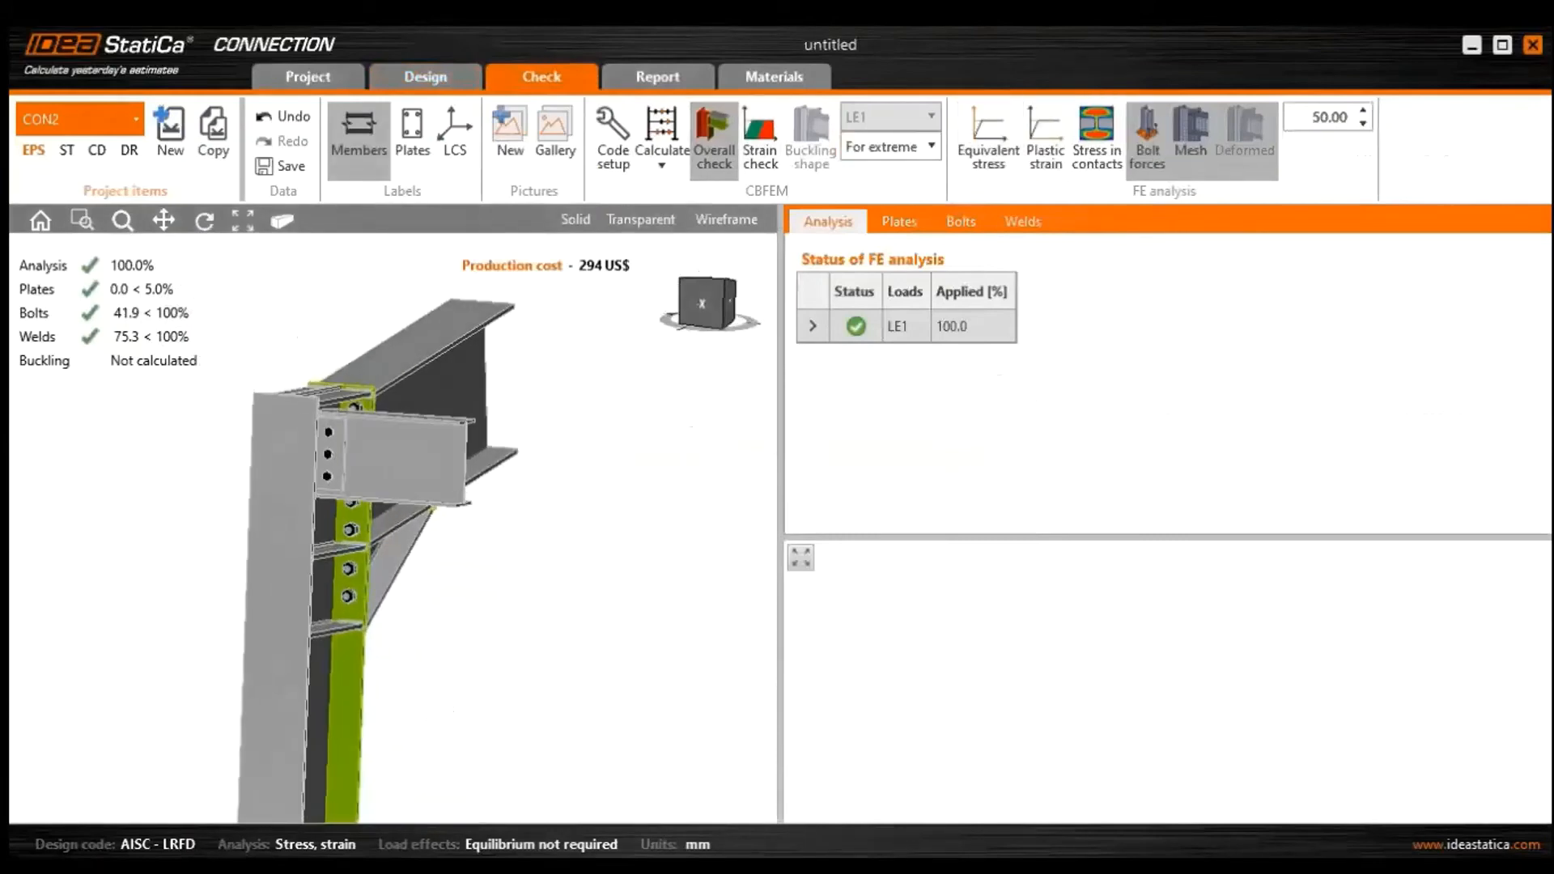
click(988, 143)
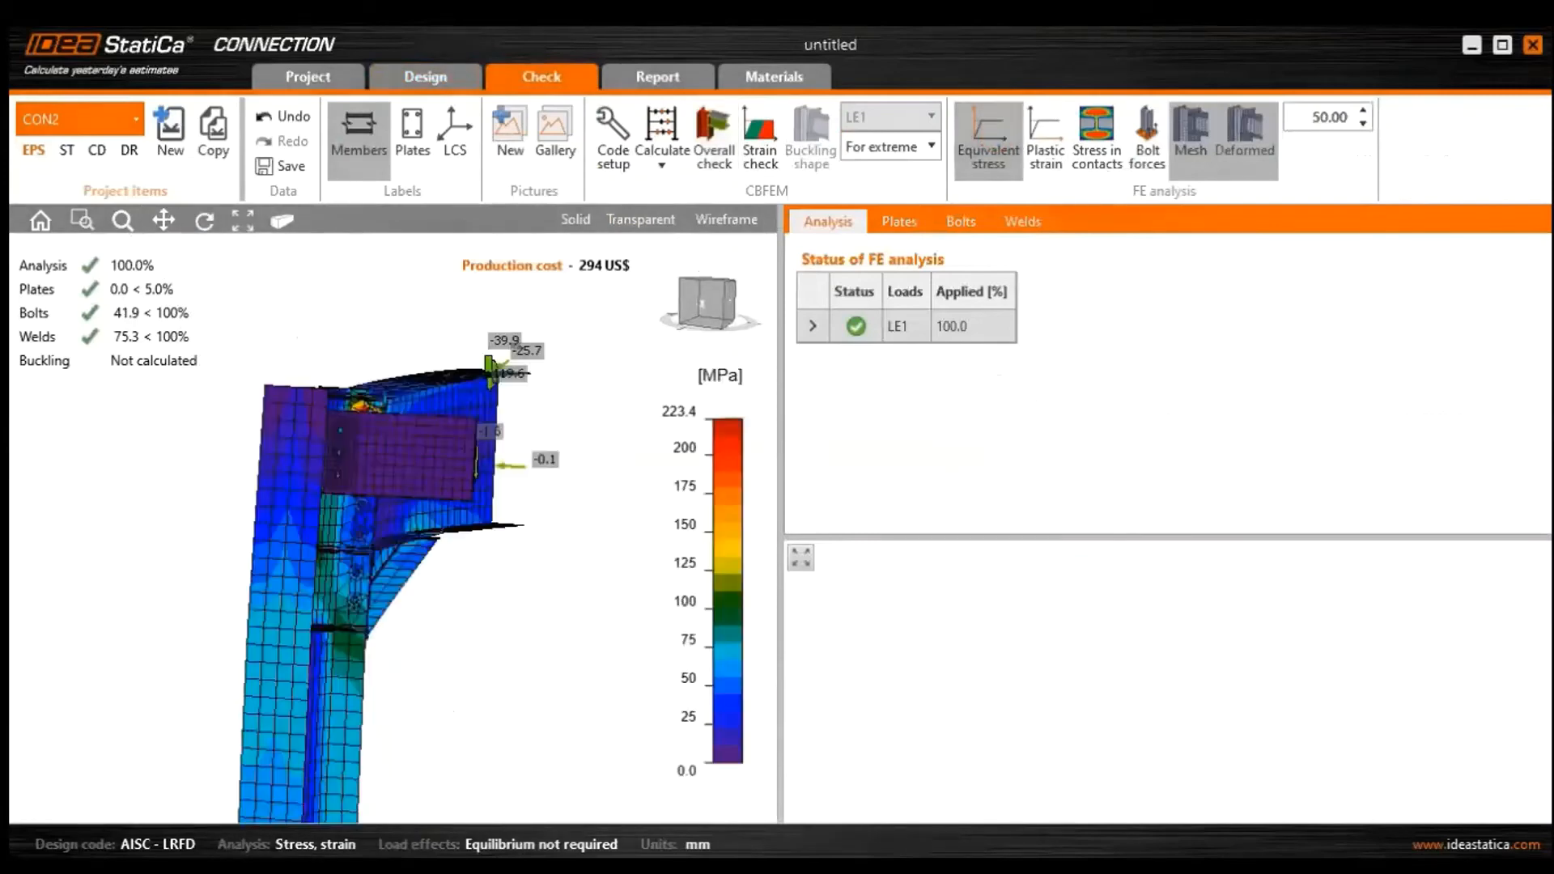
middle_drag(421, 453, 299, 455)
scroll(309, 414, up, 2)
click(1146, 139)
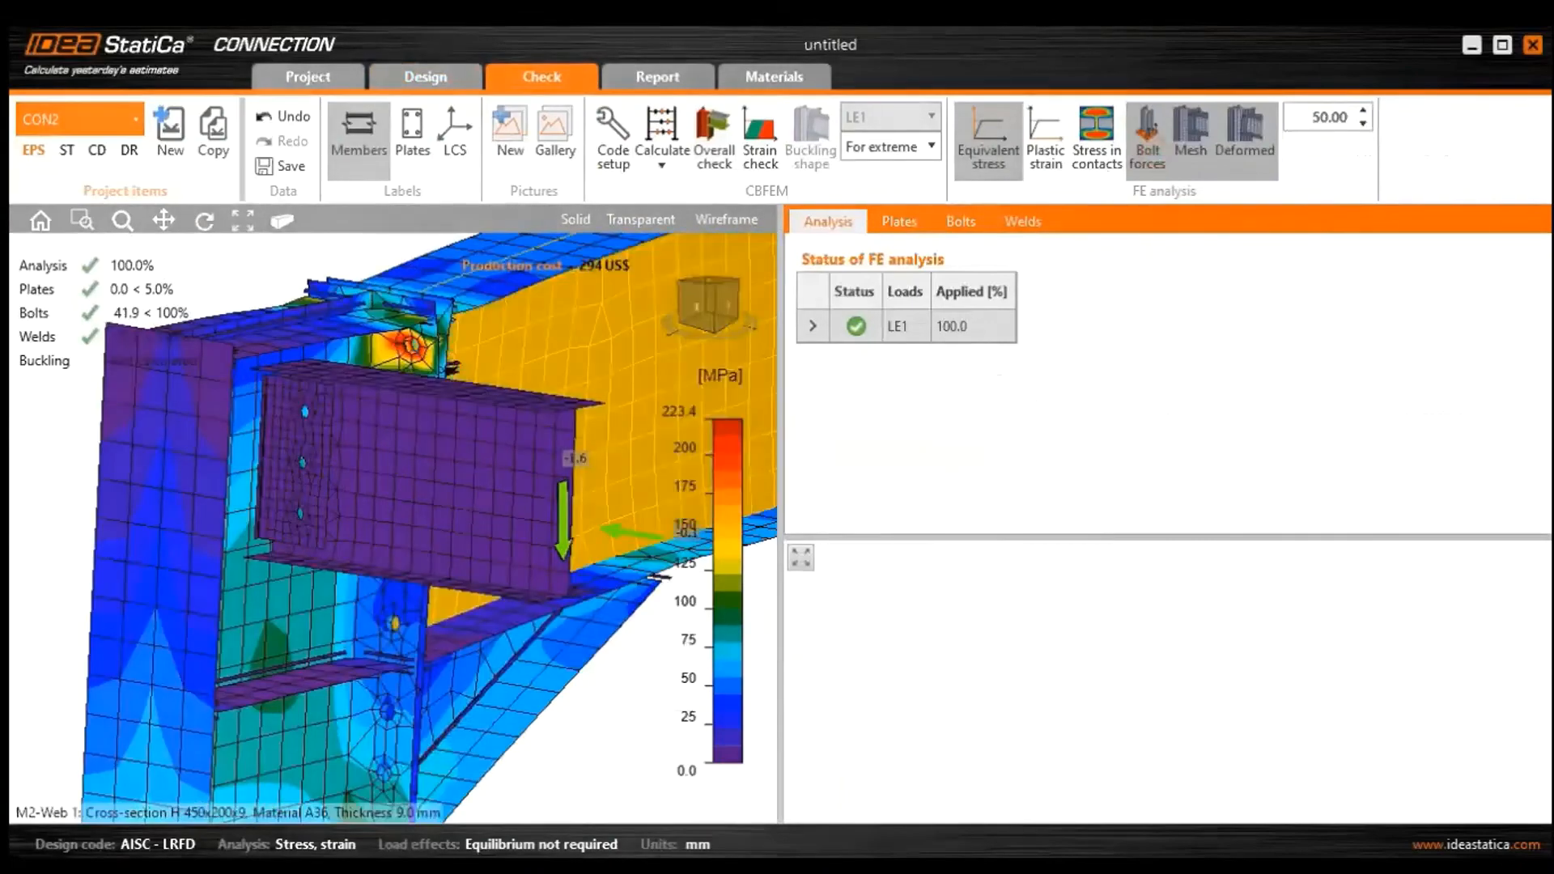
scroll(312, 408, up, 3)
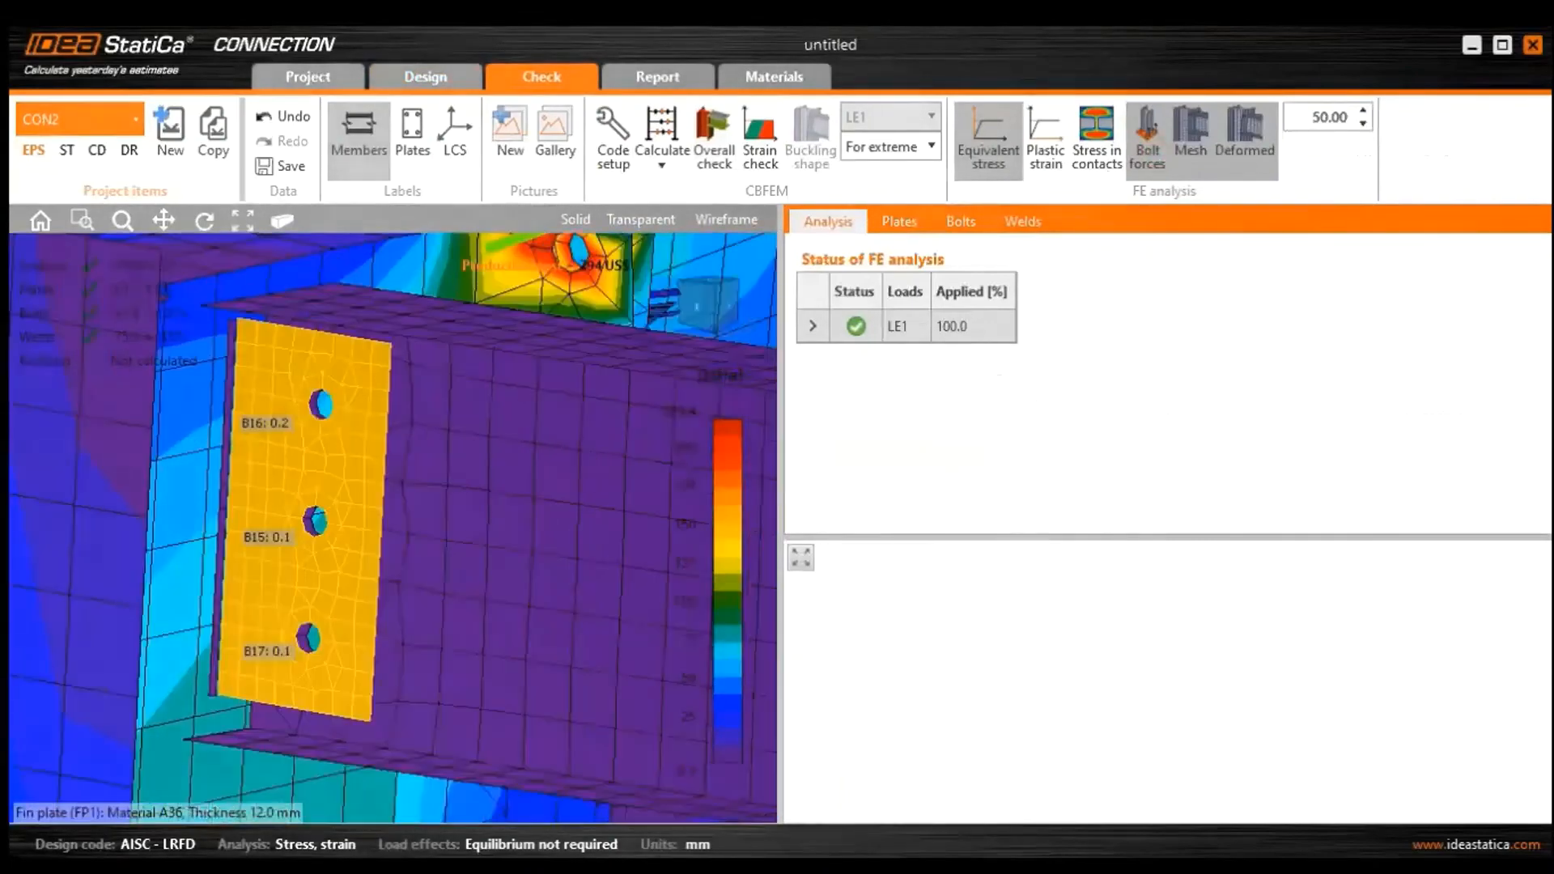
scroll(393, 526, down, 6)
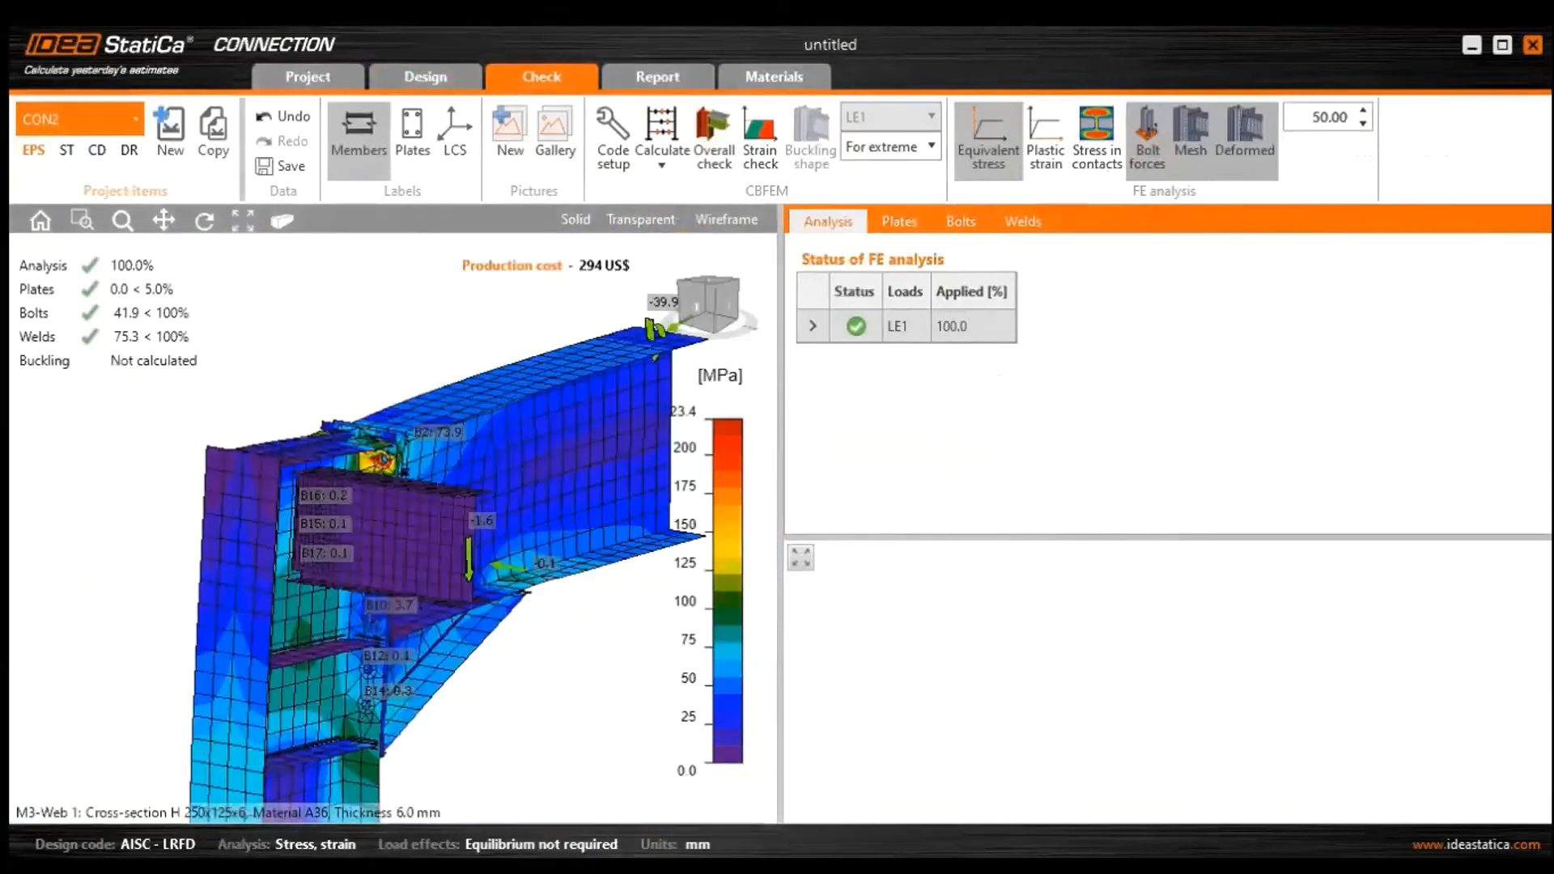
middle_drag(518, 478, 478, 496)
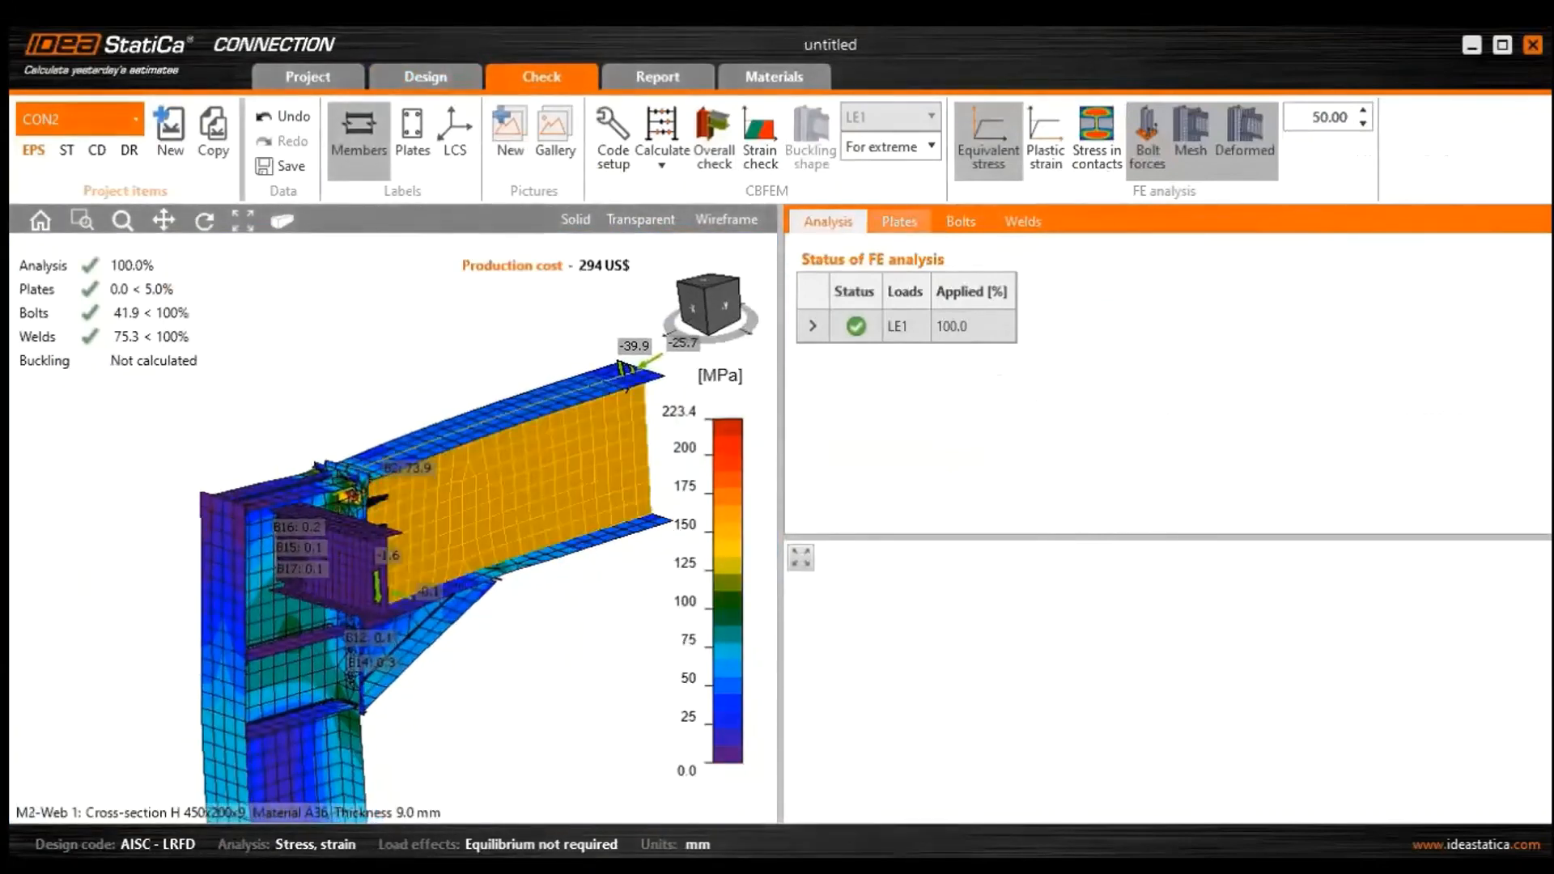
Review the bolt check results, selecting the fin plate's 16 A325M bolts B15, B16 and B17
click(959, 222)
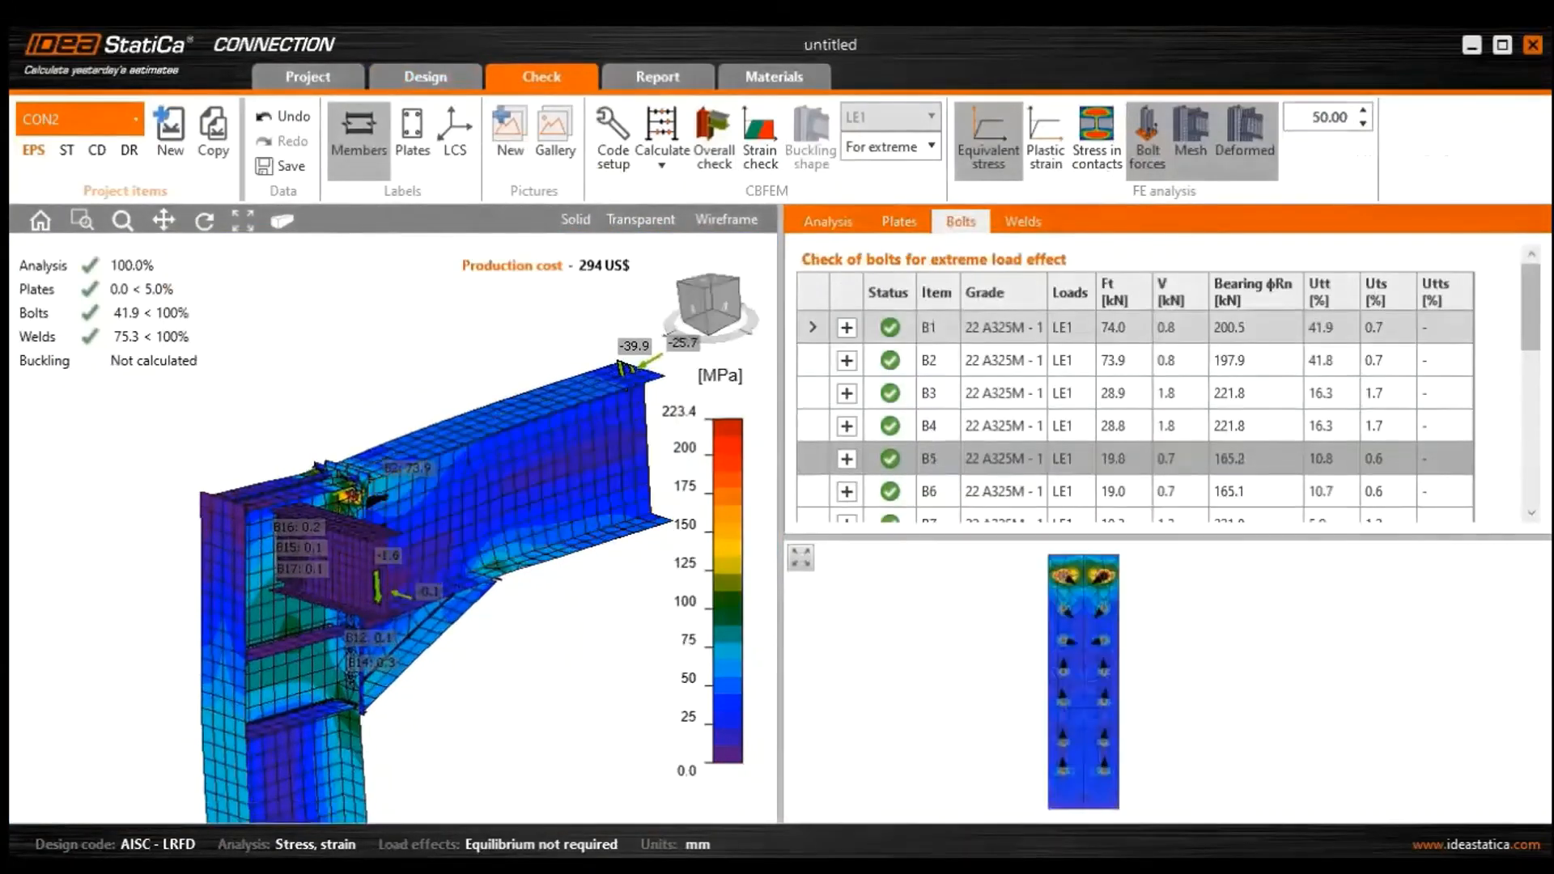
scroll(1016, 458, down, 3)
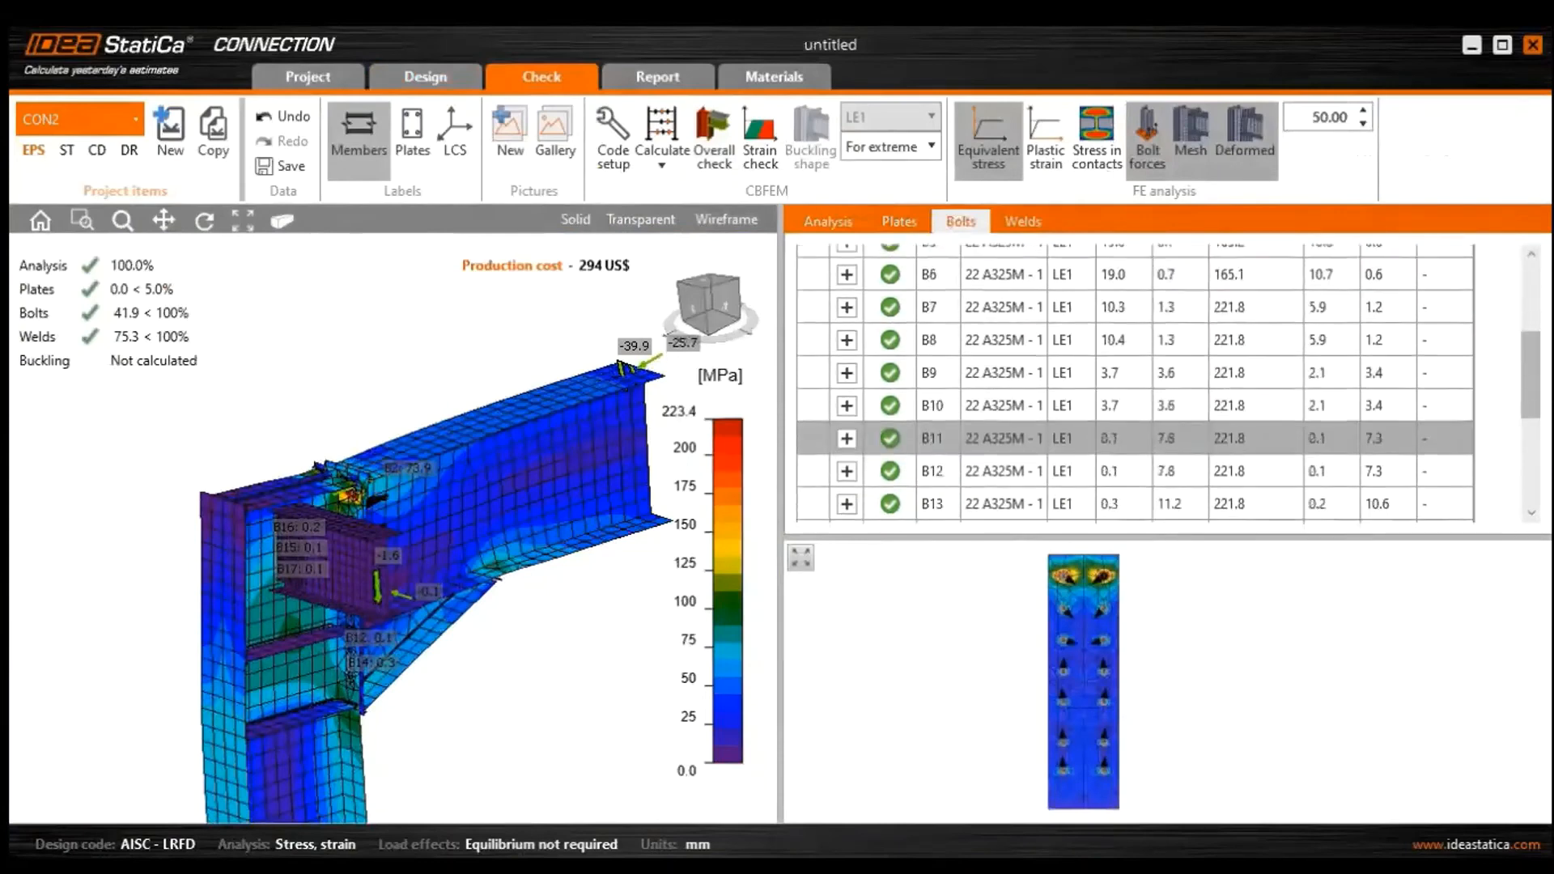
click(1017, 439)
scroll(1003, 388, down, 3)
click(1003, 406)
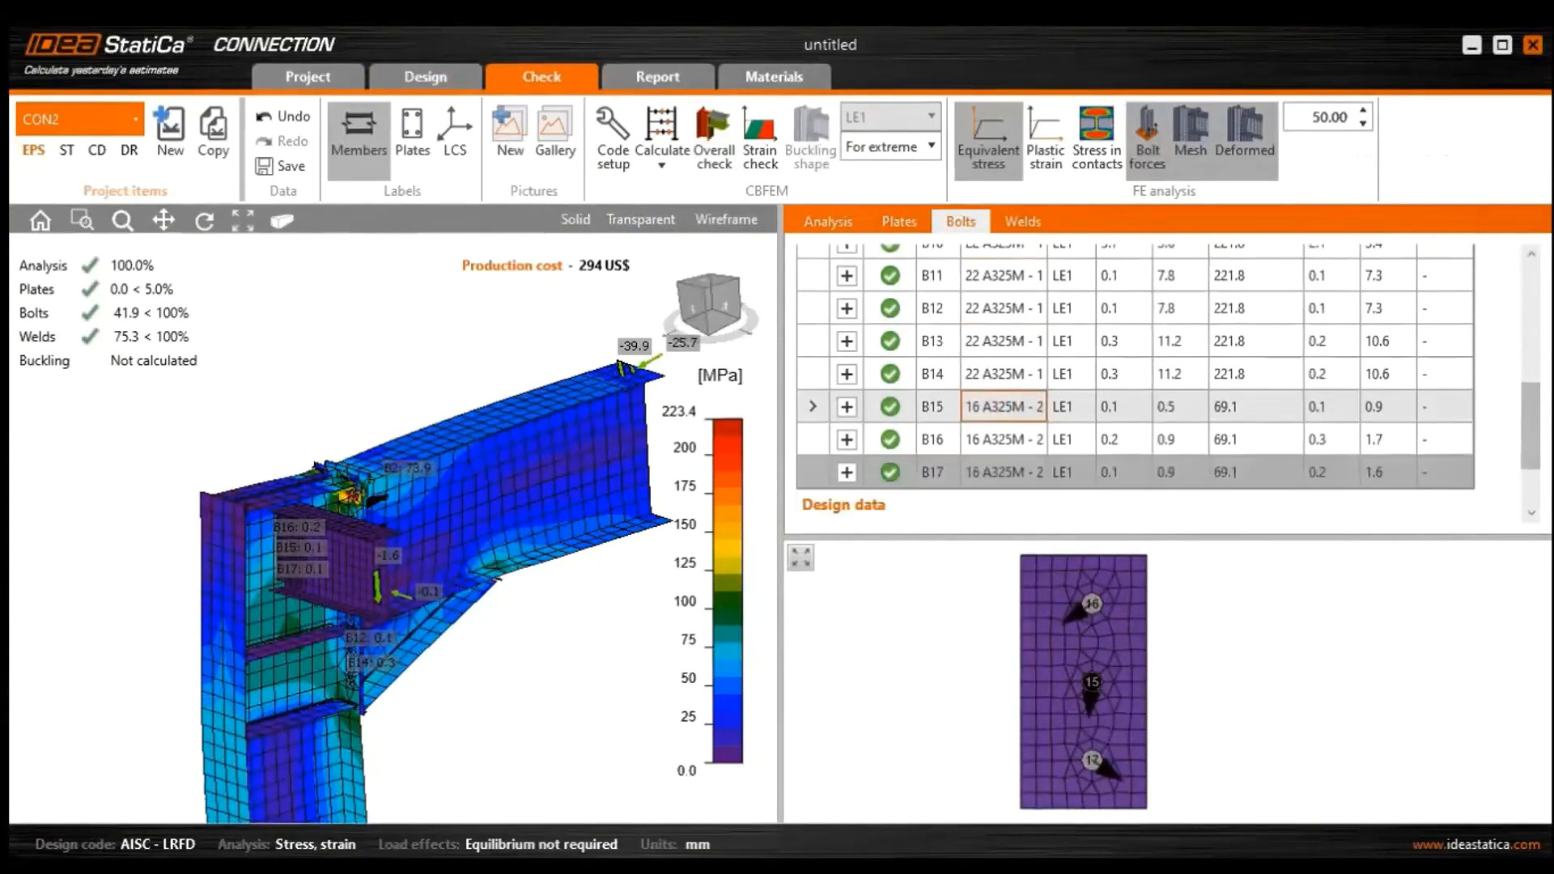
click(994, 439)
click(997, 472)
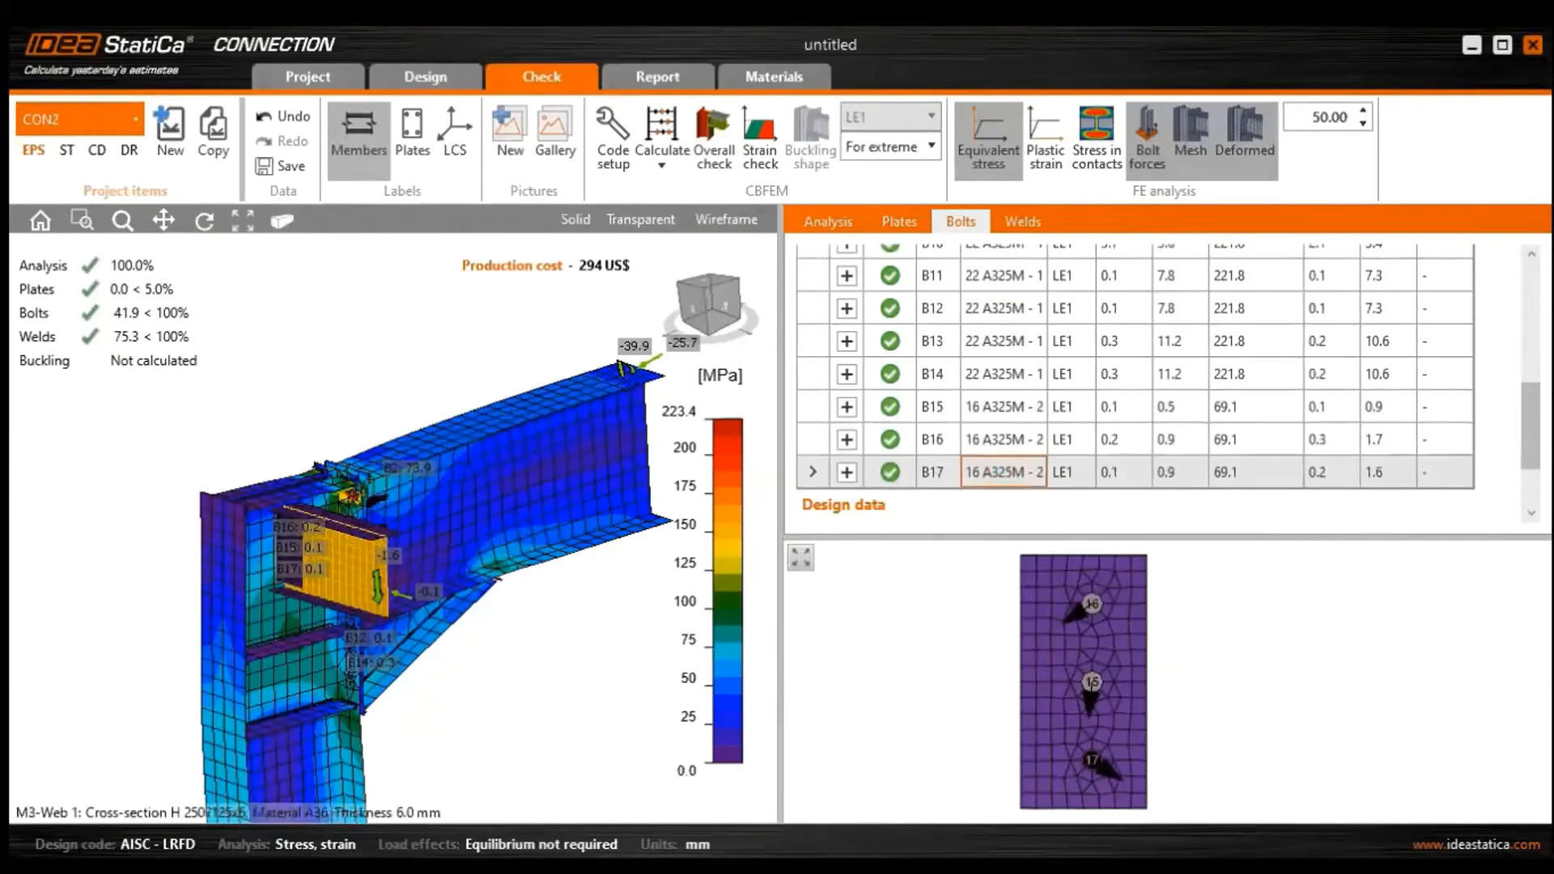
Display the stress in contacts around the joint from several sides, followed by the plastic strain
click(1097, 137)
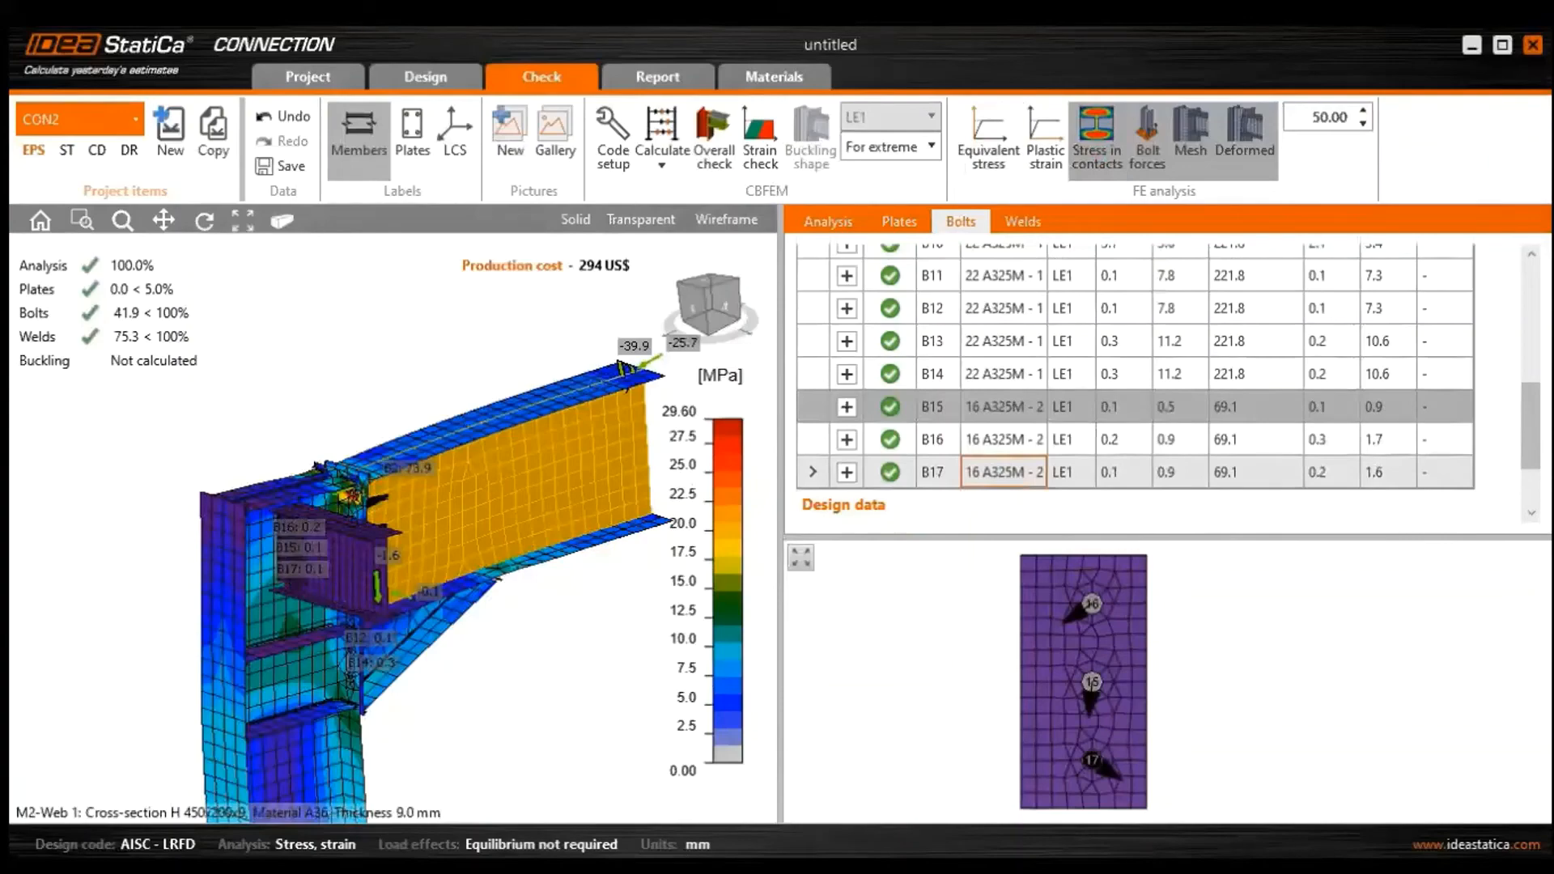
drag(720, 307, 697, 308)
middle_drag(517, 599, 419, 627)
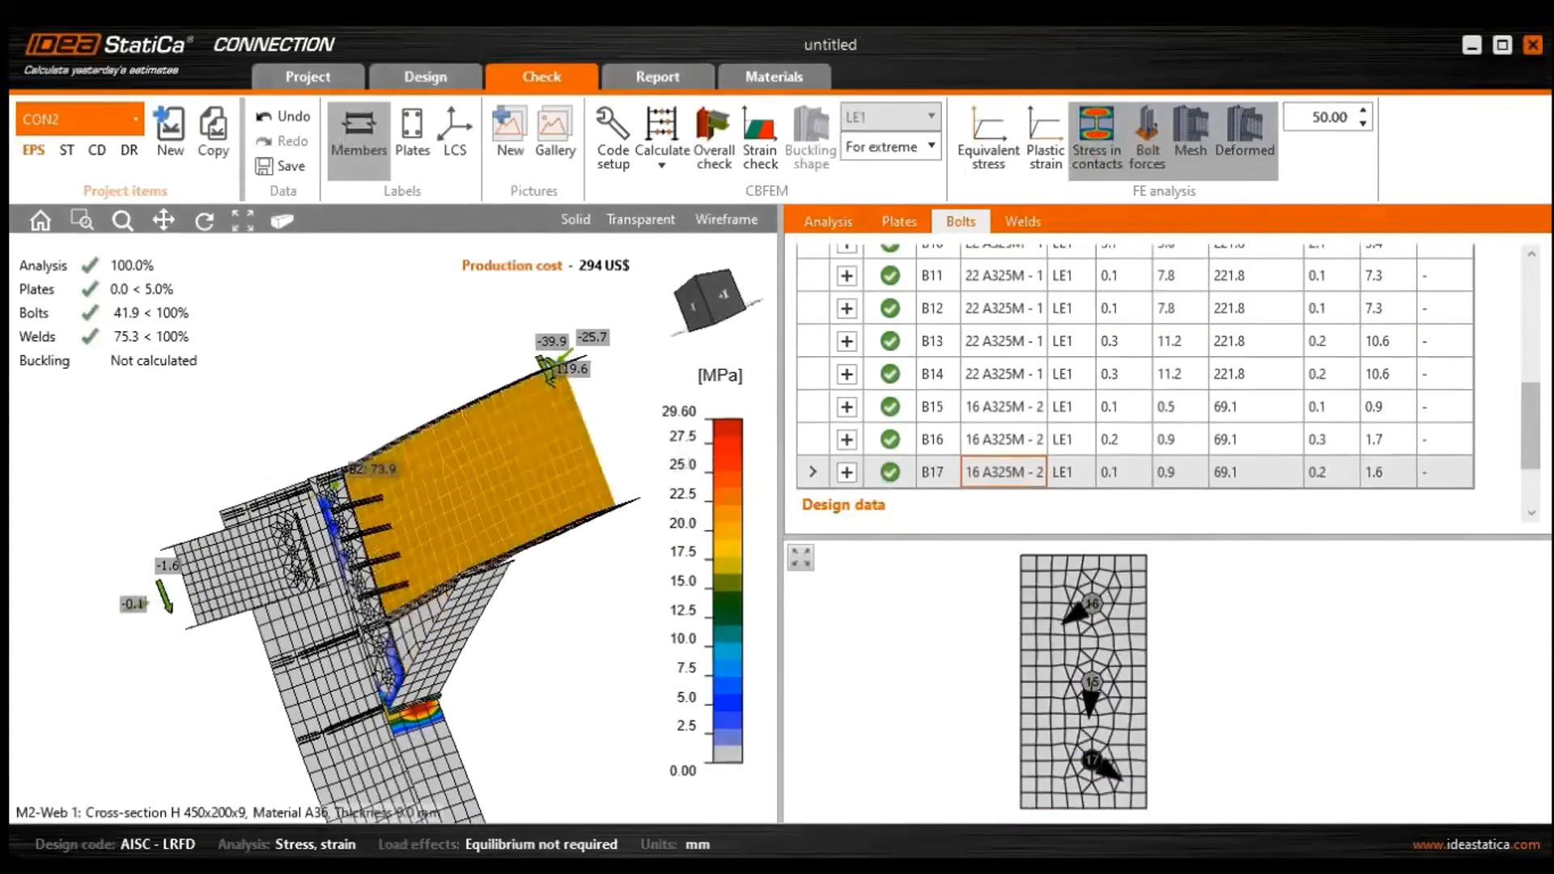
middle_drag(437, 728, 571, 744)
click(1044, 142)
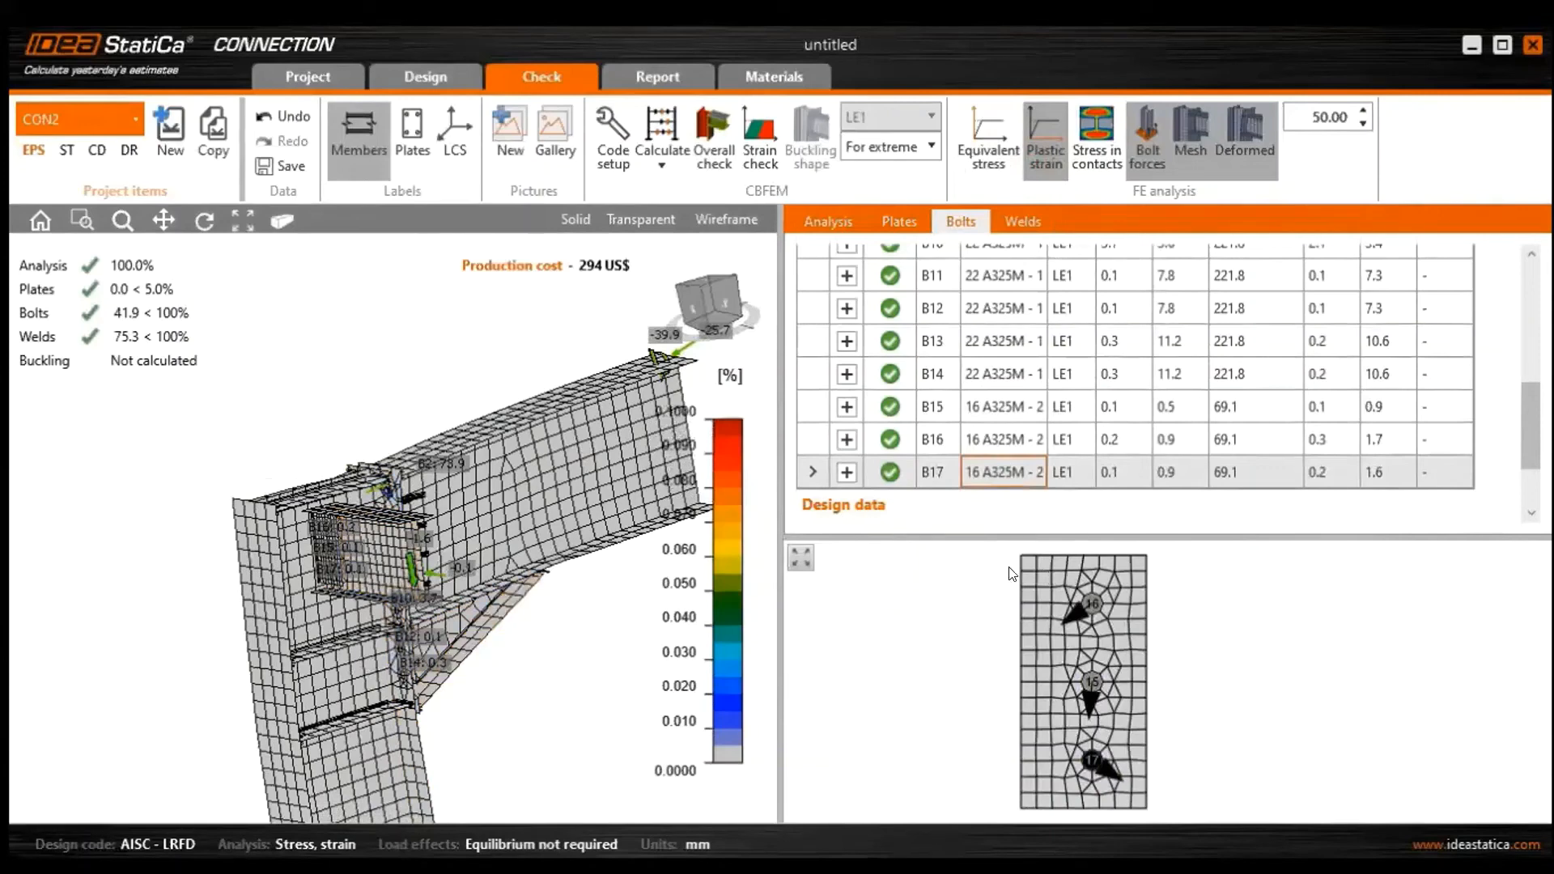
Leave the full-screen video playback and switch to the IDEA StatiCa window with the ASDFG.ideaCon project report
double_click(1084, 504)
click(915, 437)
click(914, 437)
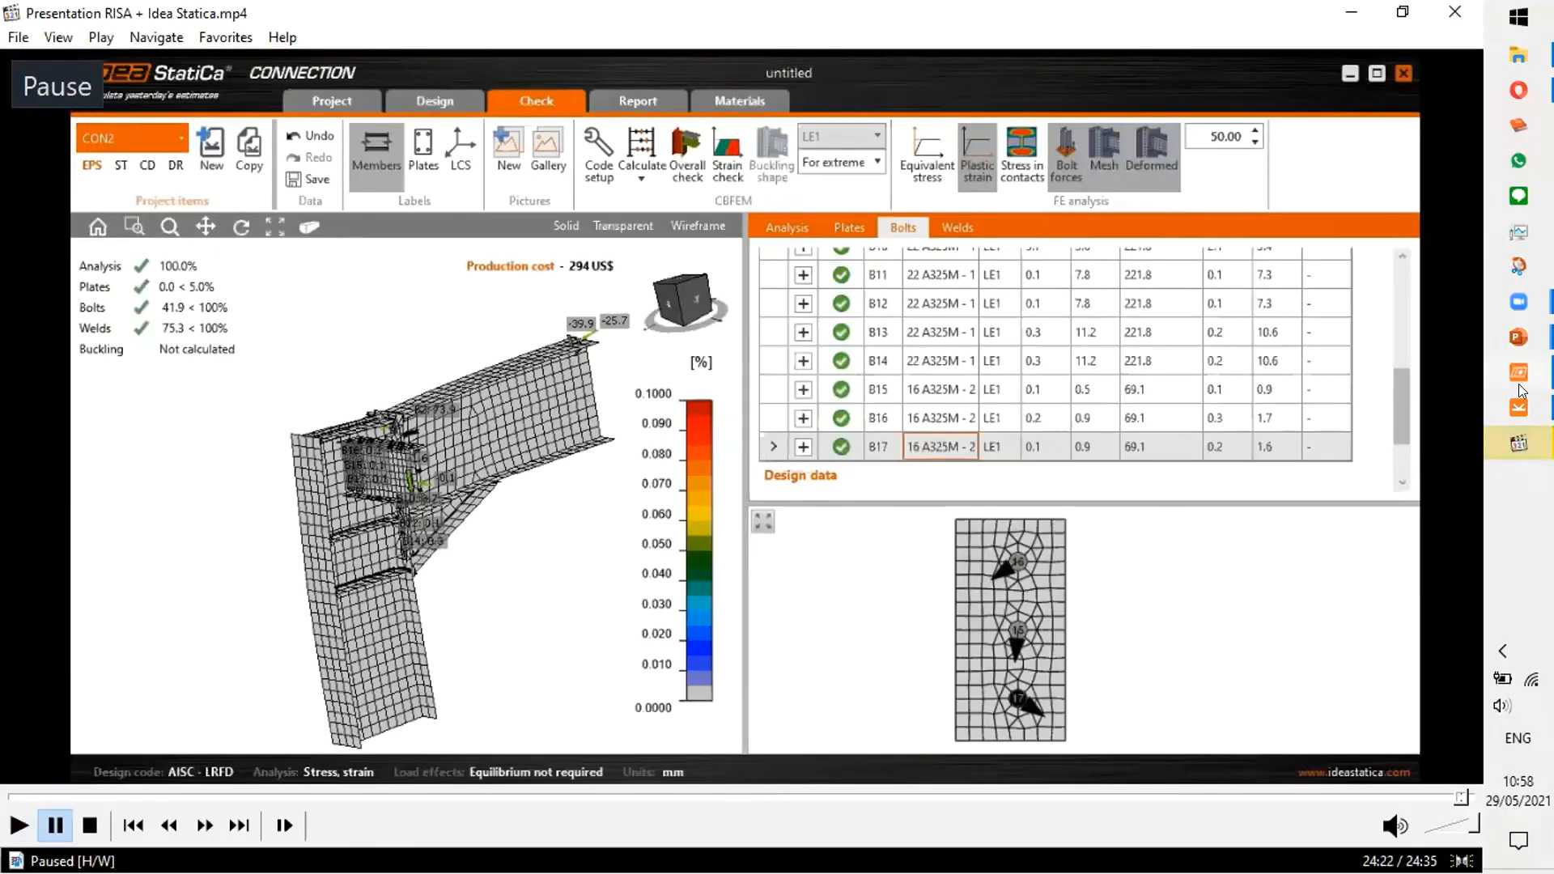
mouse_move(1502, 409)
click(1359, 417)
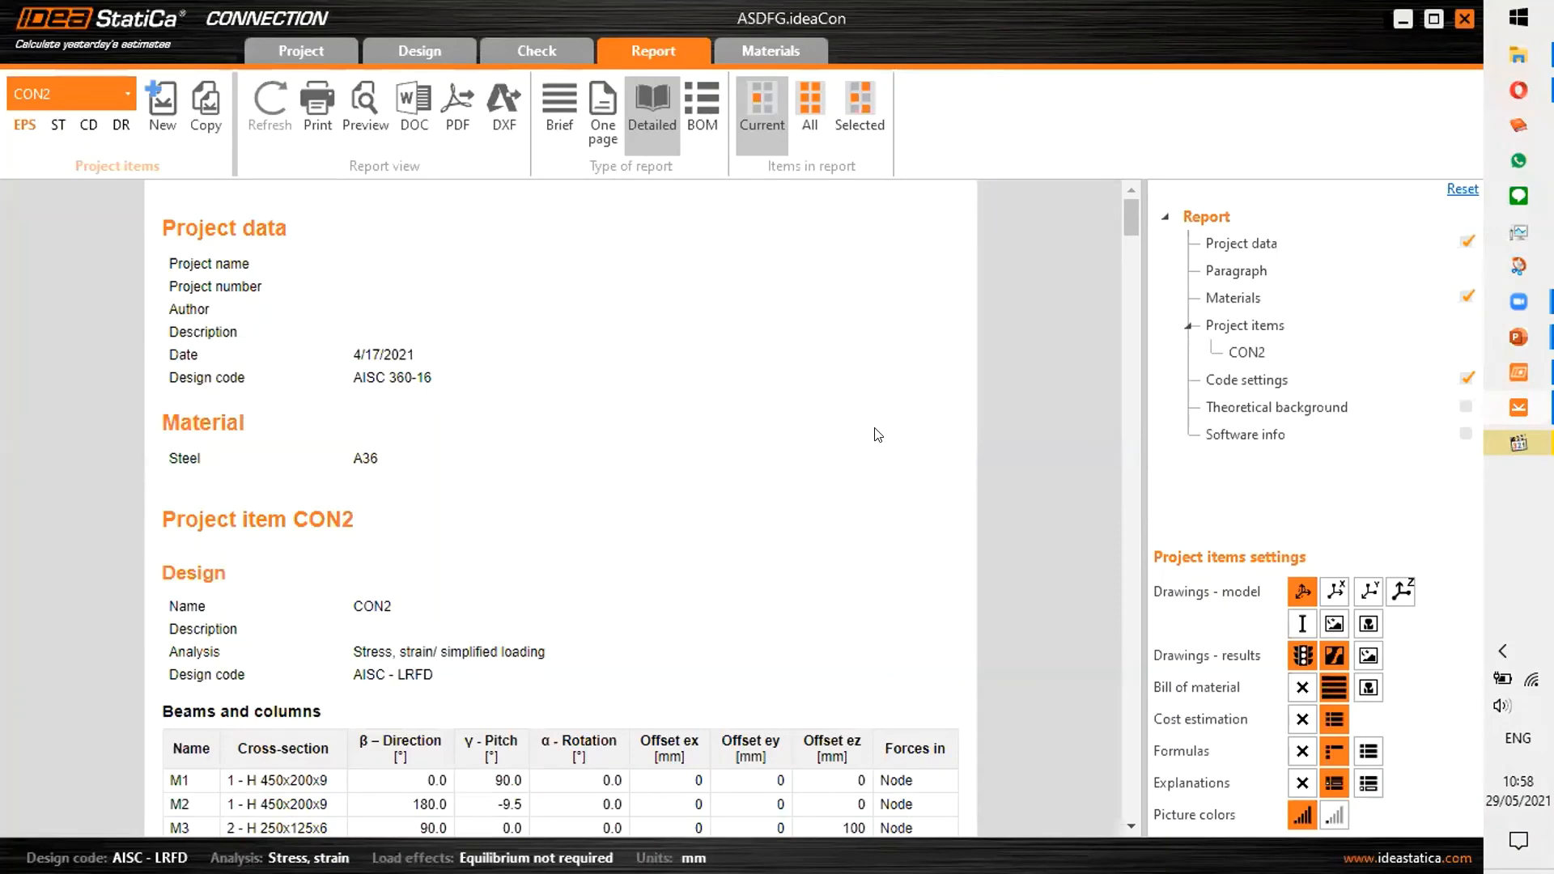
Review CON2's design data in the report, covering the beams and columns, 3D model picture, cross-sections, bolts and load effects
scroll(984, 443, down, 2)
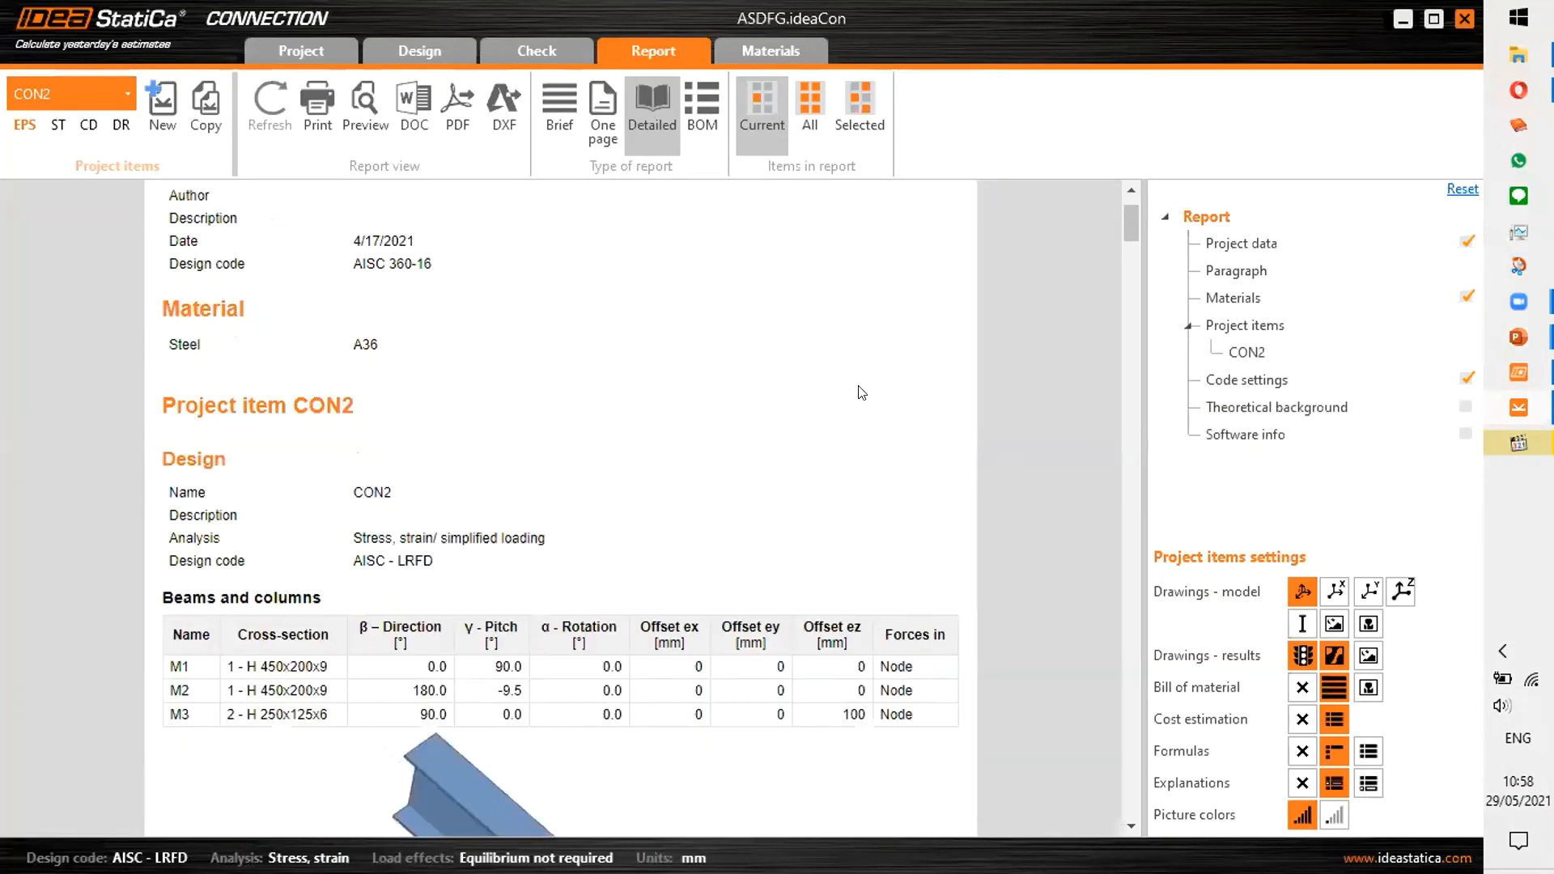
scroll(886, 400, down, 2)
scroll(885, 393, down, 2)
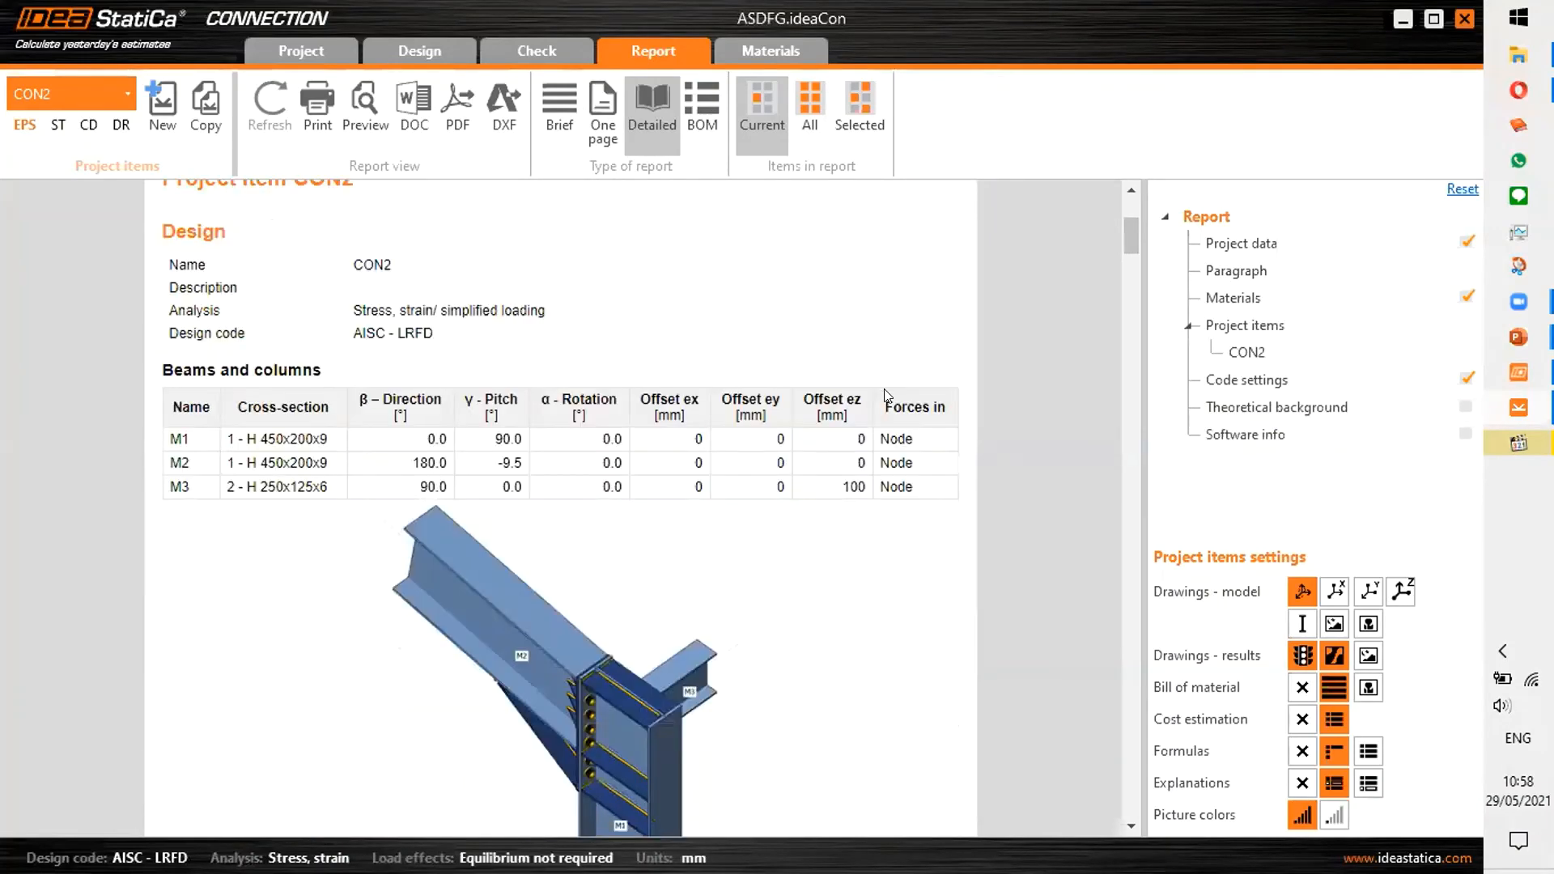
scroll(886, 398, down, 2)
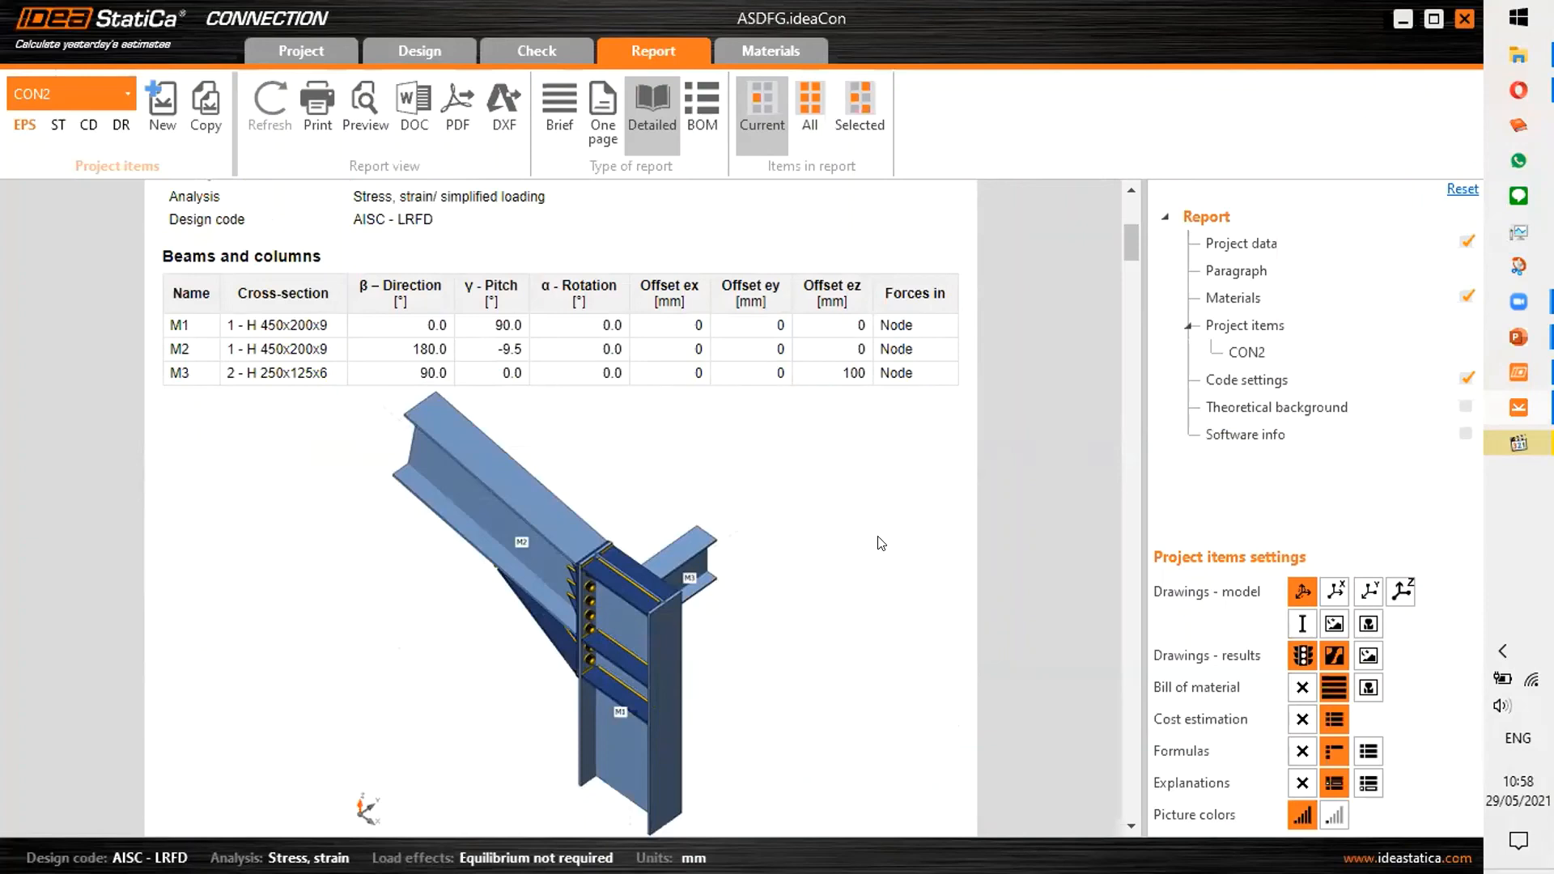
scroll(880, 542, down, 2)
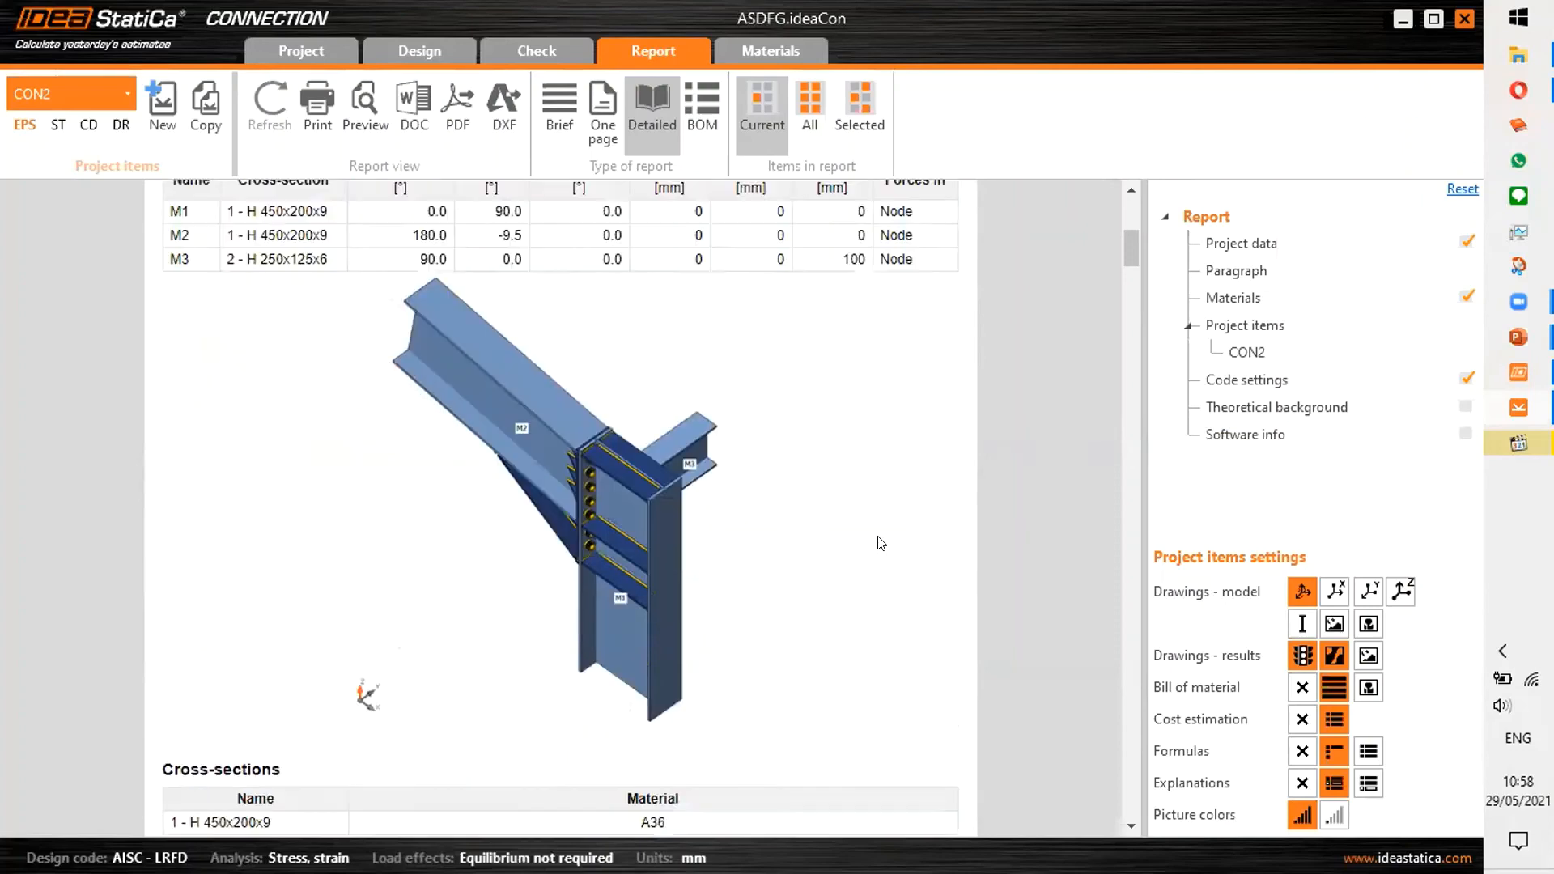
scroll(845, 465, down, 3)
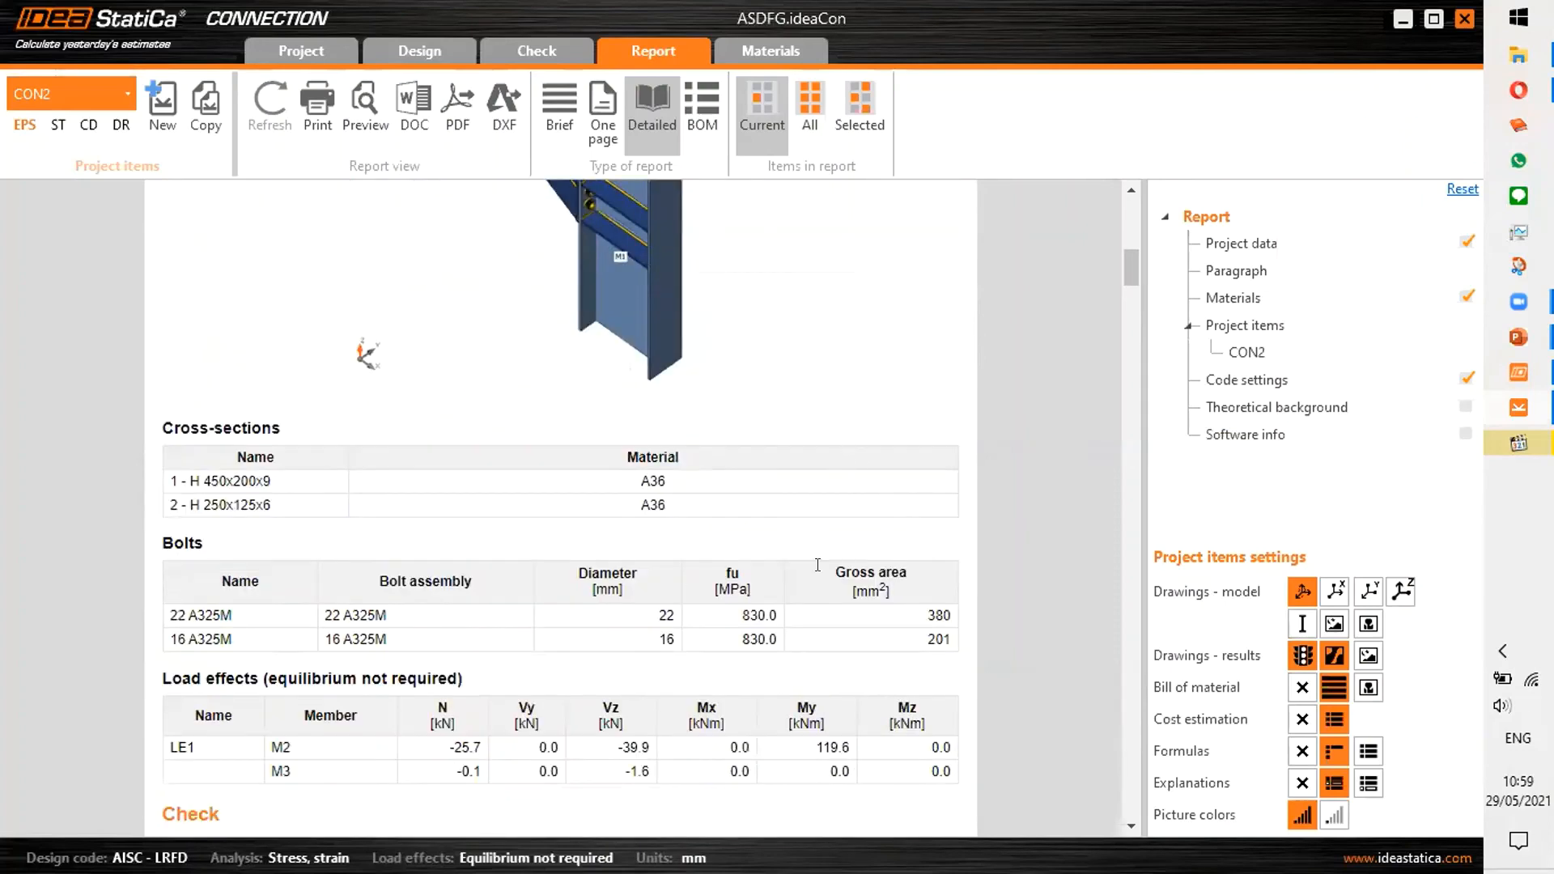
scroll(775, 518, down, 3)
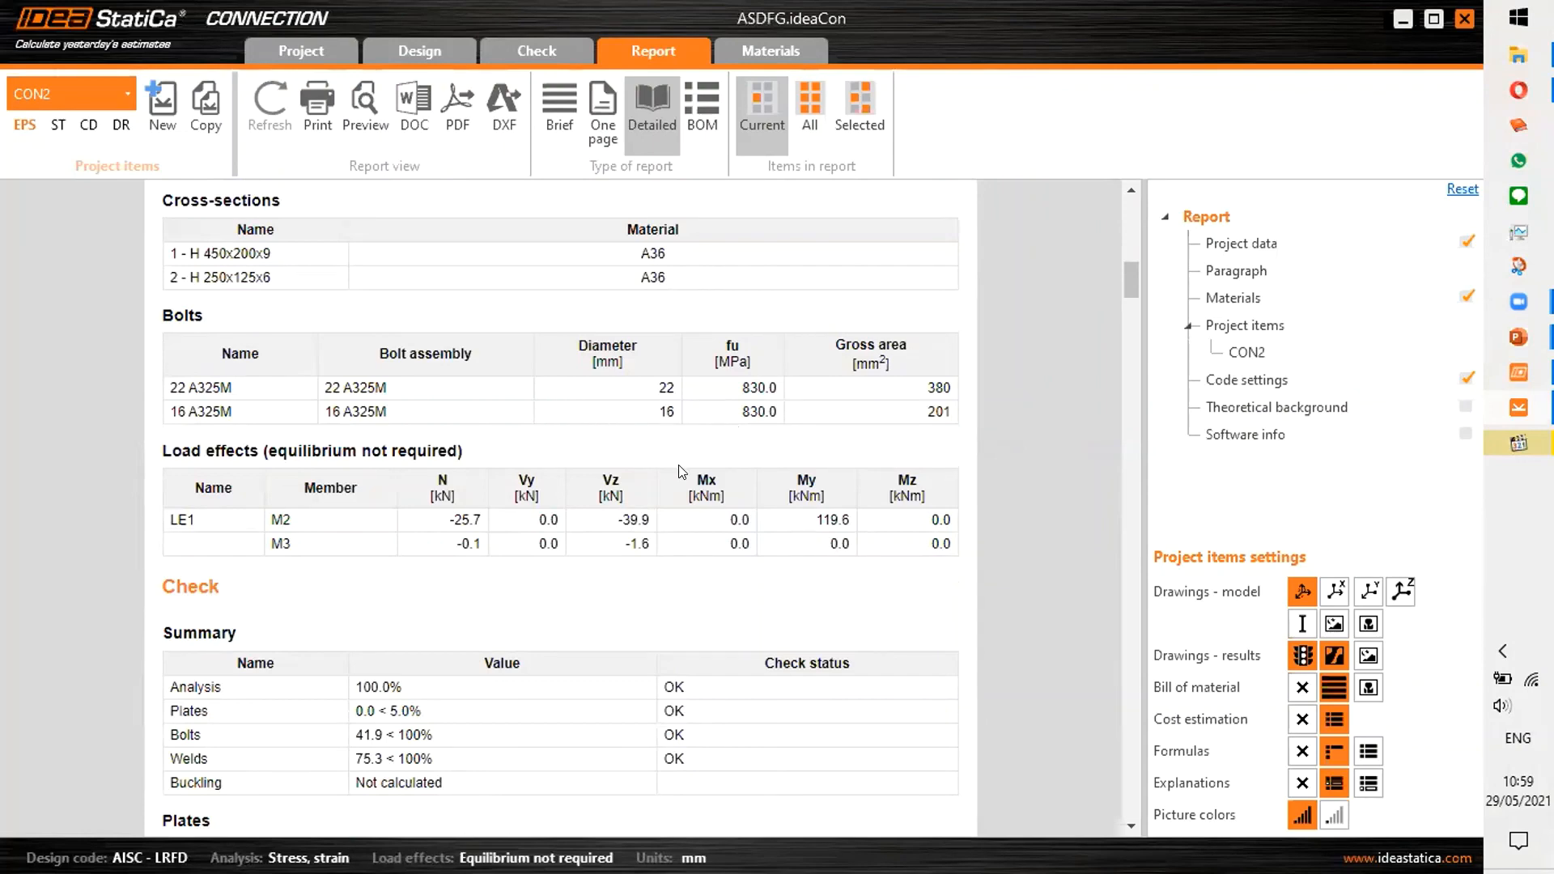
Read the report's check summary and the stress and strain results in the plates table for LE1
scroll(684, 479, down, 3)
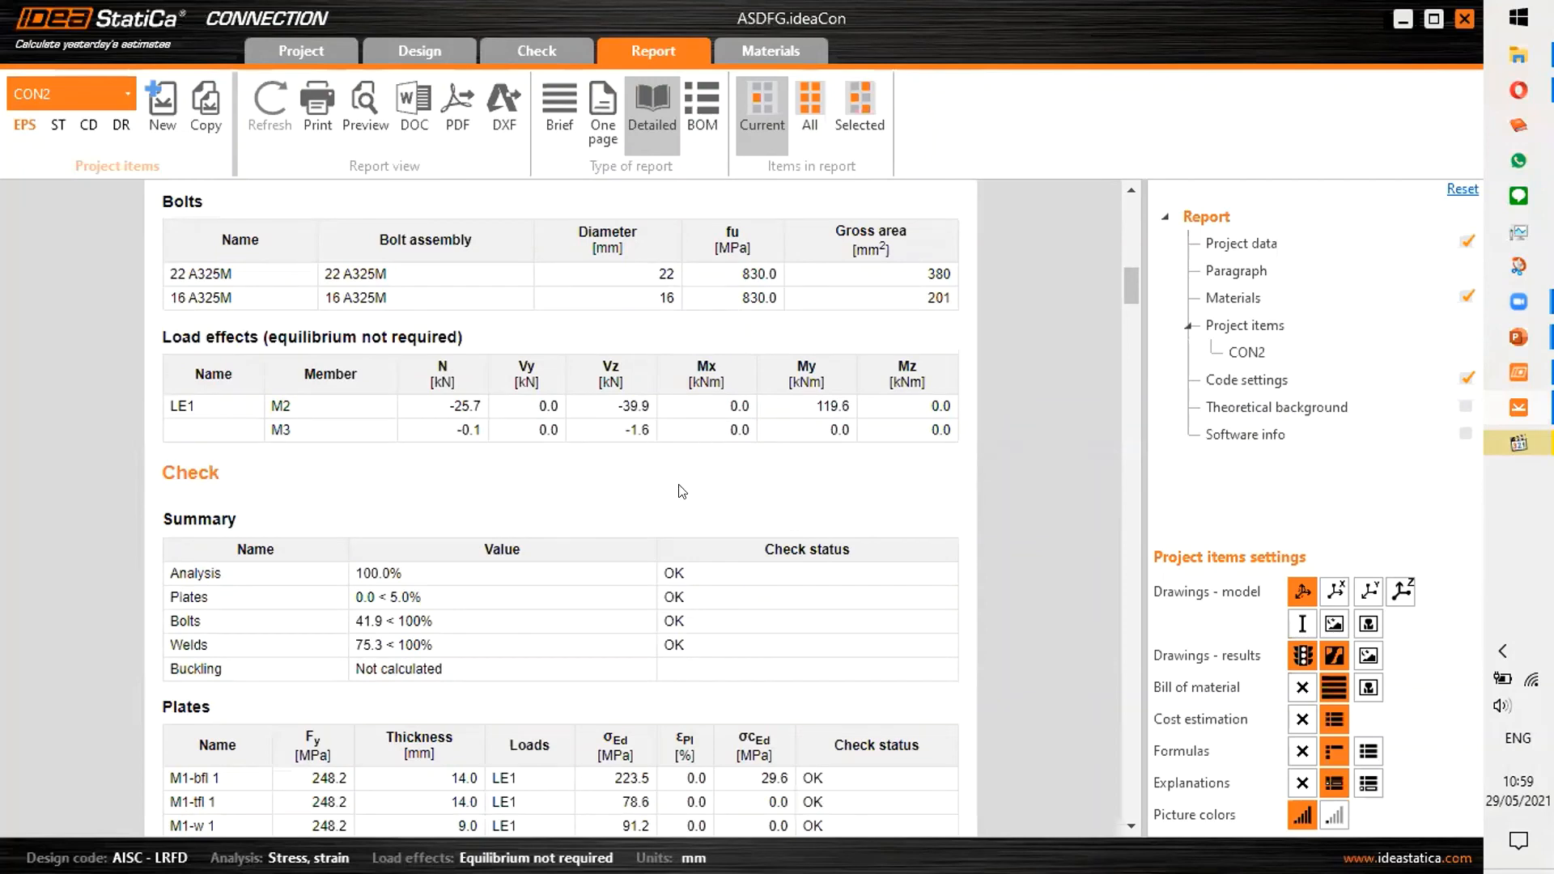
scroll(768, 508, down, 3)
scroll(805, 492, down, 5)
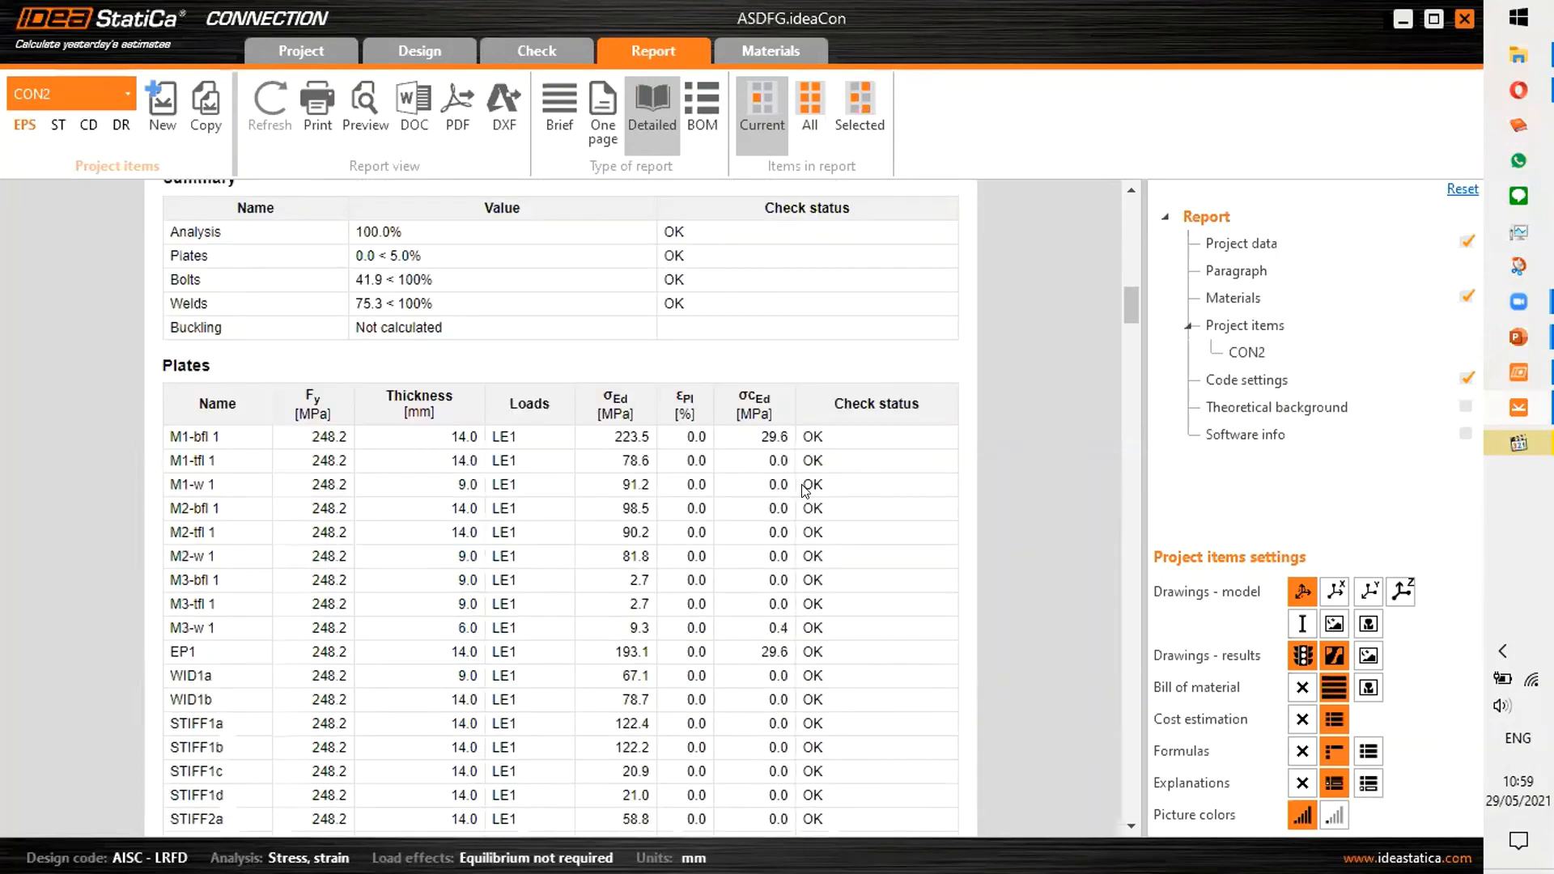
scroll(791, 455, down, 6)
scroll(665, 396, up, 3)
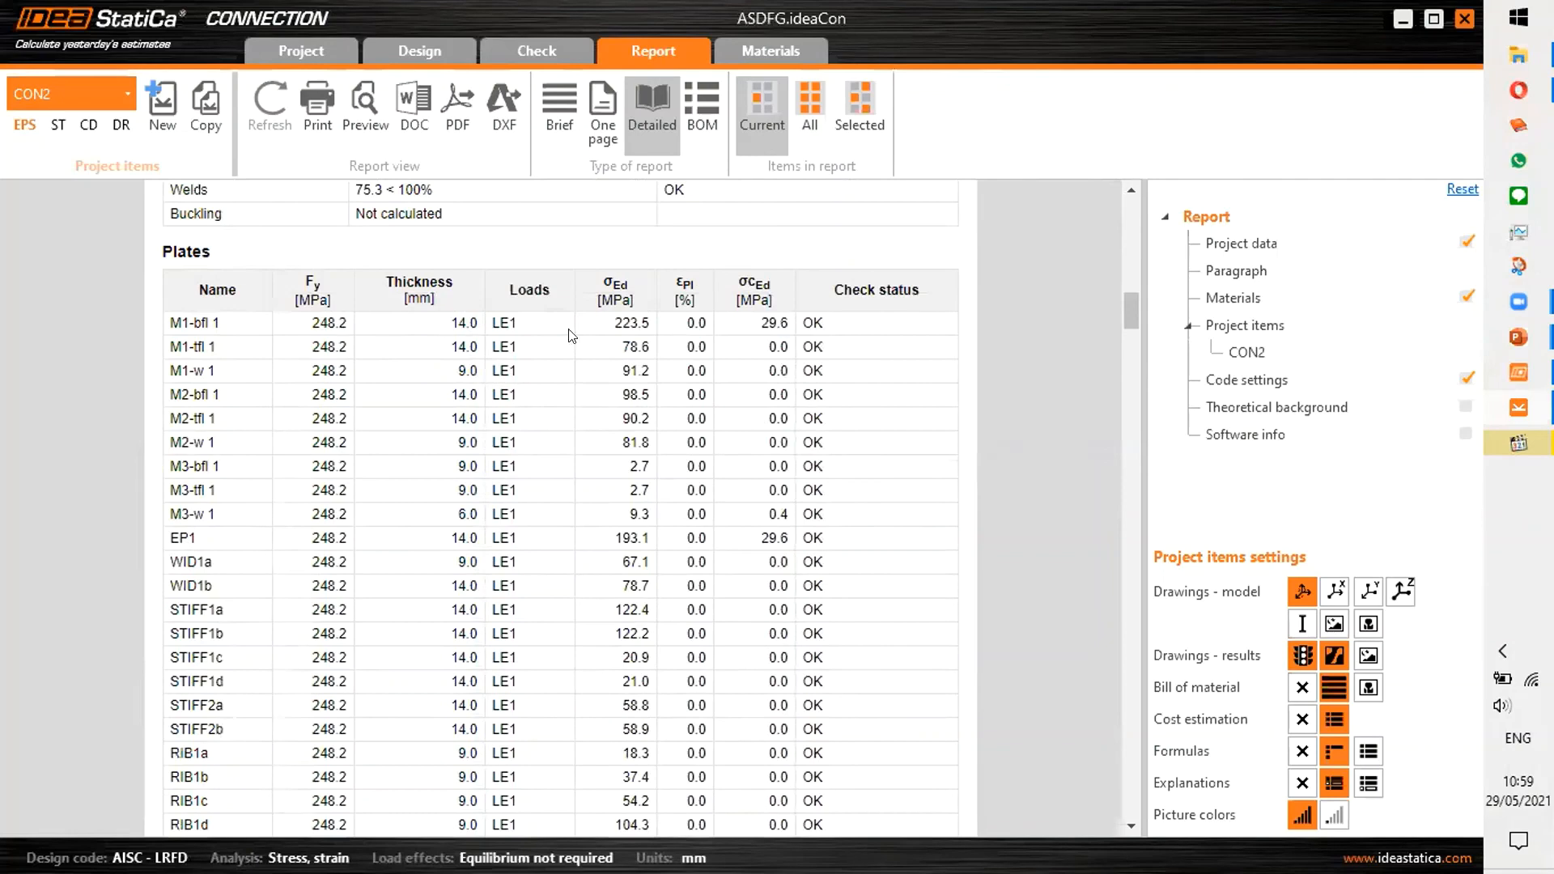
scroll(643, 334, down, 3)
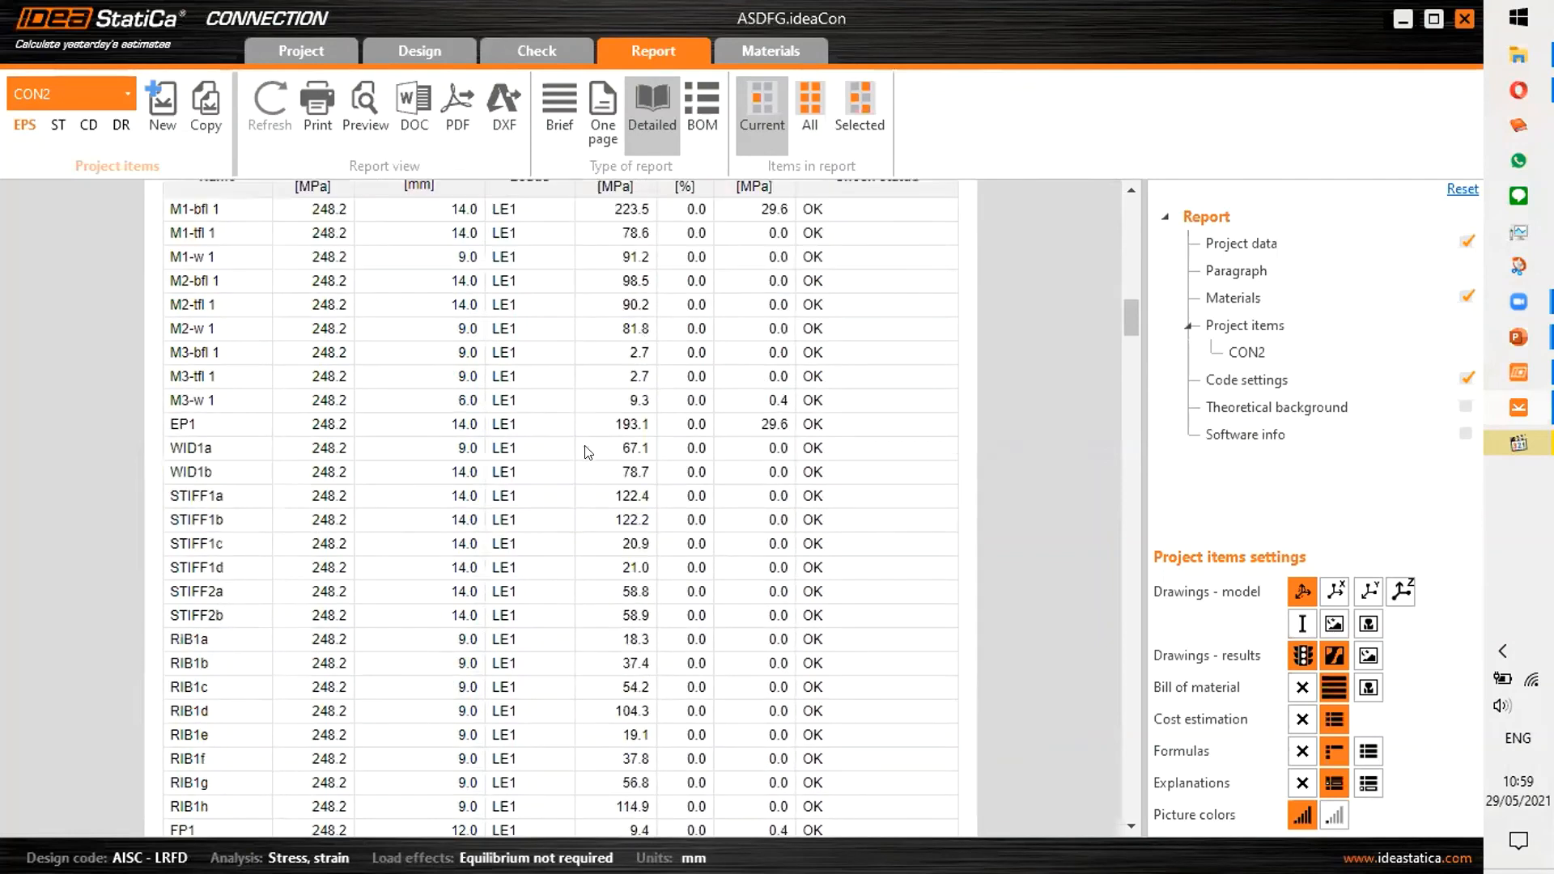
scroll(618, 520, down, 6)
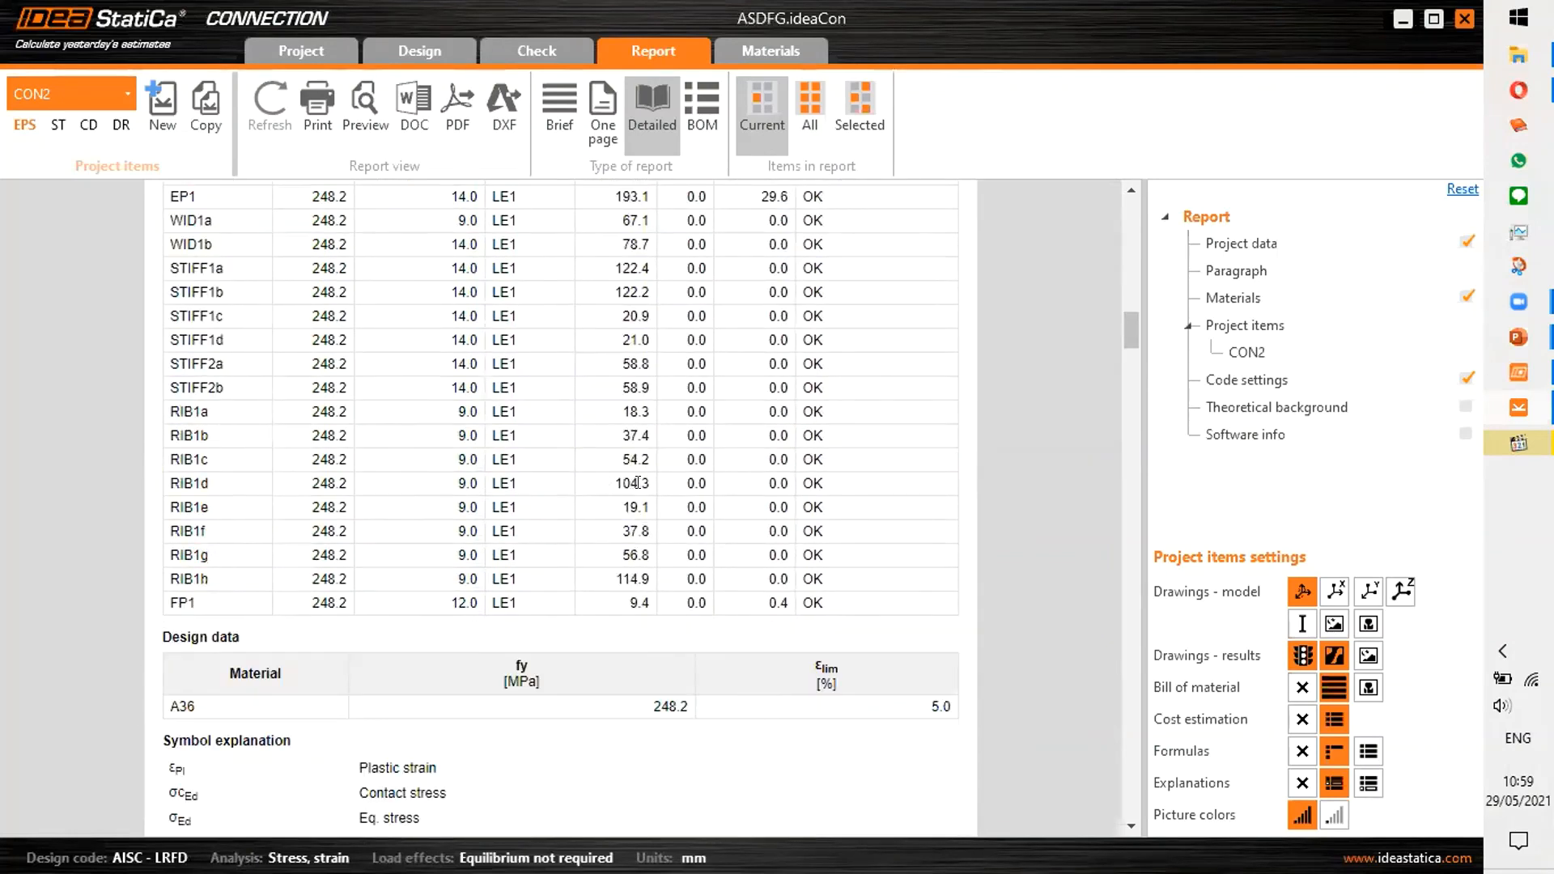
Examine the report's strain check and equivalent stress plots for LE1
scroll(656, 514, down, 15)
scroll(629, 506, down, 20)
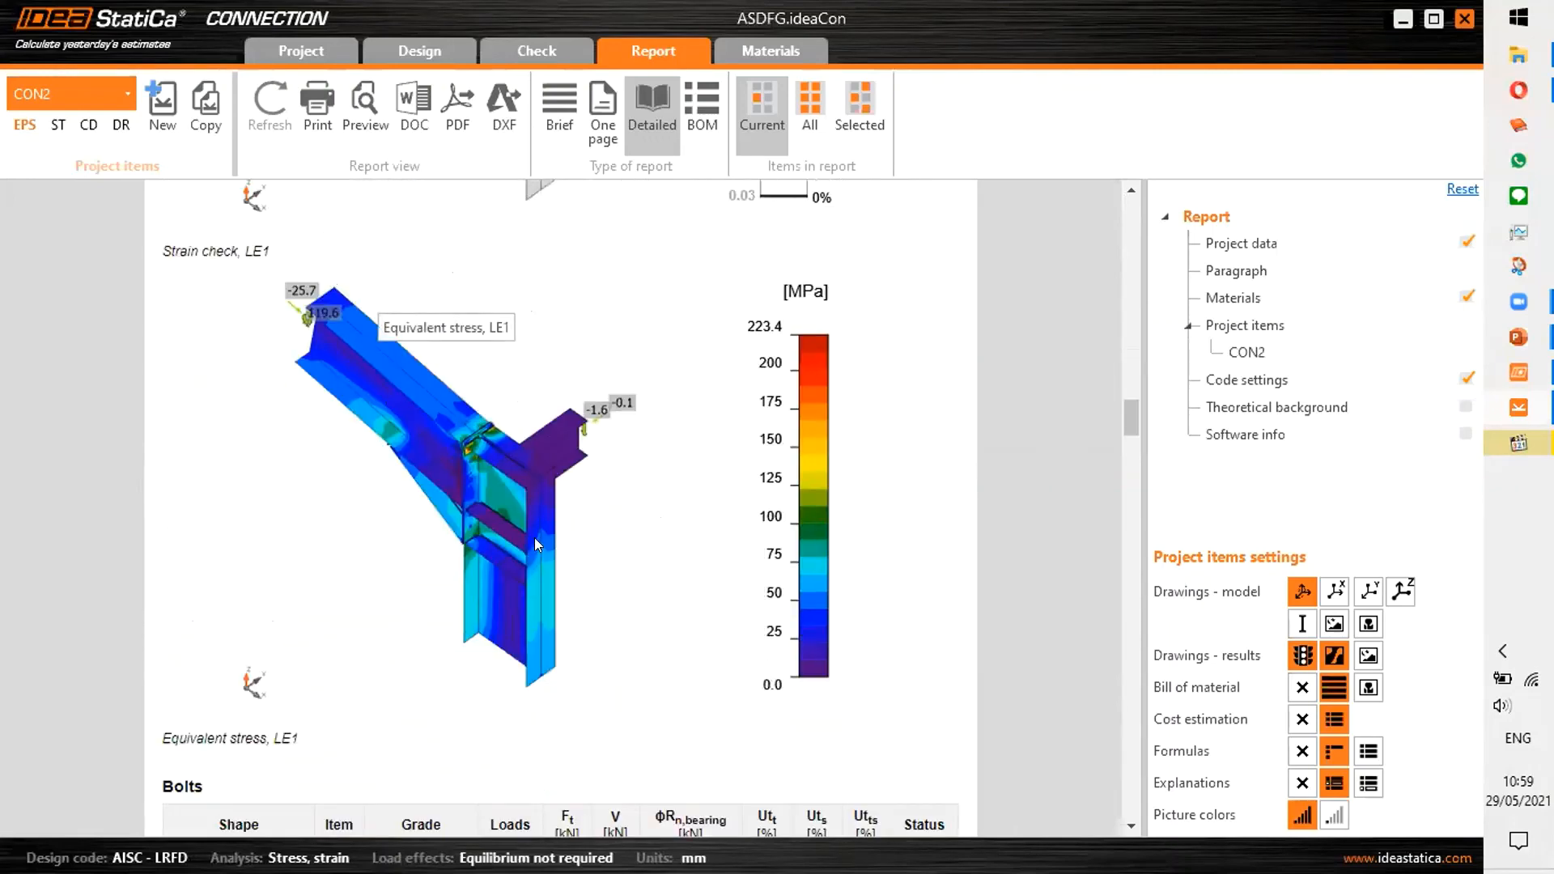
scroll(591, 518, down, 6)
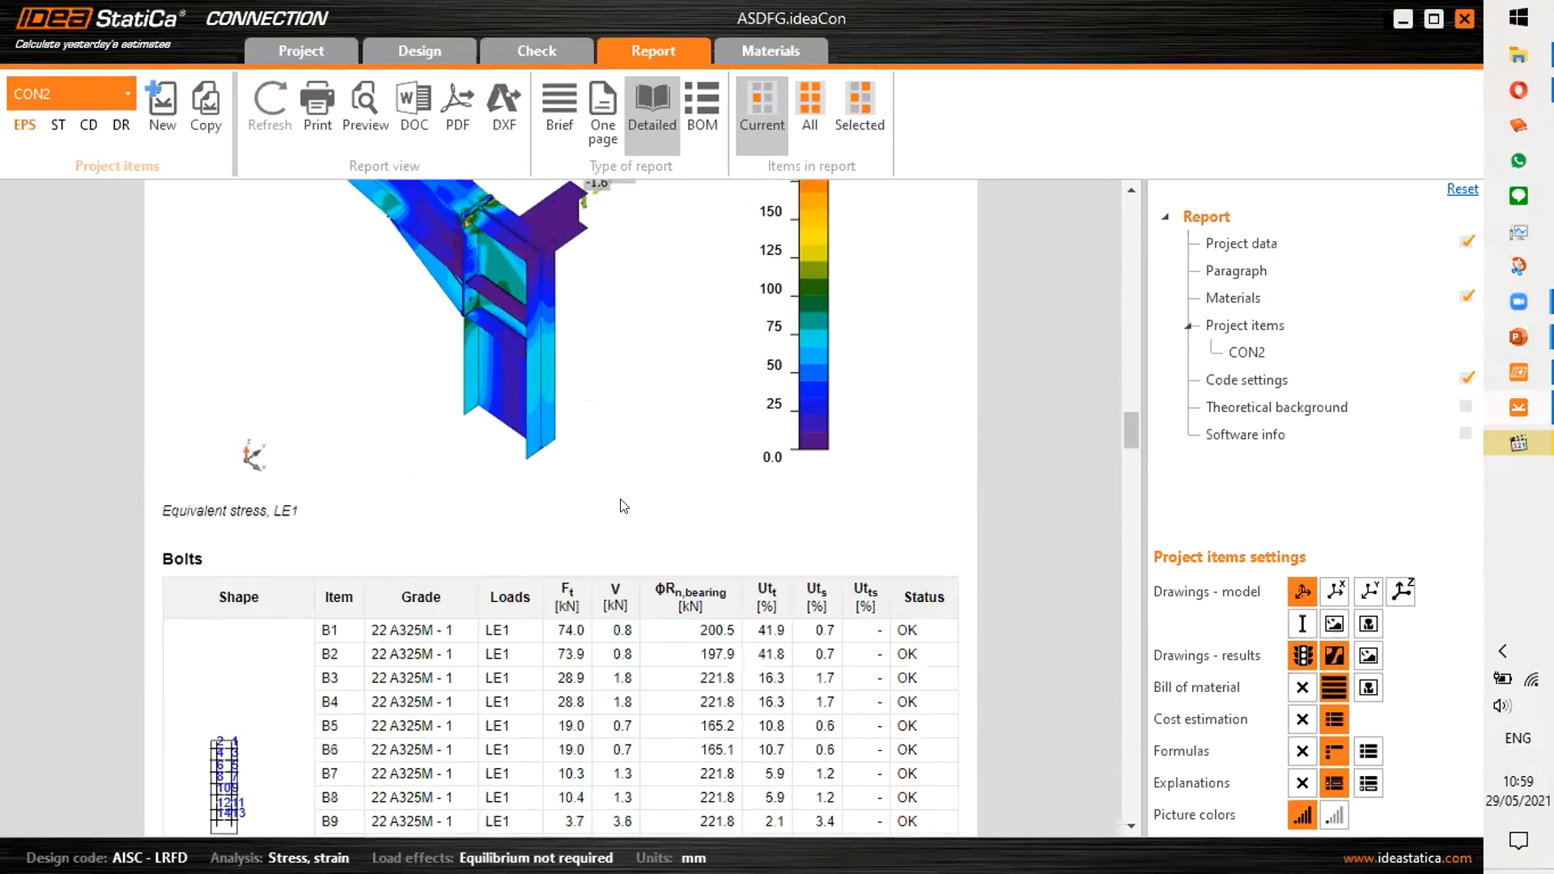
Review the report's bolts table, comparing forces and utilizations of the 22 A325M and 16 A325M bolts B1 to B17
scroll(586, 472, down, 15)
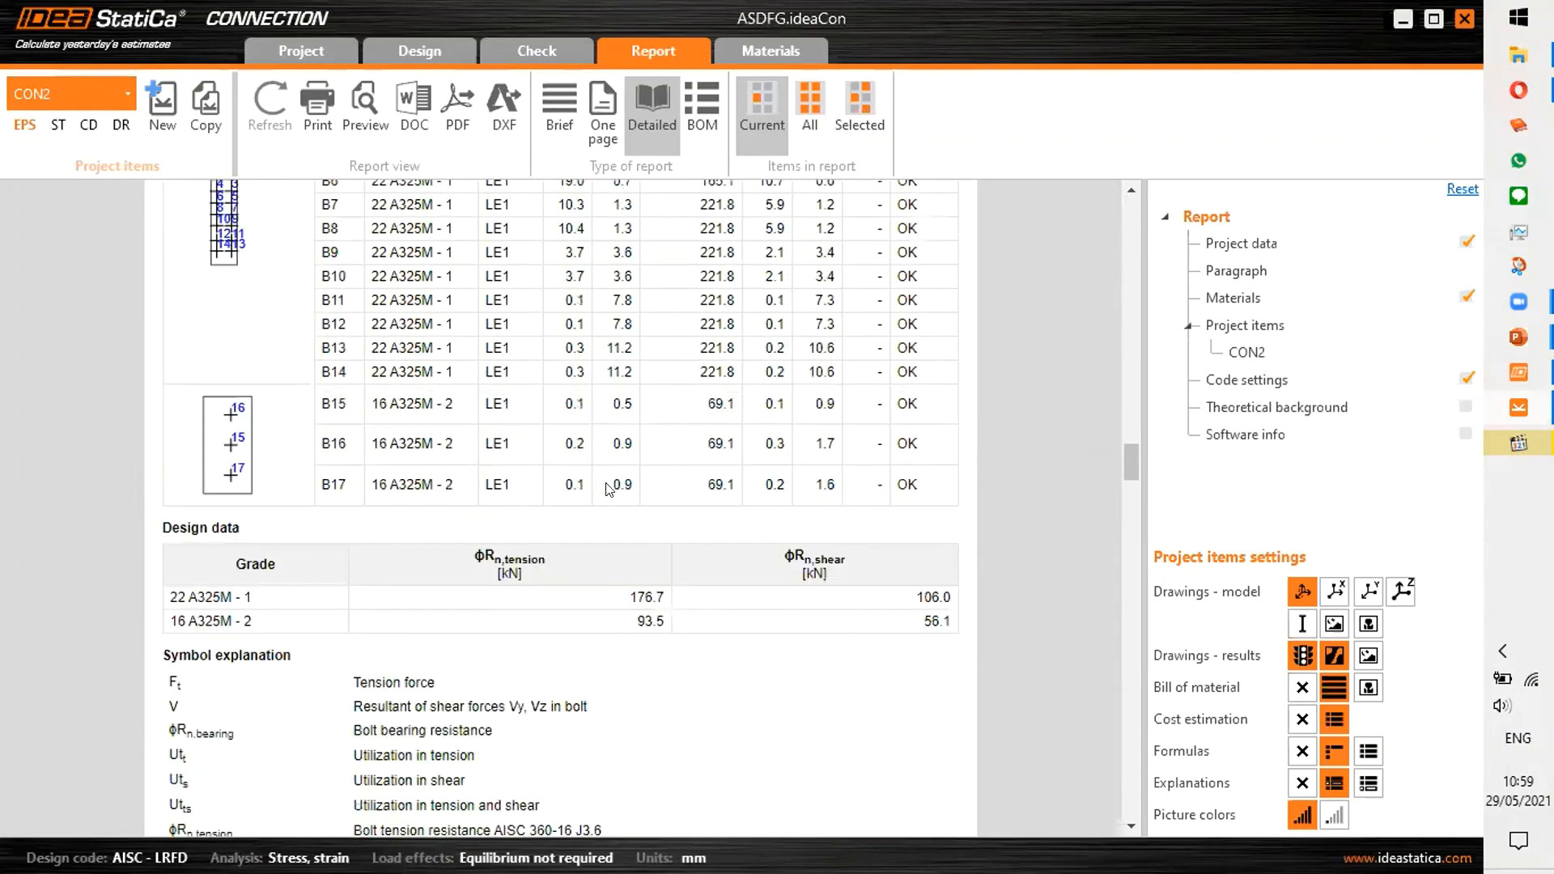
scroll(639, 461, up, 3)
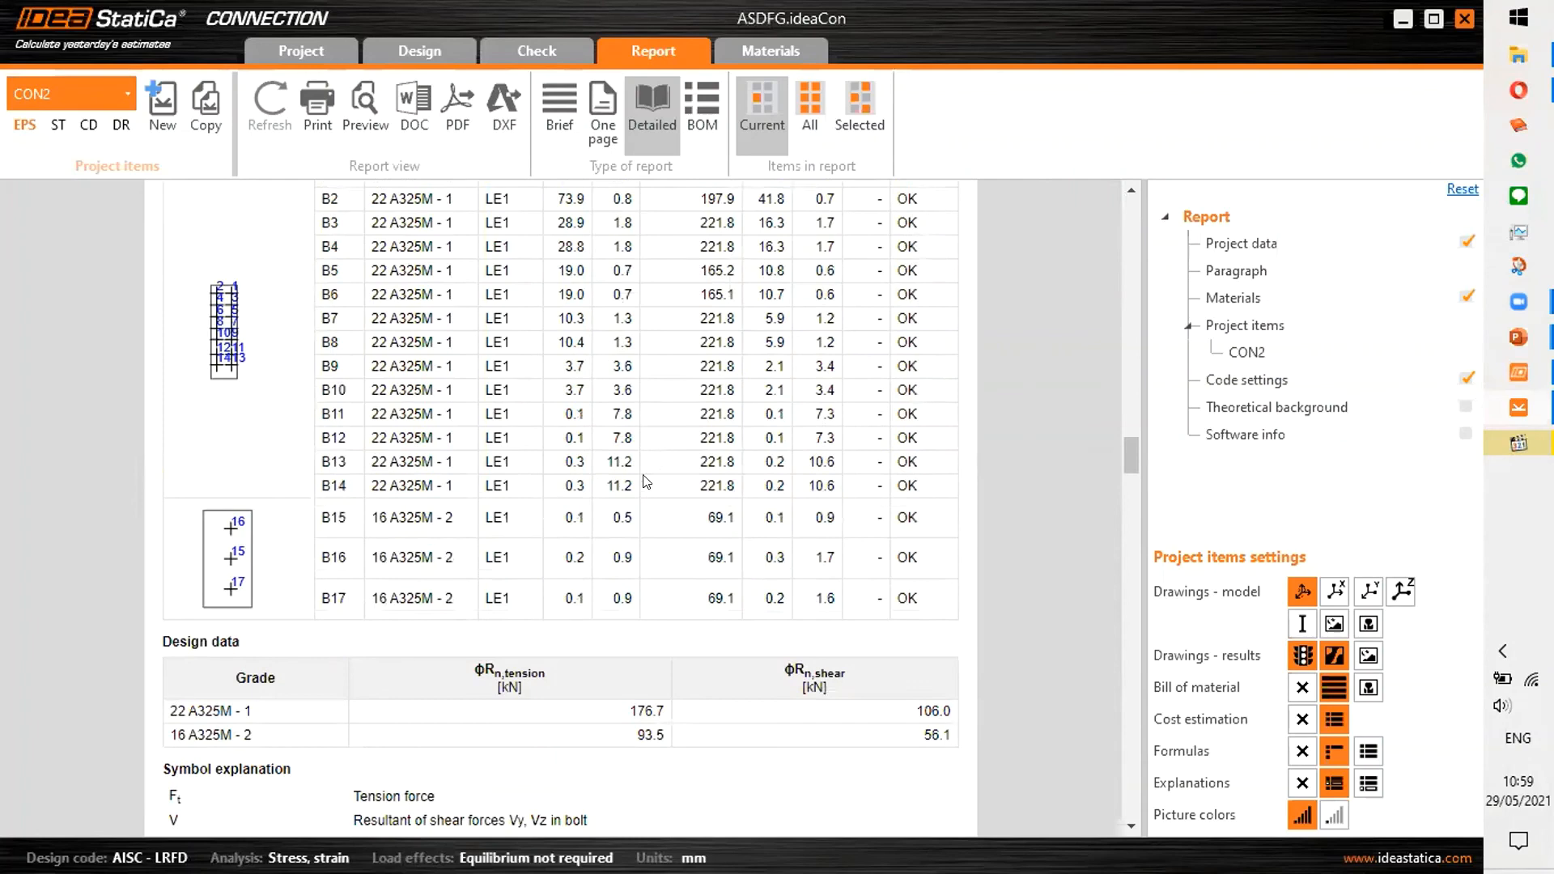
scroll(682, 431, up, 6)
scroll(648, 451, down, 3)
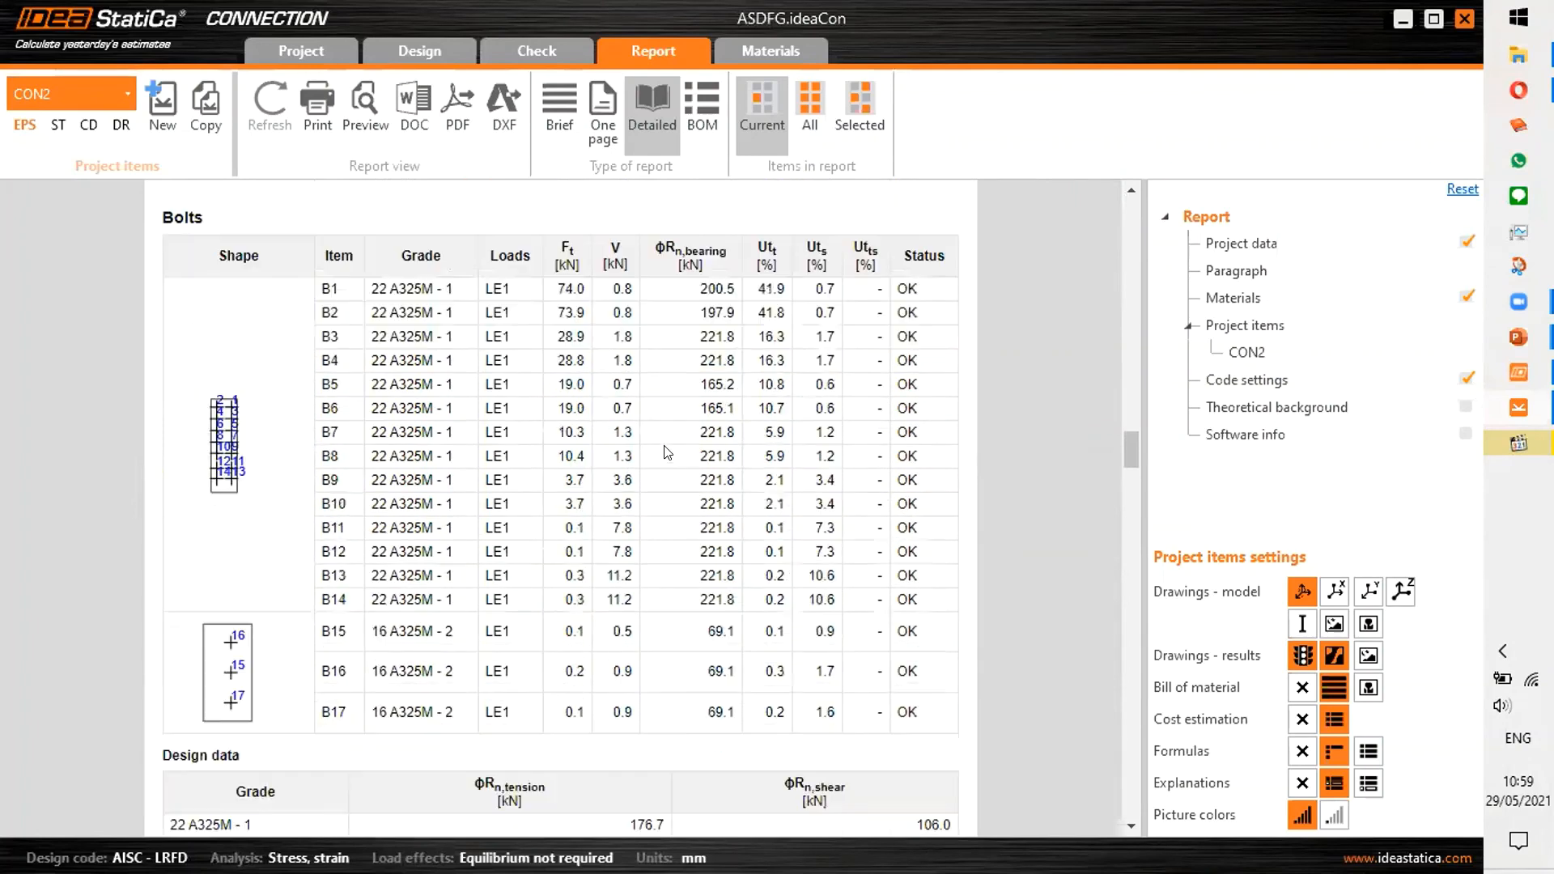
scroll(701, 470, down, 6)
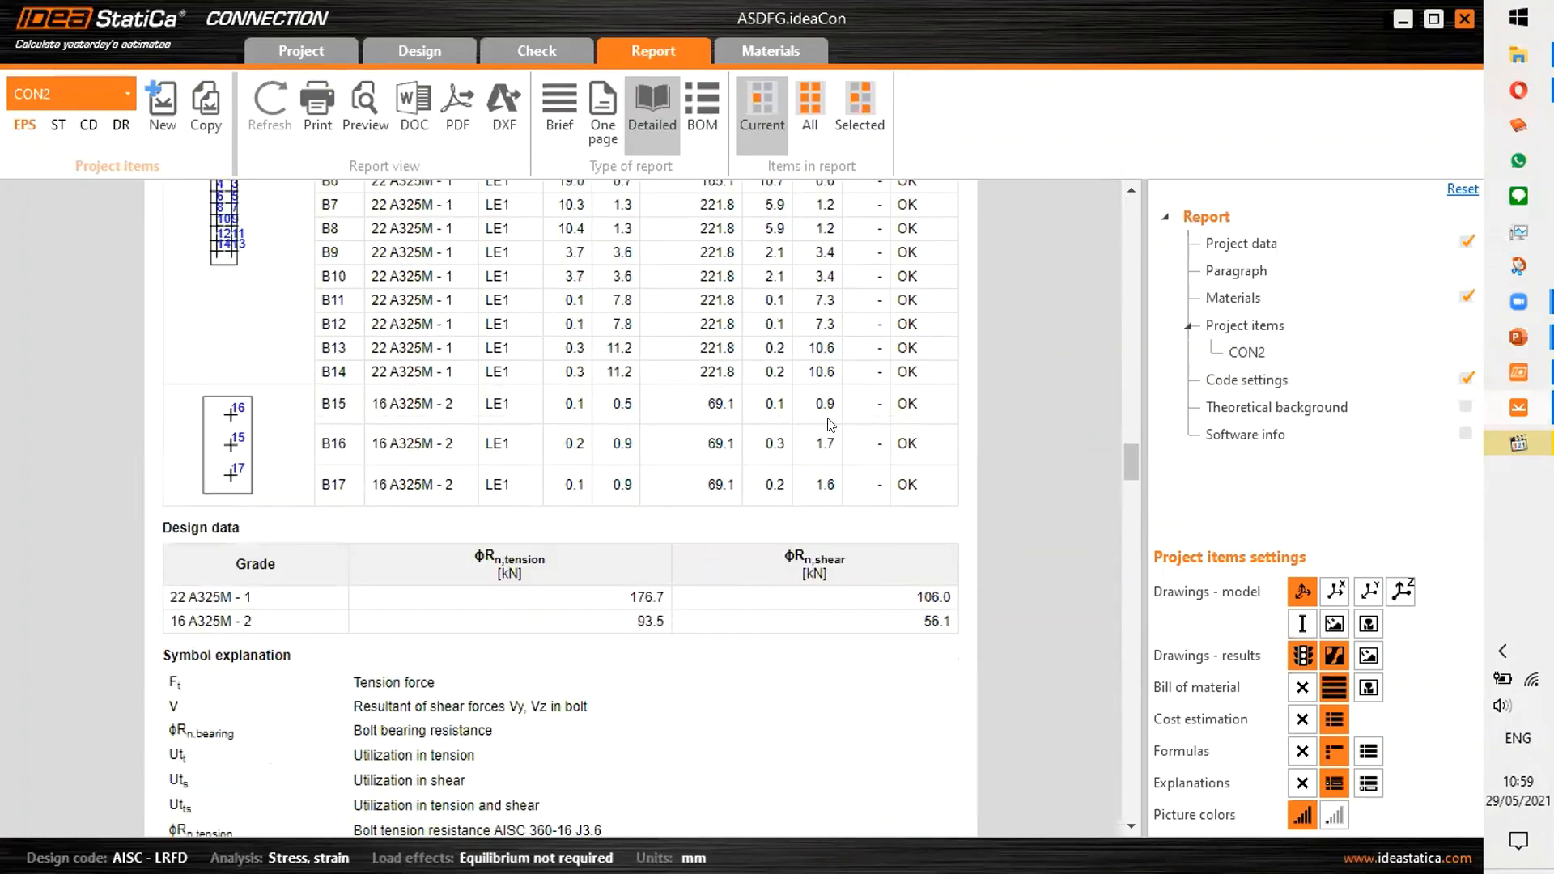
Read bolt design resistances, symbol explanations and the detailed tension, shear and bearing checks for bolt B1
scroll(717, 415, down, 6)
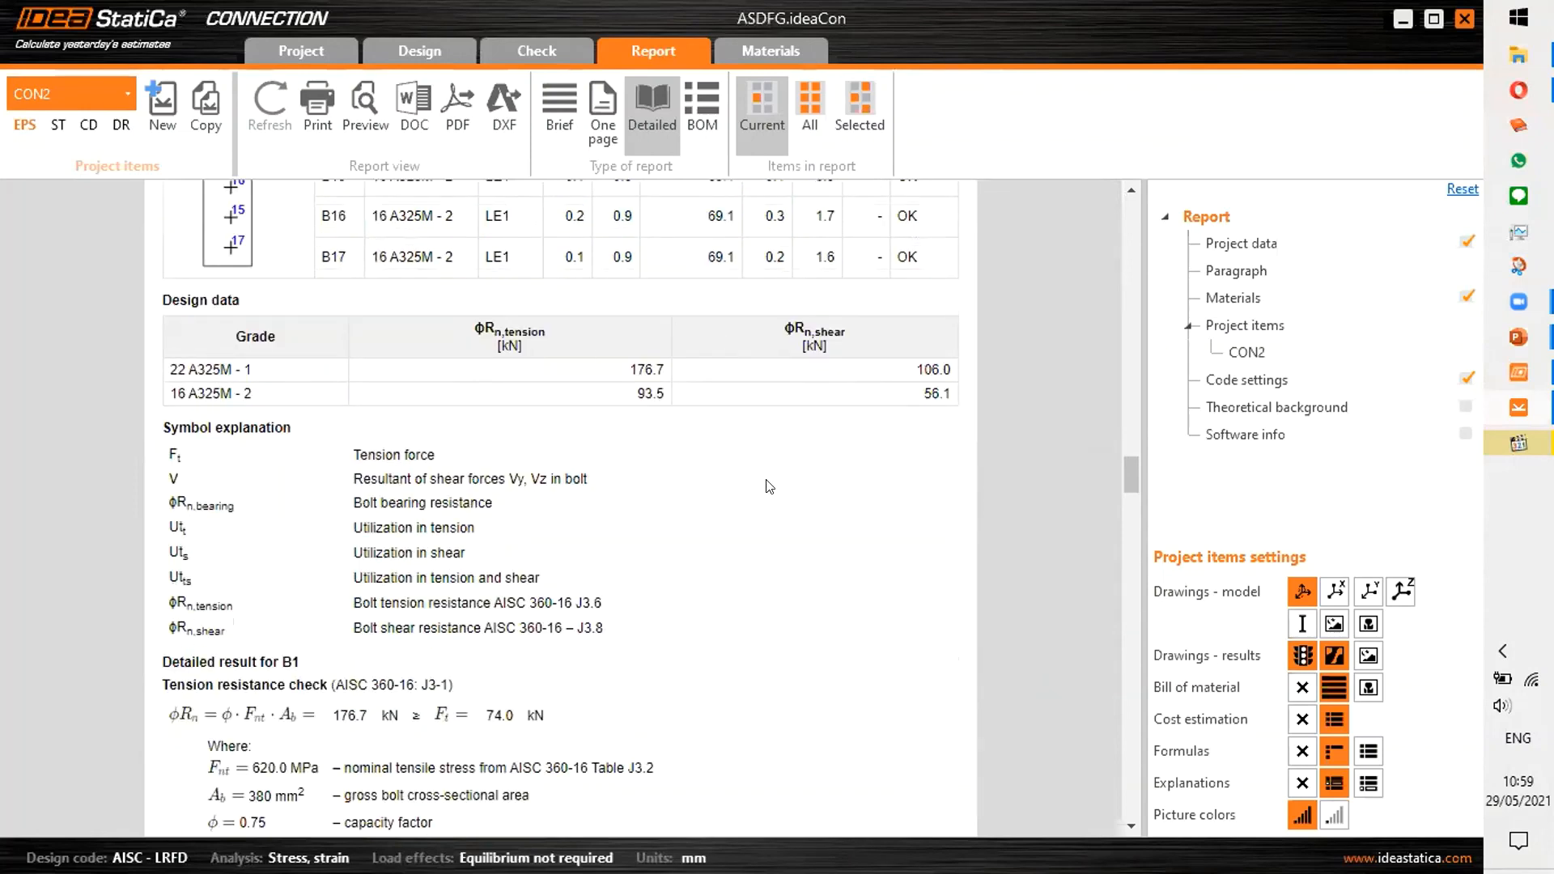
scroll(753, 486, down, 9)
scroll(535, 377, up, 3)
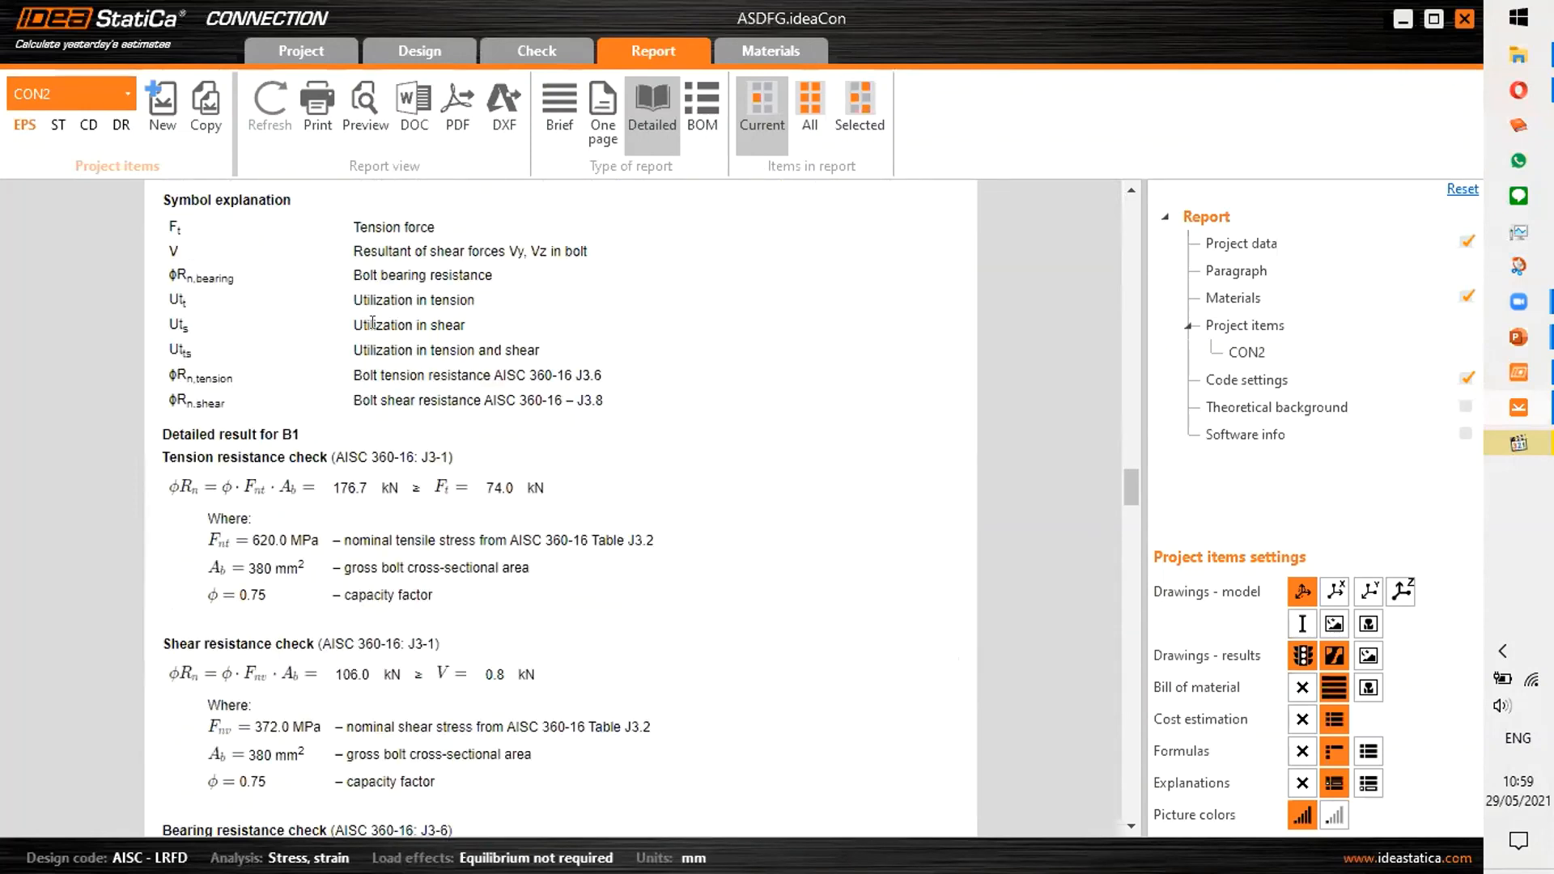
scroll(486, 405, down, 3)
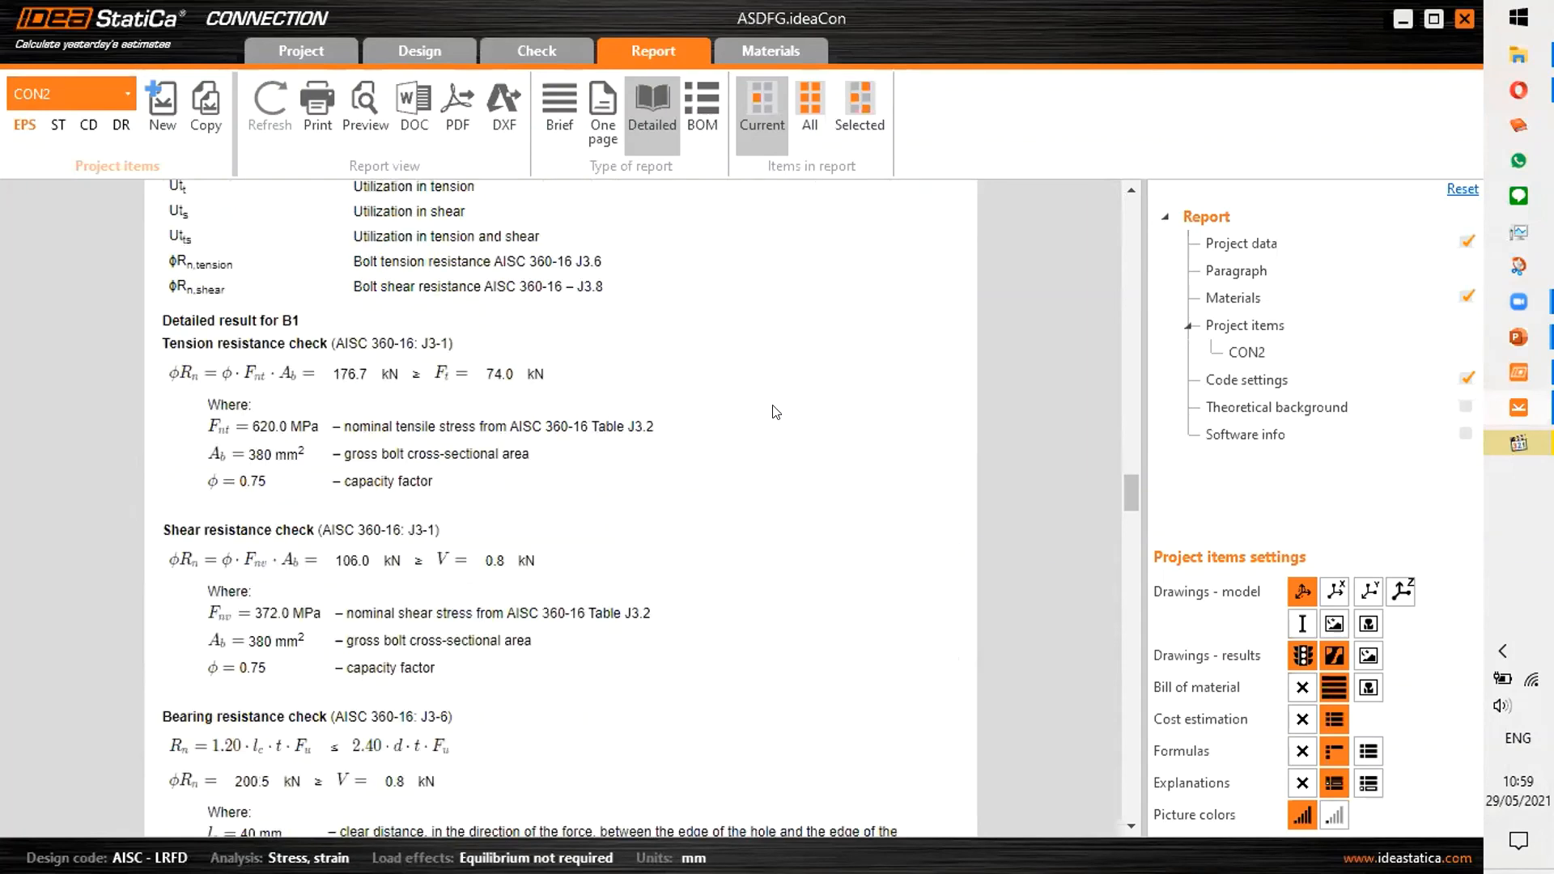
scroll(775, 412, down, 6)
scroll(592, 374, down, 6)
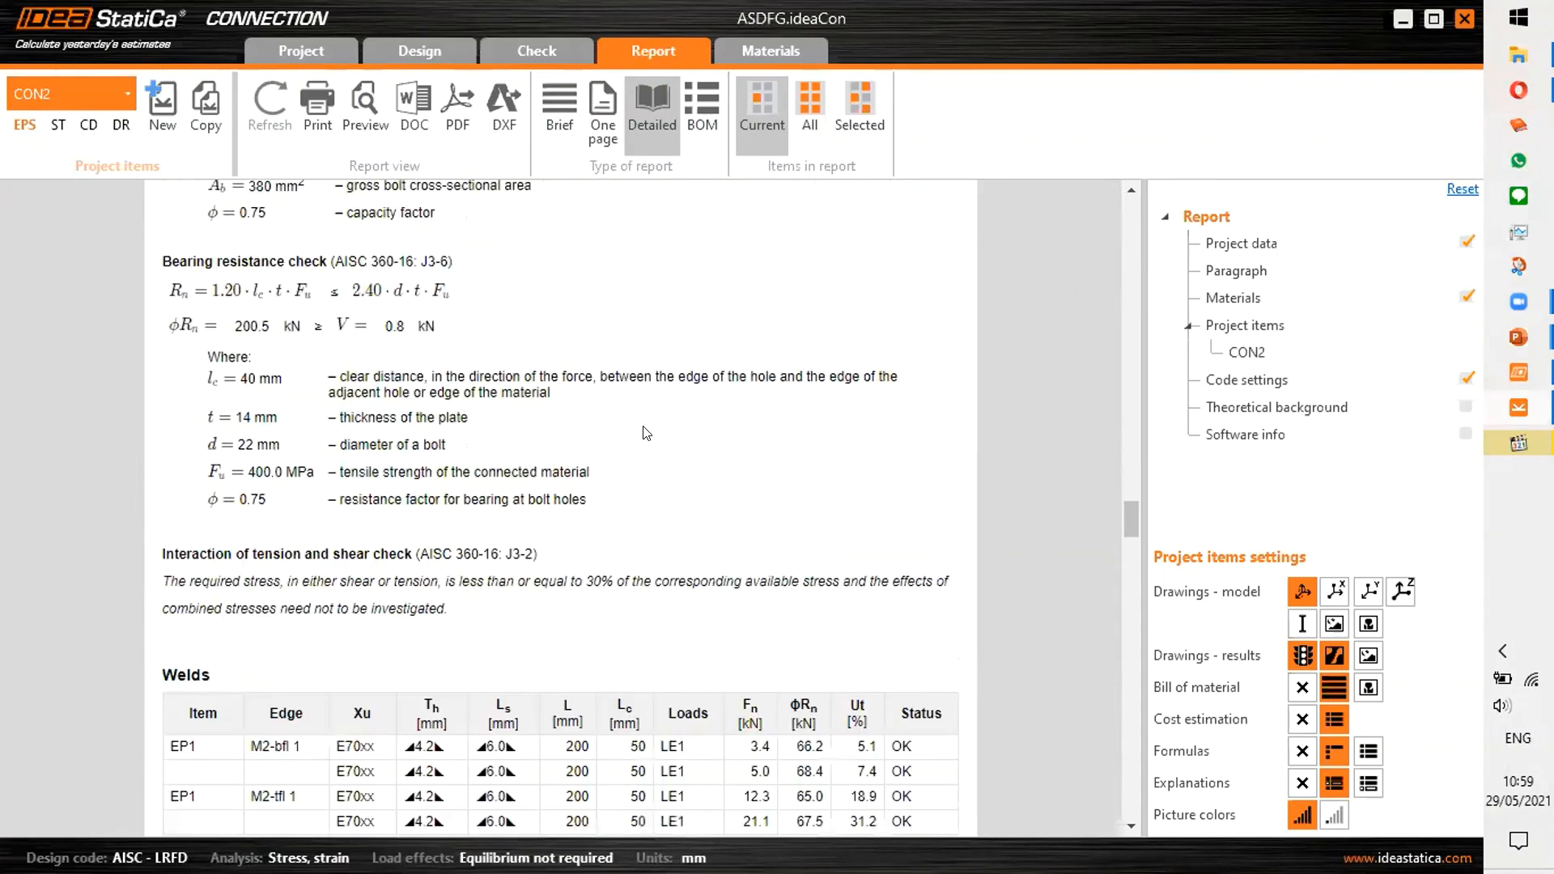
Go through the report's welds table and the detailed weld resistance check for M2-bfl 1 / WID1b
scroll(677, 398, down, 6)
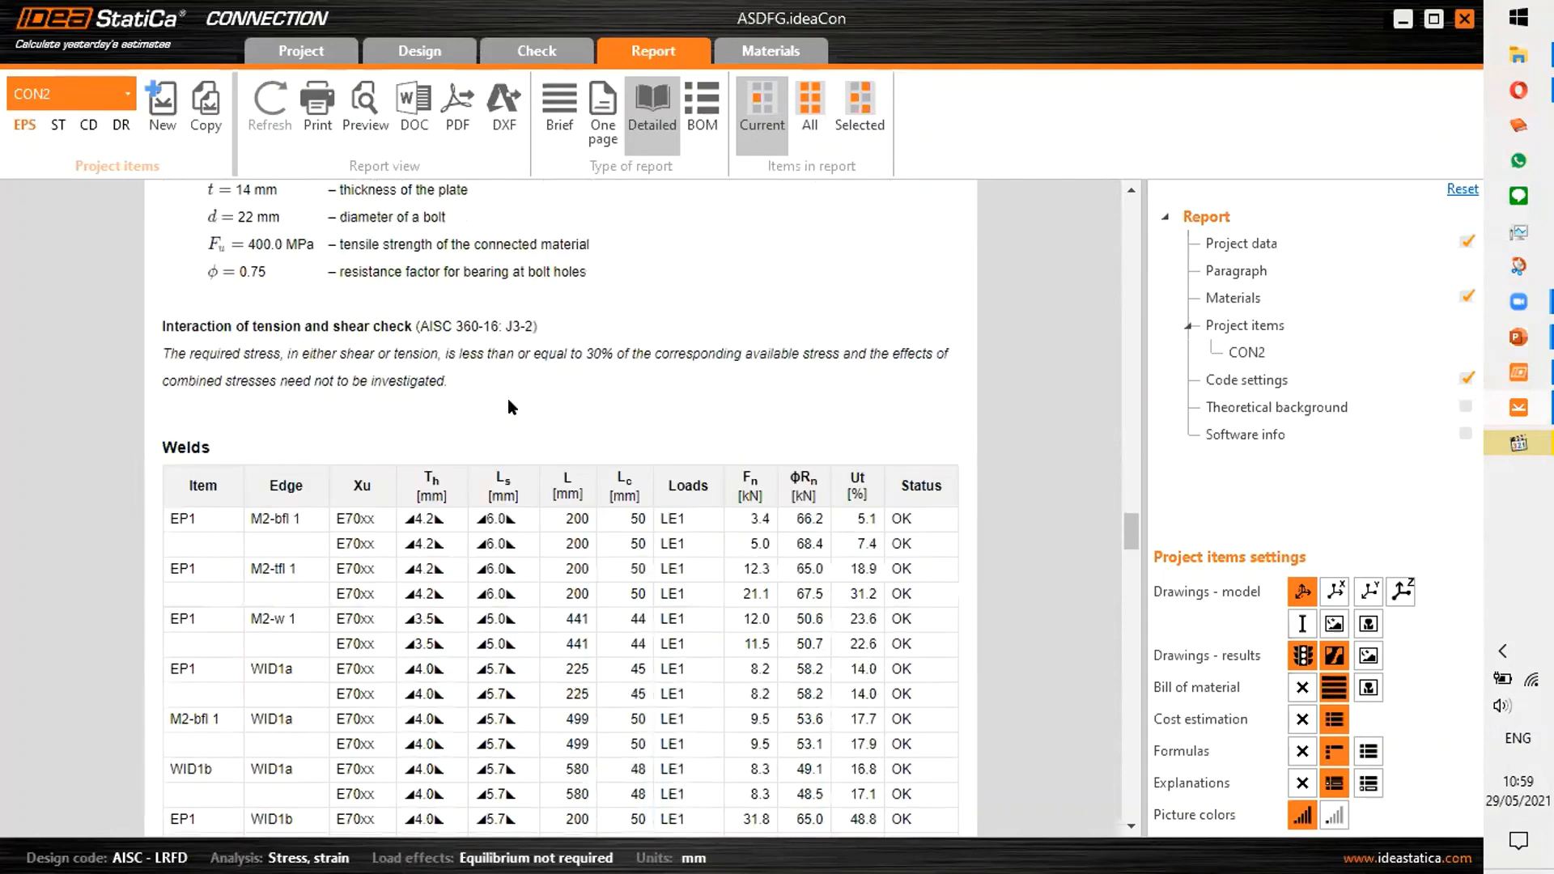
scroll(749, 463, down, 19)
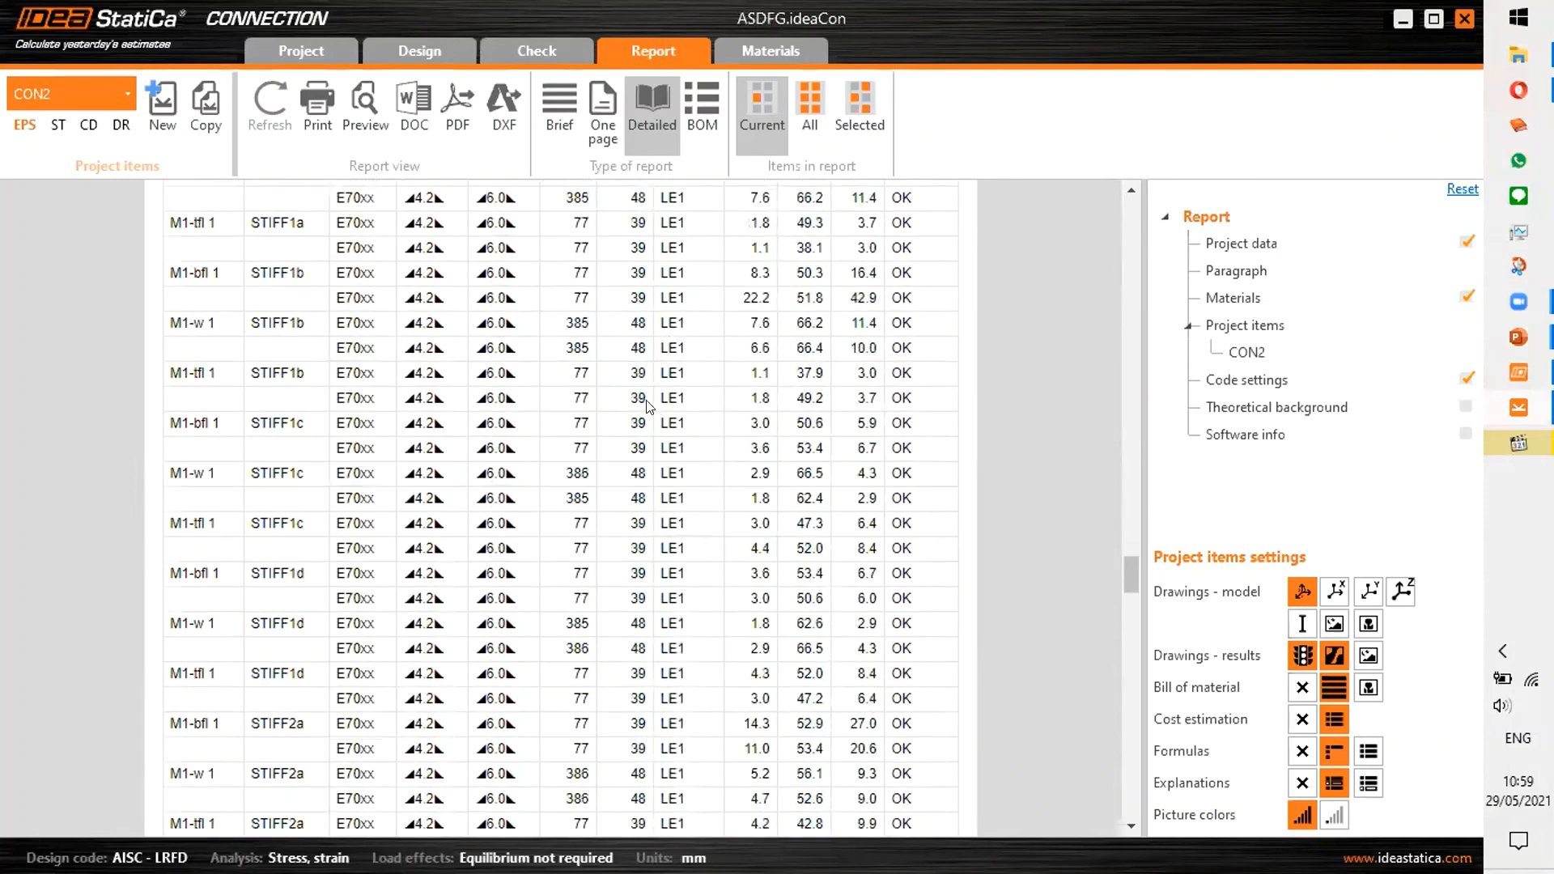
scroll(678, 452, down, 18)
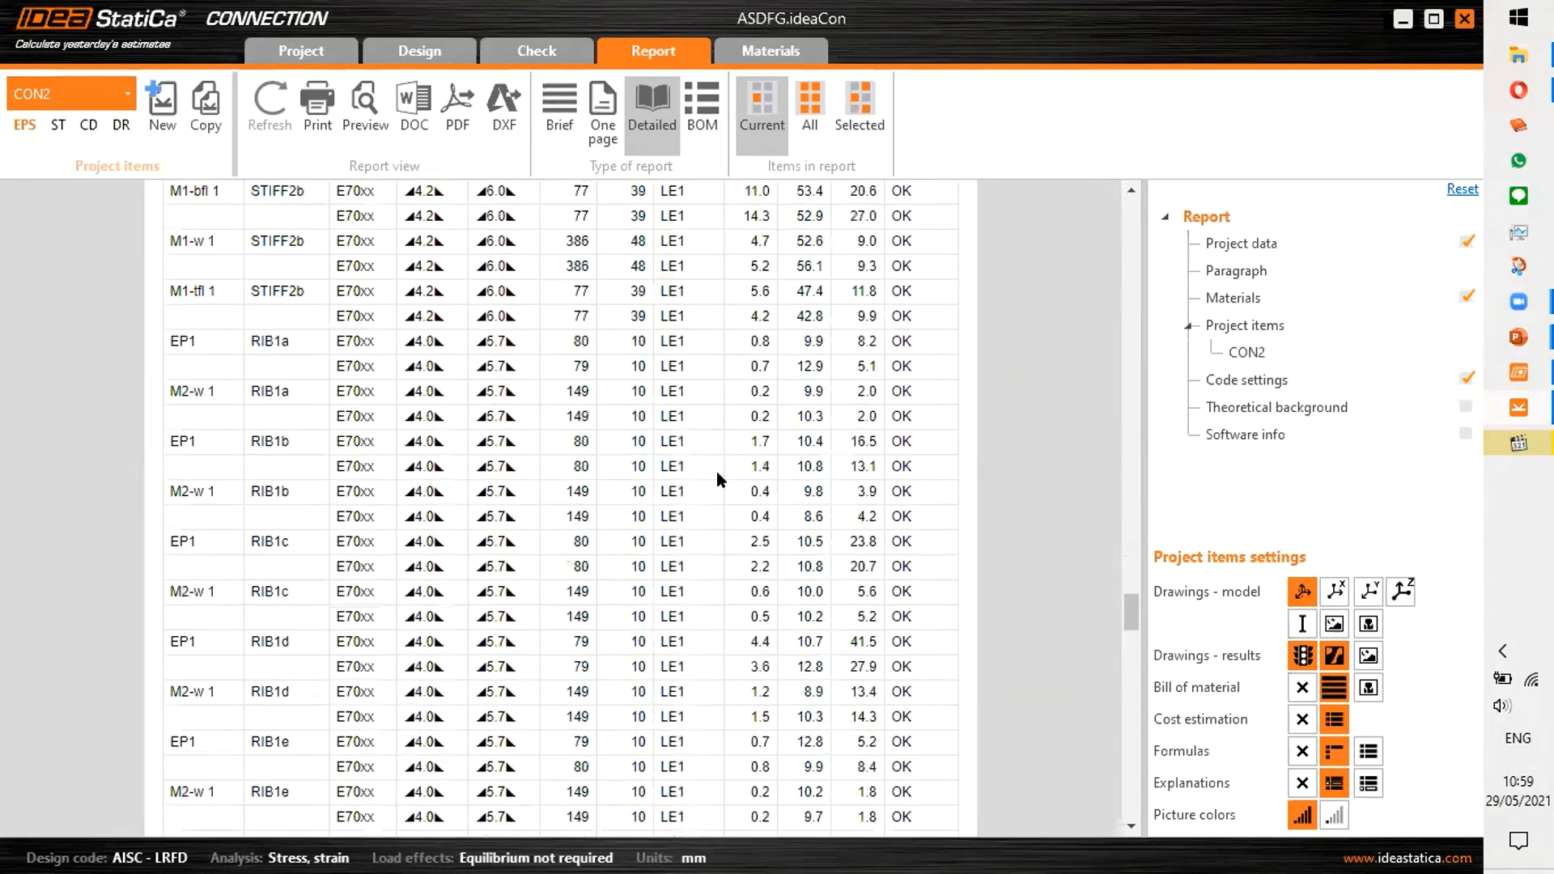
scroll(701, 469, down, 20)
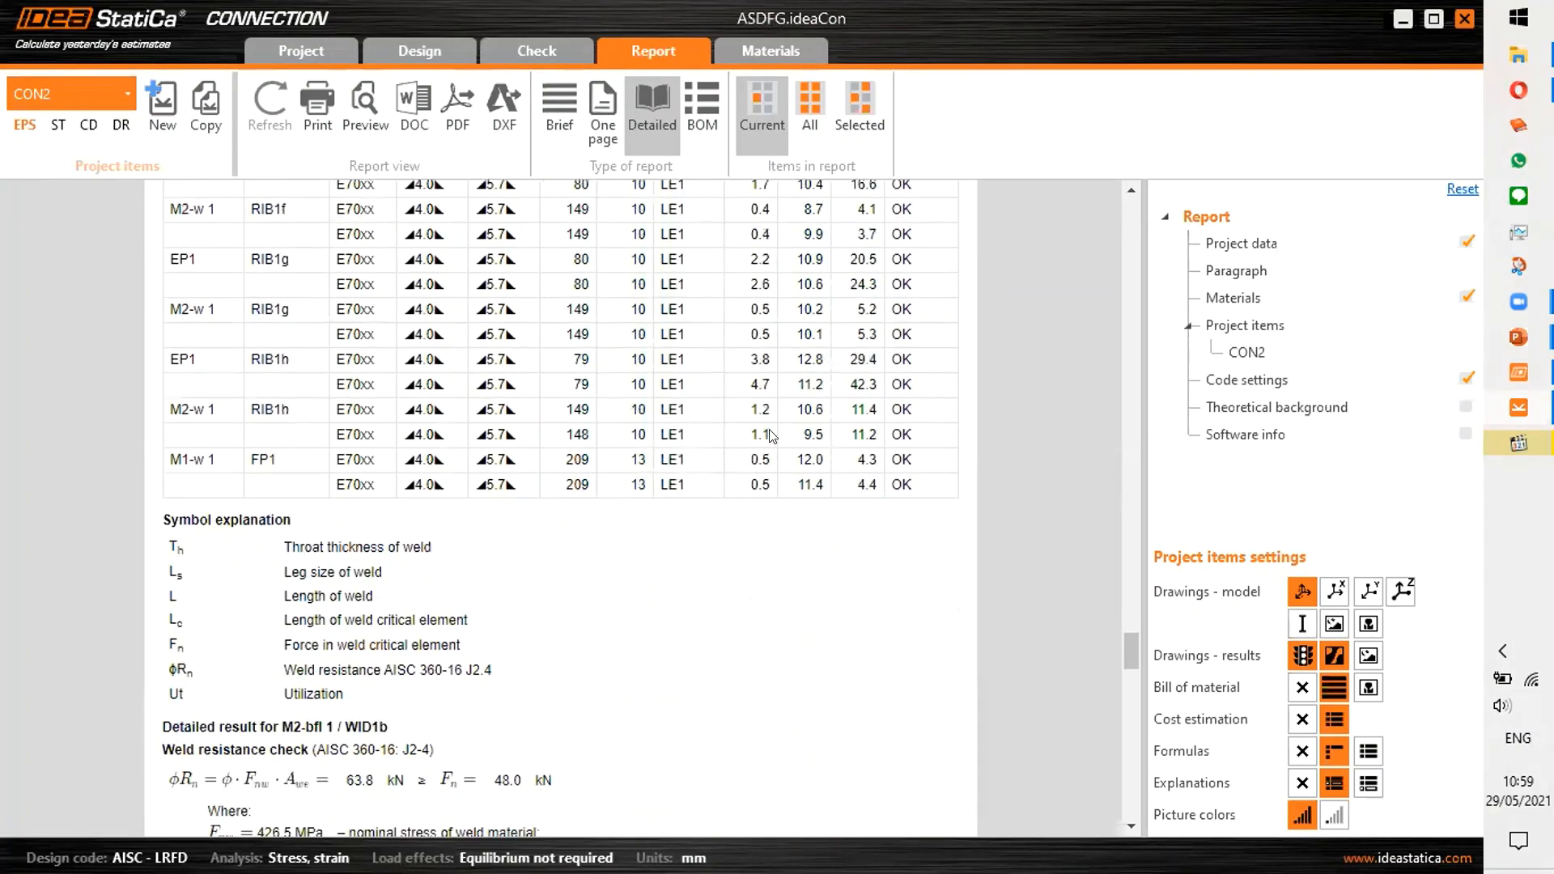
scroll(776, 445, down, 18)
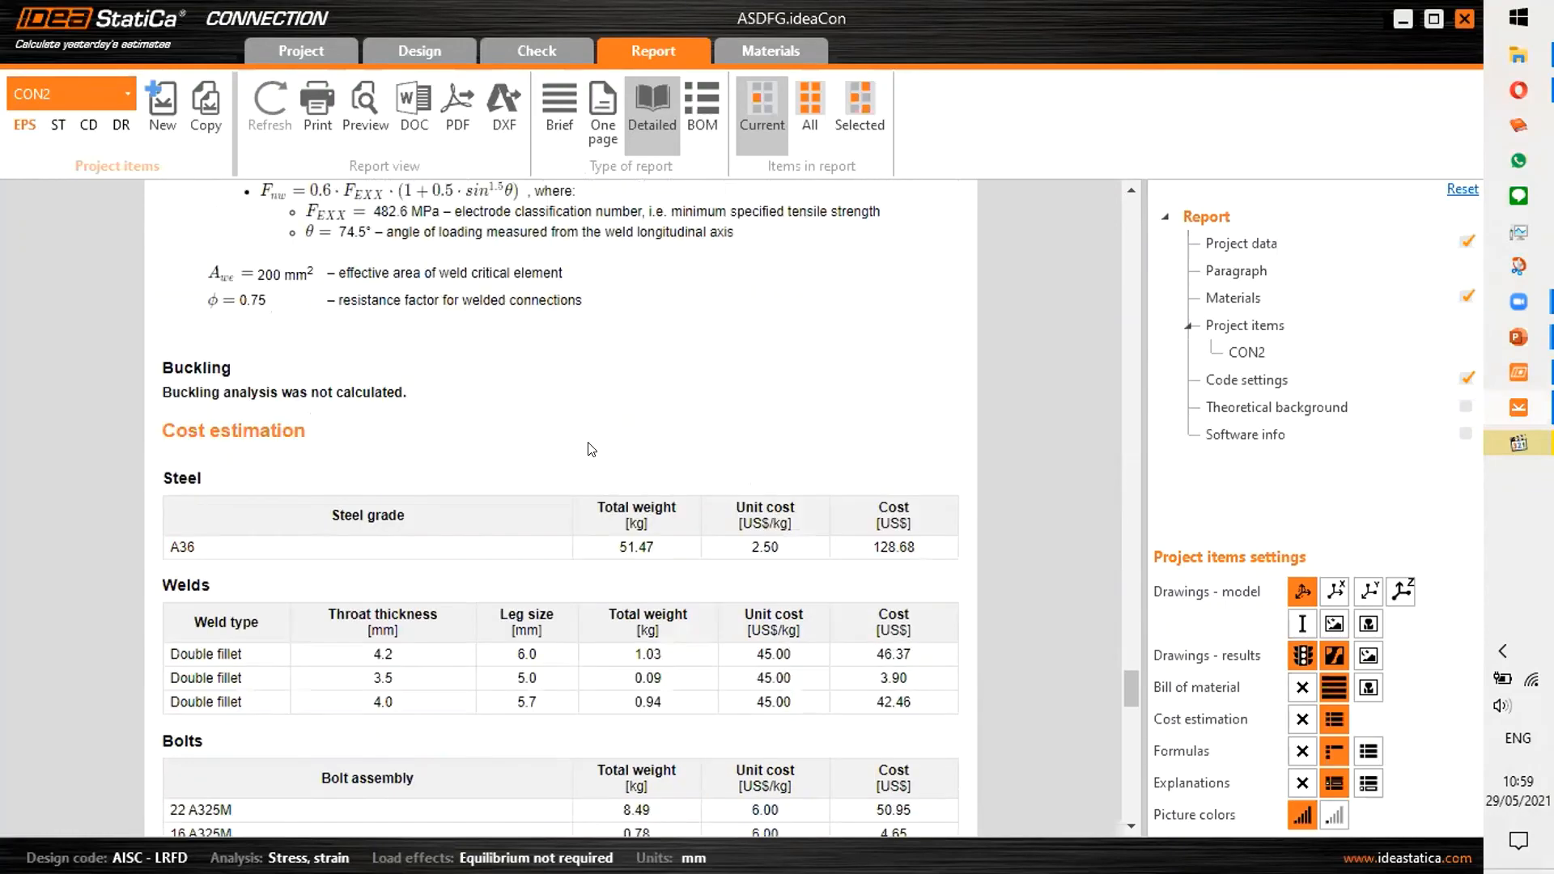
Examine the cost estimation for steel, welds, bolts and hole drilling, highlighting the A36 steel figures and the total estimated cost
scroll(591, 441, down, 3)
scroll(486, 364, down, 6)
scroll(566, 384, up, 3)
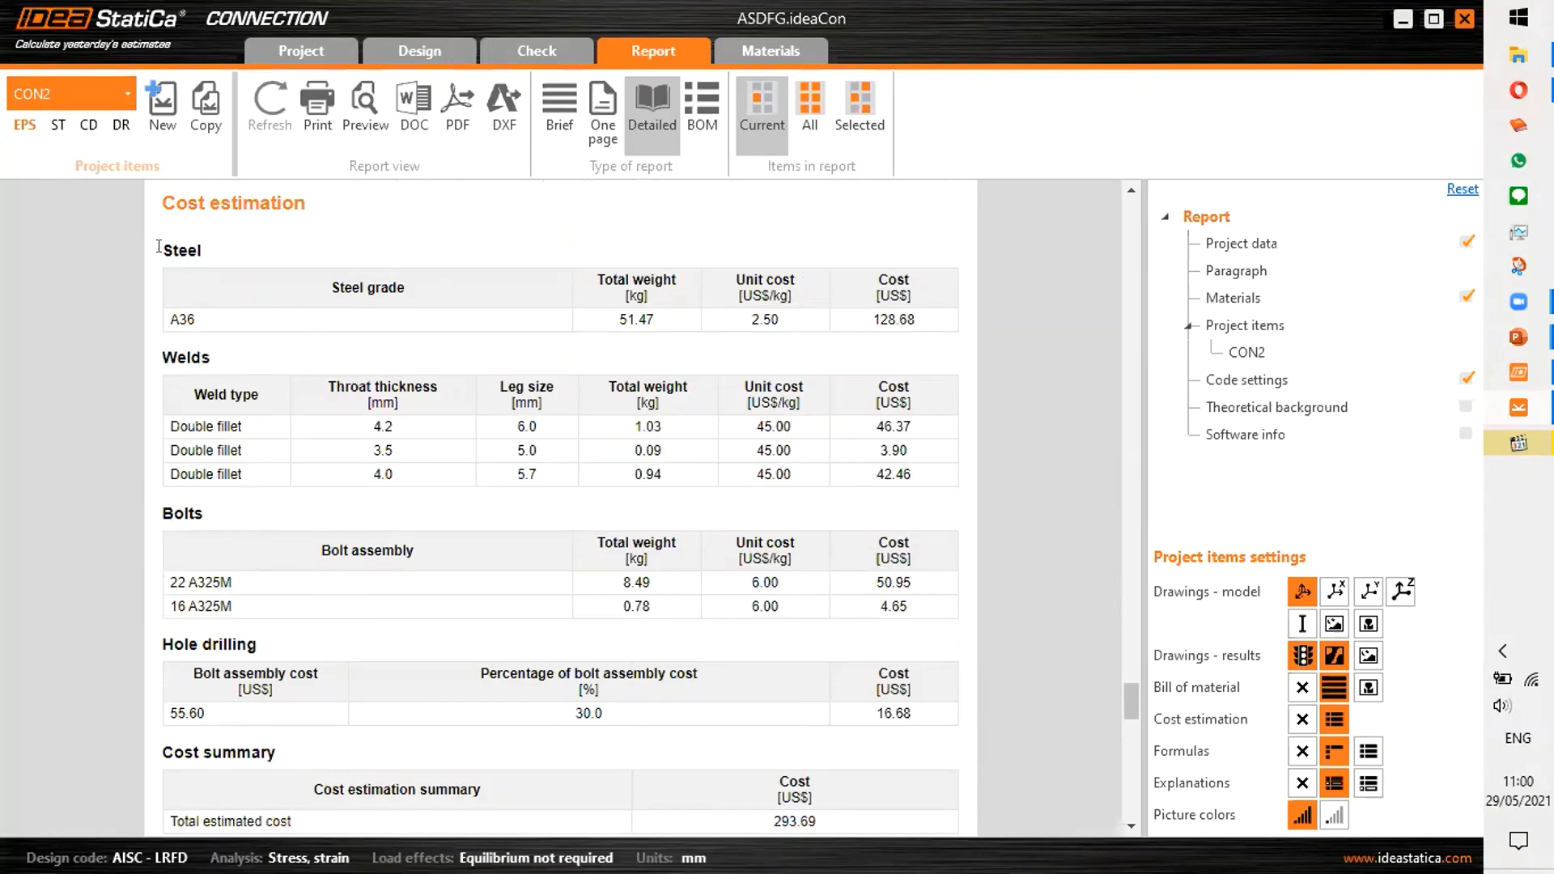
double_click(660, 322)
drag(879, 319, 923, 321)
click(901, 327)
scroll(898, 356, down, 1)
scroll(898, 360, down, 1)
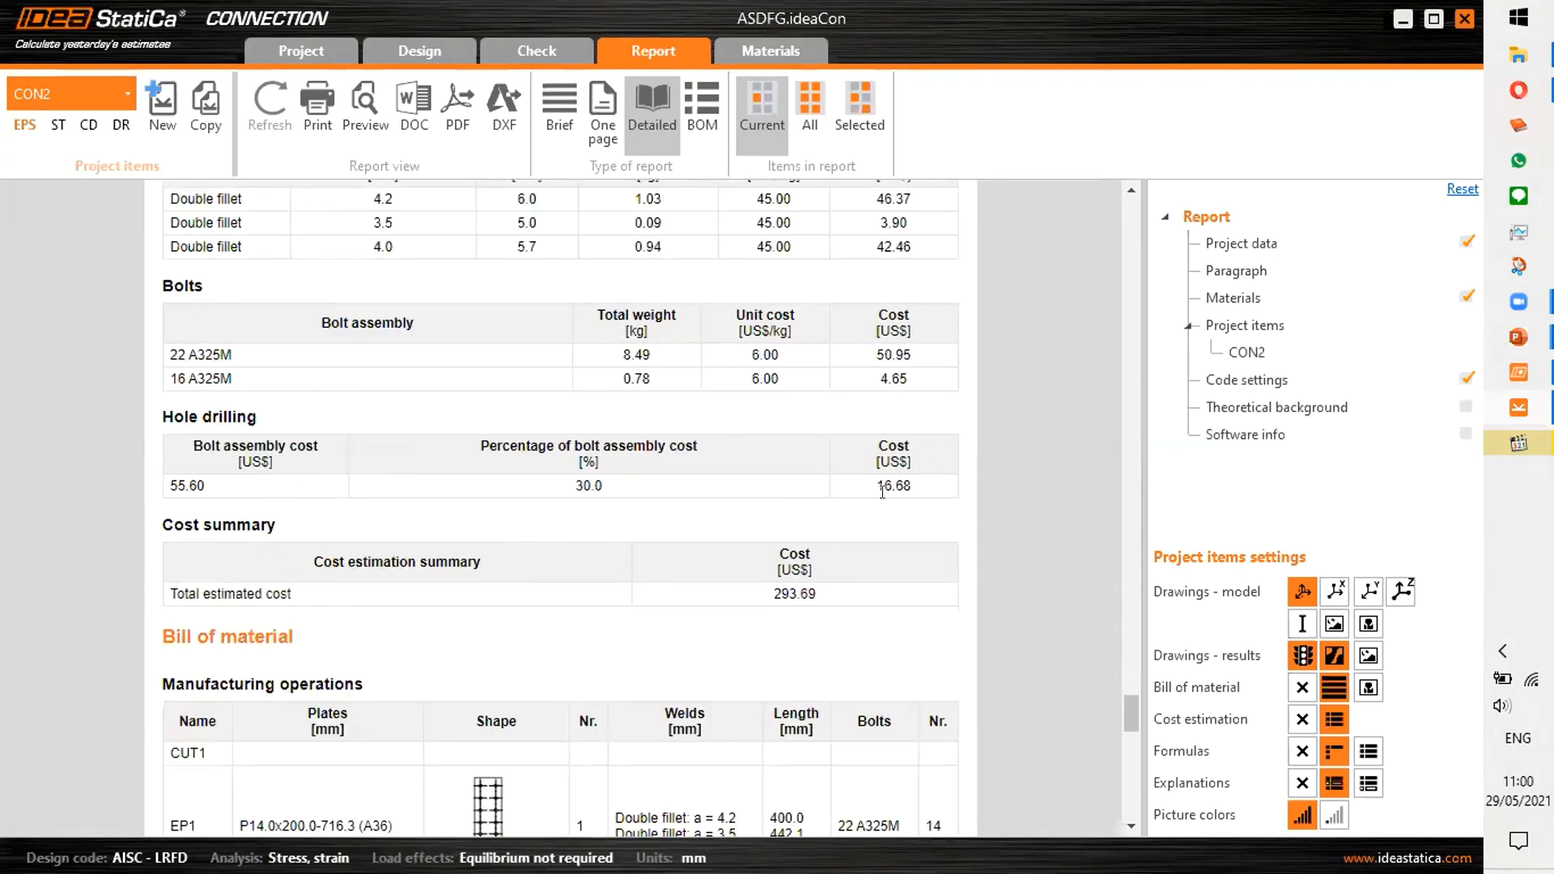
drag(770, 593, 832, 597)
click(853, 600)
Review the bill of material with its manufacturing operations, welds and bolts, through to the code settings at the report's end
scroll(853, 600, down, 3)
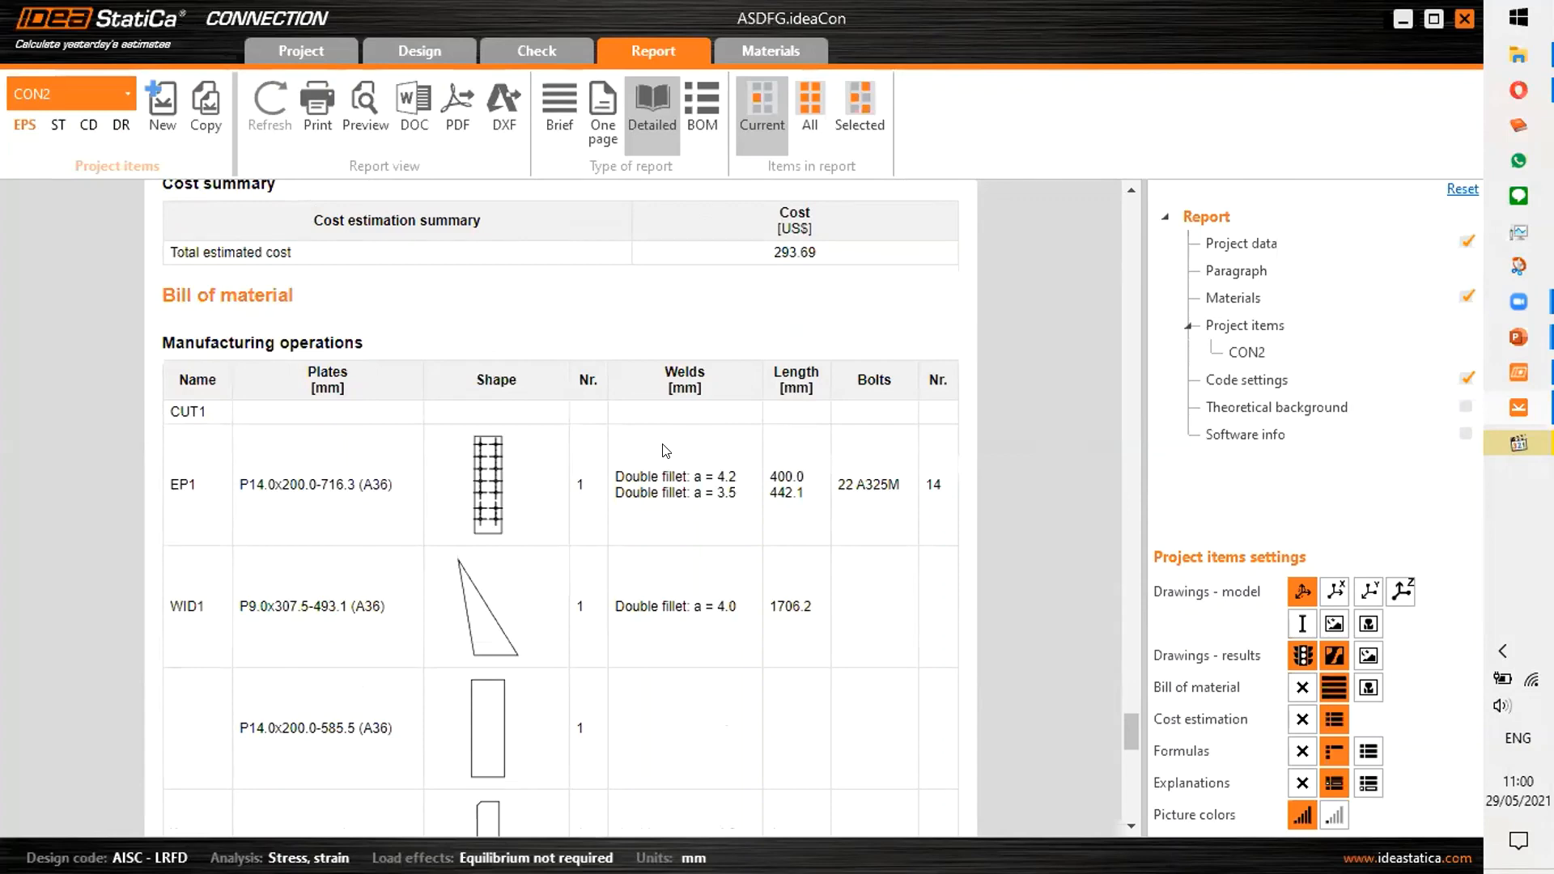
scroll(535, 340, down, 1)
scroll(503, 499, down, 1)
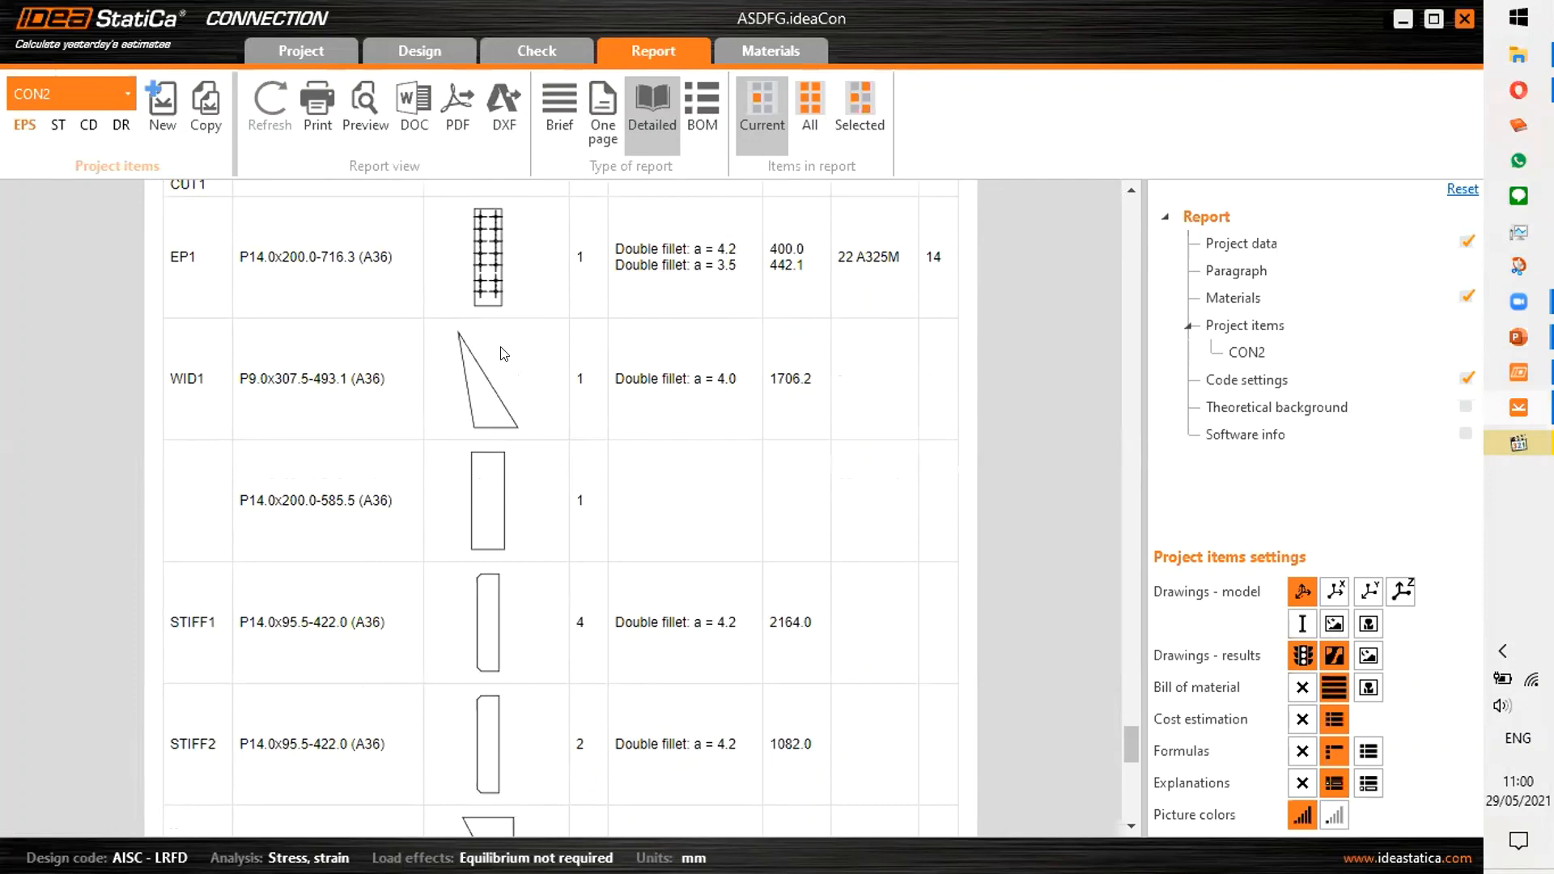
scroll(698, 327, down, 3)
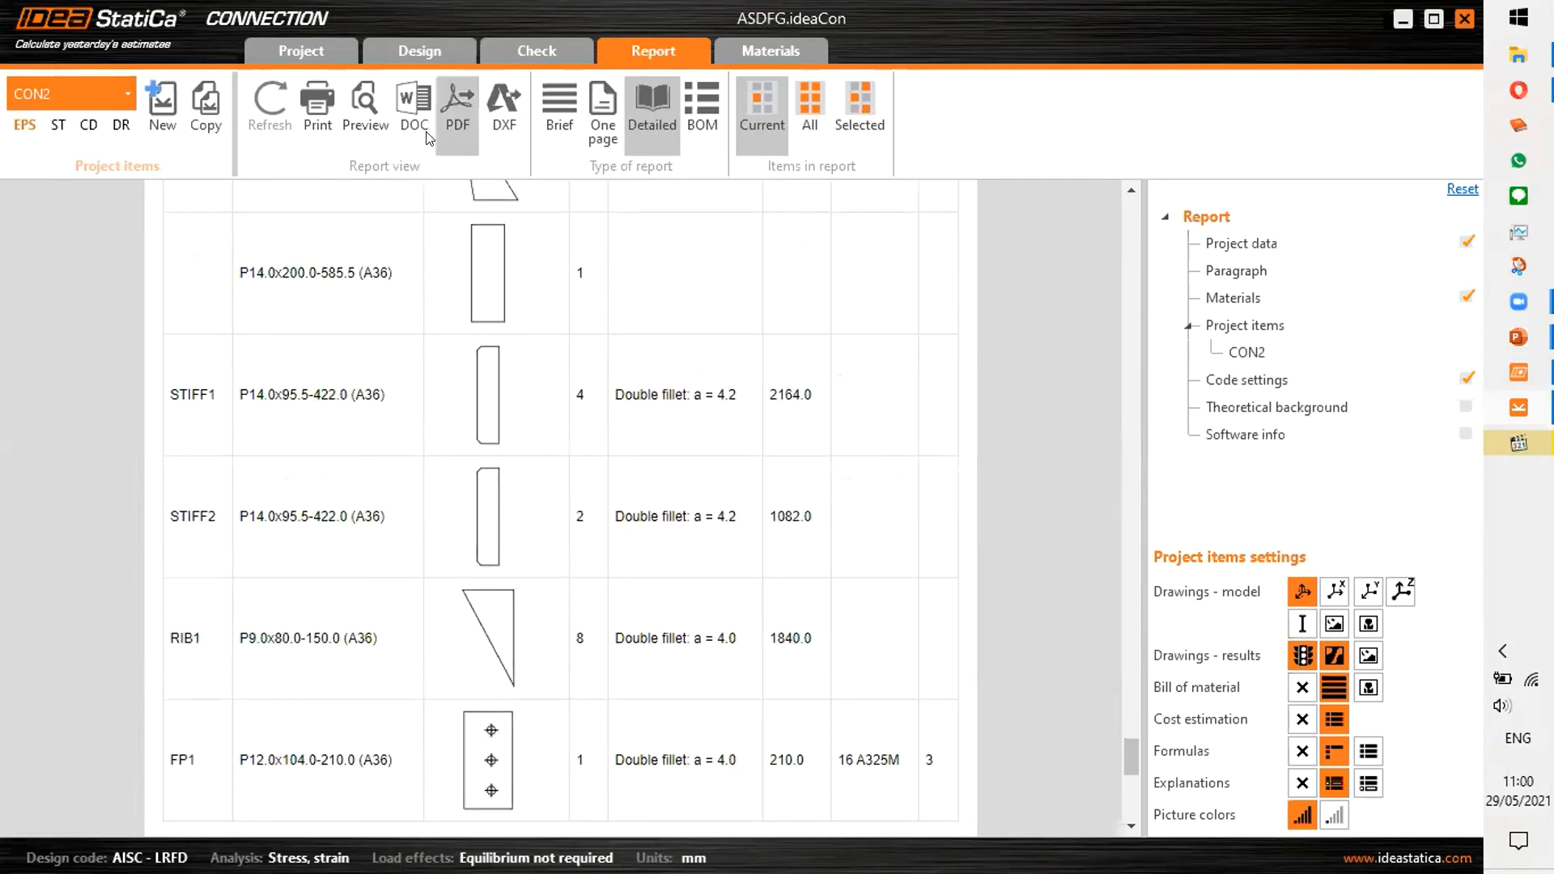
click(448, 121)
scroll(591, 340, down, 5)
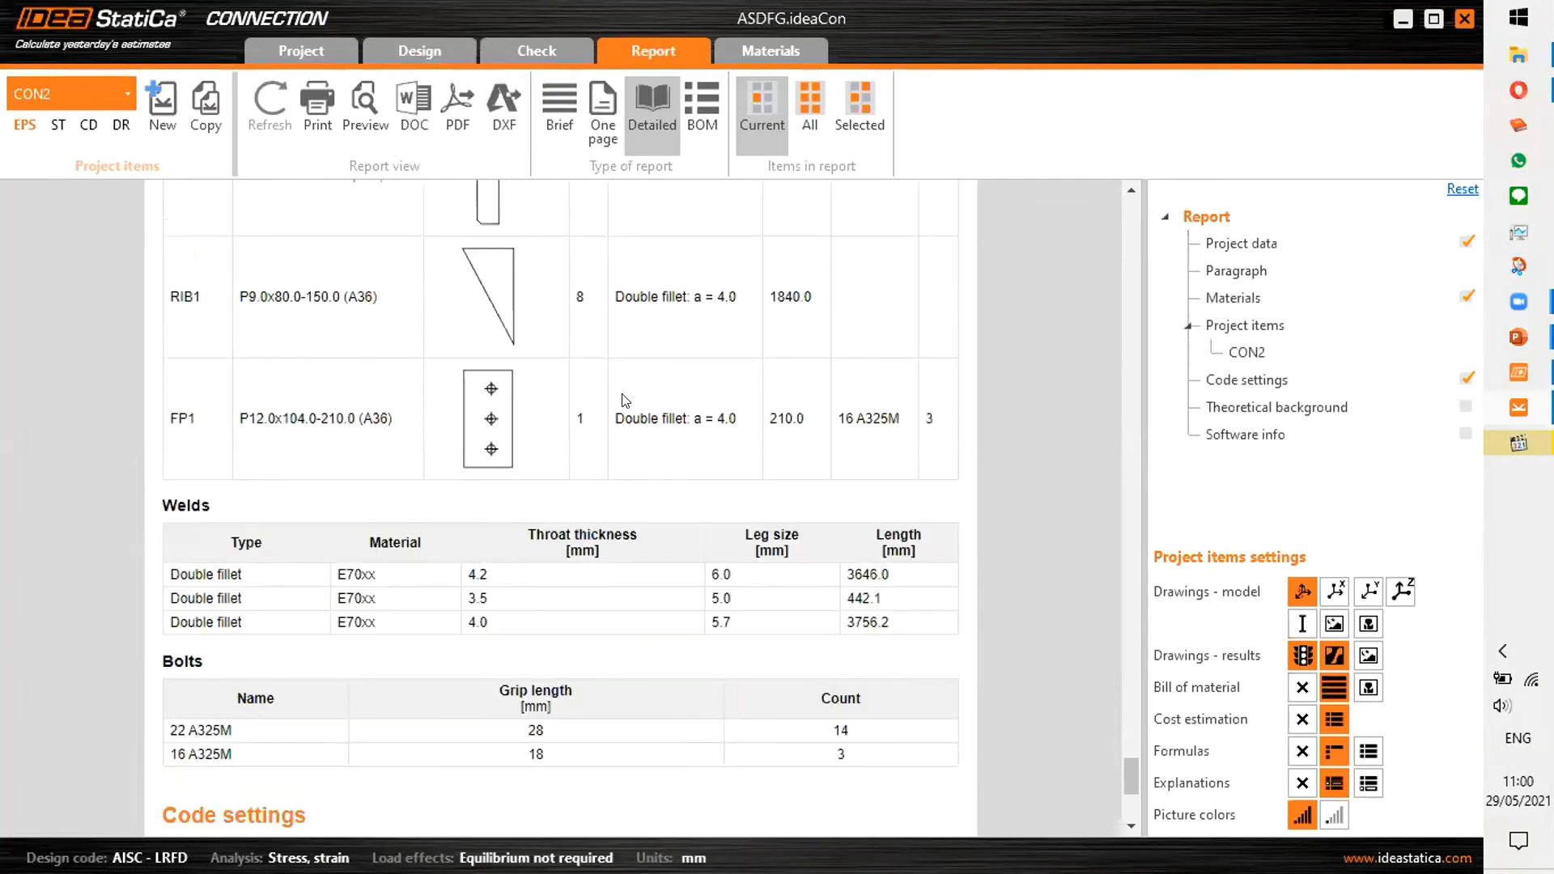
scroll(607, 374, down, 2)
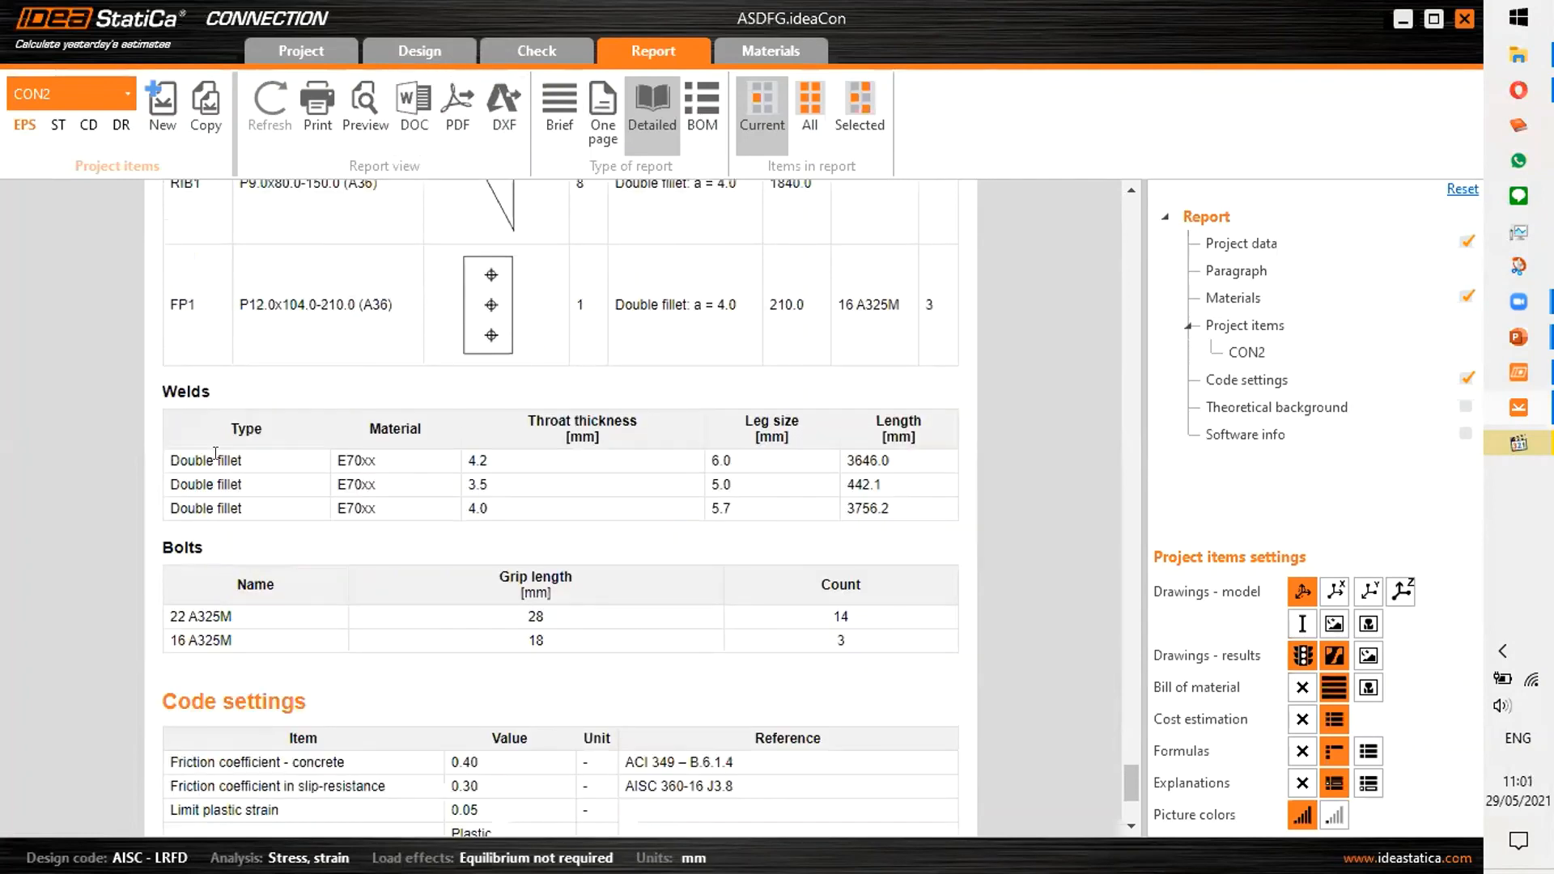
scroll(809, 502, down, 4)
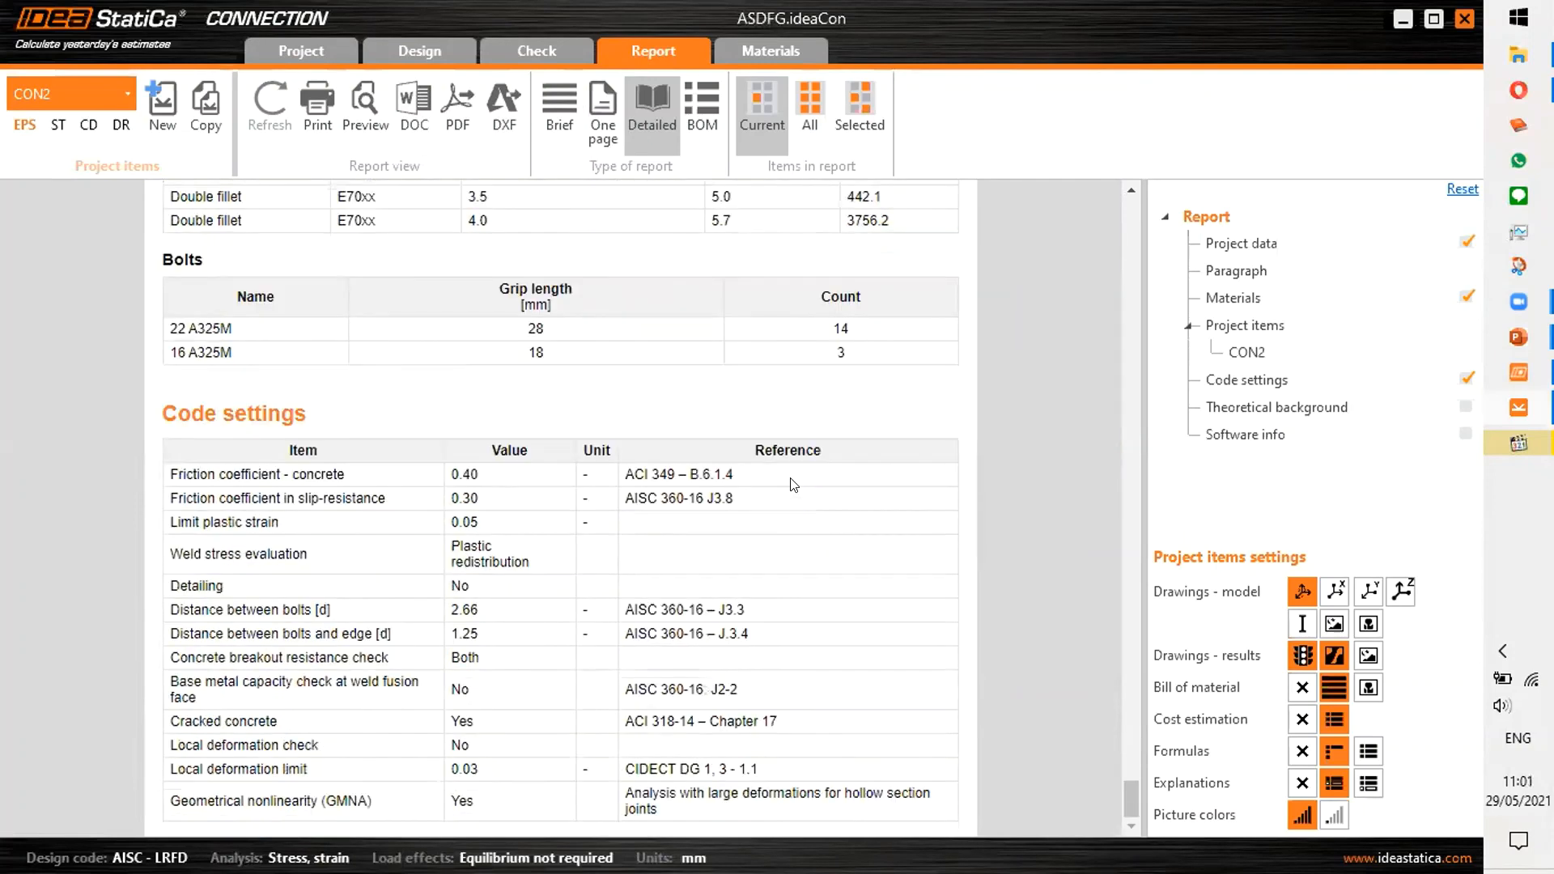